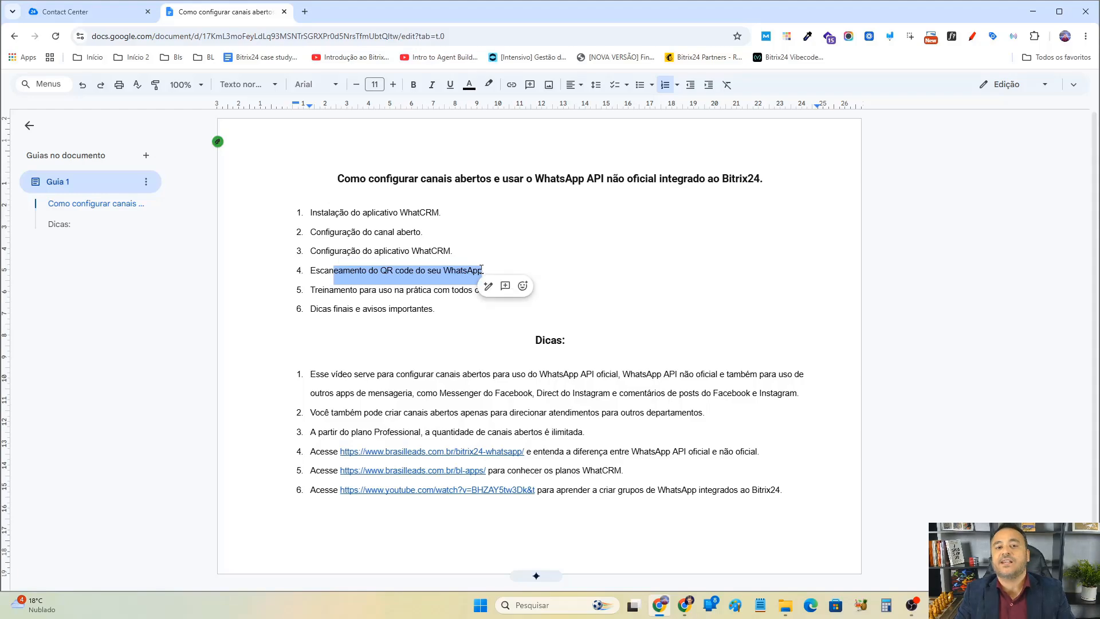
Highlight the remaining agenda items in the tutorial outline document while reviewing them.
drag(337, 289, 461, 290)
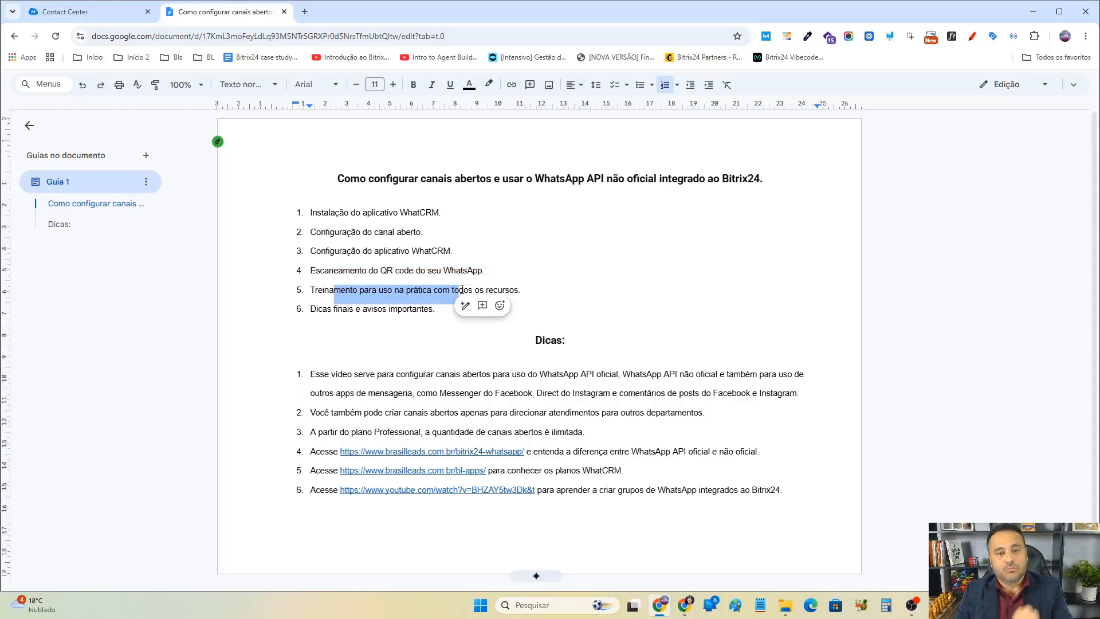
drag(316, 309, 417, 310)
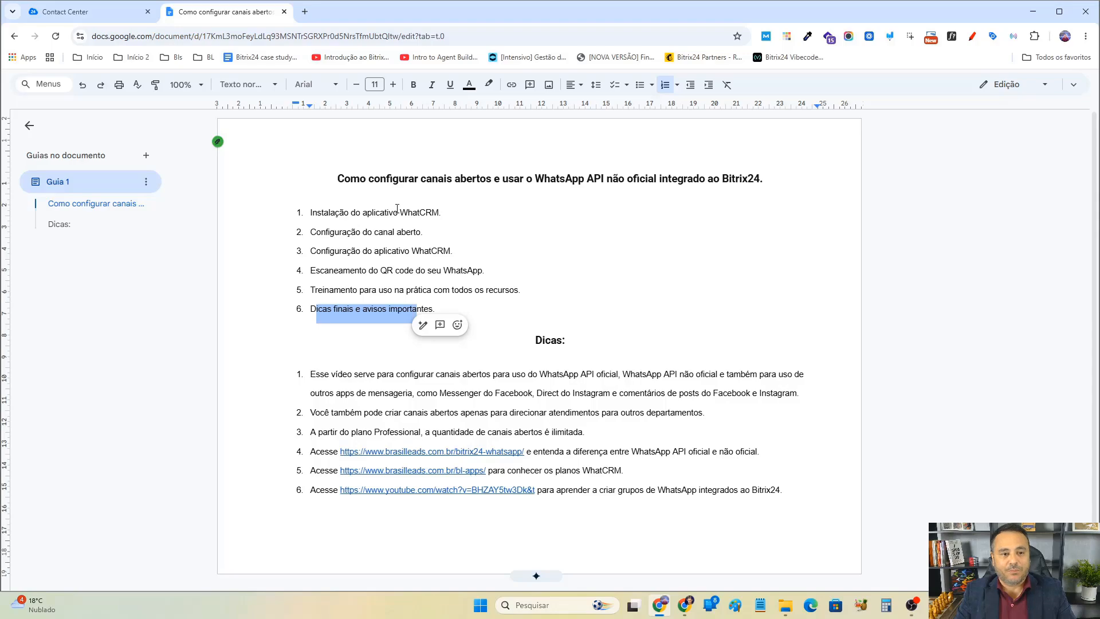
Switch to the Bitrix24 tab and open the Market from the CRM sidebar.
click(114, 12)
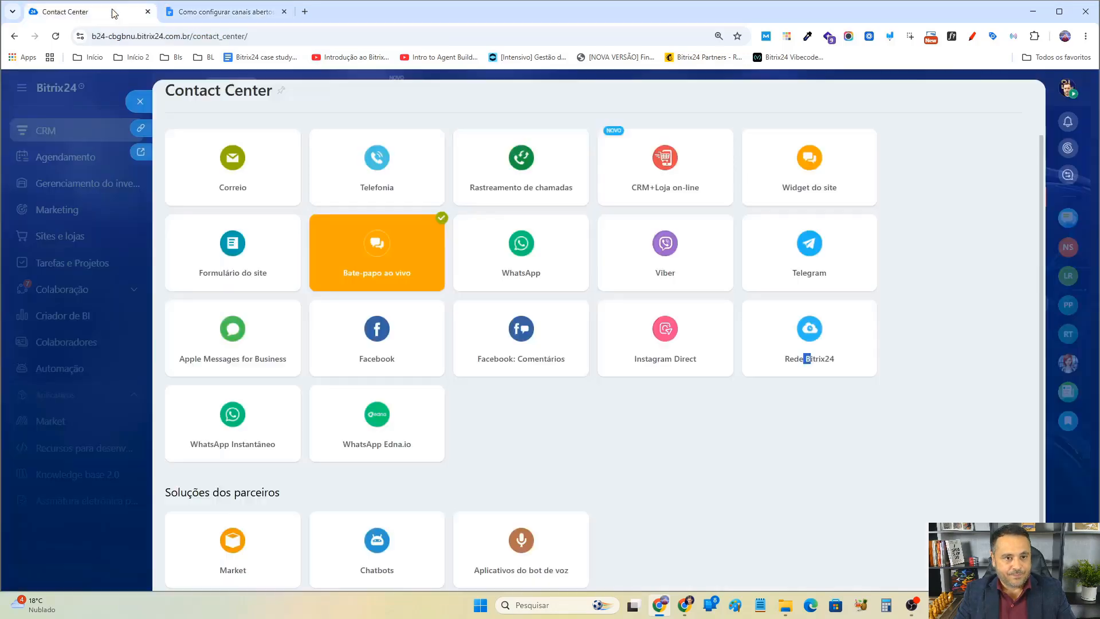
click(144, 103)
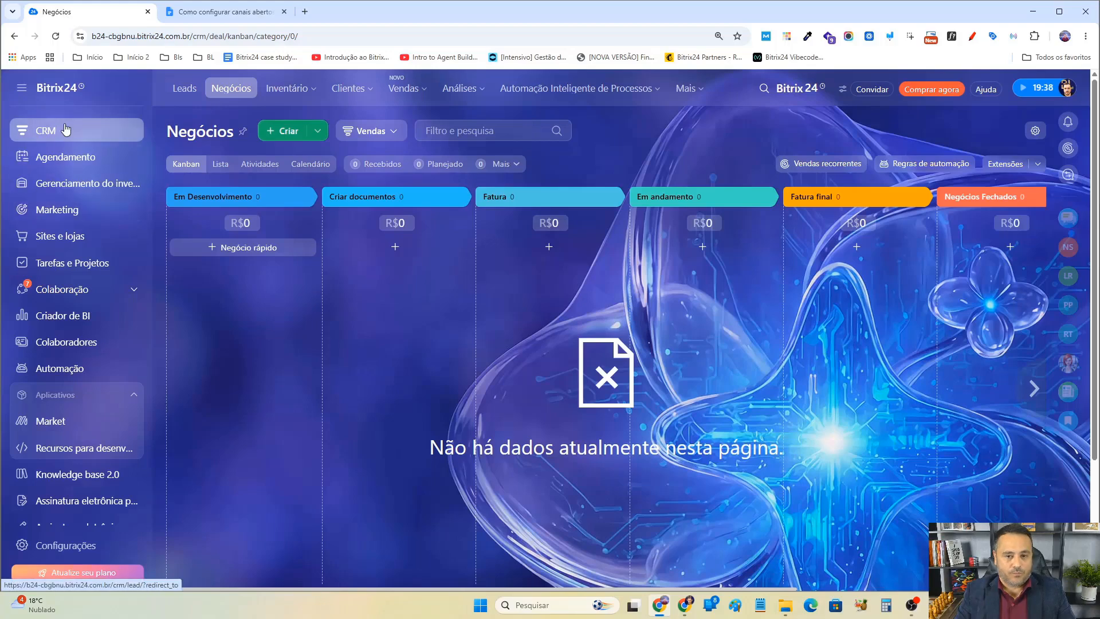
click(938, 96)
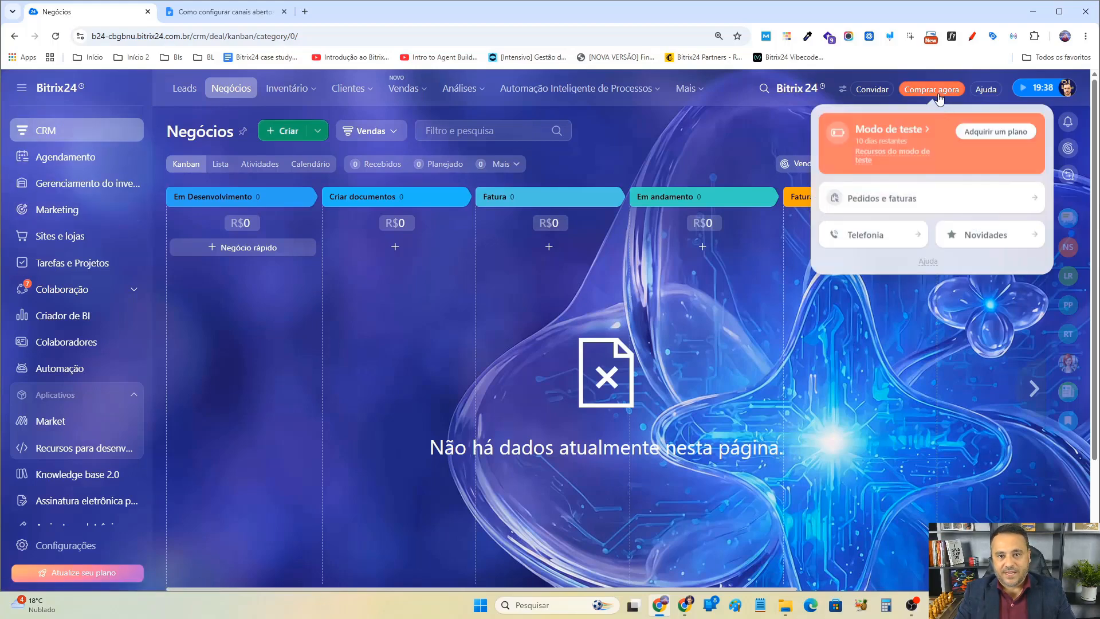
click(779, 139)
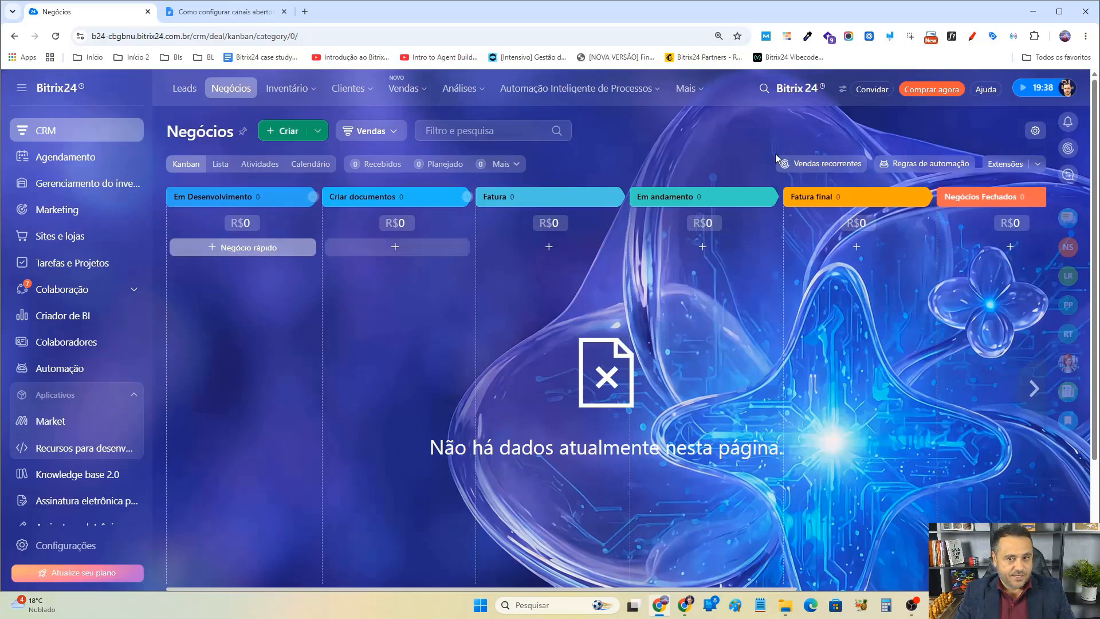
scroll(123, 390, down, 1)
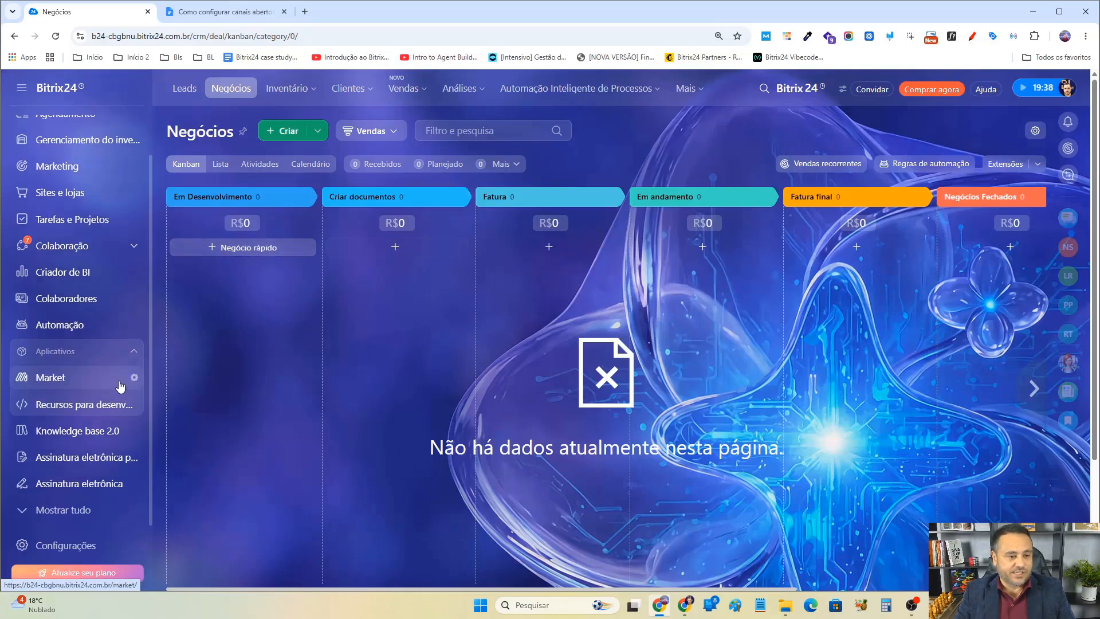
click(57, 383)
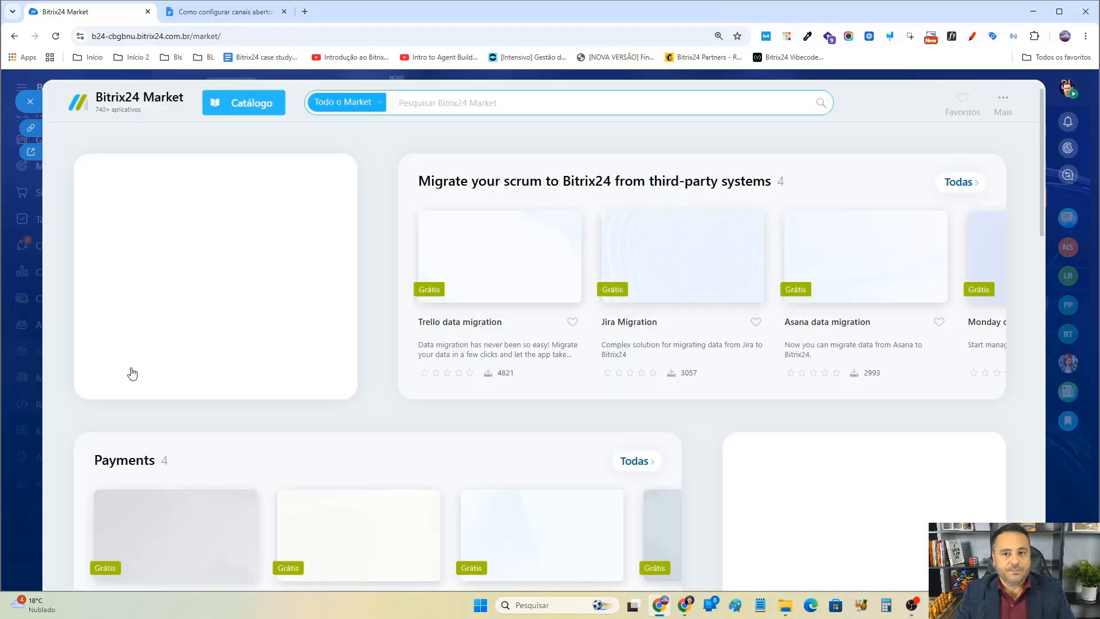
Search the Market for whatcrm and open the WhatsApp por Whatcrm app.
click(506, 109)
text(w)
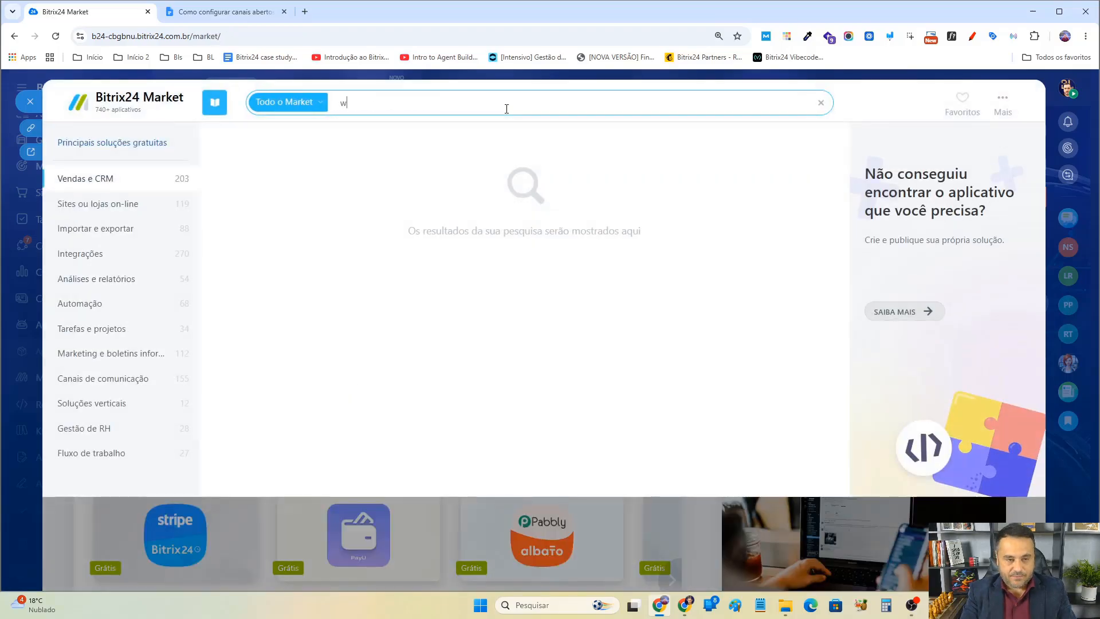
text(hatcrm)
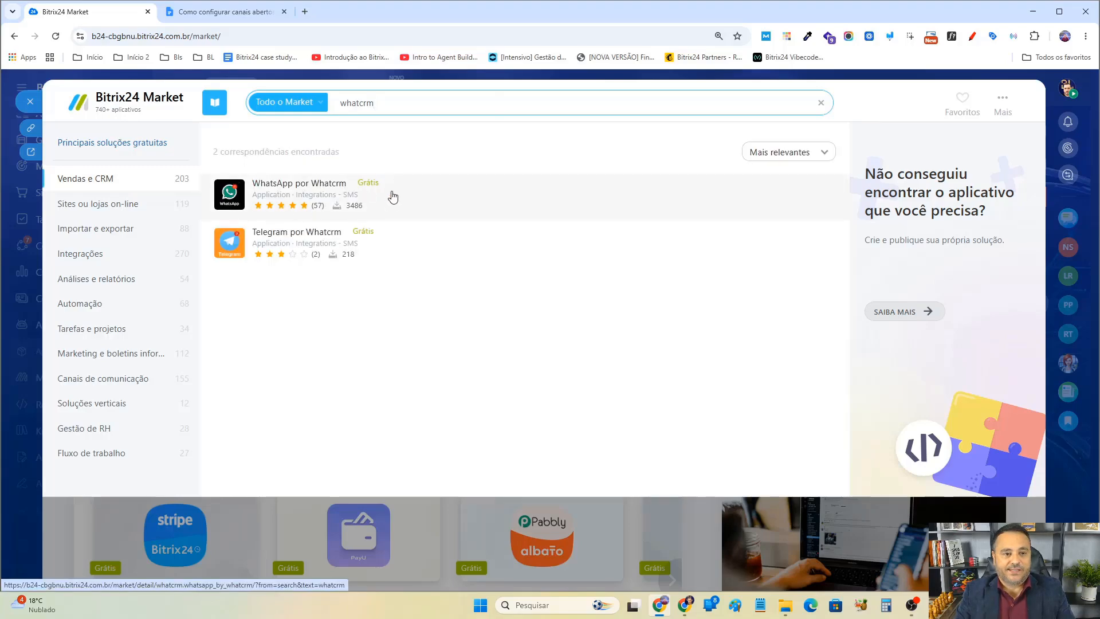
click(235, 198)
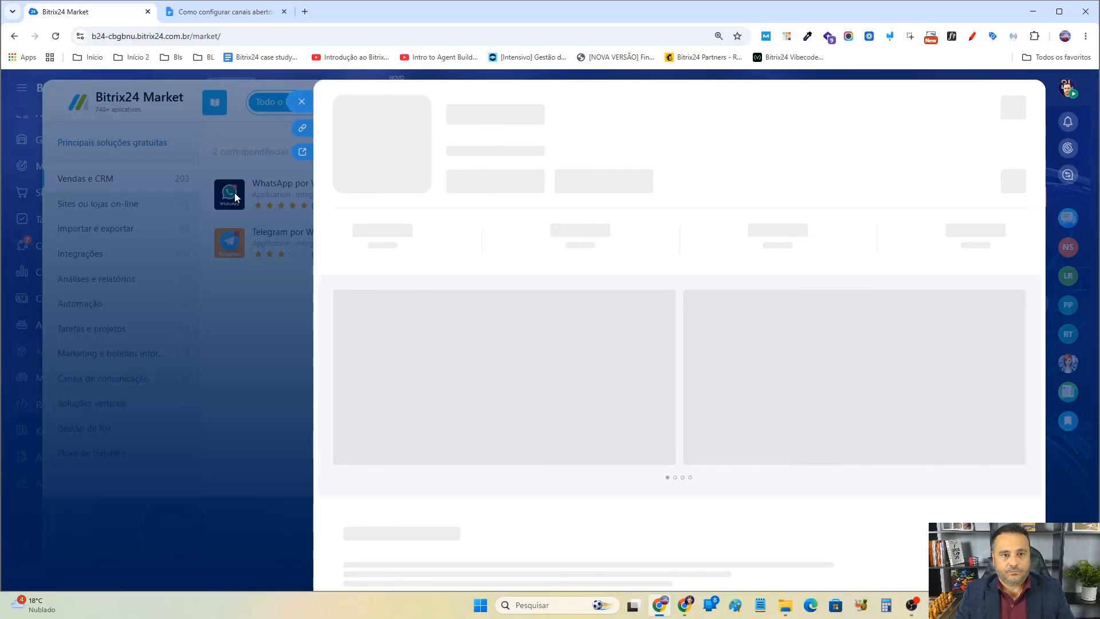
Install WhatsApp por Whatcrm, accepting the terms of use, licence agreement and privacy policy, then open the app.
click(486, 187)
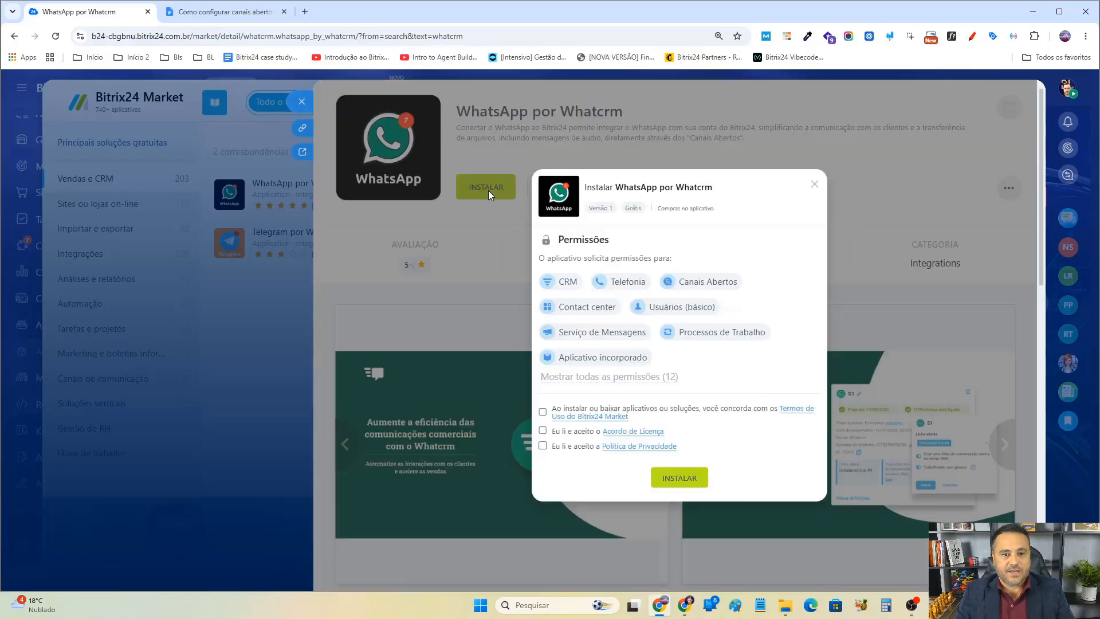
click(543, 412)
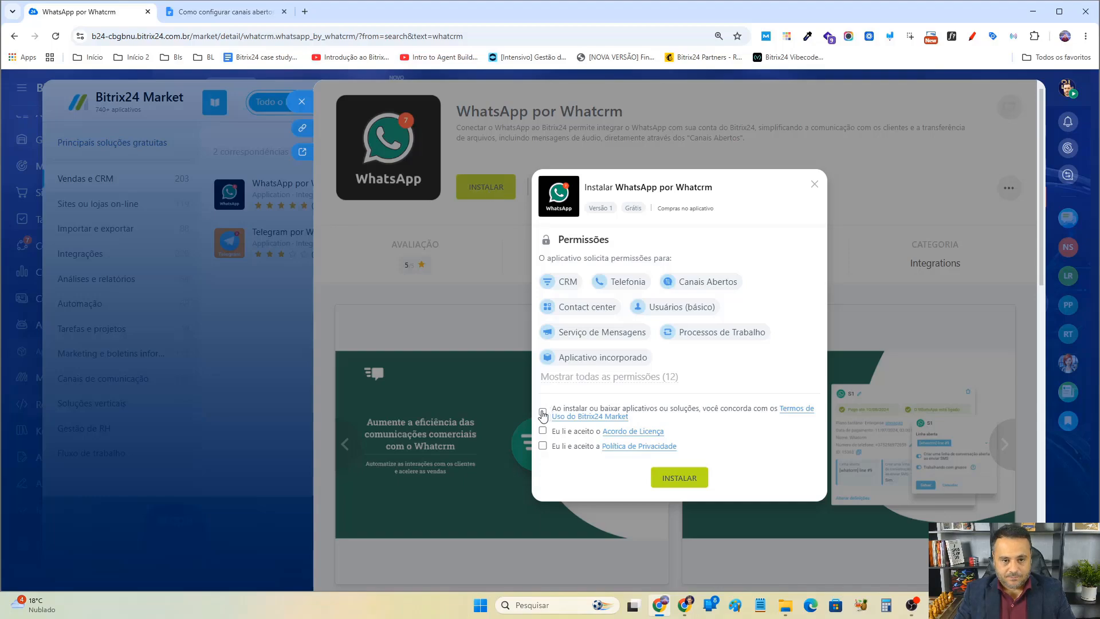
click(542, 431)
click(543, 447)
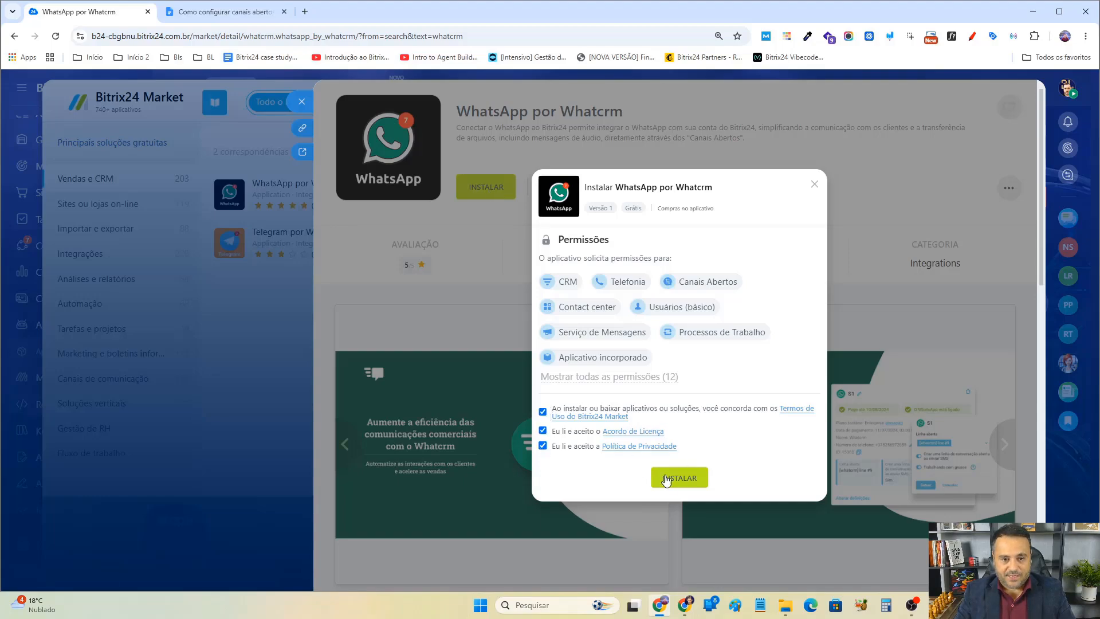
click(681, 479)
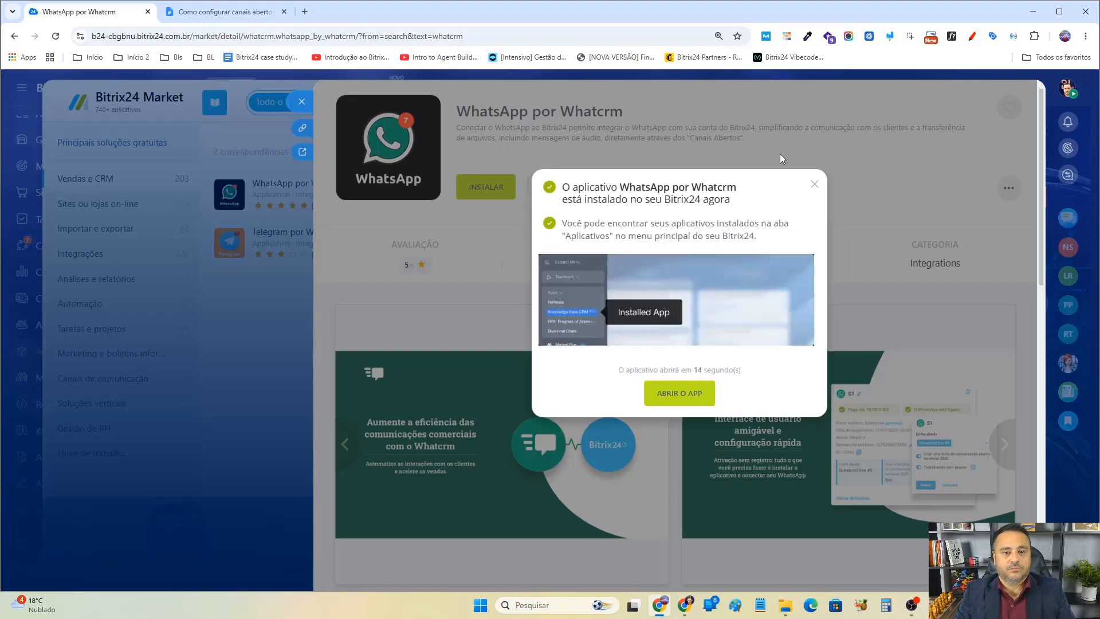
click(693, 397)
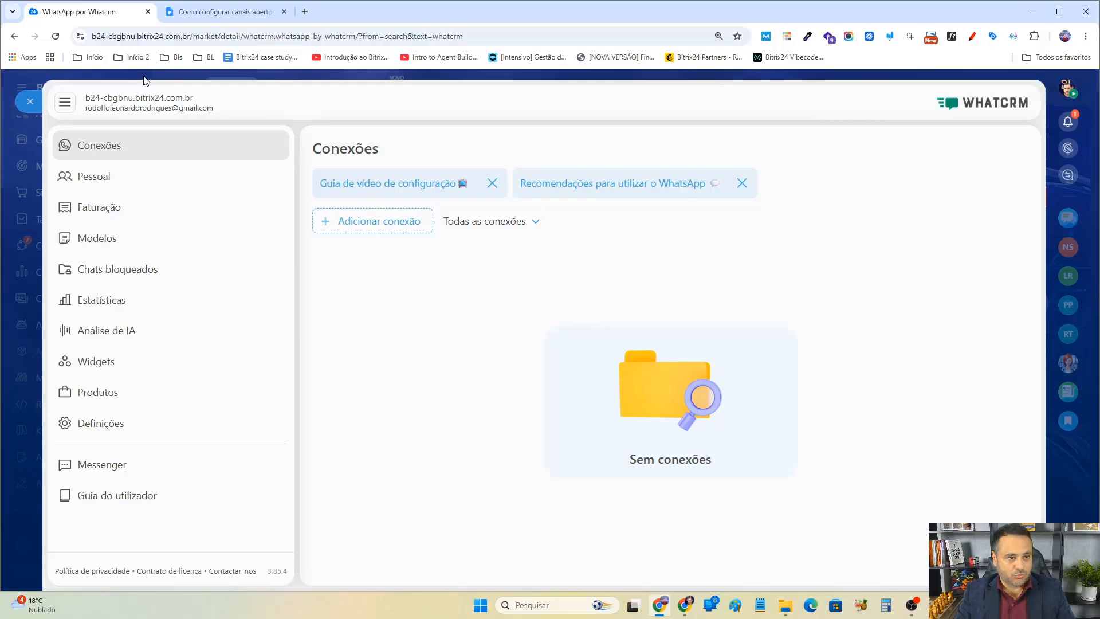
Select the first agenda item, Instalação do aplicativo WhatCRM, in the outline document.
click(243, 12)
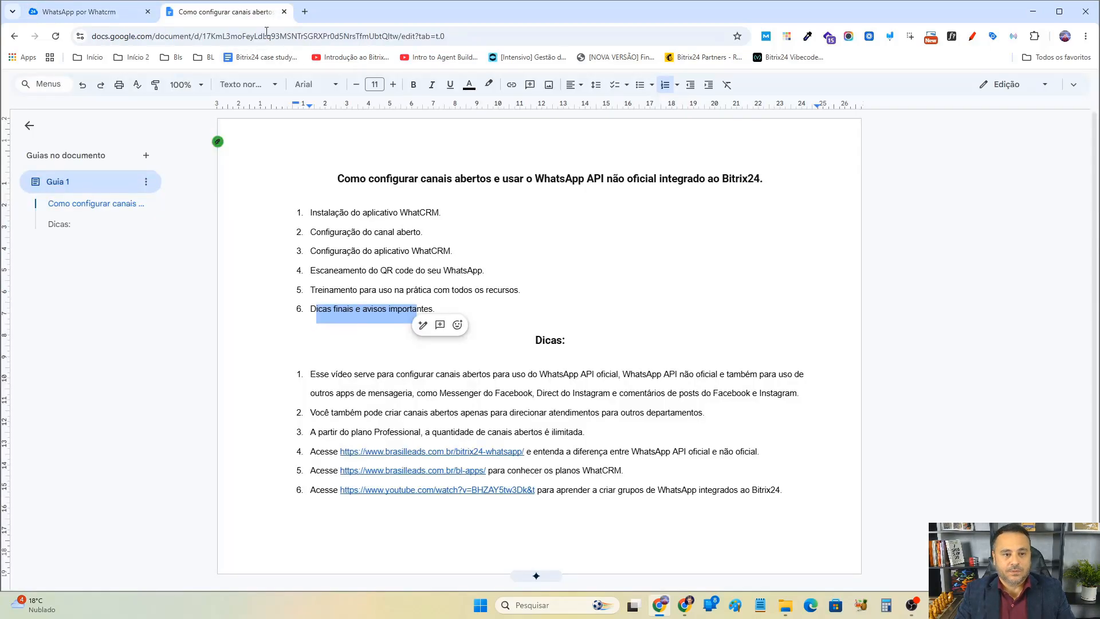
triple_click(350, 213)
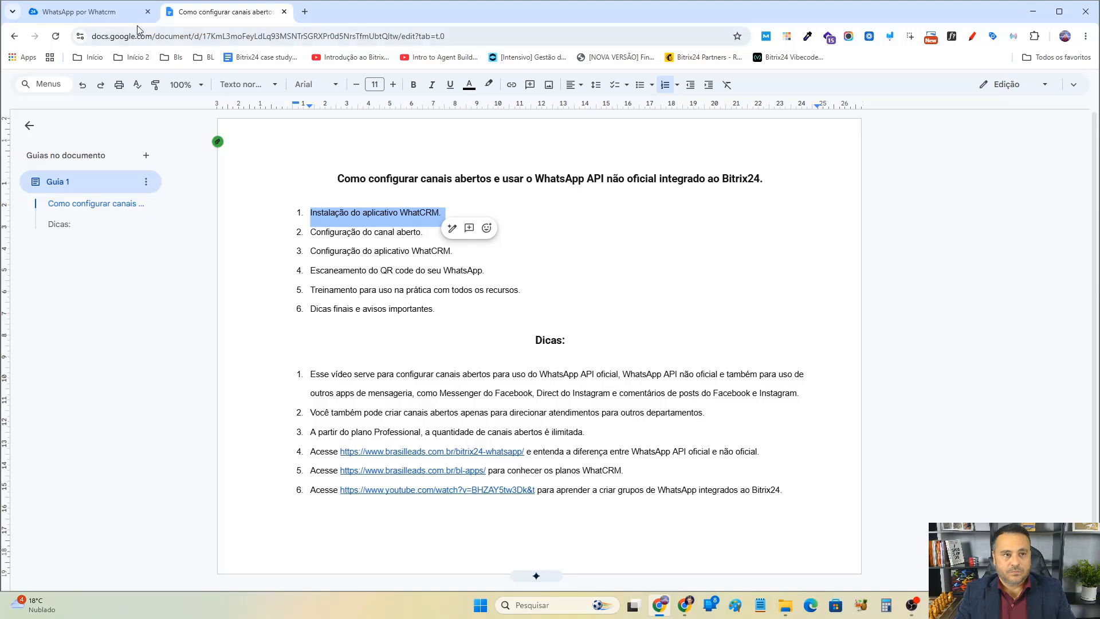
Back in WhatCRM, add a new connection using the WhatsApp service.
click(110, 12)
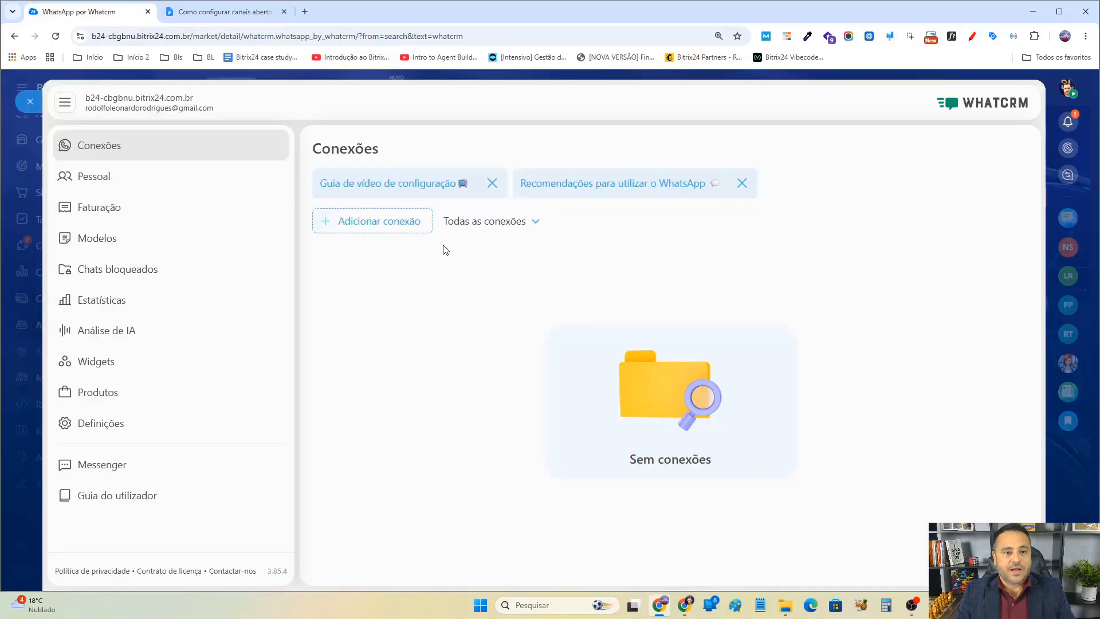
click(393, 224)
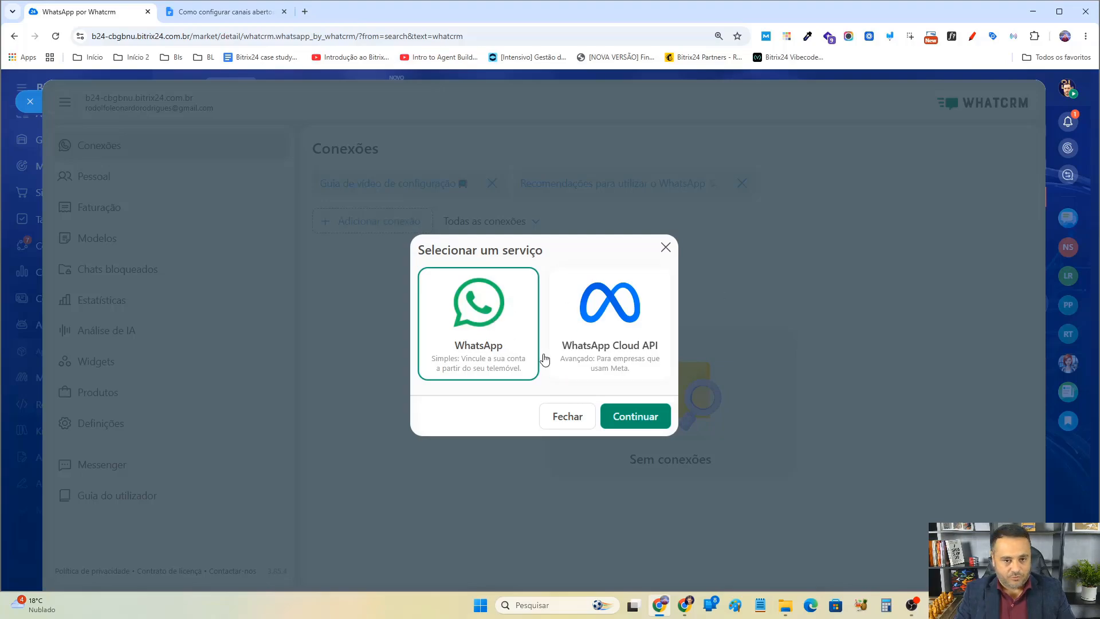
click(635, 417)
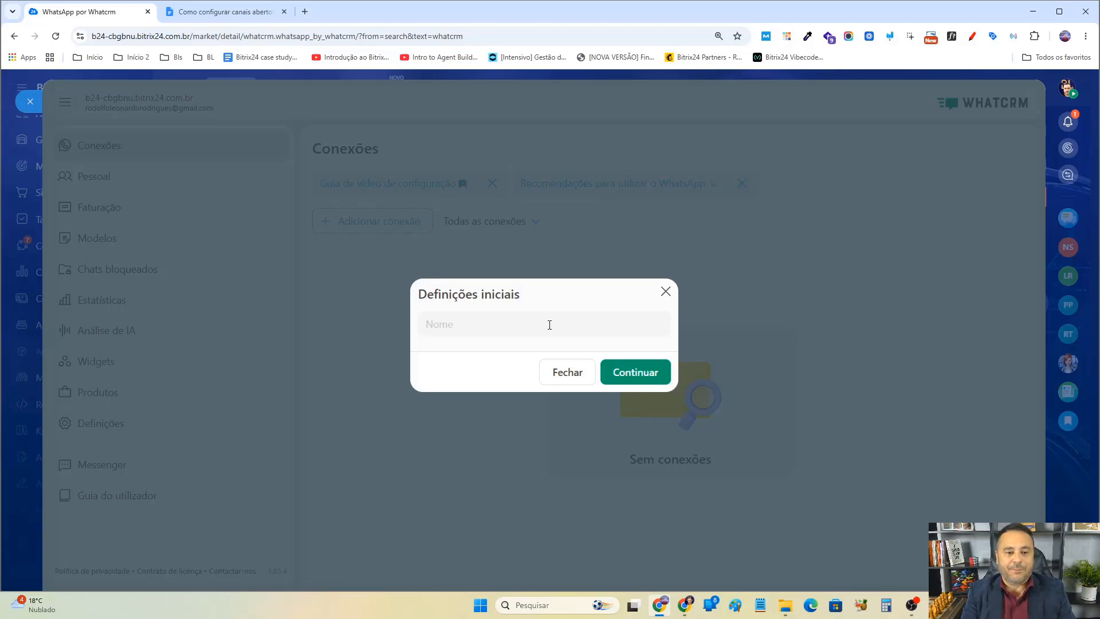
Name the connection ATENDIMENTO followed by the WhatsApp phone number, continue, and close the QR code window.
text(ATENDIMENTO -)
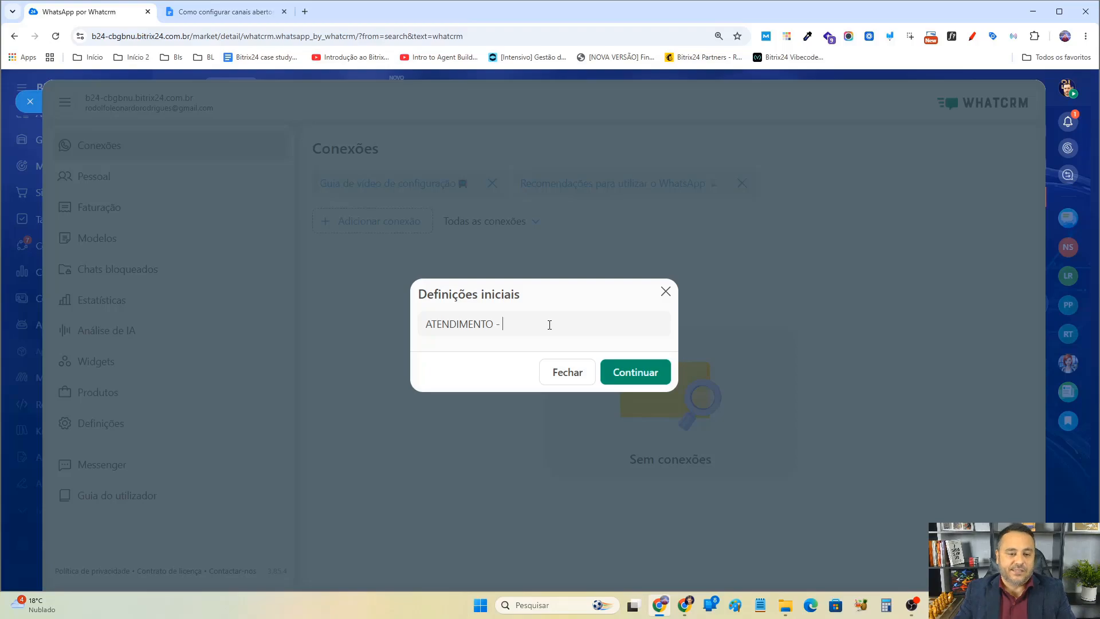
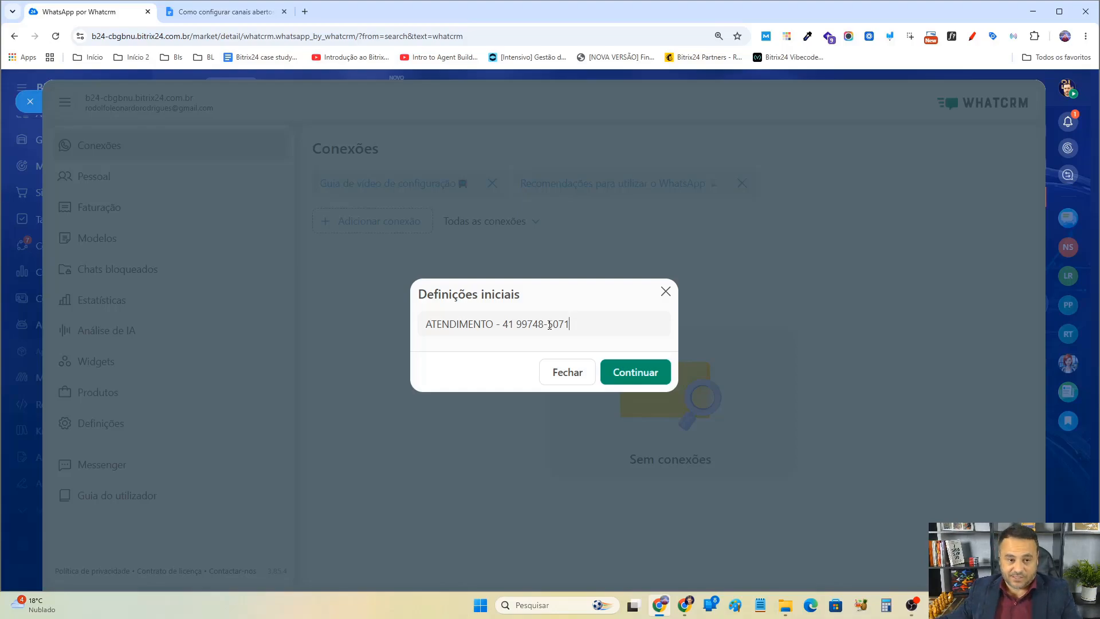
triple_click(549, 324)
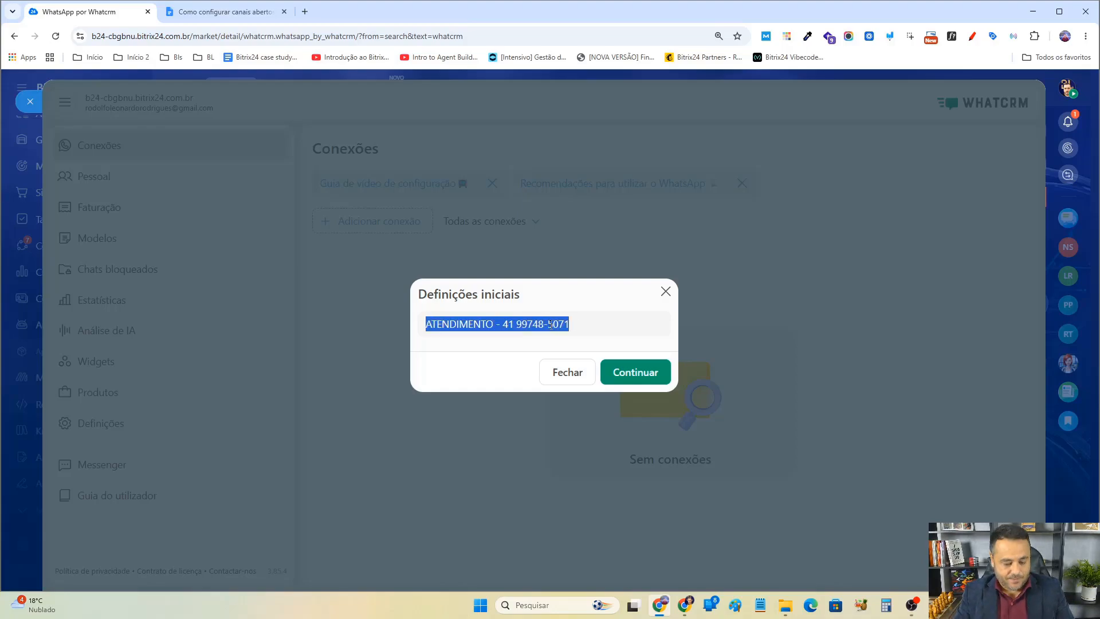
click(634, 373)
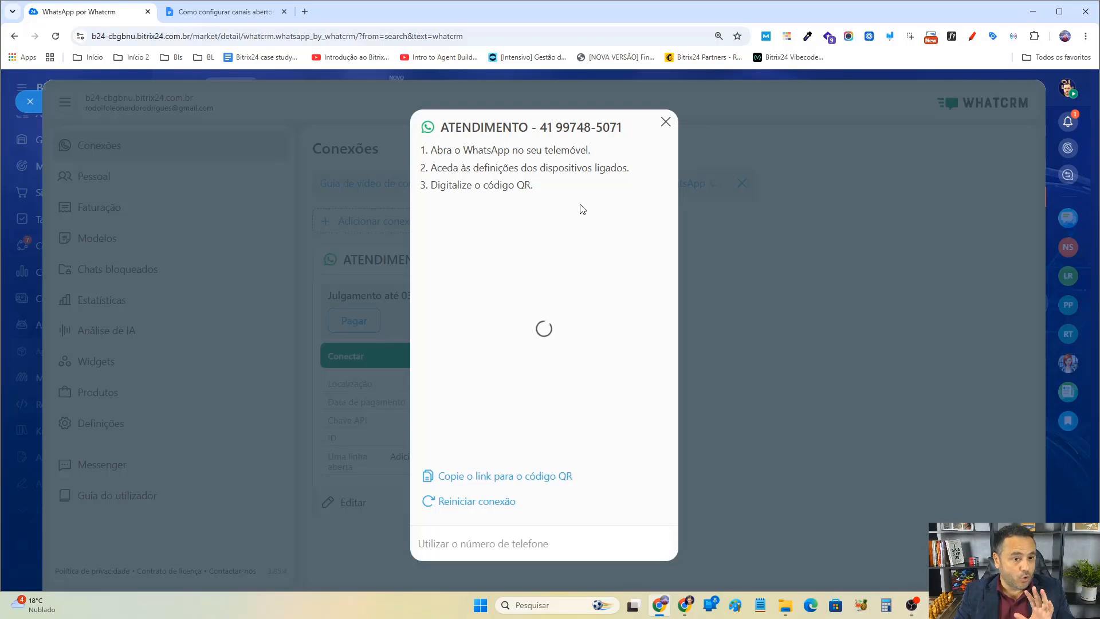
click(666, 122)
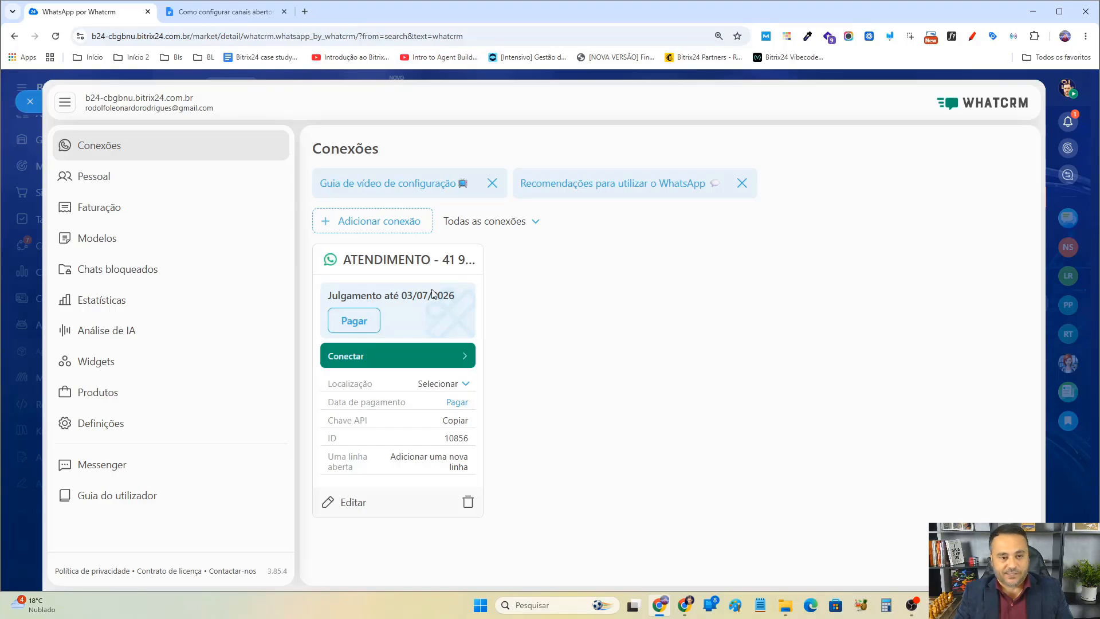
Bold the first agenda item, Instalação do aplicativo WhatCRM, in the outline document.
click(252, 12)
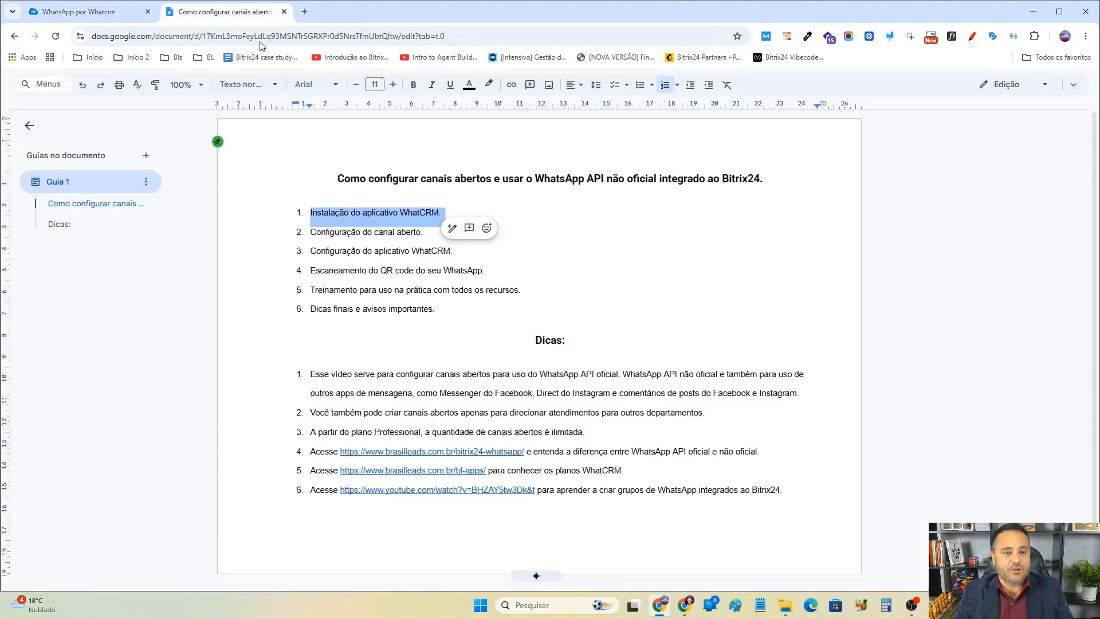
click(413, 84)
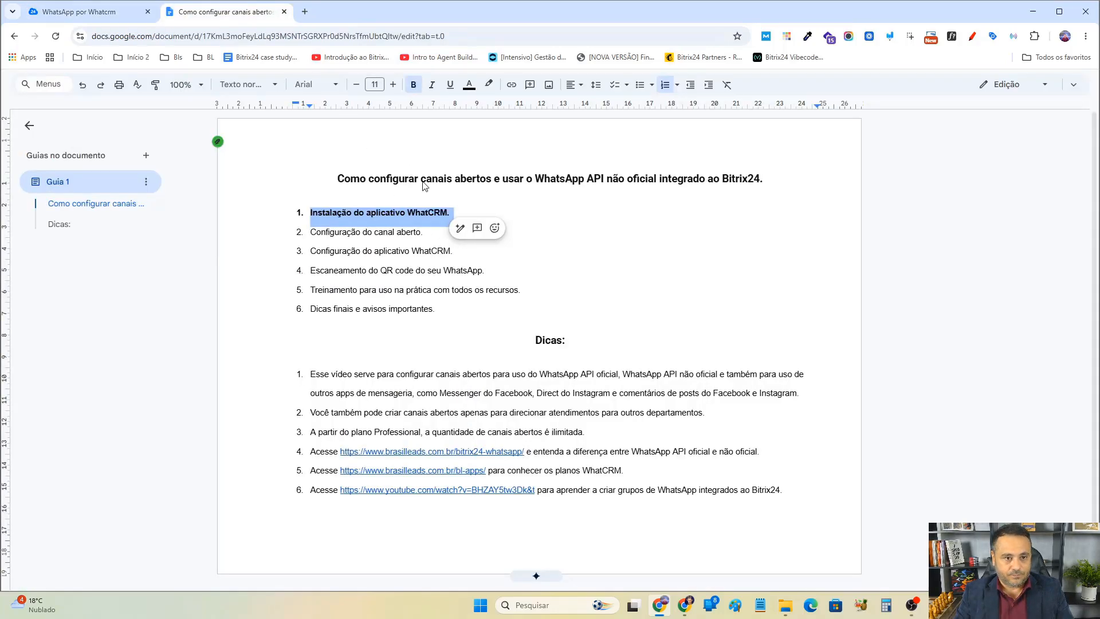
click(363, 231)
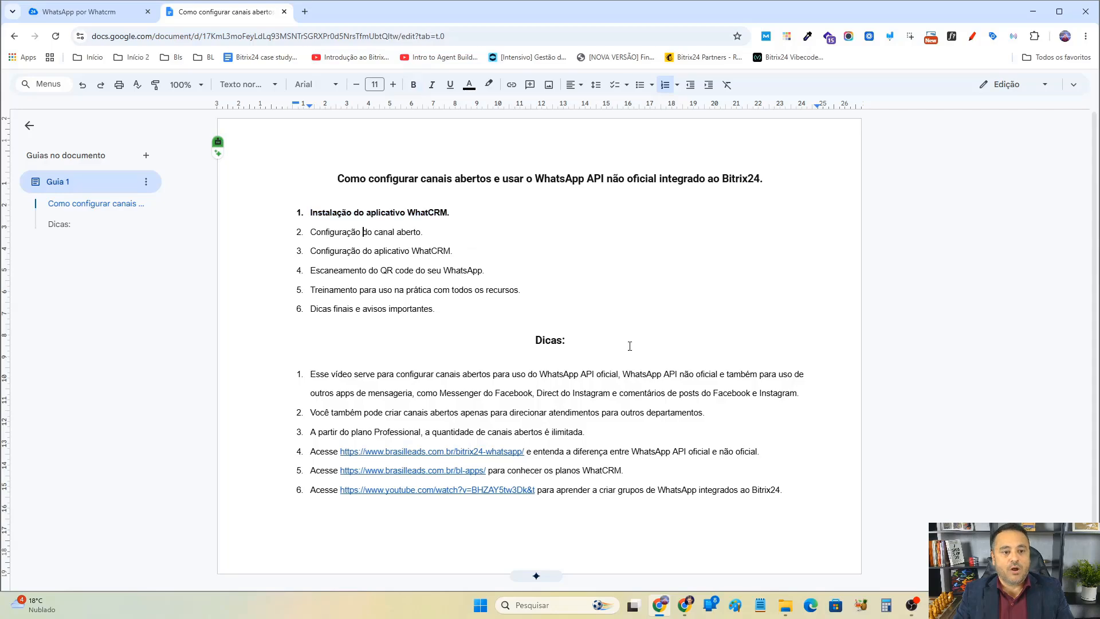
Select the second agenda item, Configuração do canal aberto, and return to the WhatCRM tab.
triple_click(350, 232)
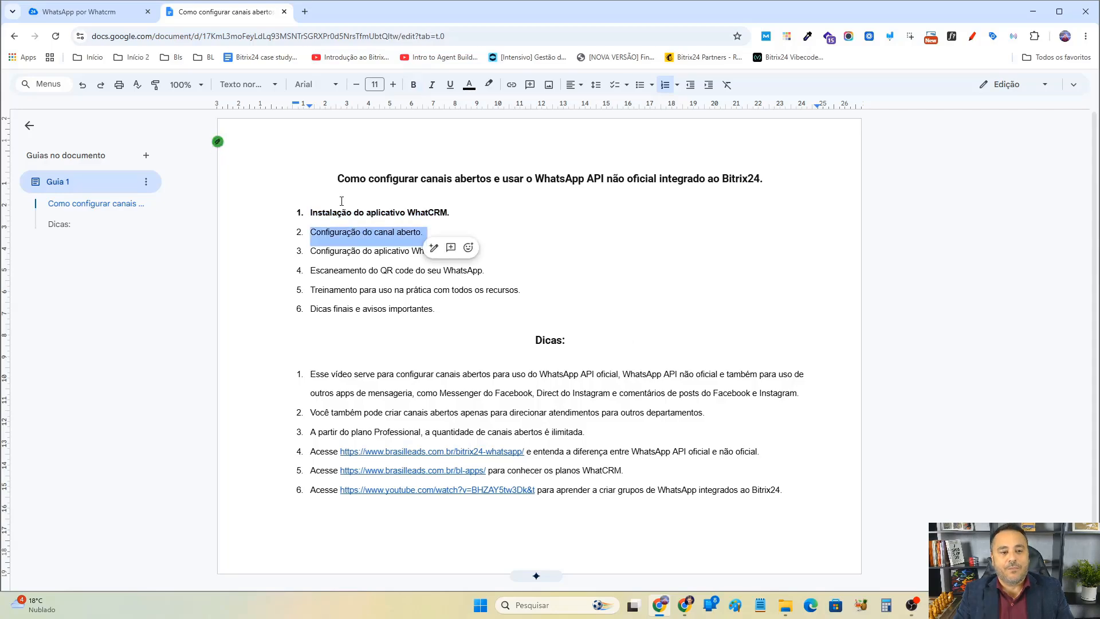
double_click(370, 252)
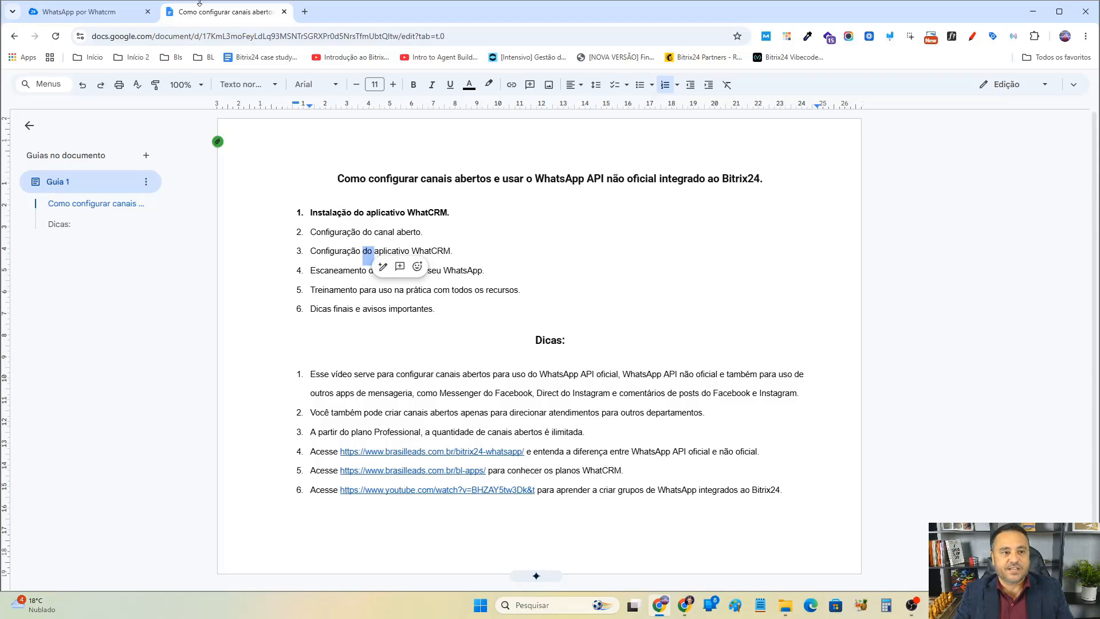
click(123, 10)
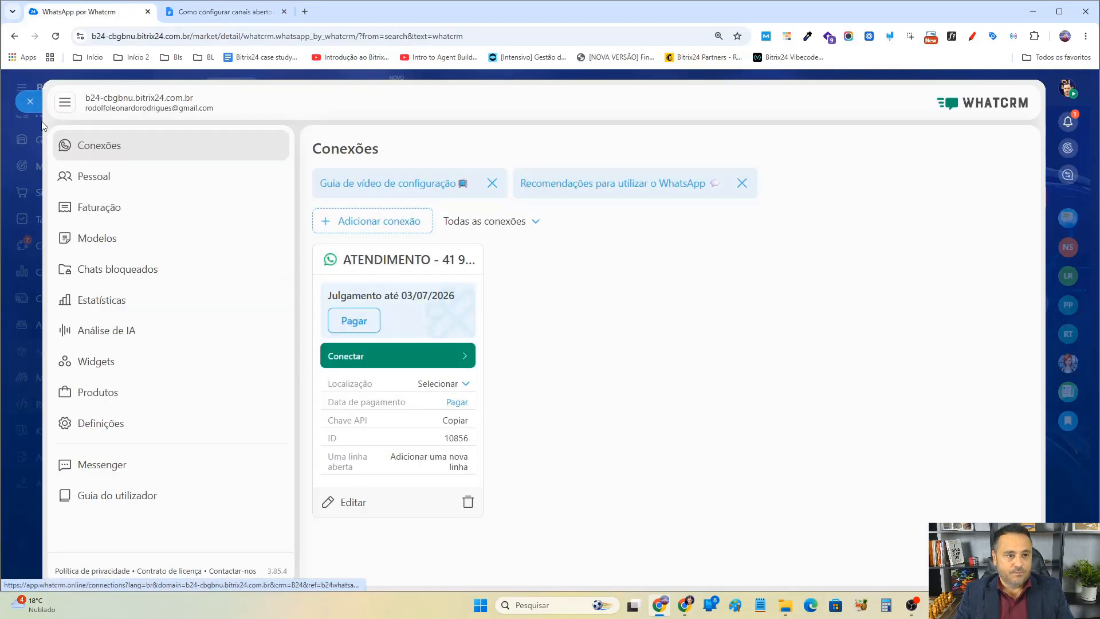
Close the WhatCRM app and open the [whatcrm] WhatsApp connector in the Contact Center.
click(32, 101)
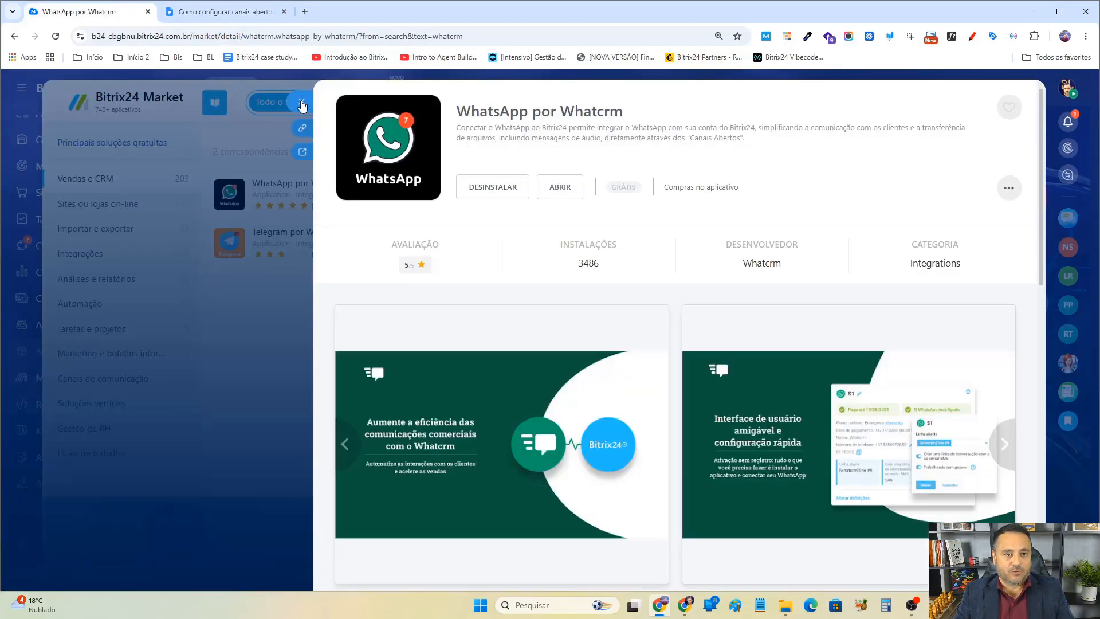
click(302, 104)
click(32, 102)
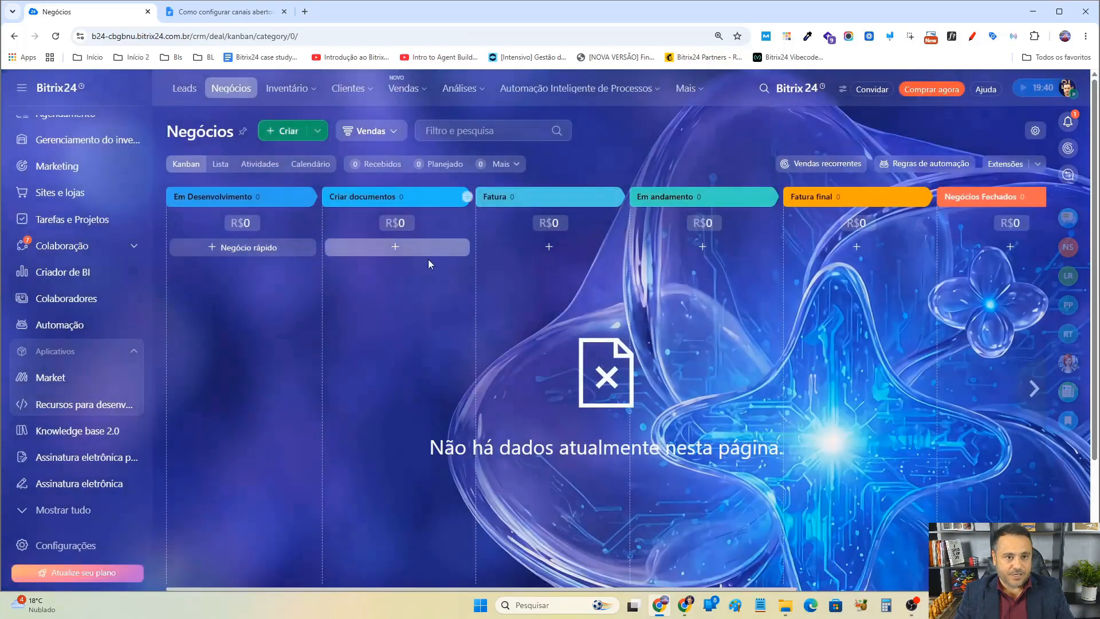
click(366, 91)
click(365, 210)
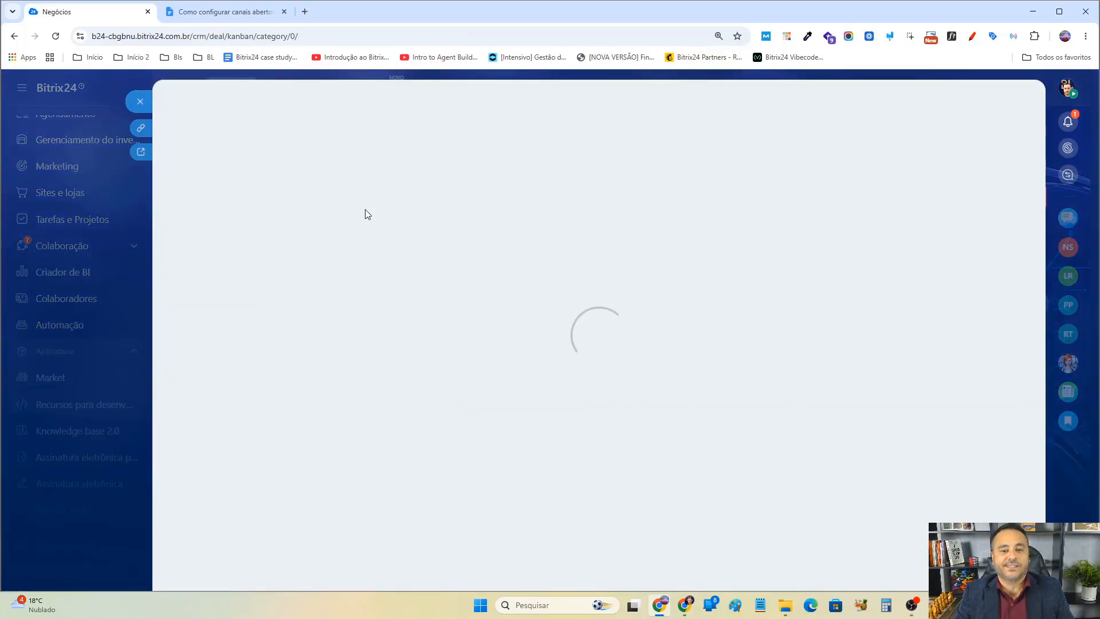
scroll(608, 503, down, 1)
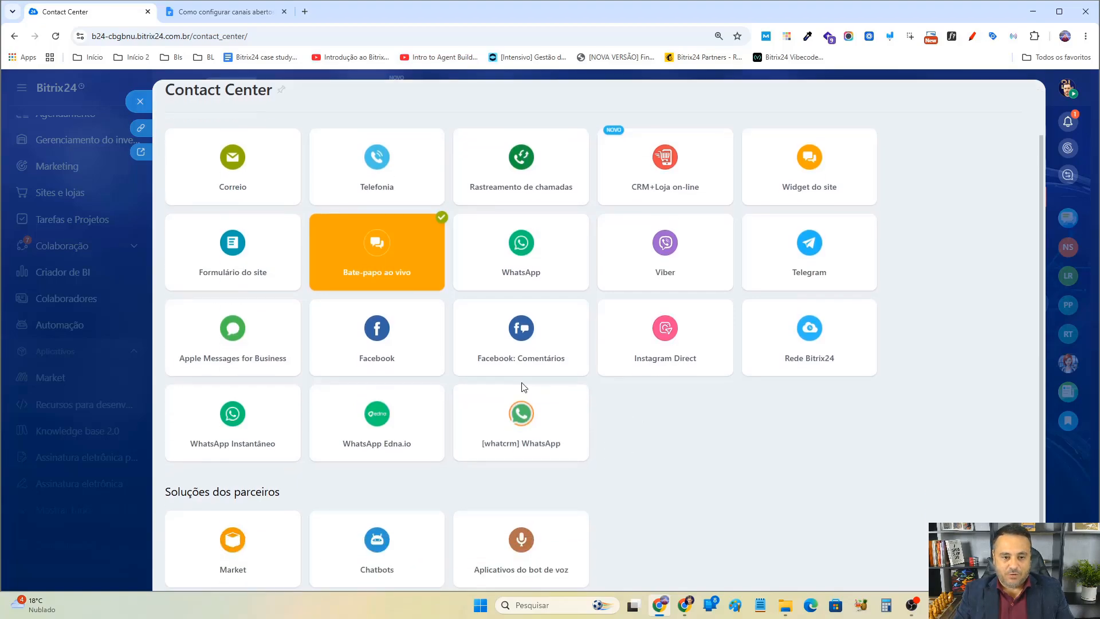
click(531, 437)
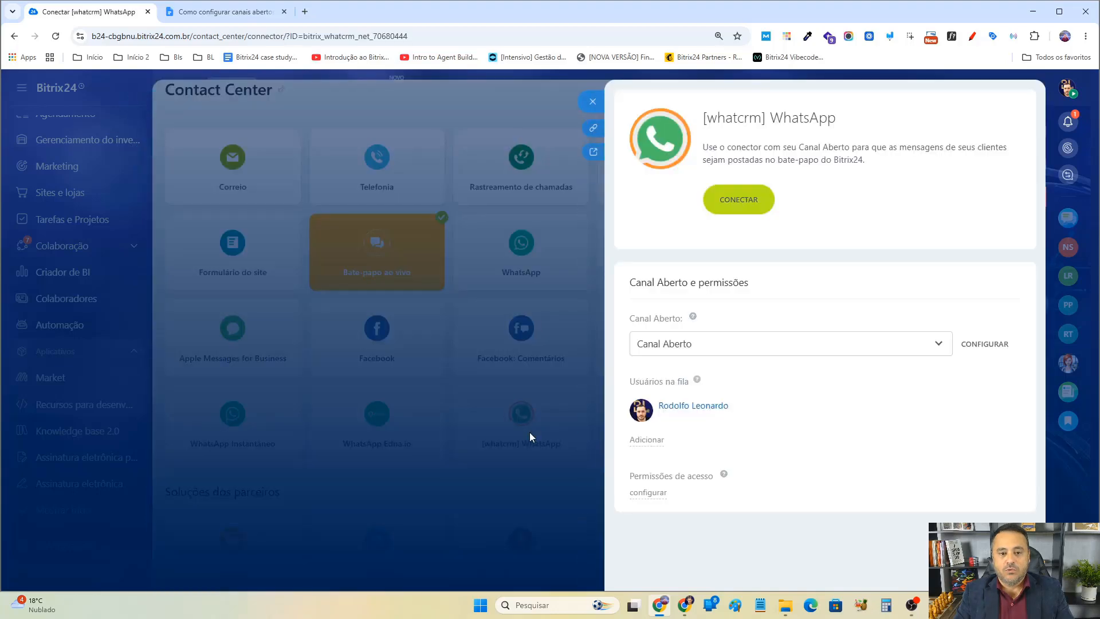
Select Canal Aberto 2 as the connector's open channel and open its configuration.
click(776, 350)
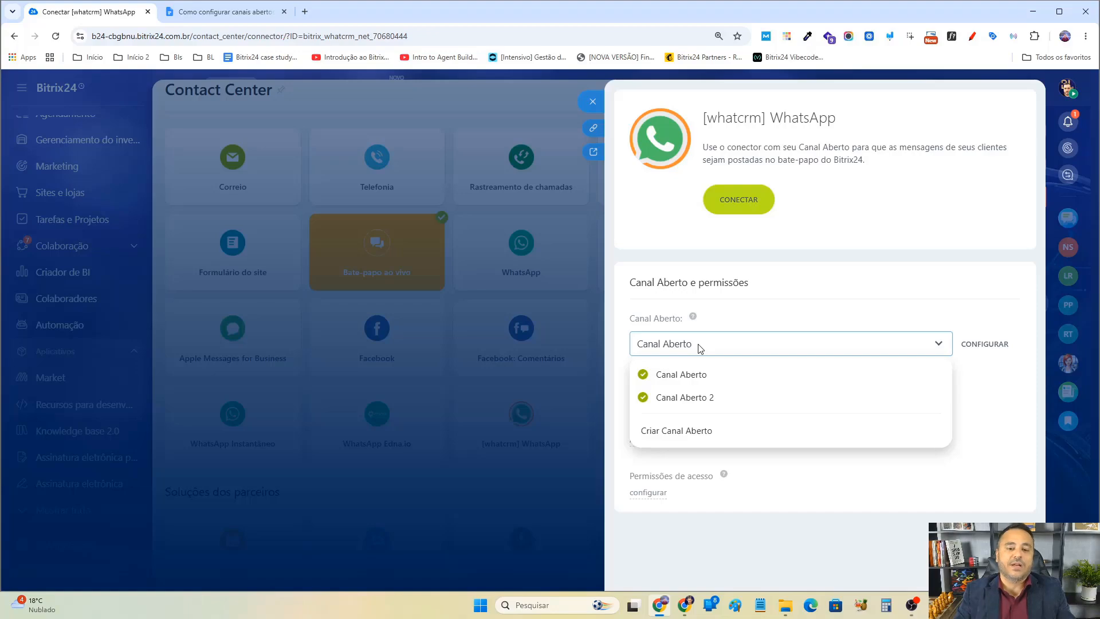
click(684, 399)
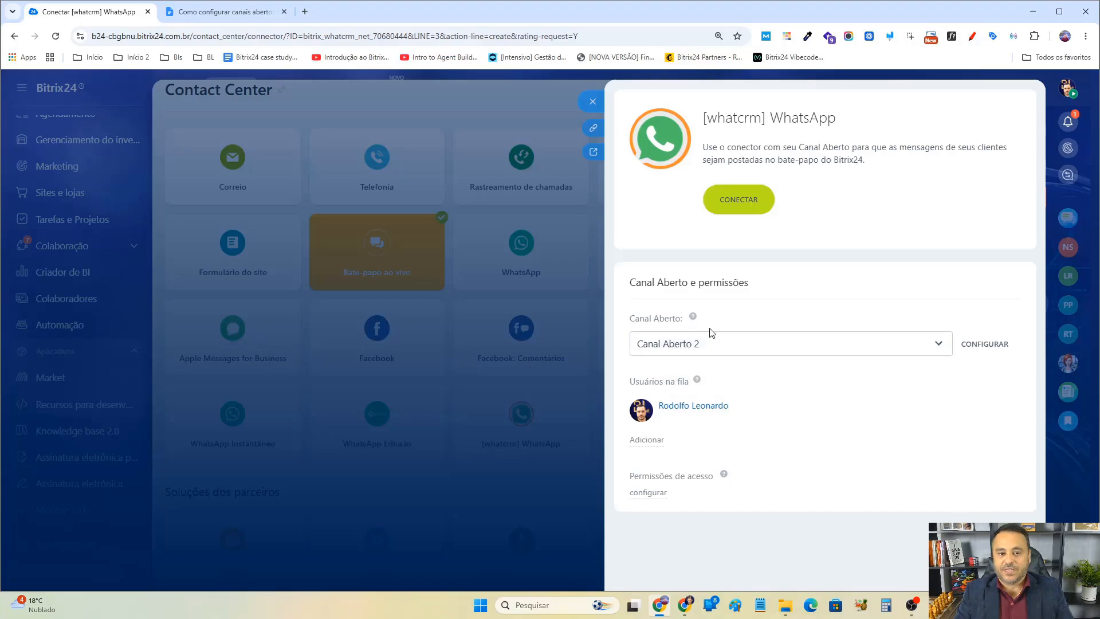
click(987, 346)
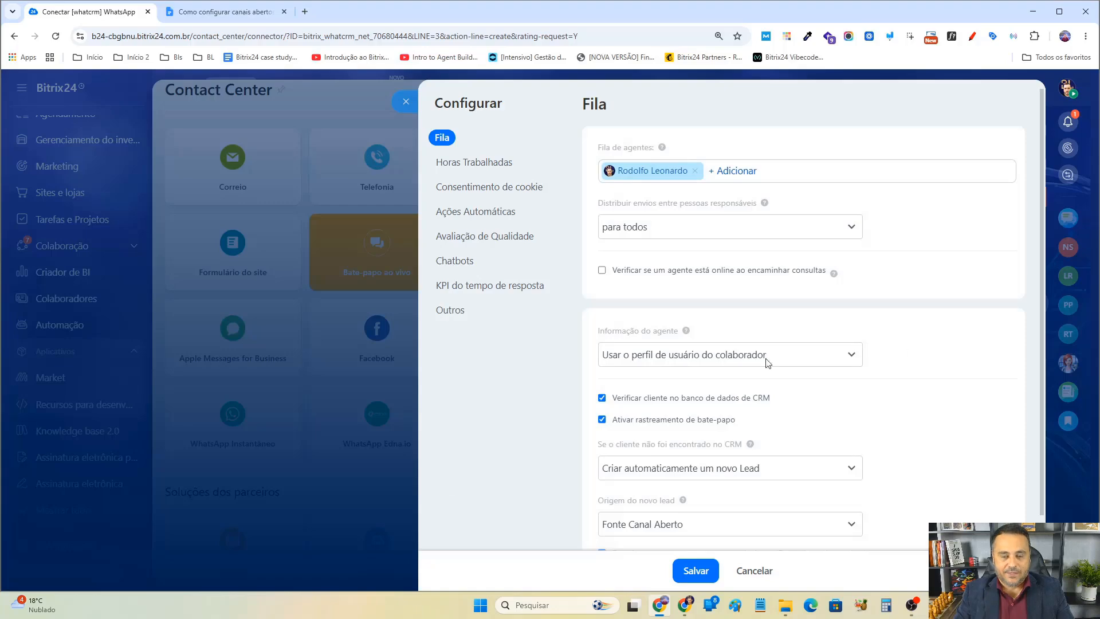
Rename the open channel as ATENDIMENTO followed by the WhatsApp phone number.
click(466, 311)
click(672, 208)
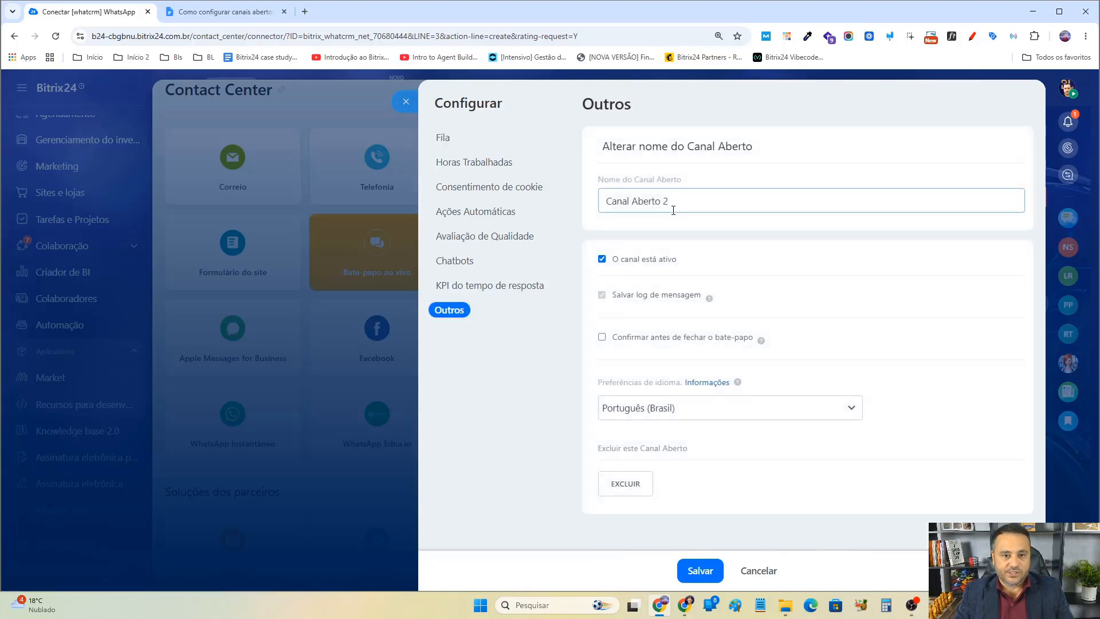
key(ctrl+a)
key(ctrl+v)
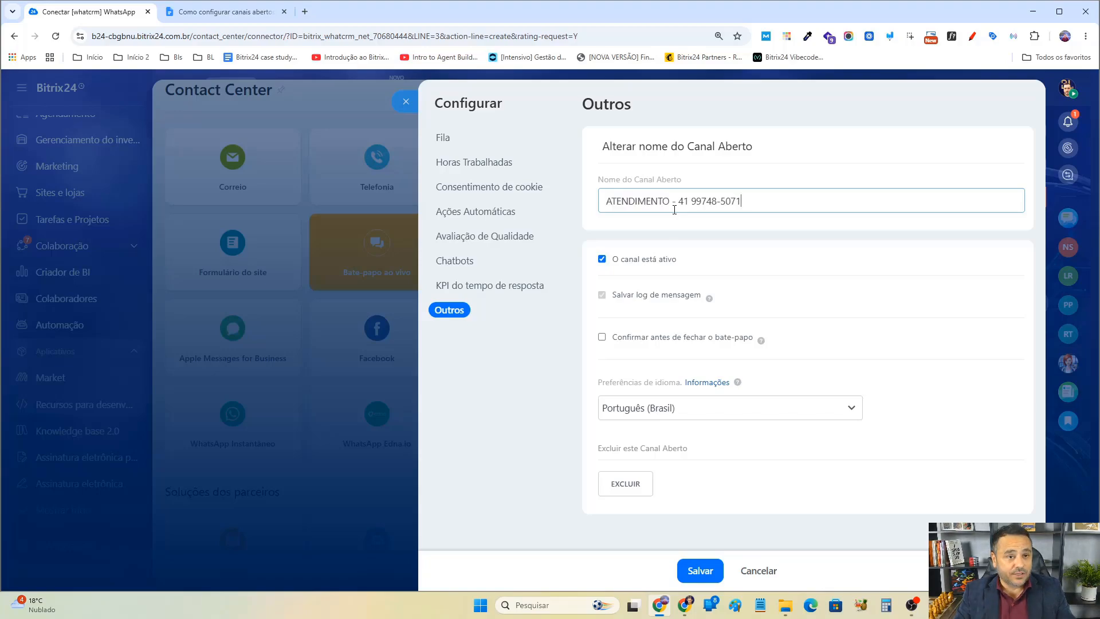
click(656, 252)
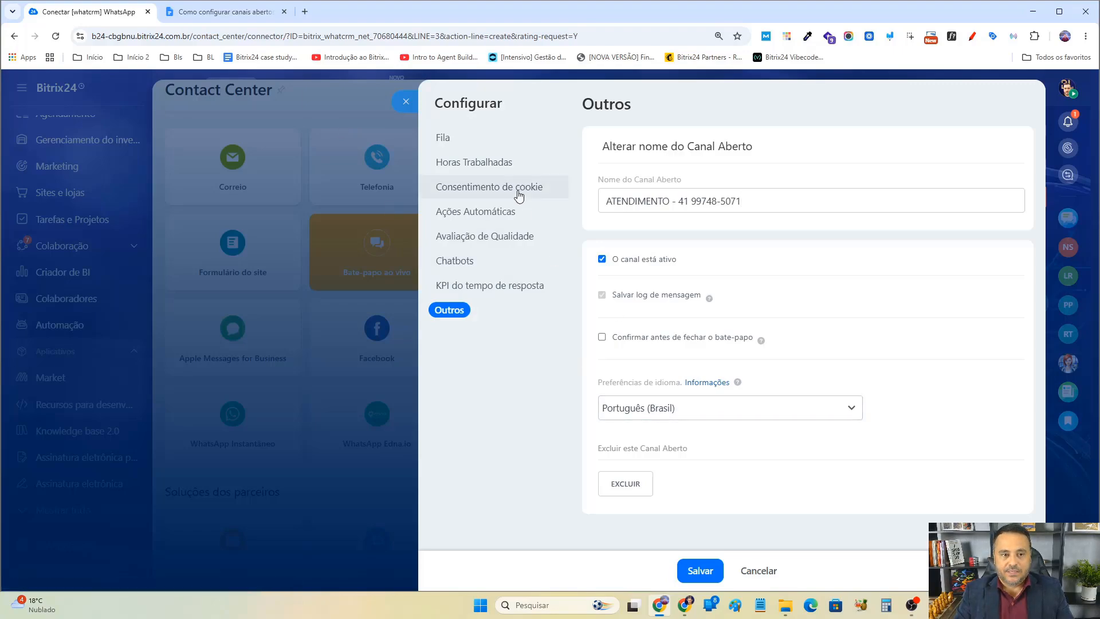
Remove the only agent from the queue and try to save the open channel settings.
click(491, 143)
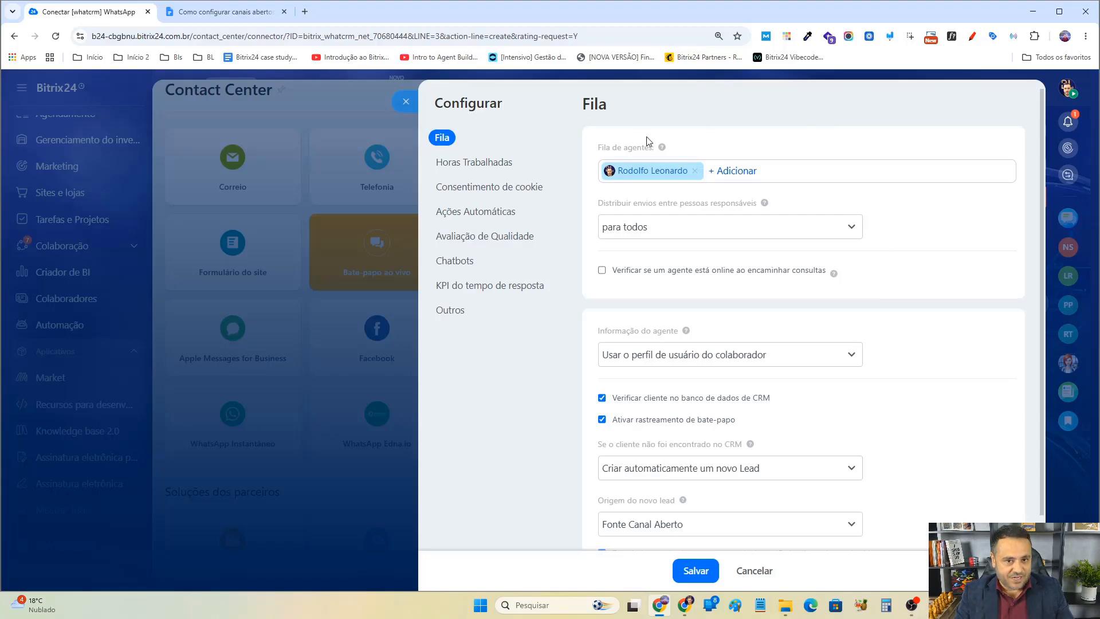
mouse_move(637, 166)
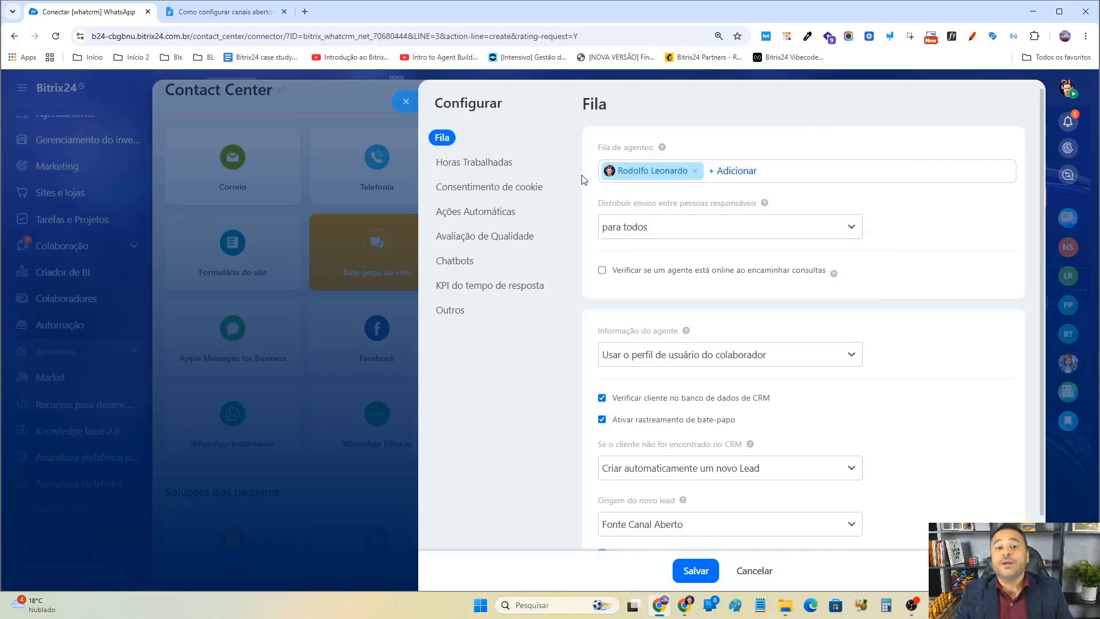
click(695, 170)
click(709, 575)
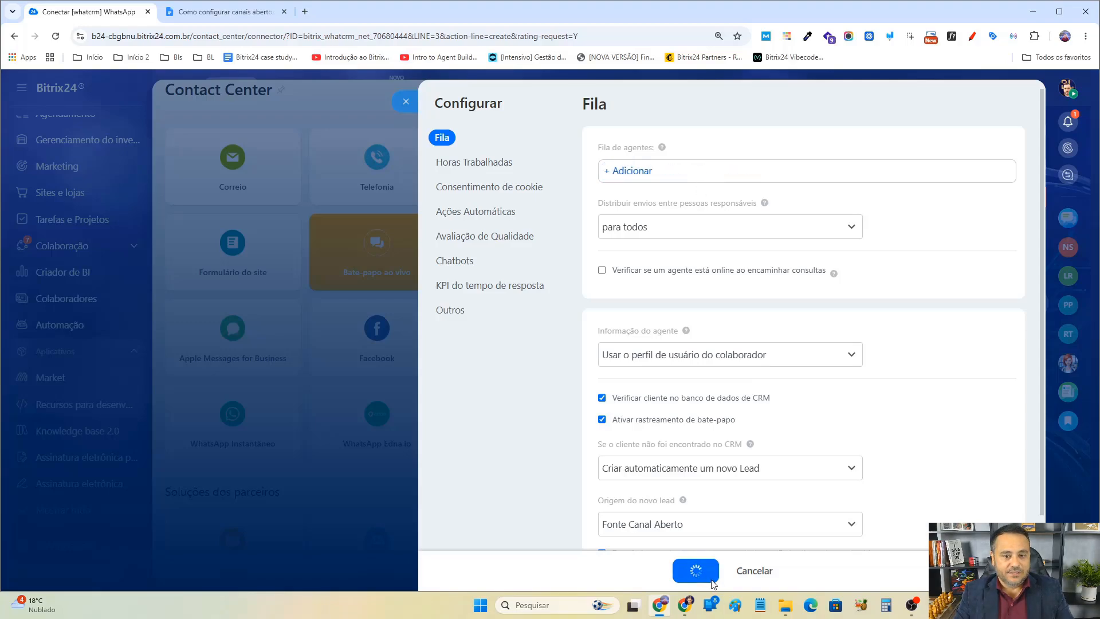
drag(632, 154, 737, 155)
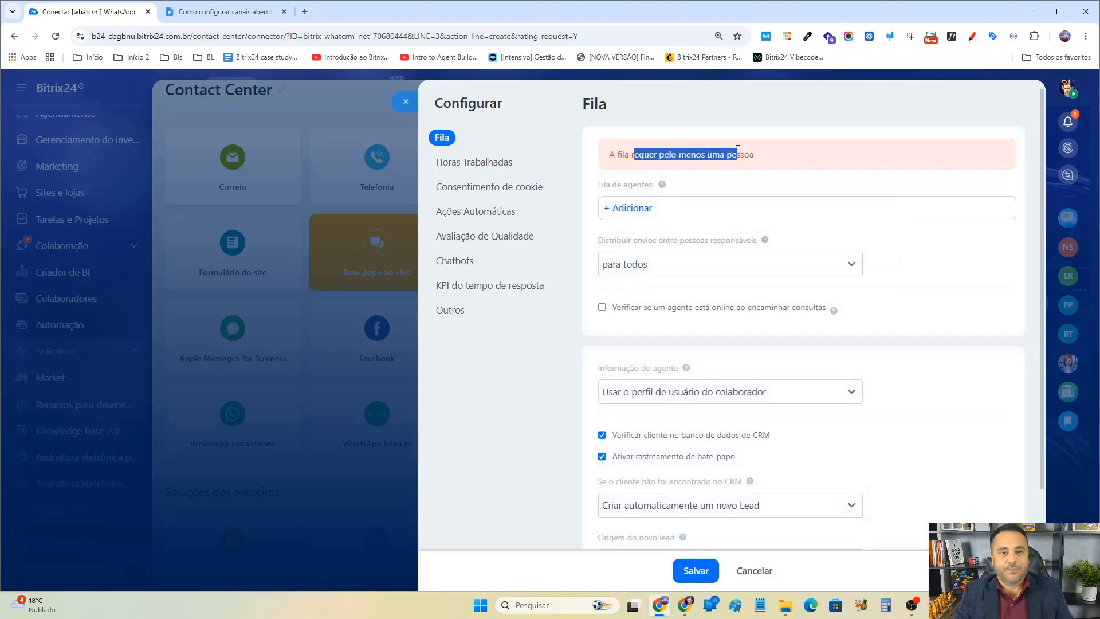
Add the original agent and the test user to the agent queue.
click(632, 209)
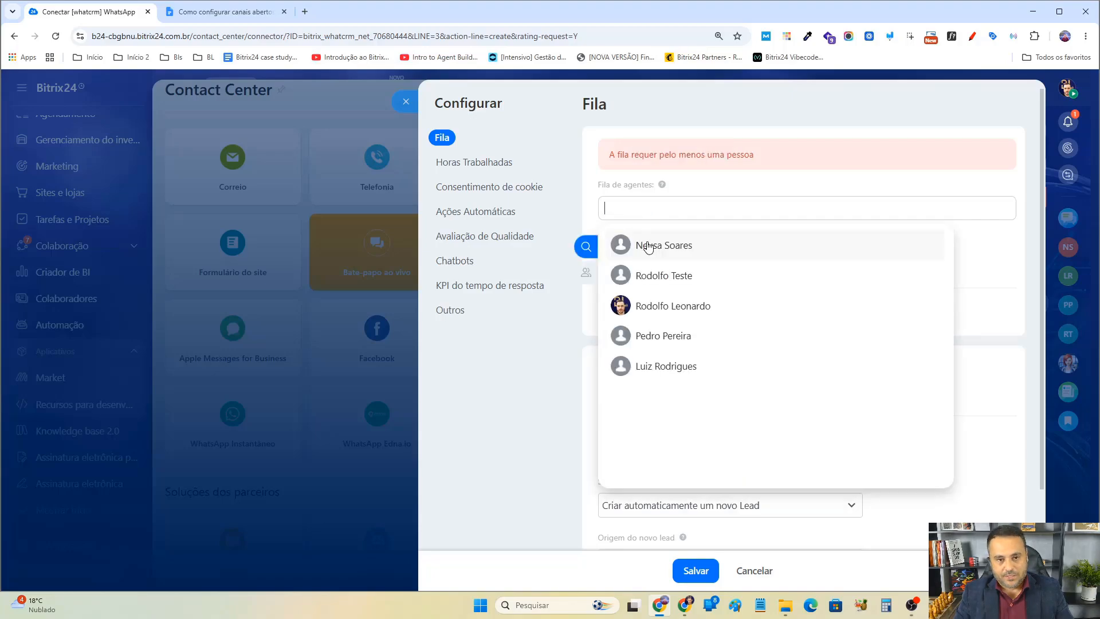
click(672, 308)
click(964, 185)
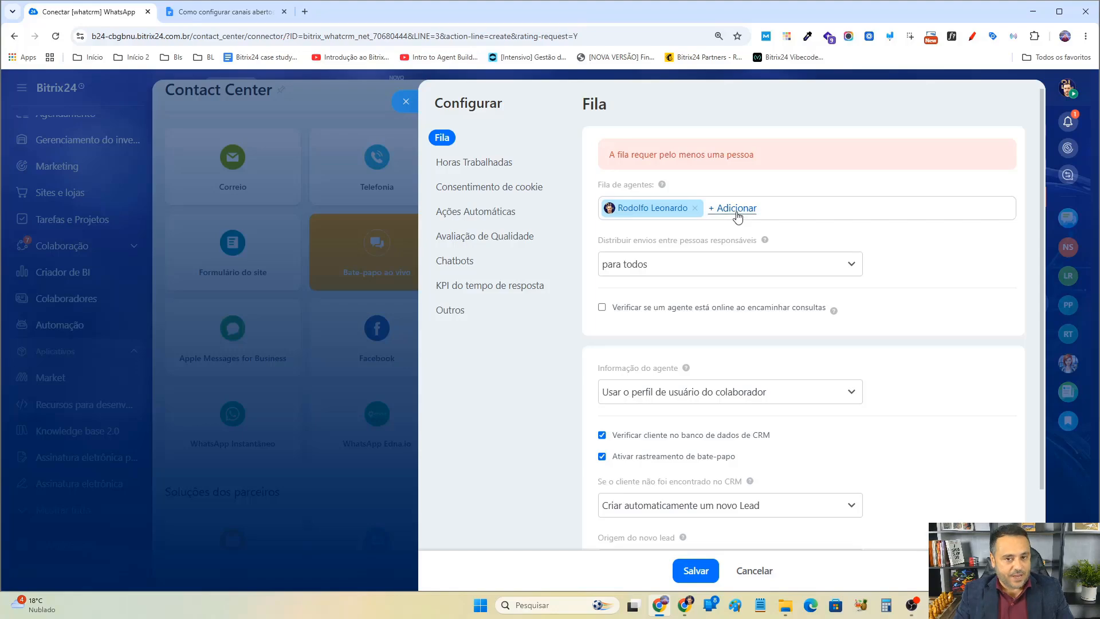
click(736, 208)
click(682, 276)
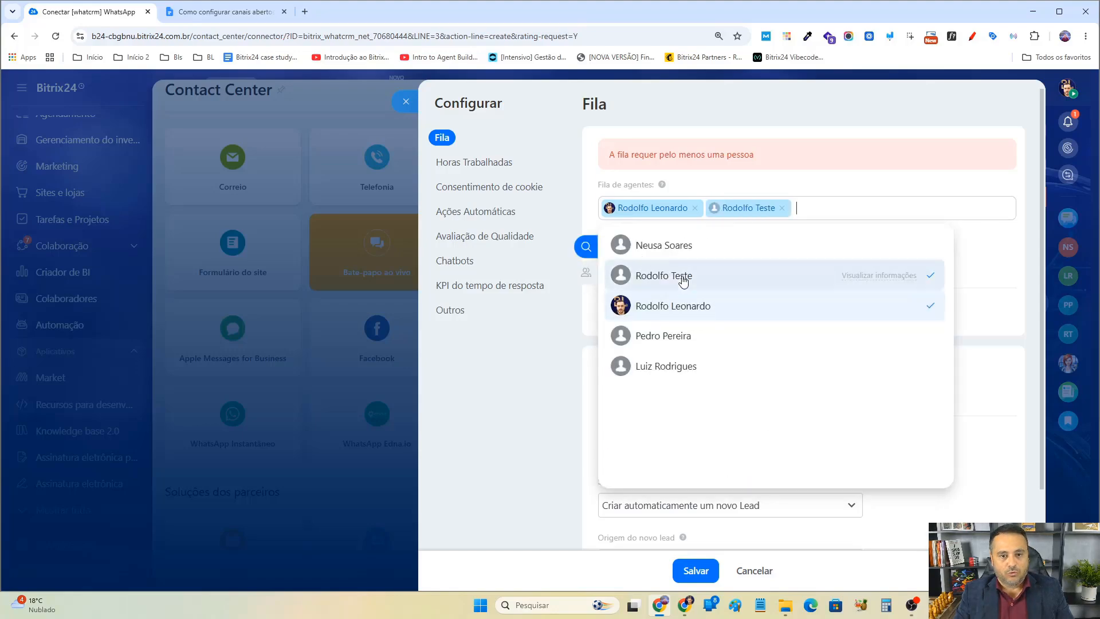
Switch to the other browser window to check the logged-in user's profile, then return.
click(686, 604)
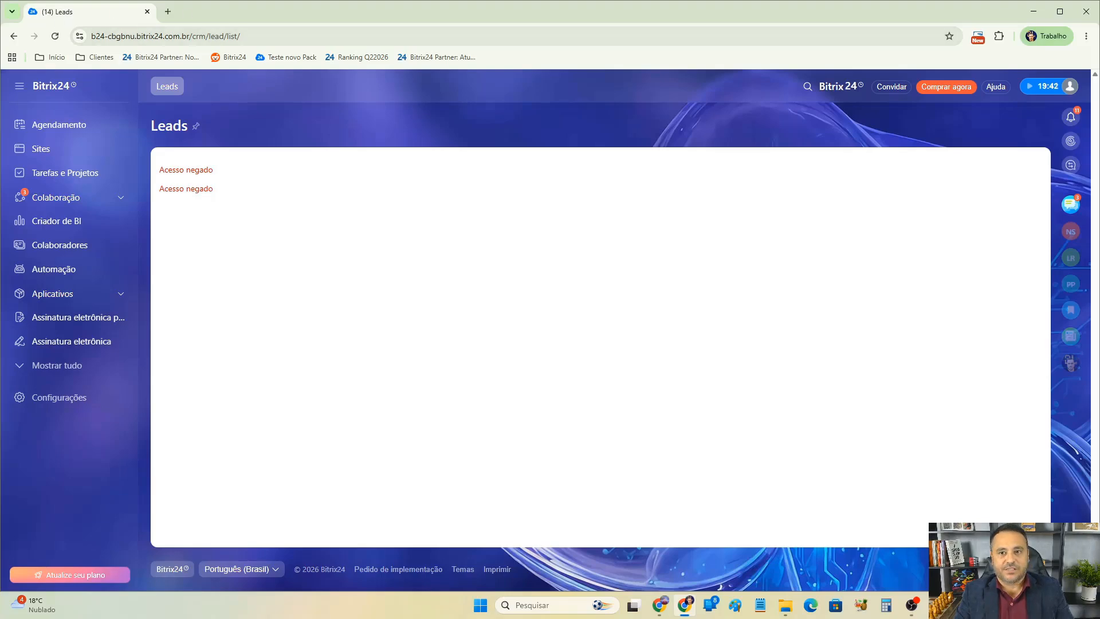
click(1070, 86)
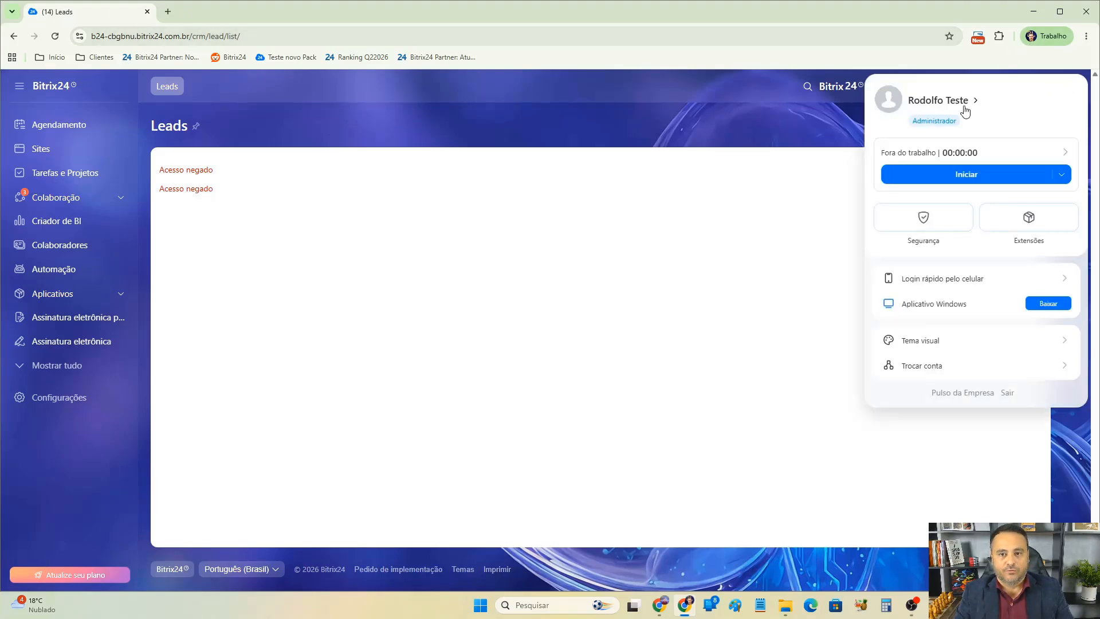
click(659, 604)
click(903, 181)
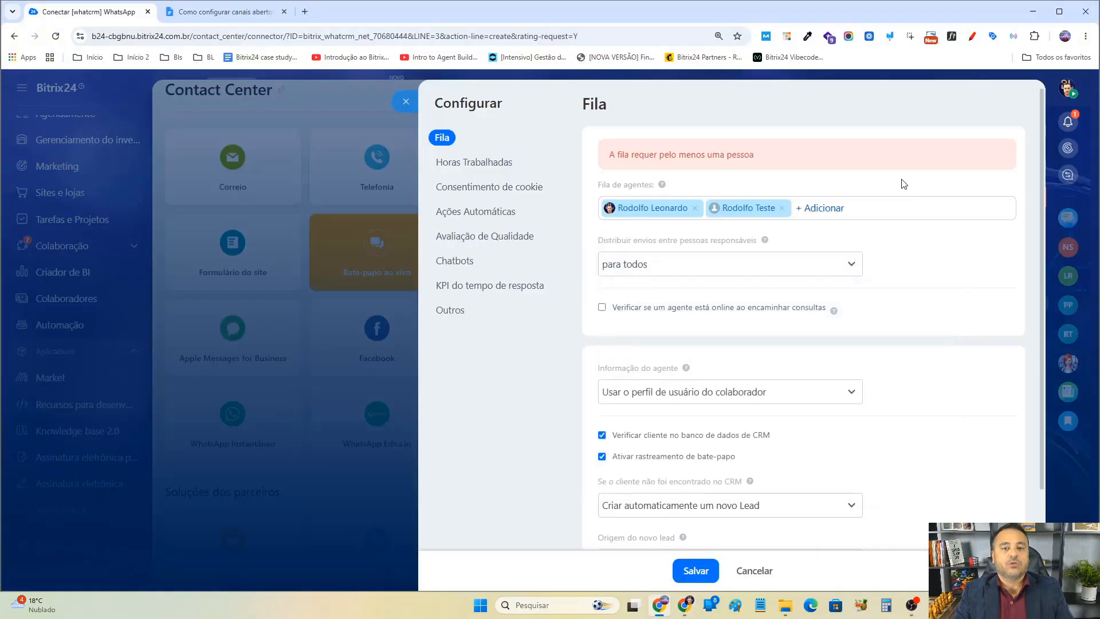
Add the remaining three users to the agent queue.
mouse_move(773, 243)
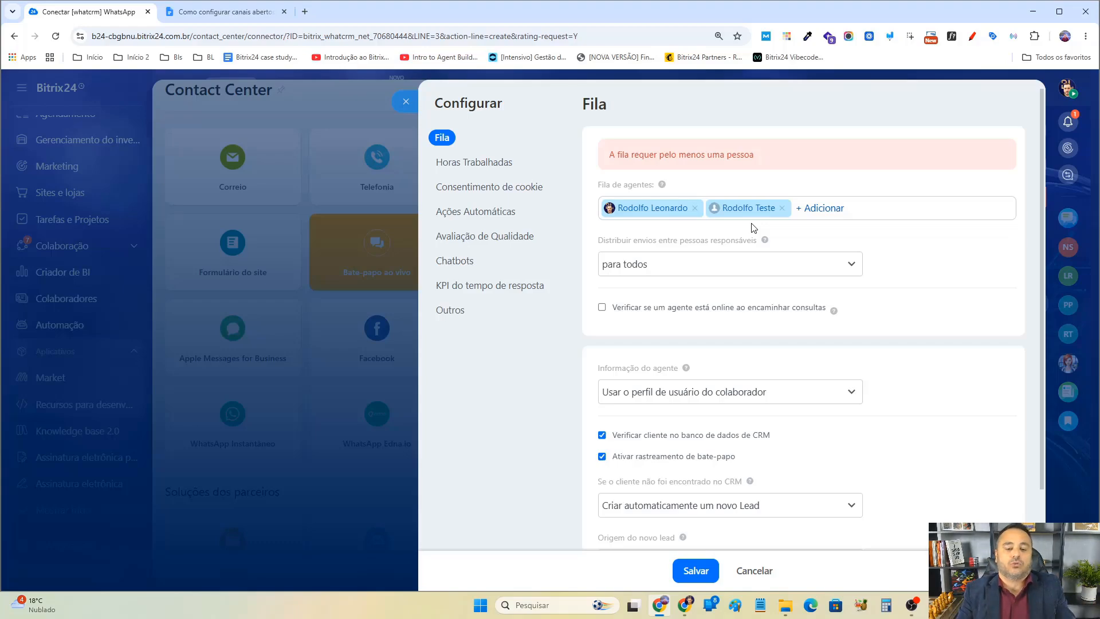
click(819, 207)
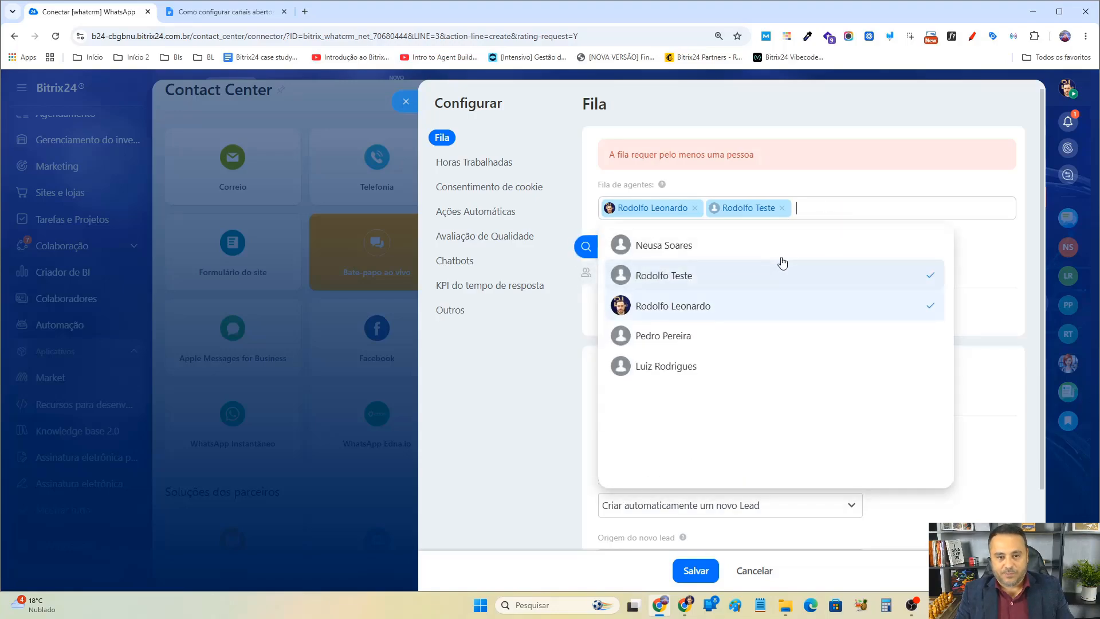
click(688, 310)
click(689, 309)
click(686, 336)
click(671, 366)
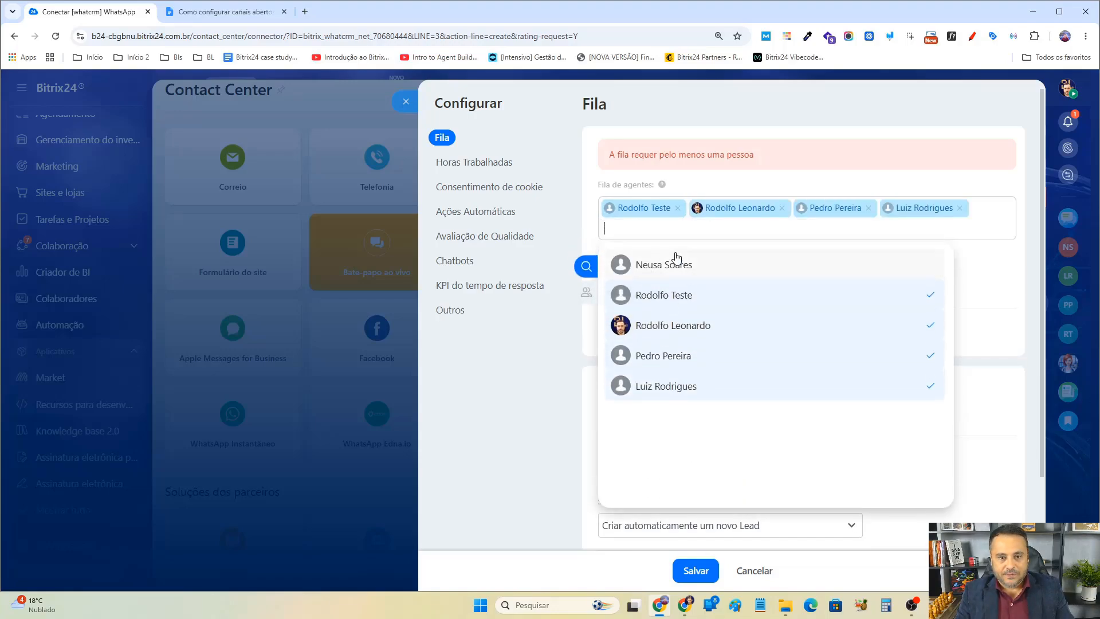
click(677, 258)
click(1014, 187)
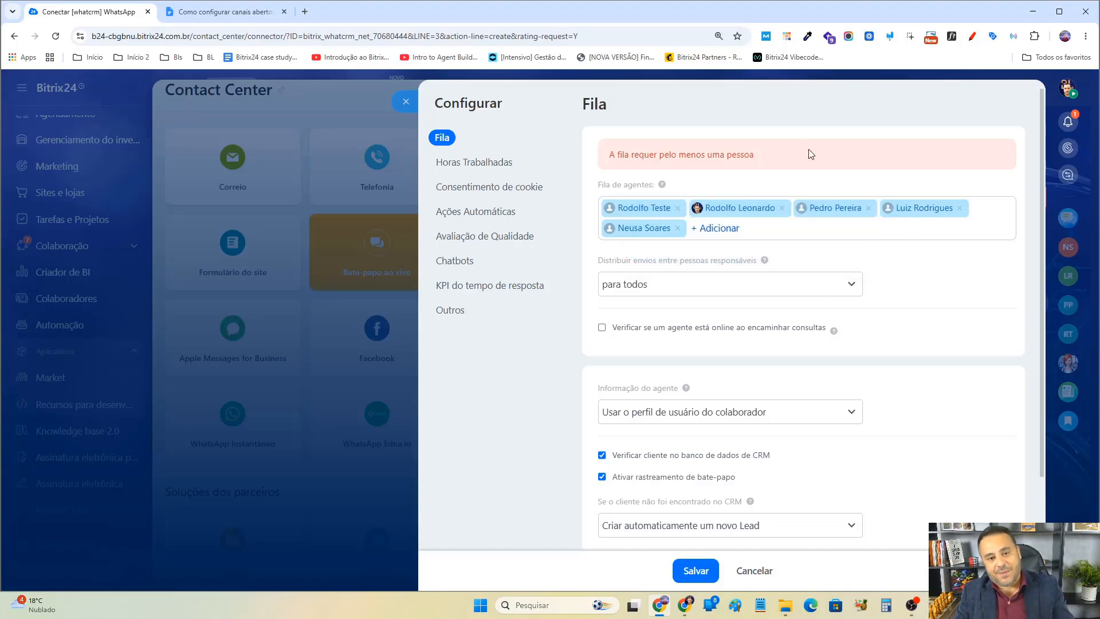
Set the distribution between responsible people to exatamente como na fila.
click(700, 281)
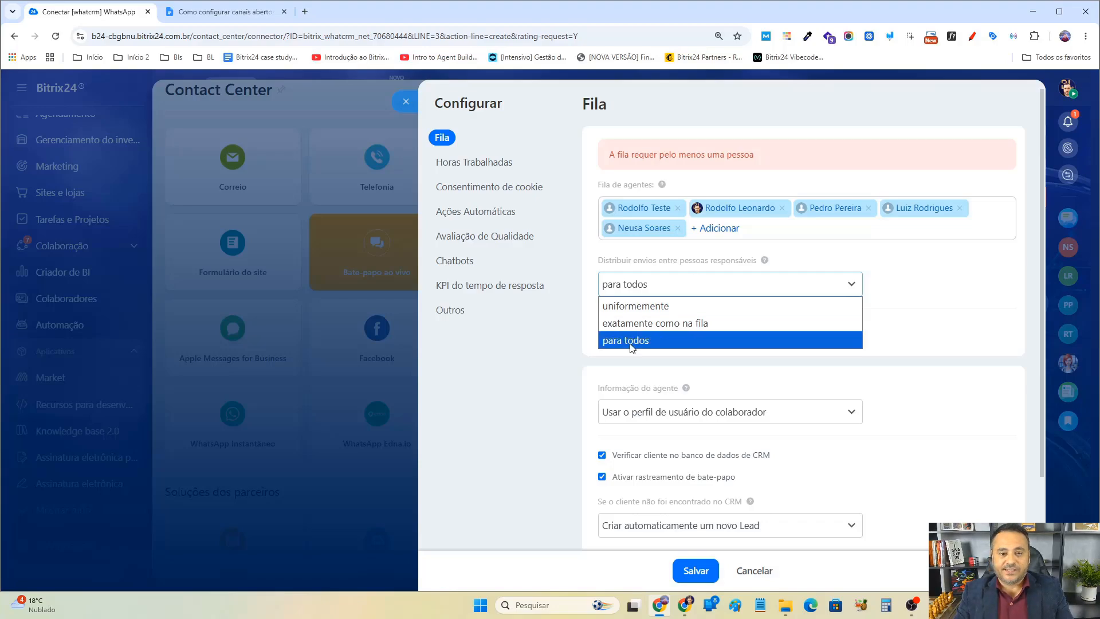
click(653, 306)
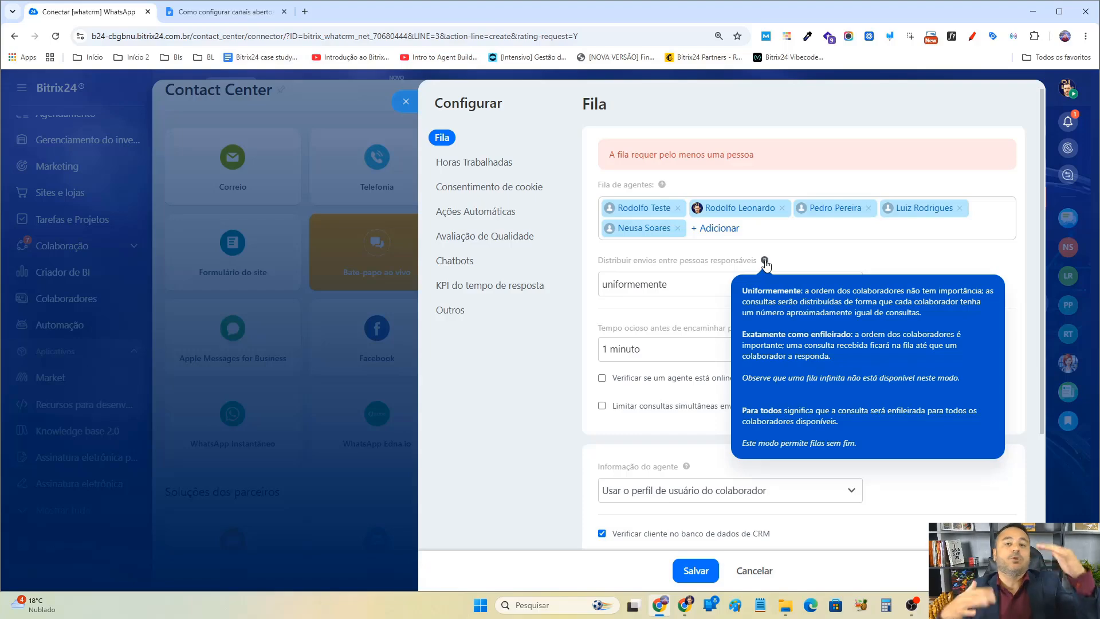
click(668, 286)
click(678, 324)
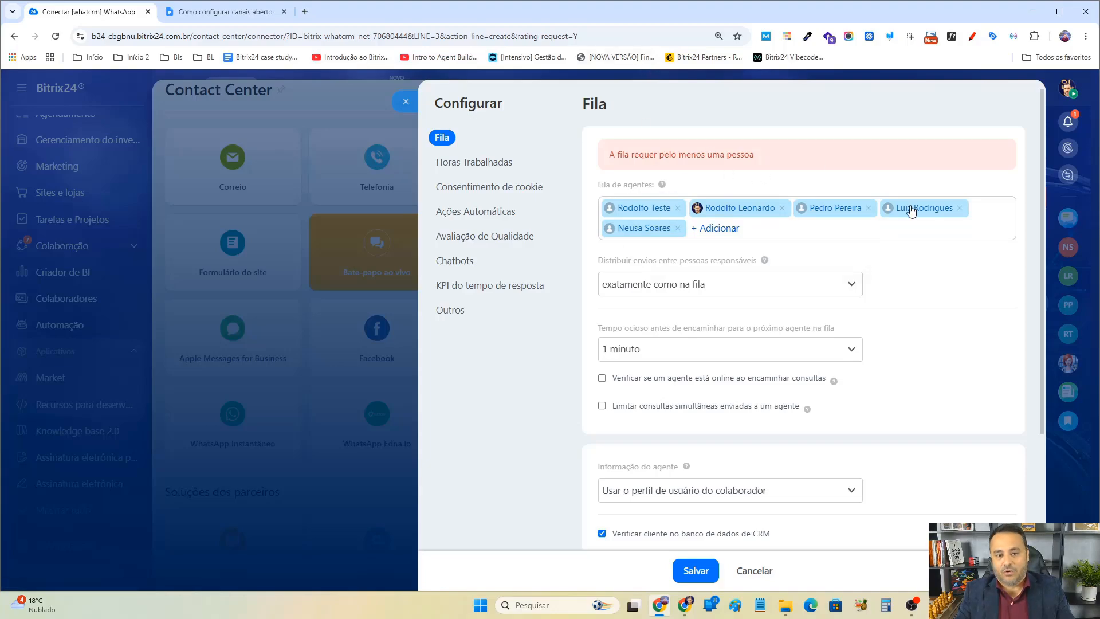
click(697, 287)
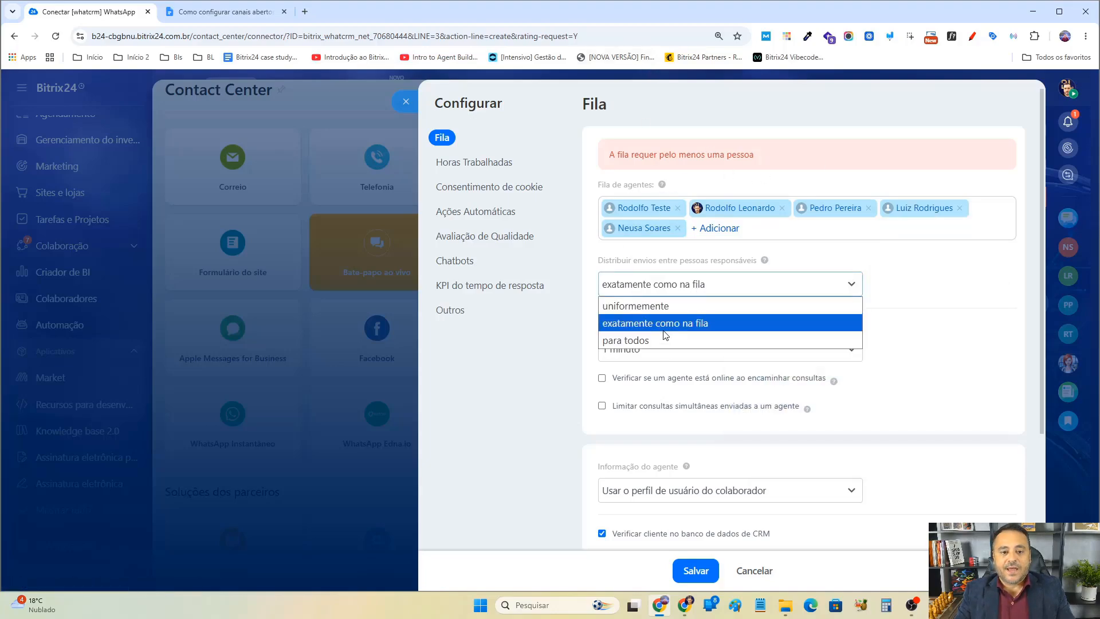
click(668, 323)
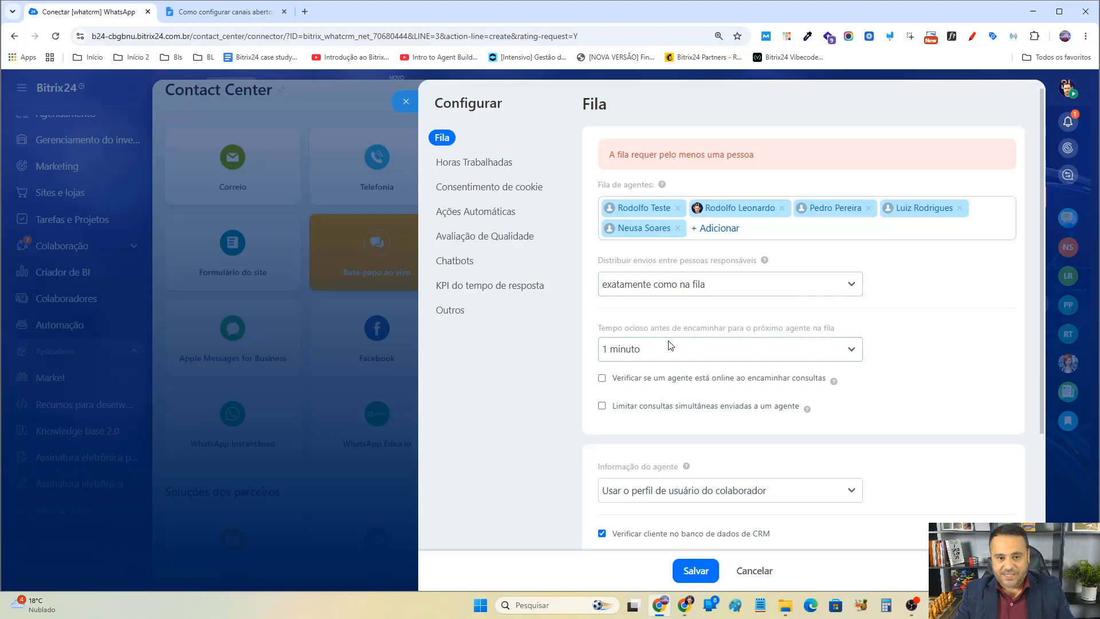
Set the idle time before forwarding to the next agent to 30 minutos.
click(663, 350)
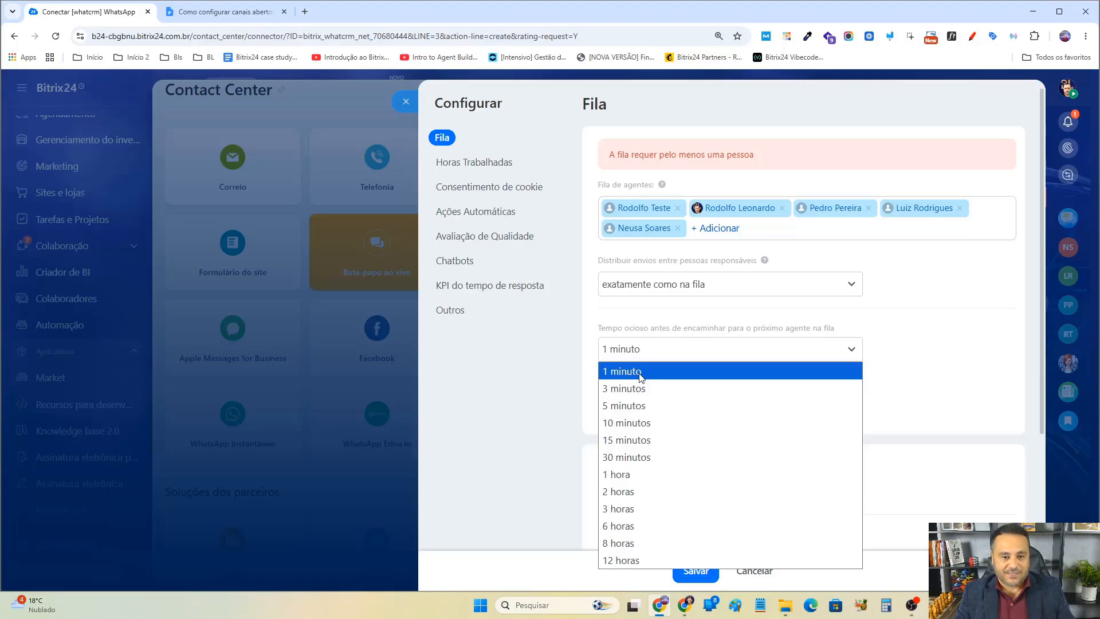
click(637, 458)
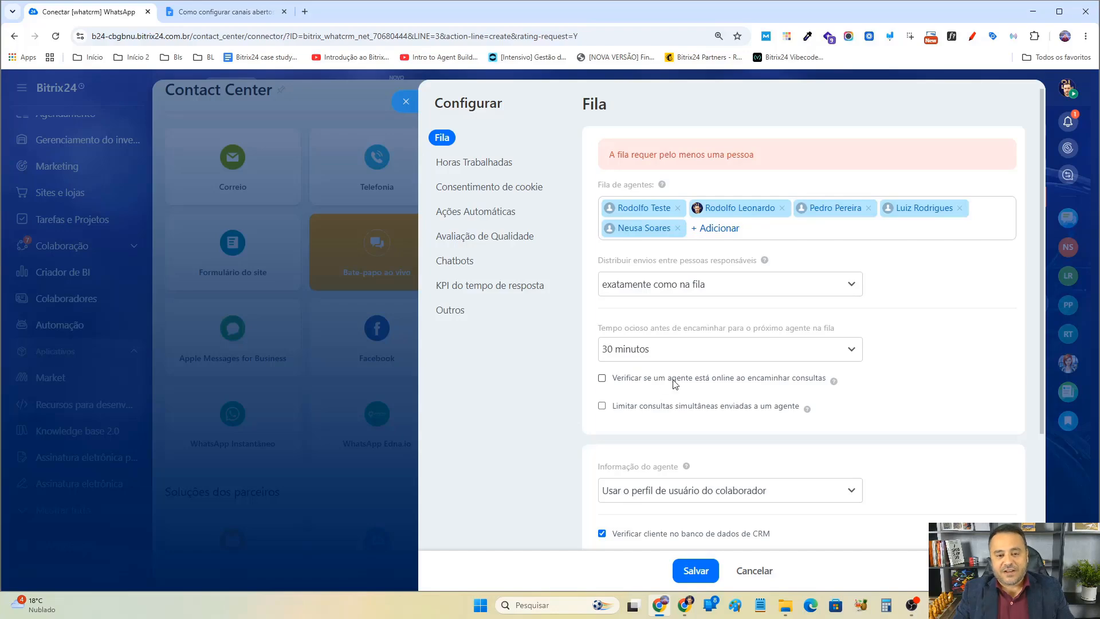
mouse_move(834, 385)
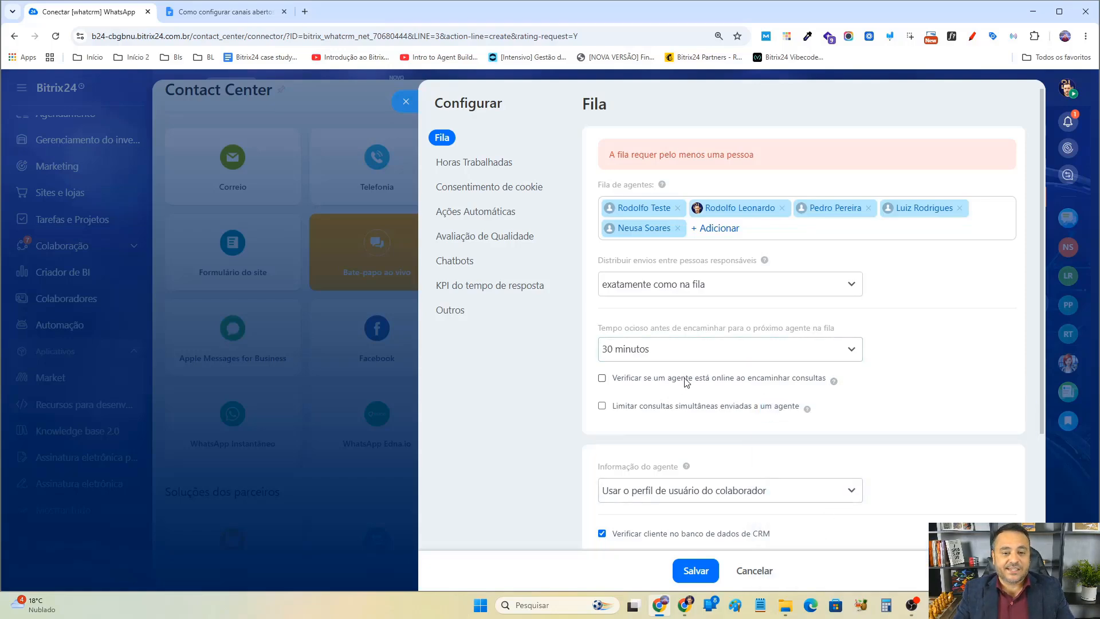
click(602, 379)
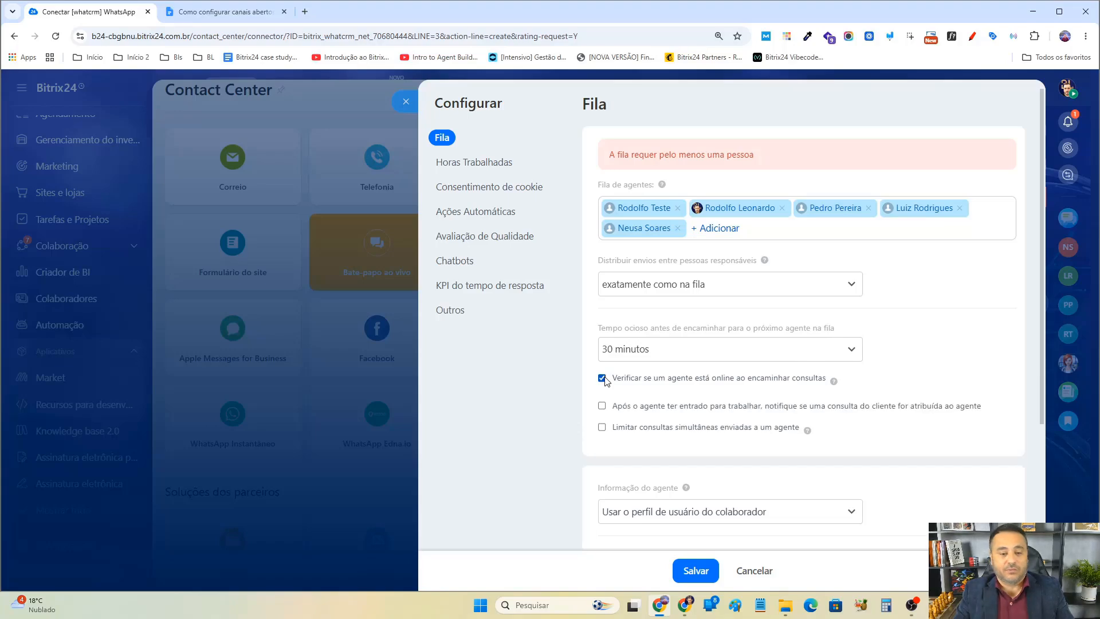
click(602, 379)
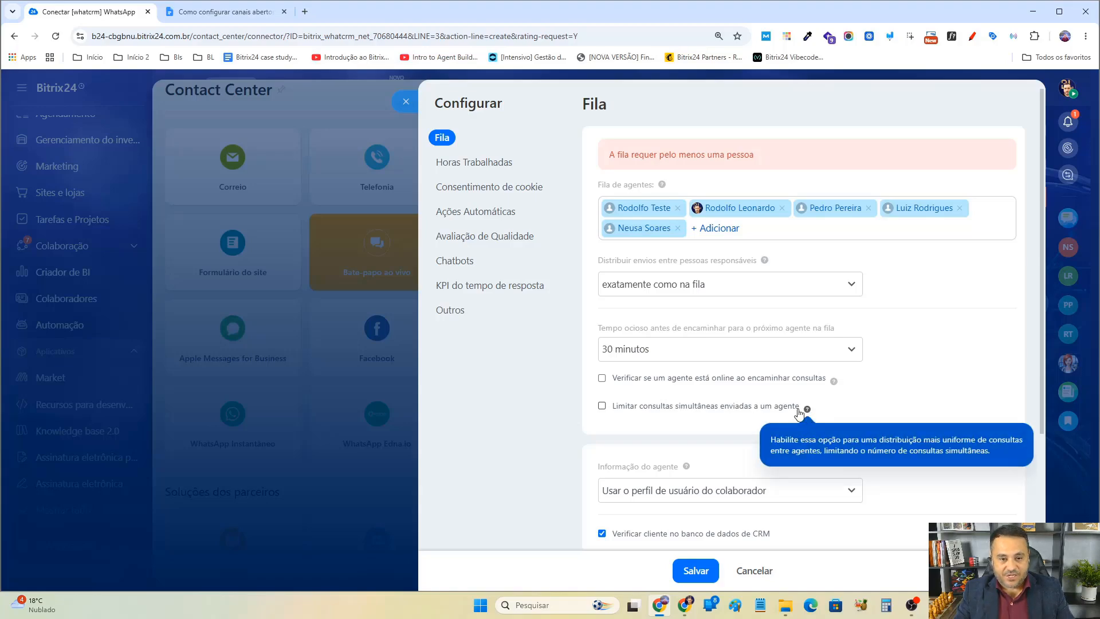
Try limiting simultaneous consultations per agent with a maximum of 20, then turn the limit off again.
click(601, 406)
scroll(911, 475, down, 3)
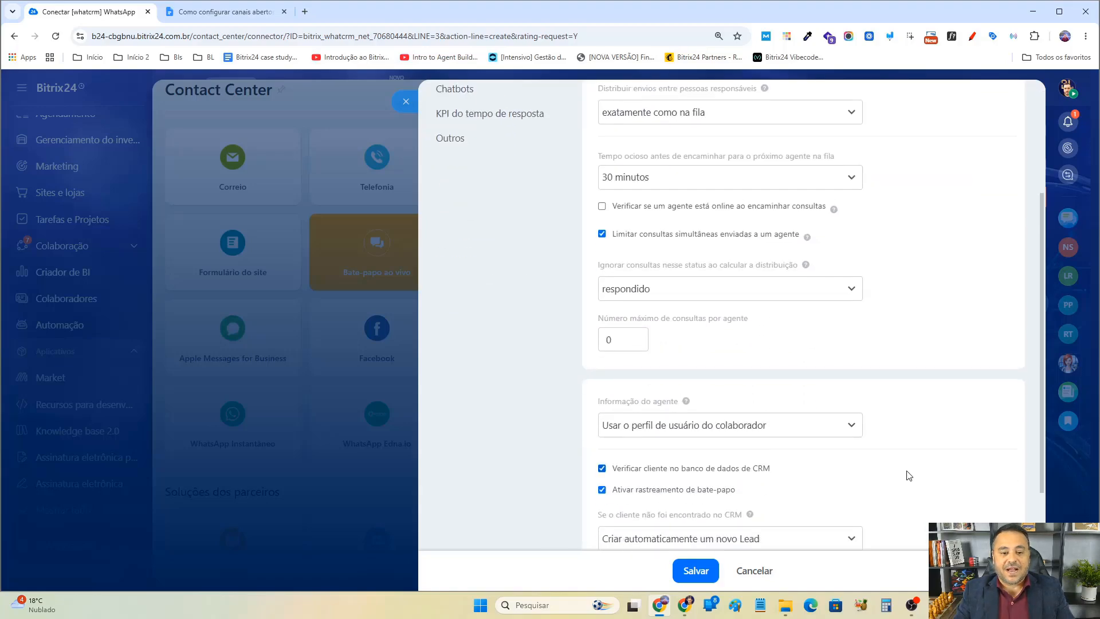
click(664, 290)
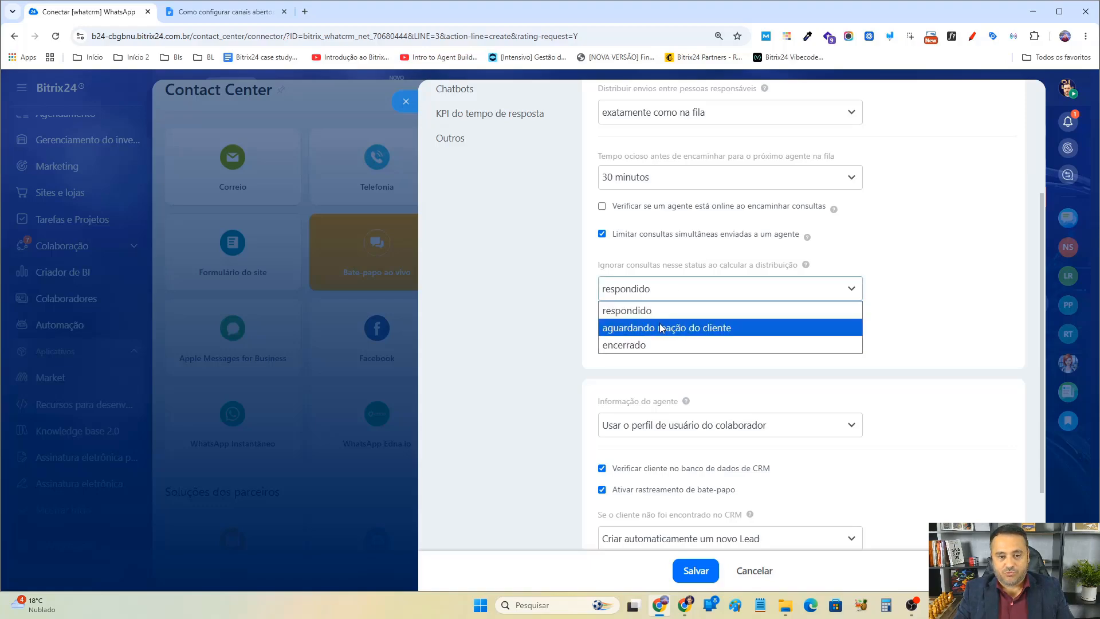
click(999, 332)
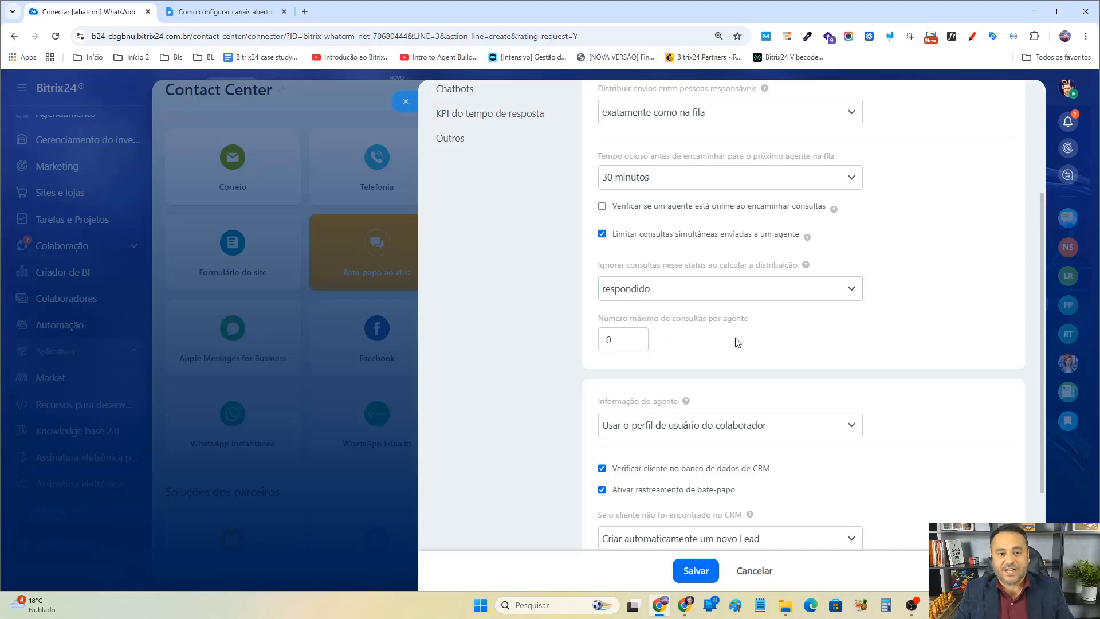
drag(625, 340, 517, 337)
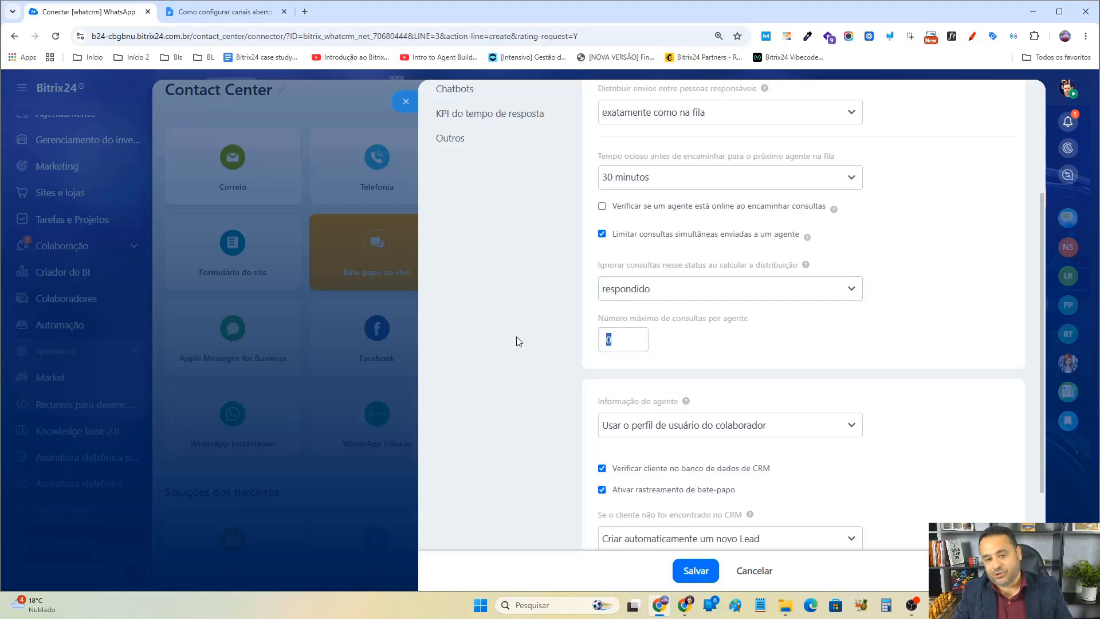
text(20)
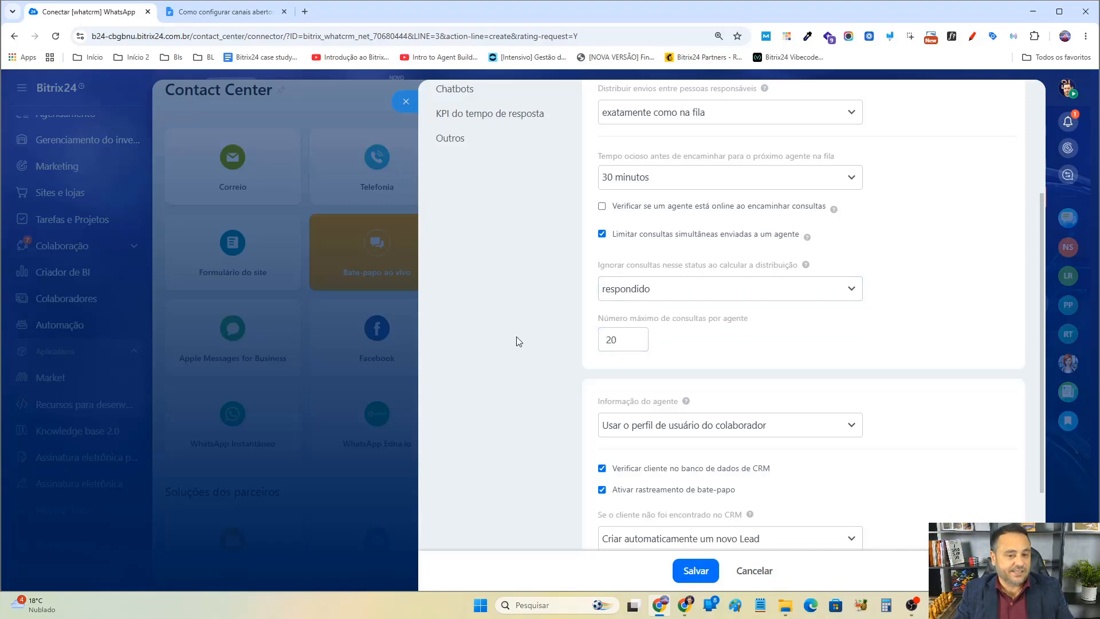
click(648, 294)
click(885, 266)
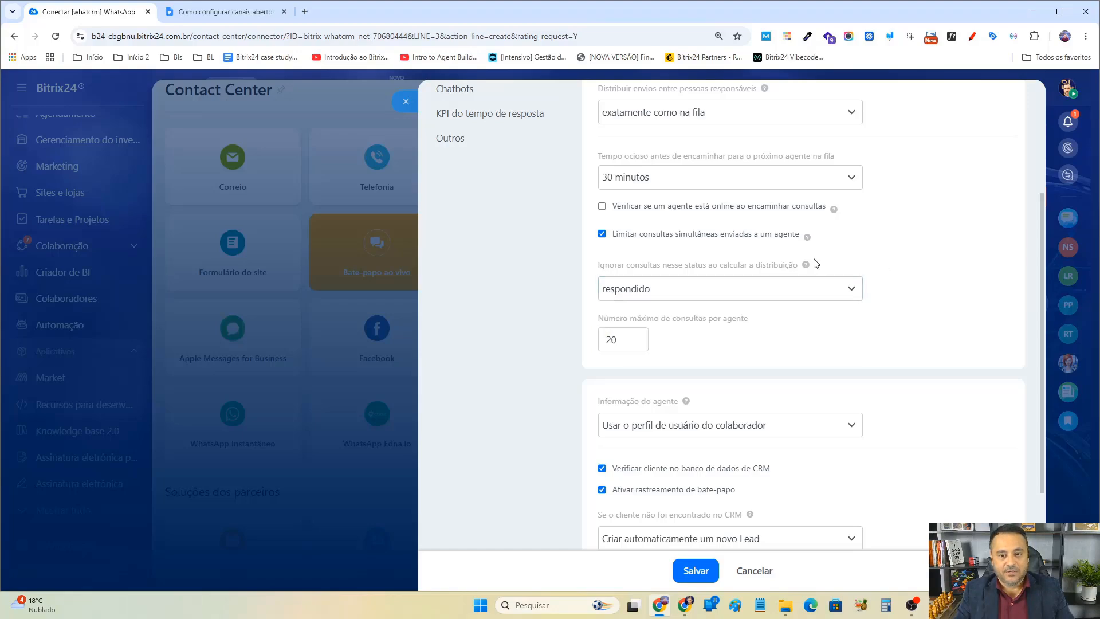
mouse_move(807, 264)
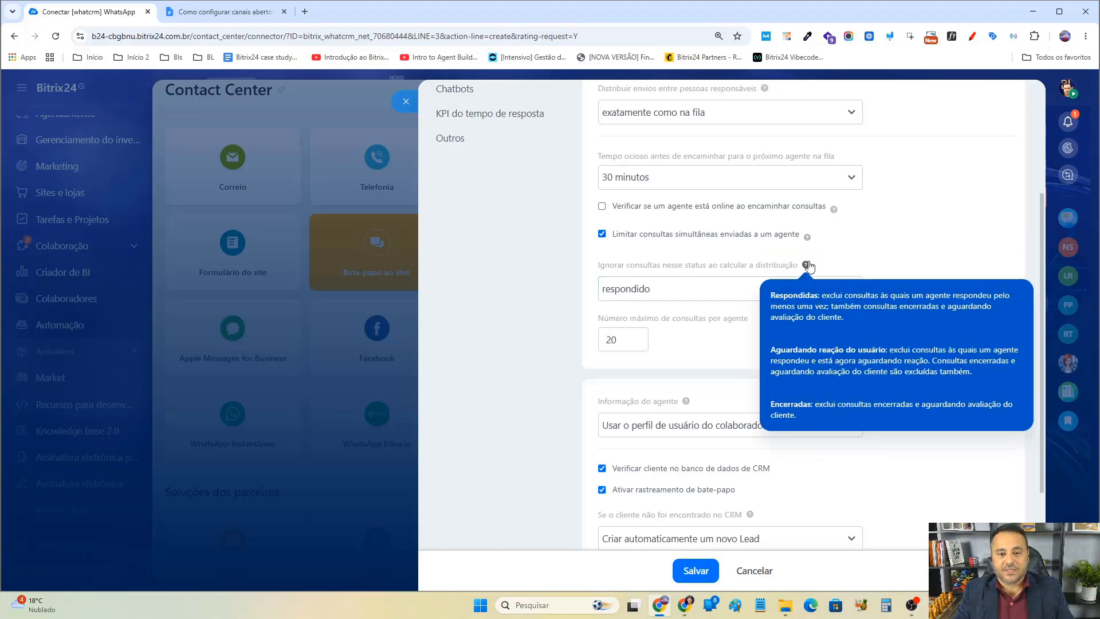
click(629, 236)
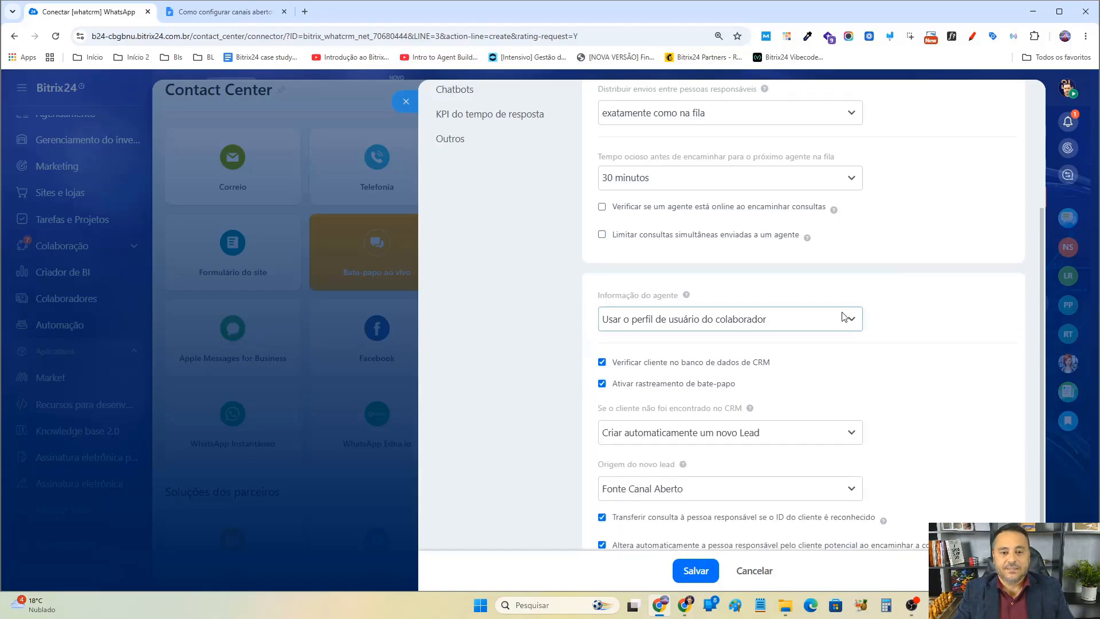
Try each agent information option, ending back on Usar o perfil de usuário do colaborador.
scroll(843, 317, up, 3)
scroll(840, 312, down, 4)
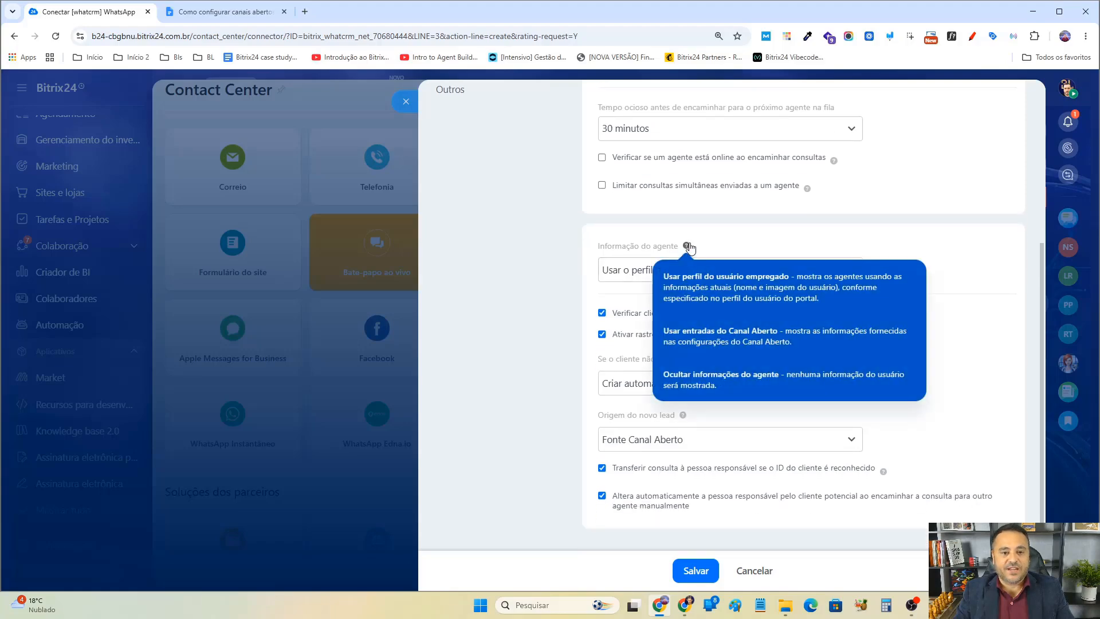
drag(630, 246, 679, 247)
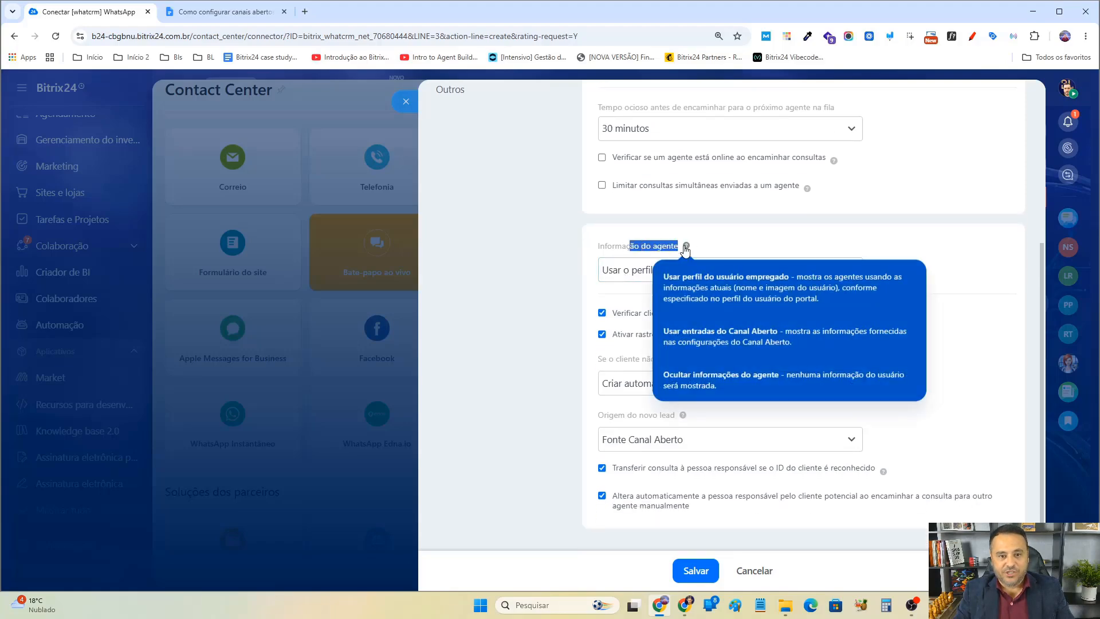
click(632, 271)
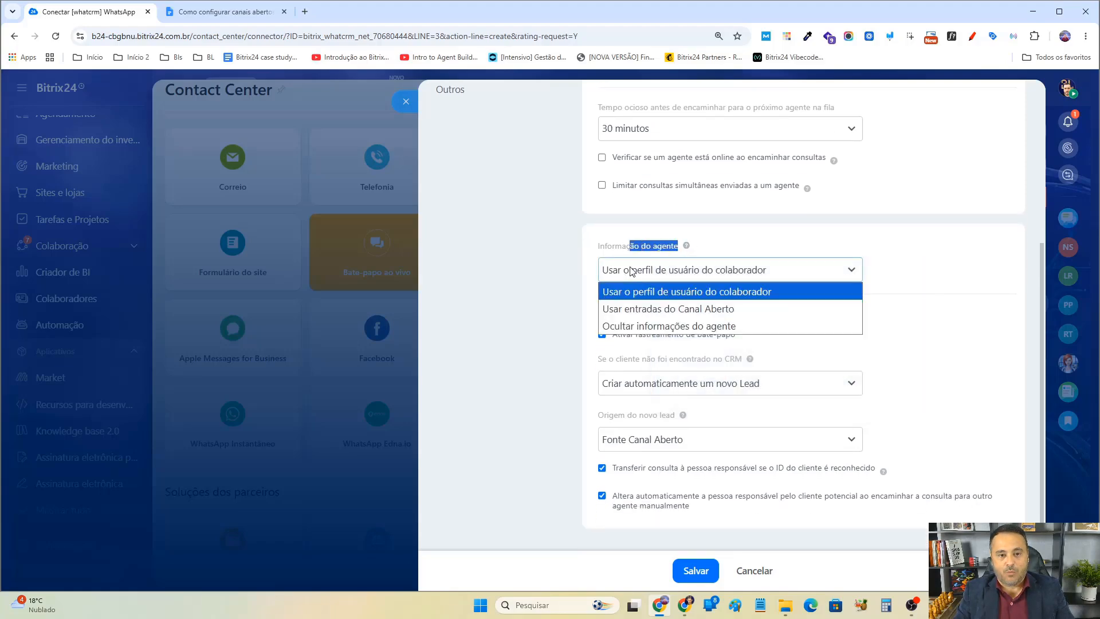
click(638, 309)
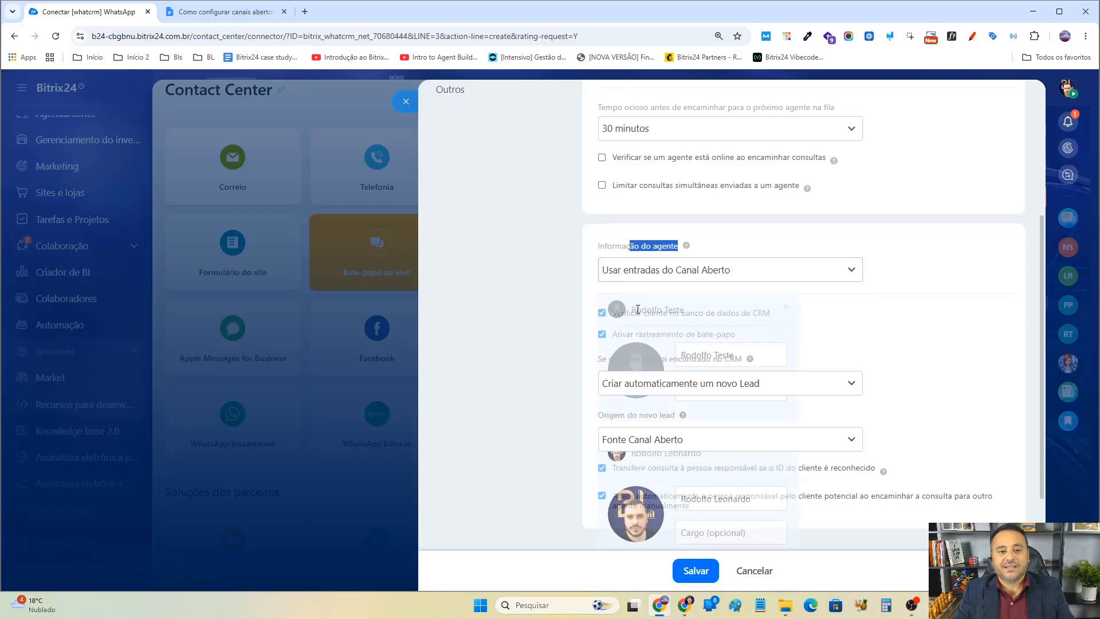
click(680, 268)
click(728, 321)
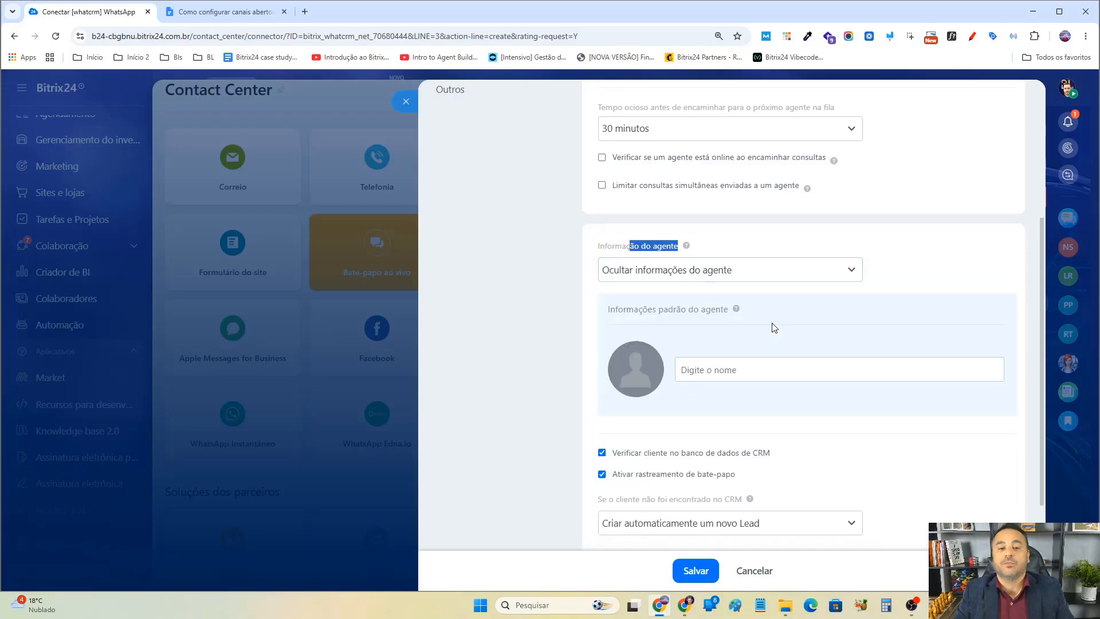
click(733, 269)
click(686, 291)
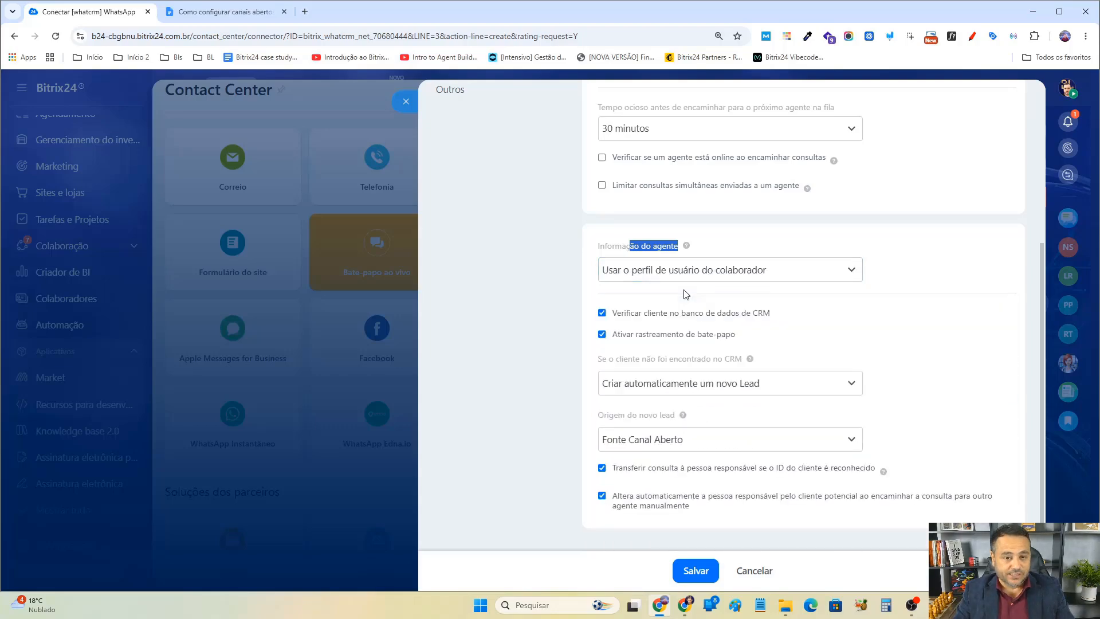
Switch agent information to Usar entradas do Canal Aberto and edit the first agent's display name.
scroll(830, 244, up, 4)
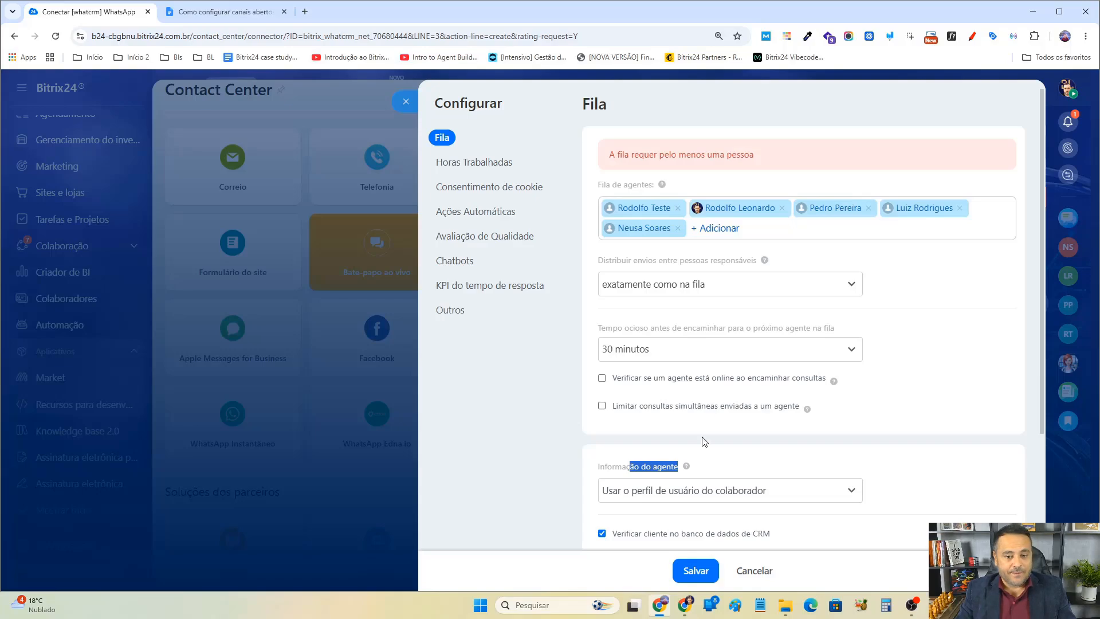
scroll(705, 447, down, 2)
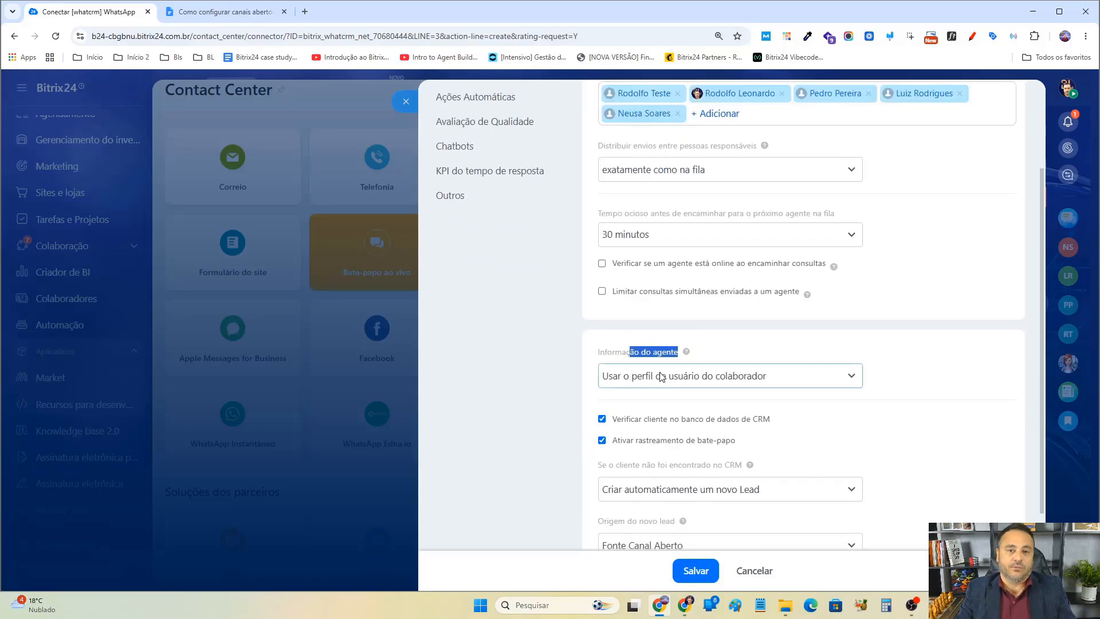
click(719, 377)
click(685, 416)
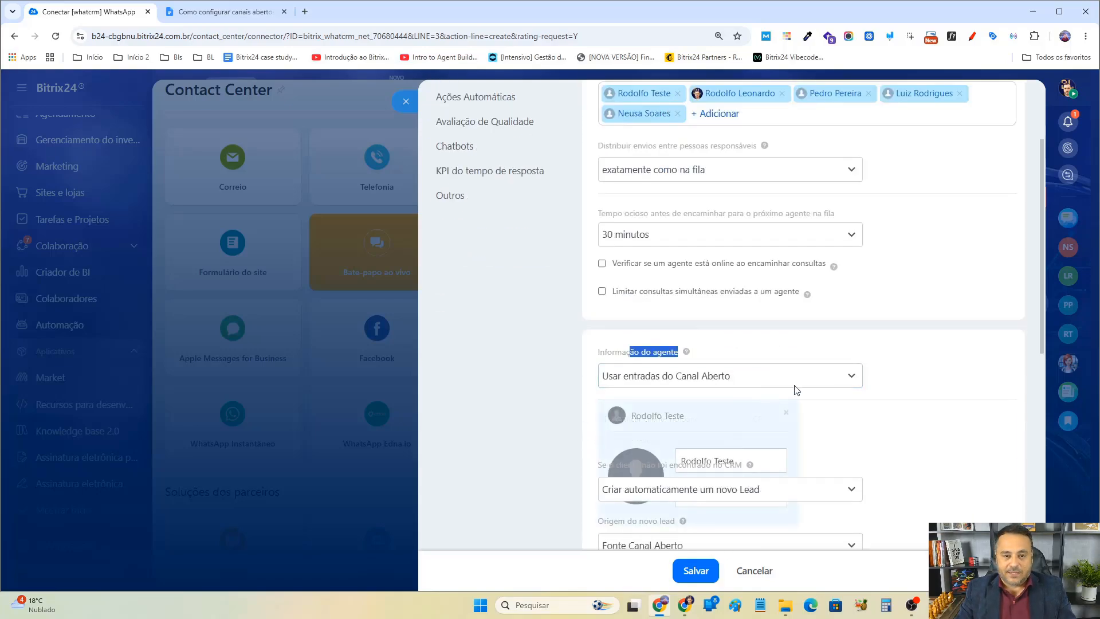
scroll(763, 366, down, 2)
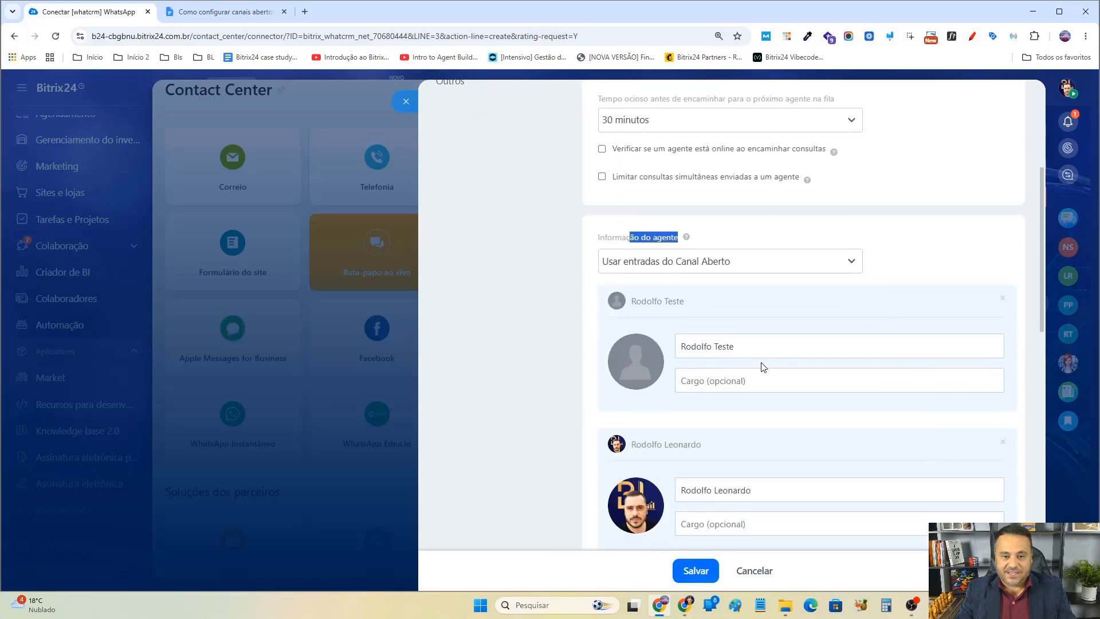
click(727, 379)
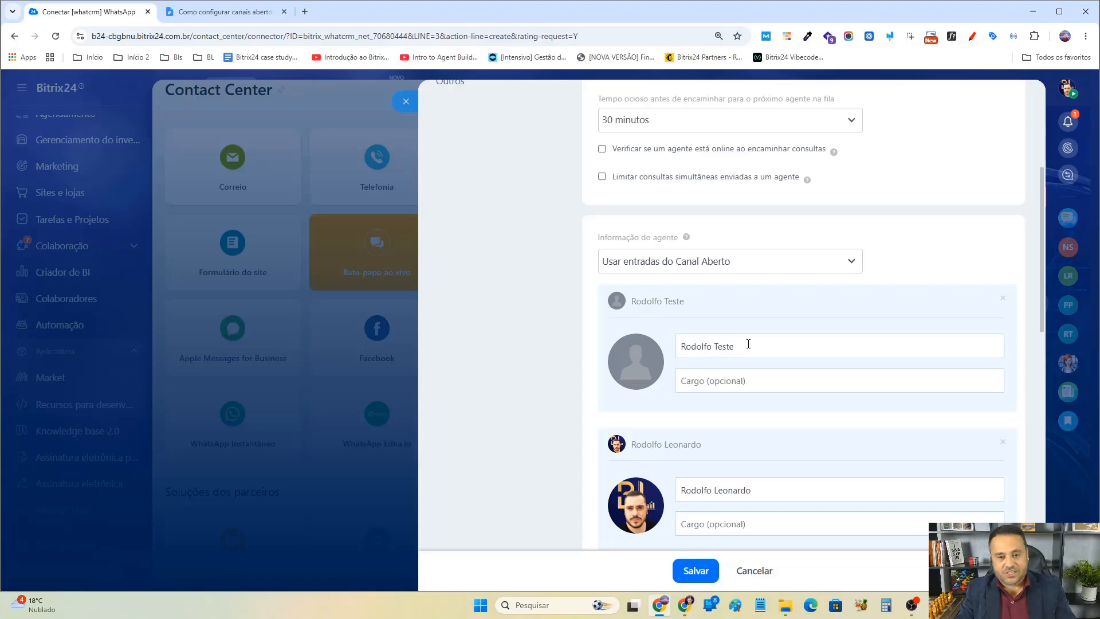
double_click(748, 344)
text(IEO)
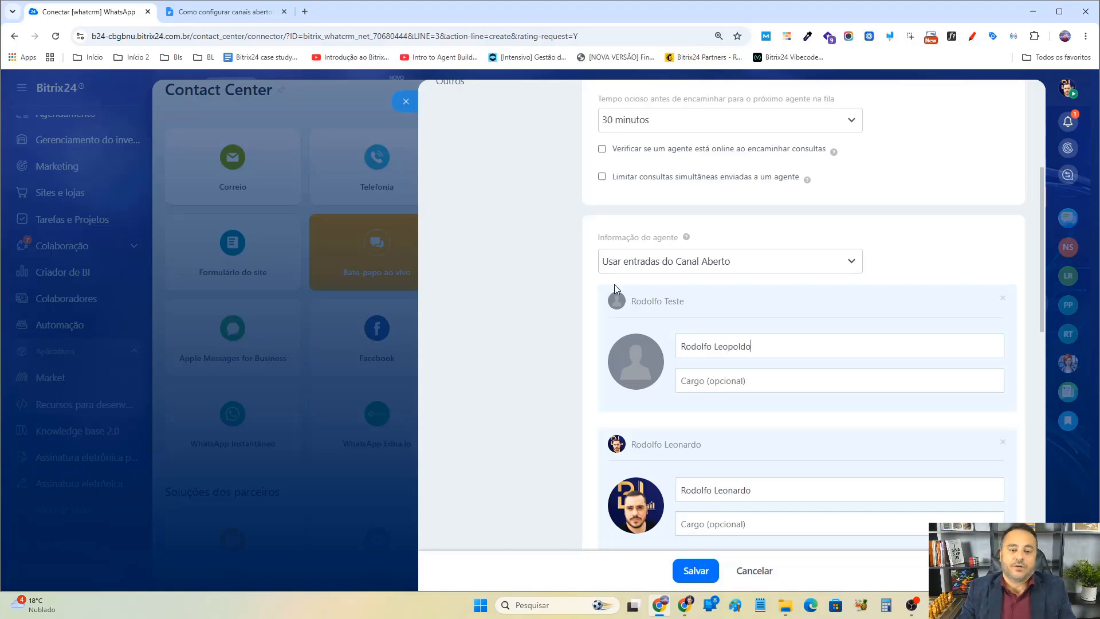
Switch agent information to Ocultar informações do agente, then back to Usar o perfil de usuário do colaborador.
click(701, 263)
click(687, 319)
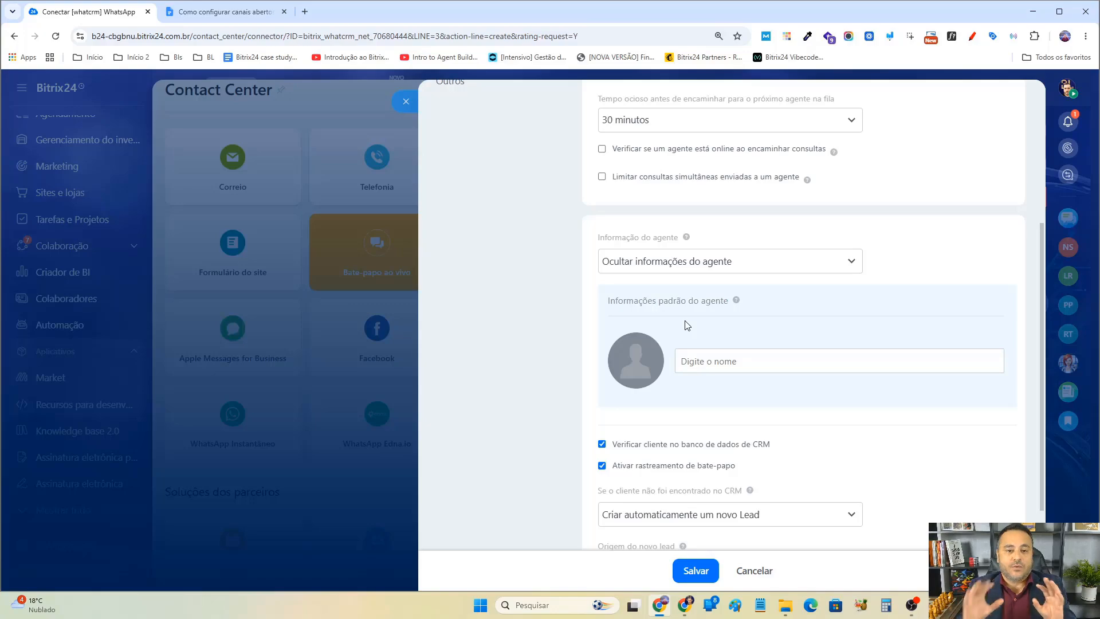
scroll(687, 325, up, 3)
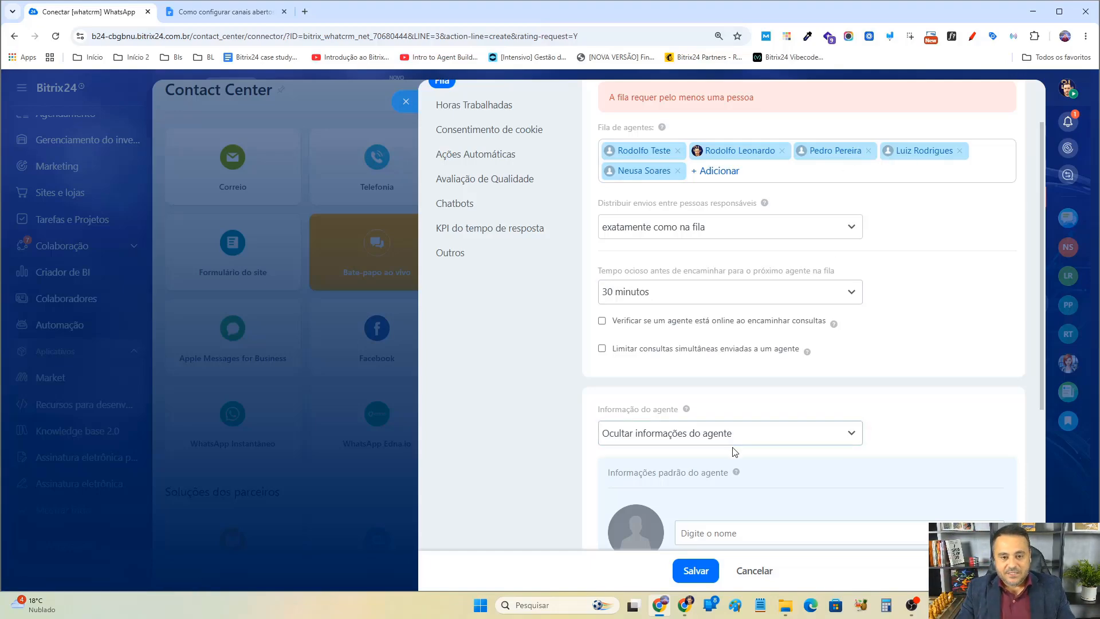
click(762, 436)
click(759, 455)
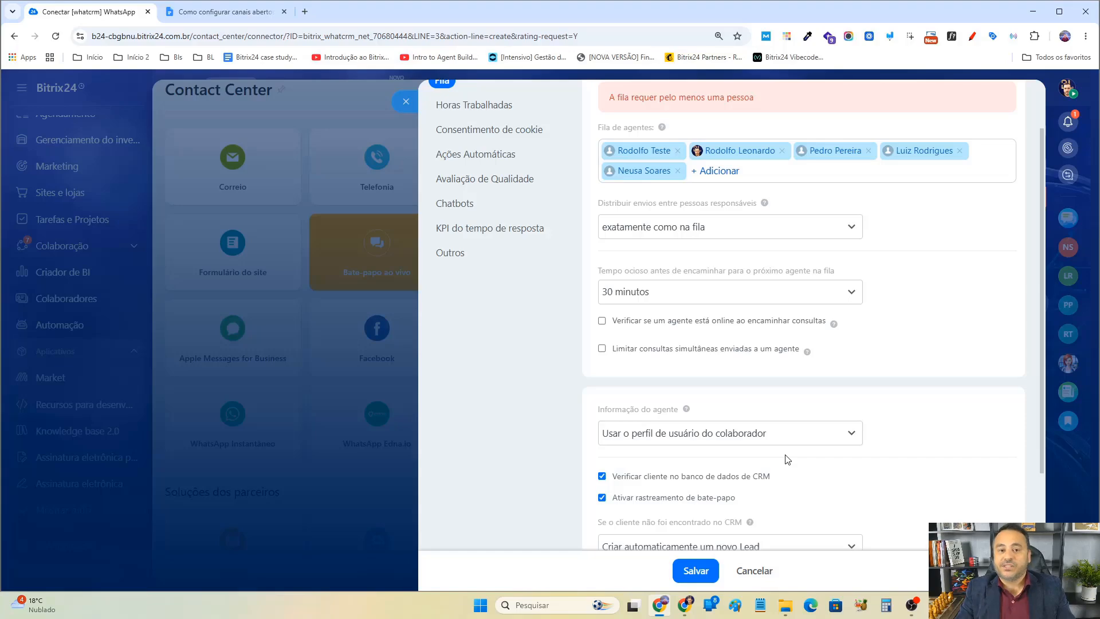
Review the queue settings and the CRM options further down the configuration panel.
scroll(823, 449, down, 3)
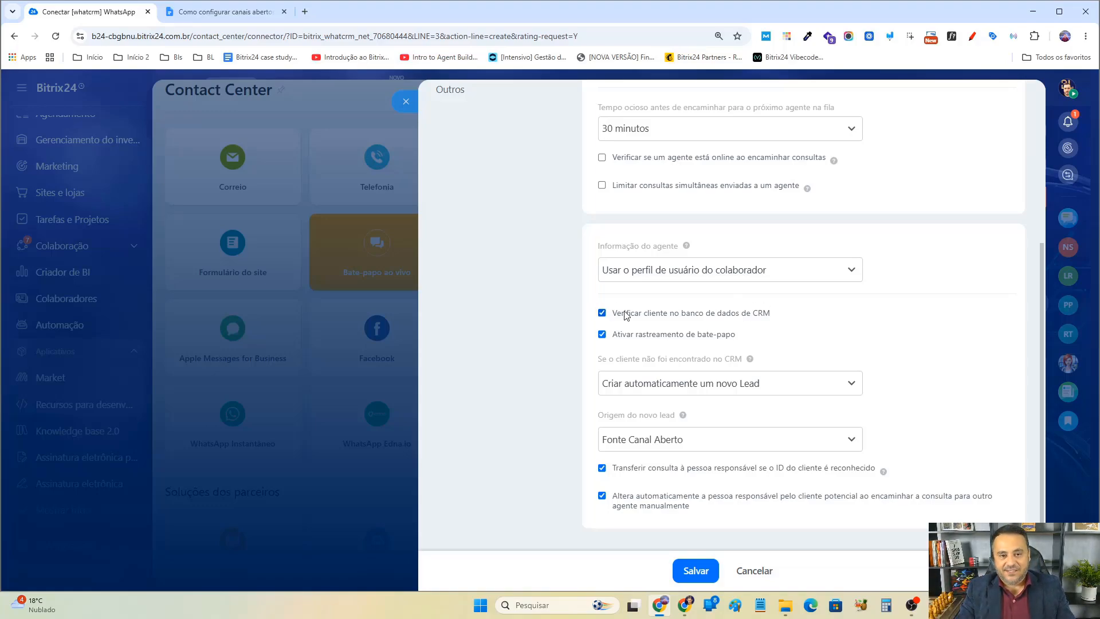
scroll(626, 315, up, 3)
scroll(626, 315, up, 1)
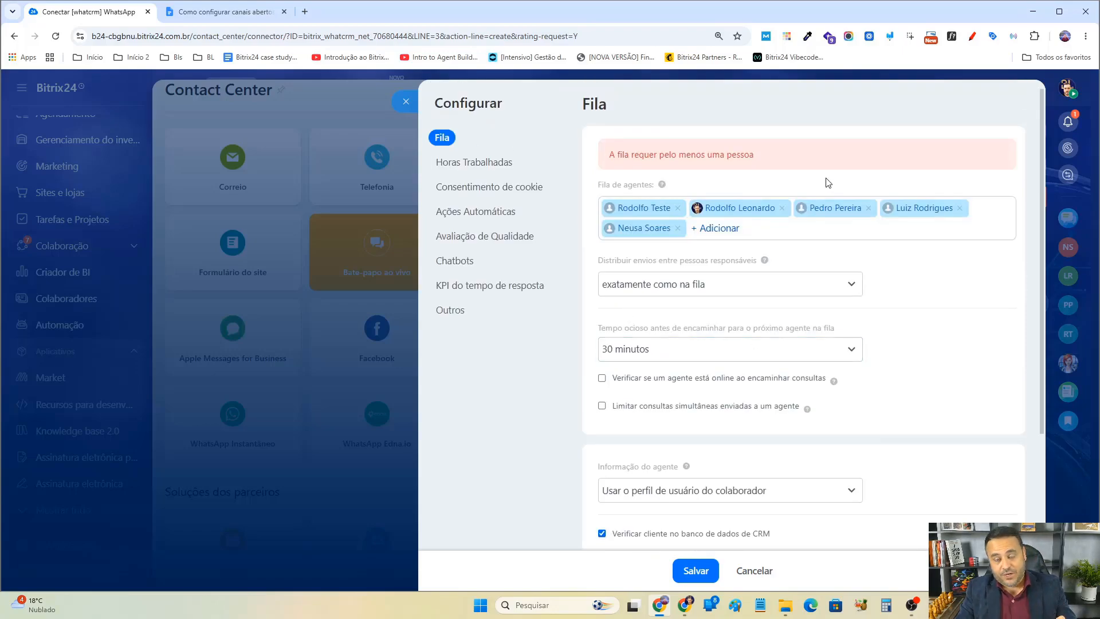
scroll(665, 315, down, 4)
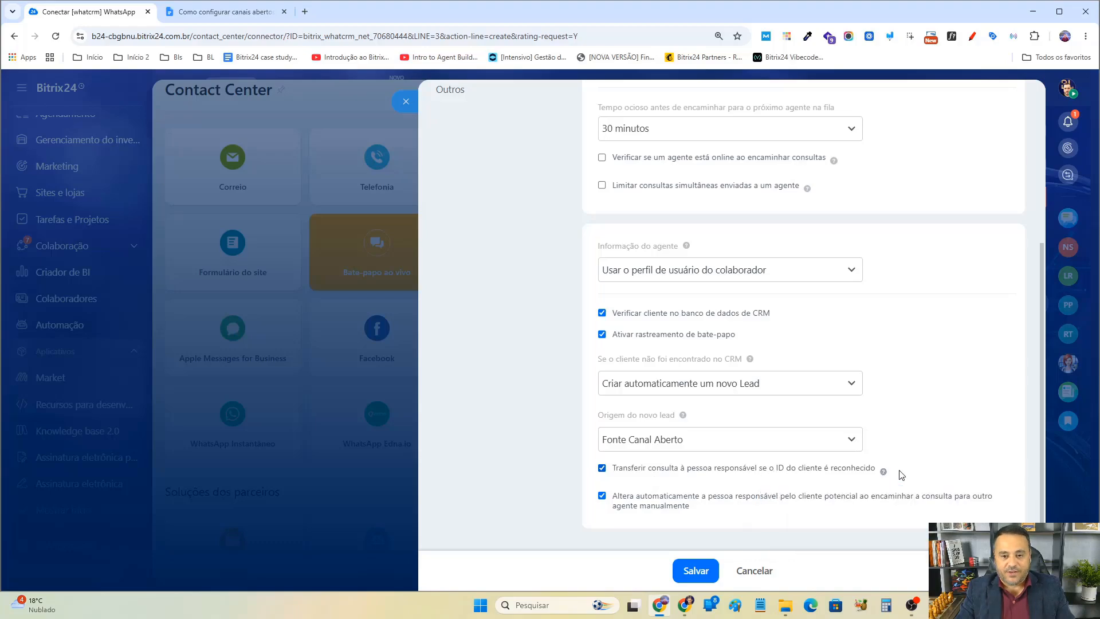
drag(876, 473, 640, 473)
scroll(637, 473, up, 3)
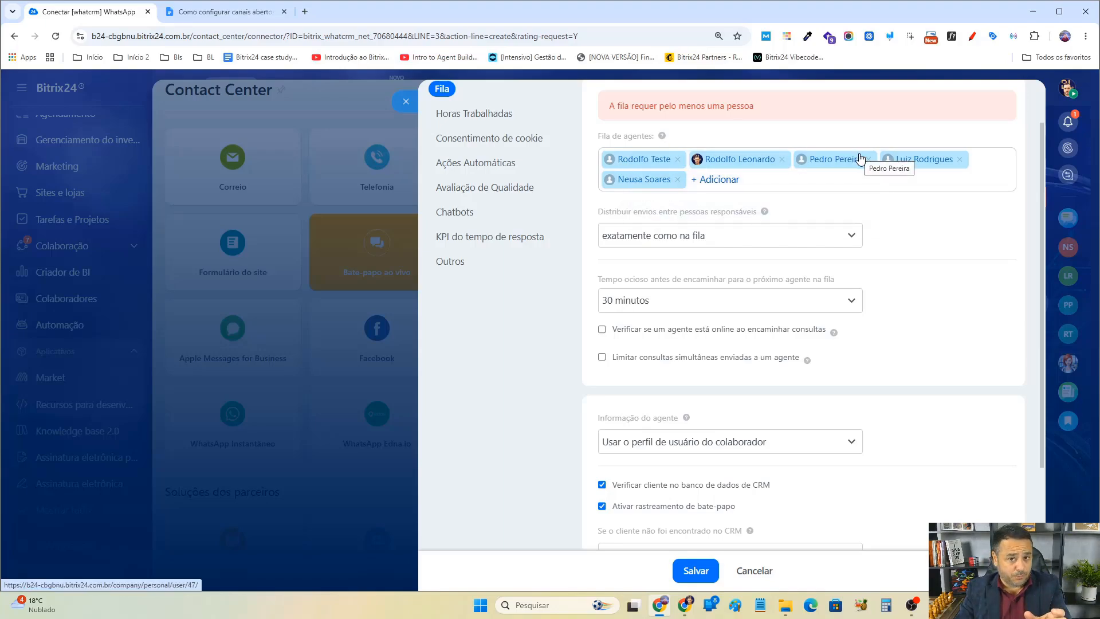
scroll(836, 277, down, 1)
scroll(836, 276, up, 2)
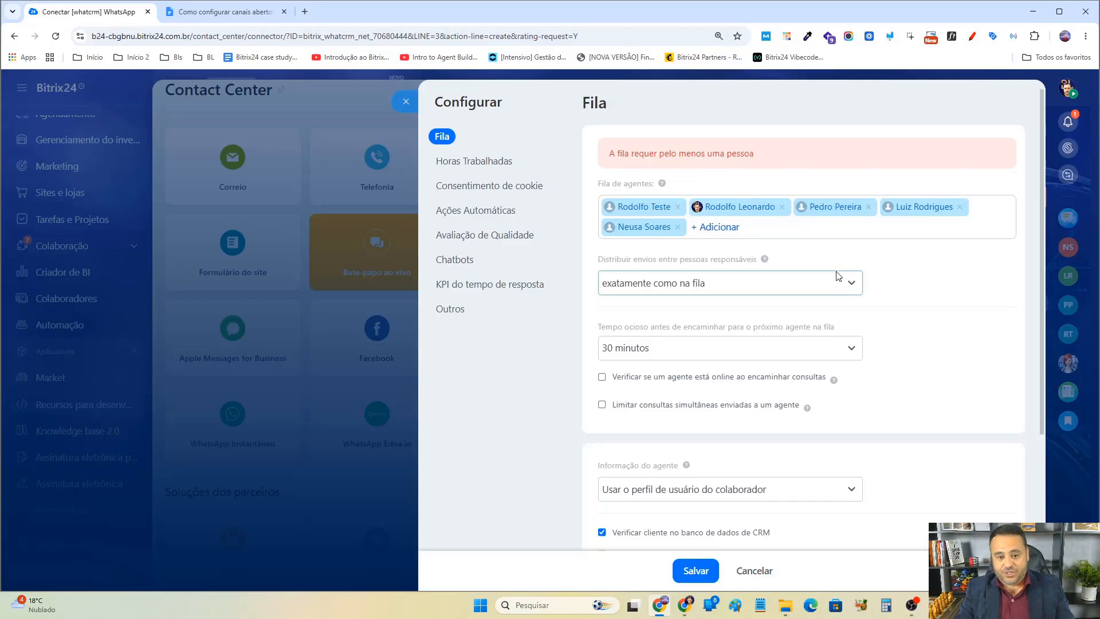
scroll(835, 277, down, 3)
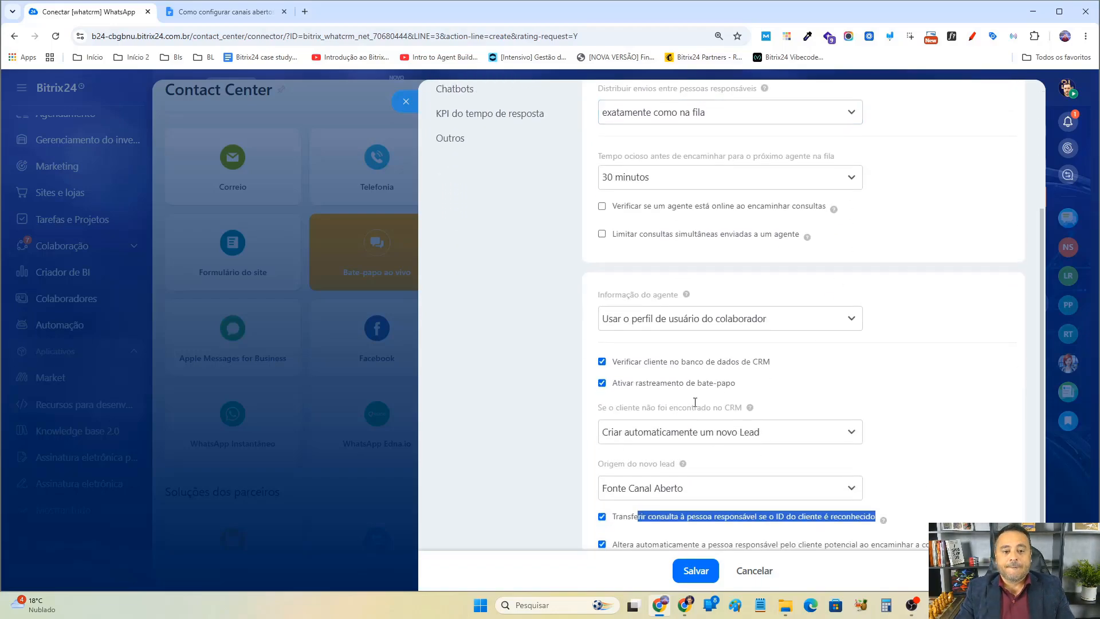
Toggle the CRM client check and the agent online check off and on, restoring their original states.
click(716, 367)
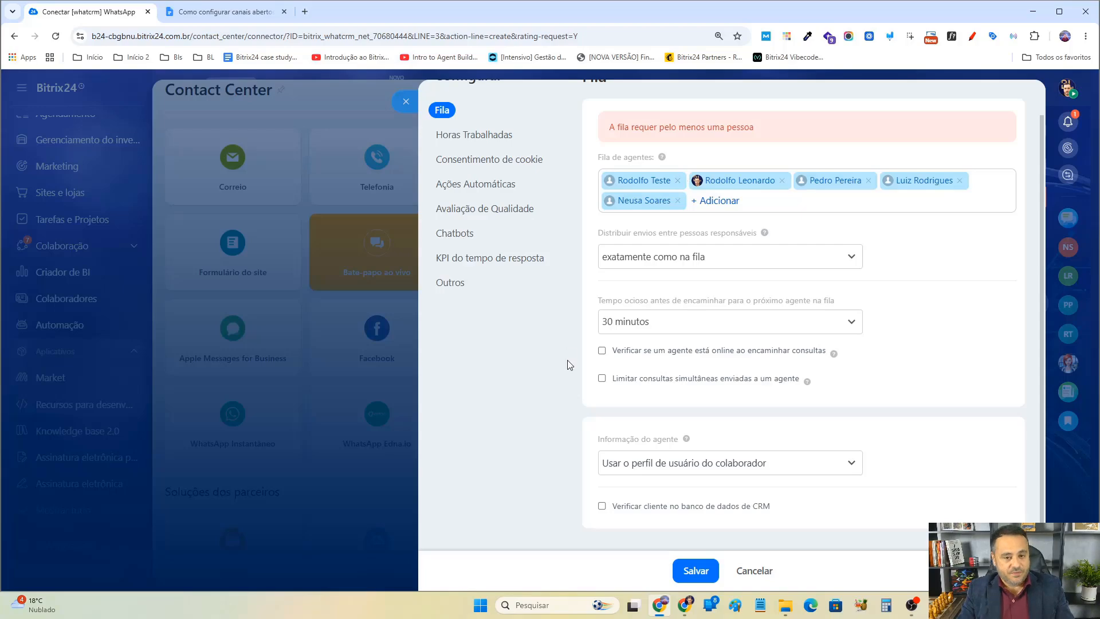
click(664, 355)
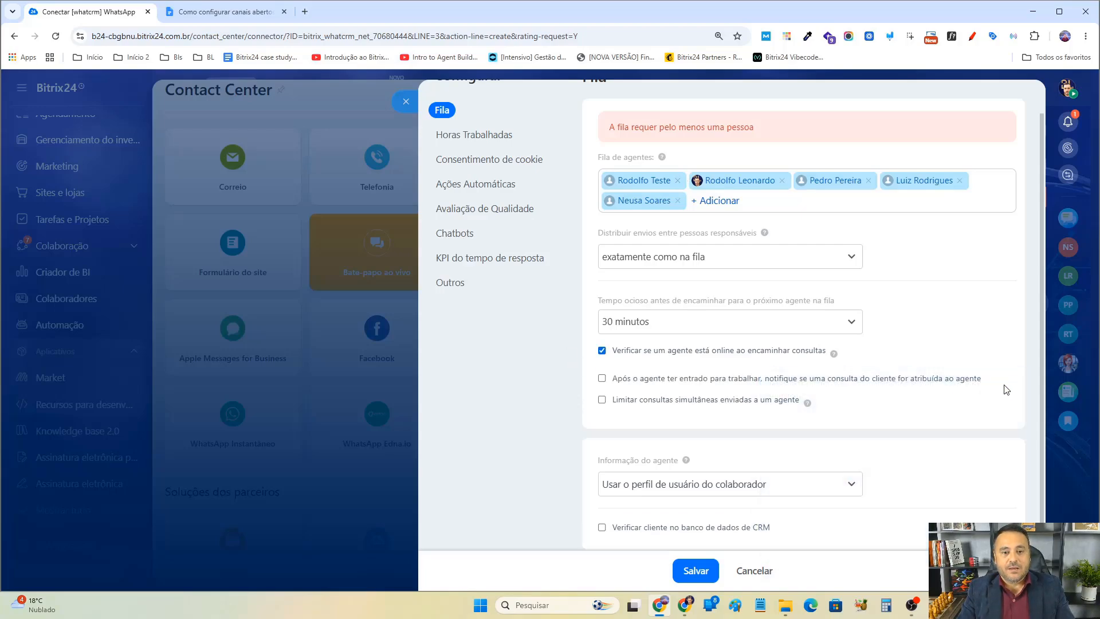
click(673, 359)
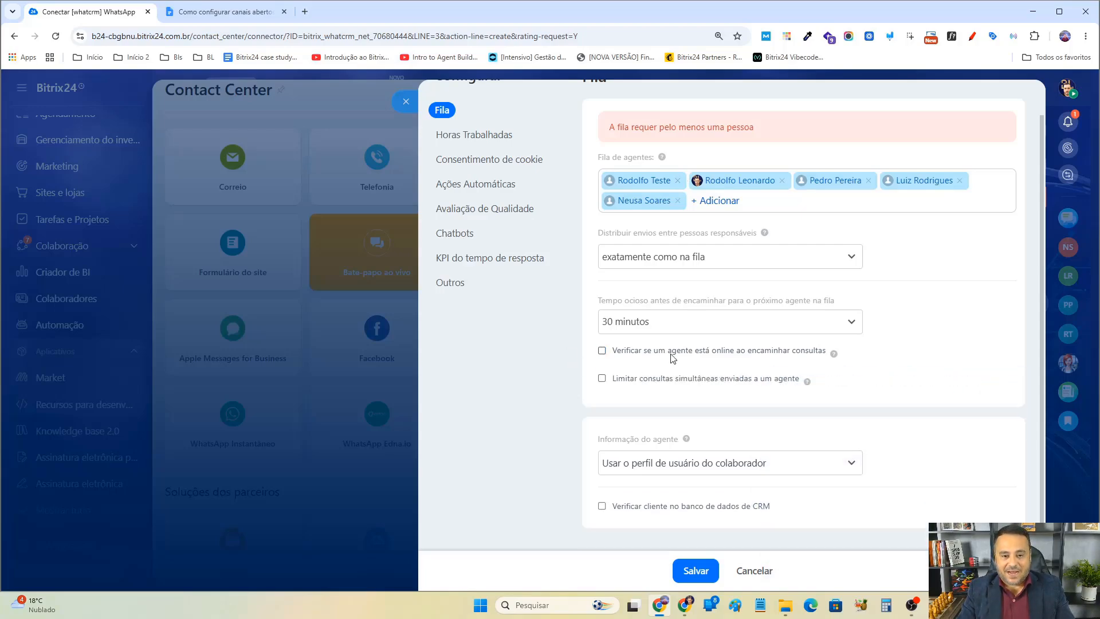
click(662, 506)
scroll(810, 421, down, 3)
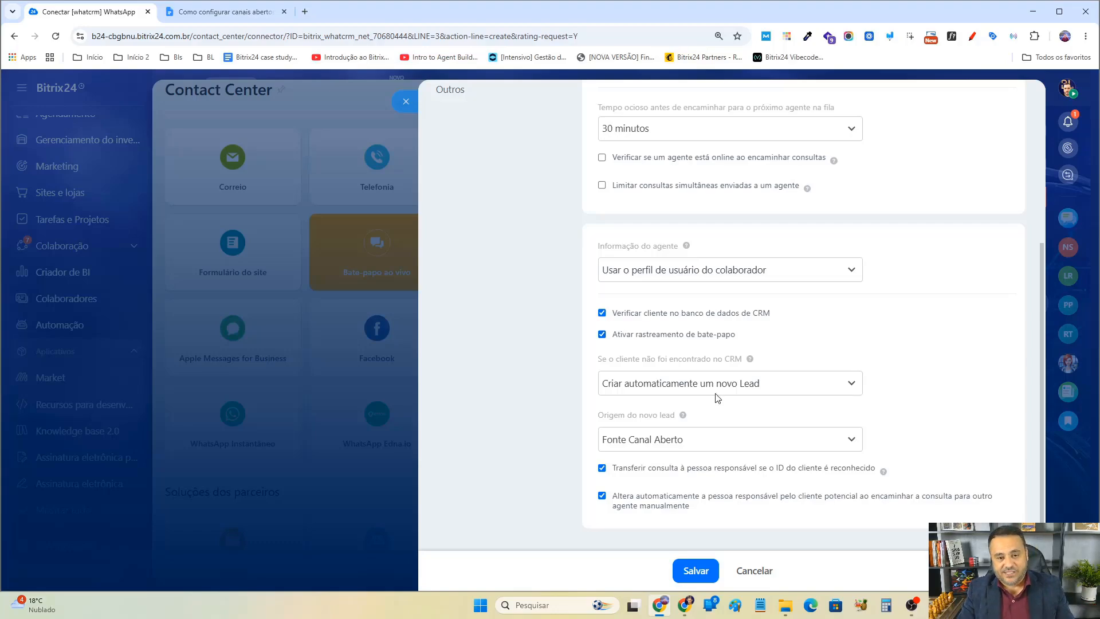
scroll(678, 317, up, 4)
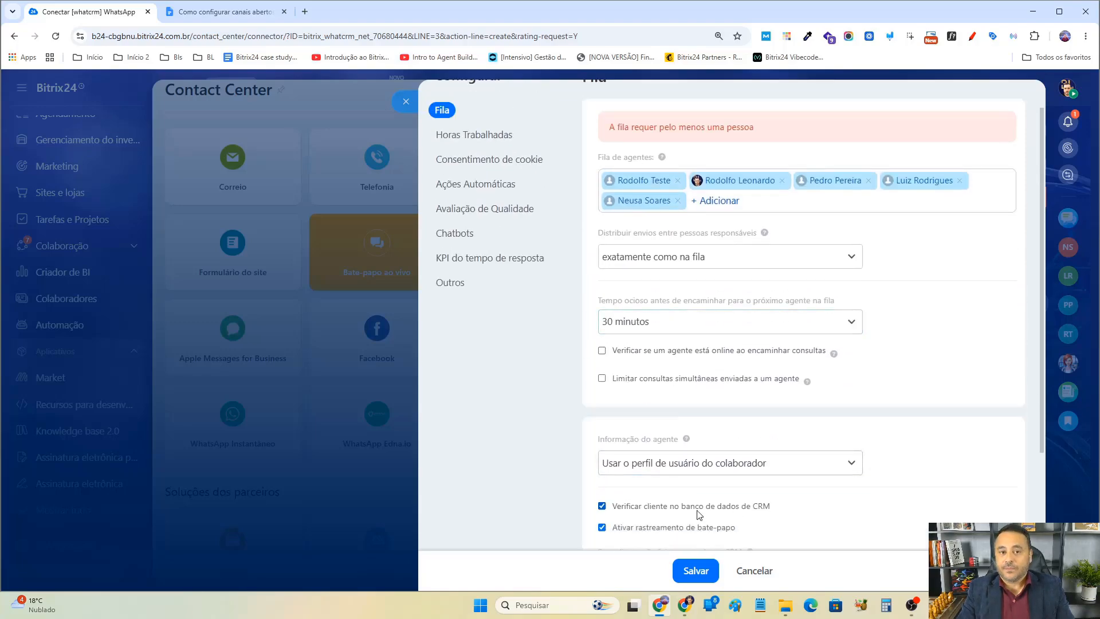
scroll(761, 490, down, 3)
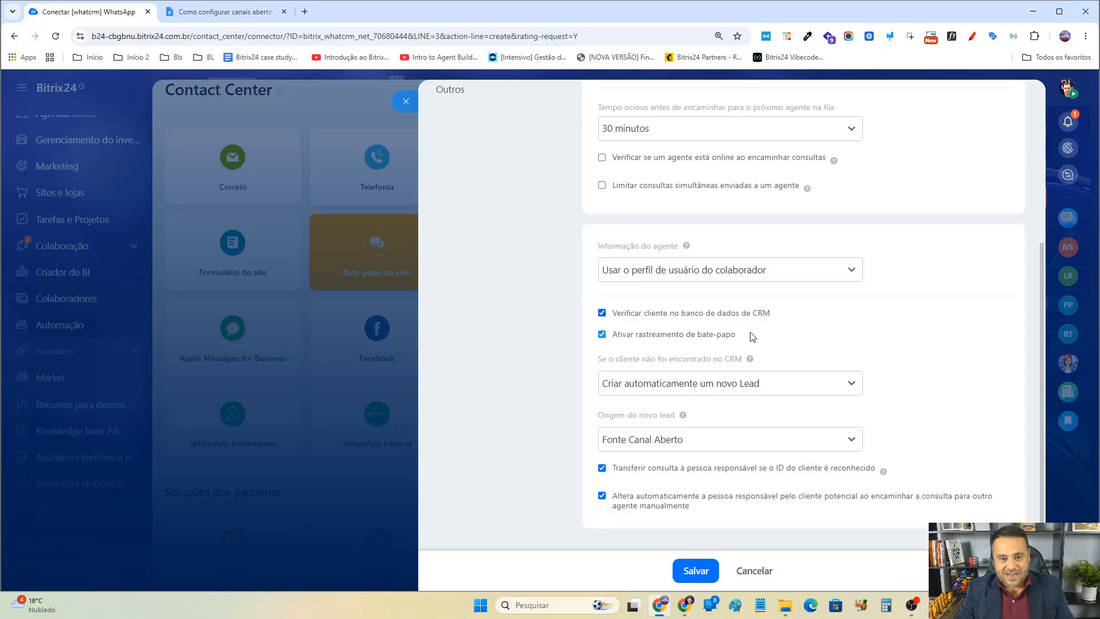
Turn off the Ativar rastreamento de bate-papo option in the CRM settings.
drag(666, 335, 606, 337)
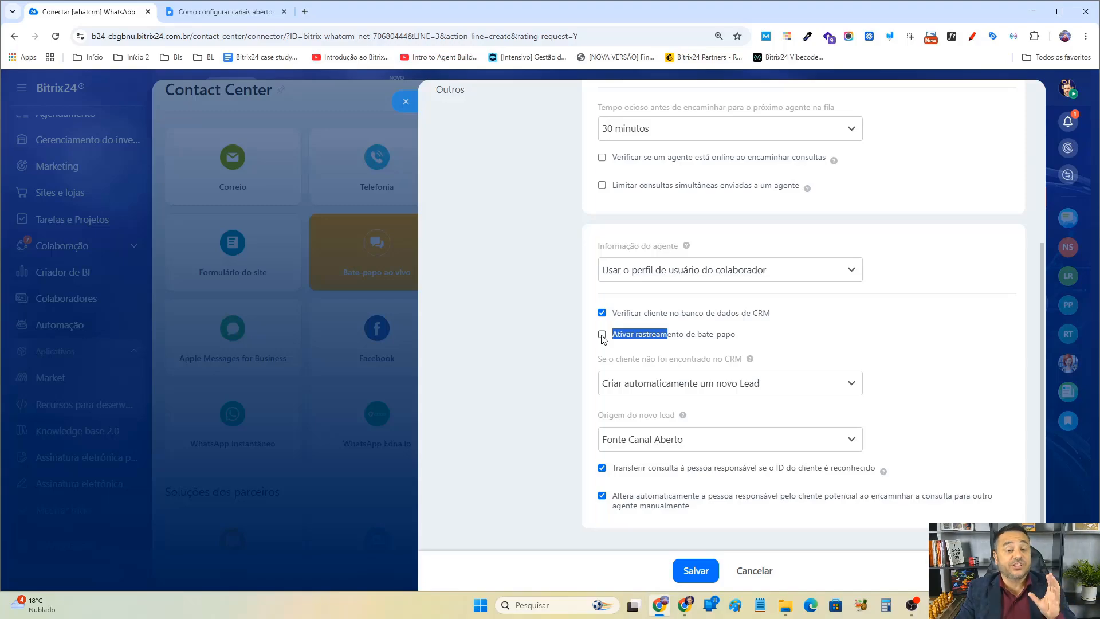
click(723, 338)
double_click(721, 338)
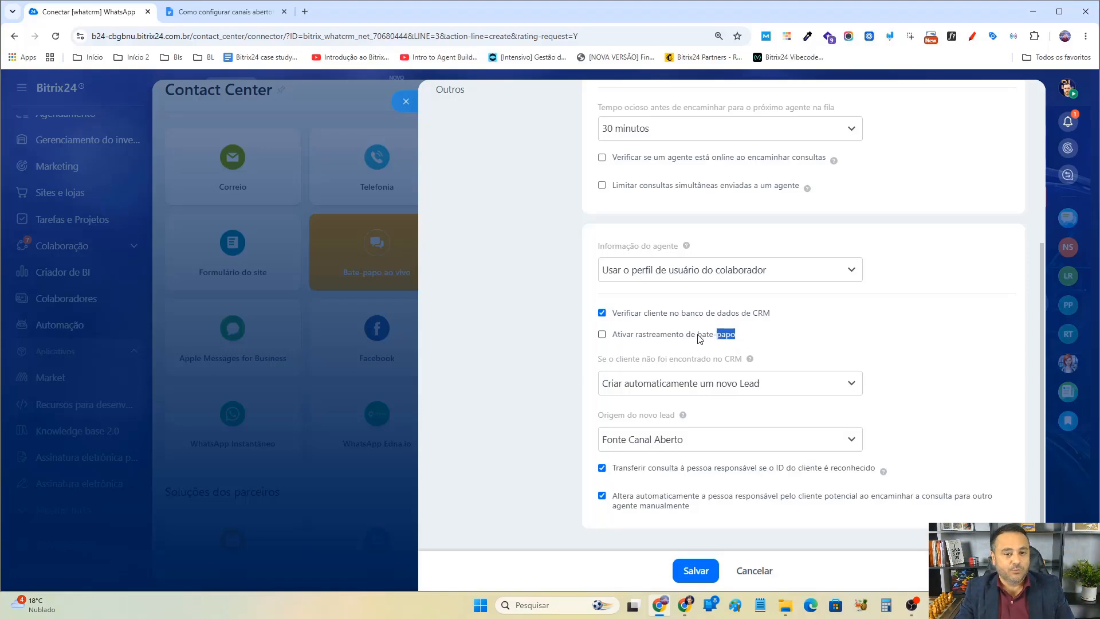
click(761, 340)
click(601, 334)
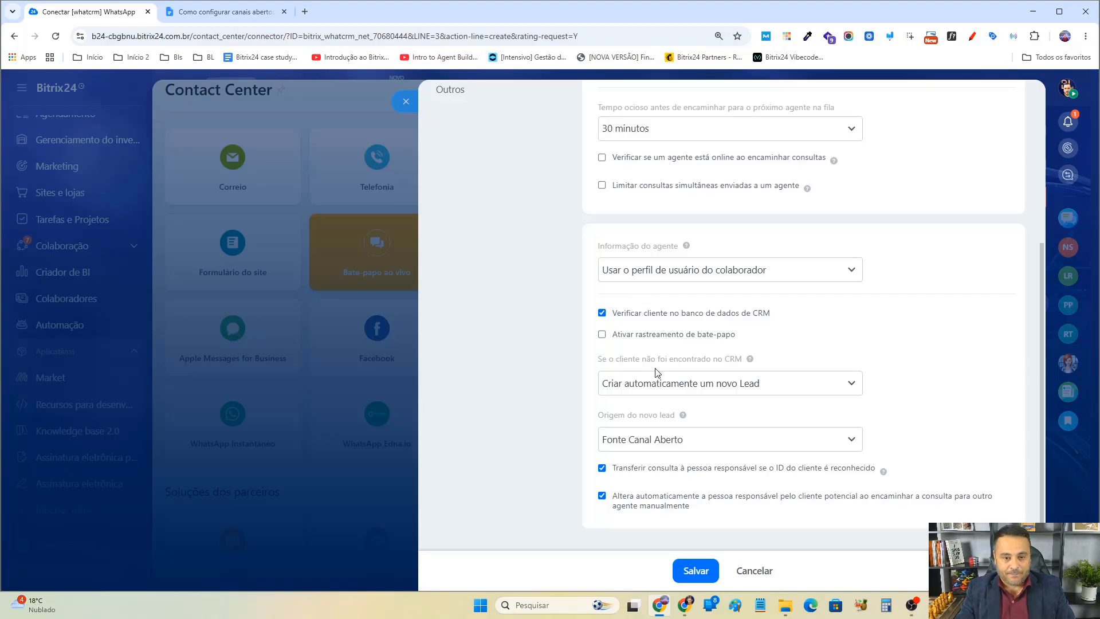
Switch the client-not-found action to Criar manualmente na janela de bate-papo, then back to Criar automaticamente um novo Lead.
click(651, 388)
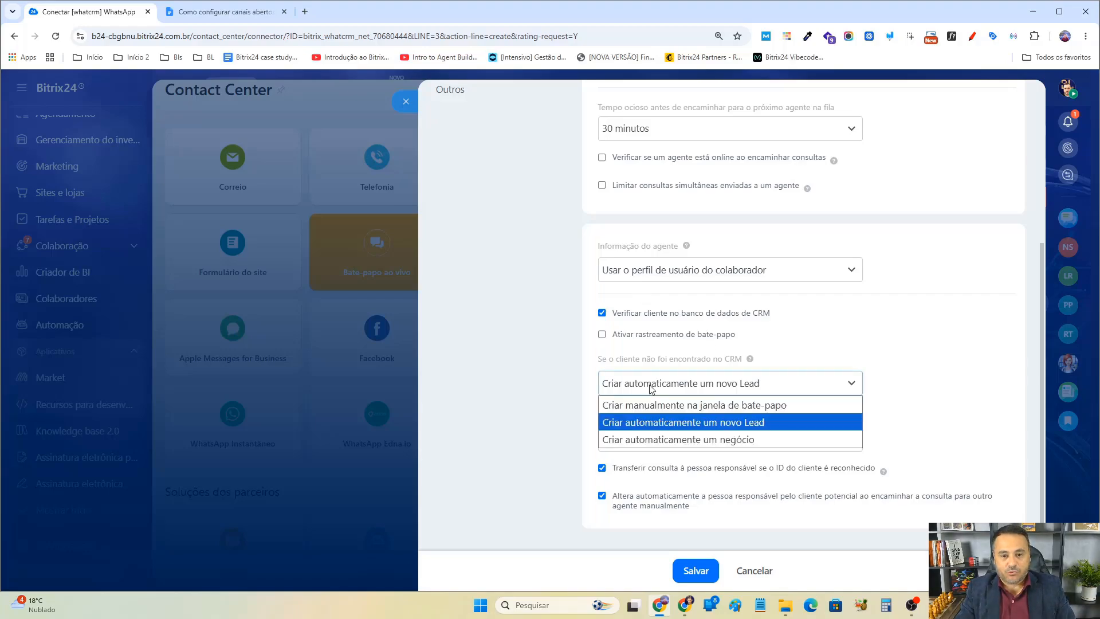
click(682, 405)
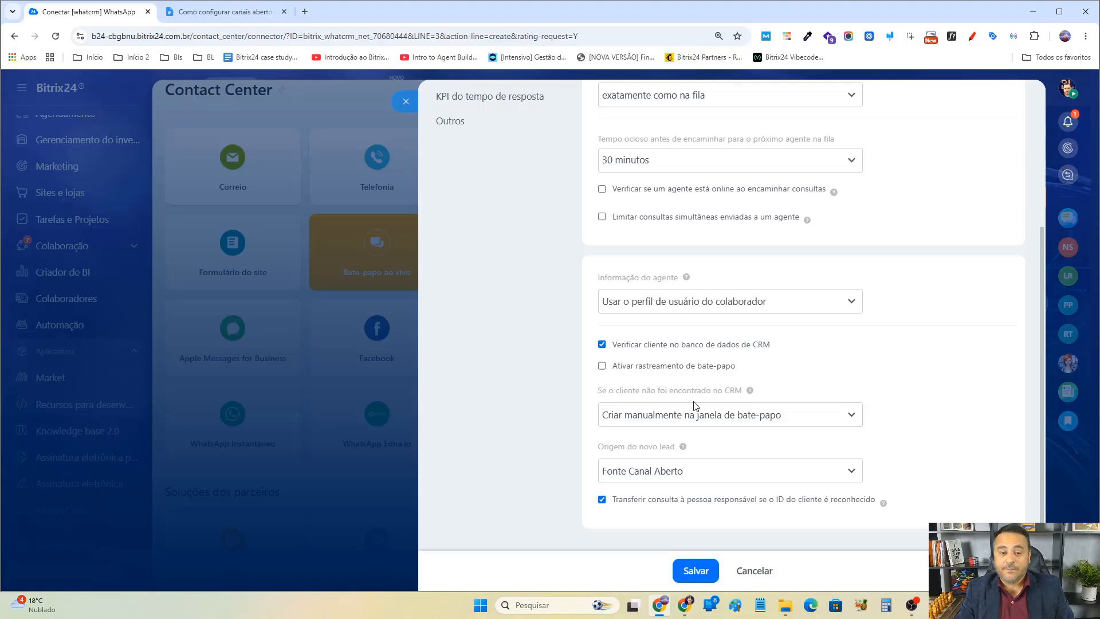
click(679, 417)
click(686, 444)
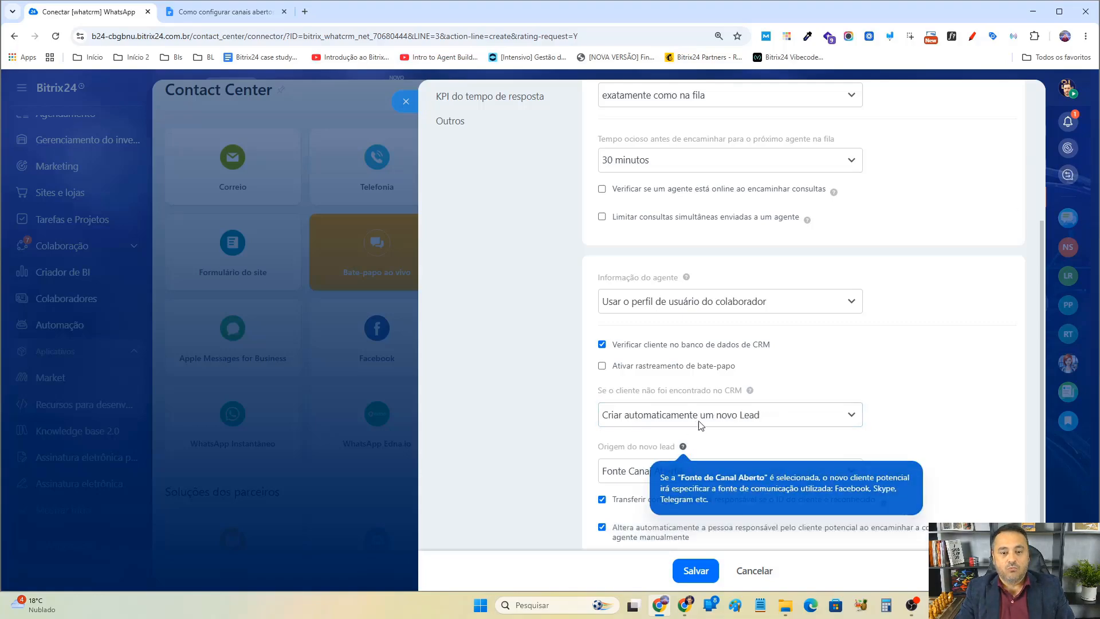
Set the client-not-found action to Criar automaticamente um negócio, comparing it with the new lead option.
scroll(720, 416, down, 1)
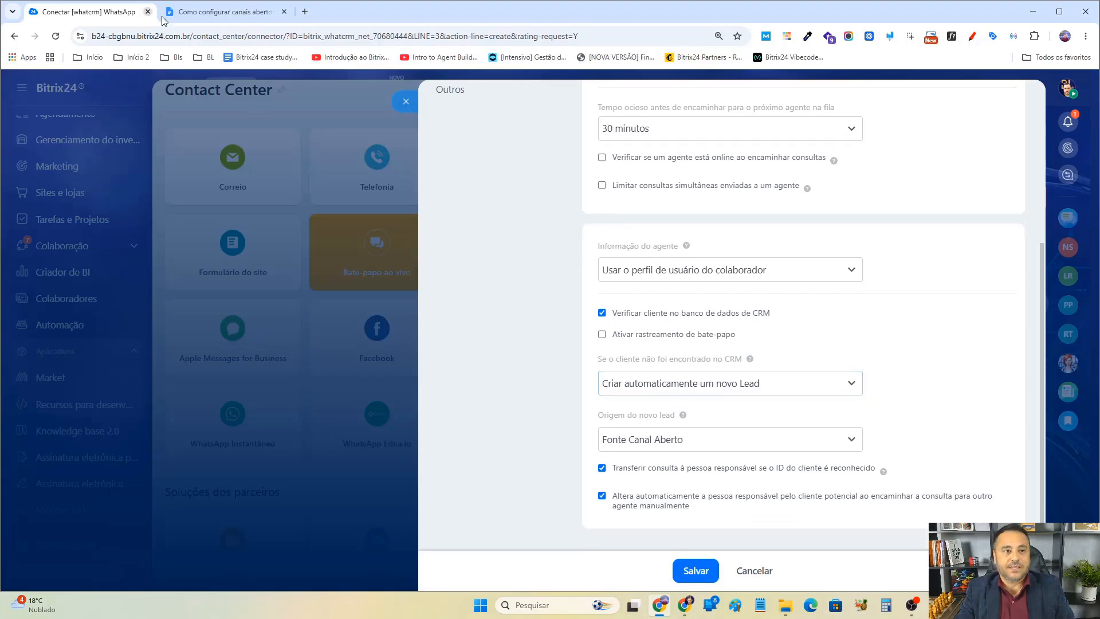
click(679, 383)
click(676, 439)
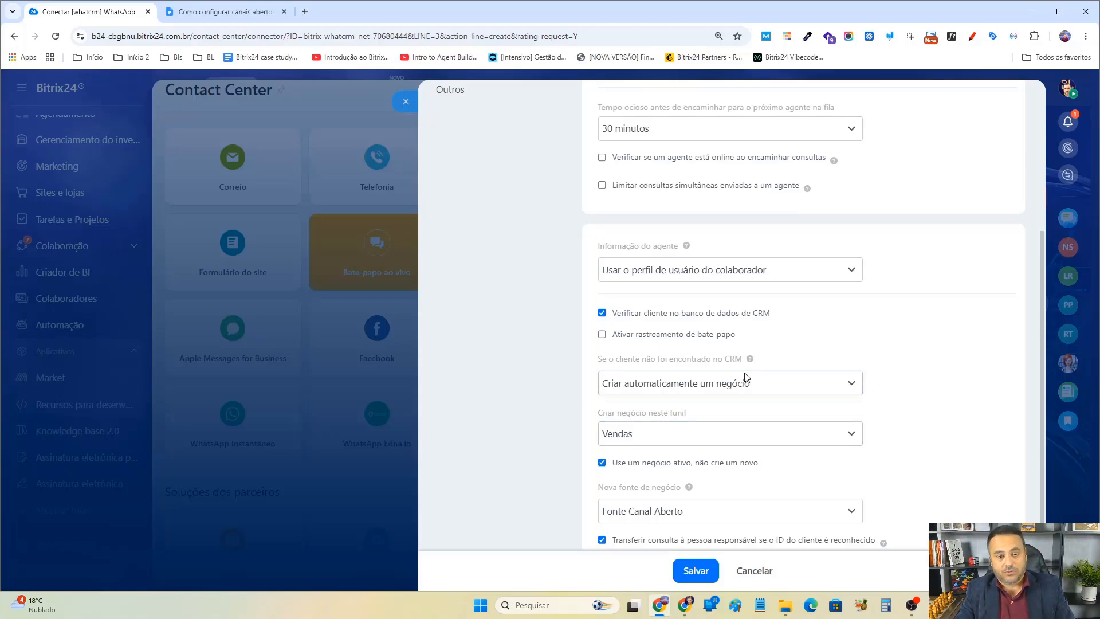
scroll(745, 377, down, 1)
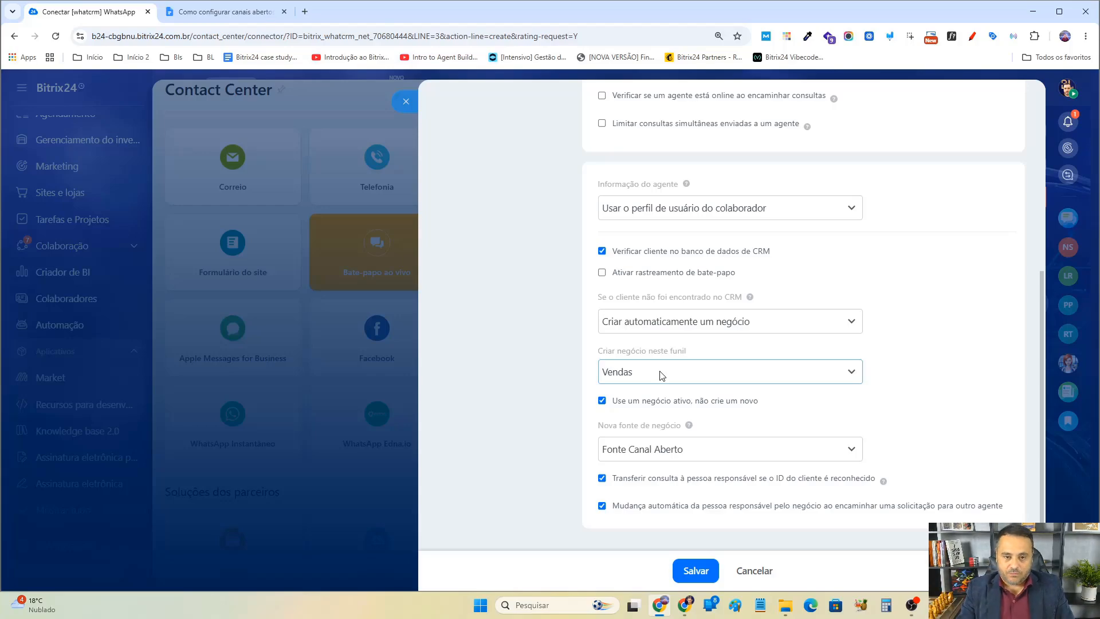
click(775, 322)
click(769, 359)
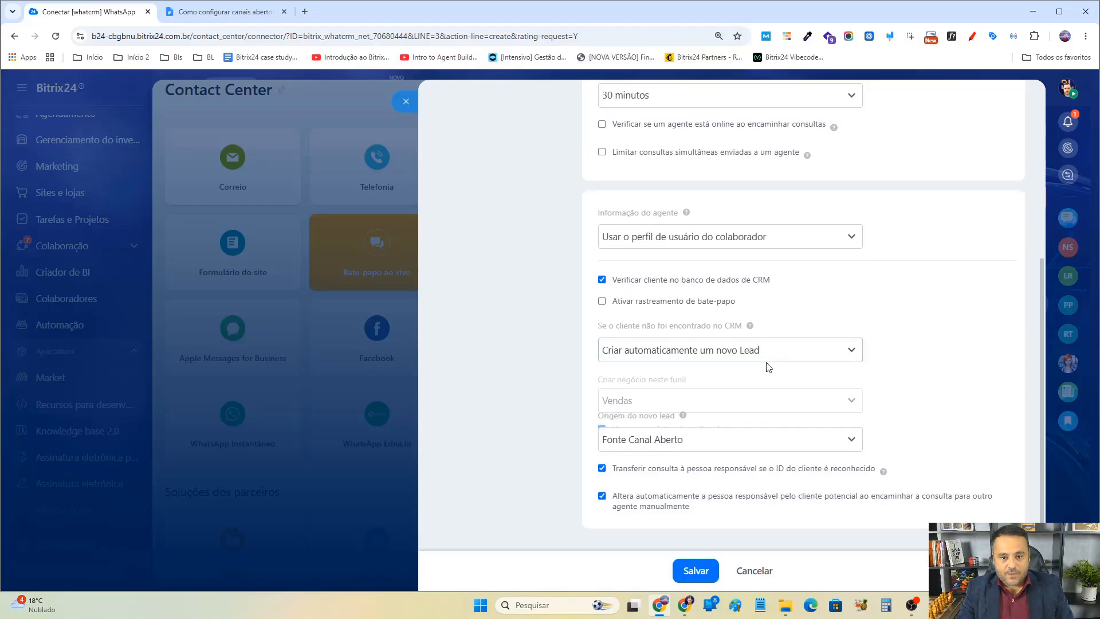
click(762, 382)
click(748, 440)
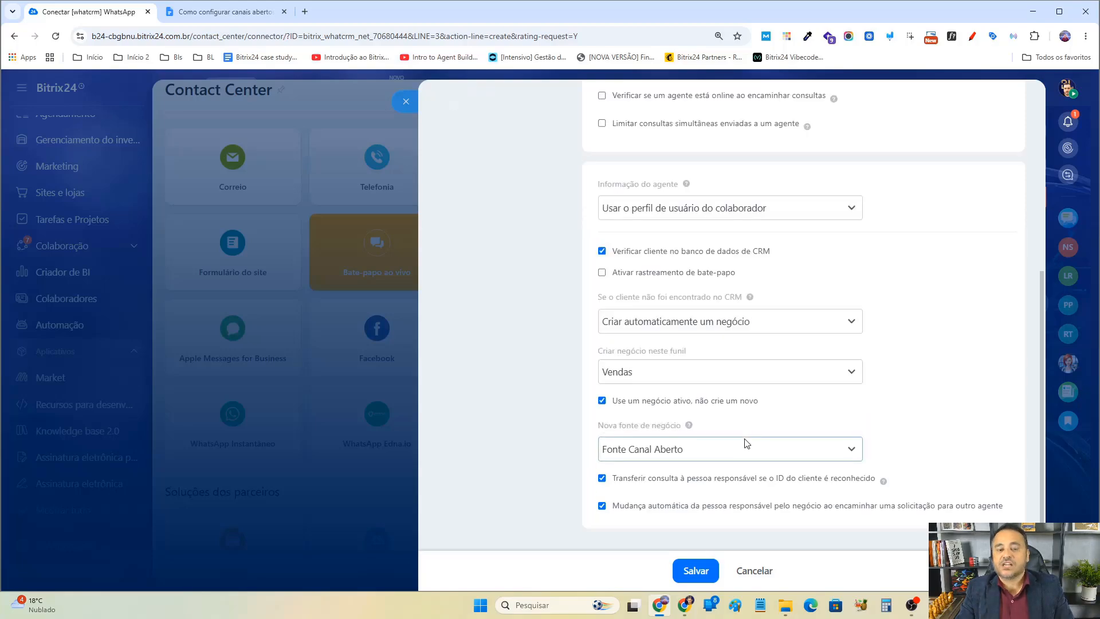
click(714, 323)
click(706, 358)
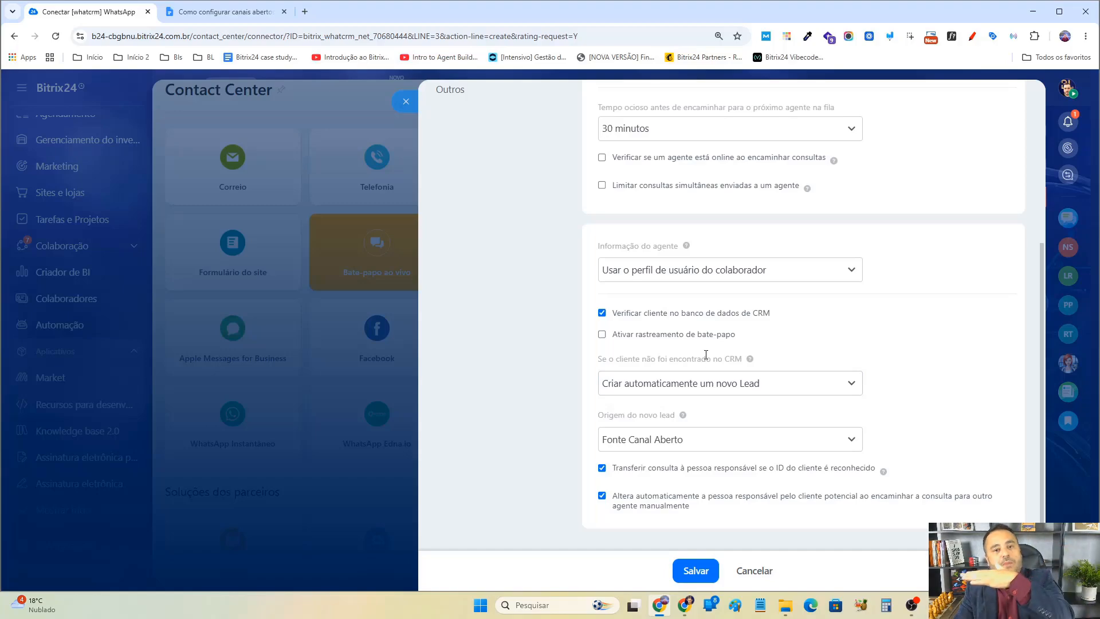
click(747, 384)
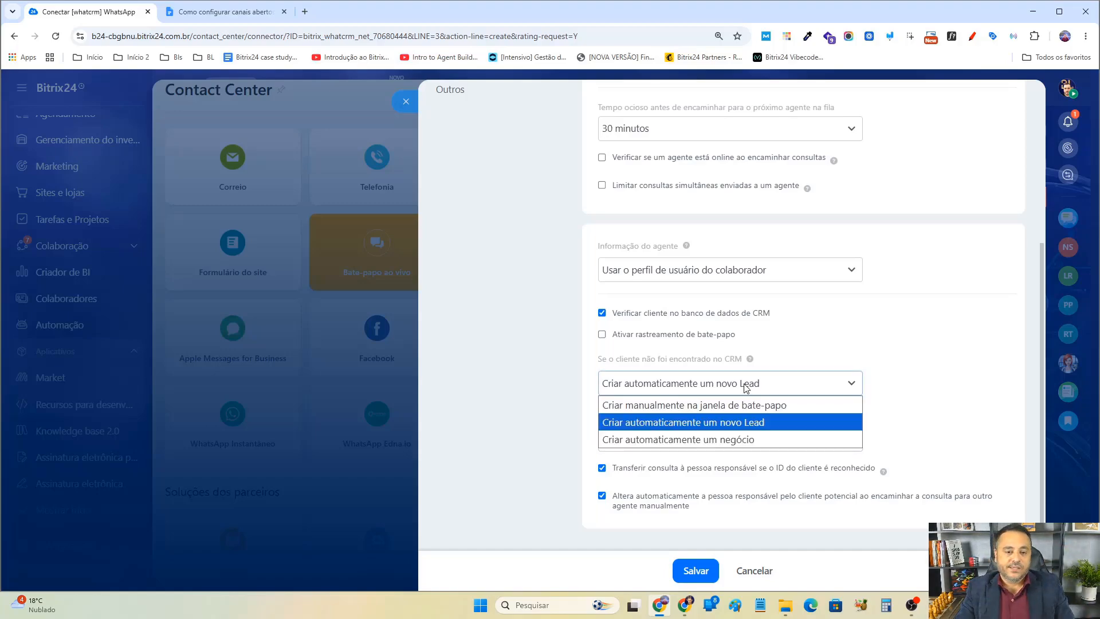
click(719, 440)
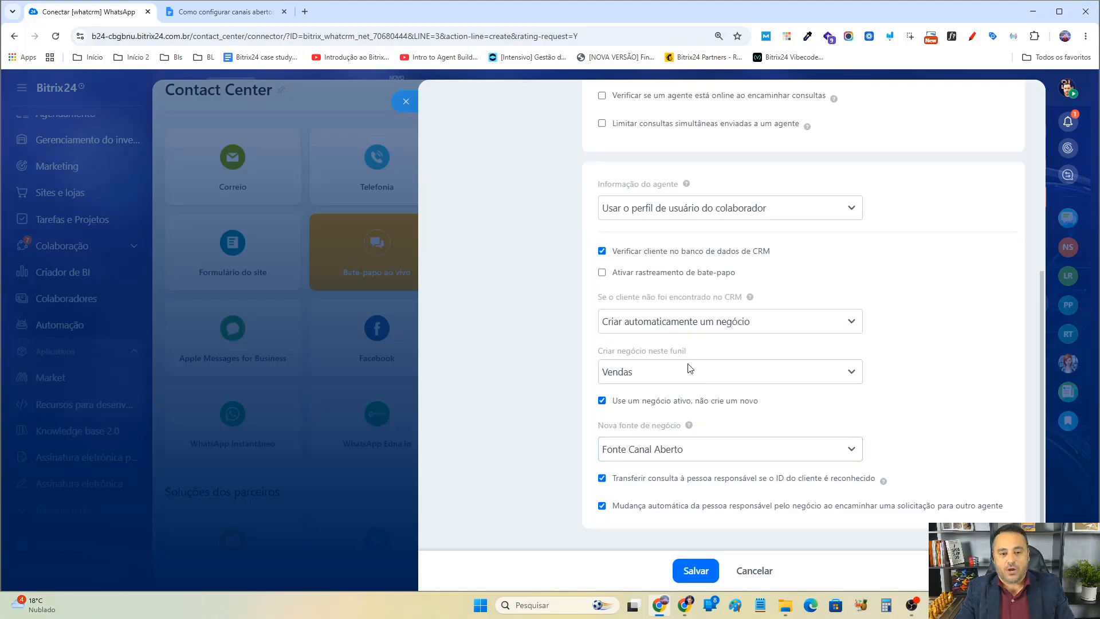
Choose Vendas as the deal funnel, then switch the action to lead creation and back to Criar automaticamente um negócio.
click(691, 371)
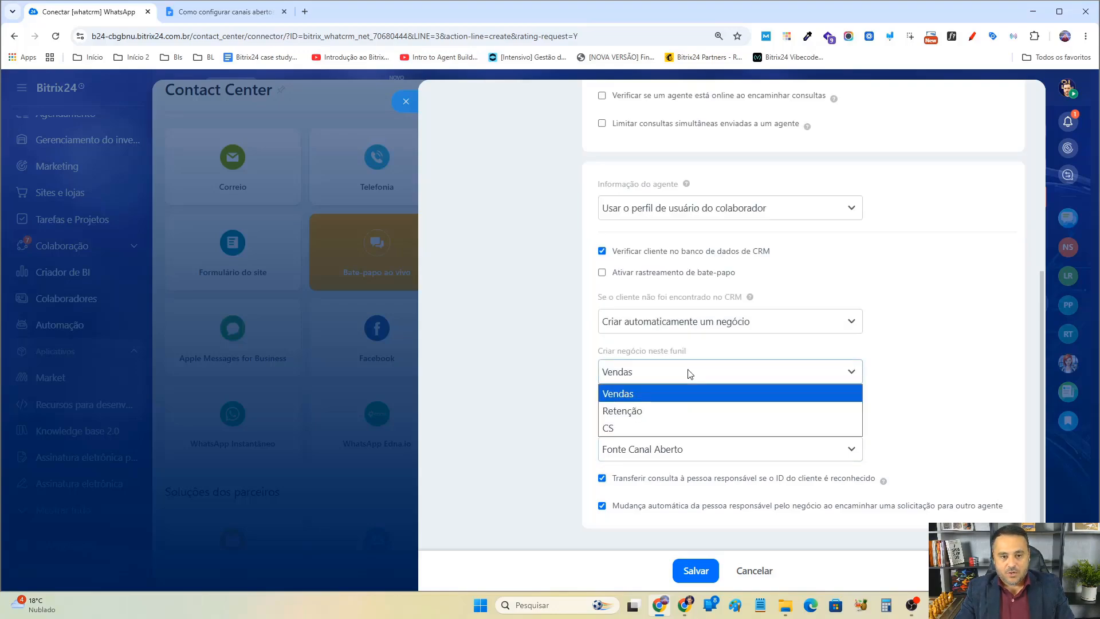
click(630, 396)
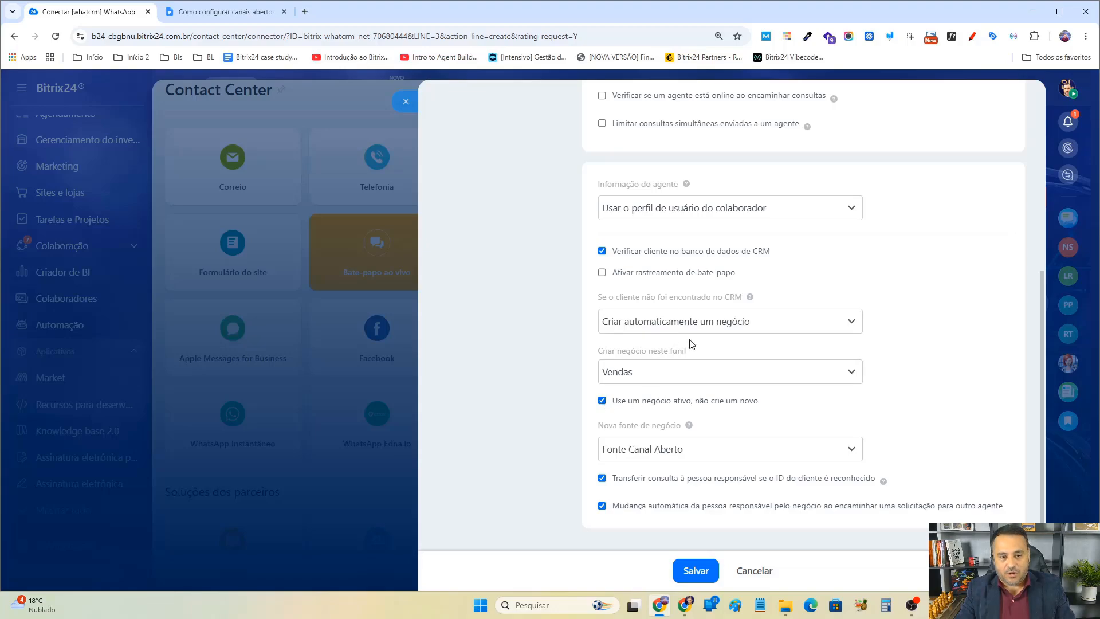
click(693, 322)
click(709, 360)
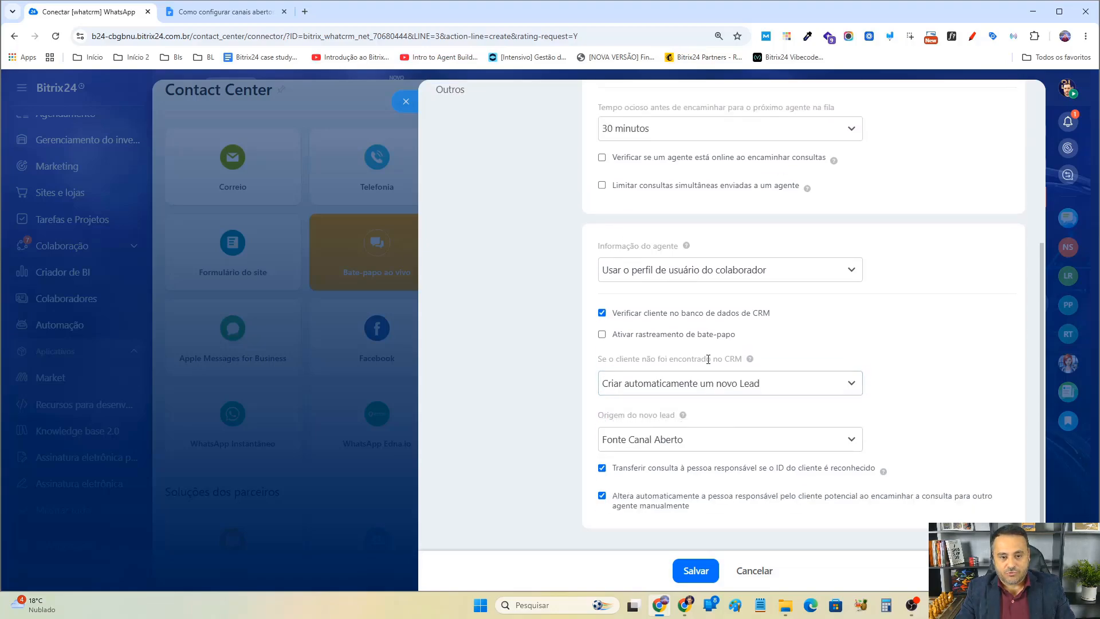
click(698, 384)
click(710, 437)
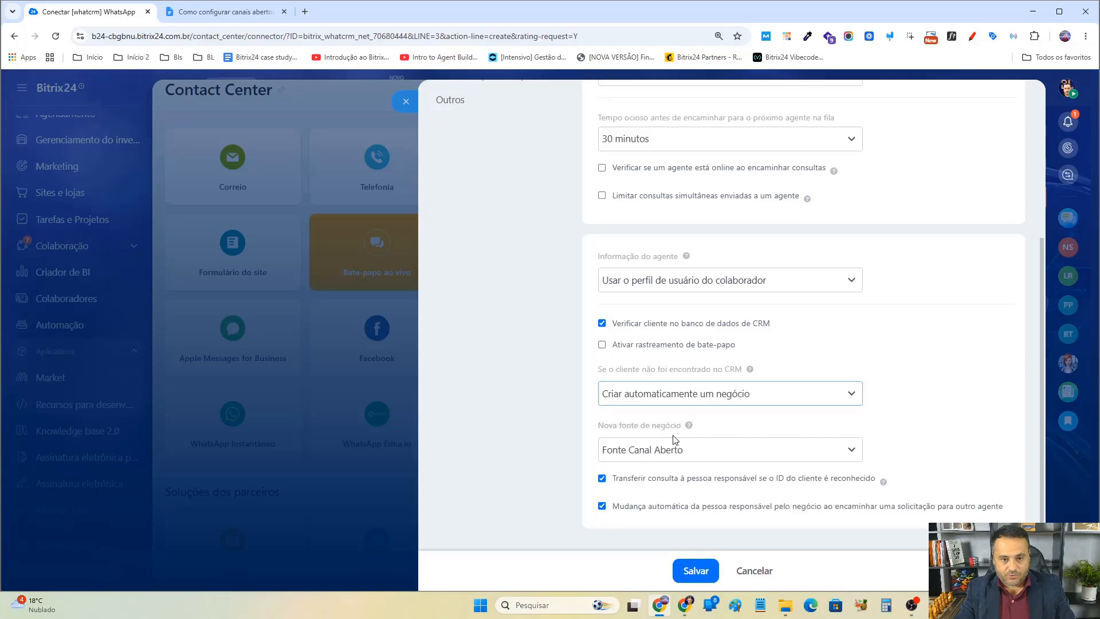
Toggle Use um negócio ativo, não crie um novo off and back on.
scroll(679, 421, down, 1)
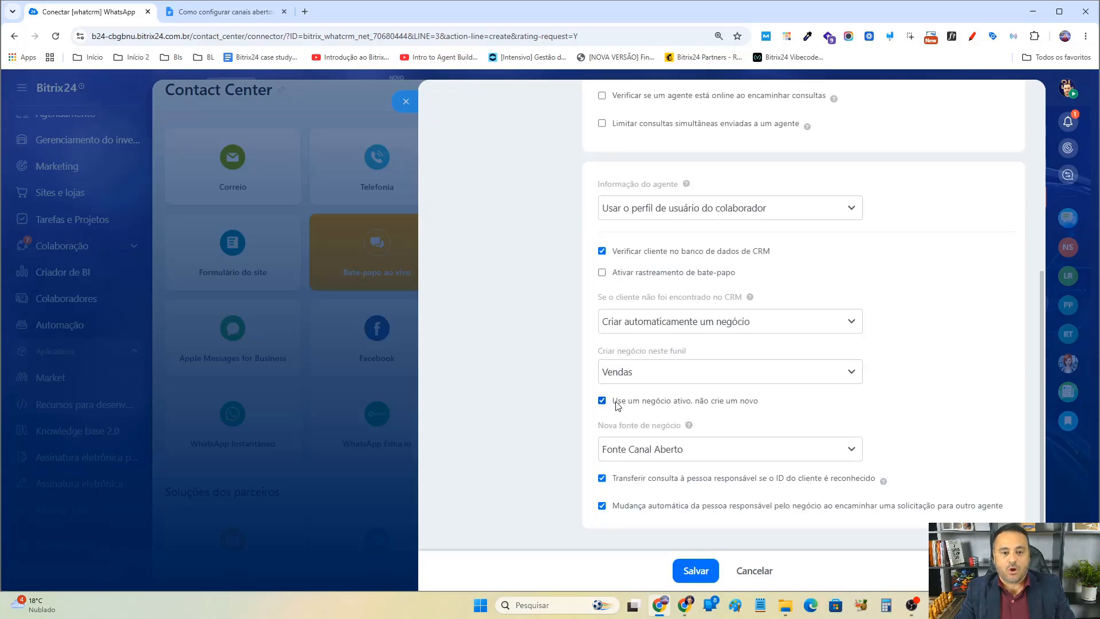
drag(612, 400, 760, 403)
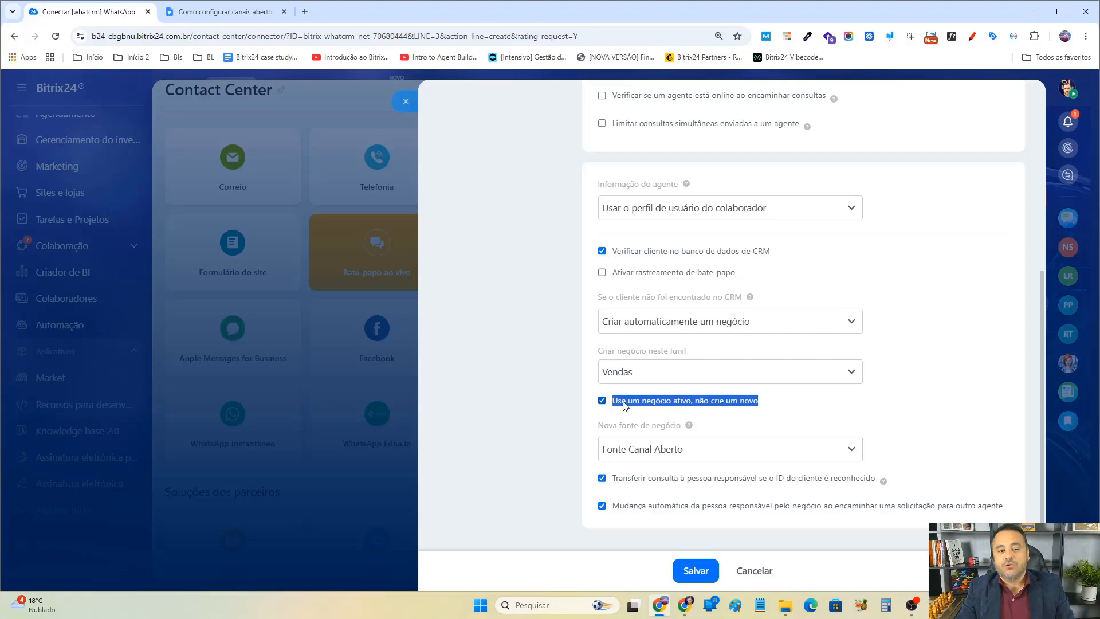
click(602, 400)
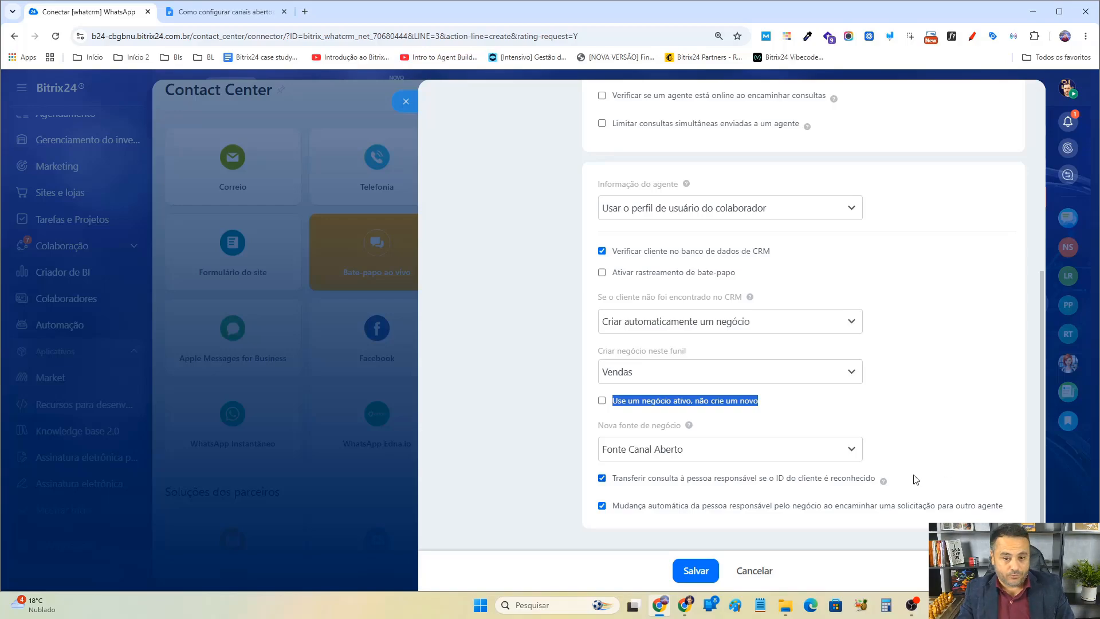
click(601, 400)
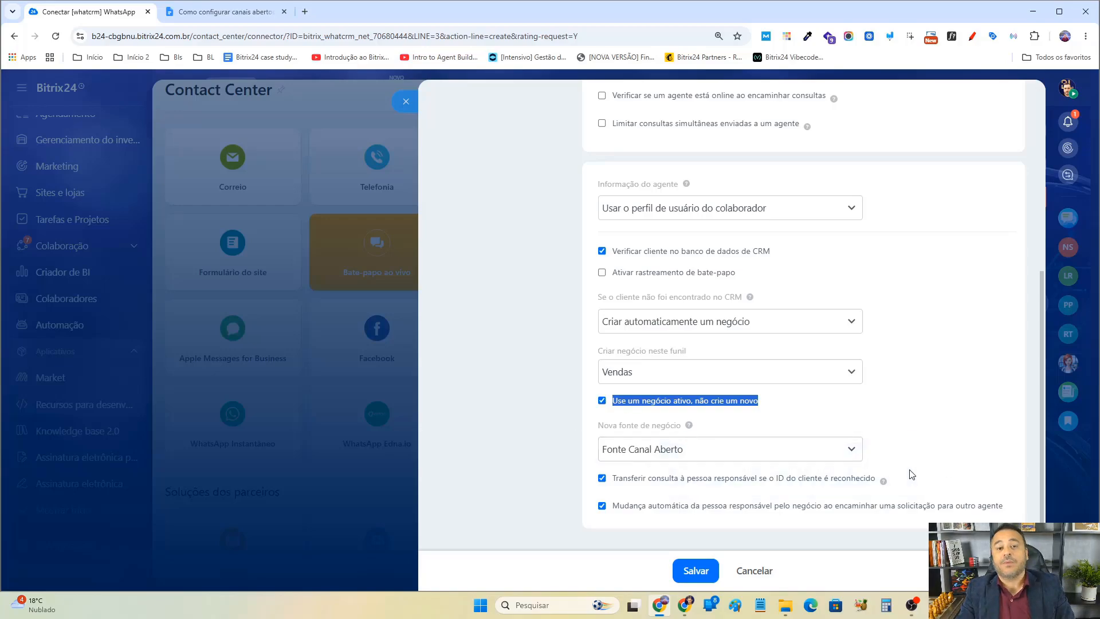
click(913, 421)
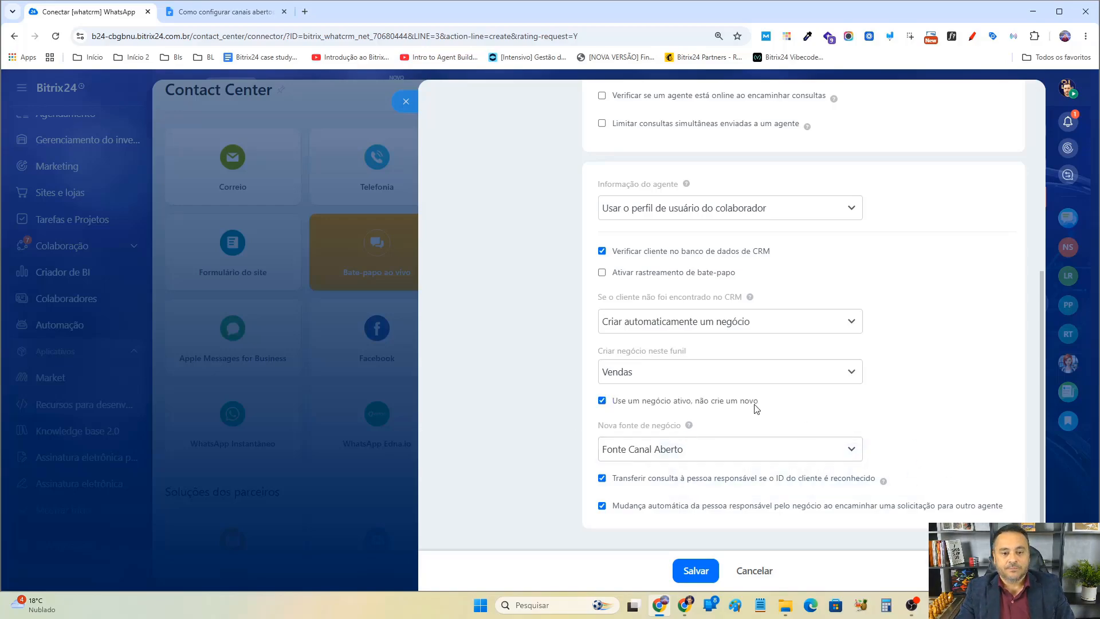
Switch the action to lead creation and back to deal creation, then open and close the new deal source list.
click(712, 326)
click(697, 365)
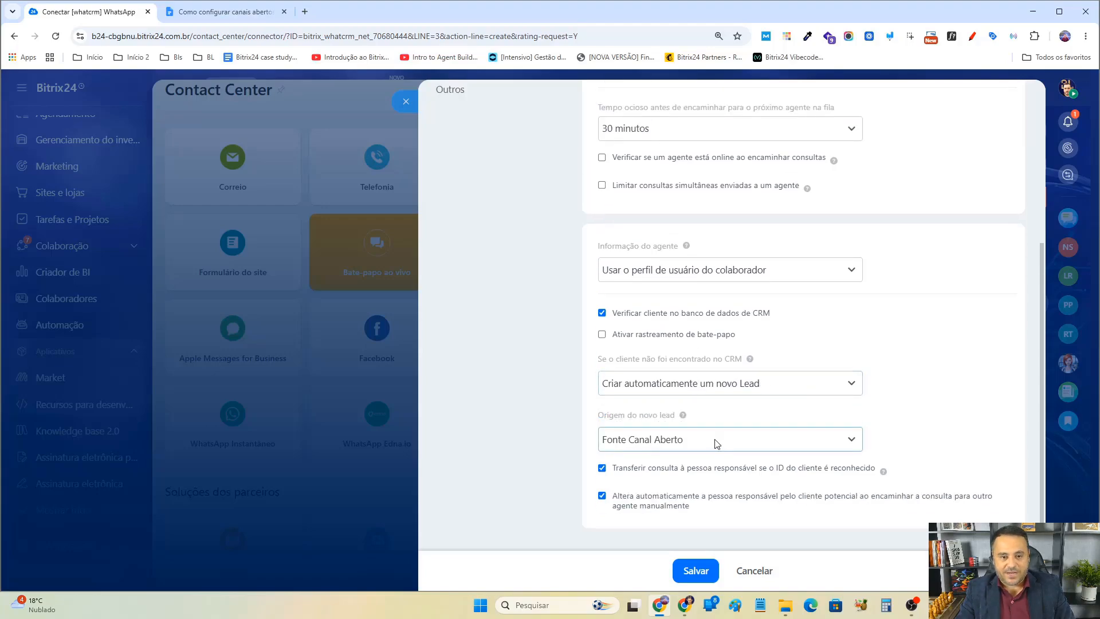
click(735, 384)
click(659, 441)
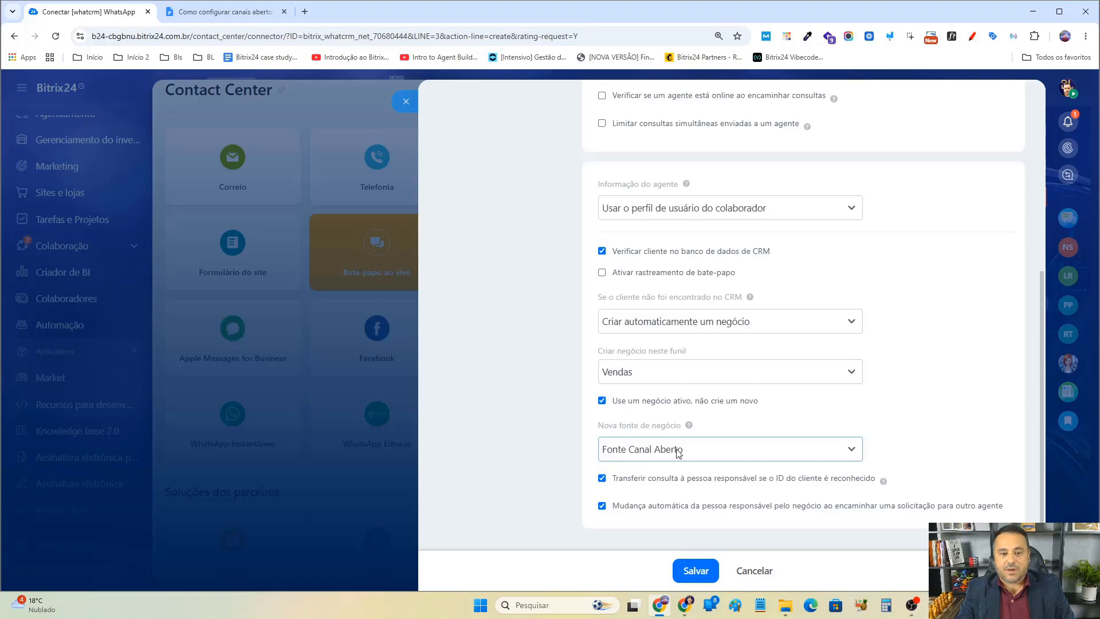
click(680, 454)
click(680, 454)
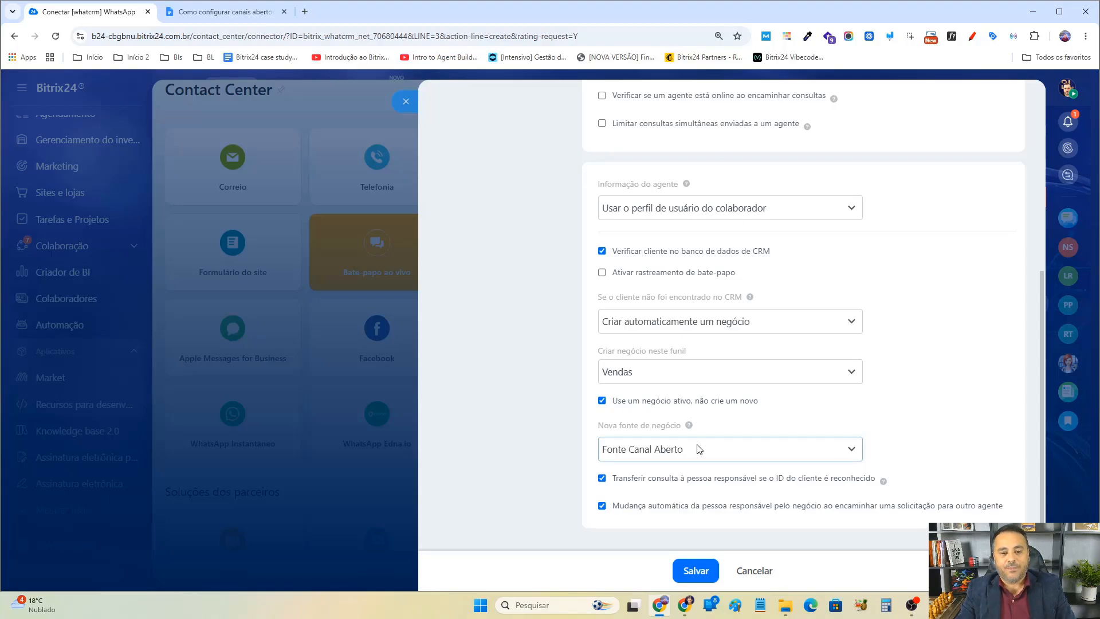
click(304, 12)
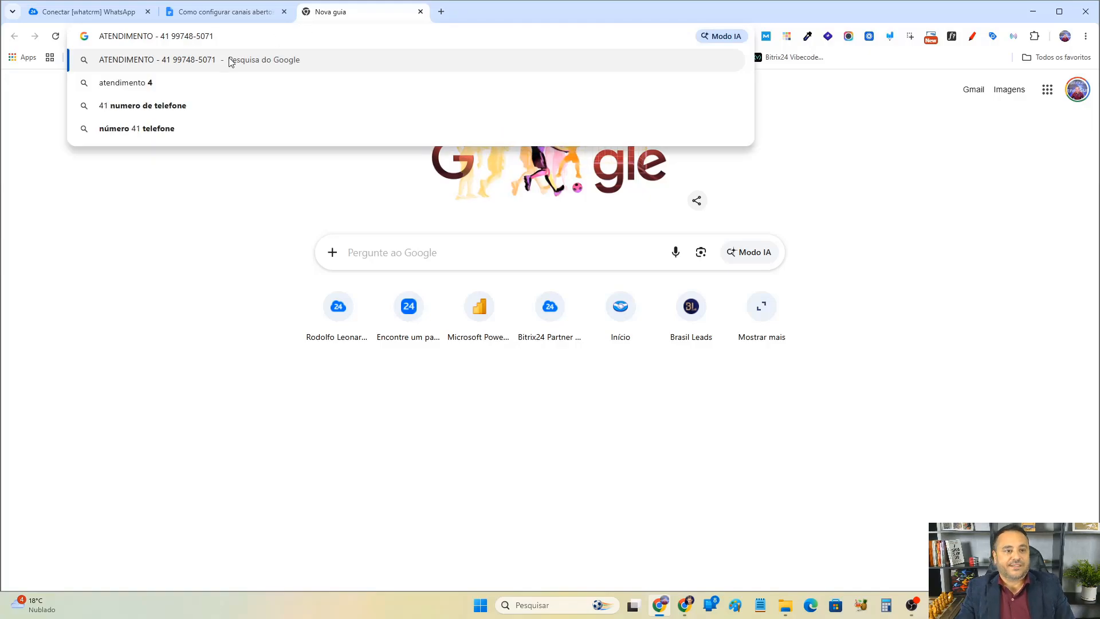
drag(216, 36, 99, 35)
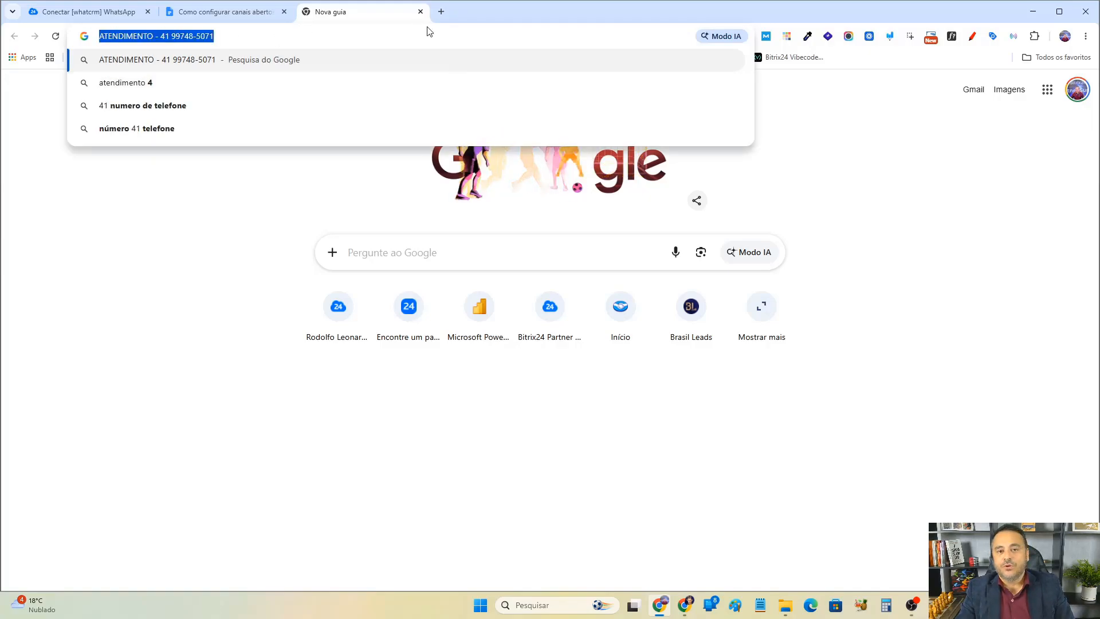
click(420, 12)
click(109, 14)
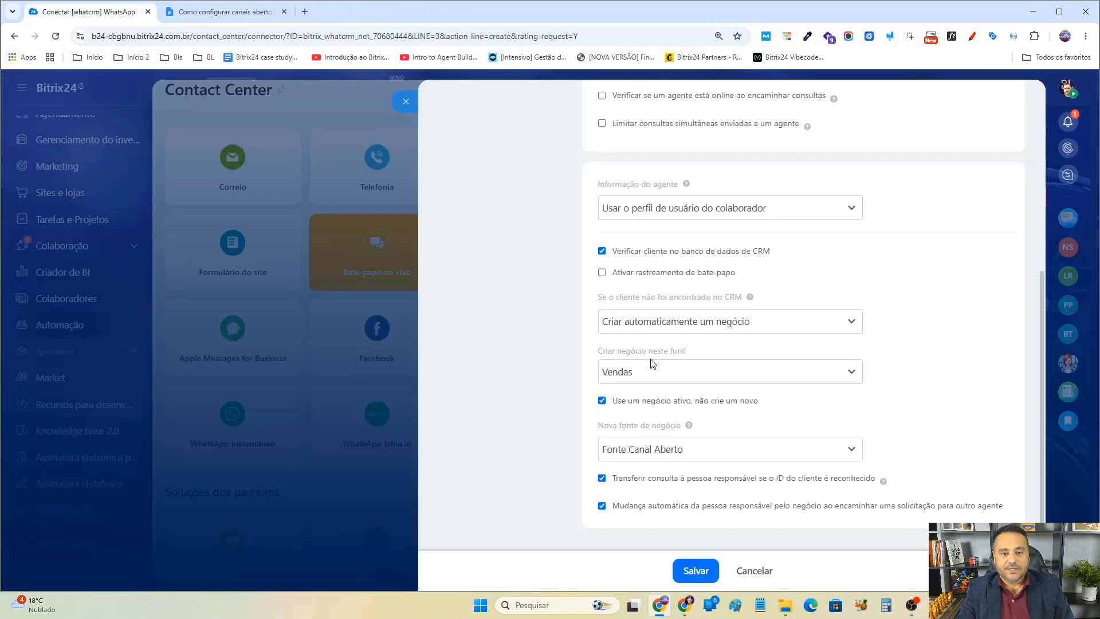
Turn off Mudança automática da pessoa responsável pelo negócio ao encaminhar uma solicitação para outro agente.
click(700, 450)
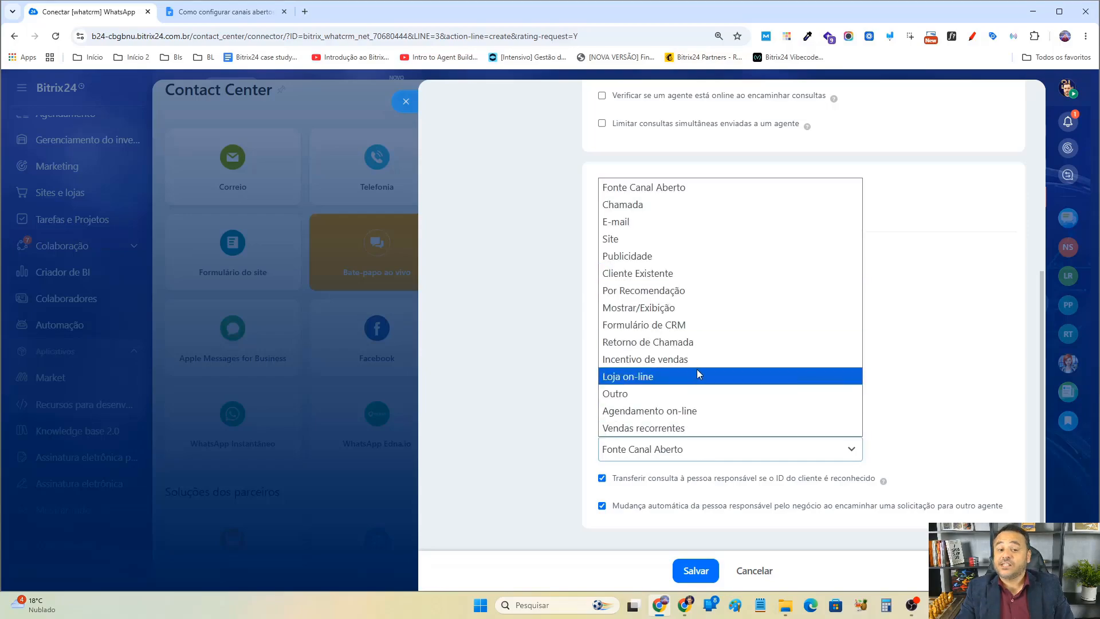
click(927, 374)
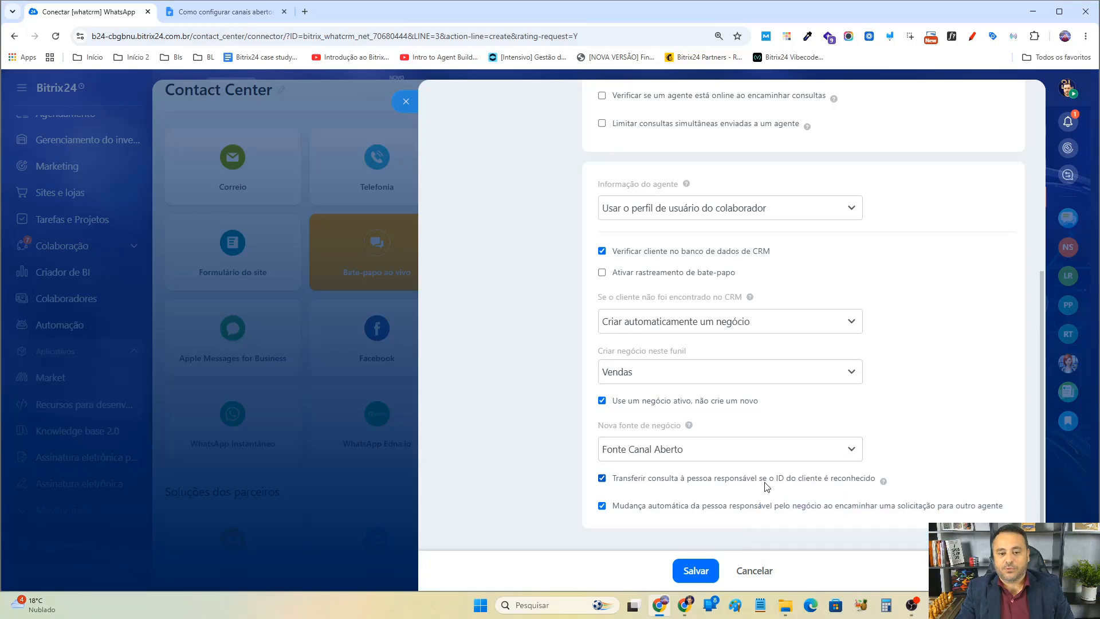
drag(891, 484, 643, 485)
scroll(830, 397, up, 3)
scroll(830, 397, up, 2)
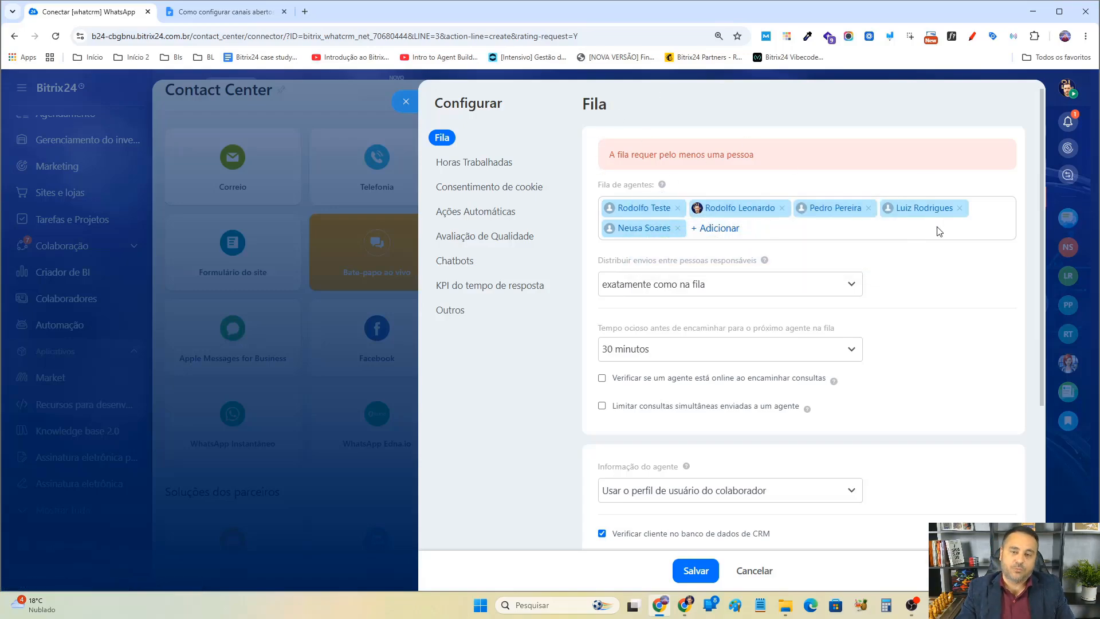
scroll(862, 371, down, 3)
scroll(727, 511, down, 2)
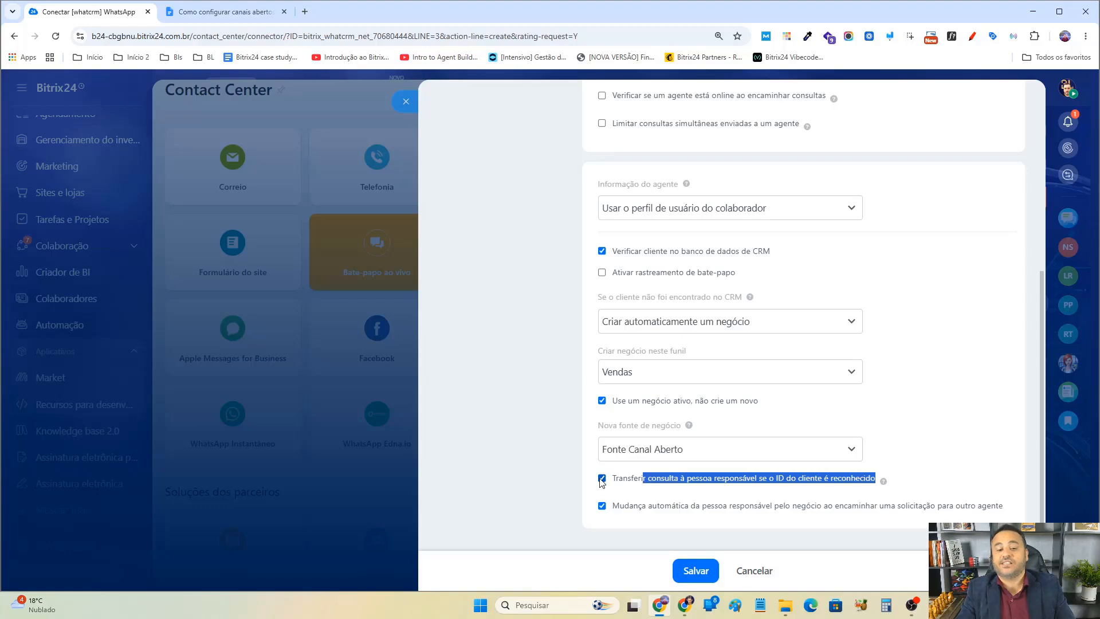
triple_click(627, 509)
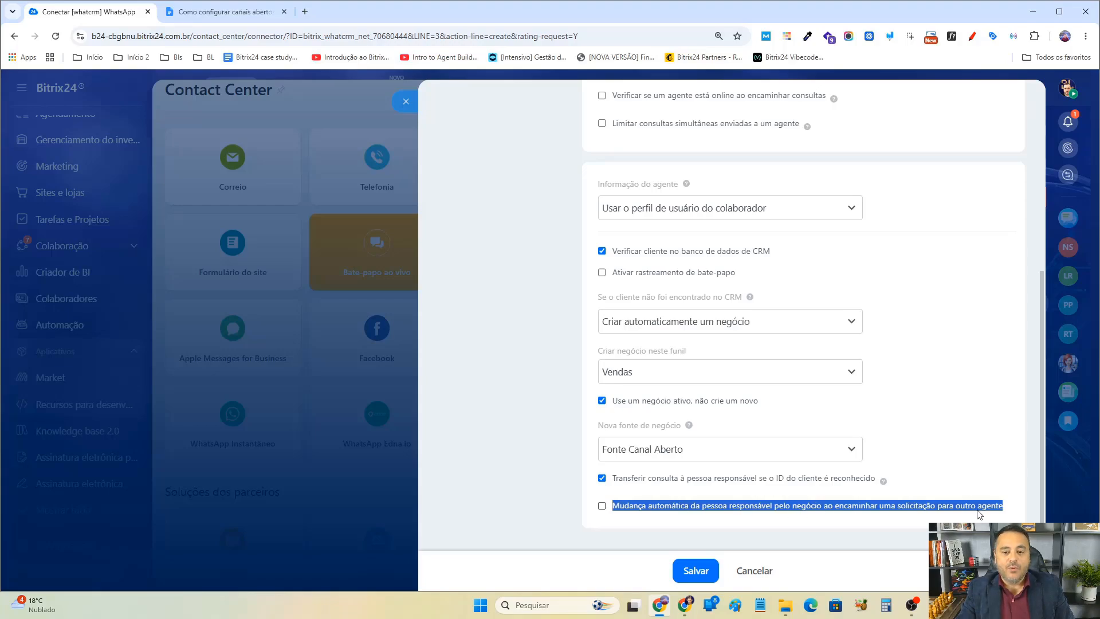
scroll(986, 513, up, 4)
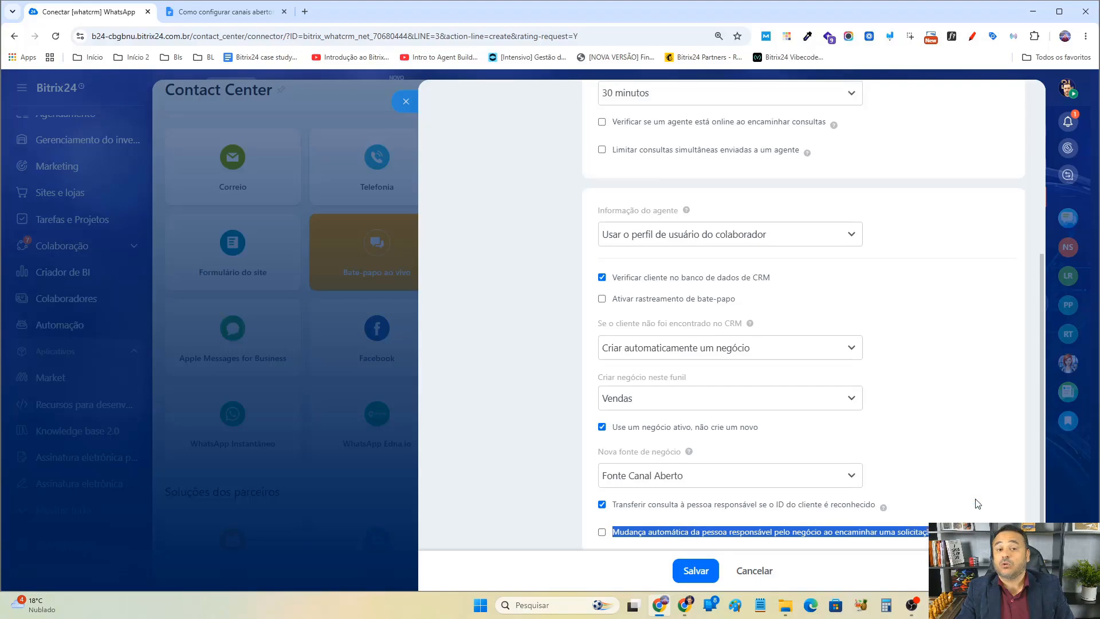
Turn Mudança automática da pessoa responsável pelo negócio ao encaminhar uma solicitação para outro agente back on.
scroll(859, 380, down, 4)
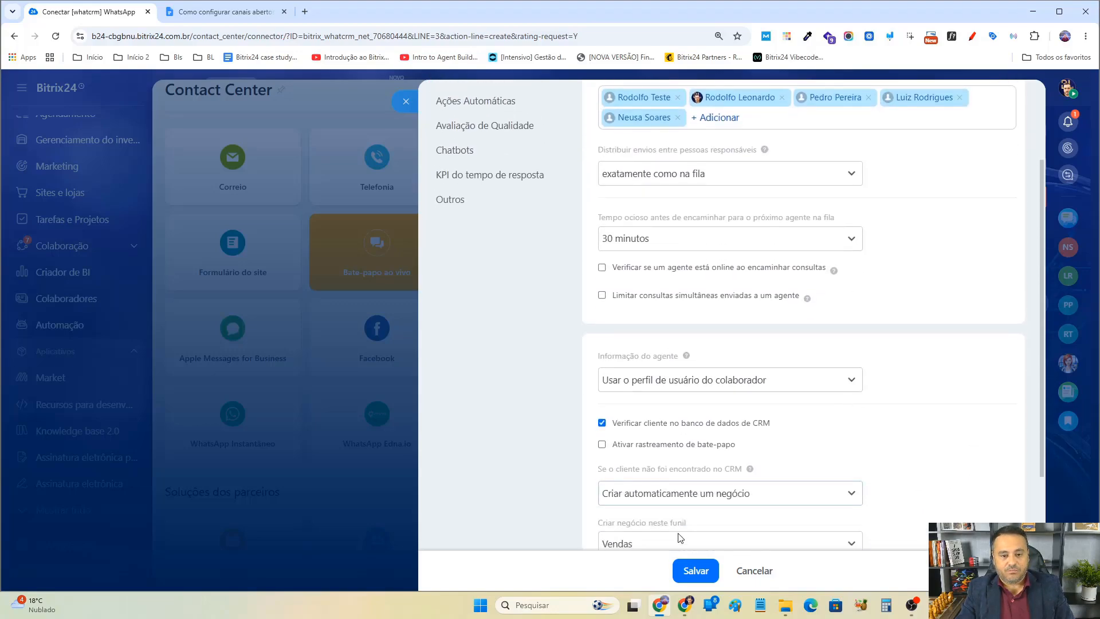
click(602, 507)
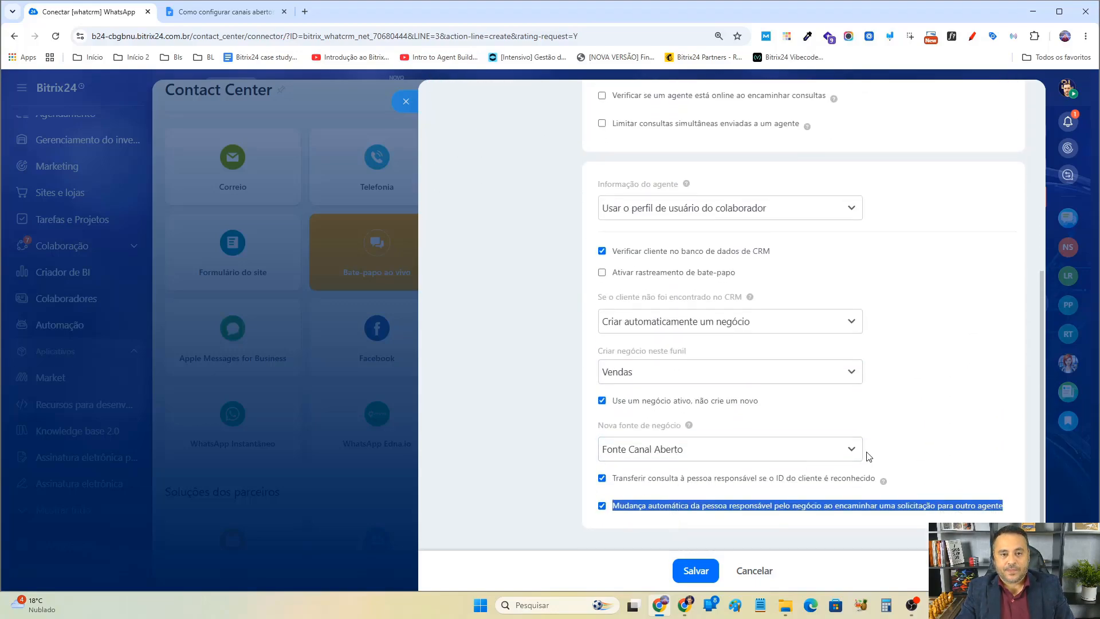
Review the queue and CRM settings and toggle the automatic responsible-person change off and back on.
scroll(867, 452, up, 3)
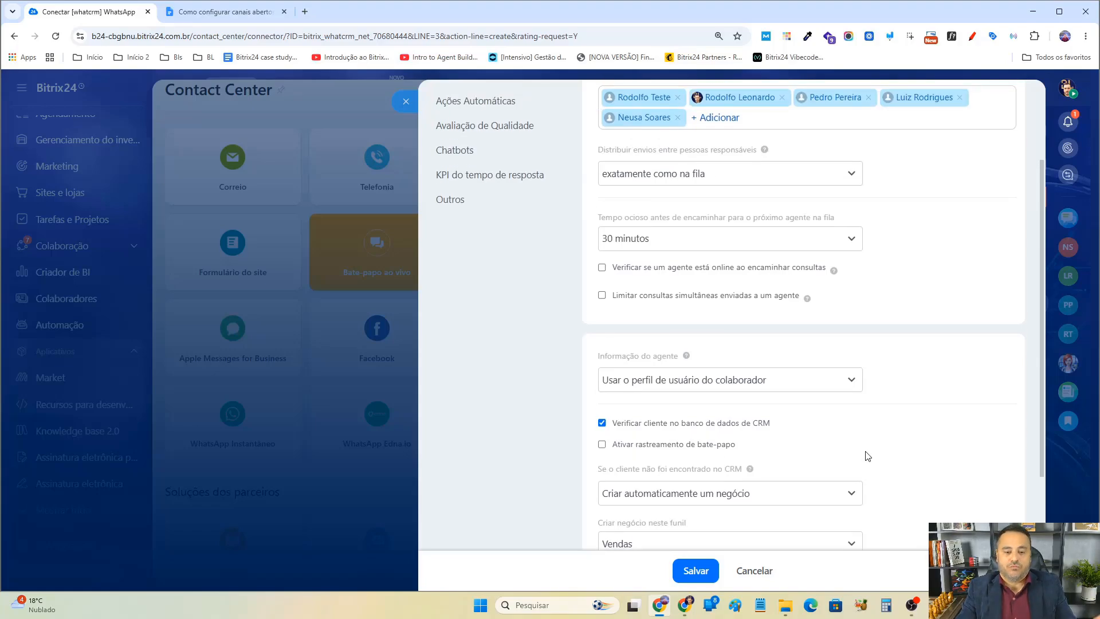
scroll(865, 455, down, 1)
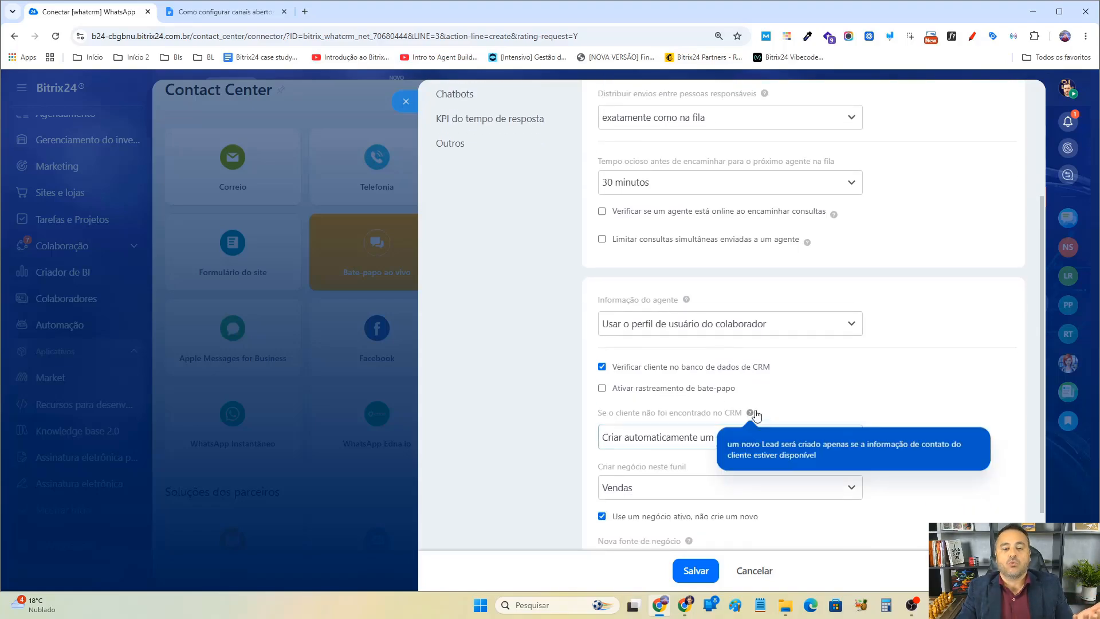
scroll(745, 401, up, 3)
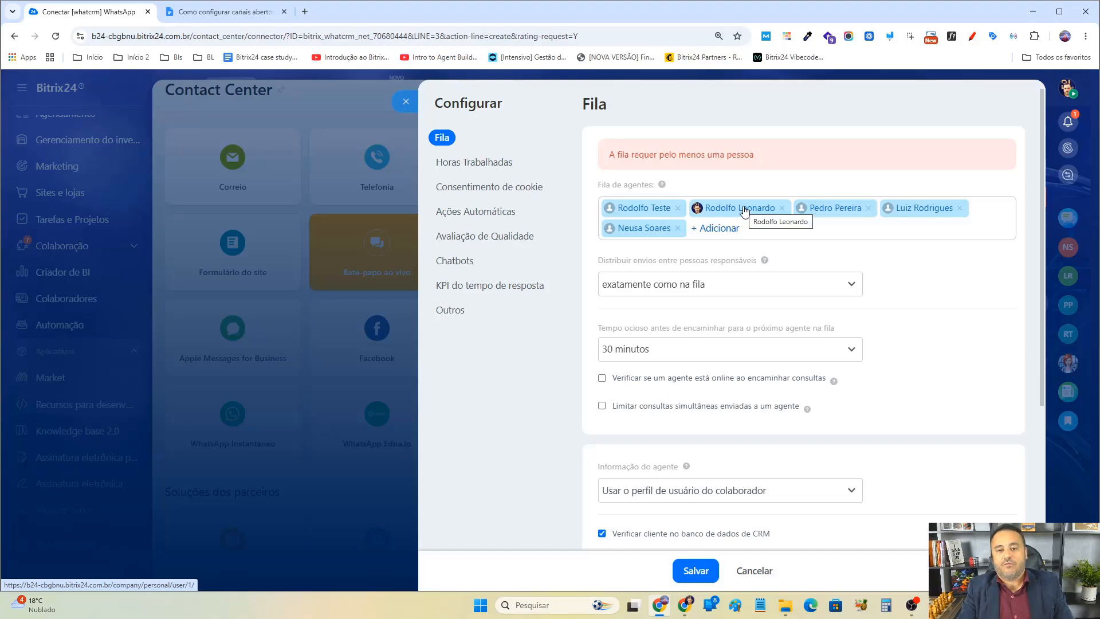
scroll(946, 430, down, 5)
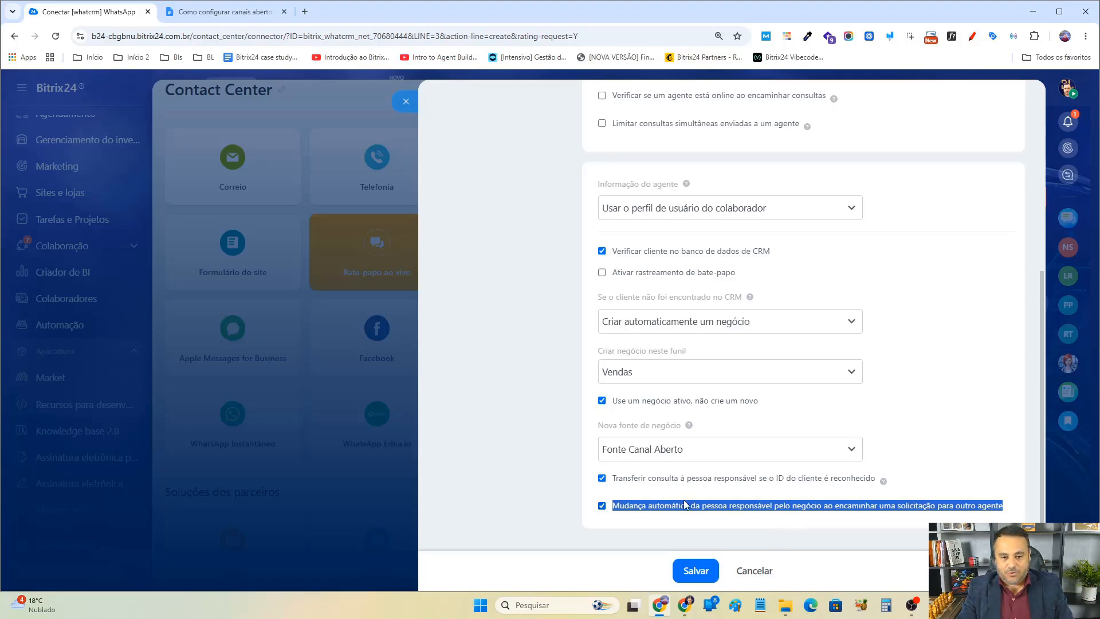
click(603, 507)
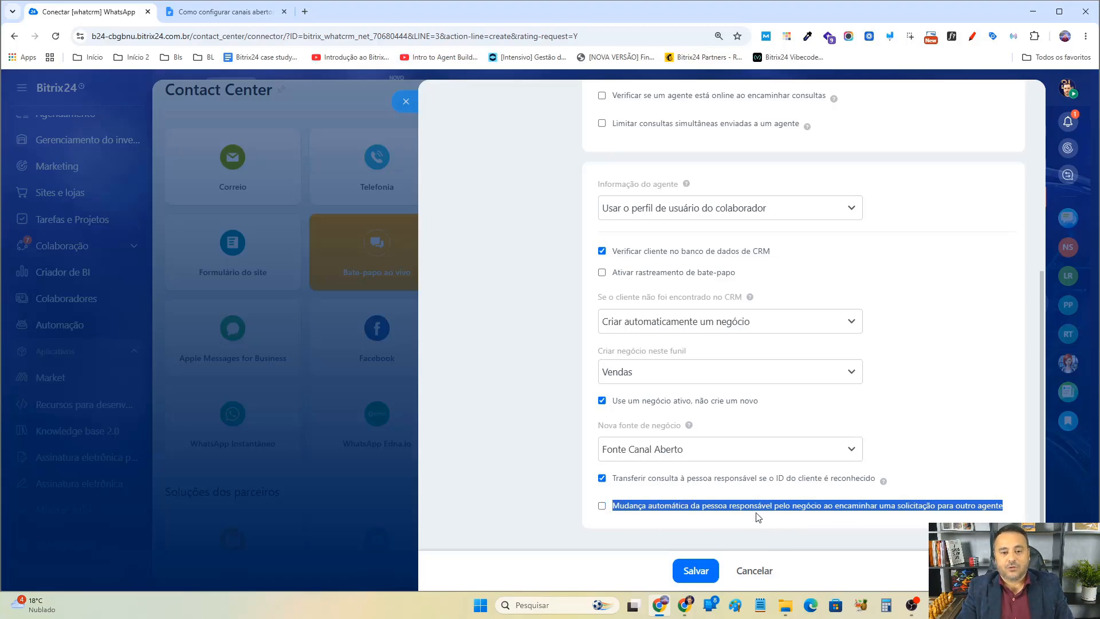
click(603, 507)
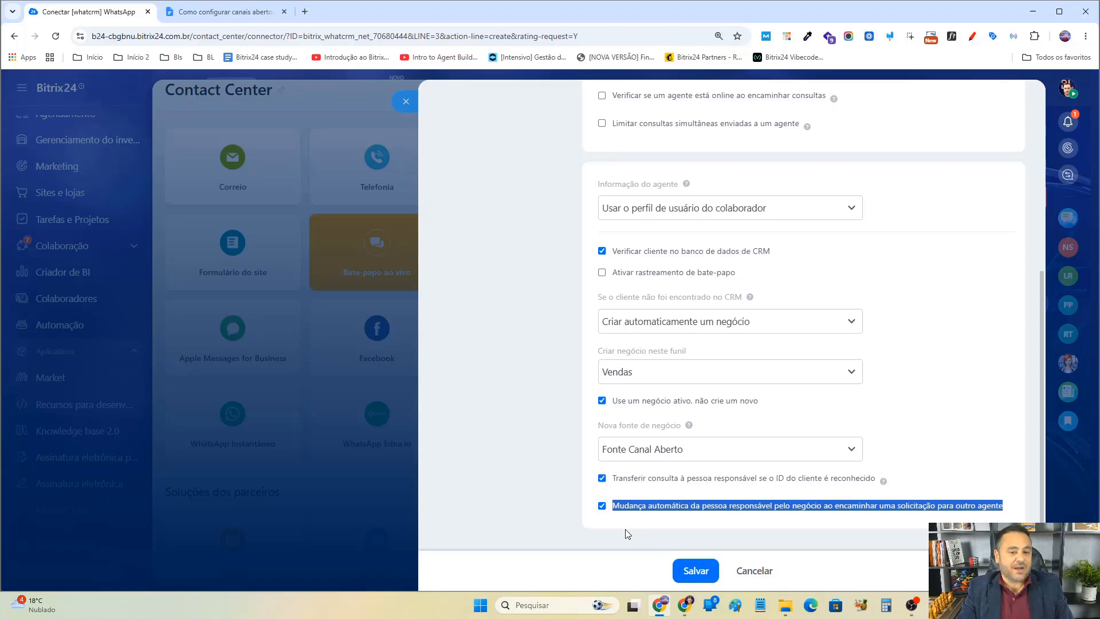
click(626, 532)
scroll(762, 505, up, 2)
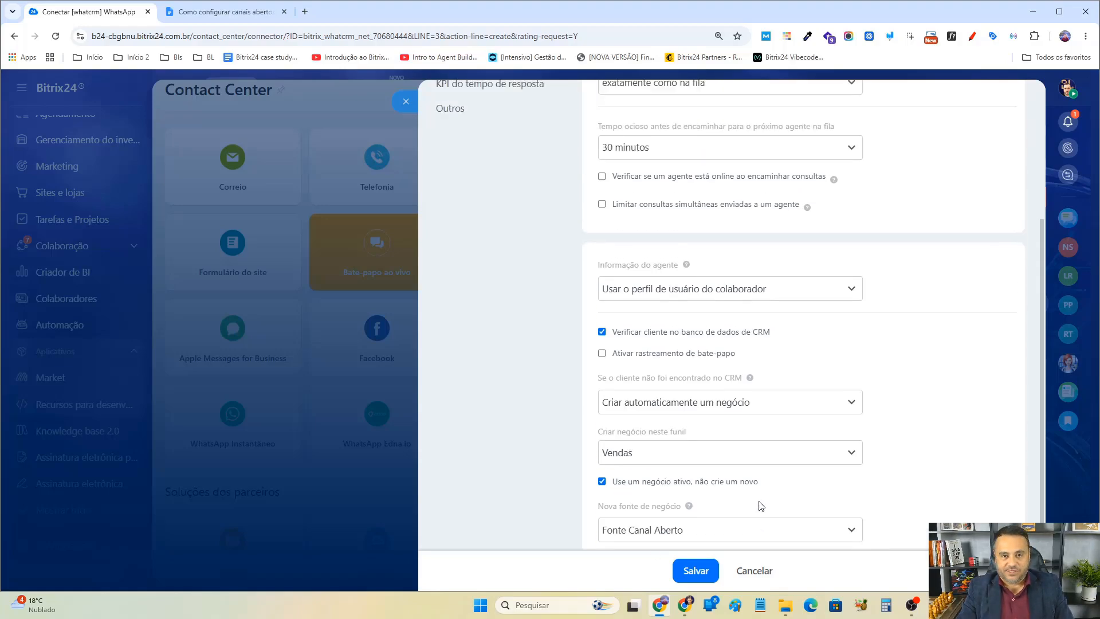
scroll(762, 507, down, 2)
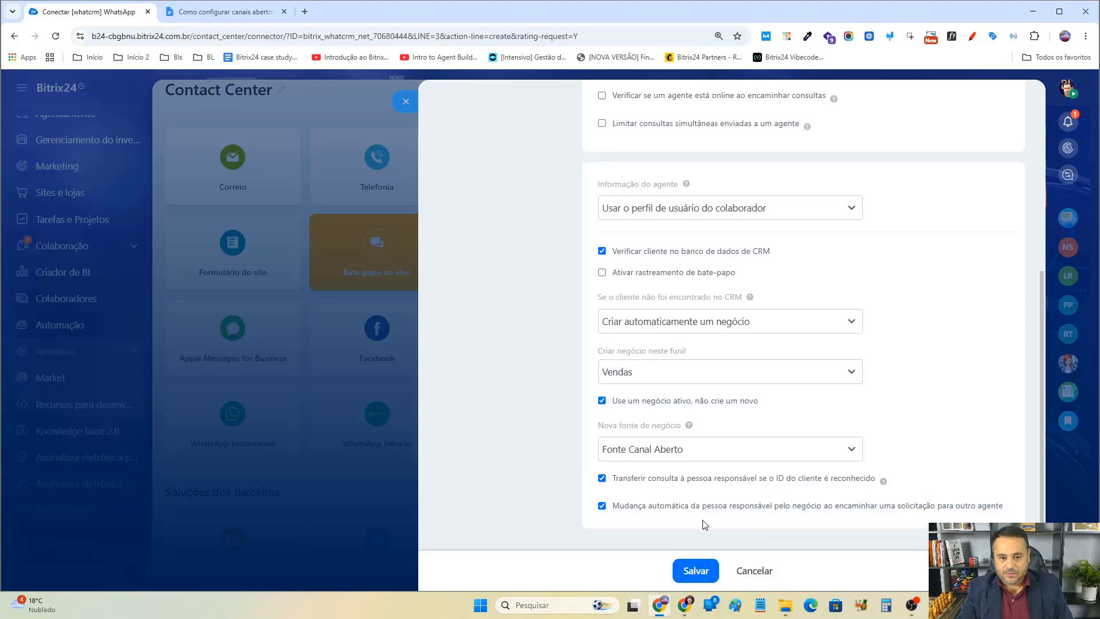
scroll(859, 498, up, 5)
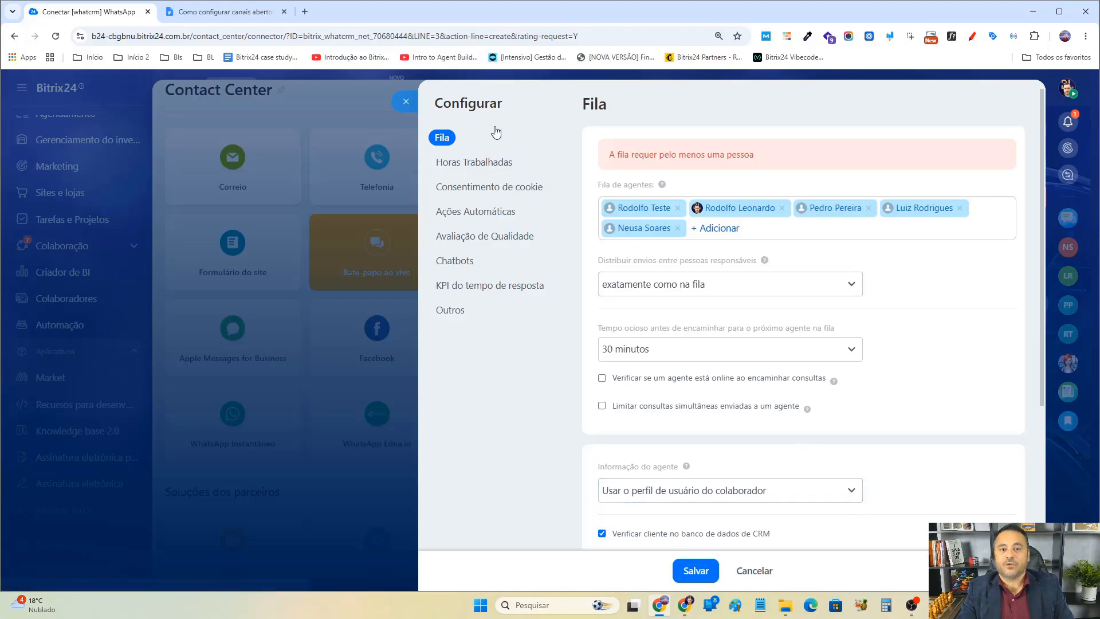
Open the Horas Trabalhadas section and save the open channel configuration.
click(503, 166)
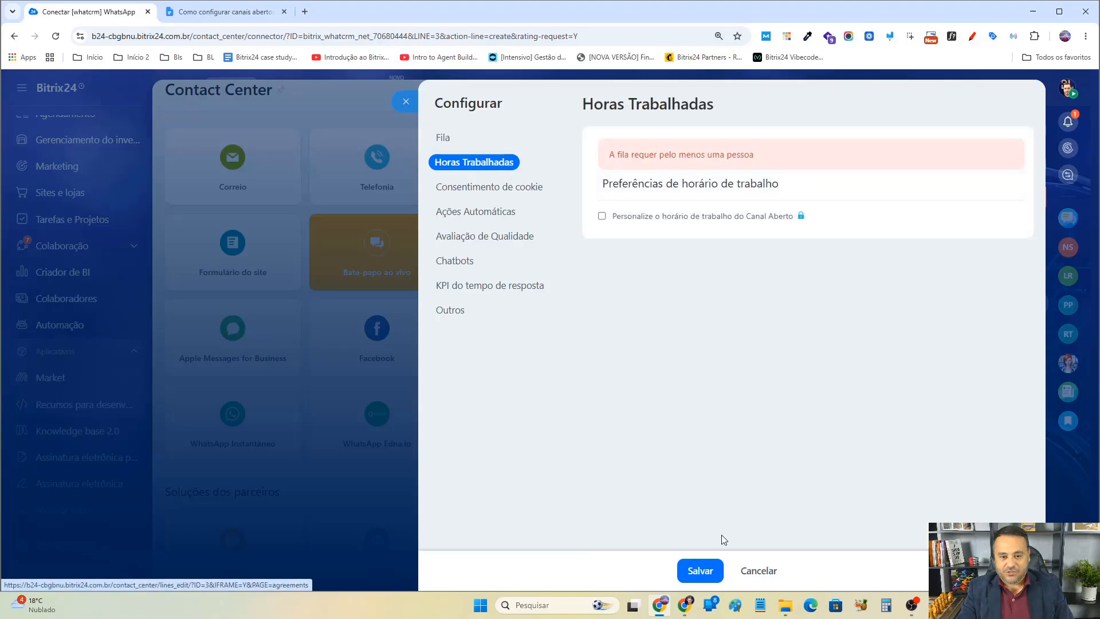
click(704, 580)
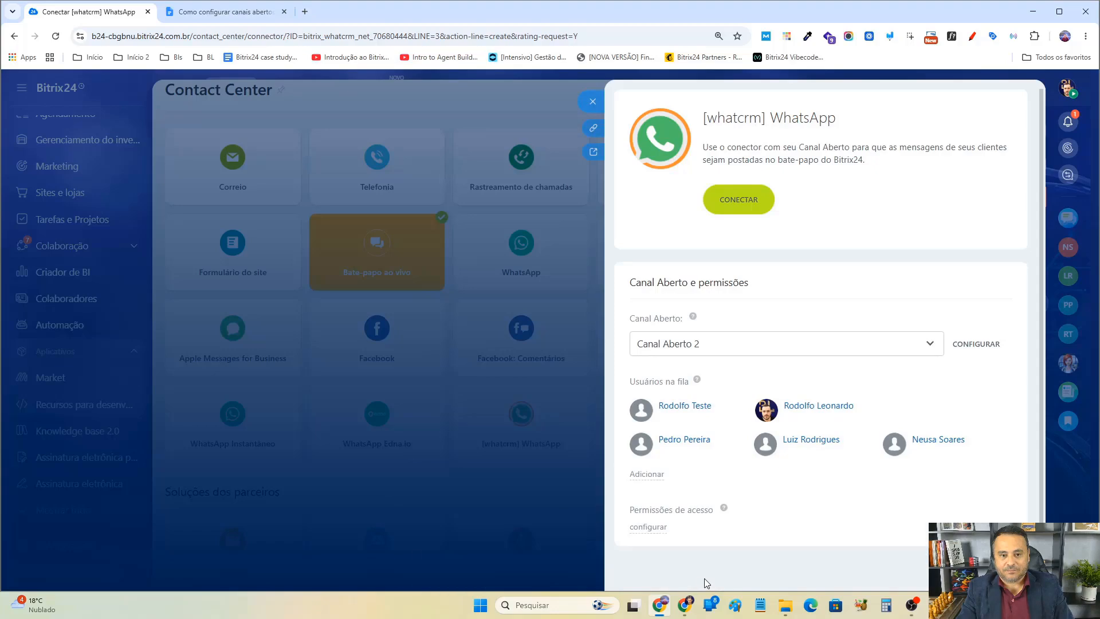
Reopen the channel configuration and remove the last three agents from the agent queue, keeping the first two.
click(980, 345)
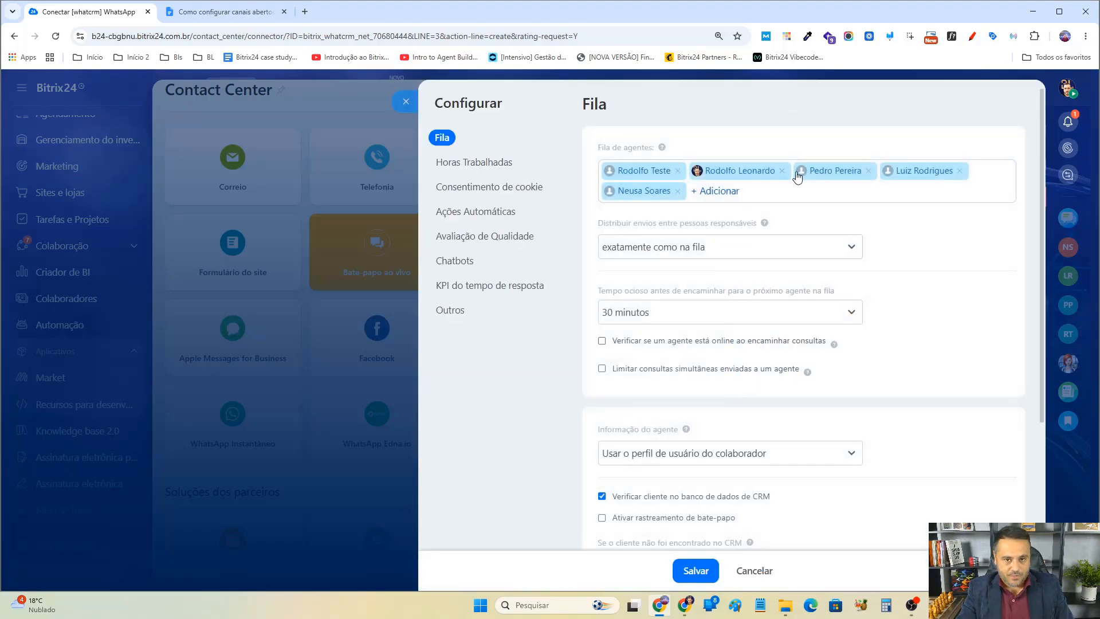
click(868, 170)
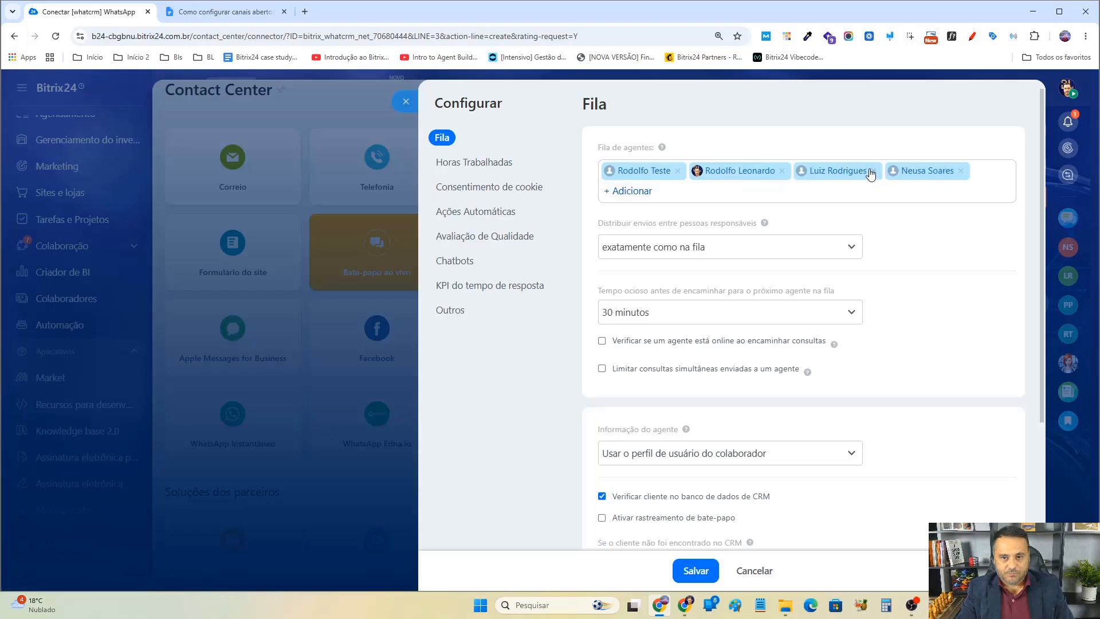
click(872, 171)
click(871, 170)
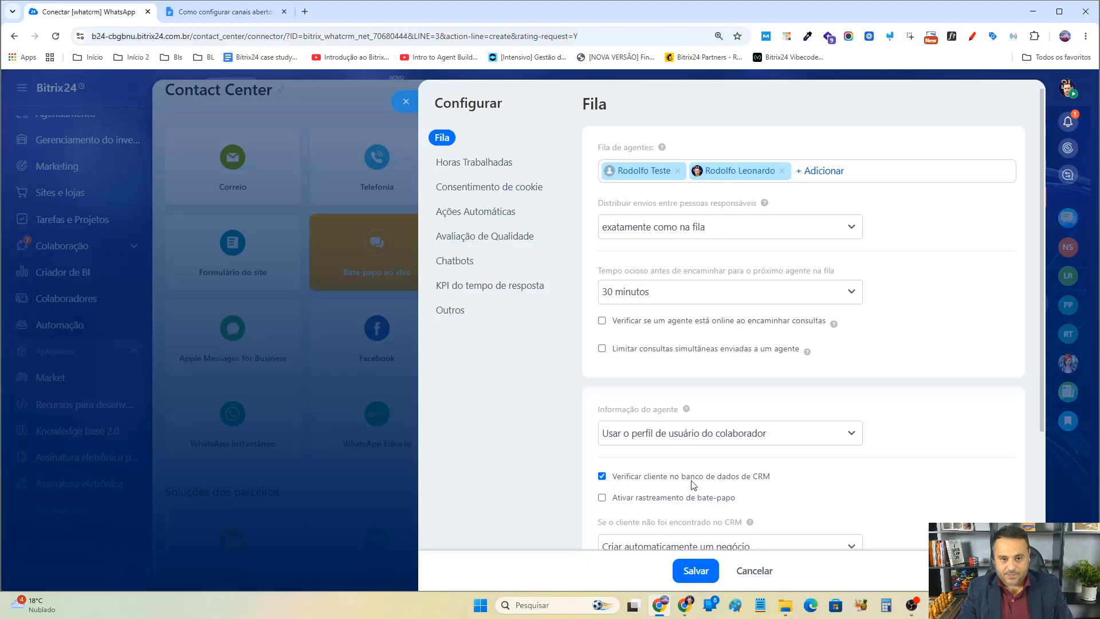
Enable Personalize o horário de trabalho do Canal Aberto in Horas Trabalhadas and view its upgrade information.
click(473, 166)
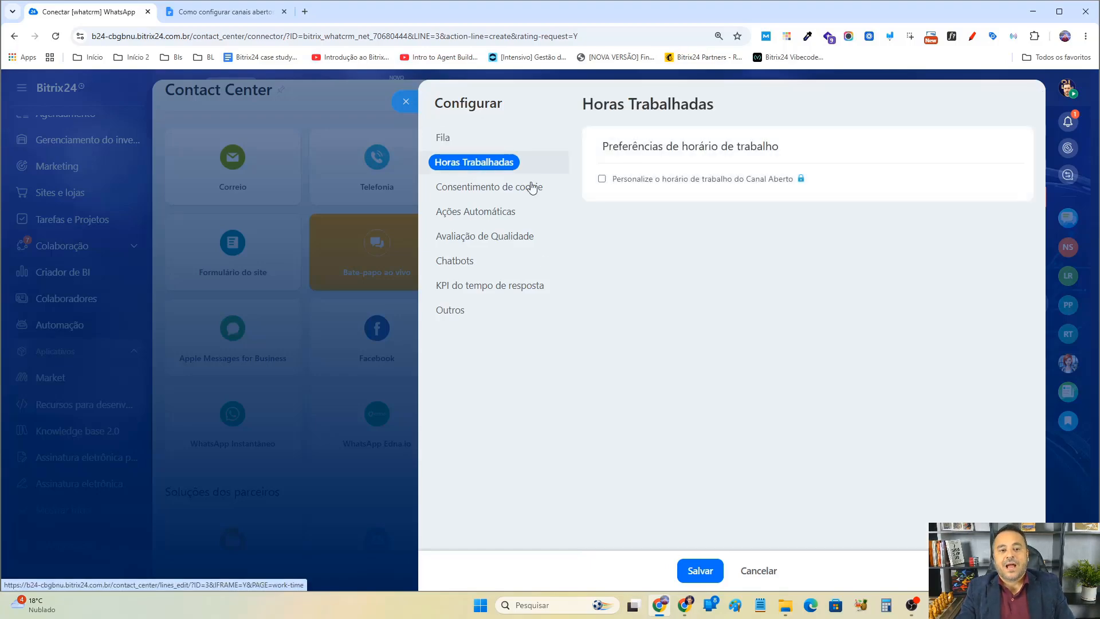
click(601, 178)
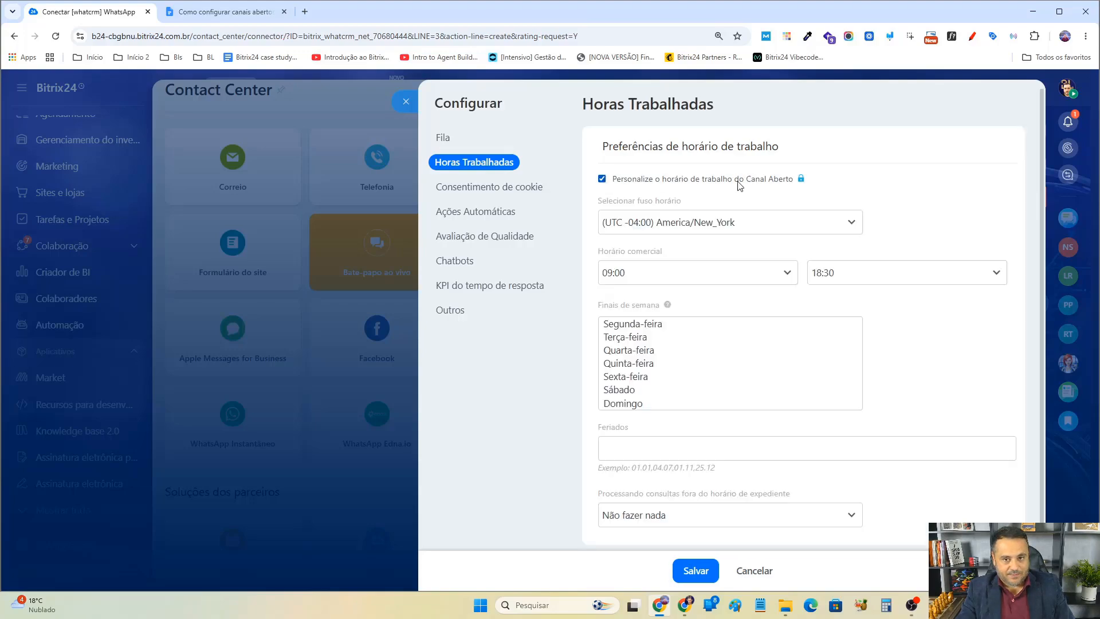
click(802, 178)
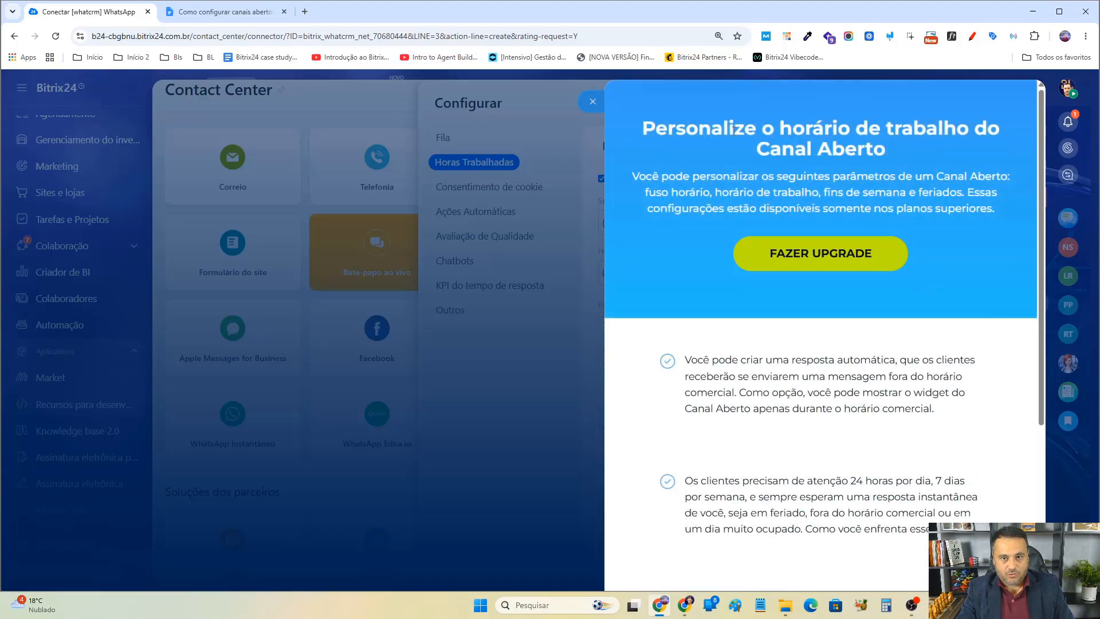
scroll(854, 226, down, 4)
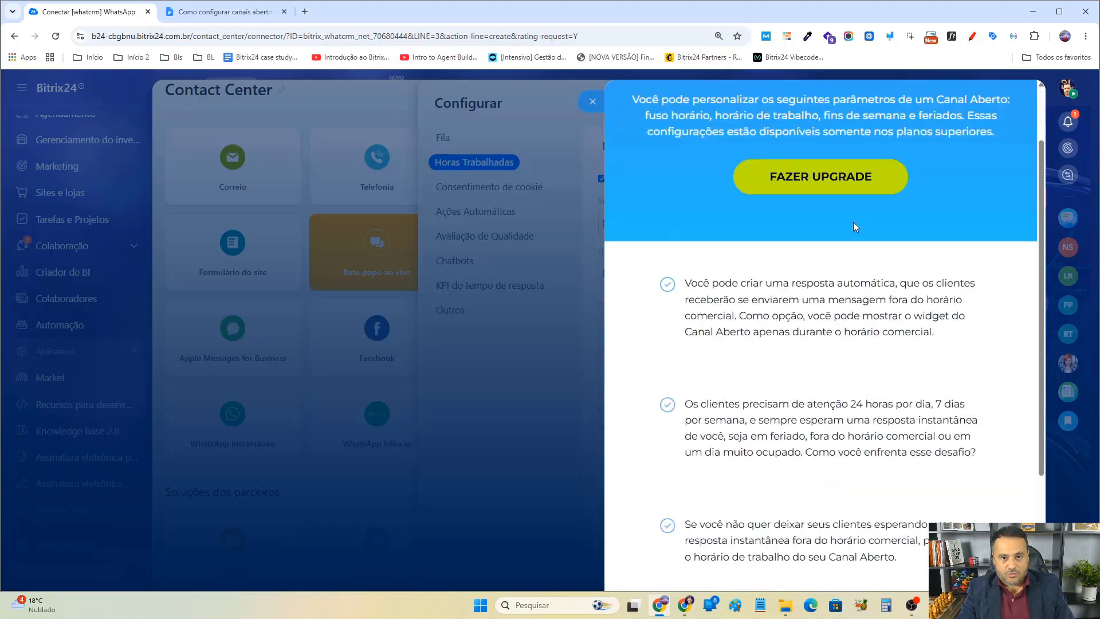
scroll(854, 226, up, 4)
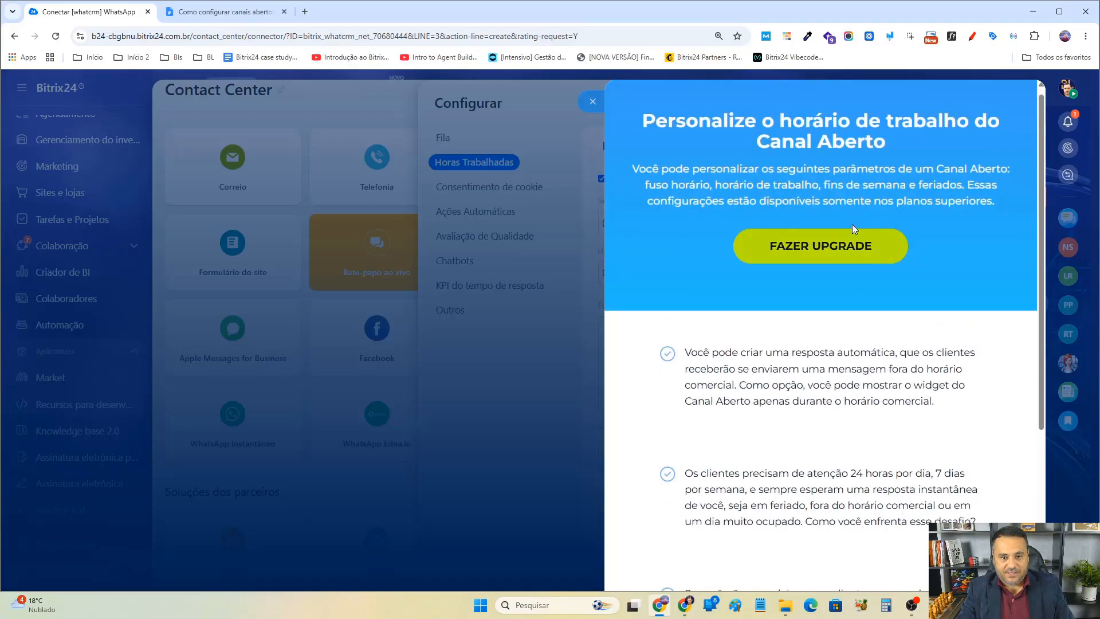
click(594, 103)
Set the time zone to (UTC -03:00) America/Sao_Paulo.
click(707, 223)
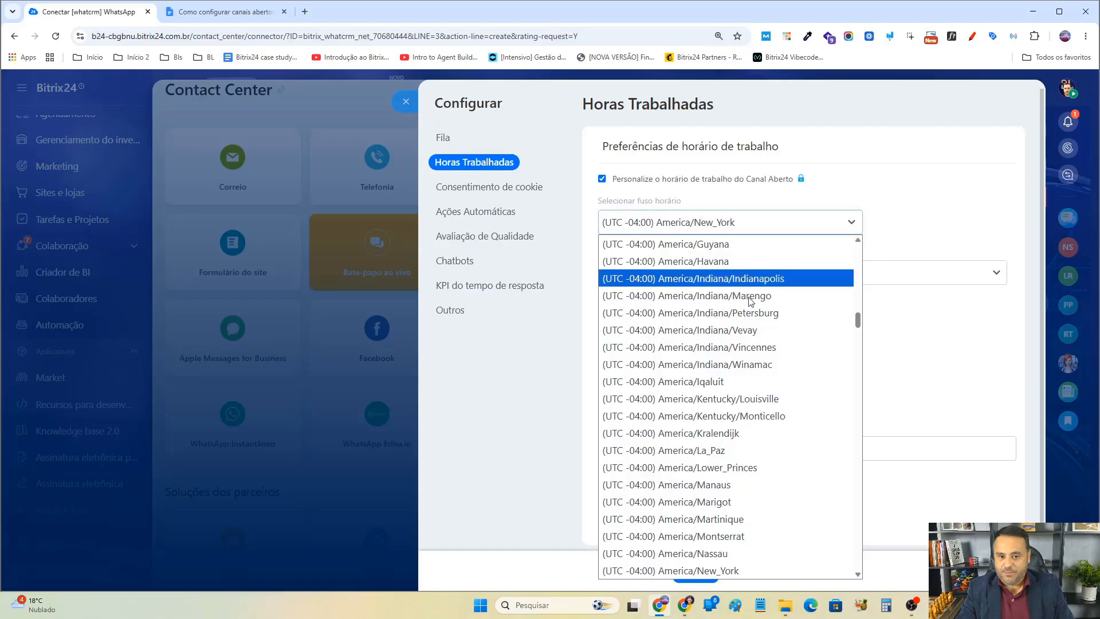
scroll(739, 361, down, 8)
scroll(738, 361, down, 10)
scroll(738, 361, up, 8)
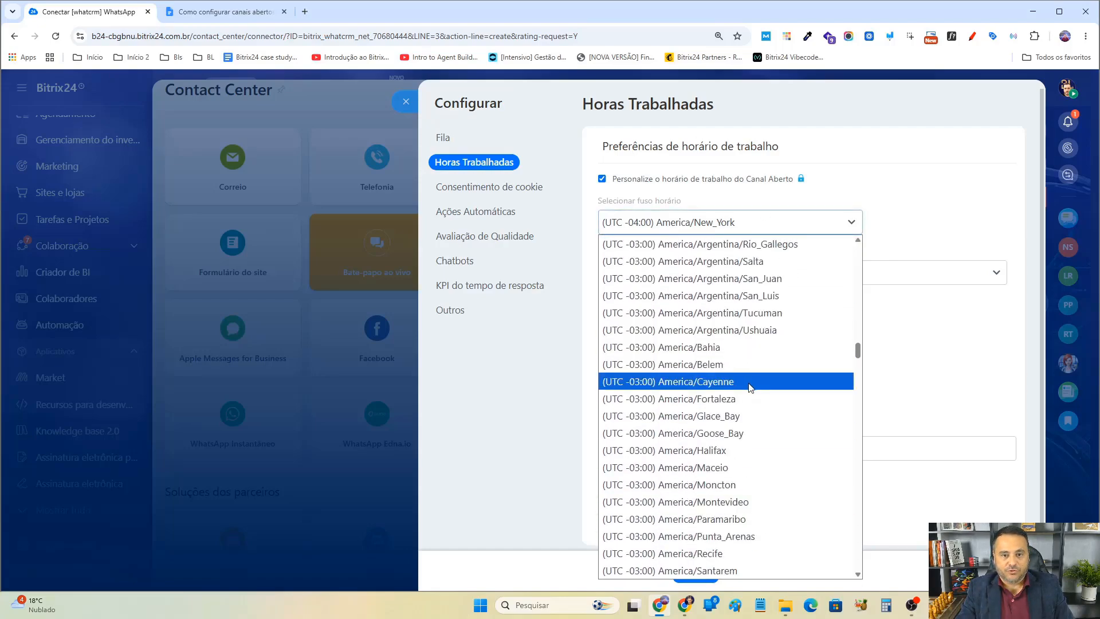
scroll(768, 388, up, 4)
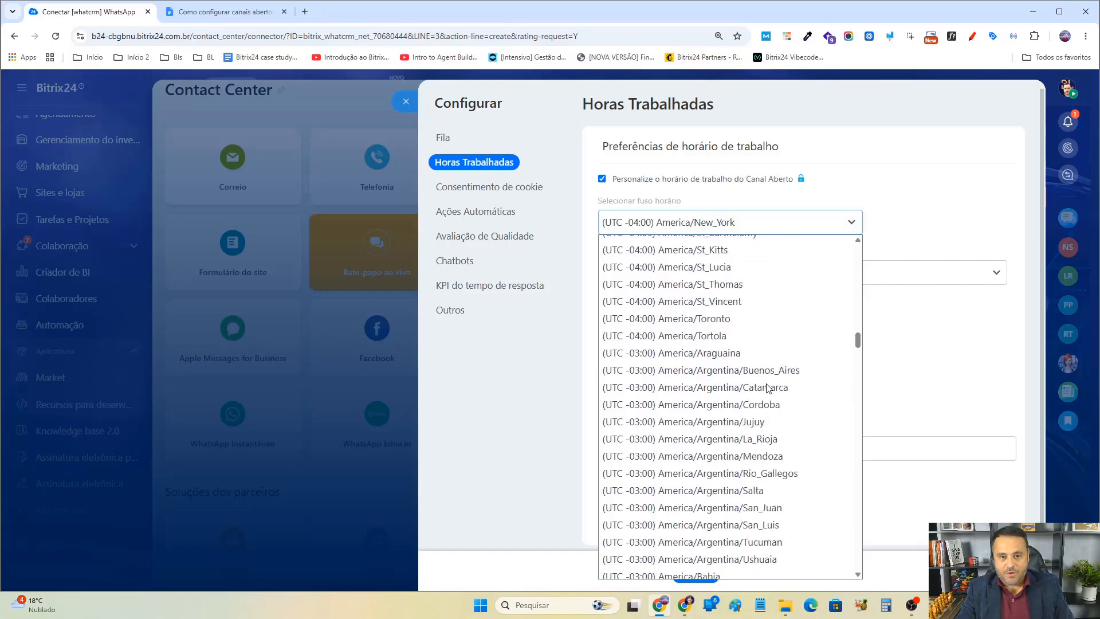
scroll(767, 386, down, 8)
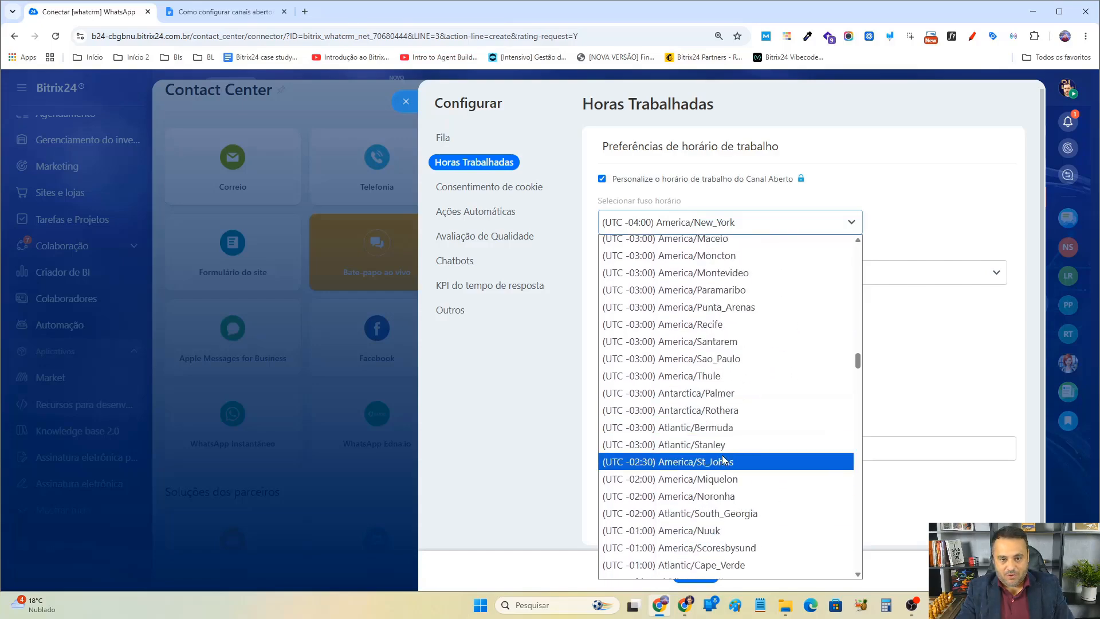
scroll(721, 487, down, 2)
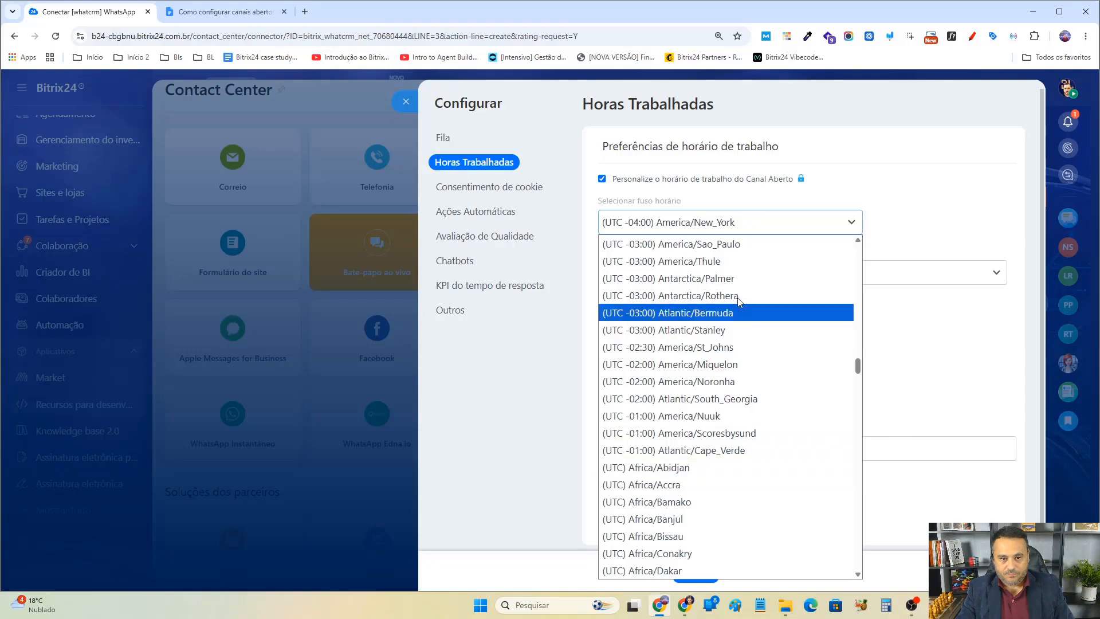
click(735, 244)
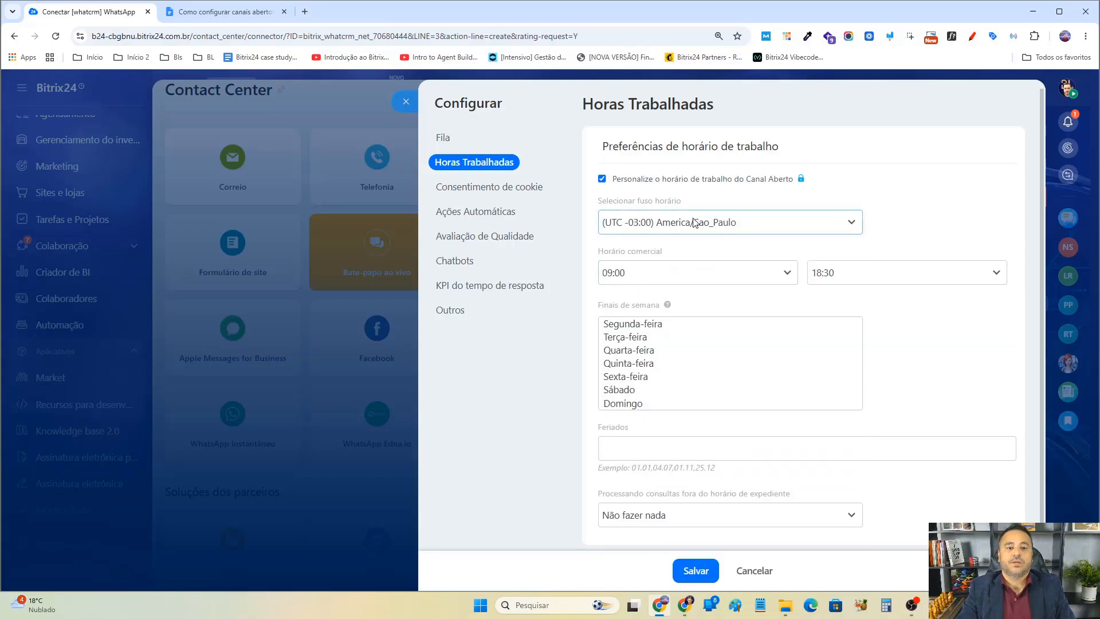
Set the business hours from 08:00 to 18:00.
click(716, 273)
click(666, 551)
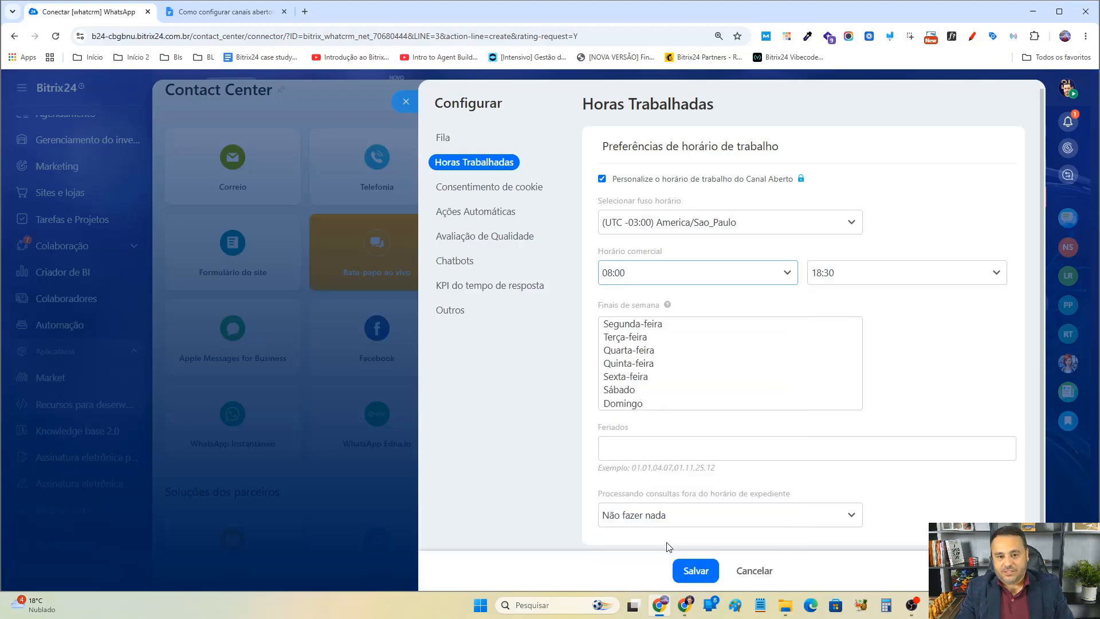
click(934, 276)
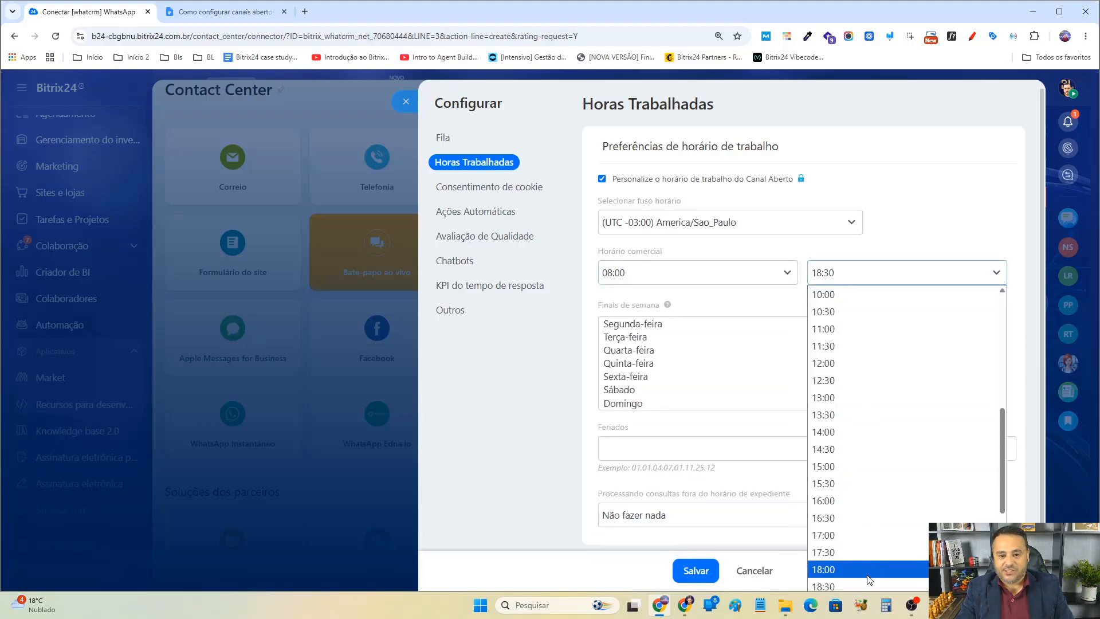
click(911, 573)
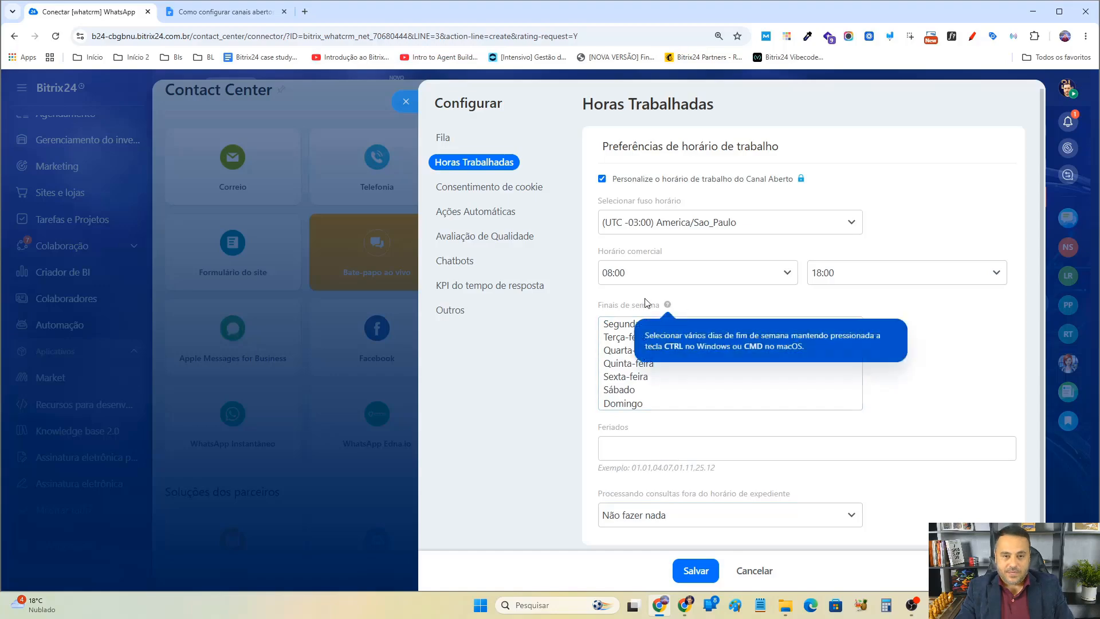
Select Sábado and Domingo as the weekend days.
drag(615, 306, 656, 305)
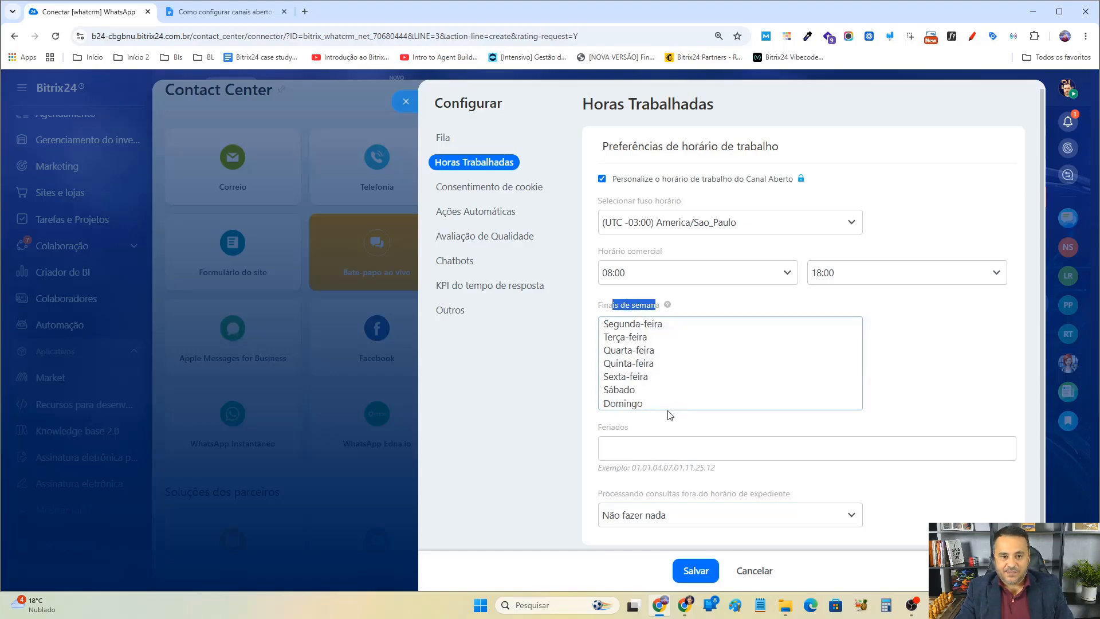
drag(635, 391, 635, 398)
scroll(929, 424, down, 1)
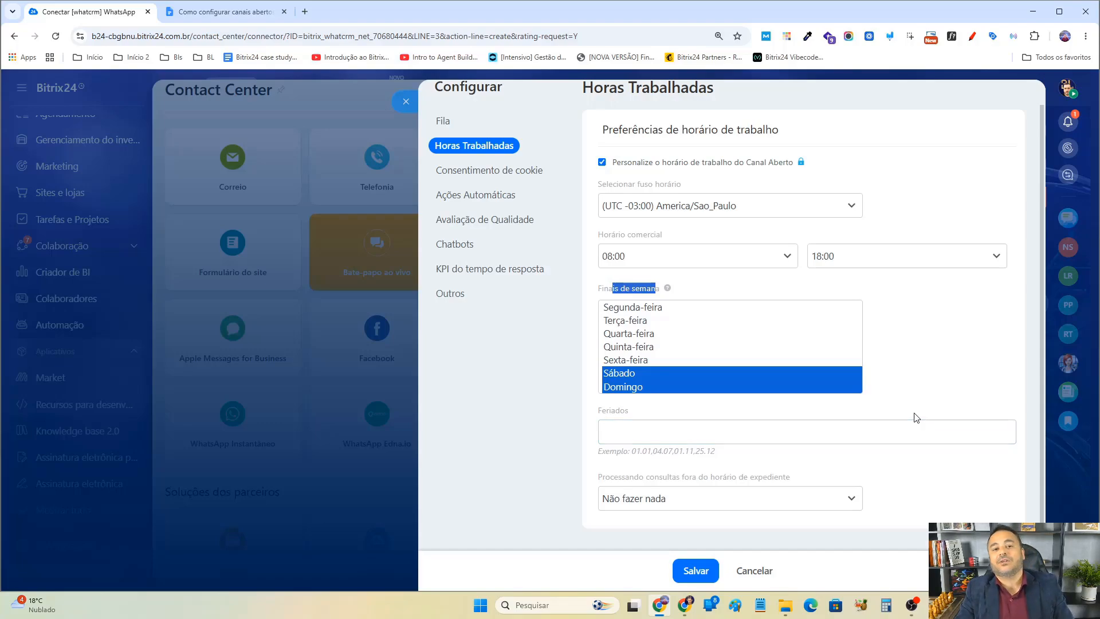
click(638, 376)
drag(657, 311, 657, 323)
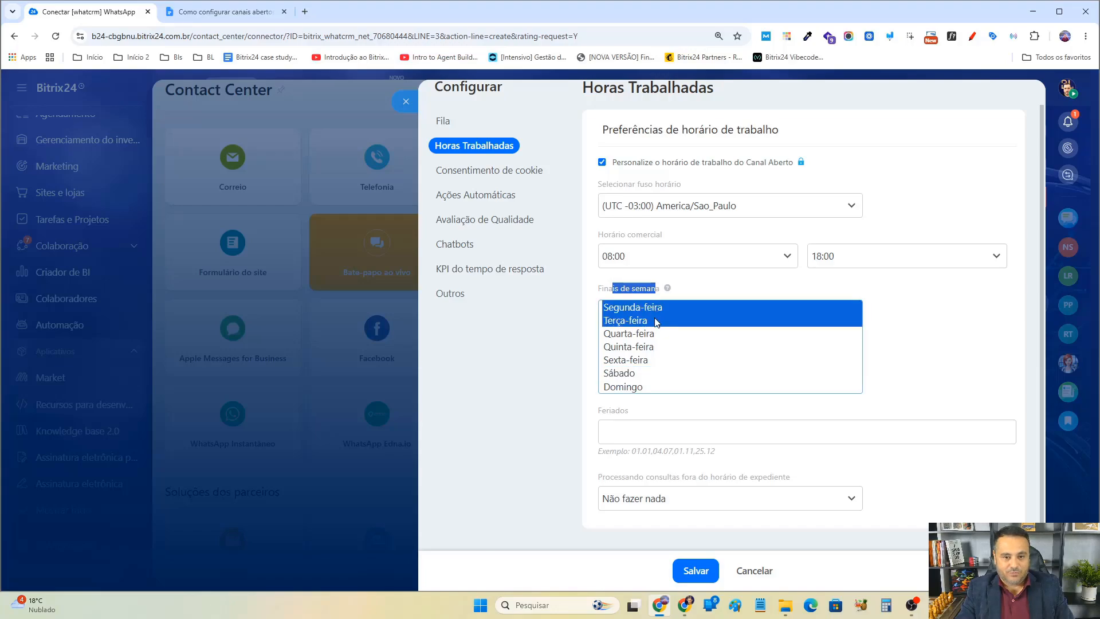
click(633, 388)
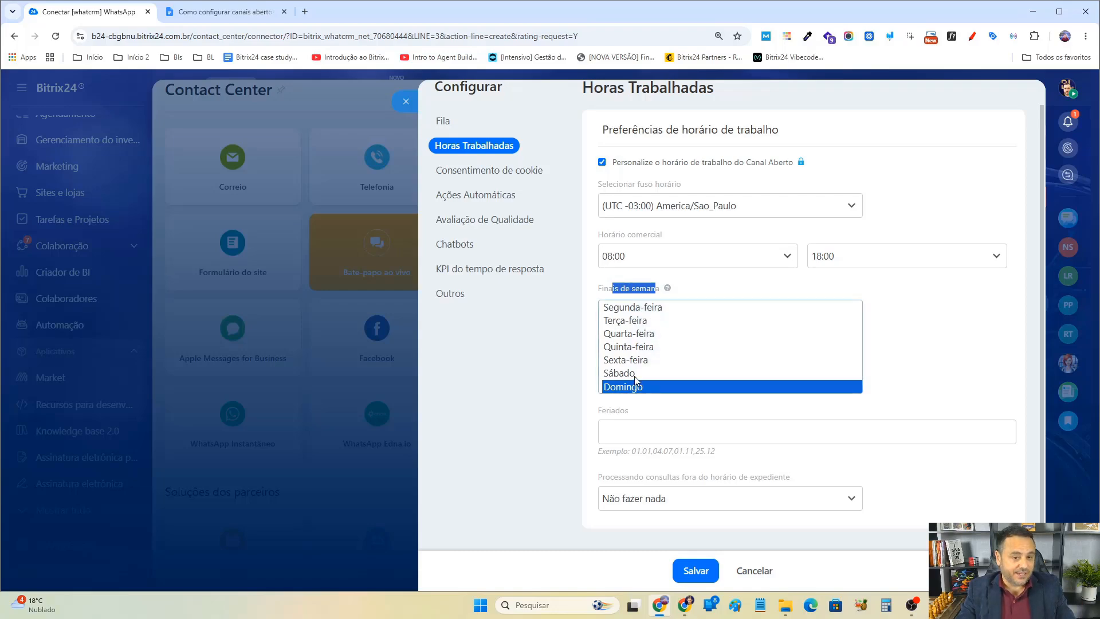
key(shift+Up)
click(901, 366)
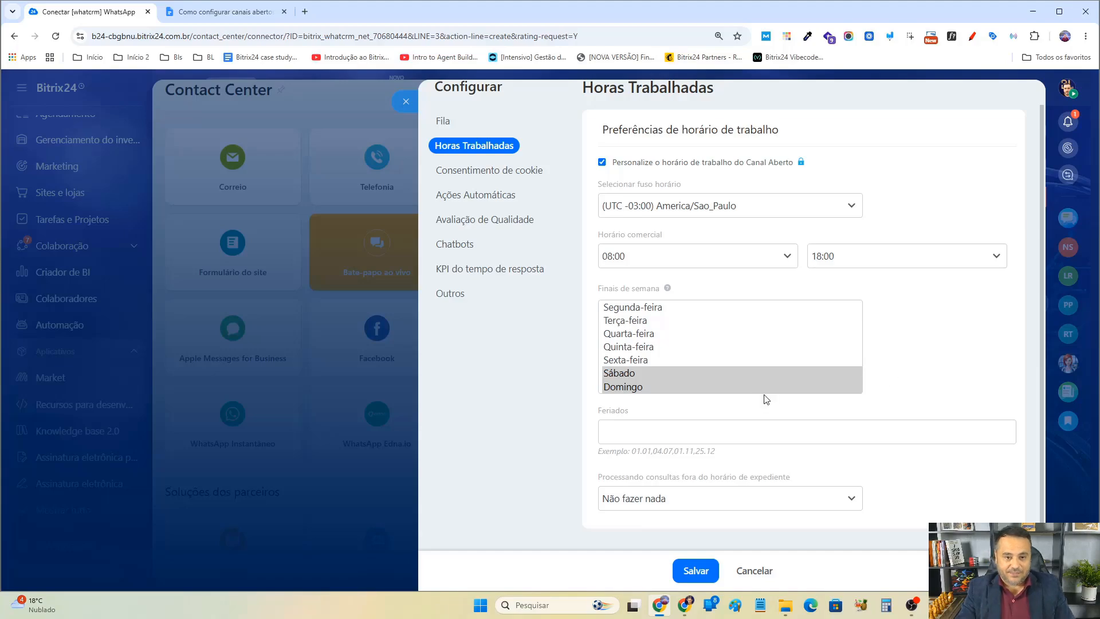
Enter 25.12,01.01 as the holidays for the open channel's working hours.
click(651, 435)
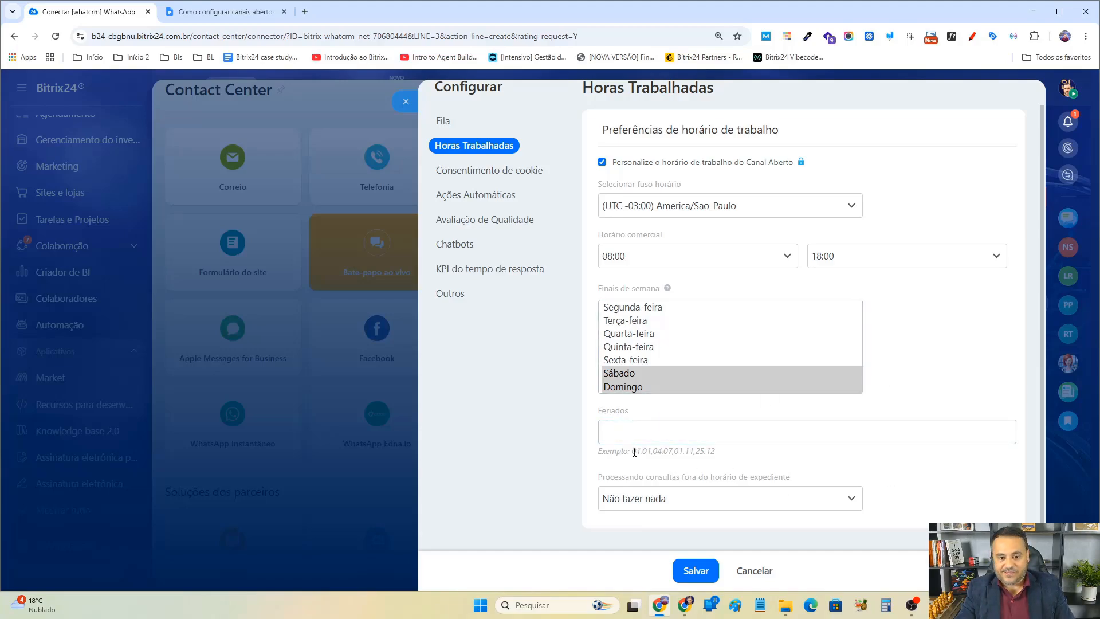
drag(636, 452, 649, 452)
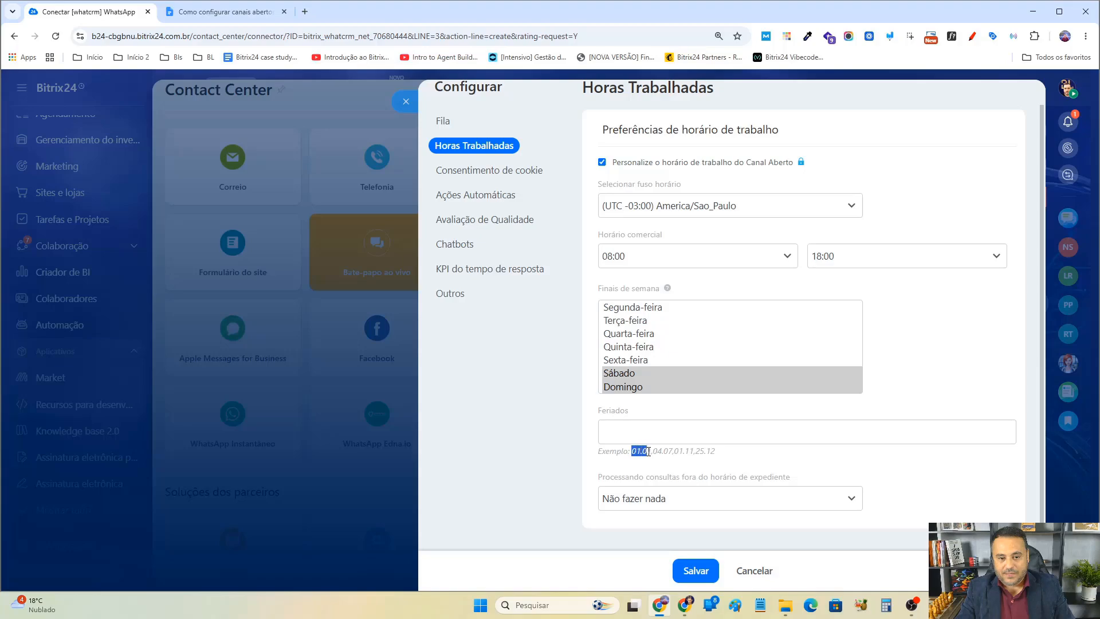
click(696, 452)
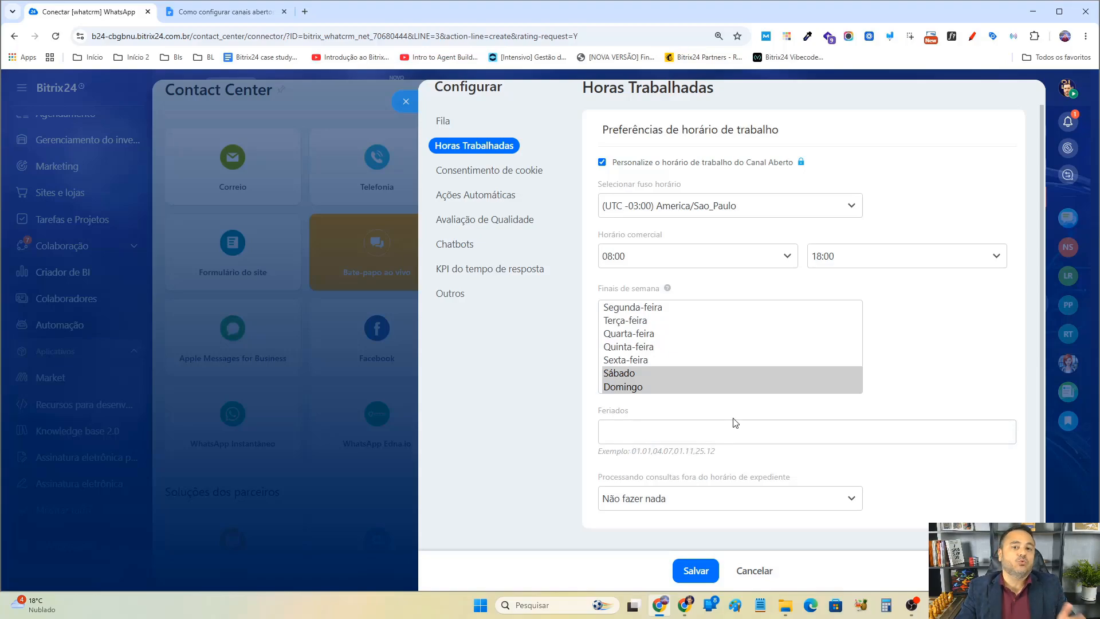
click(721, 434)
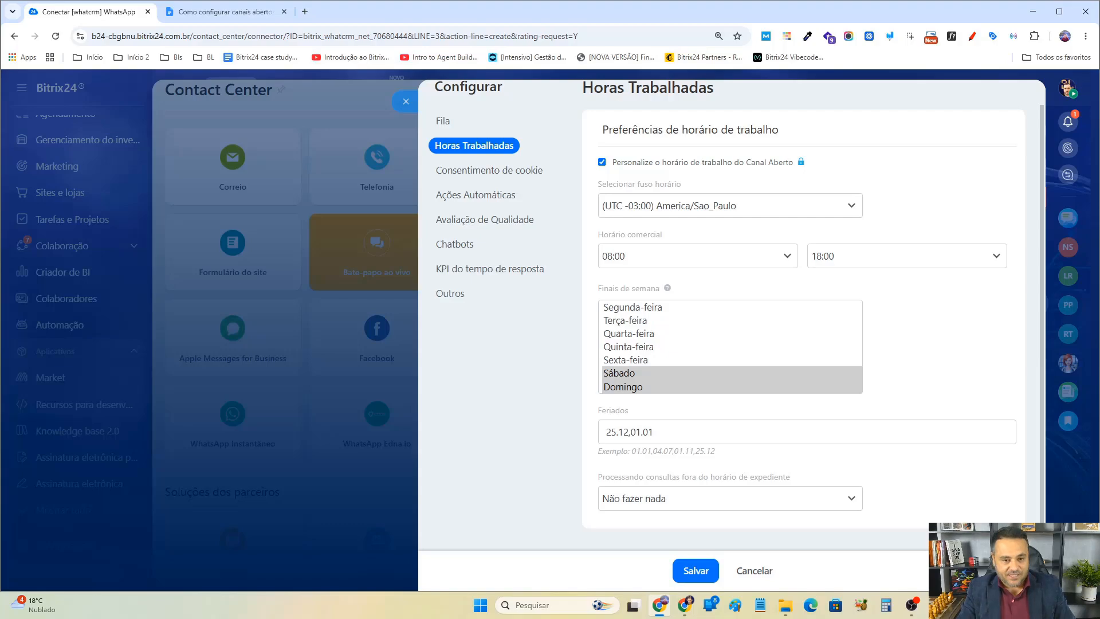
click(615, 438)
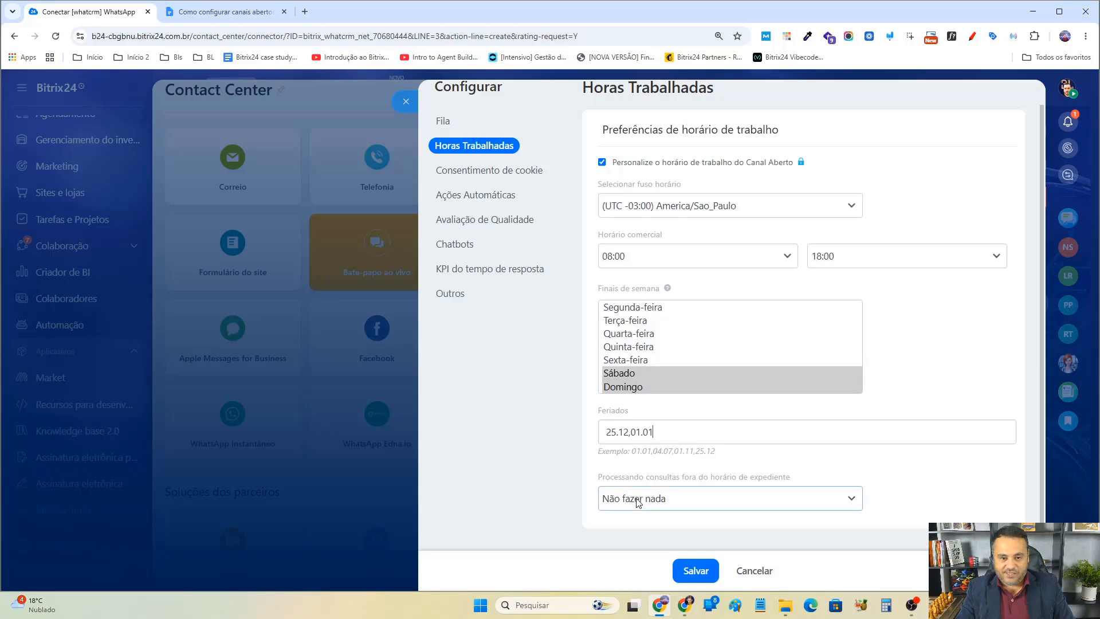
Set the handling of inquiries outside business hours to Enviar texto.
drag(622, 476, 804, 485)
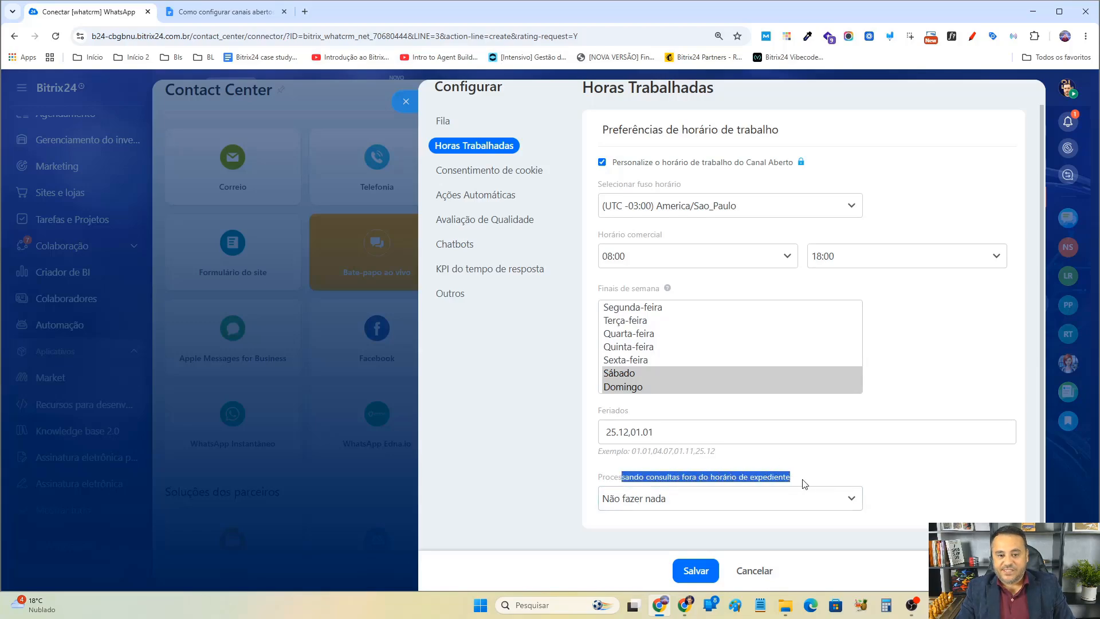
click(605, 478)
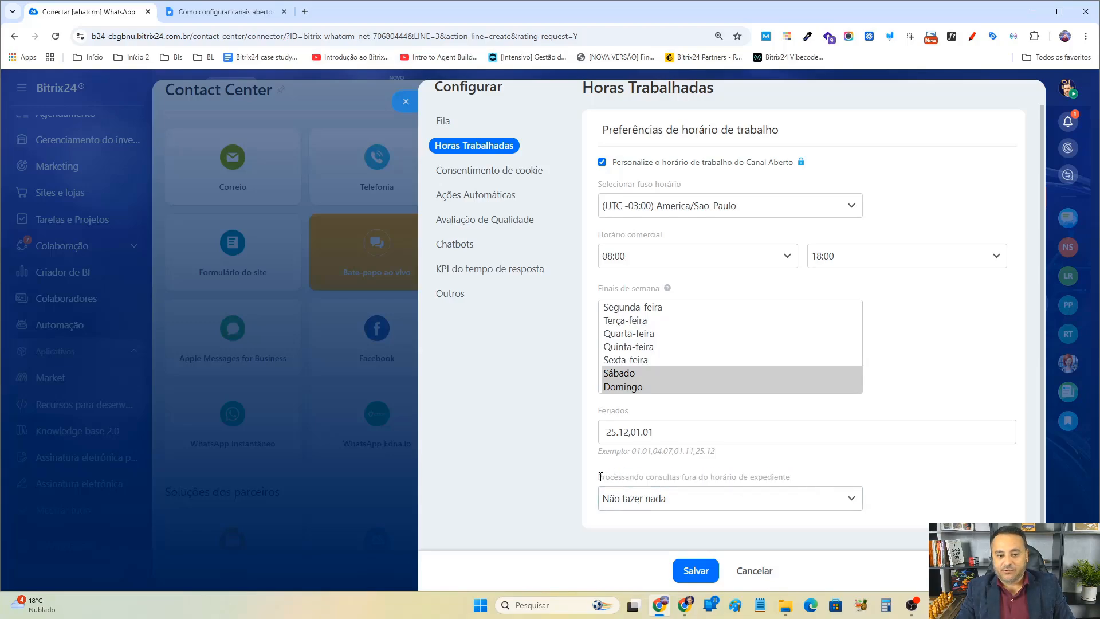
drag(599, 477, 793, 481)
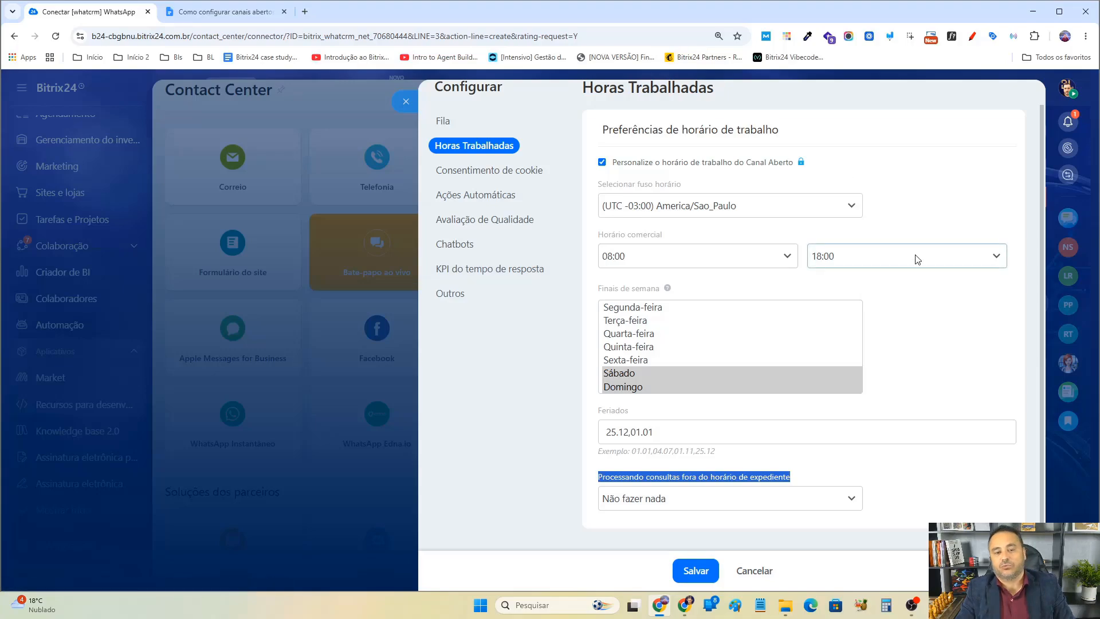
click(757, 508)
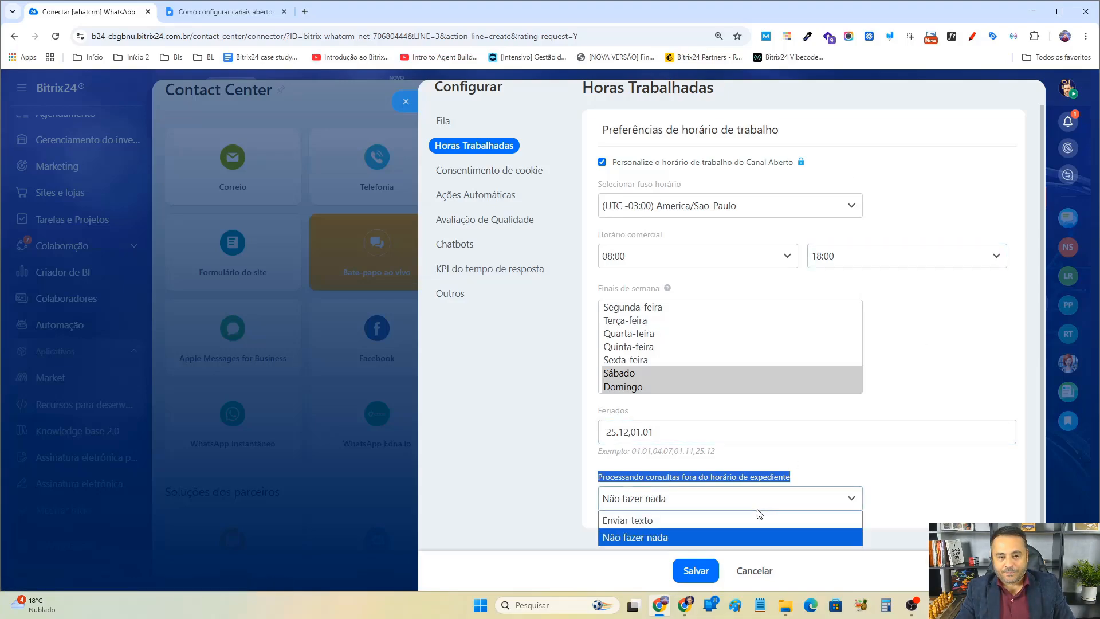
click(745, 520)
scroll(893, 428, down, 2)
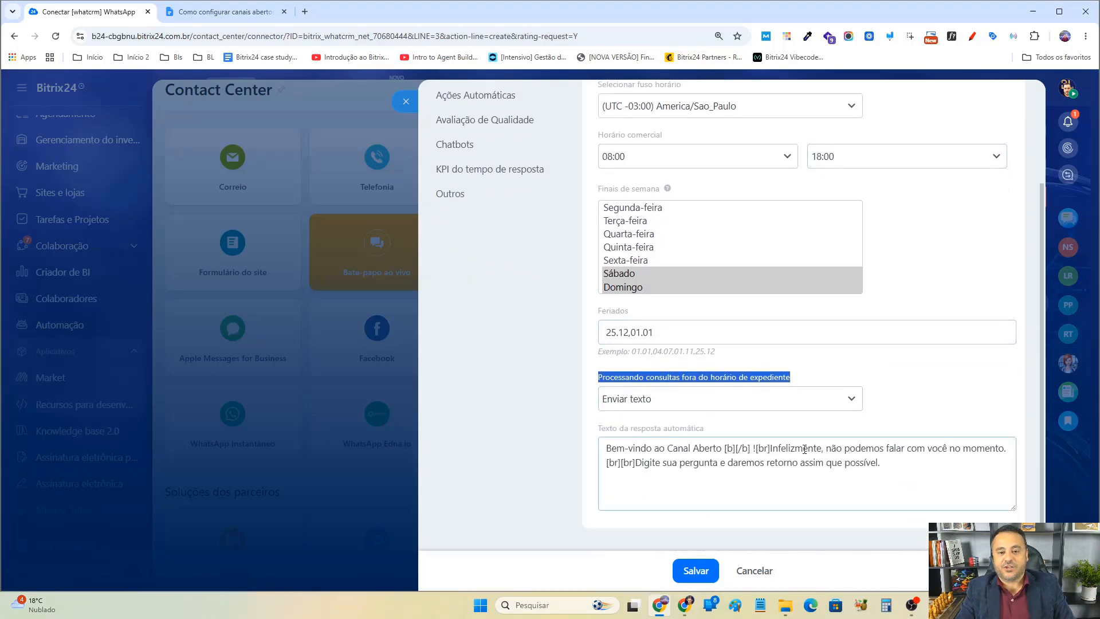
Review the automatic reply text sent for out-of-hours inquiries and the available processing options.
scroll(804, 449, up, 2)
scroll(745, 450, down, 2)
drag(611, 449, 903, 470)
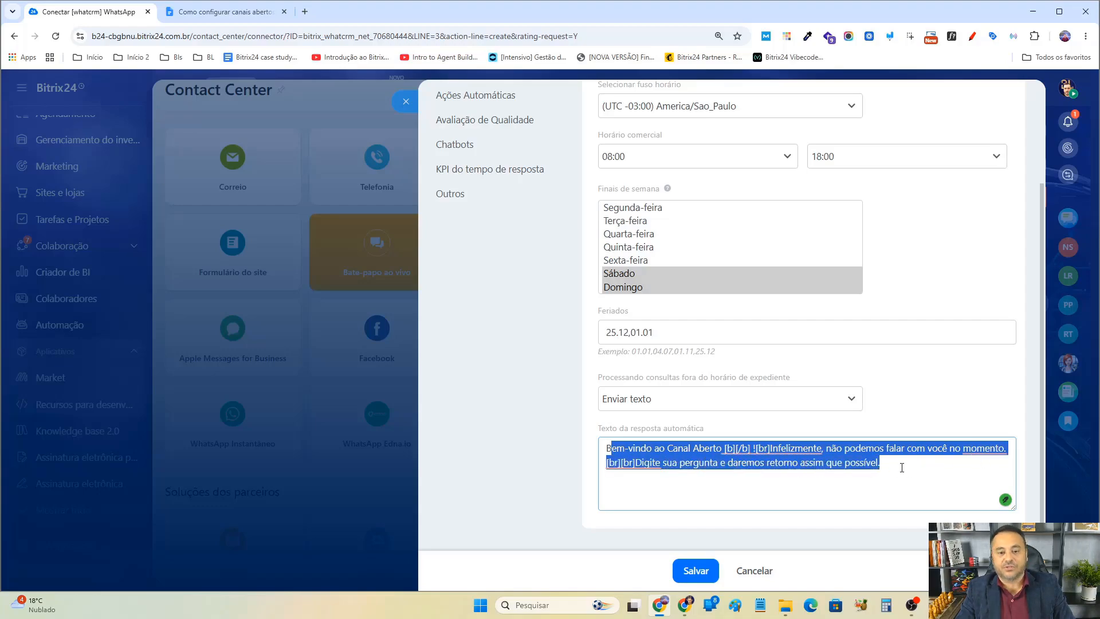
click(785, 474)
mouse_move(728, 447)
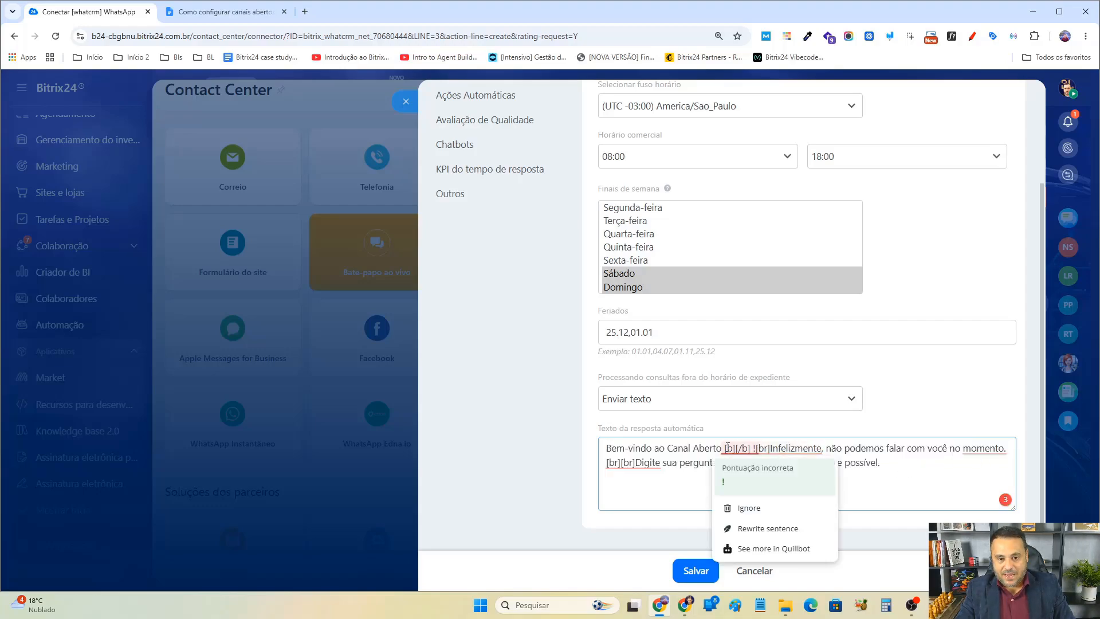
click(721, 450)
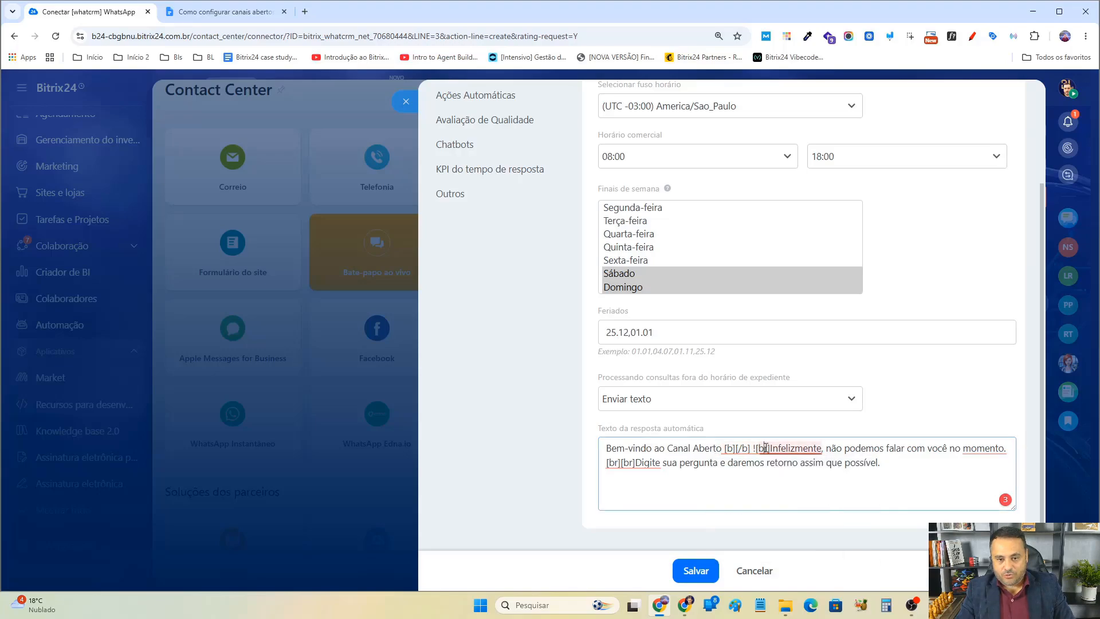
mouse_move(727, 448)
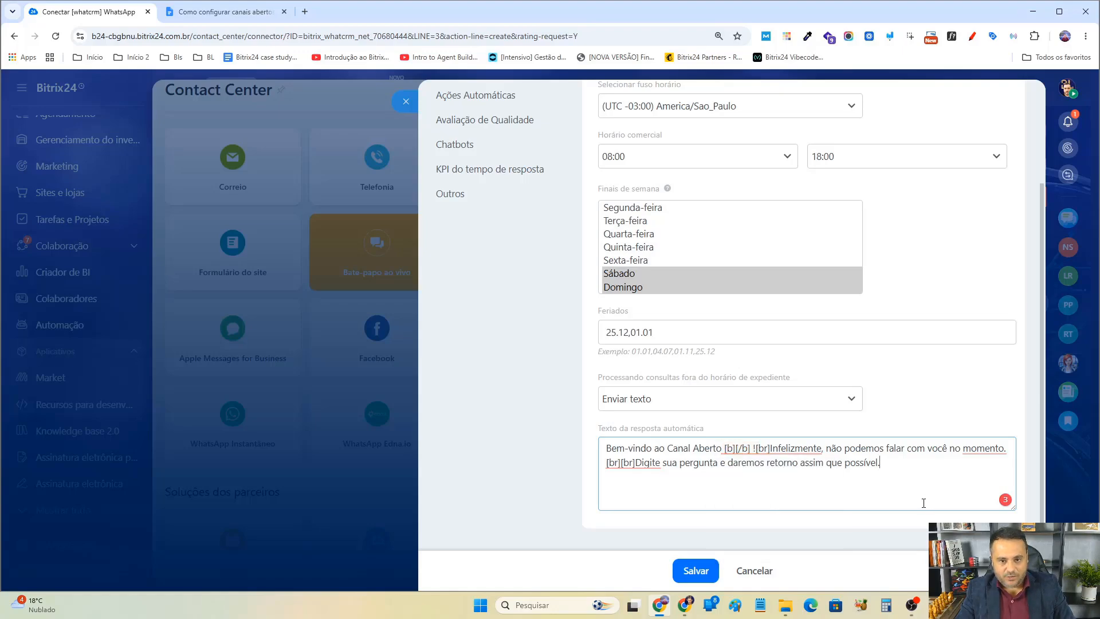
drag(908, 481, 585, 452)
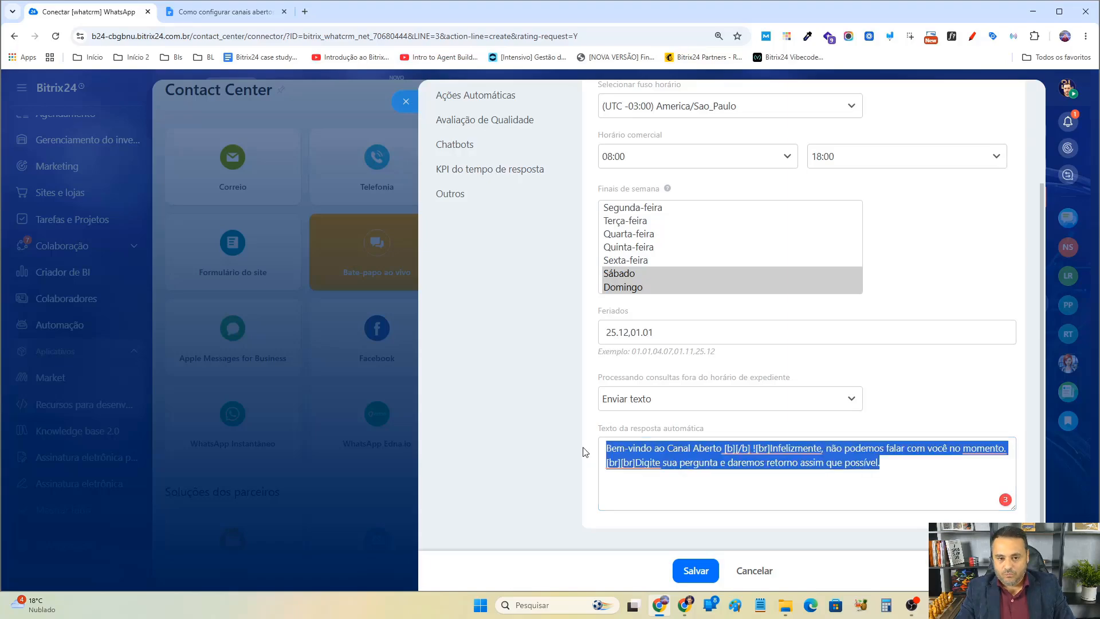
click(919, 478)
scroll(885, 437, up, 2)
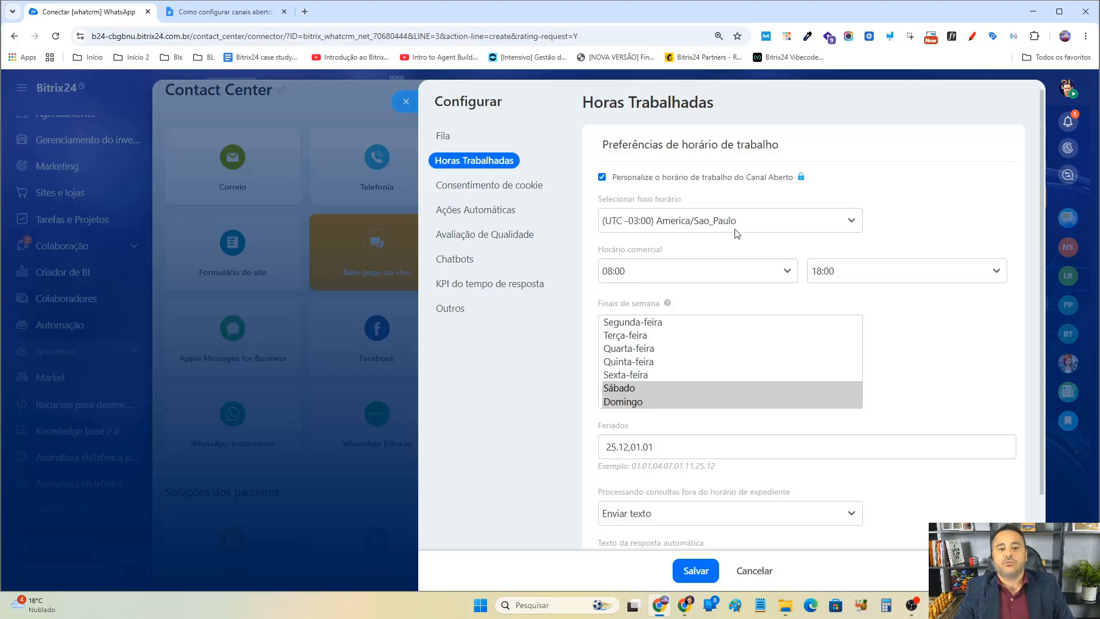
scroll(817, 463, down, 2)
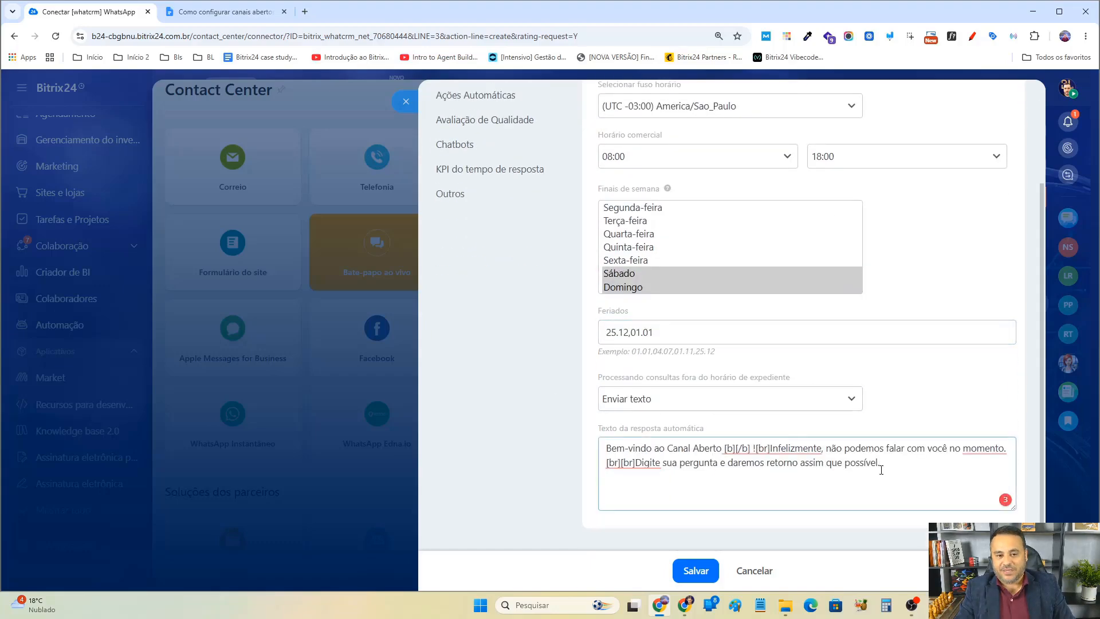
drag(881, 463, 677, 450)
click(689, 408)
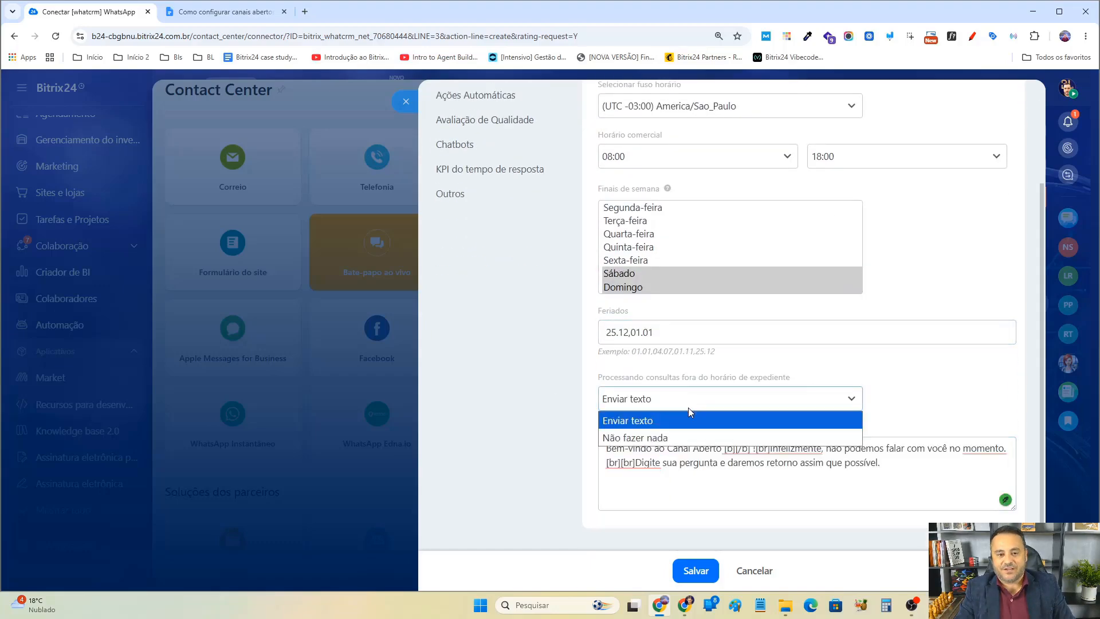
click(892, 307)
scroll(743, 171, up, 2)
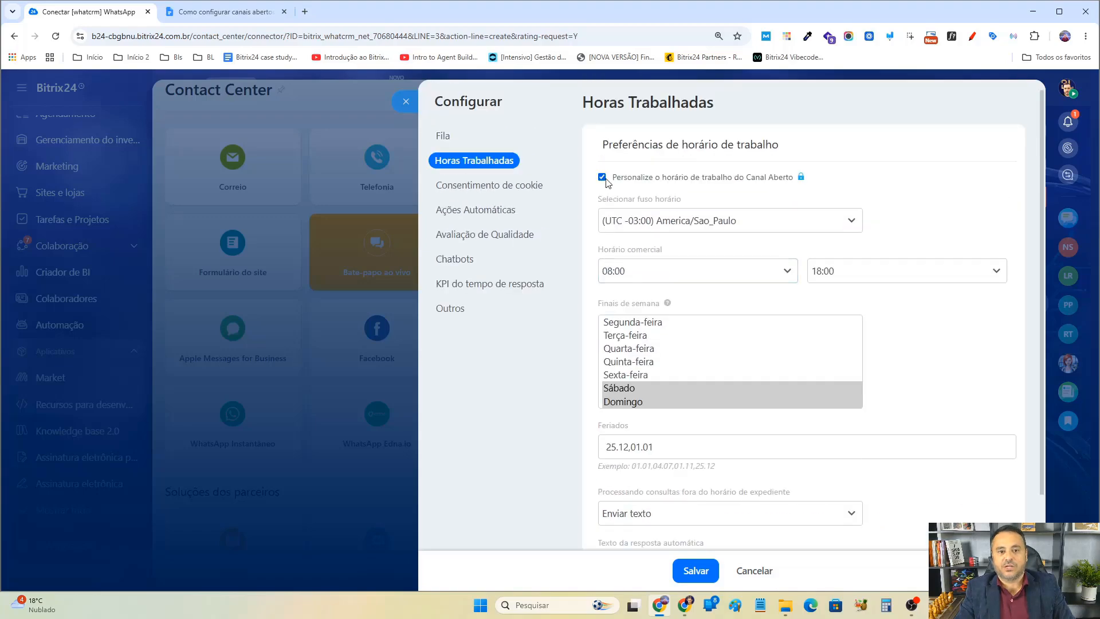
scroll(864, 346, down, 2)
scroll(862, 345, up, 2)
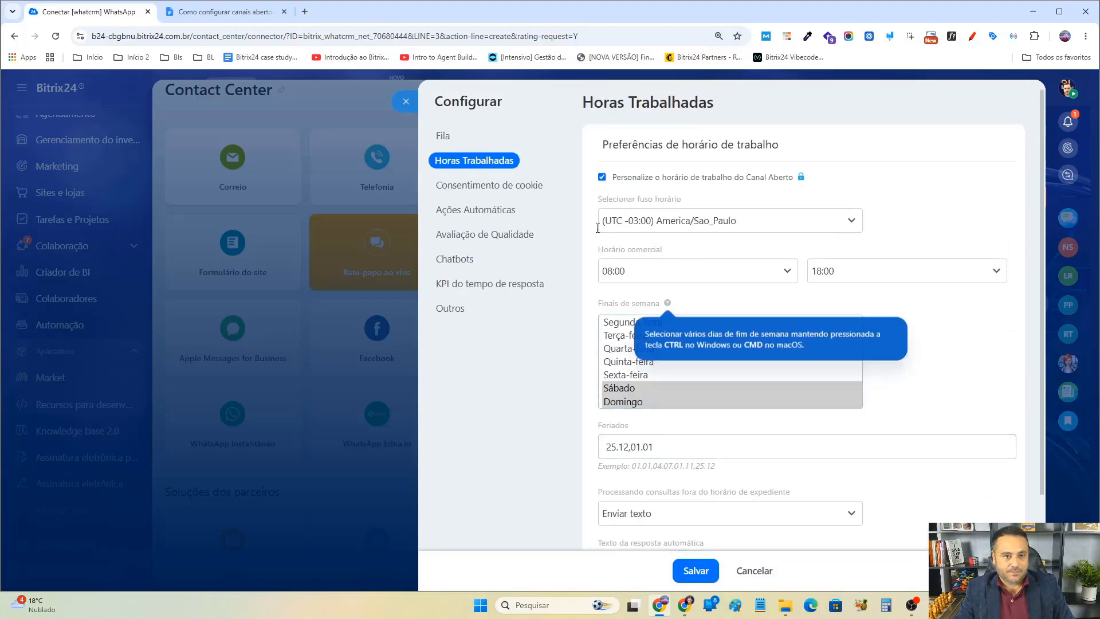
Try enabling the personal data collection notice under Consentimento de cookie and browse its consent selection list.
click(513, 187)
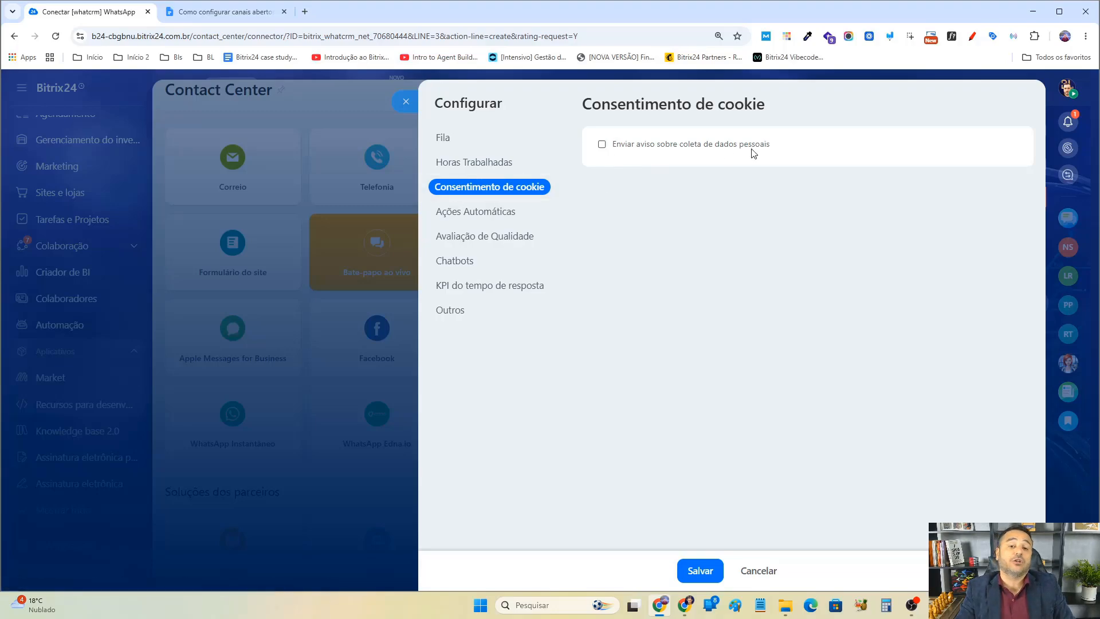
click(658, 146)
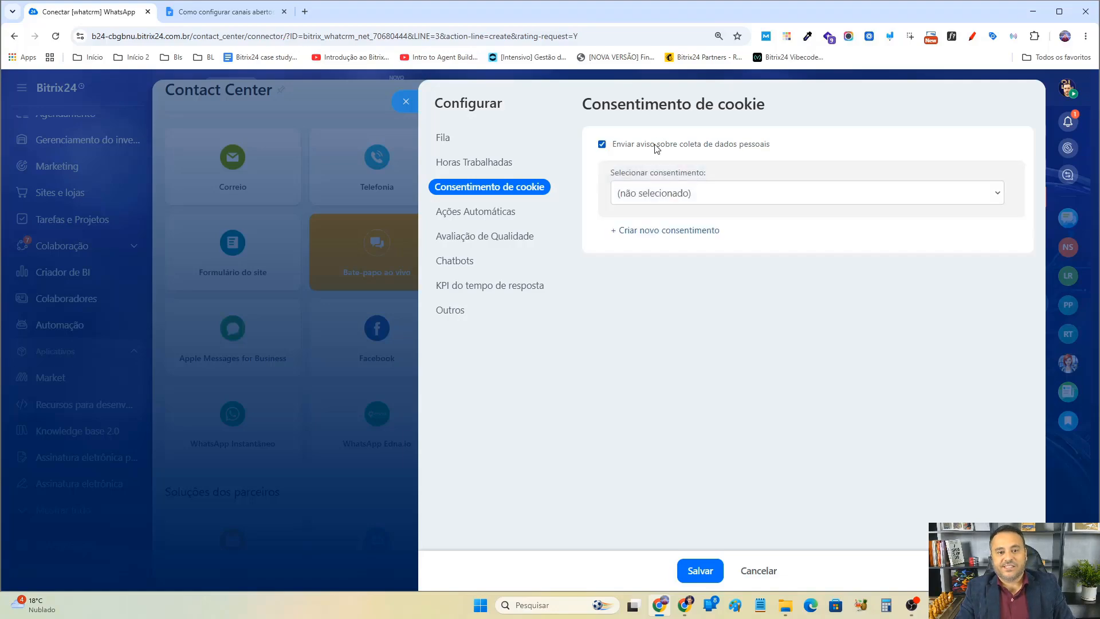
click(665, 195)
click(664, 194)
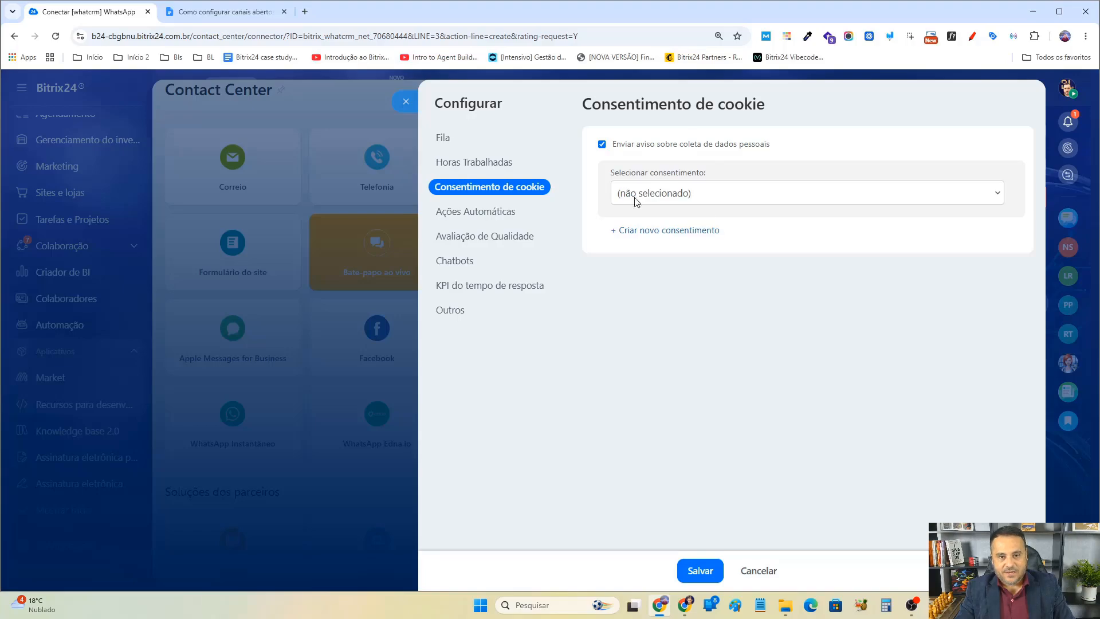
click(664, 196)
click(673, 202)
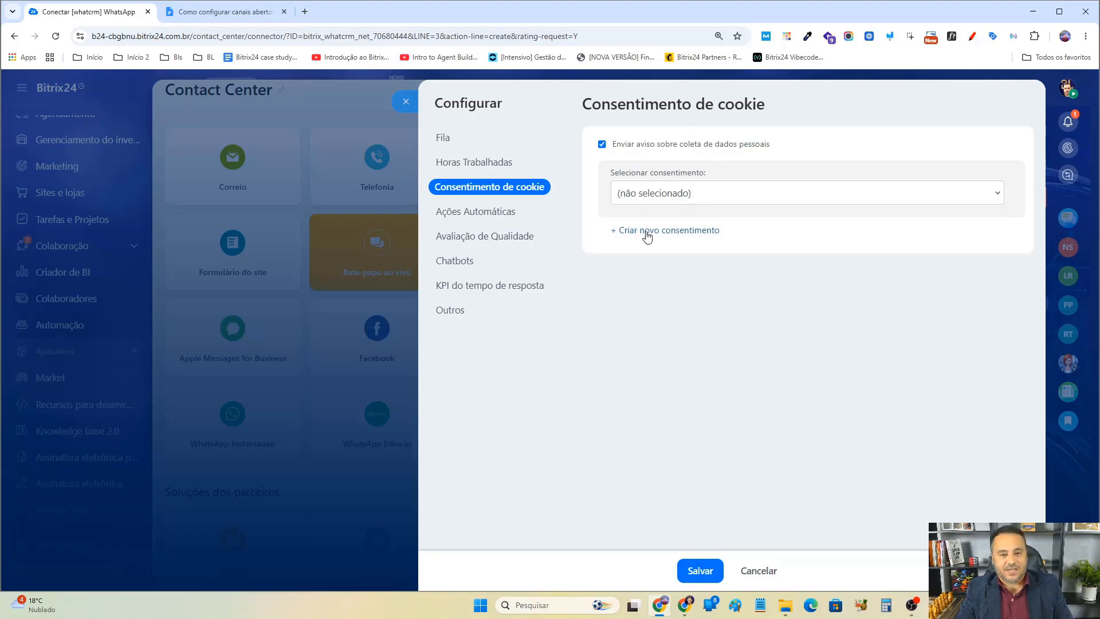
click(696, 198)
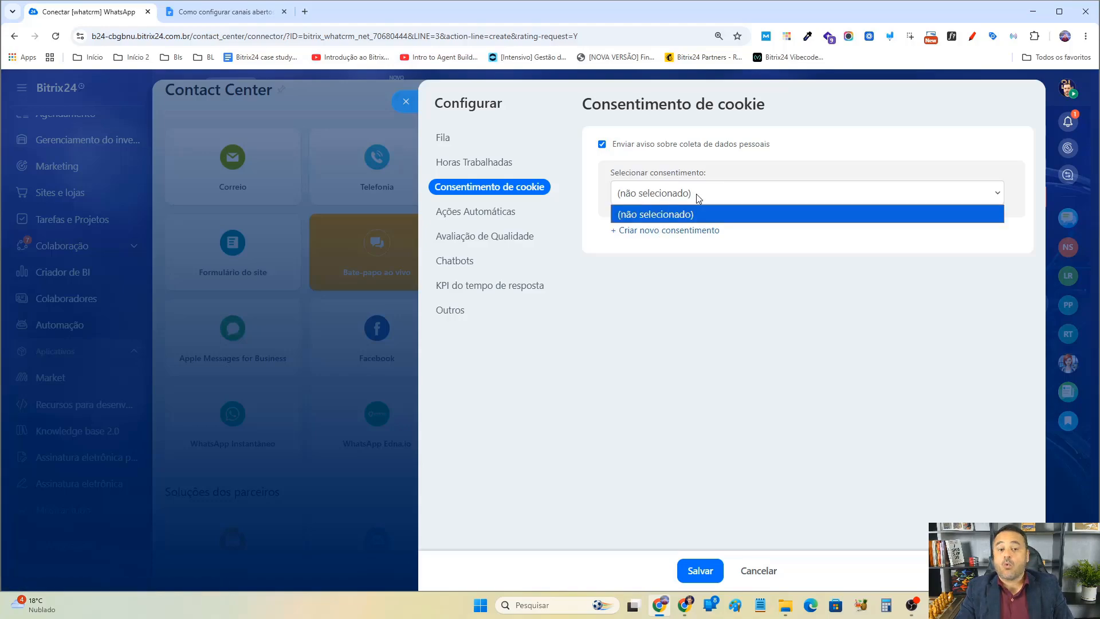
click(681, 148)
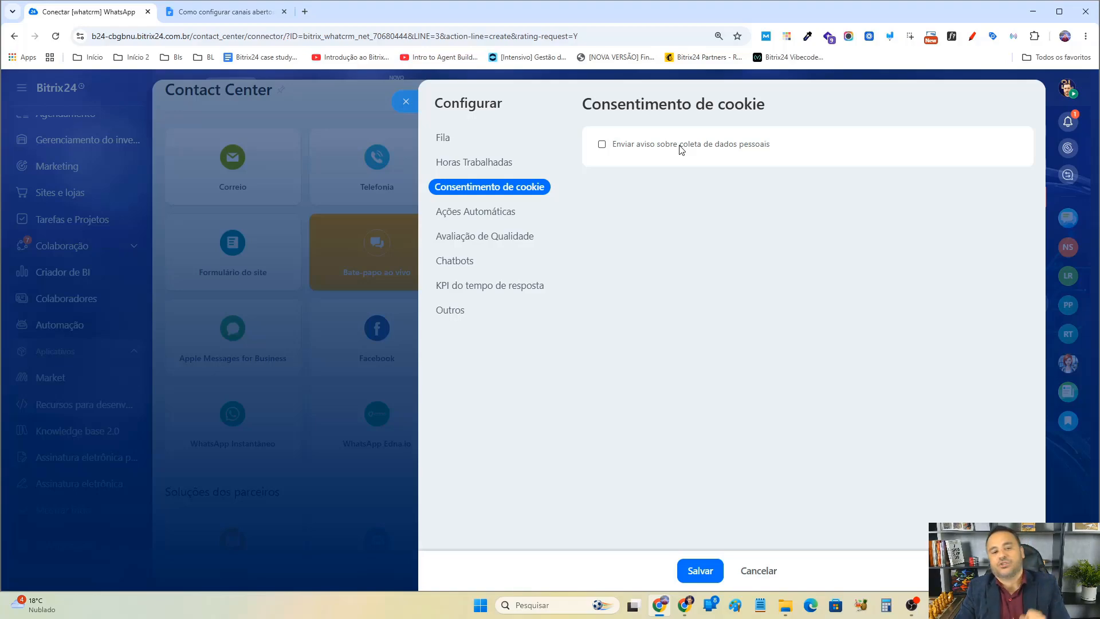
click(675, 148)
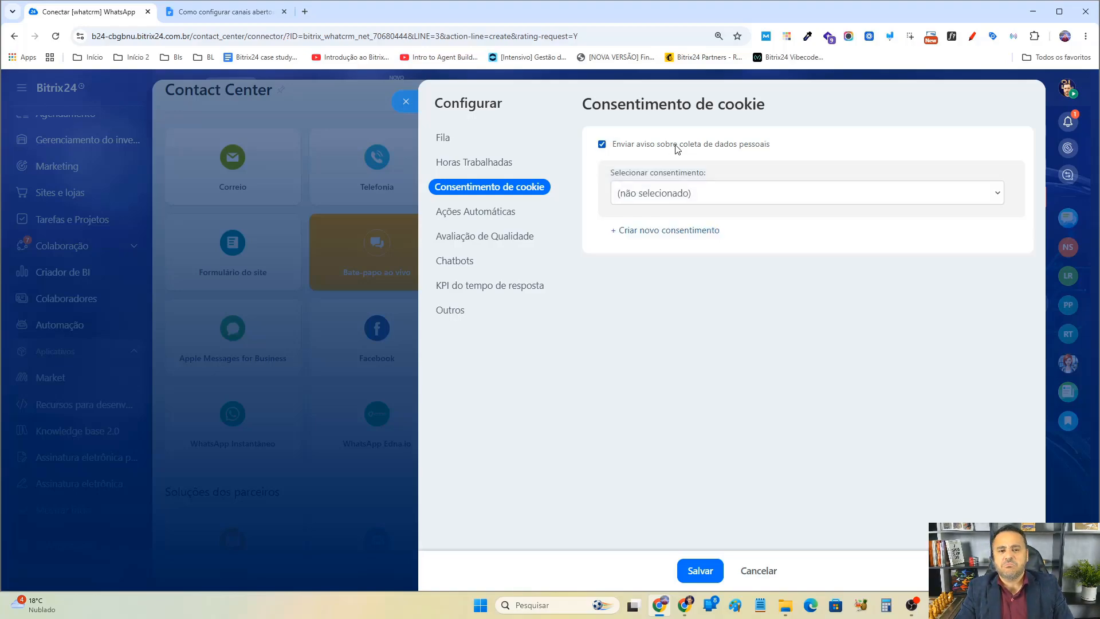
click(678, 148)
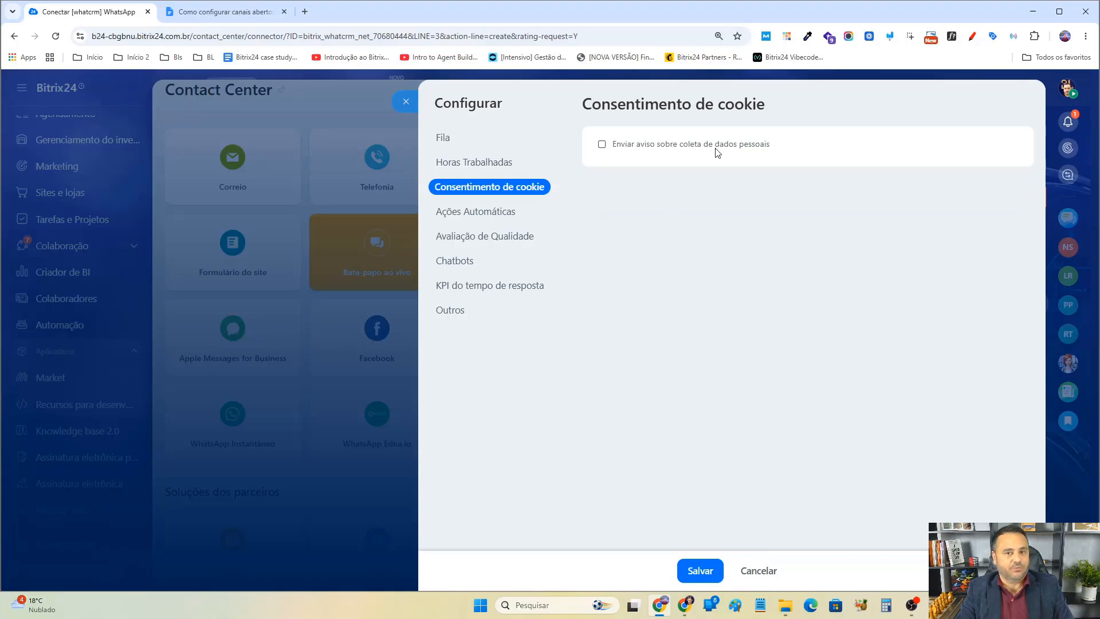
Open Ações Automáticas and review the greeting settings for the channel.
click(484, 217)
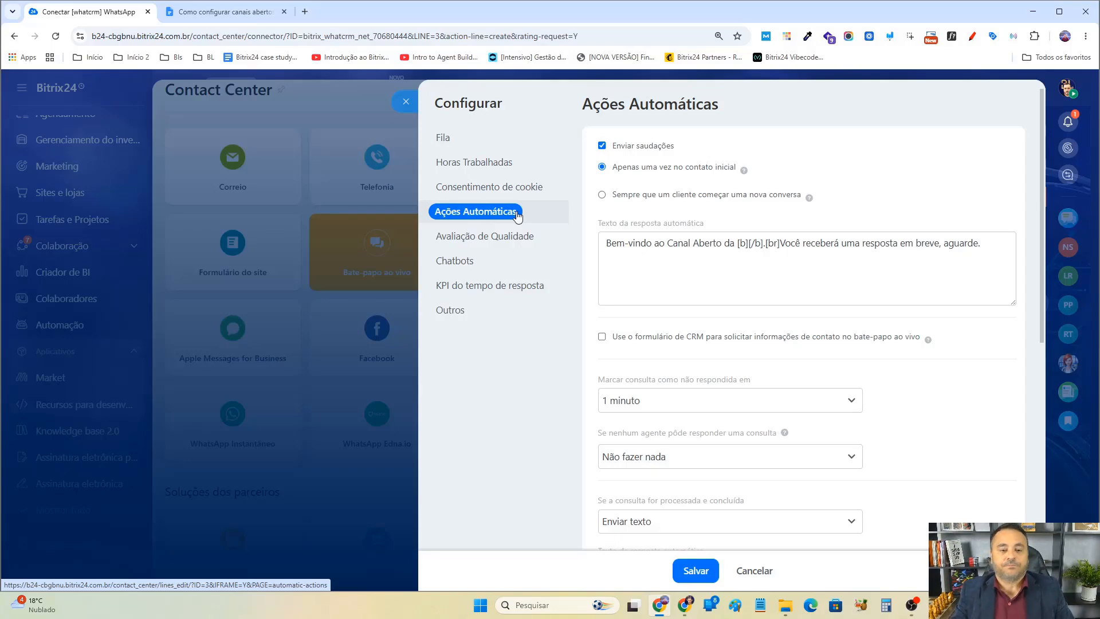
click(646, 149)
click(647, 149)
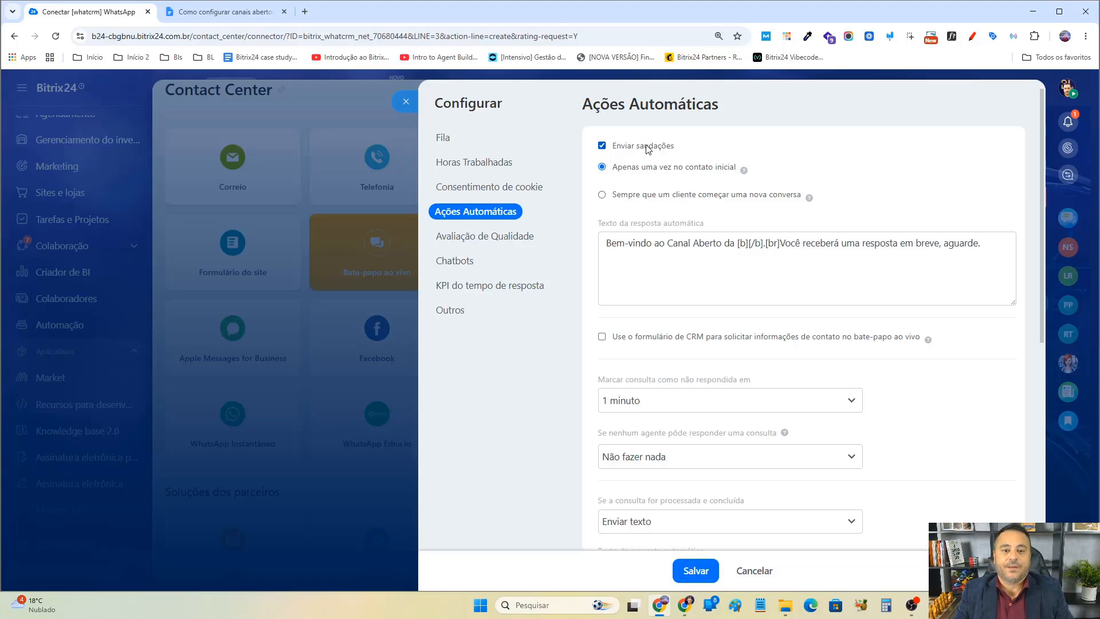
mouse_move(739, 172)
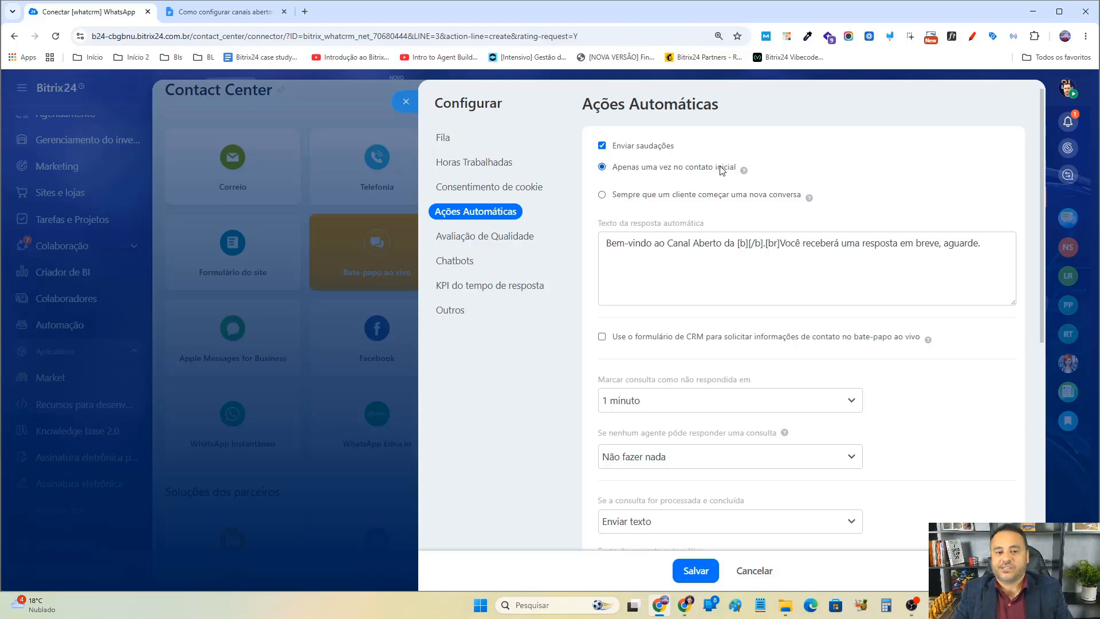
Try switching the greeting frequency between every new conversation and Apenas uma vez no contato inicial.
click(679, 197)
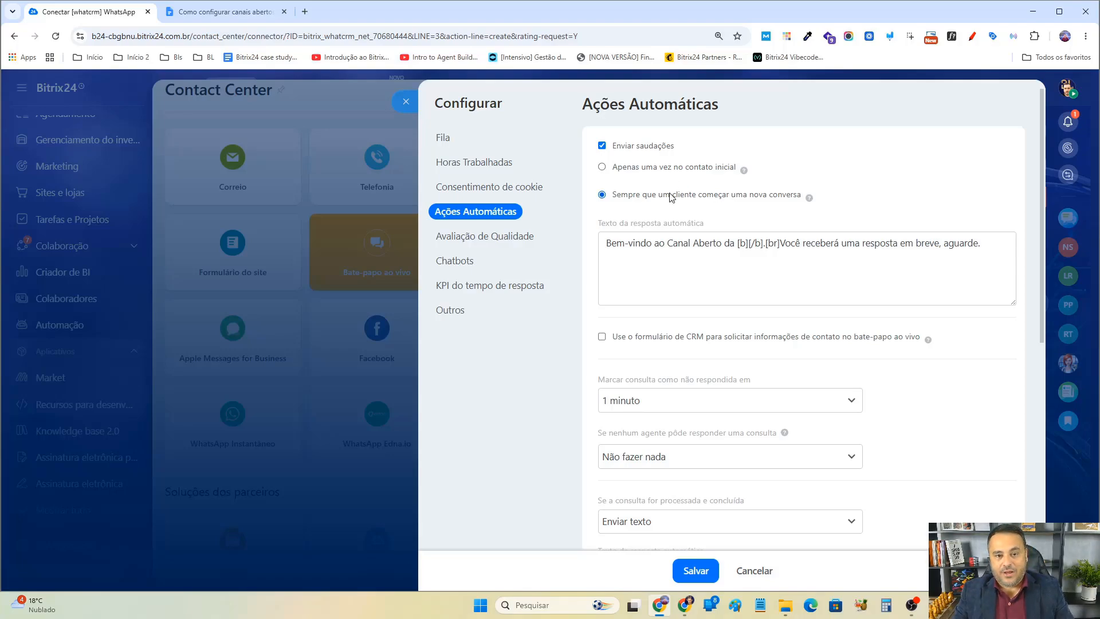
click(657, 169)
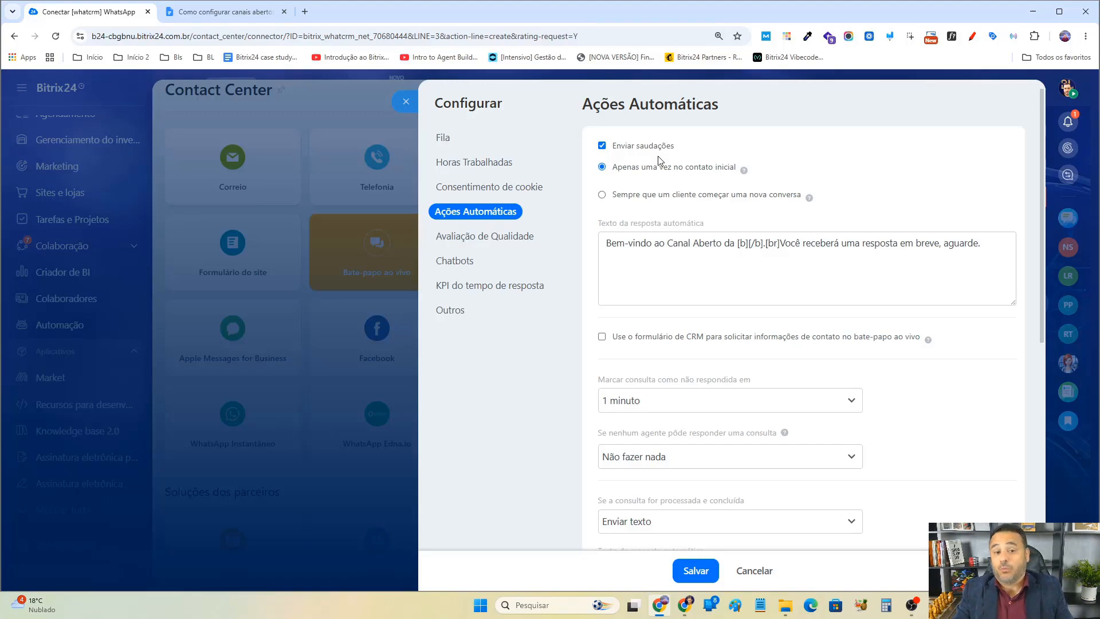
click(655, 196)
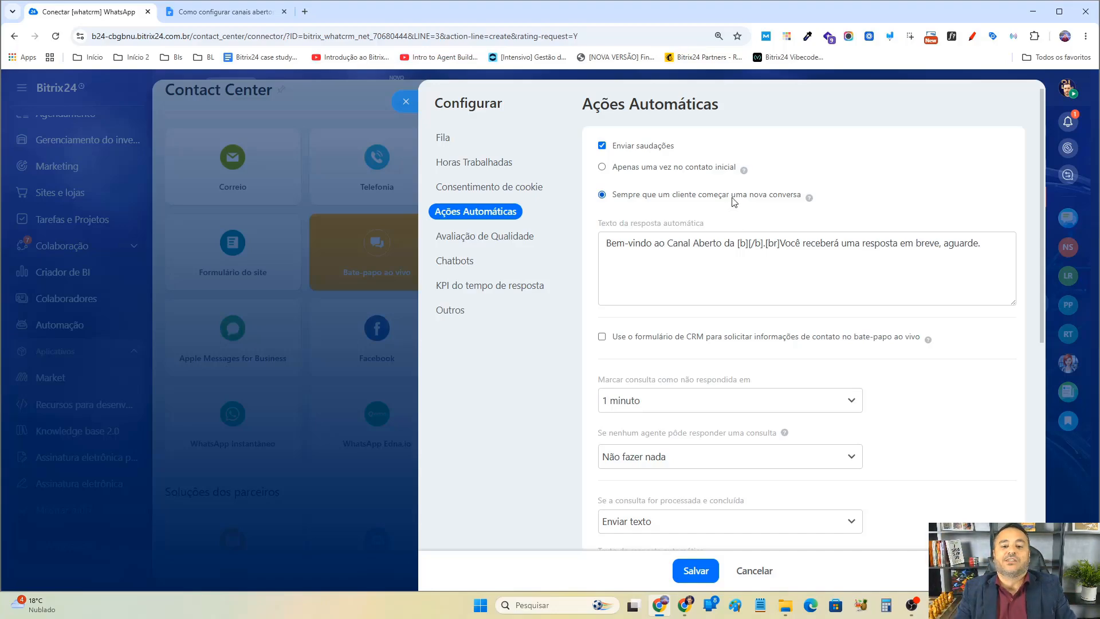
triple_click(844, 247)
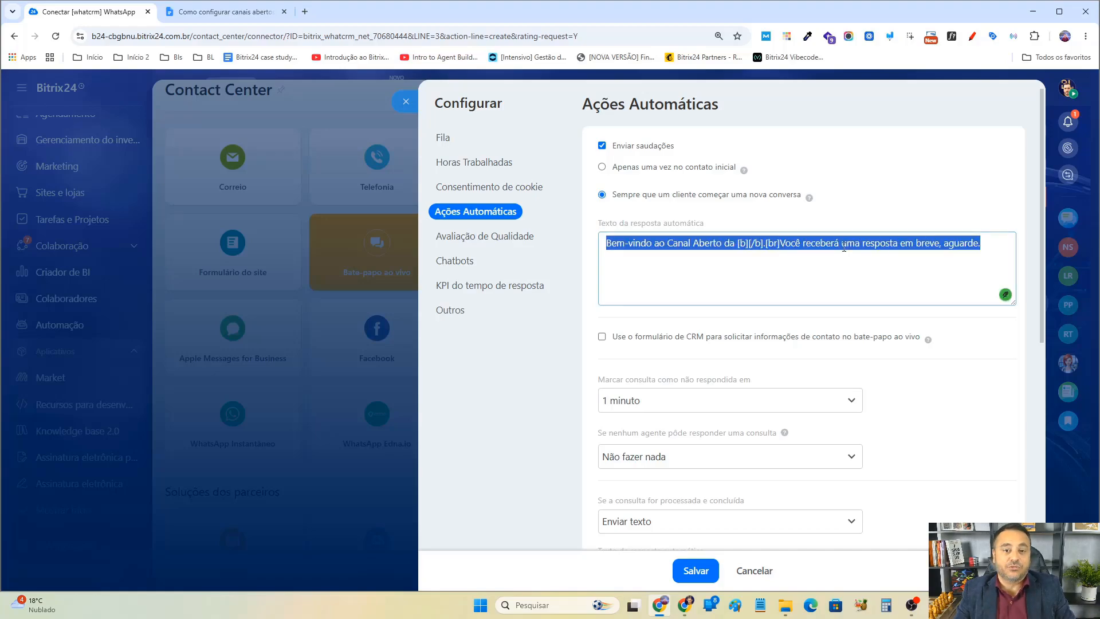
click(646, 166)
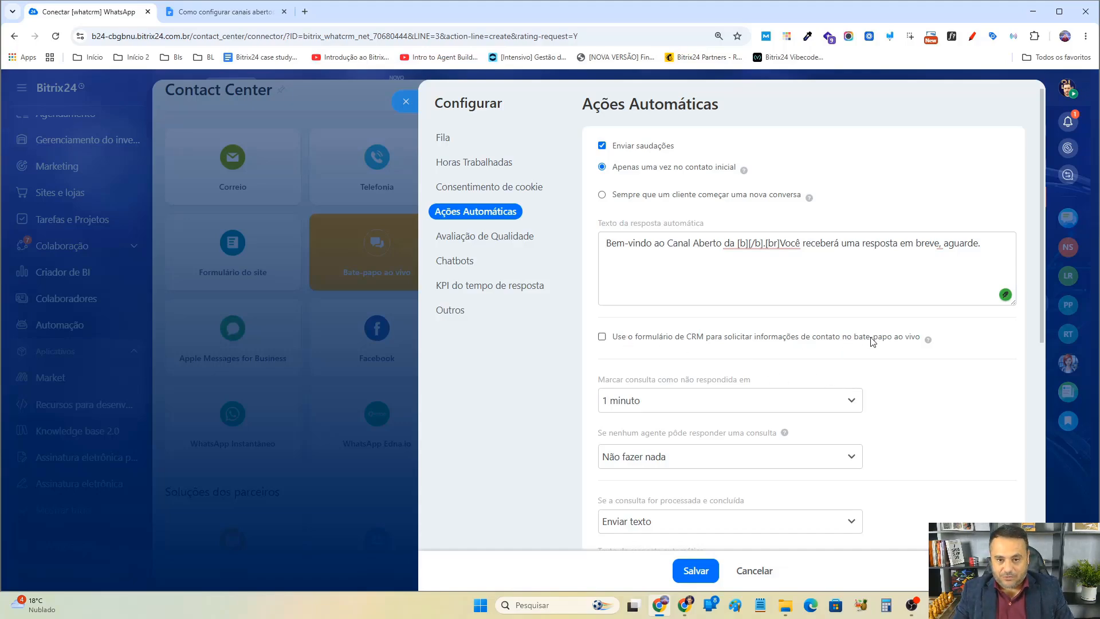
Try enabling the CRM form for requesting contact details in live chat and browse its form display options.
mouse_move(928, 342)
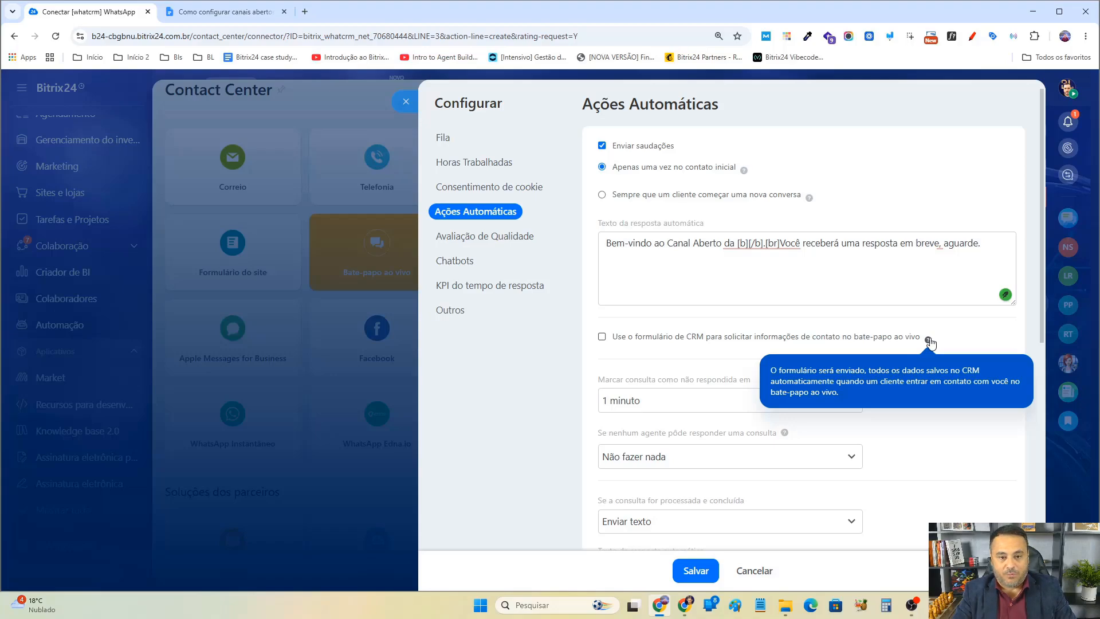
click(681, 339)
click(851, 388)
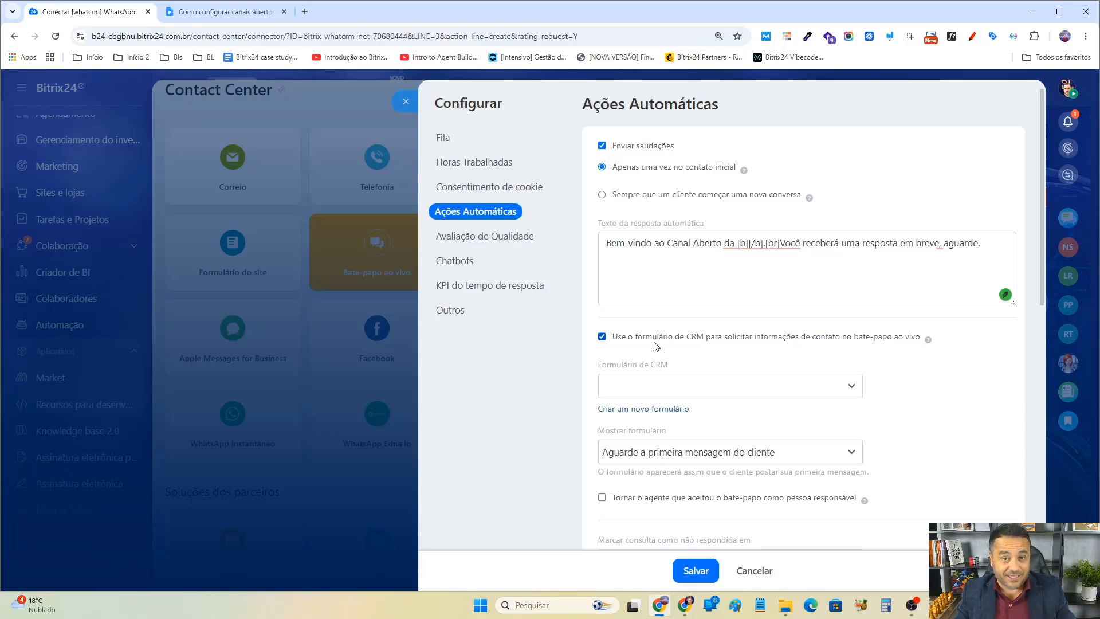
click(688, 339)
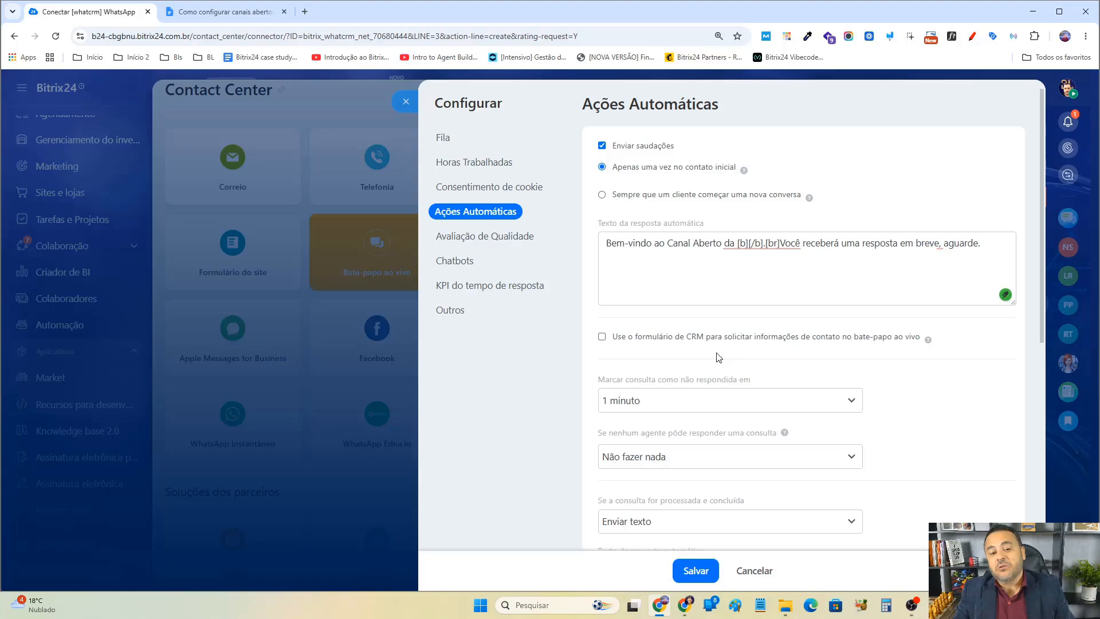
click(687, 340)
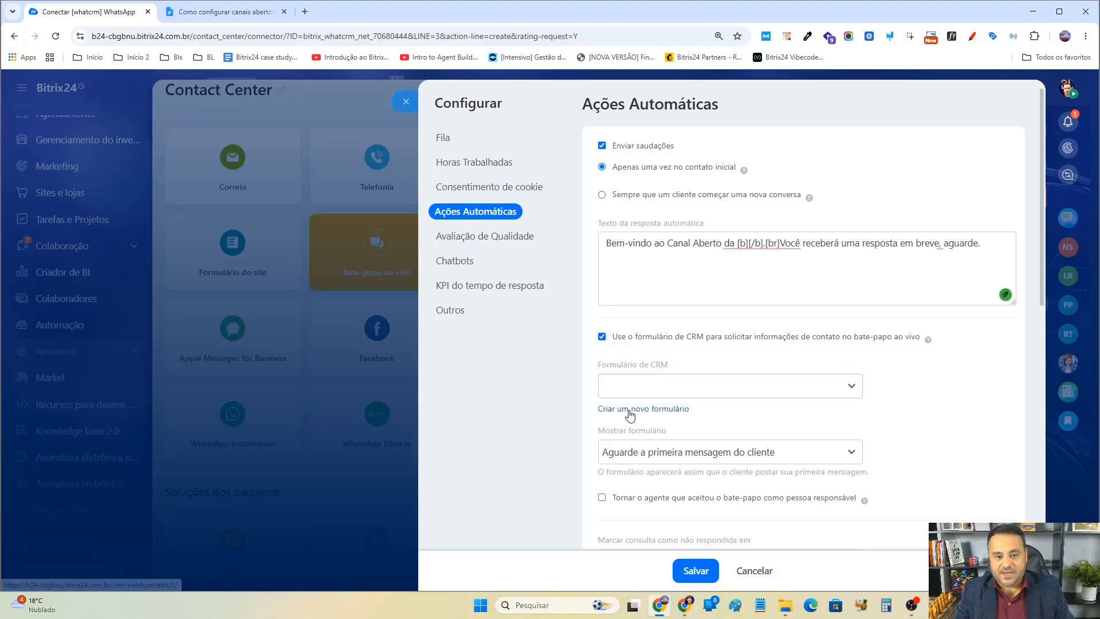
scroll(897, 373, down, 2)
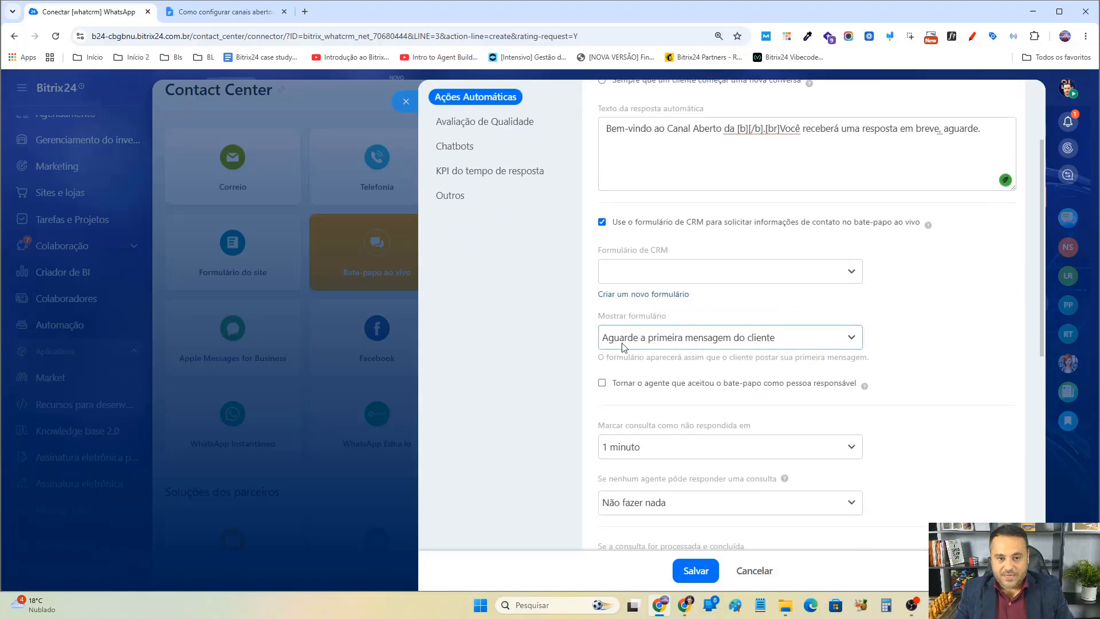
click(729, 341)
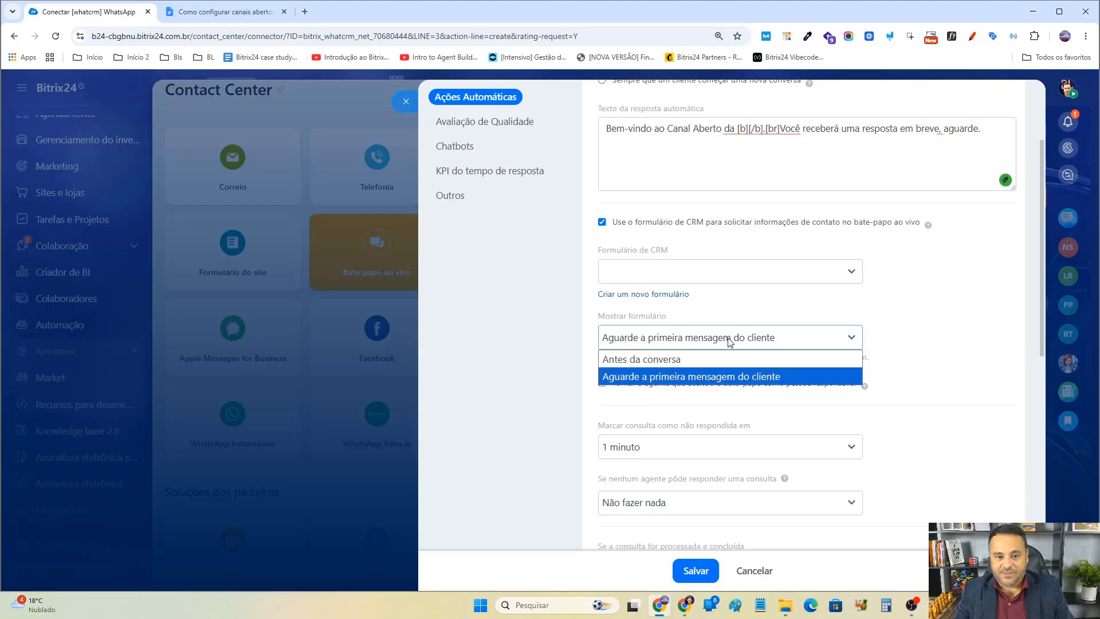
click(727, 360)
click(710, 346)
click(697, 376)
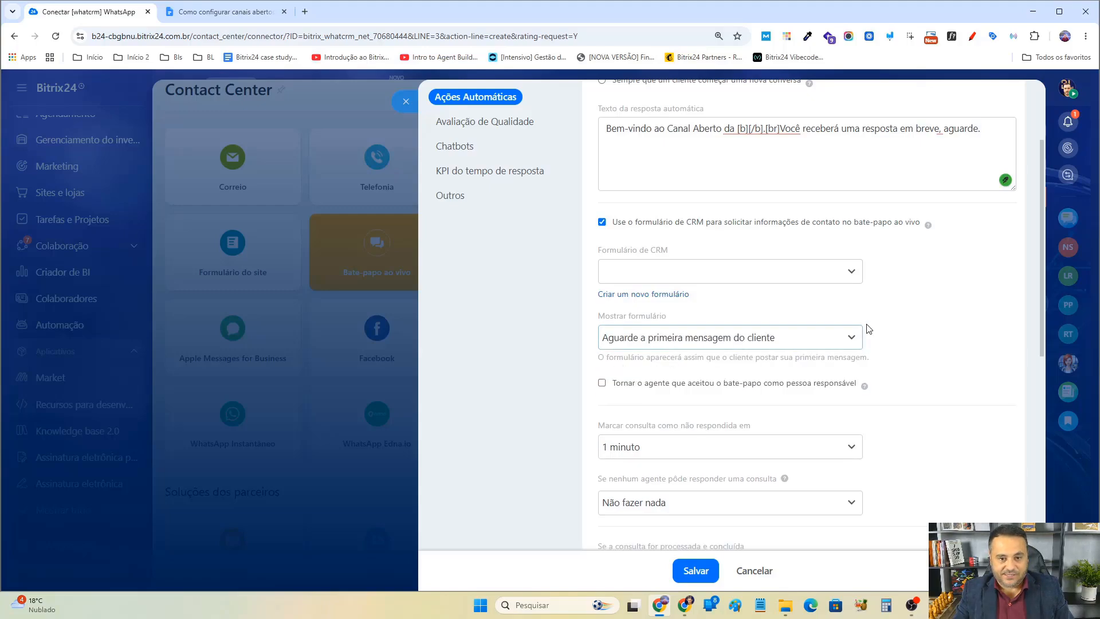
click(672, 225)
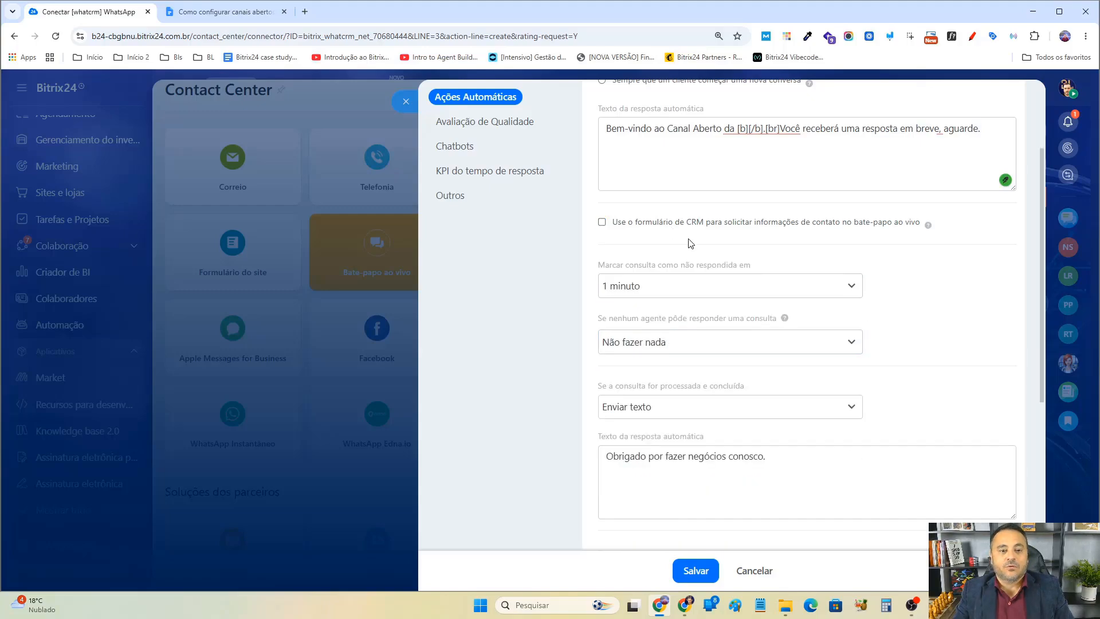
Try changing the time before an inquiry is marked unanswered to 30 minutos, then back to 1 minuto.
scroll(847, 280, up, 2)
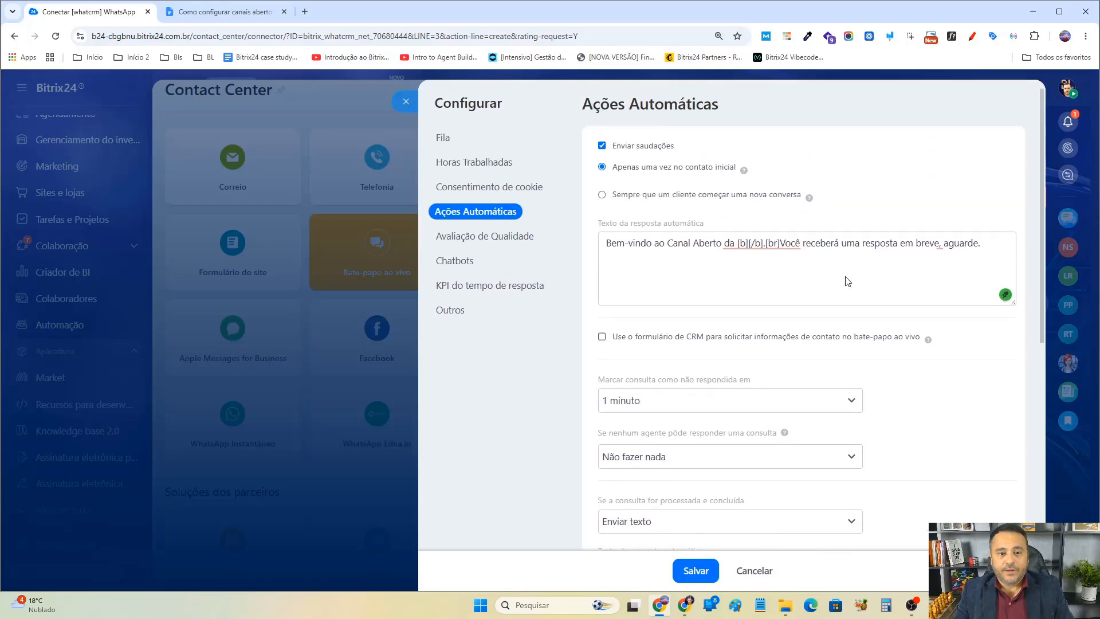
scroll(847, 280, down, 2)
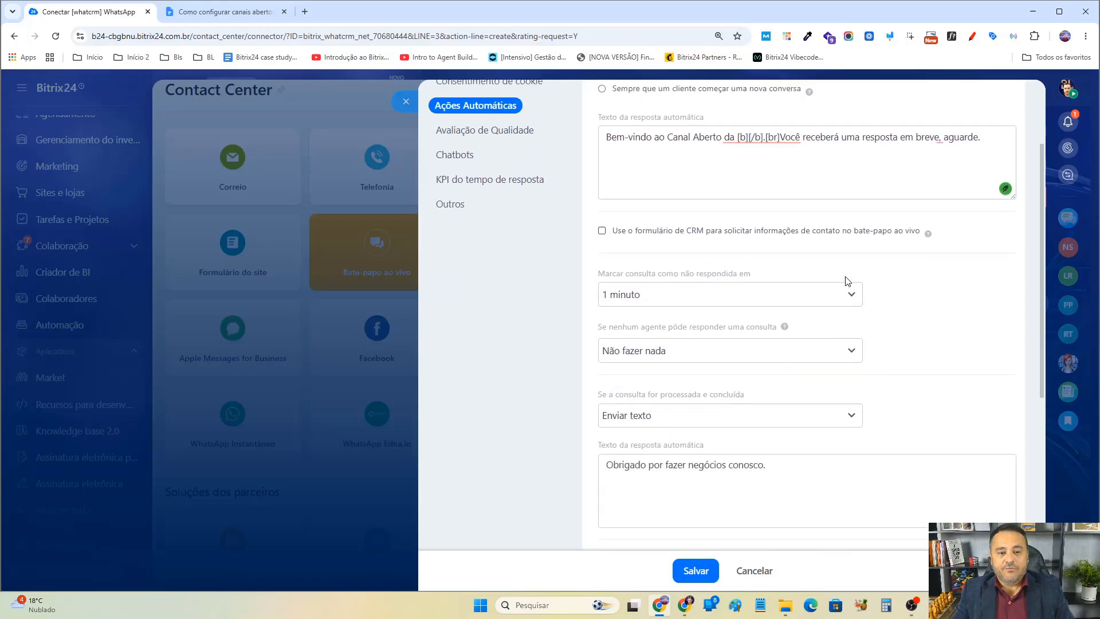
click(766, 287)
click(767, 287)
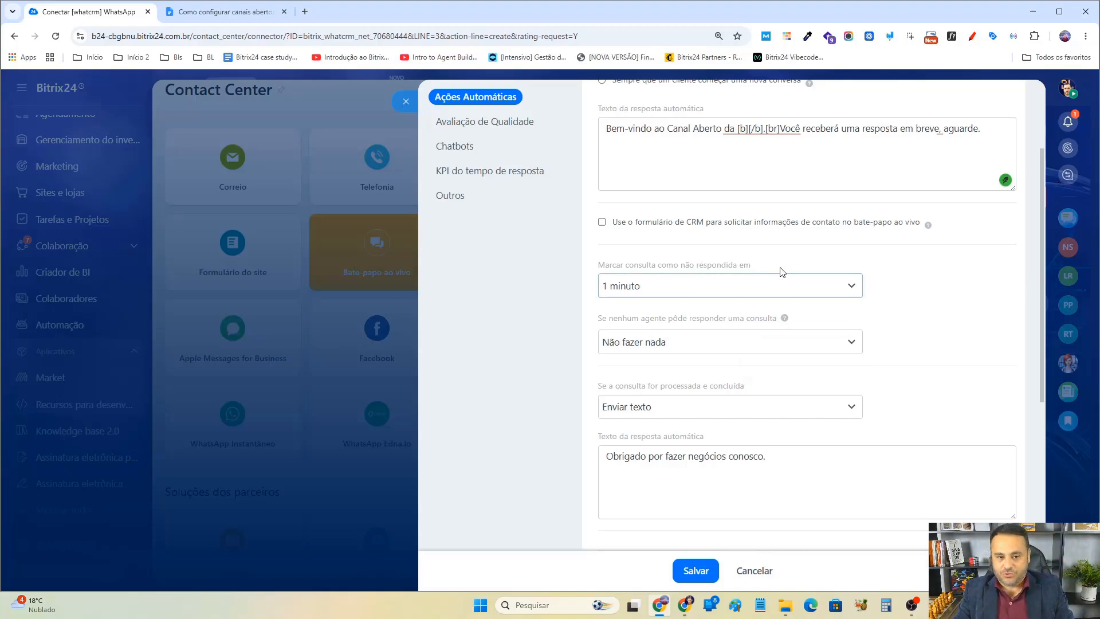
click(664, 288)
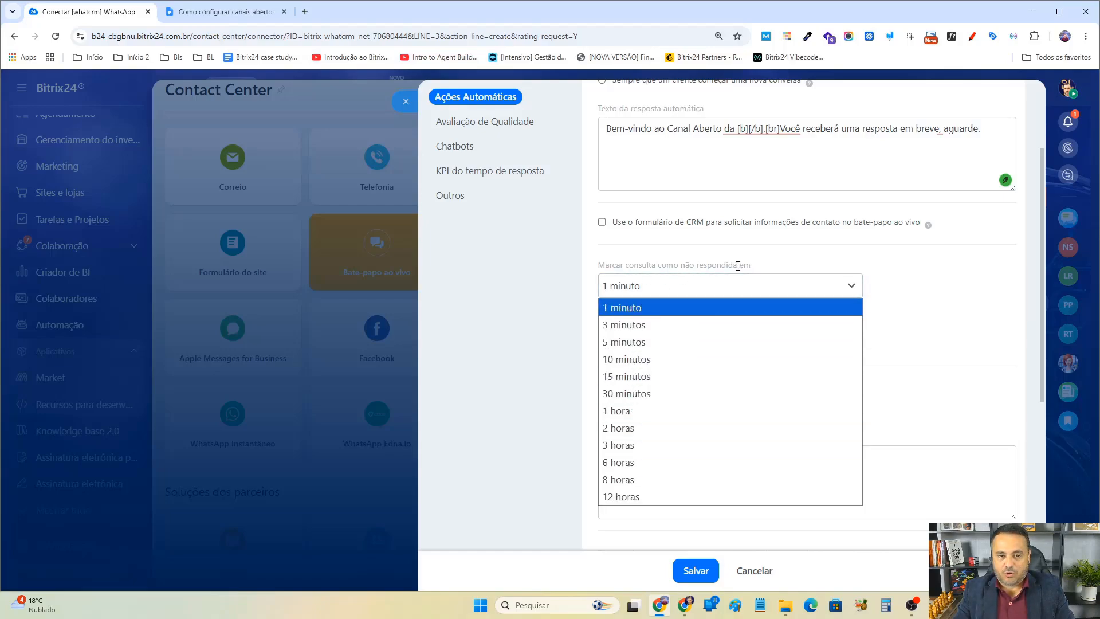
click(644, 394)
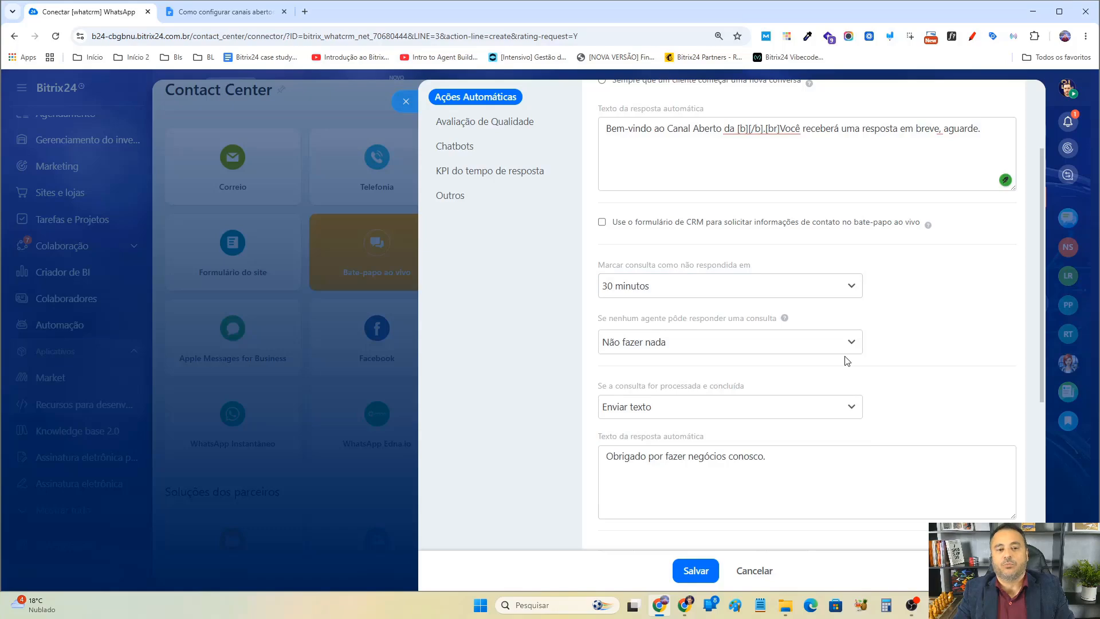
click(760, 290)
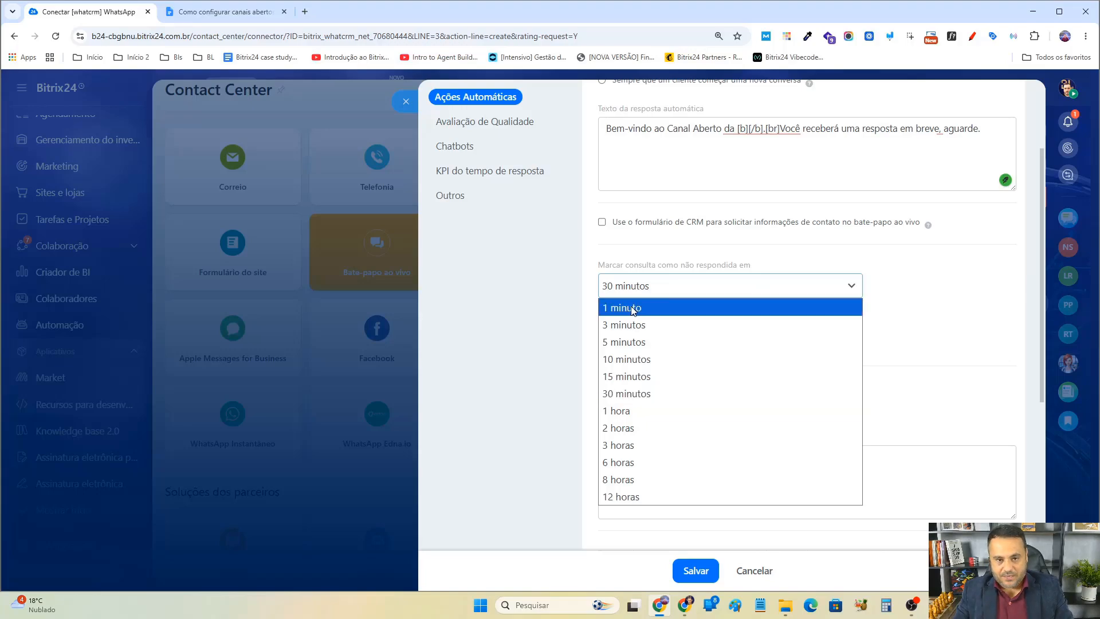
click(632, 309)
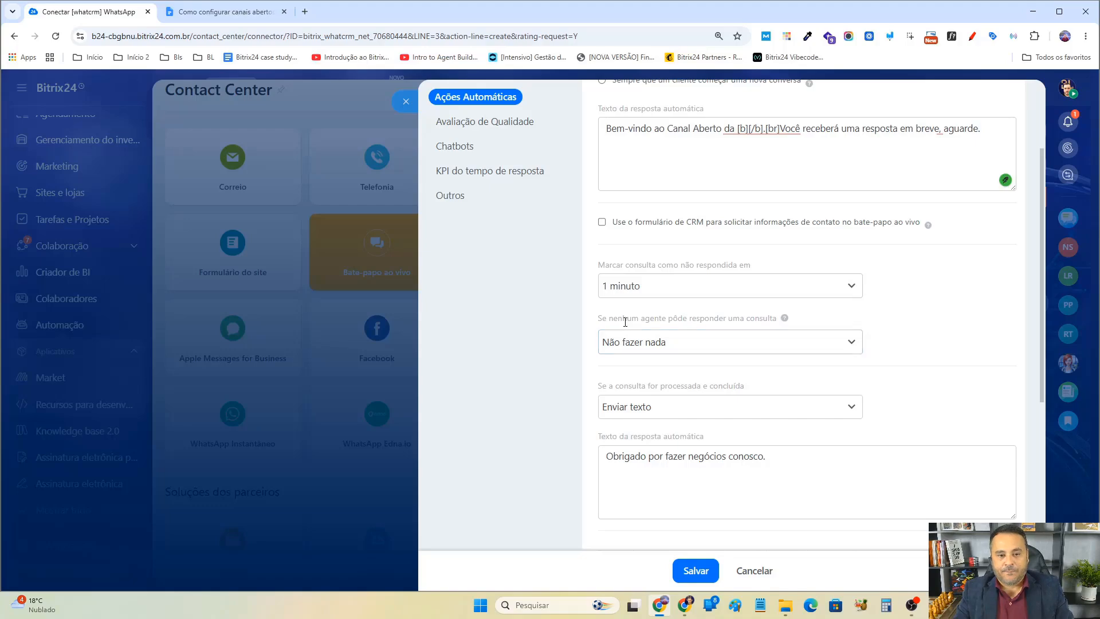
Try setting the action when no agent can respond to Enviar texto and review its automated reply, then revert to Não fazer nada.
drag(624, 321, 778, 320)
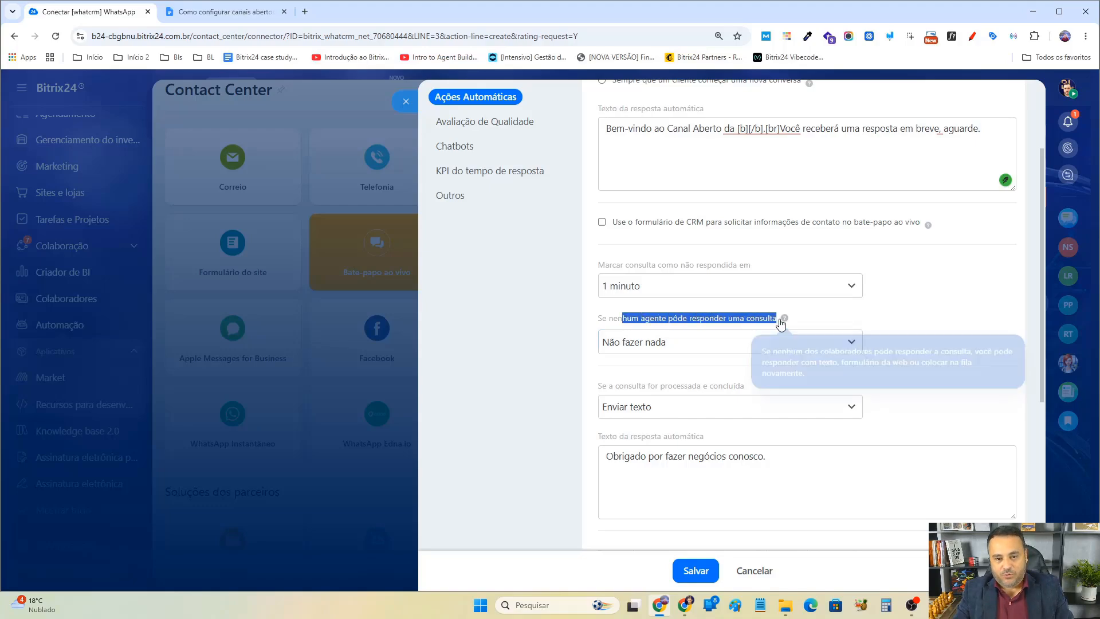
click(712, 345)
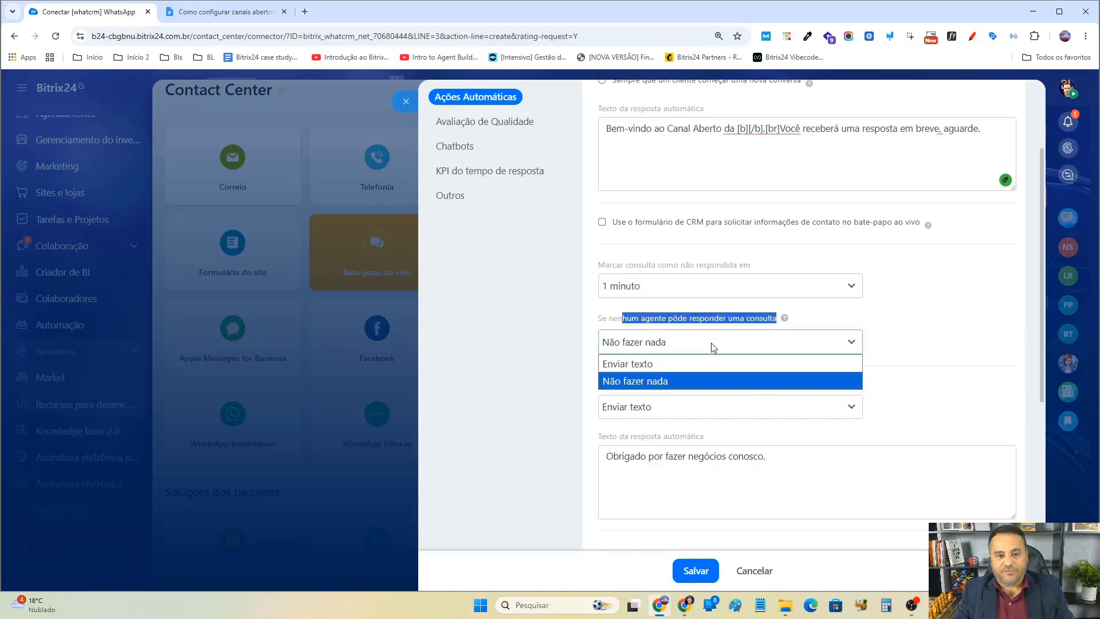
click(664, 366)
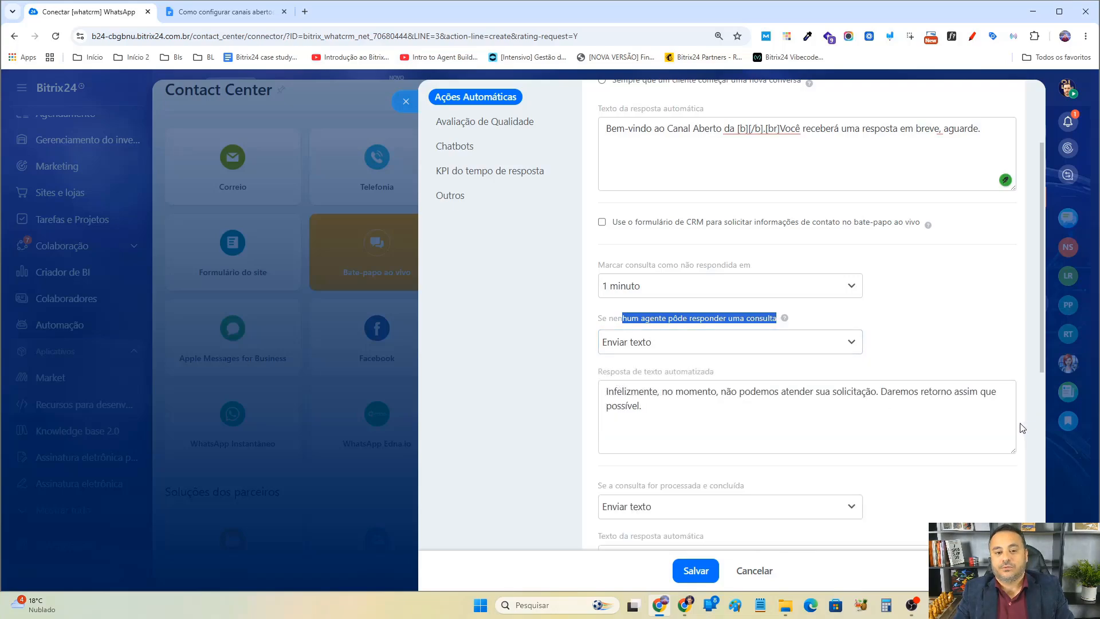
click(887, 324)
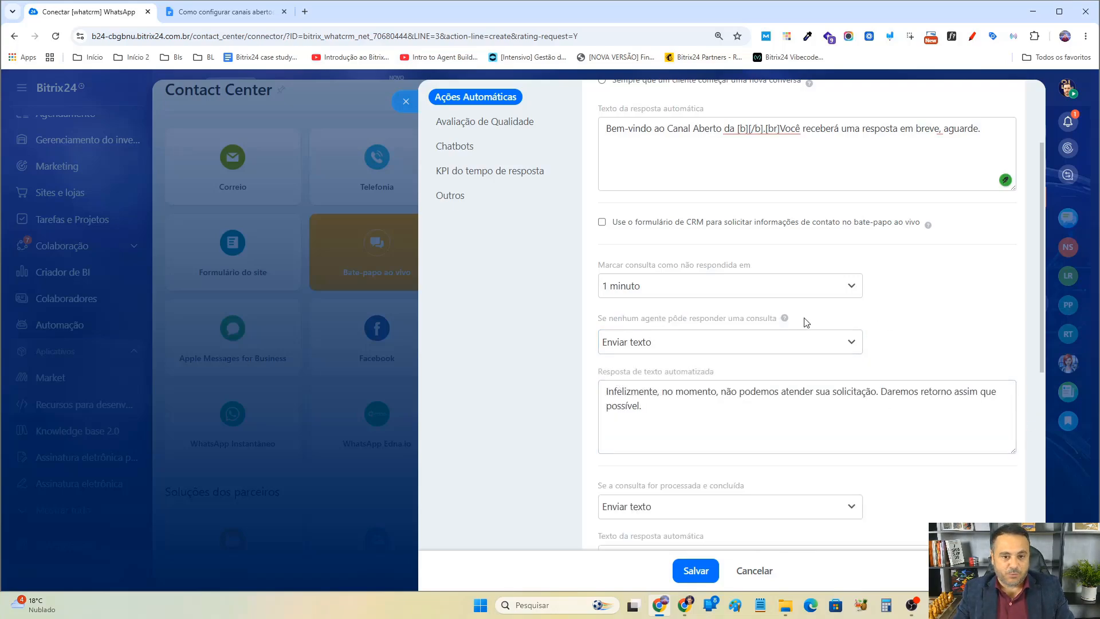
click(665, 390)
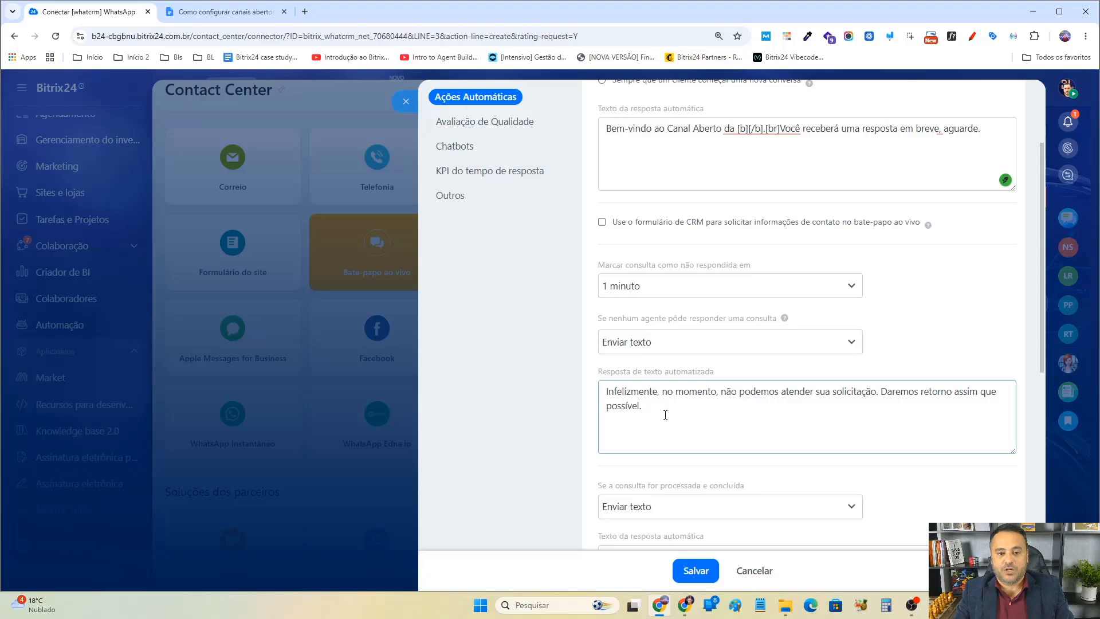
drag(649, 391, 928, 381)
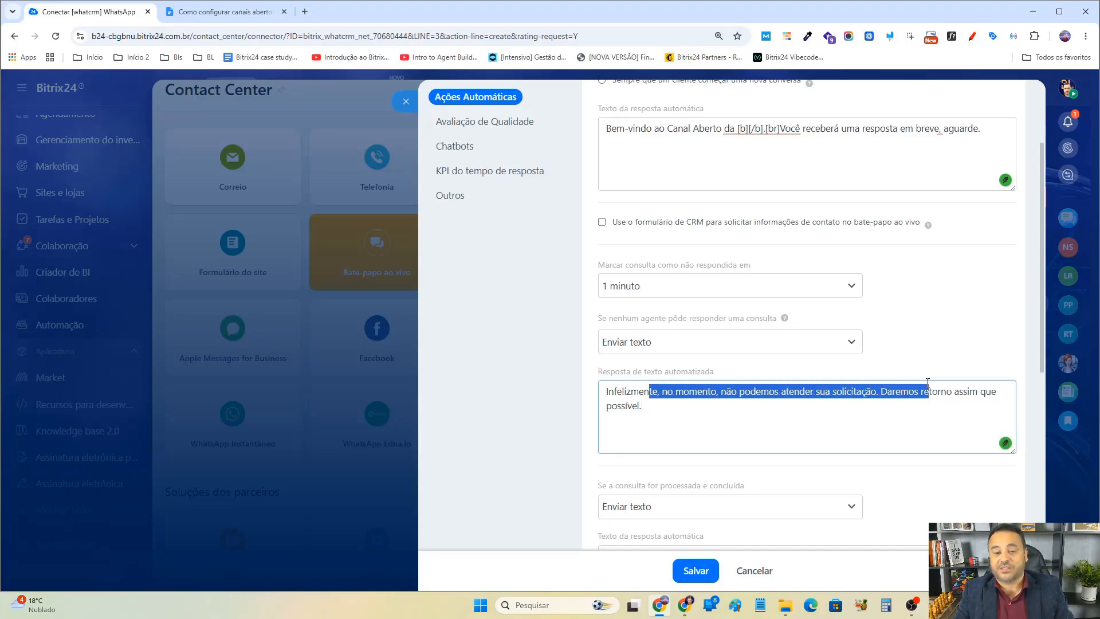
click(722, 423)
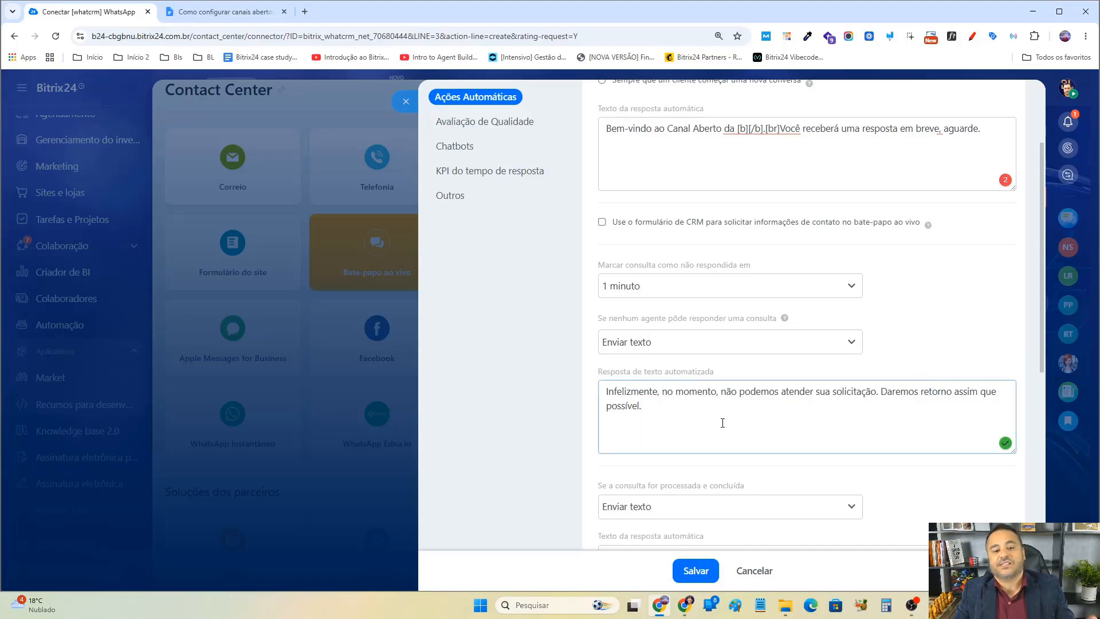
click(710, 345)
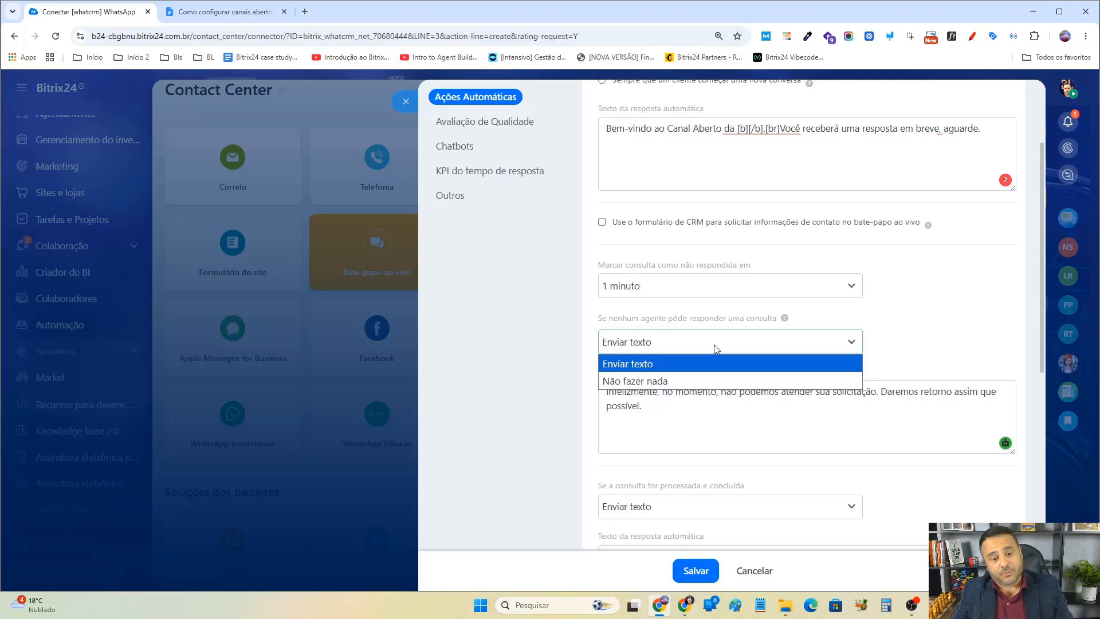
click(931, 322)
drag(677, 411, 610, 390)
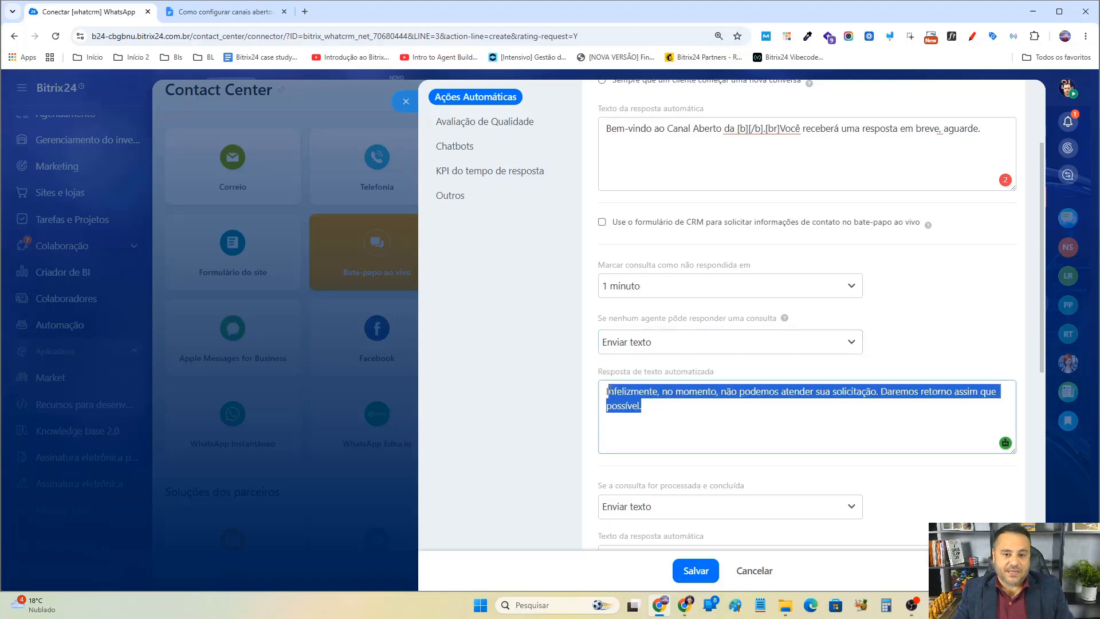
click(699, 408)
scroll(699, 408, down, 4)
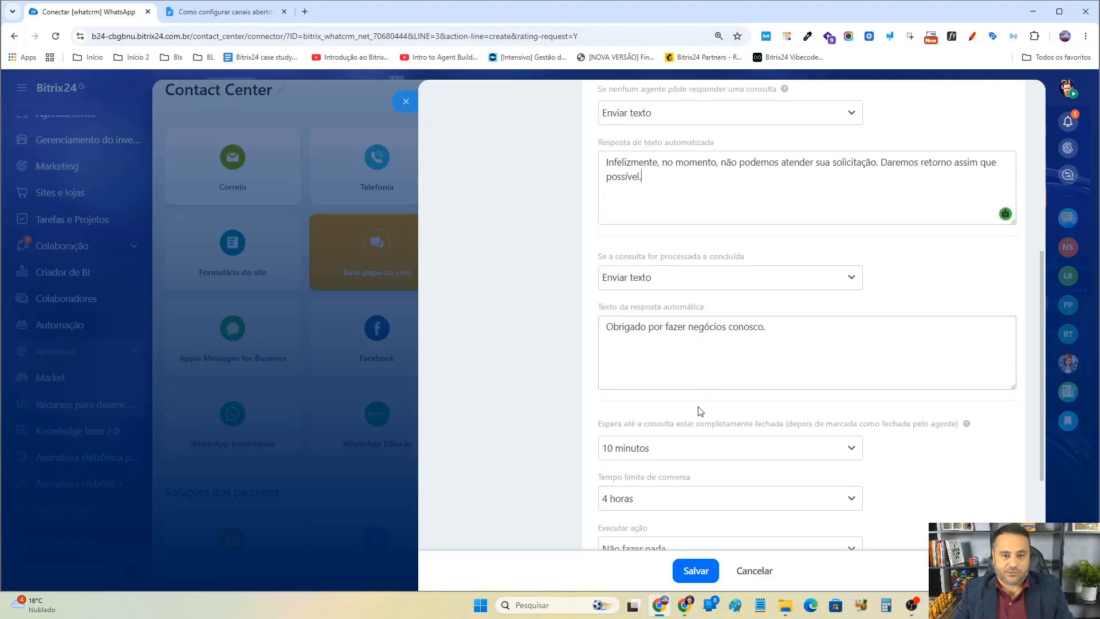
click(723, 114)
click(630, 154)
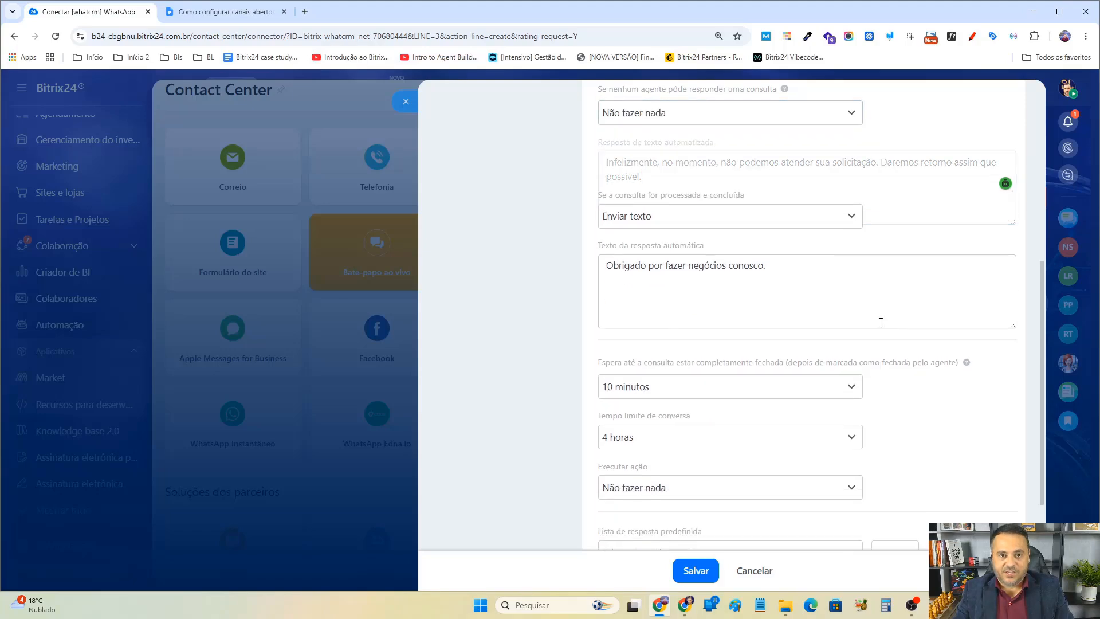
Review the action and automatic reply text sent when an inquiry is processed and concluded.
scroll(898, 342, up, 3)
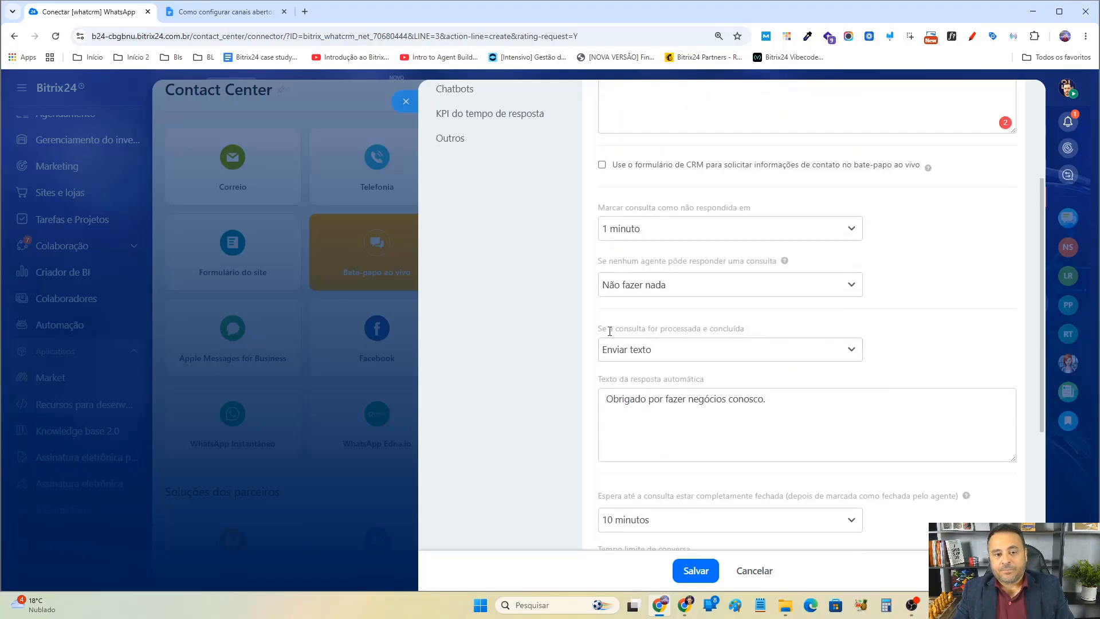
drag(608, 328, 732, 329)
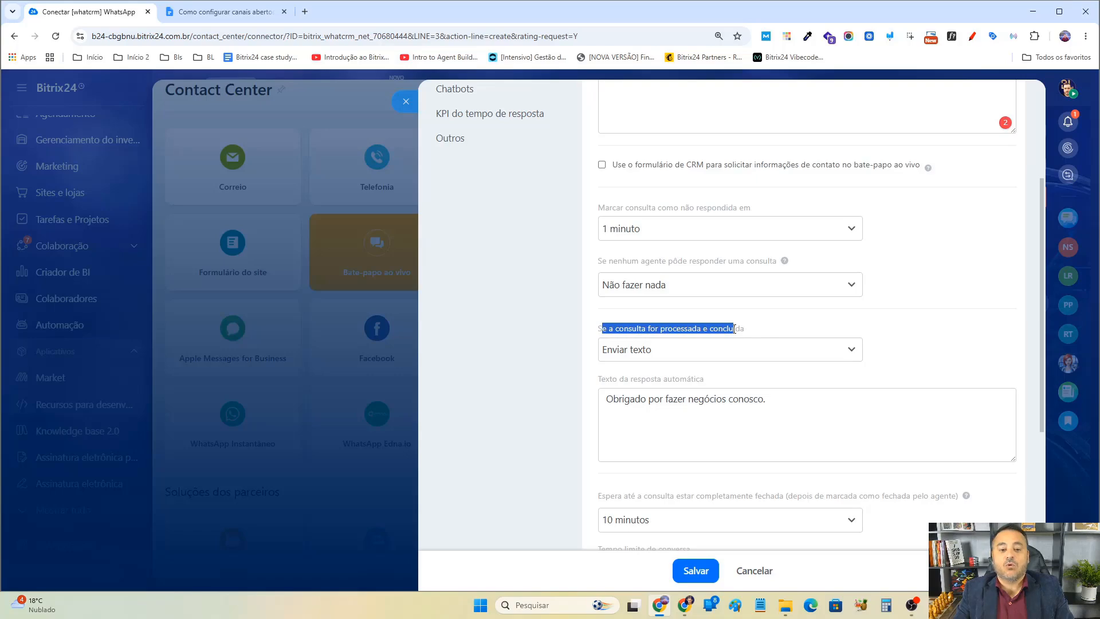
click(722, 358)
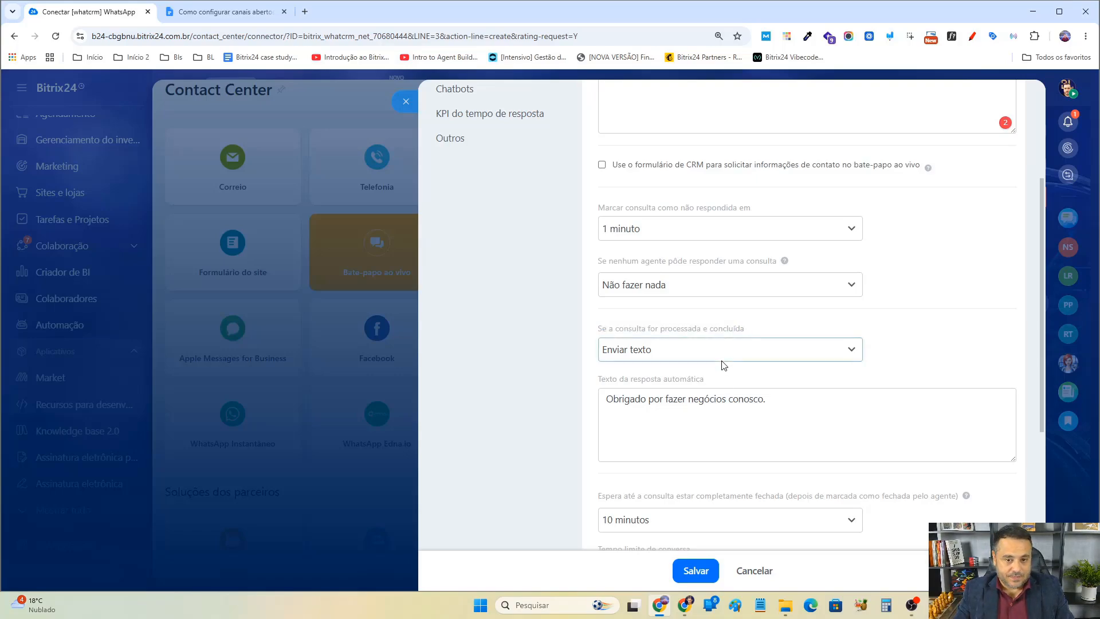
click(720, 355)
click(636, 397)
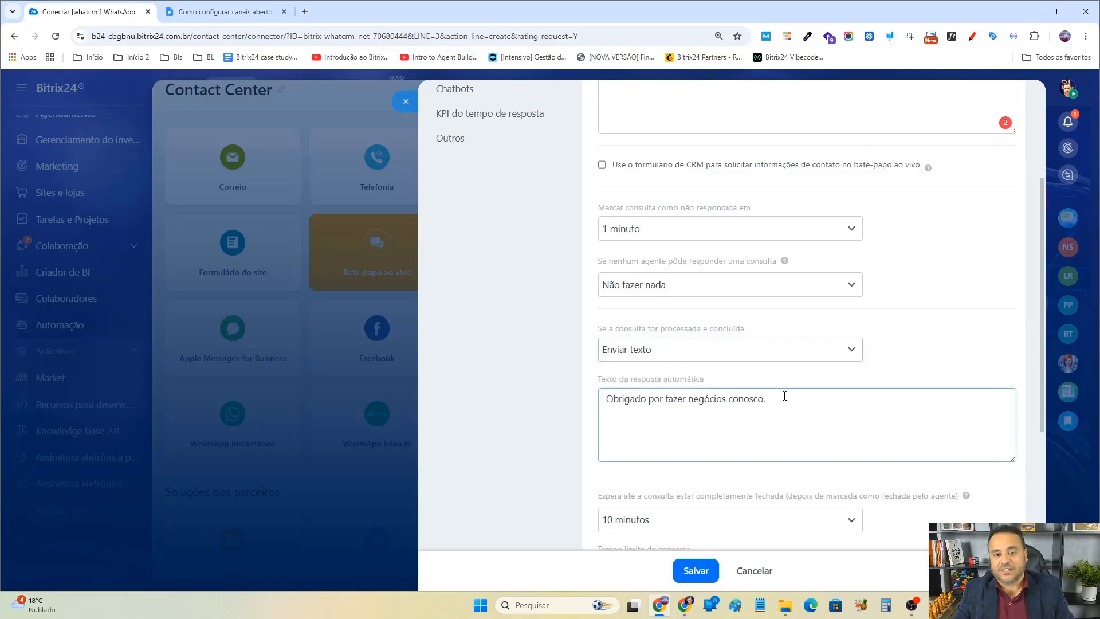
drag(784, 396, 607, 398)
click(699, 355)
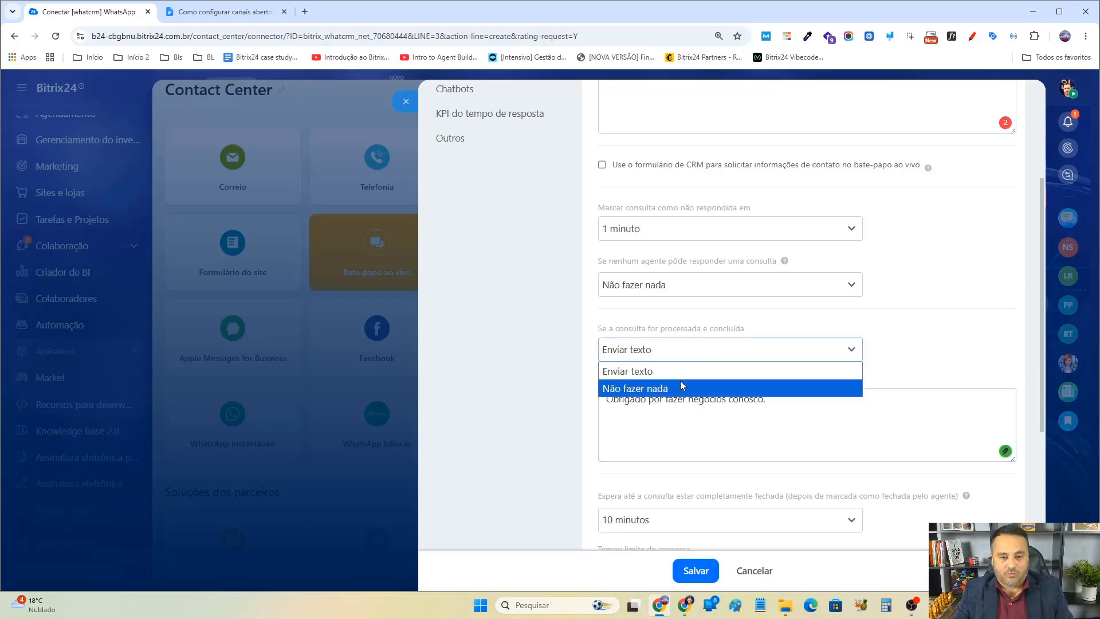
click(862, 318)
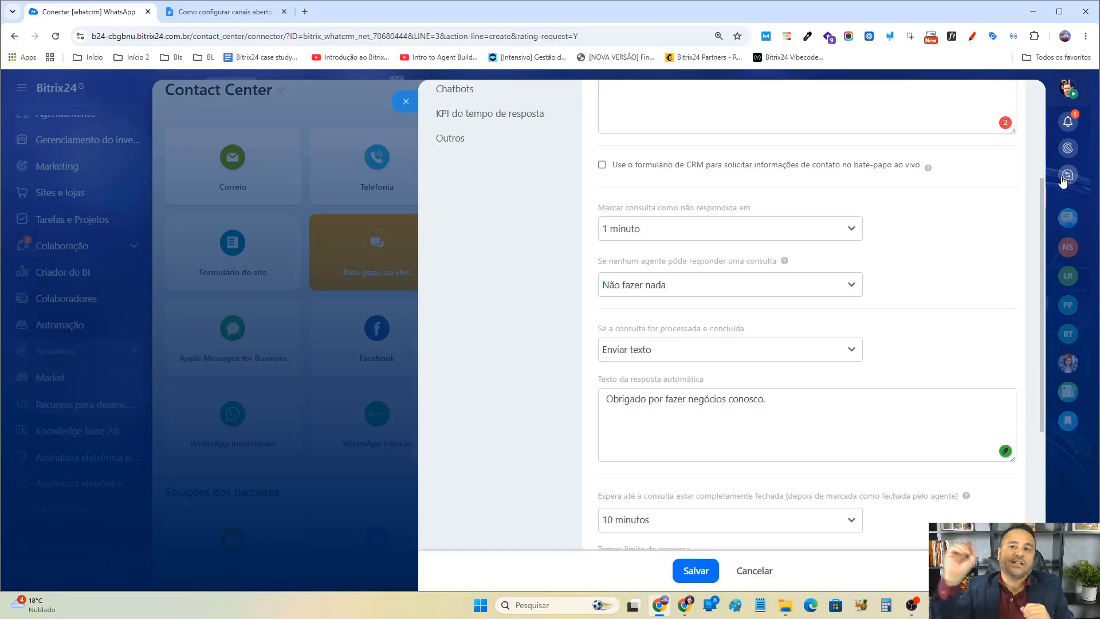
drag(864, 412, 568, 408)
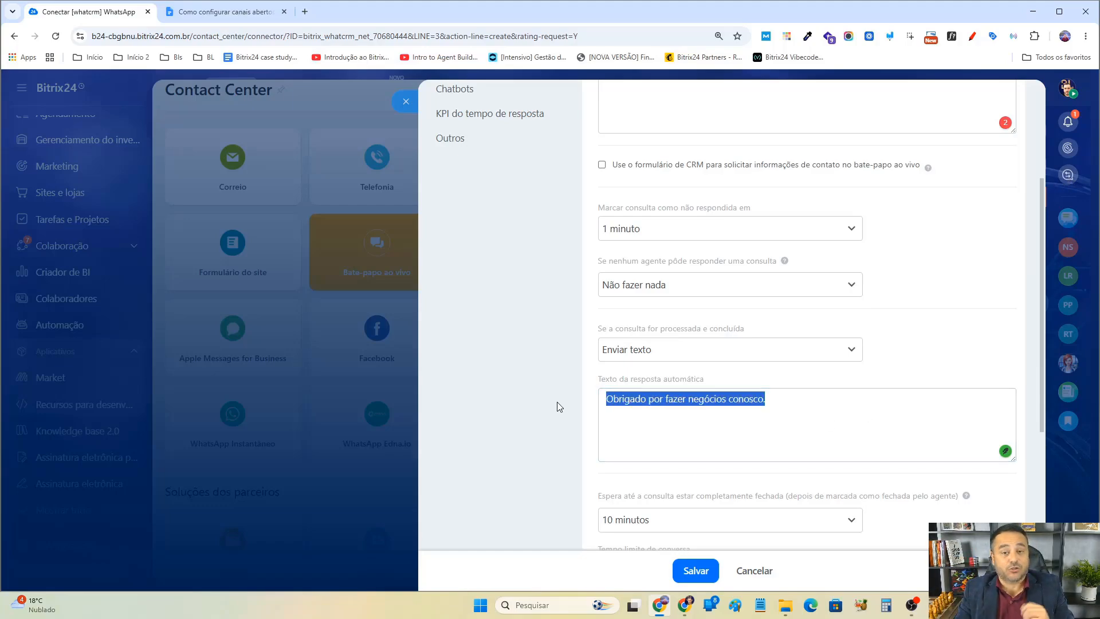
click(723, 352)
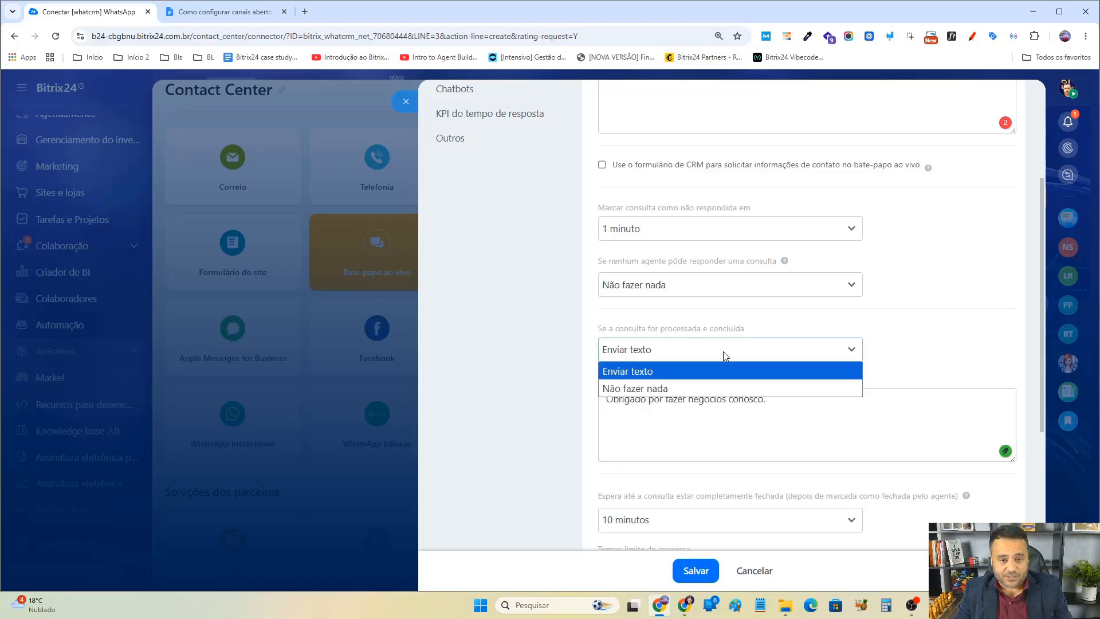
click(724, 354)
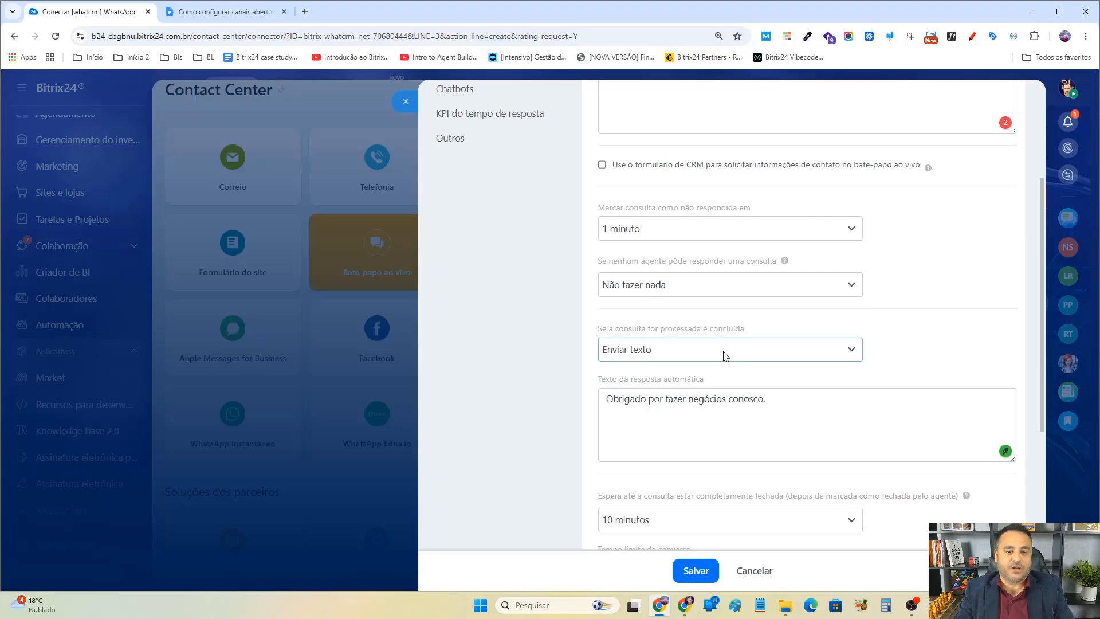
Replace the concluded-inquiry automatic reply with placeholder text, then set the action for processed and concluded inquiries to Não fazer nada.
drag(798, 430, 570, 413)
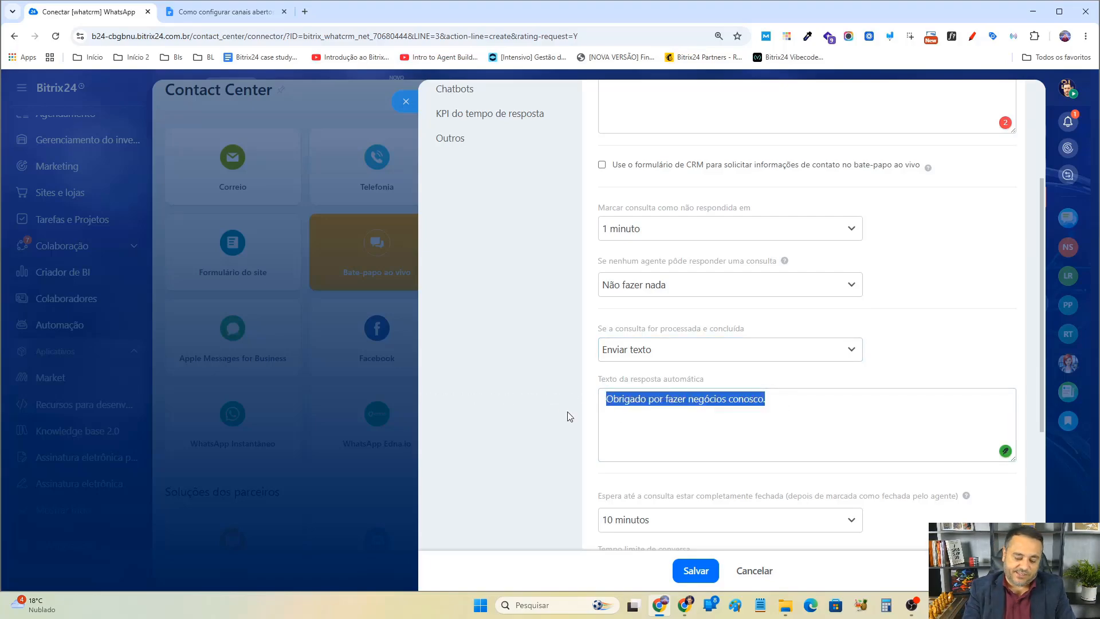
text(Onkfjadsjfklsdajlfcj)
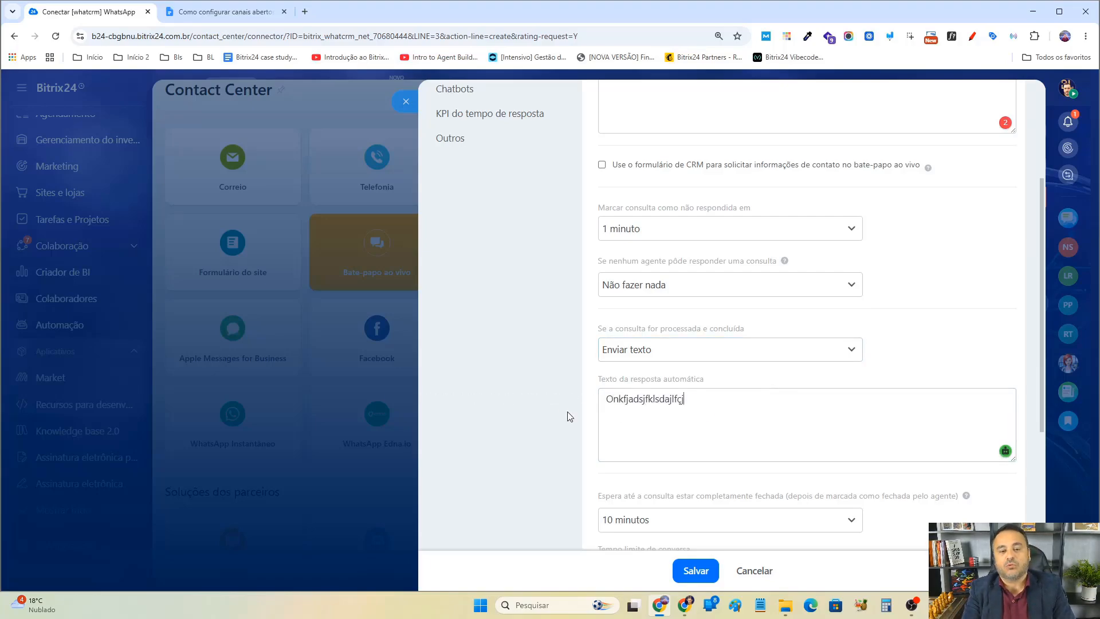
text(saddjflksjflskdajfdjslakjfklasjdfsdaijfljasdl)
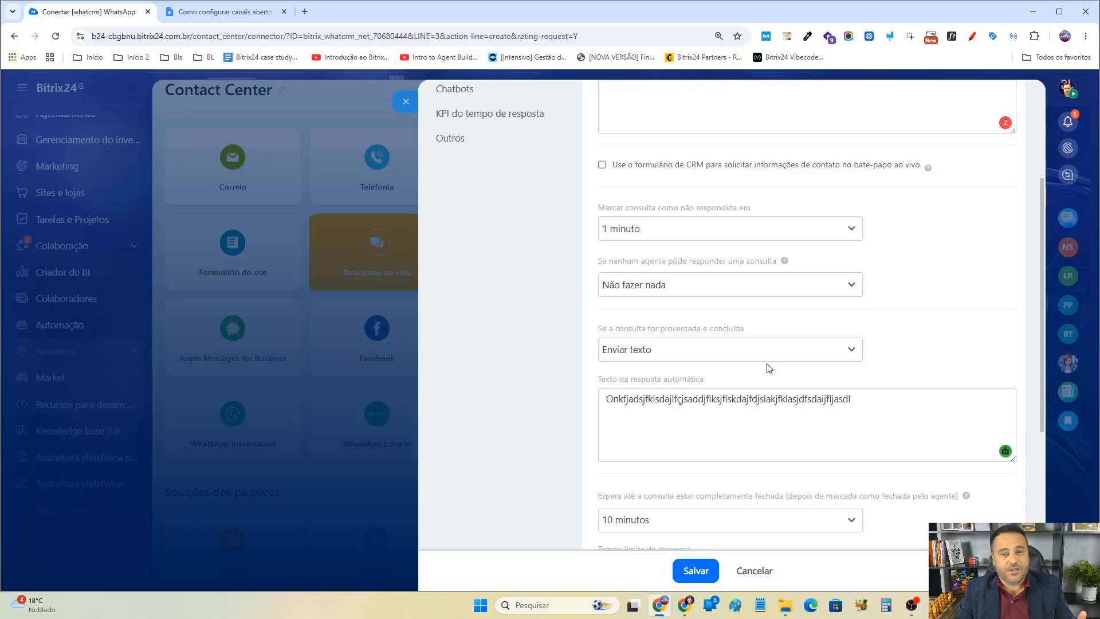
click(787, 352)
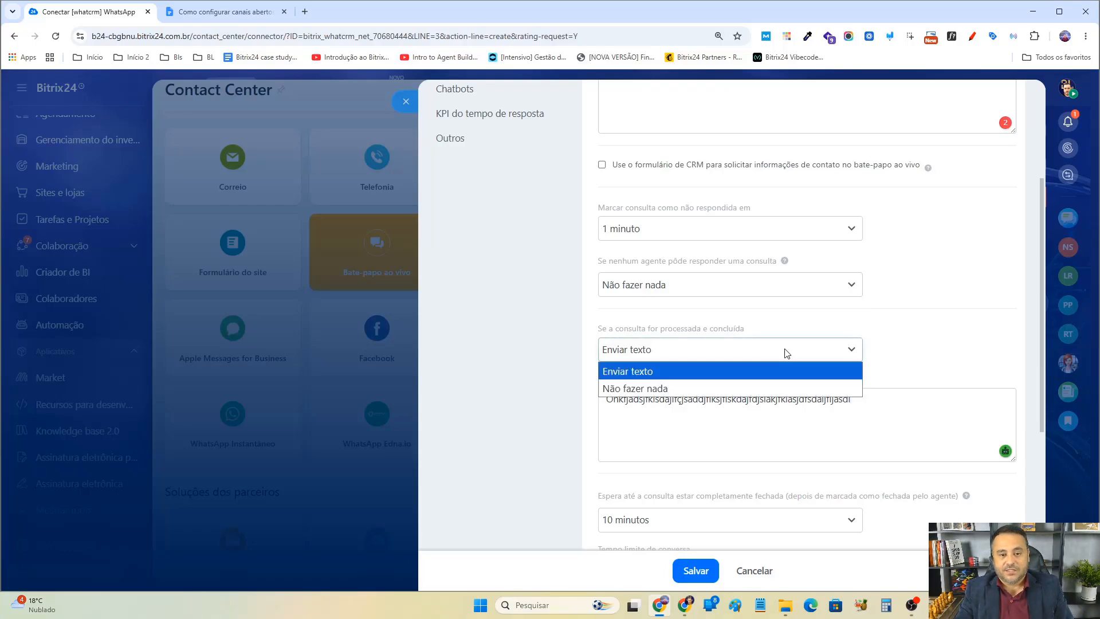
click(666, 384)
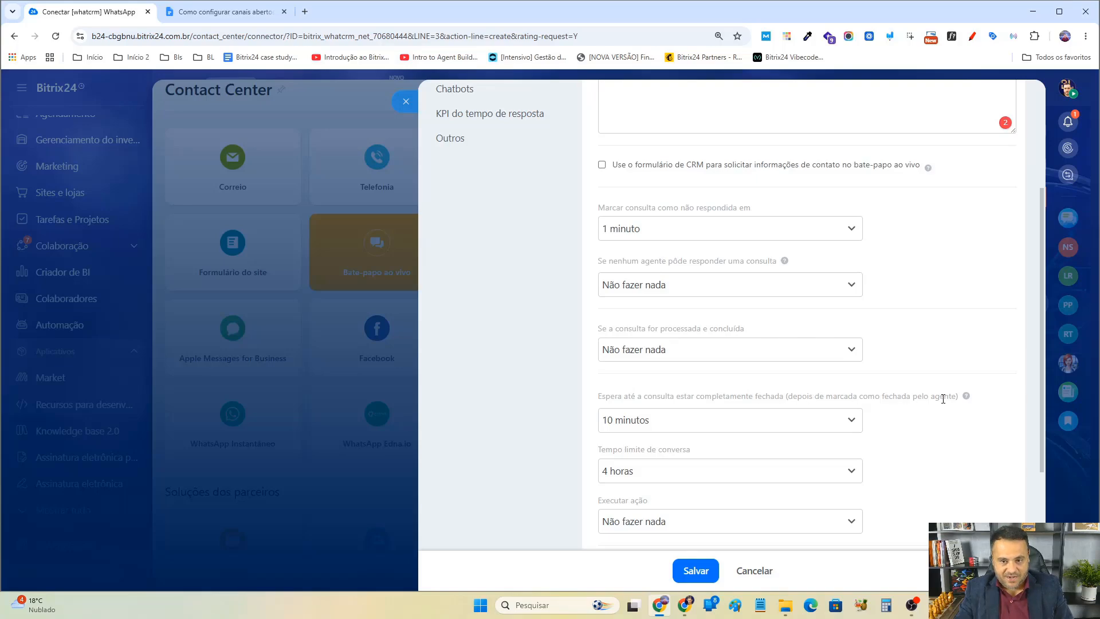
Set the wait until an inquiry is completely closed to Fechar imediatamente.
click(770, 424)
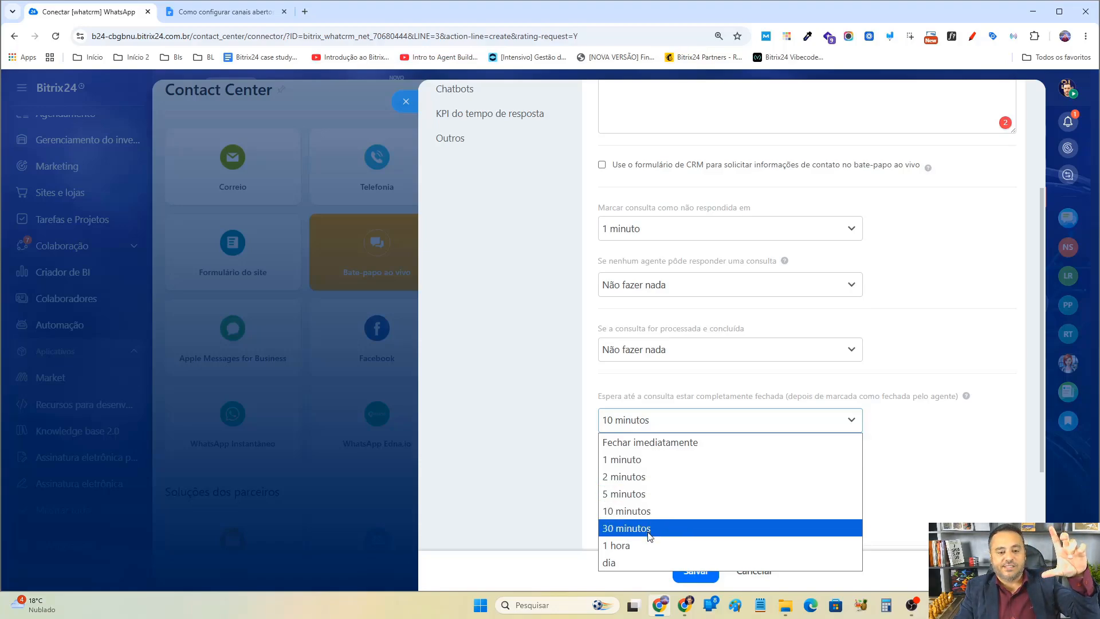
click(637, 563)
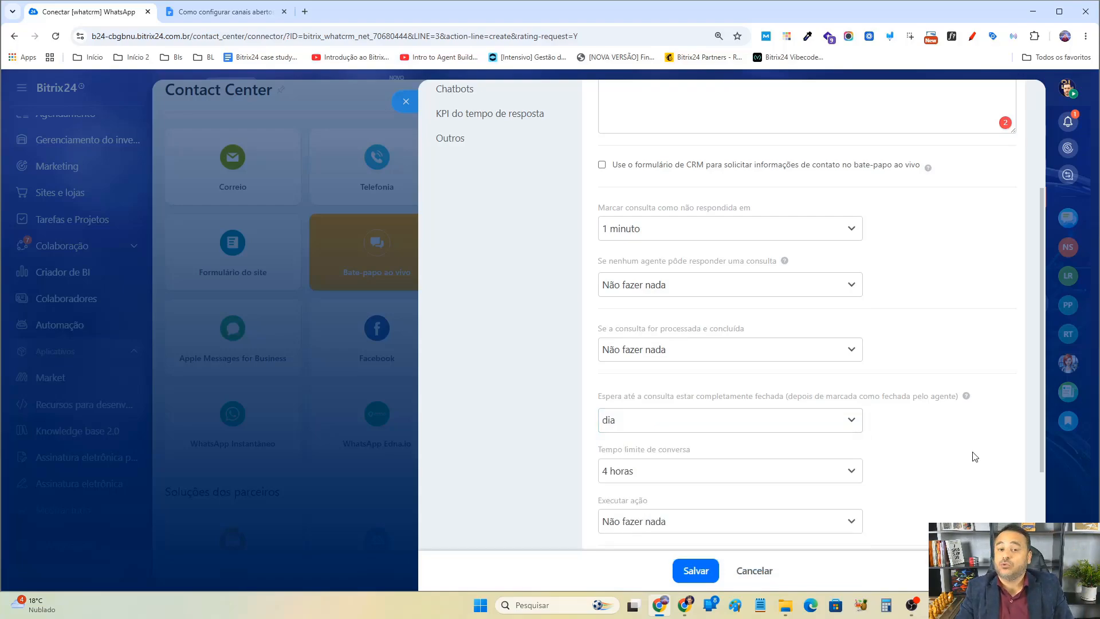
scroll(859, 453, down, 2)
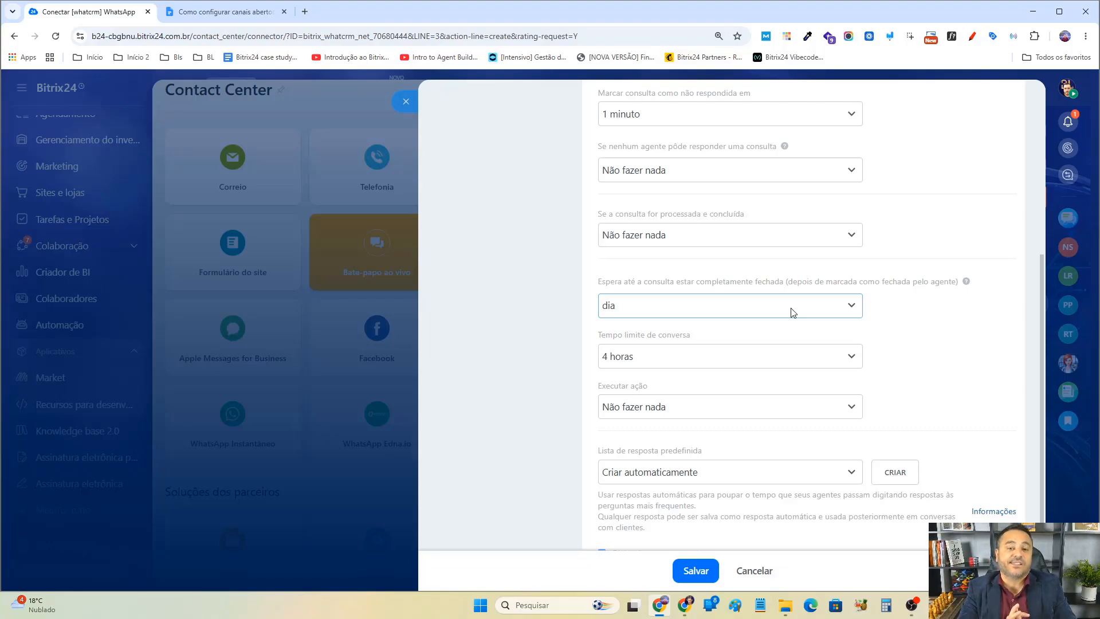
click(792, 313)
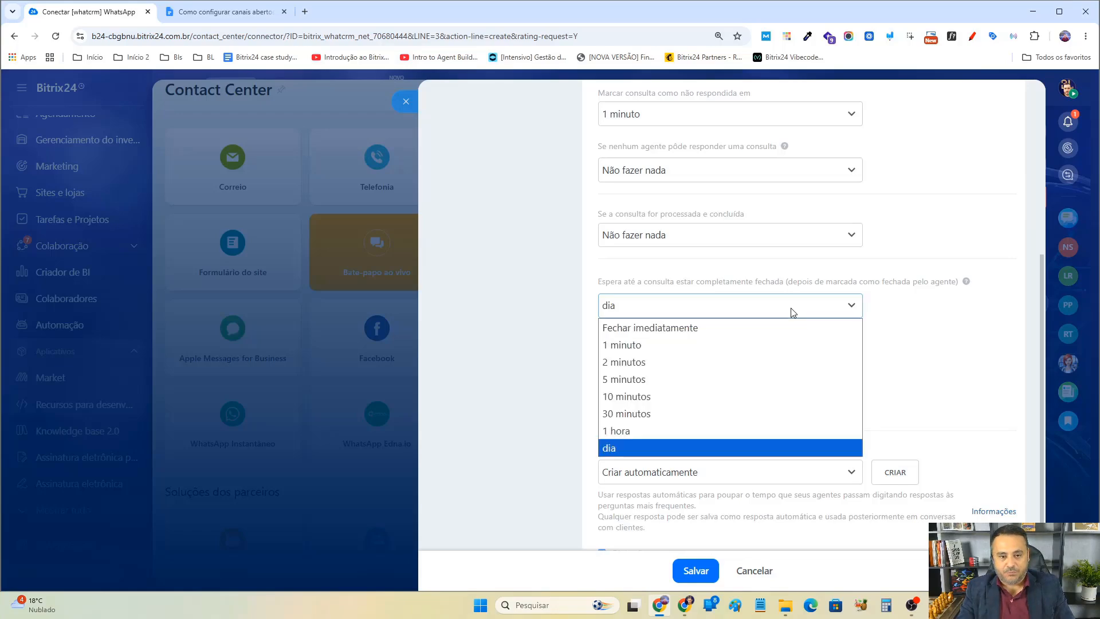
click(668, 449)
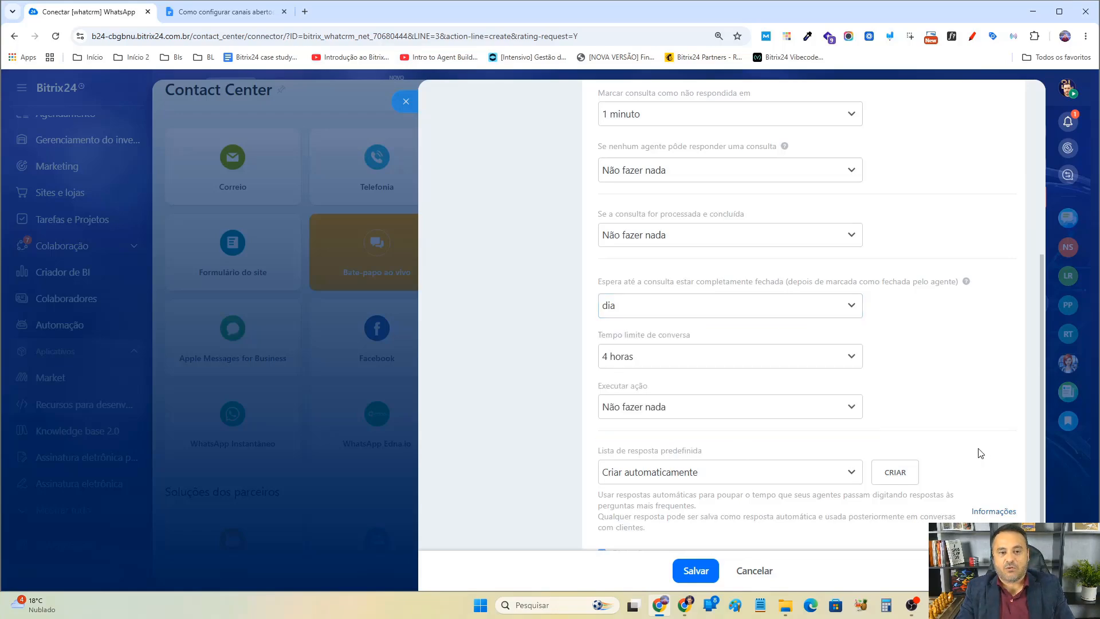
click(783, 311)
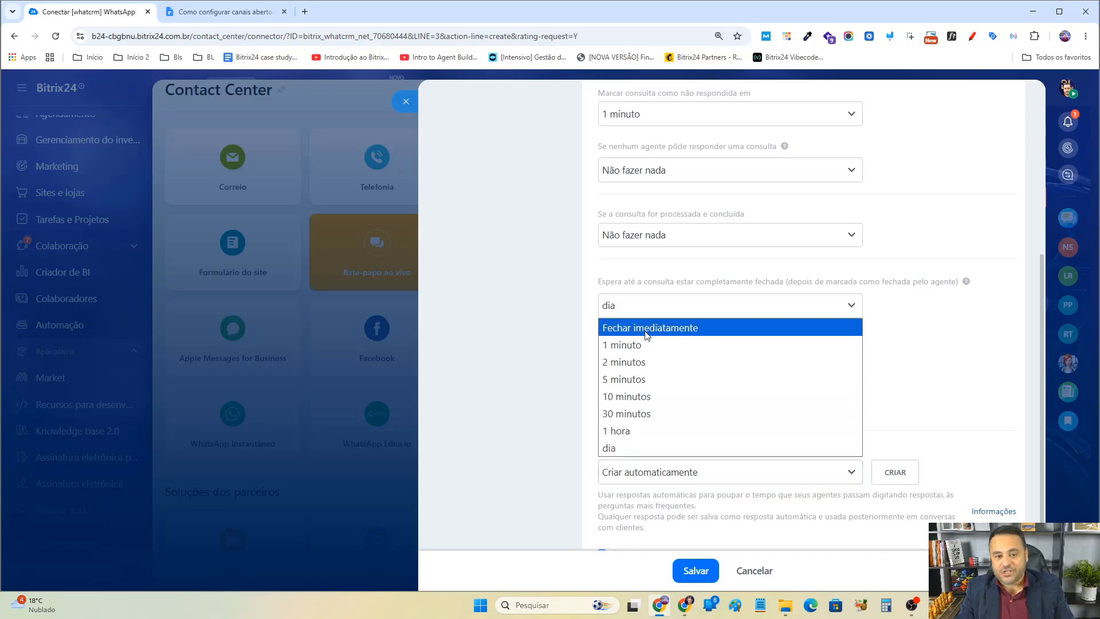
click(645, 447)
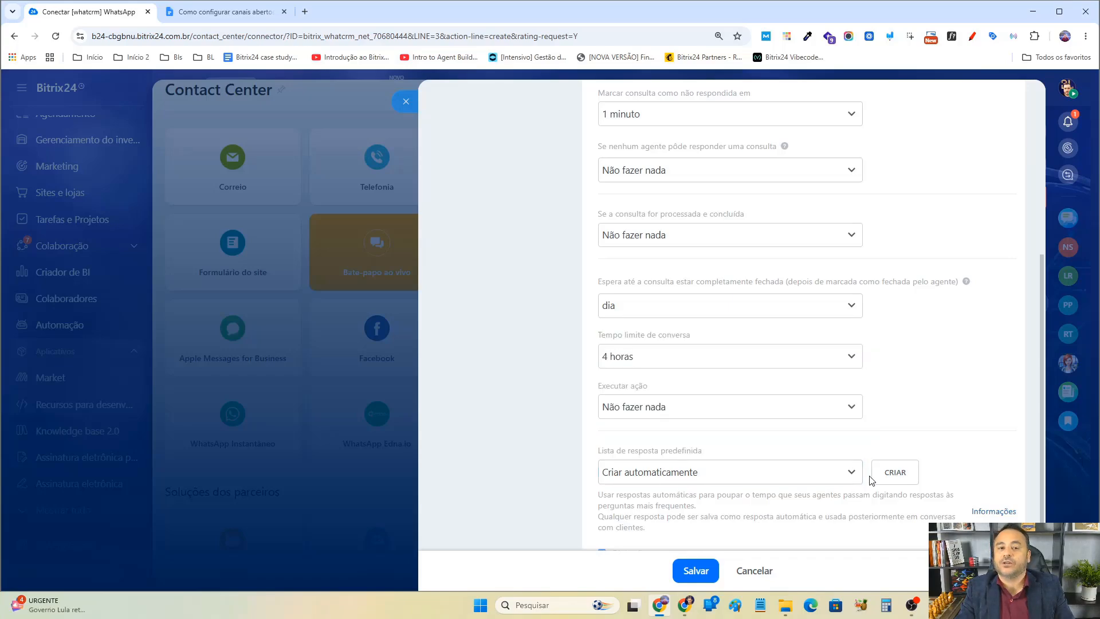
click(712, 309)
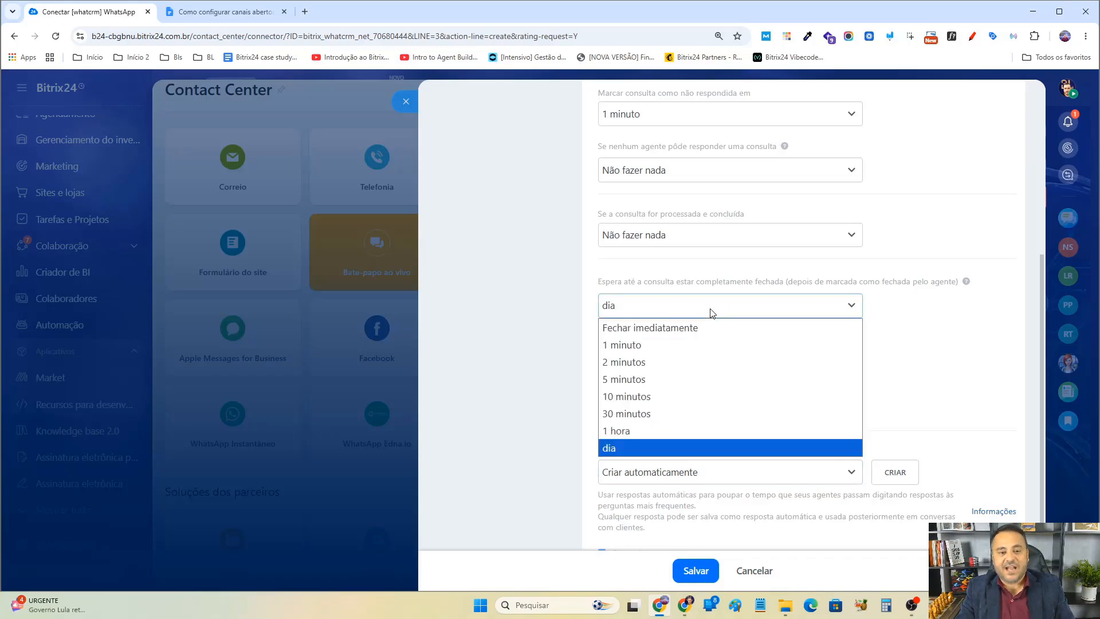
click(713, 329)
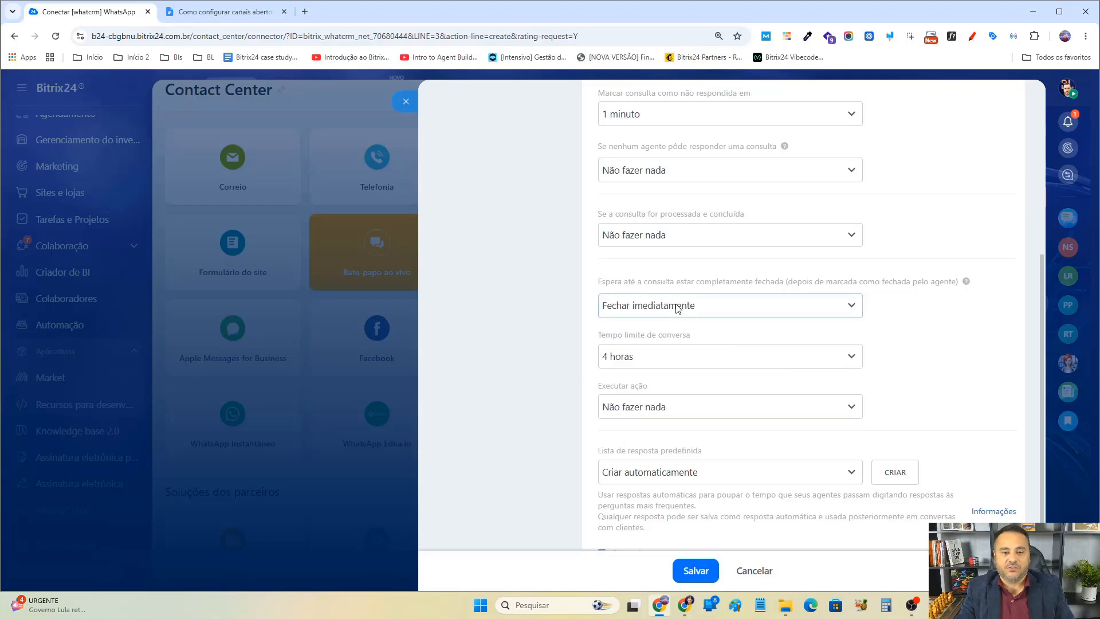
Set the conversation time limit to 1 mês.
scroll(693, 312, up, 5)
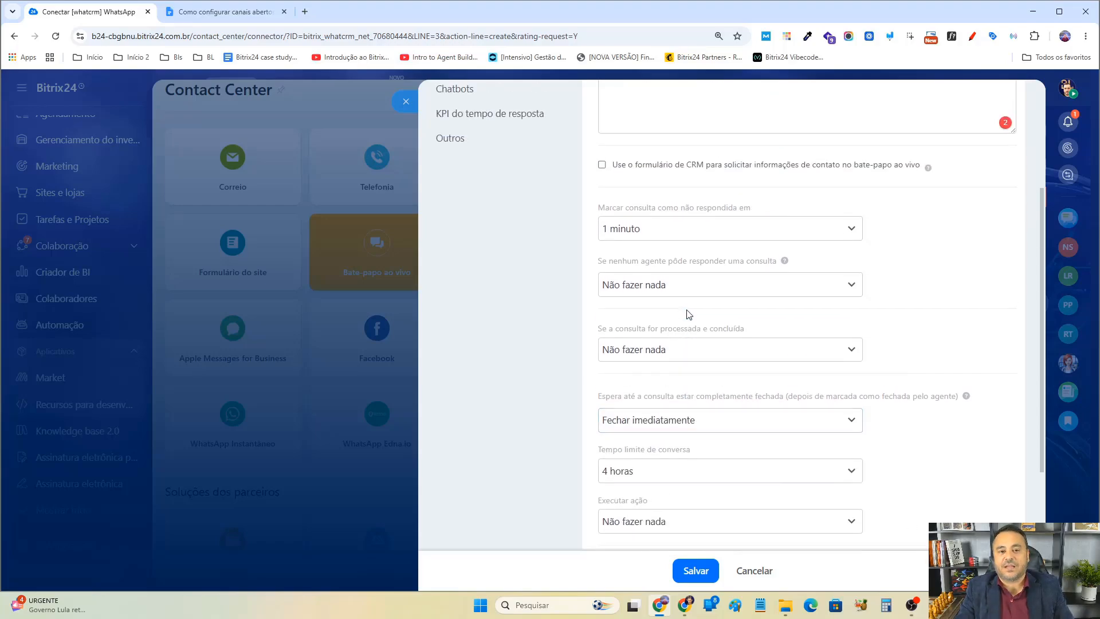
scroll(690, 316, up, 1)
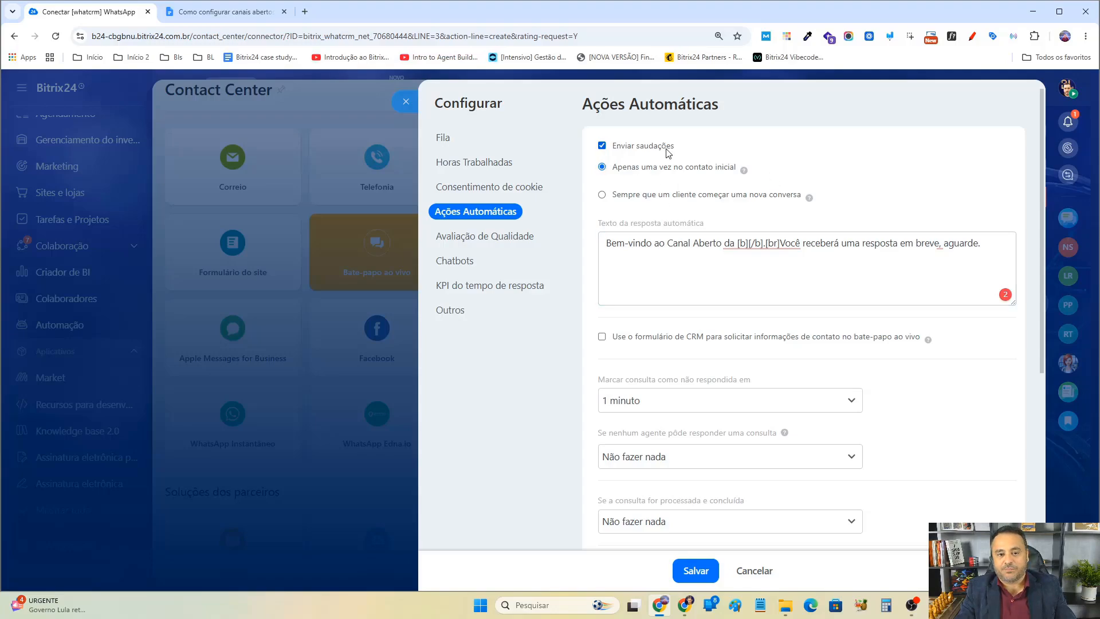
scroll(902, 439, down, 2)
scroll(894, 440, down, 1)
scroll(794, 456, down, 2)
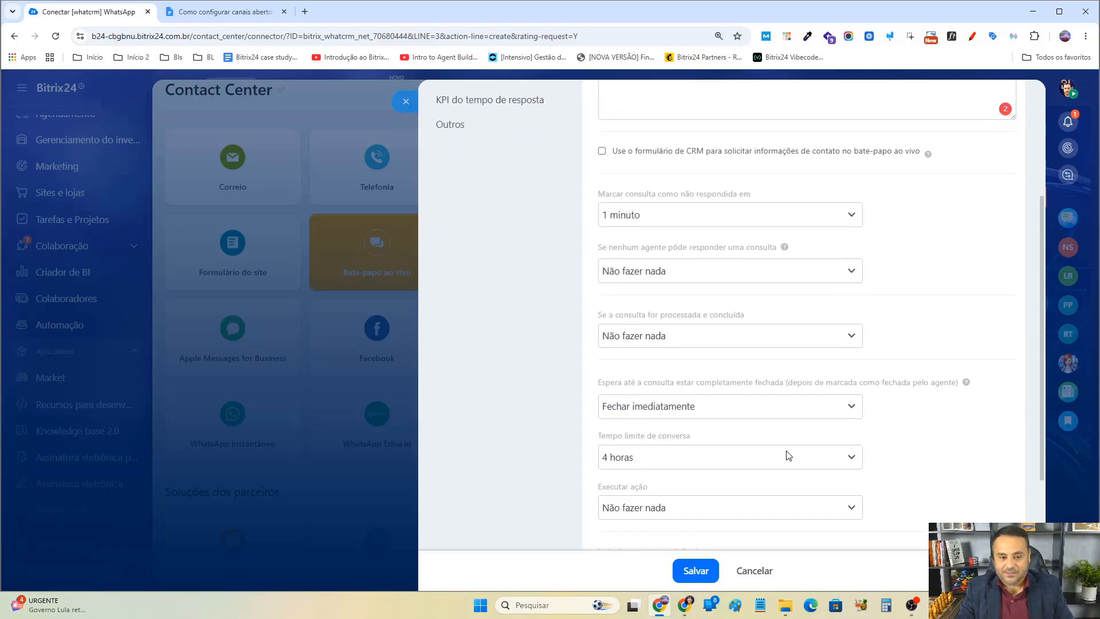
click(678, 358)
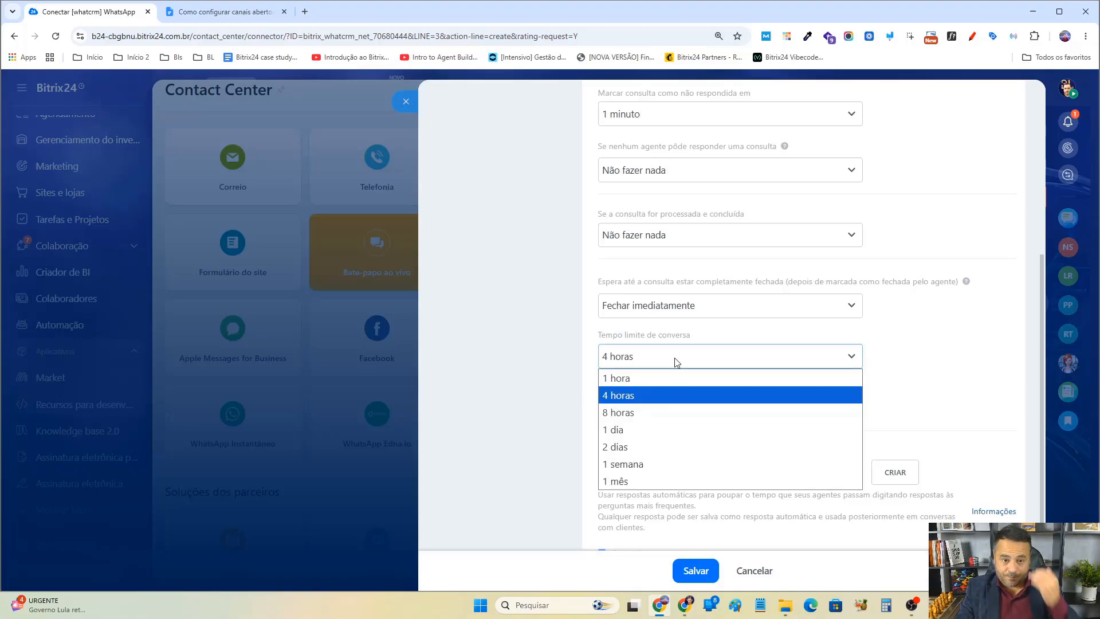
click(624, 483)
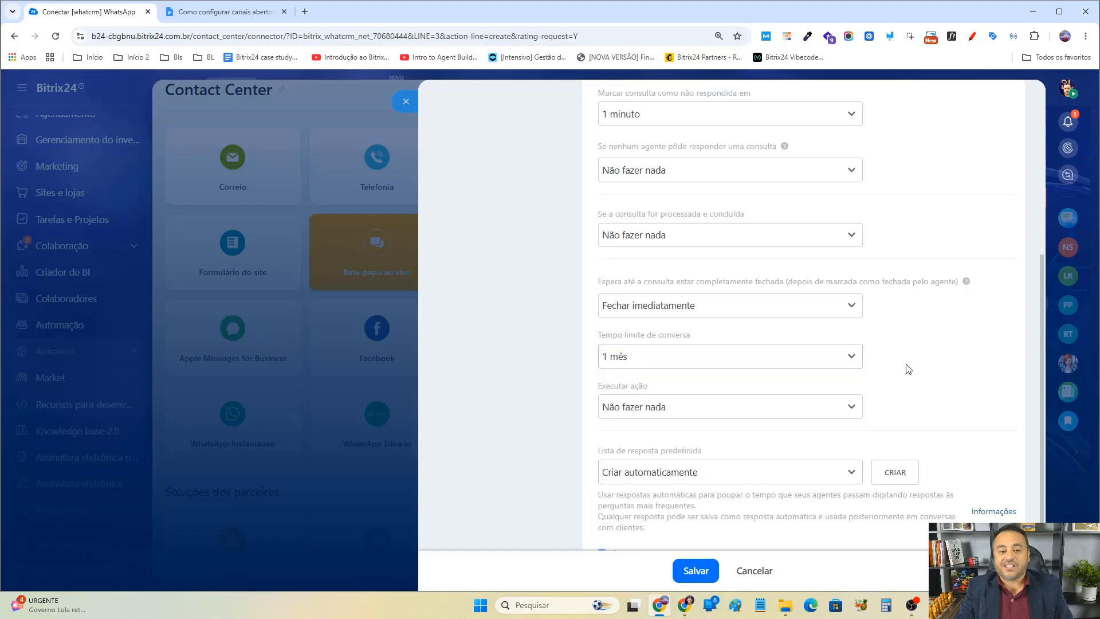
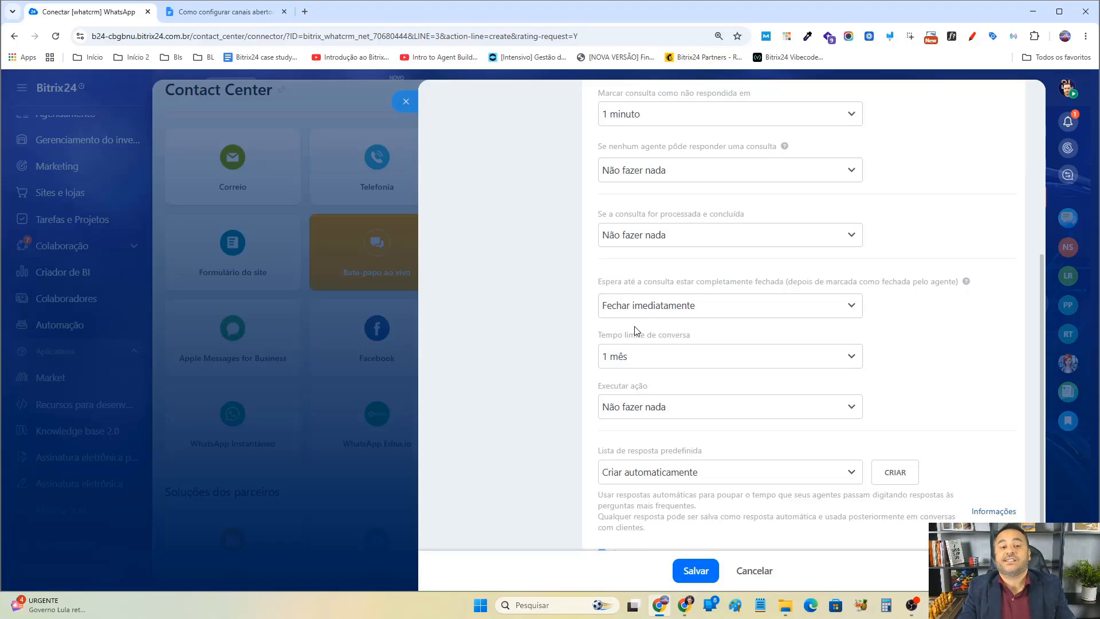
Try several conversation time limits, ending on 4 horas.
click(665, 363)
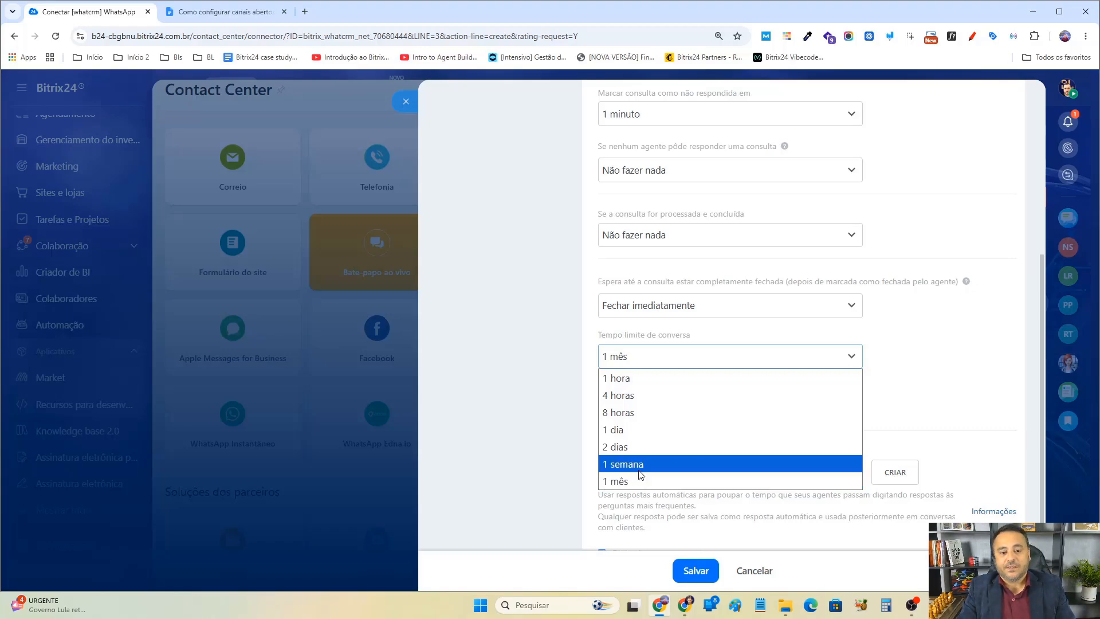
click(638, 431)
click(656, 365)
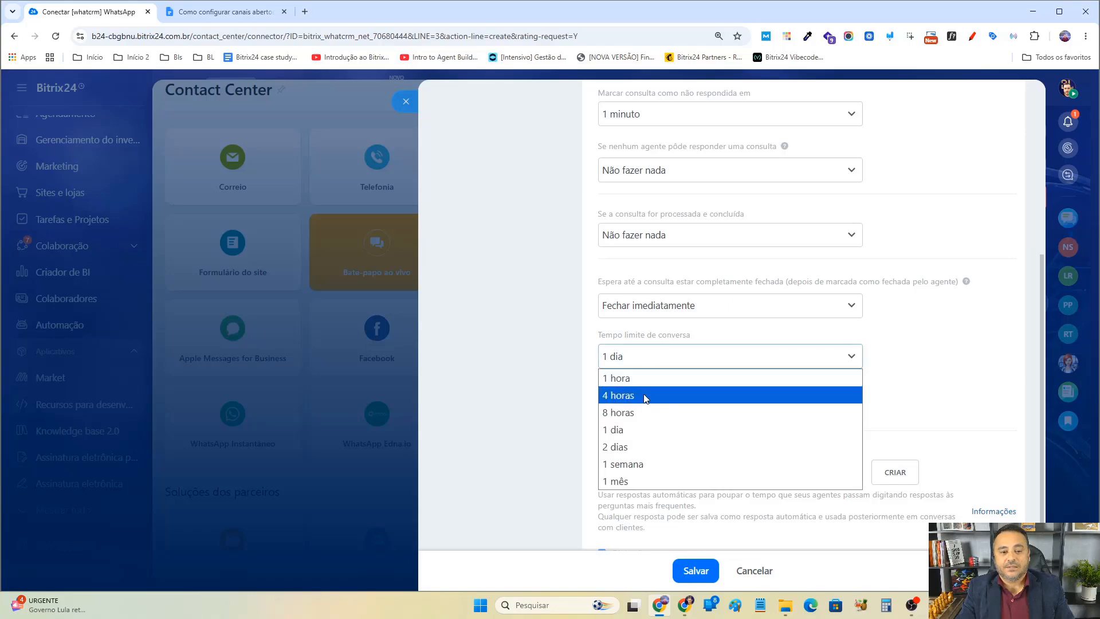
click(637, 414)
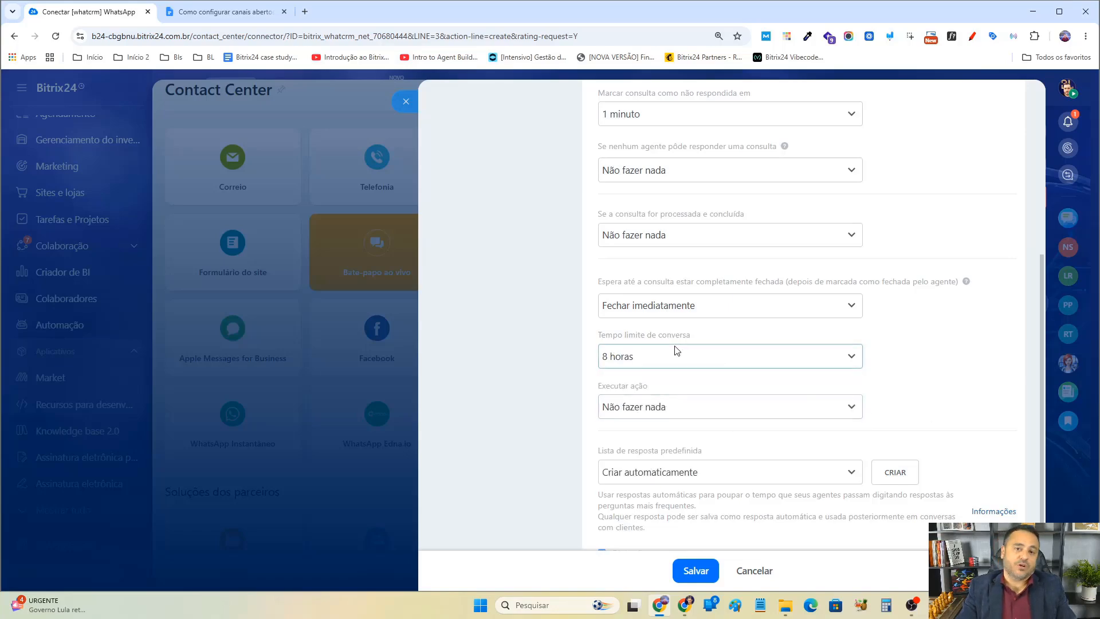
click(659, 357)
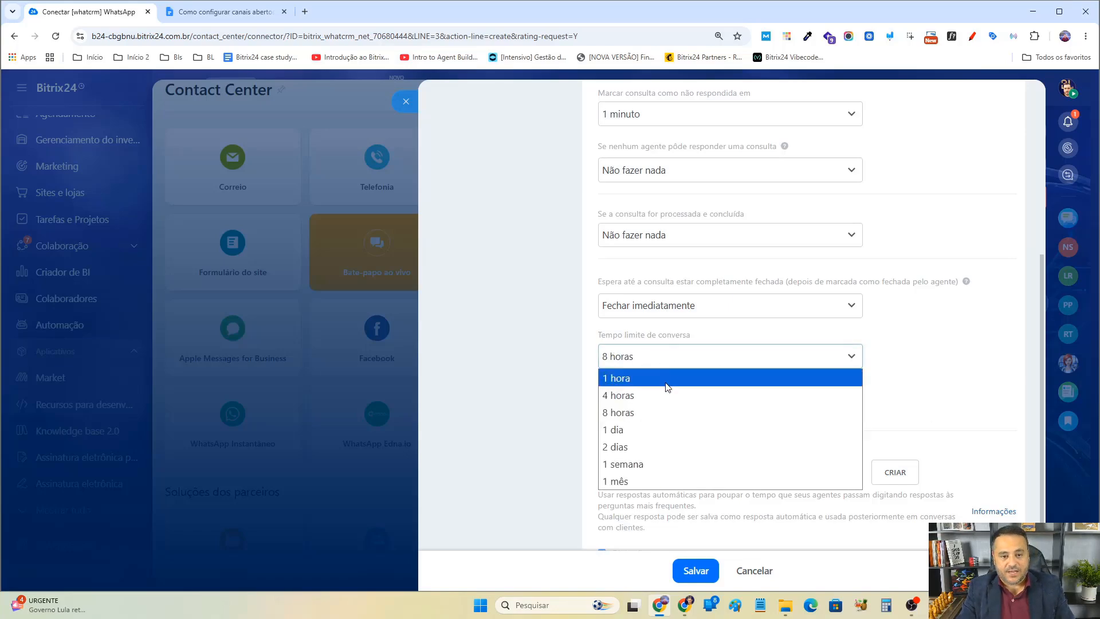
click(662, 394)
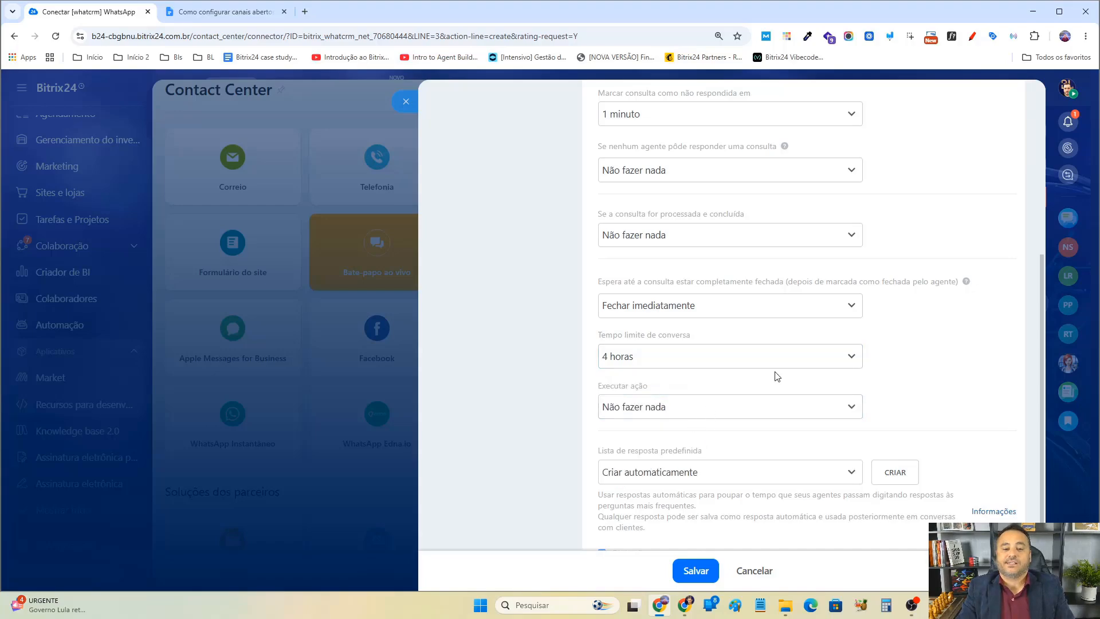
Set the action for processed and concluded inquiries to Enviar texto and select its existing automatic reply text.
scroll(906, 356, up, 1)
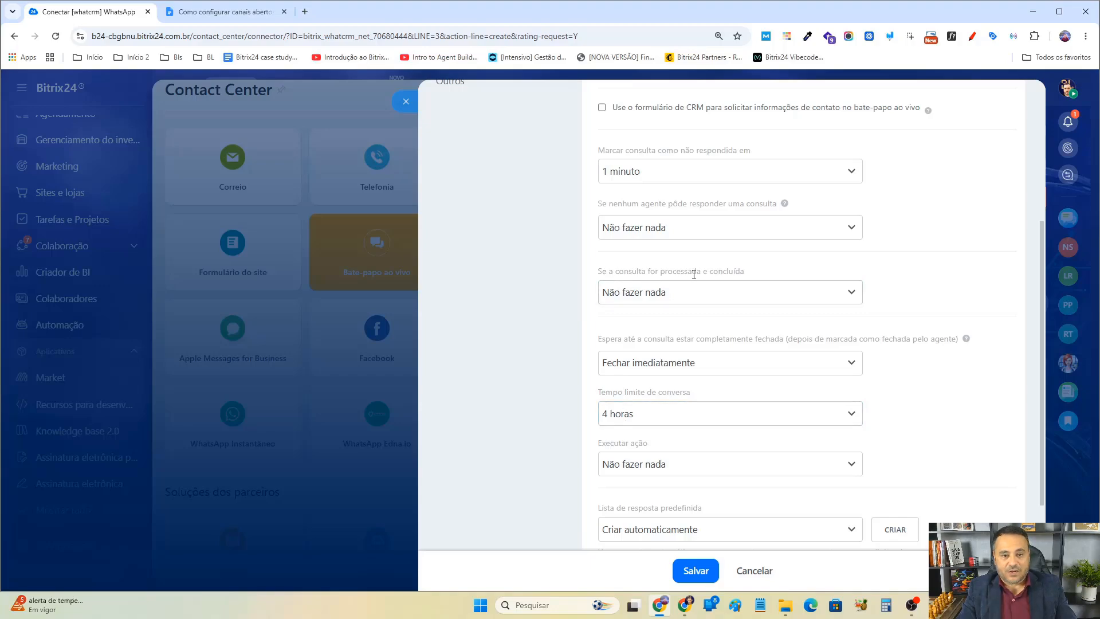
click(707, 292)
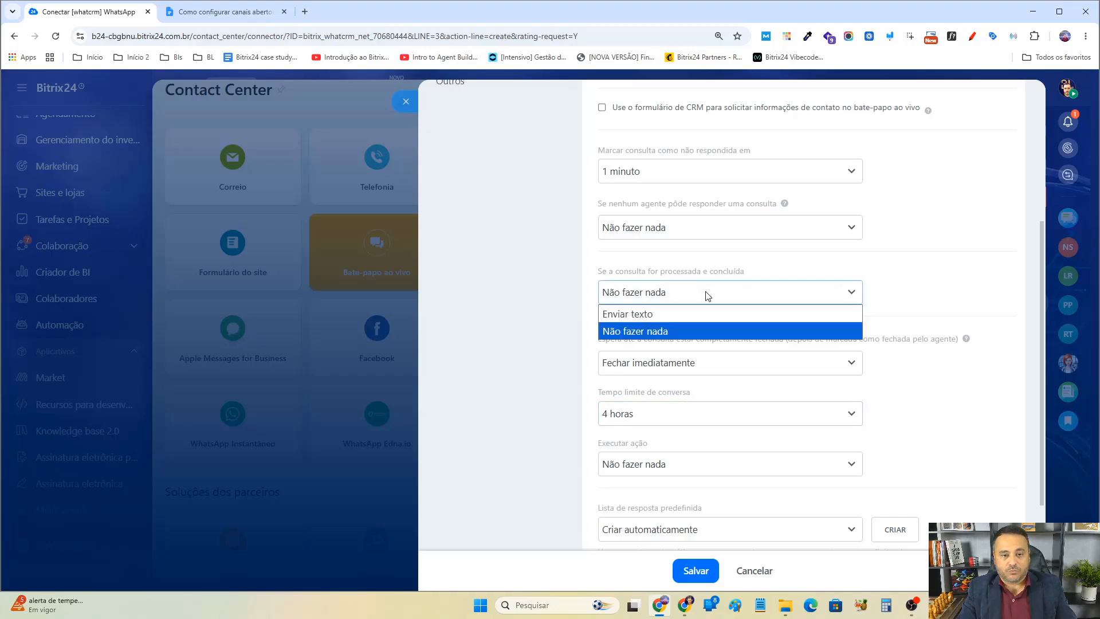
click(643, 319)
double_click(758, 343)
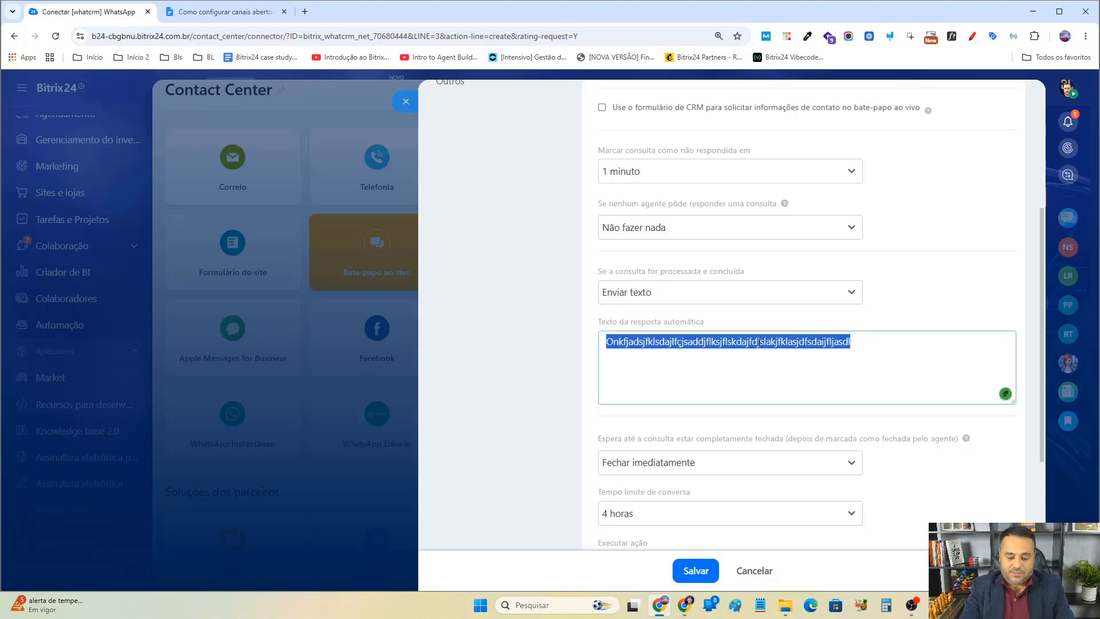
Replace the automatic reply with "Obrigado pelo seu contato. Devido à inatividade, esse chamado foi fechado.".
text(O)
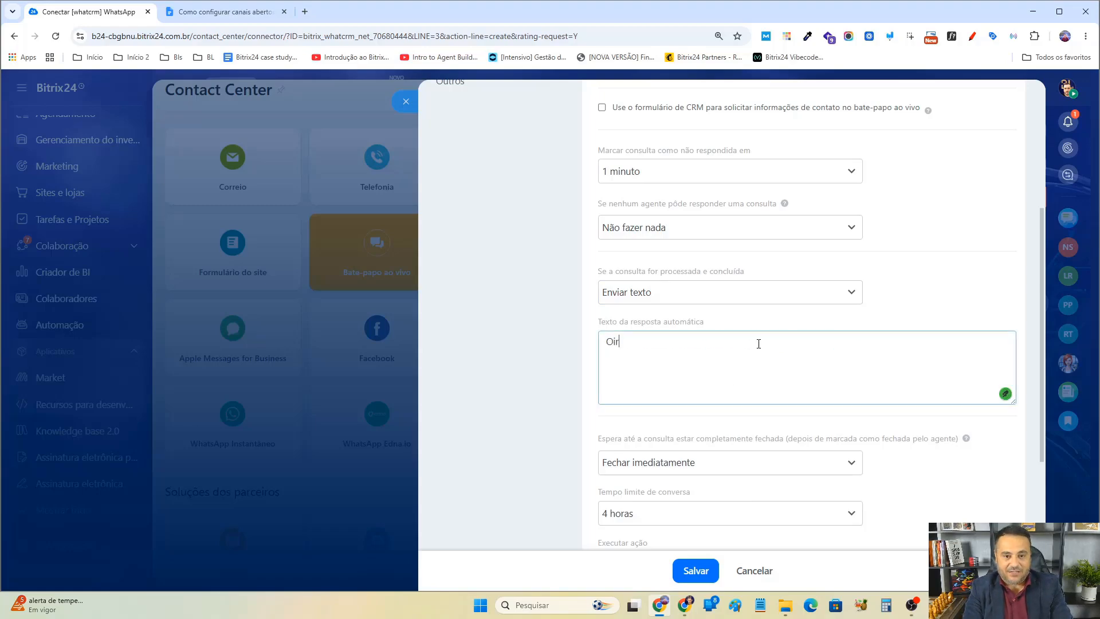
text(brigado pelo)
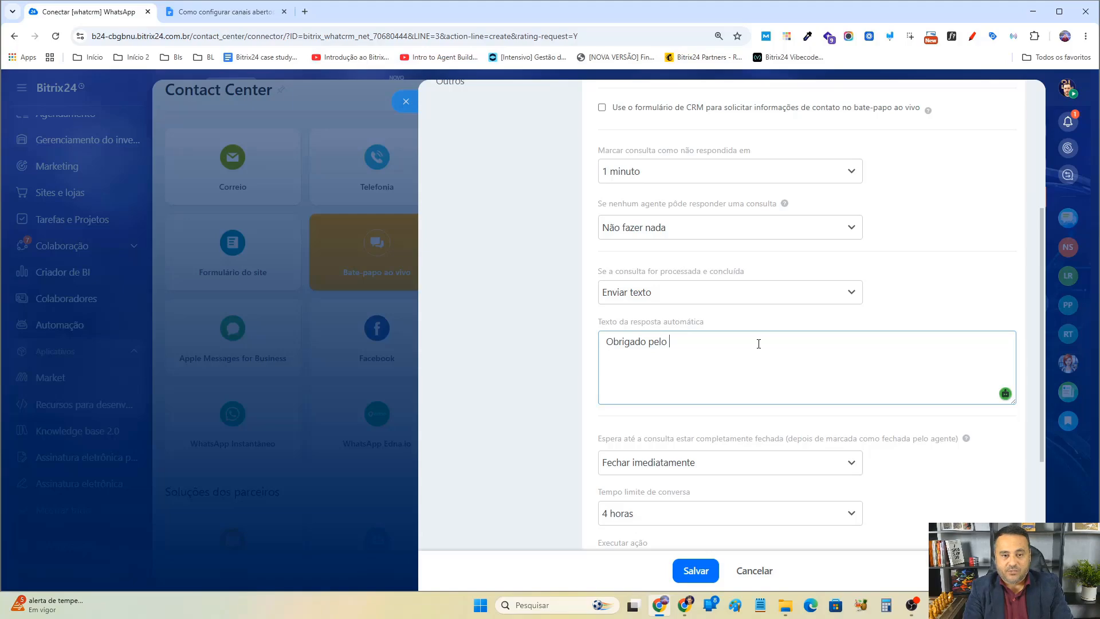
text( se)
key(BackSpace)
text(seu contato, estamos)
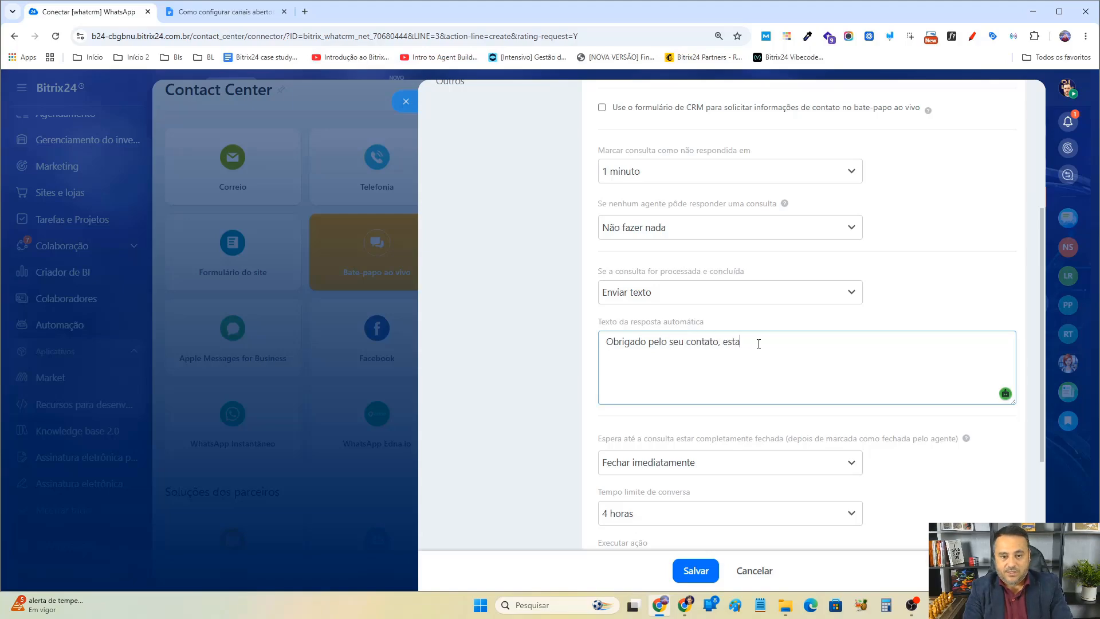
key(BackSpace)
key(BackSpace)
key(BackSpace)
key(BackSpace)
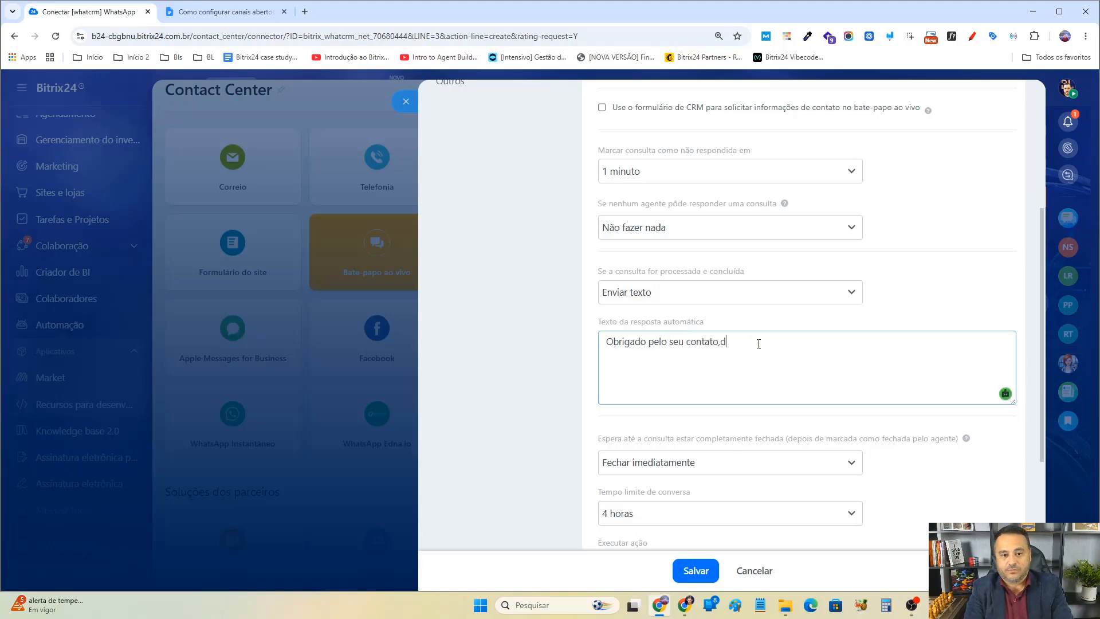
text(devido a)
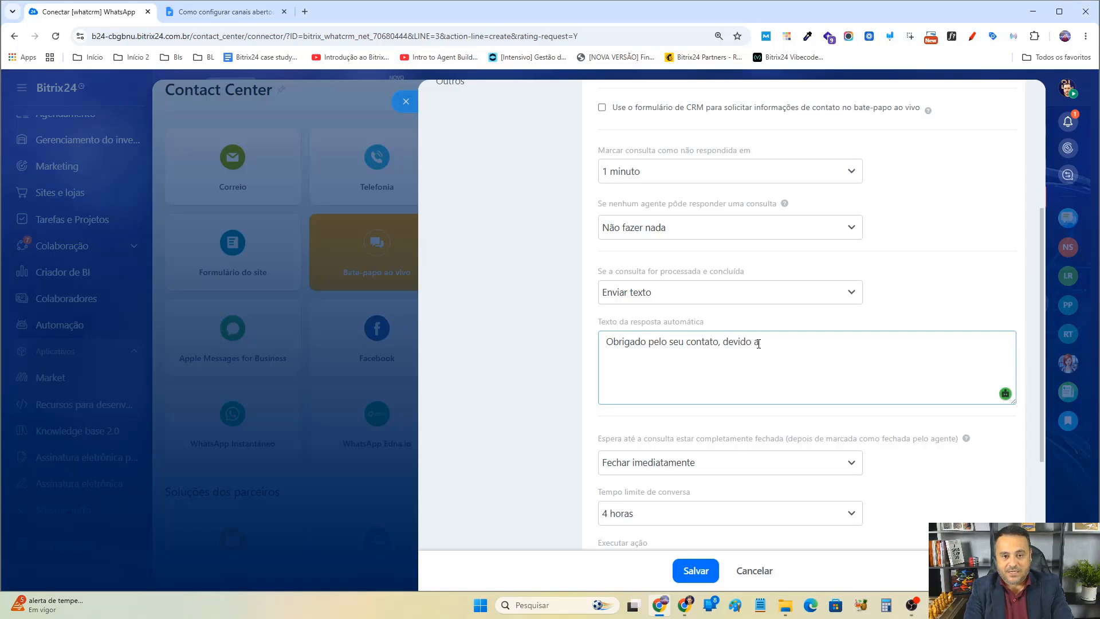
text( i)
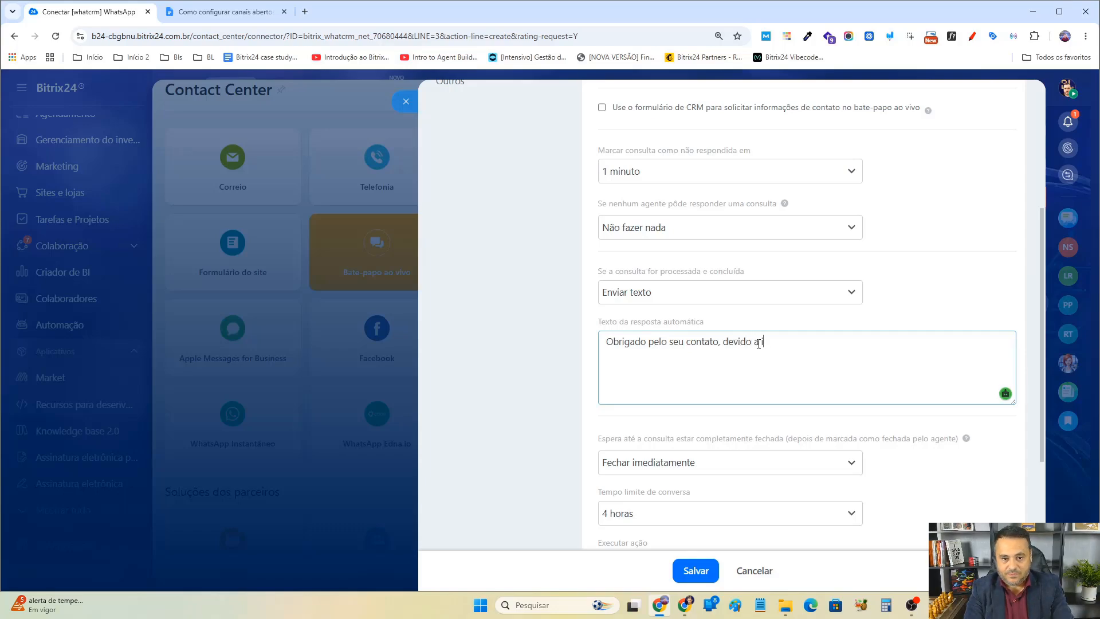
text(anatividad)
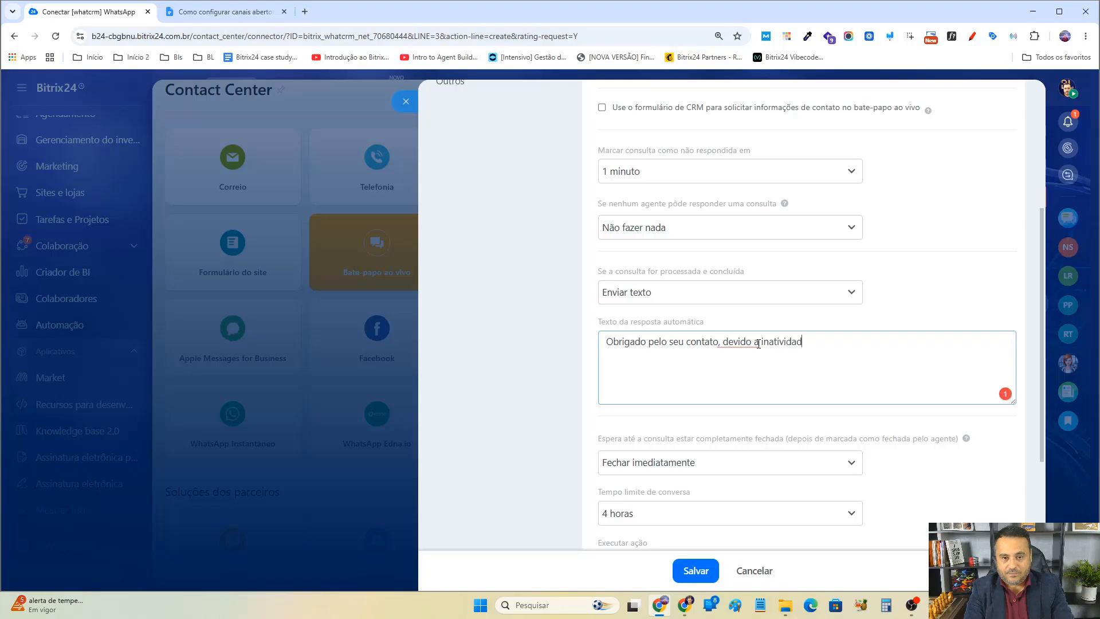
text(e esse cha)
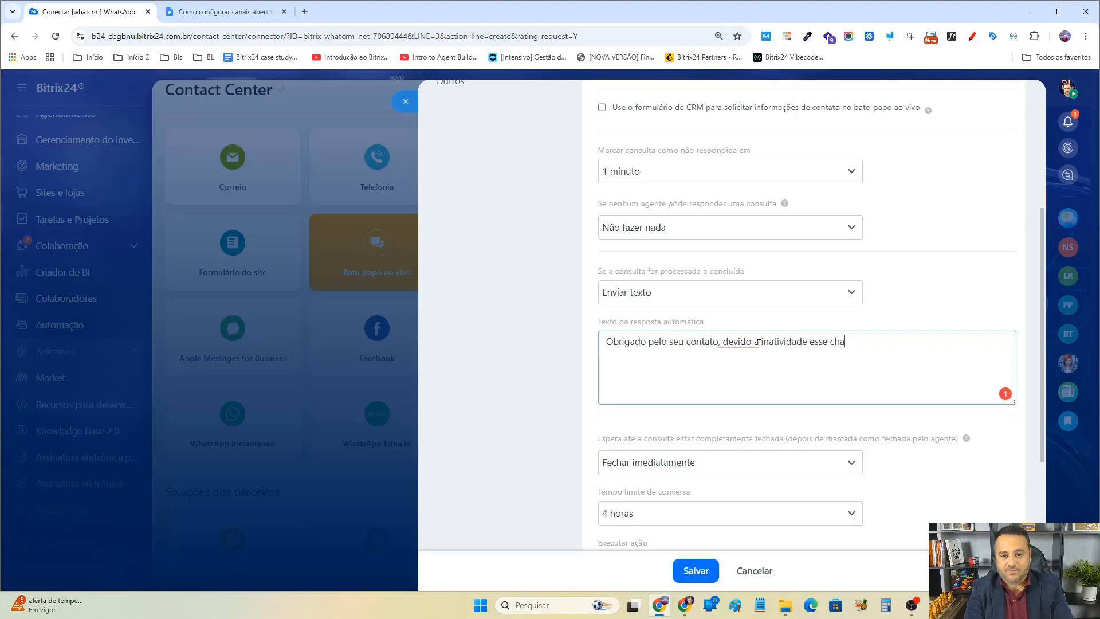
text(mado foi fechado.)
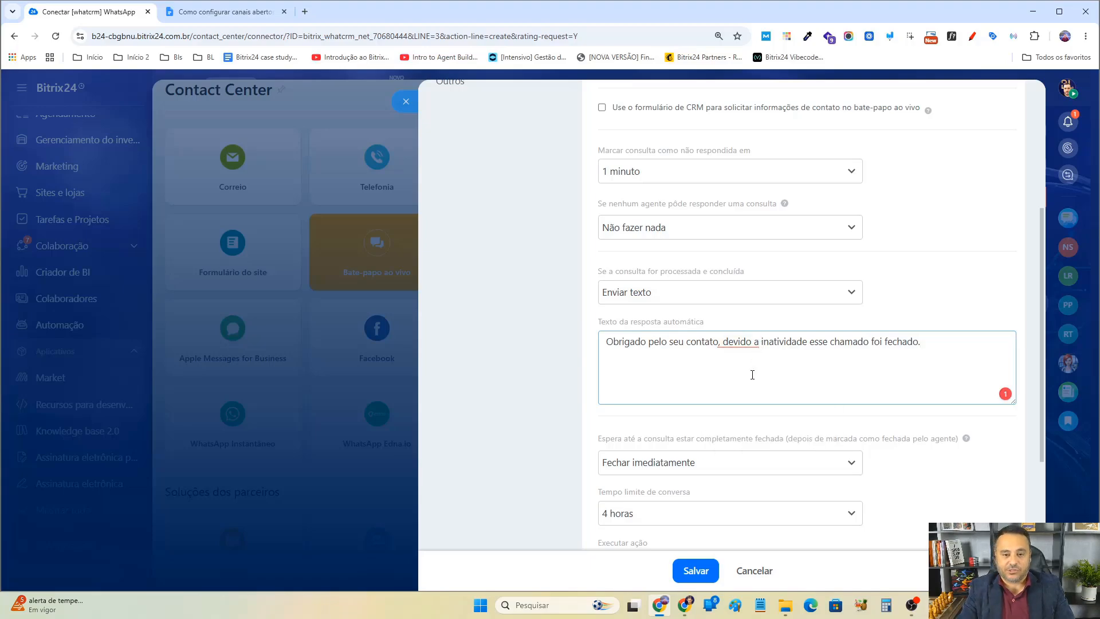
click(751, 343)
click(750, 380)
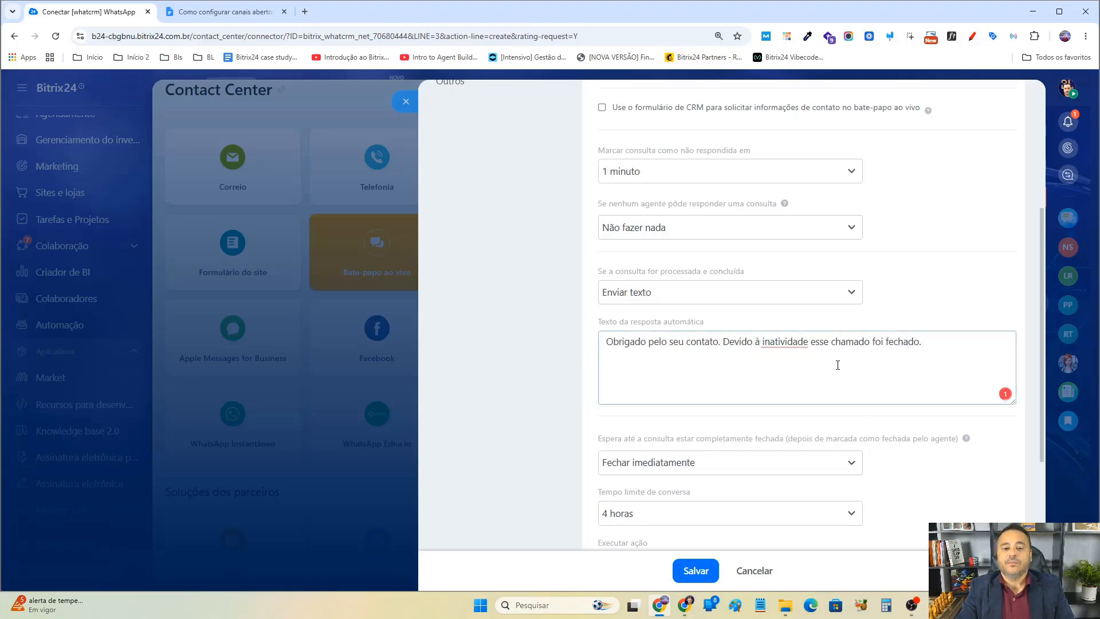
click(777, 343)
click(789, 375)
scroll(854, 375, down, 2)
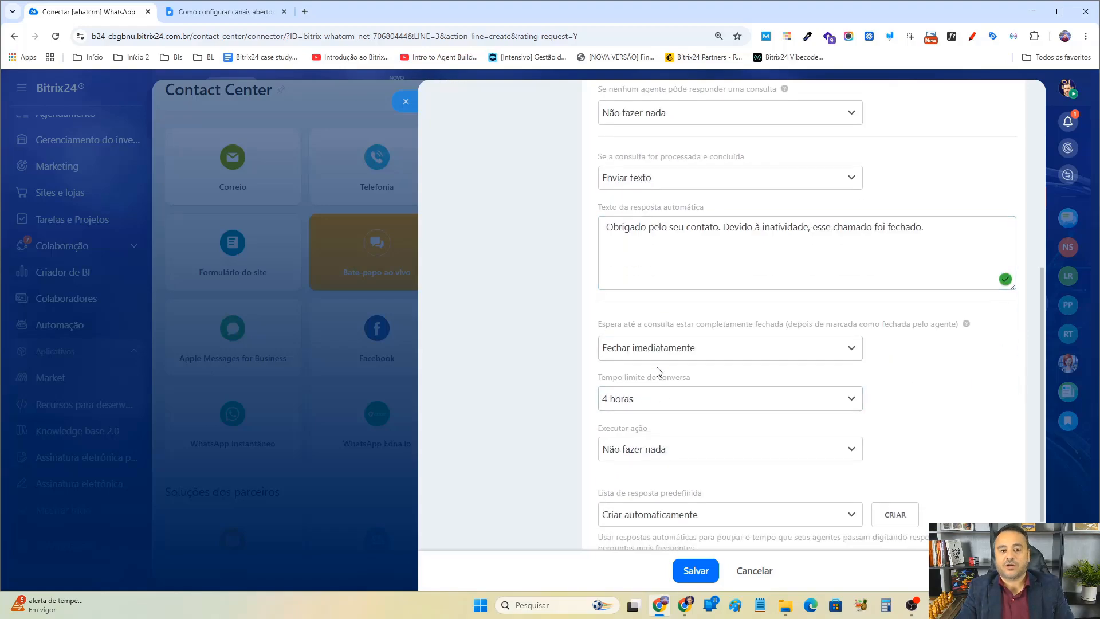
scroll(658, 373, up, 1)
drag(923, 284, 563, 321)
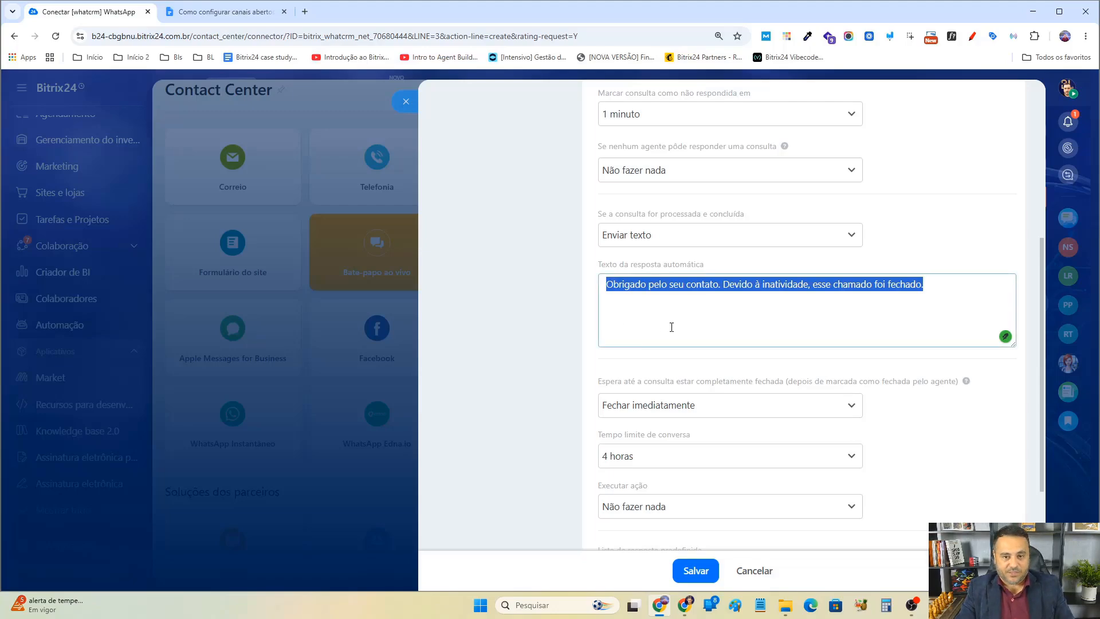
Set the action for processed and concluded inquiries to Não fazer nada.
scroll(672, 327, up, 1)
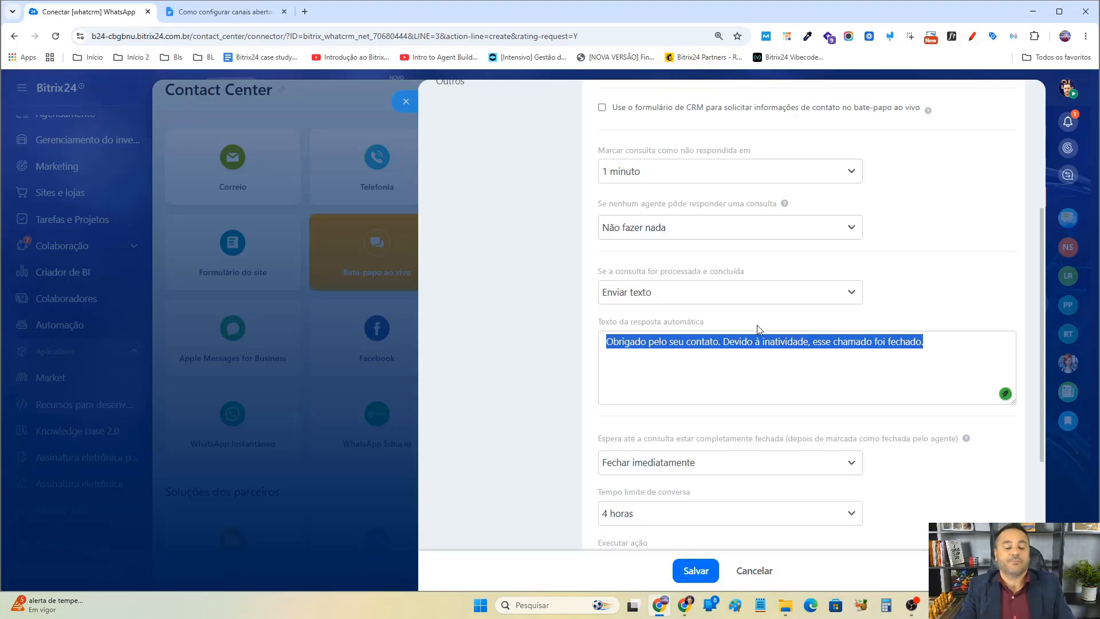
scroll(637, 415, down, 2)
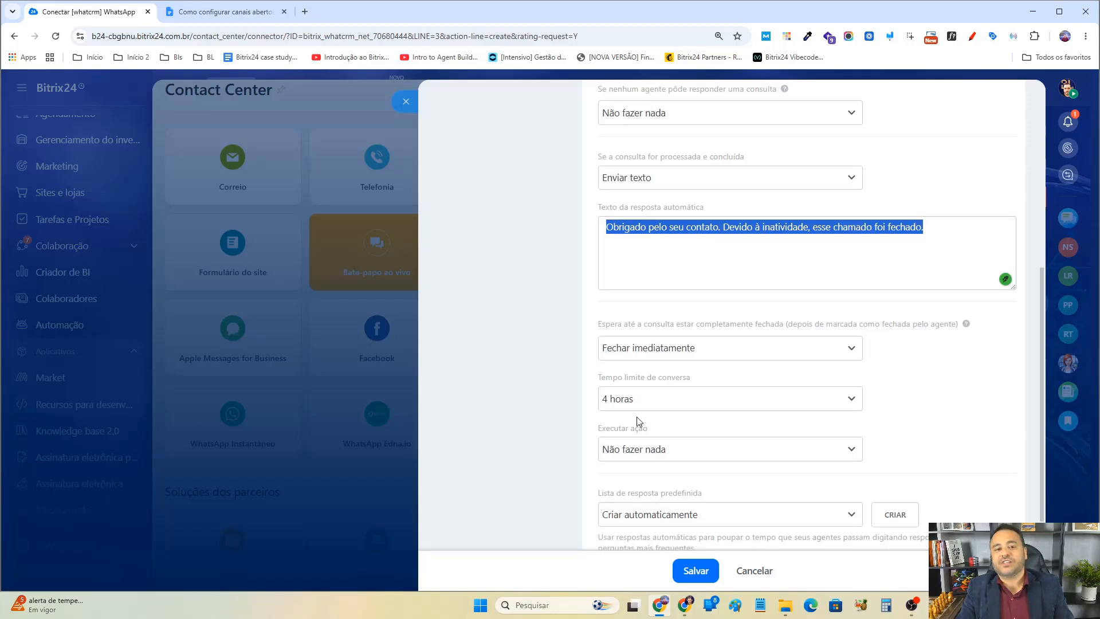
scroll(769, 221, up, 1)
click(710, 241)
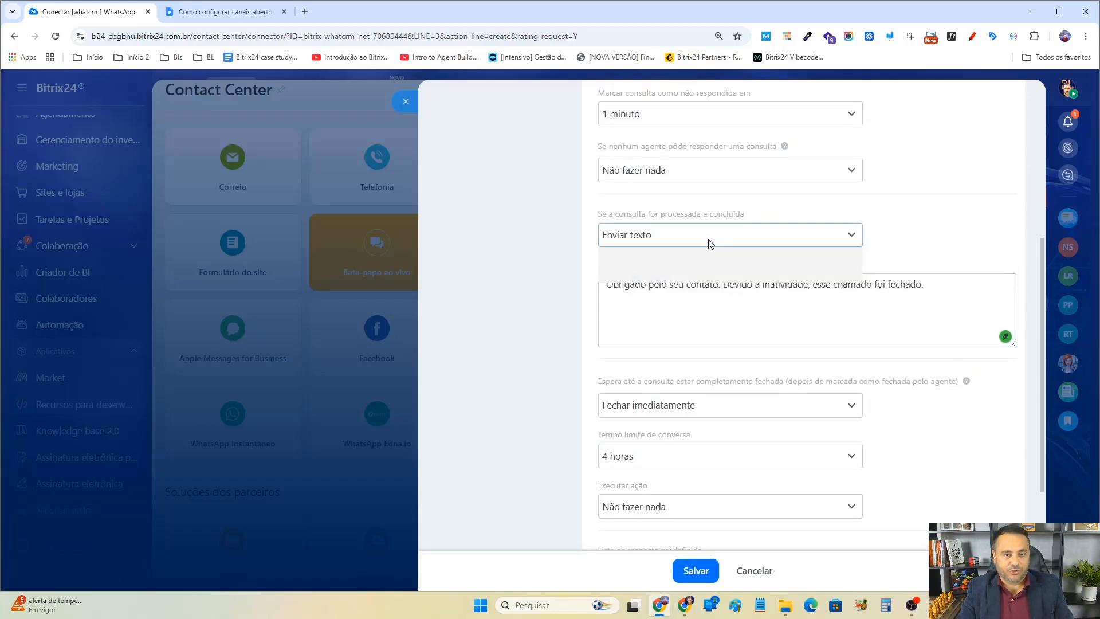
click(696, 276)
Set the conversation time limit to 1 mês.
click(645, 357)
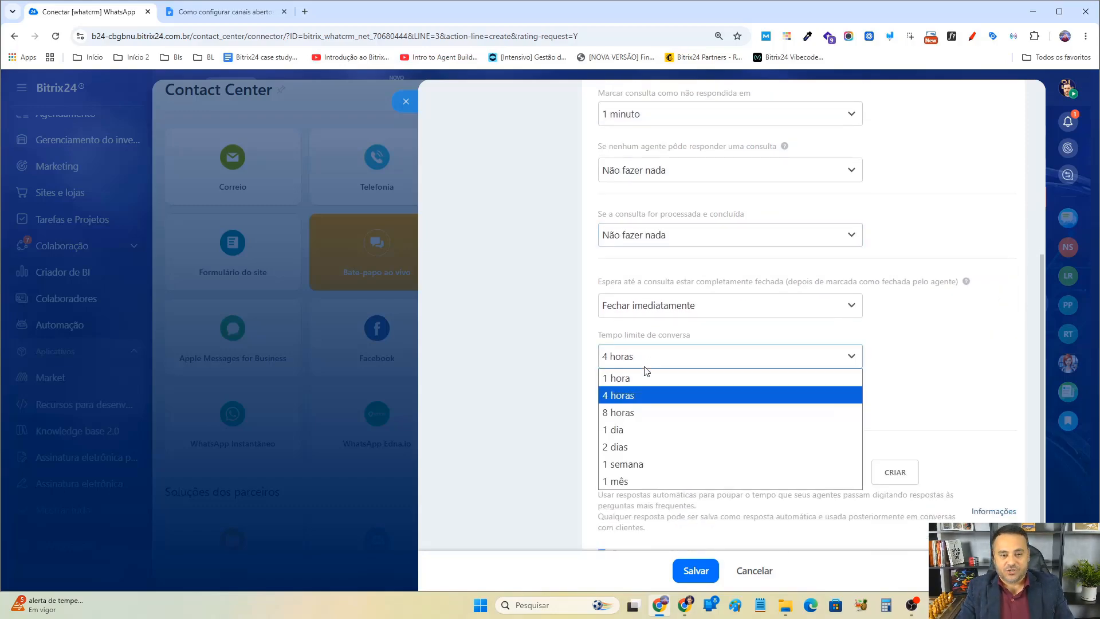
click(619, 480)
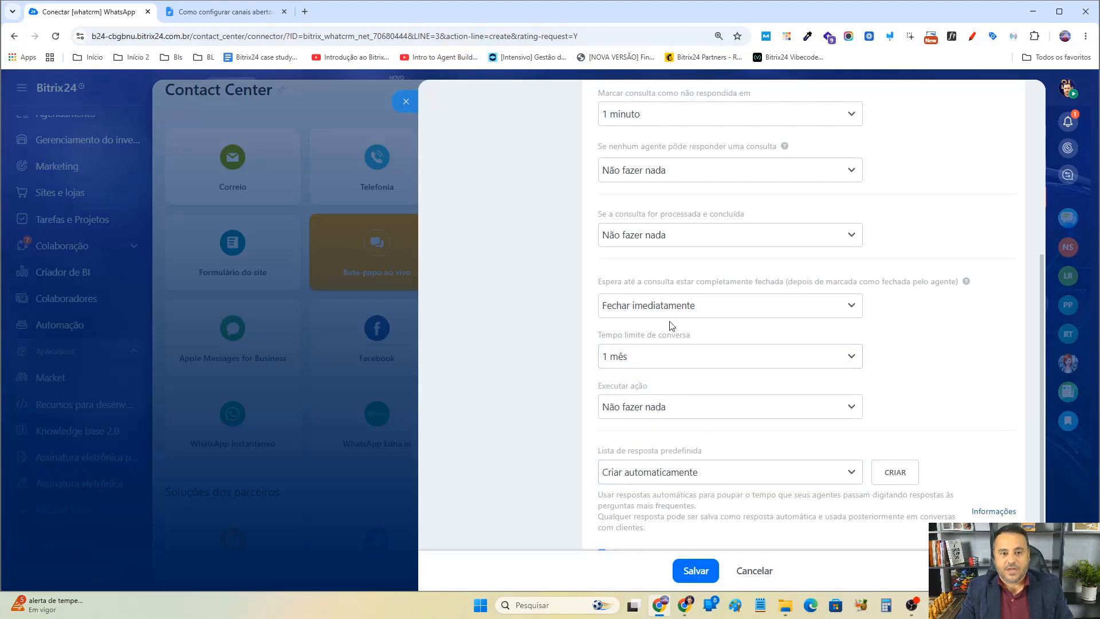
scroll(710, 356, down, 1)
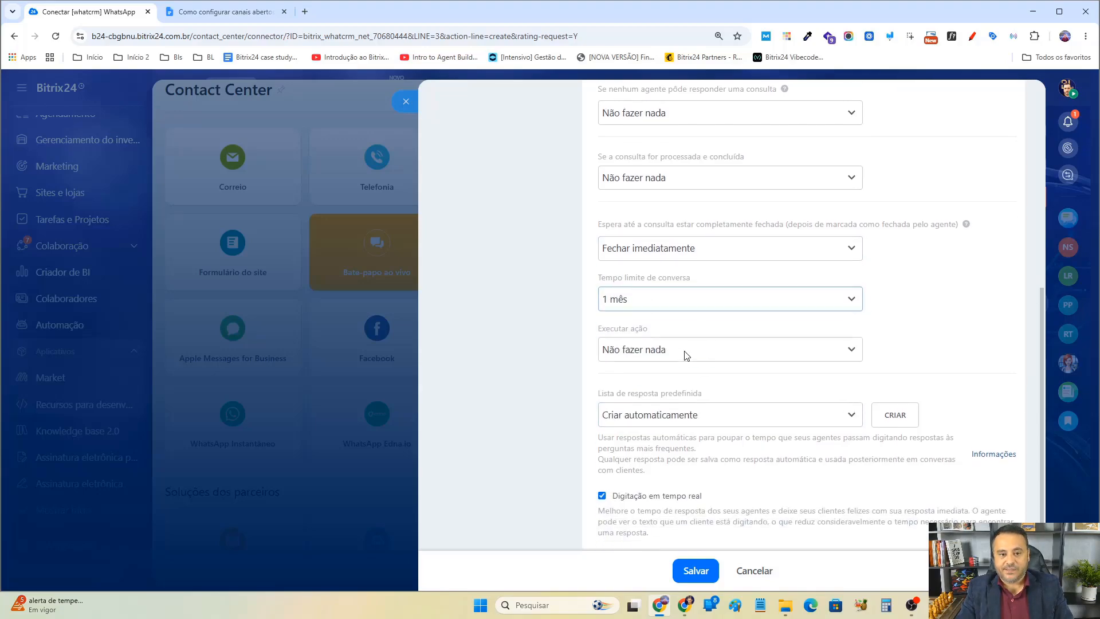
scroll(646, 229, up, 1)
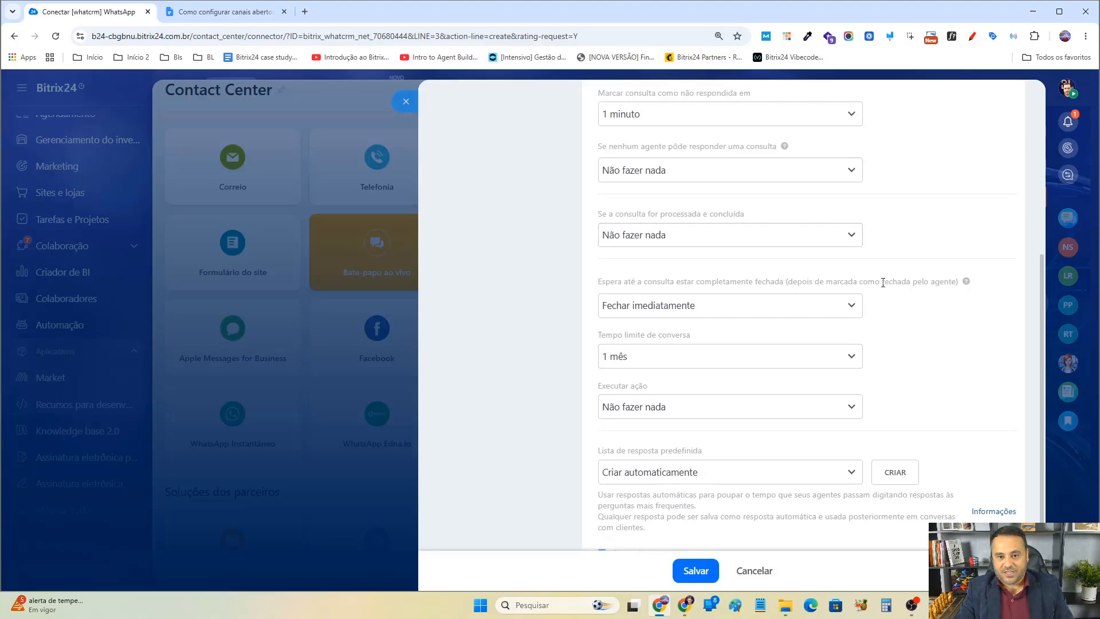
Set the Executar ação option to Enviar texto and place the cursor in its automatic reply box.
click(744, 406)
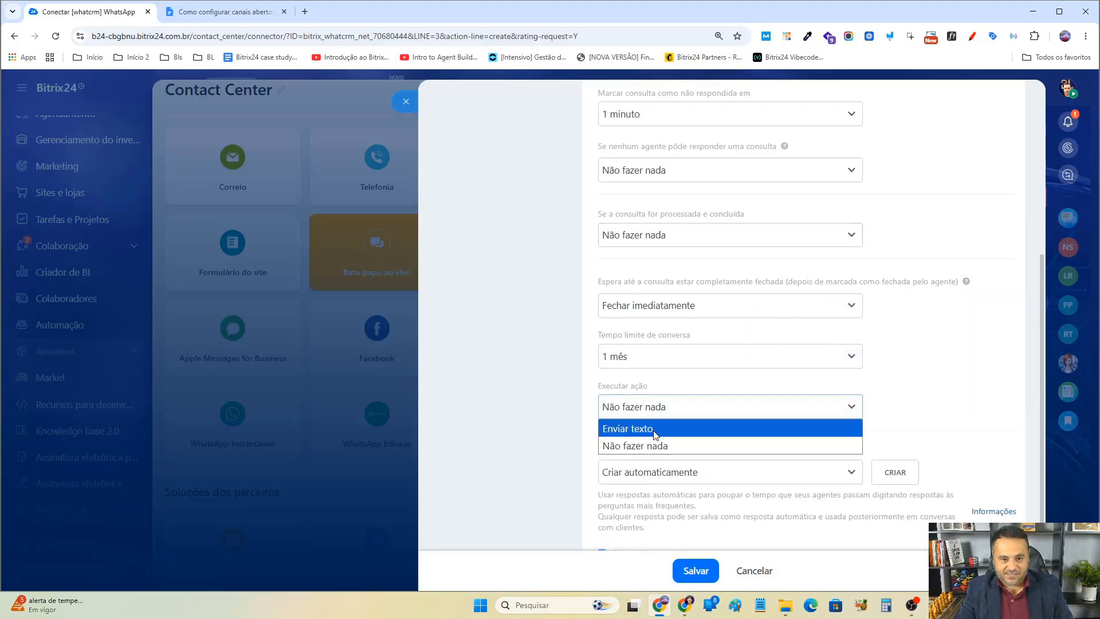
click(745, 425)
scroll(802, 401, down, 1)
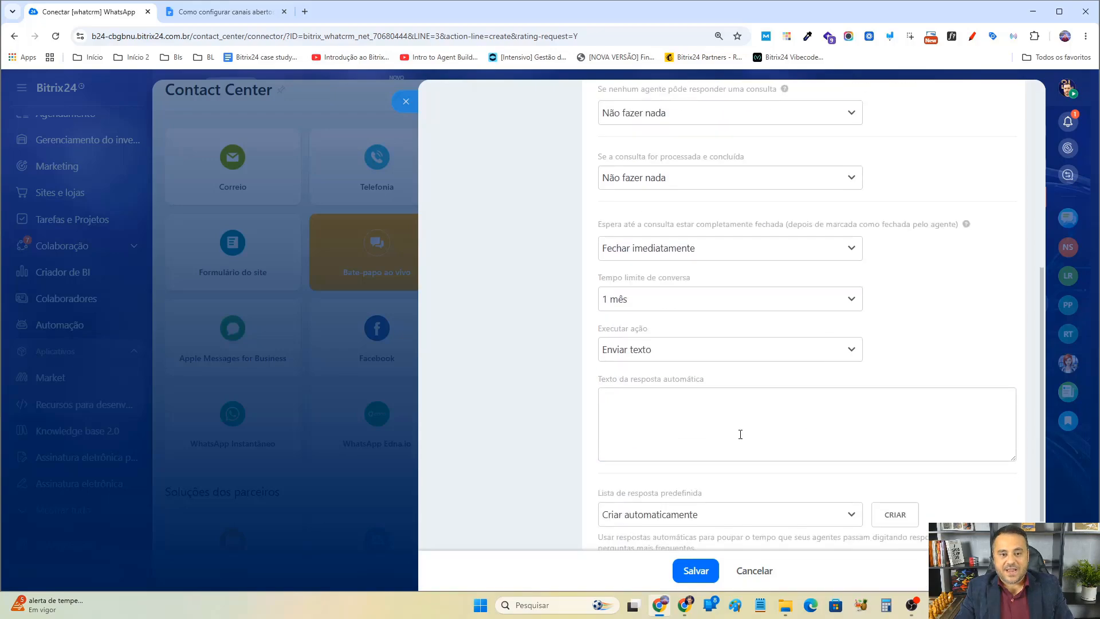
click(709, 428)
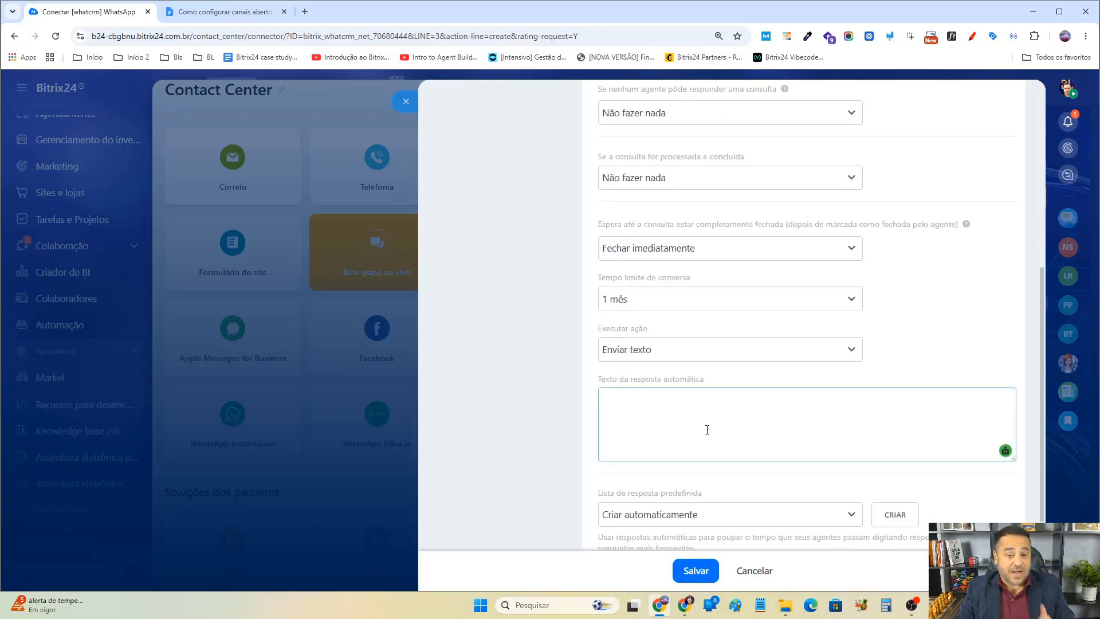
Set the action for processed and concluded inquiries to Enviar texto again, restoring its automatic reply.
scroll(707, 429, up, 3)
scroll(708, 425, up, 2)
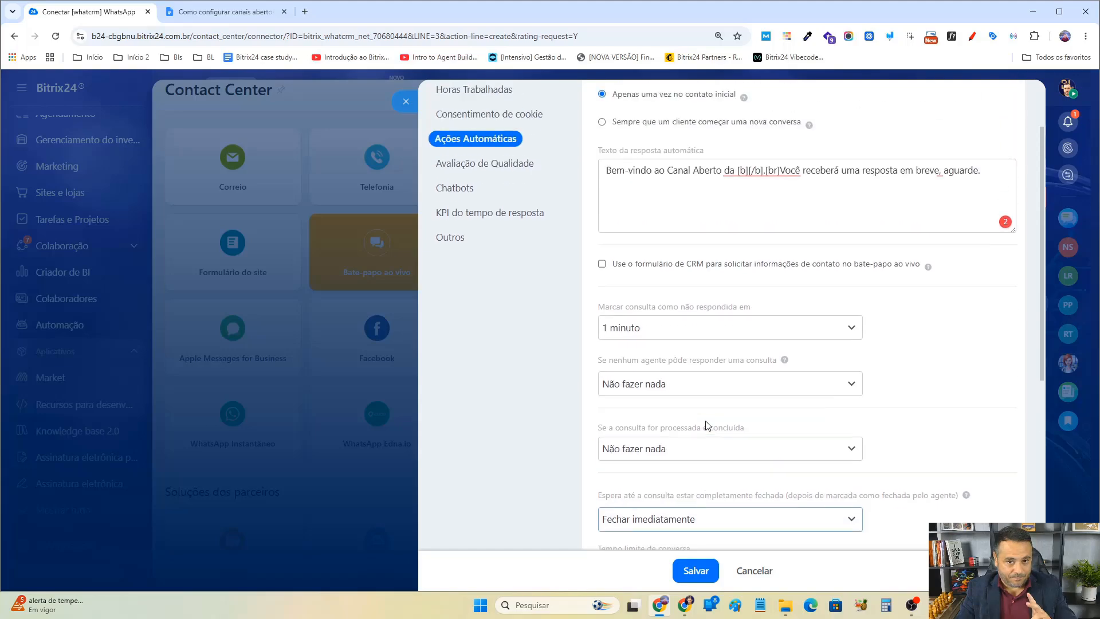
scroll(708, 425, down, 1)
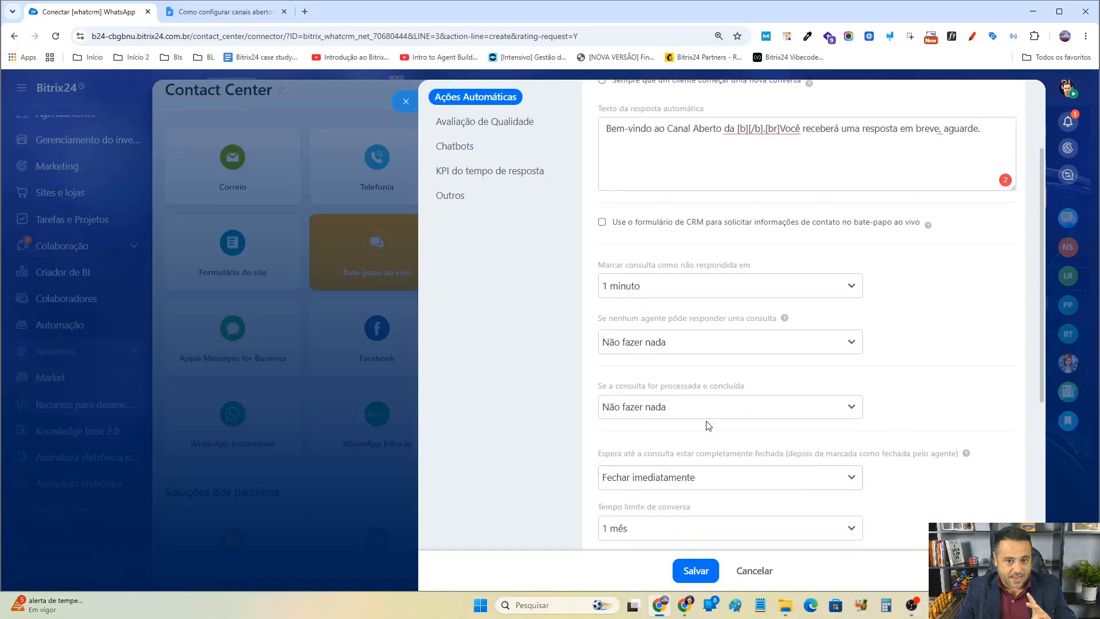
scroll(708, 425, down, 1)
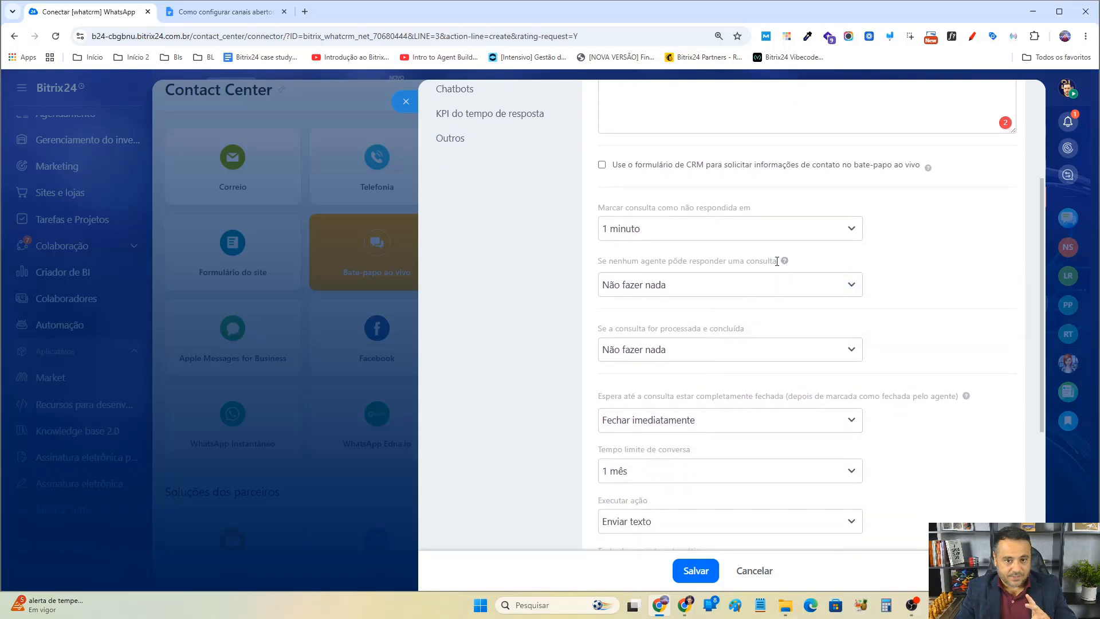
scroll(636, 326, down, 1)
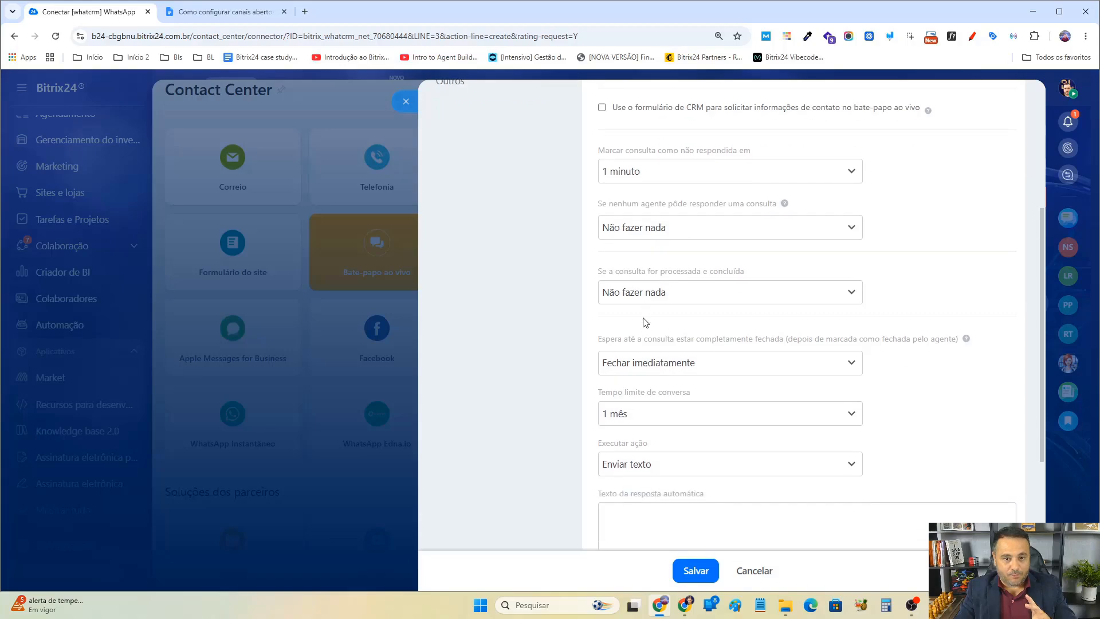
click(745, 293)
click(709, 311)
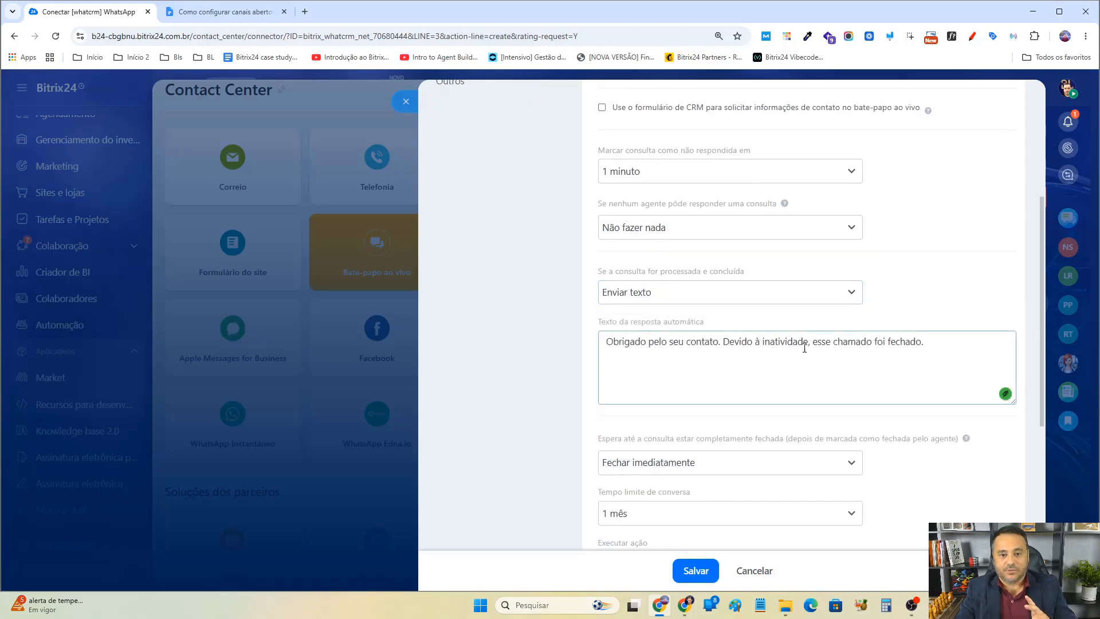
Copy the closing reply text, set the conversation time limit to 4 horas, and paste that text into the Executar ação reply box.
drag(952, 350, 574, 349)
key(ctrl+c)
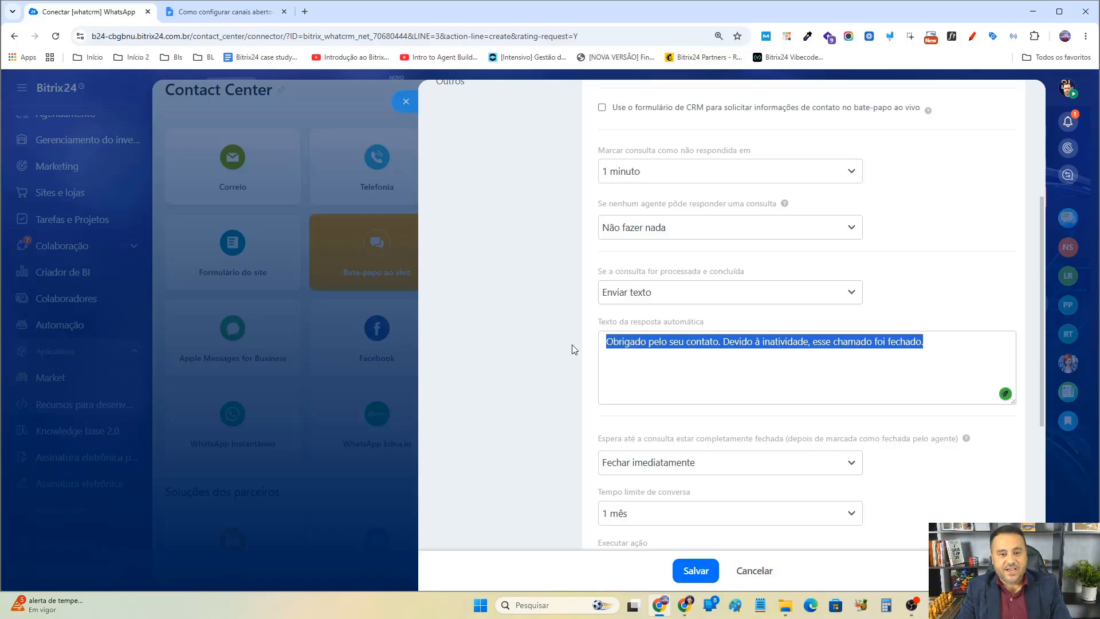
scroll(578, 353, down, 3)
click(691, 342)
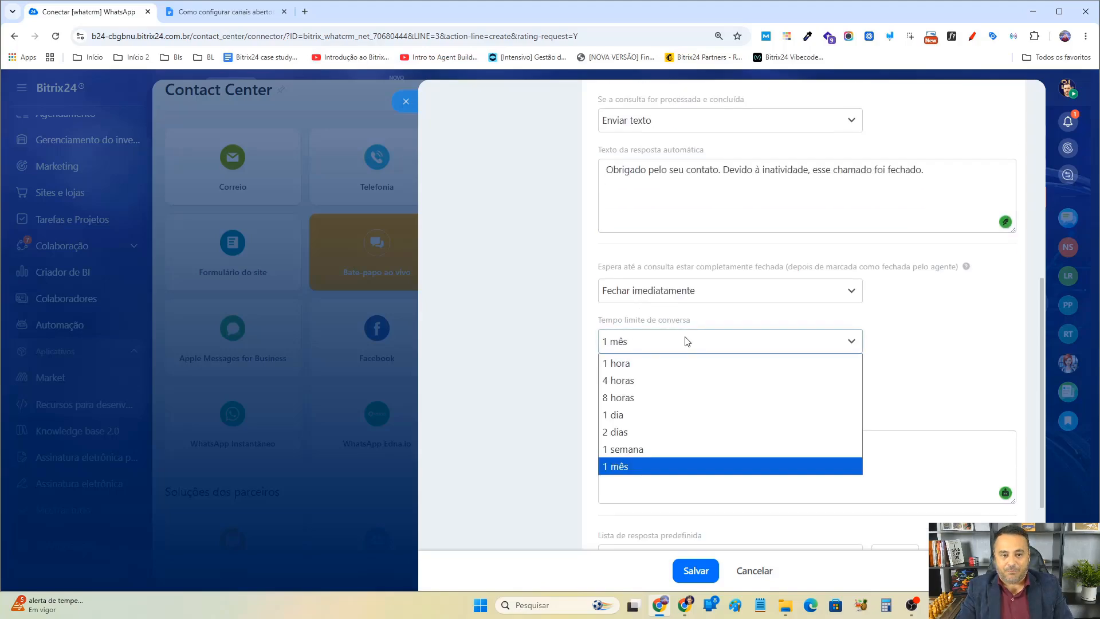
click(646, 383)
click(654, 470)
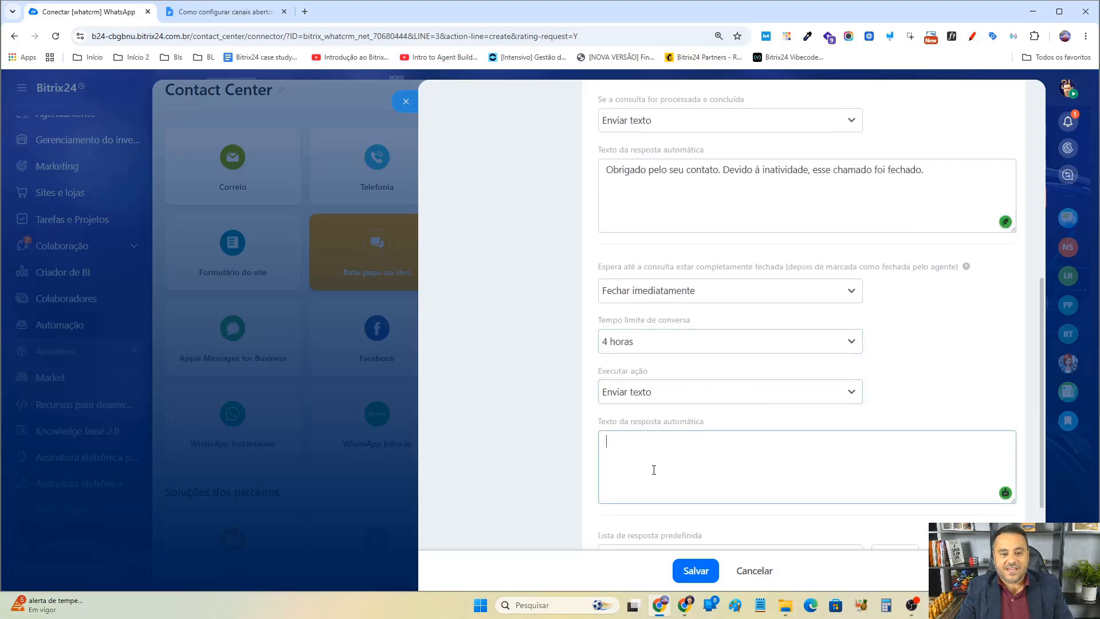
key(ctrl+v)
Set the Executar ação option for the conversation time limit to Não fazer nada.
scroll(891, 342, up, 1)
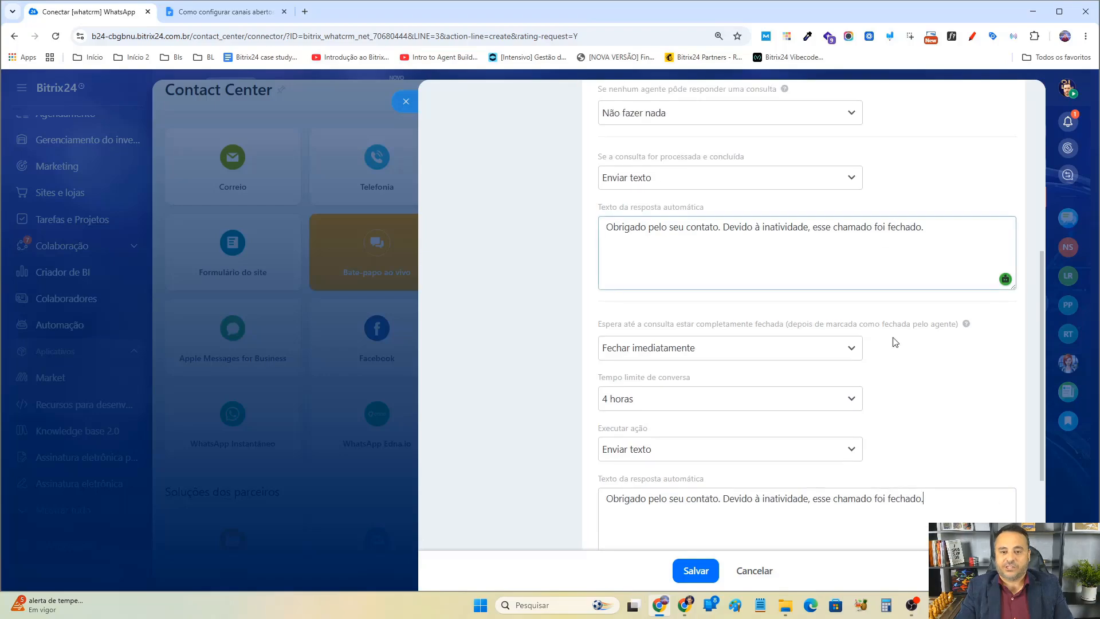
scroll(960, 225, up, 1)
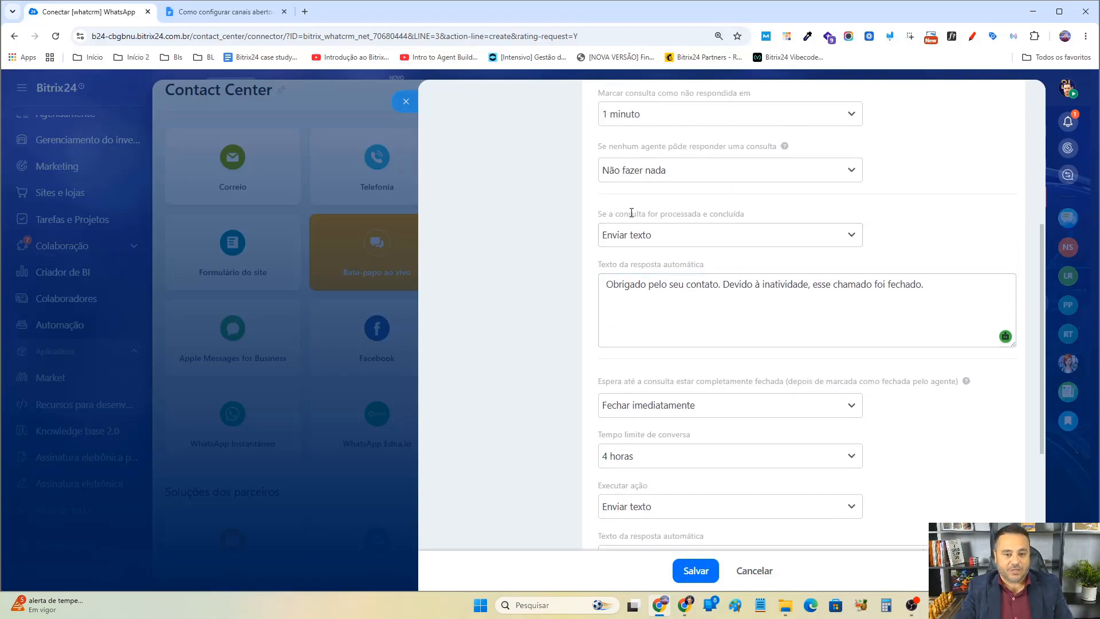
scroll(694, 271, down, 4)
scroll(645, 223, up, 1)
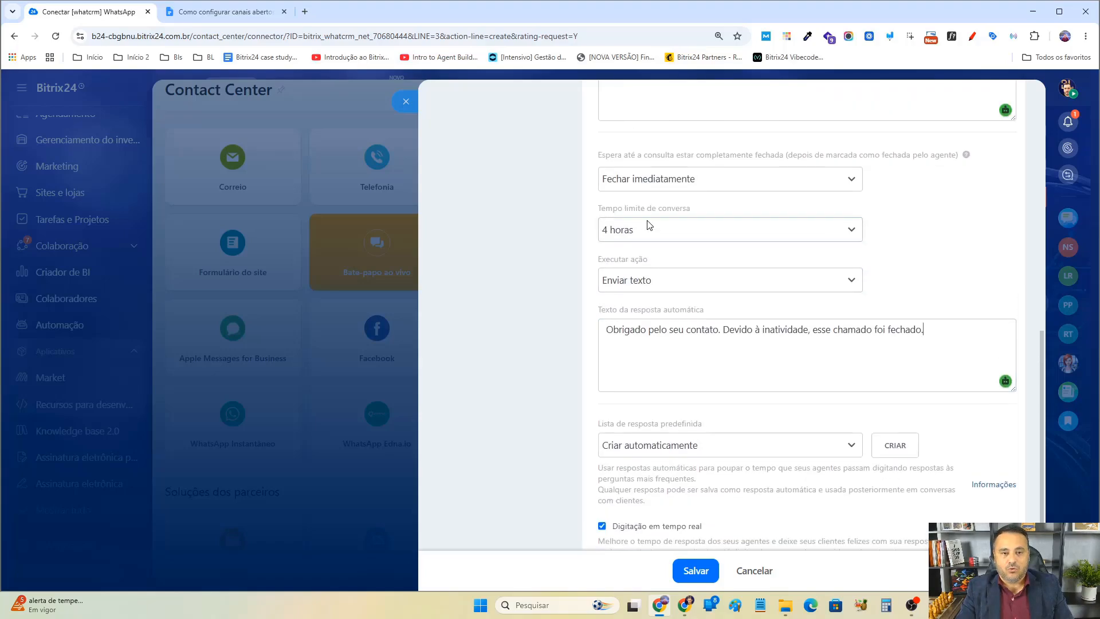
scroll(640, 223, up, 1)
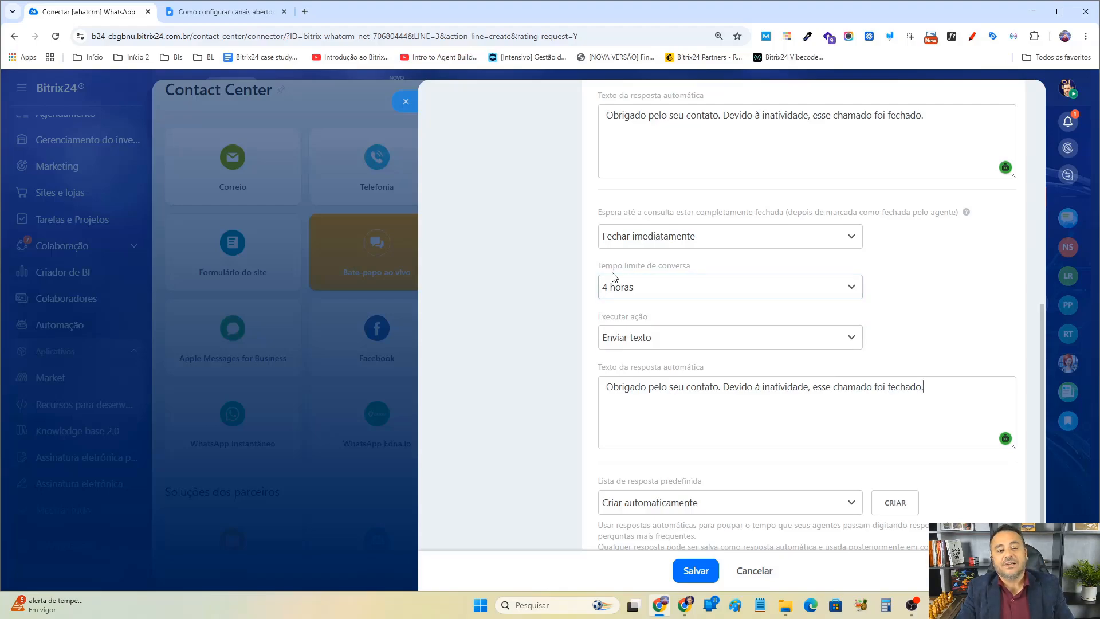
drag(606, 266, 700, 267)
triple_click(667, 390)
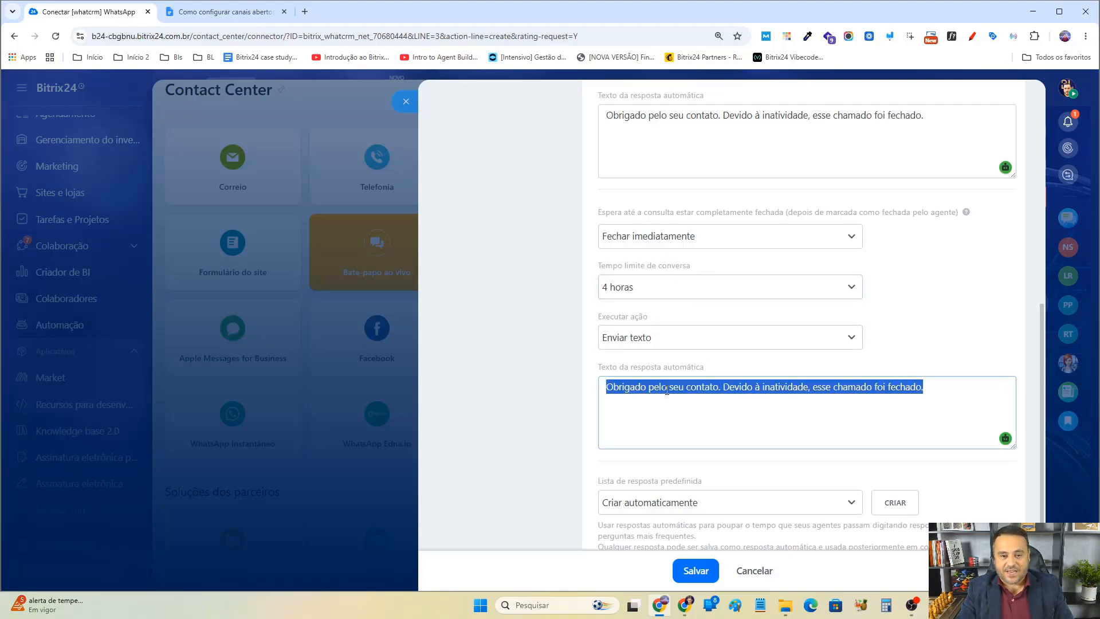
click(844, 392)
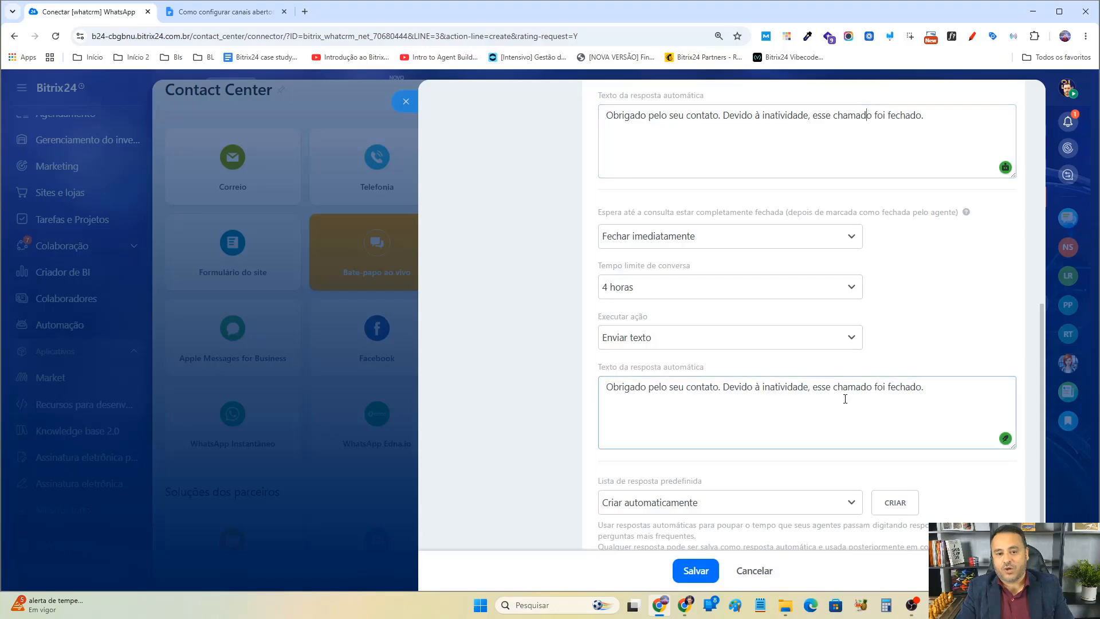
double_click(845, 389)
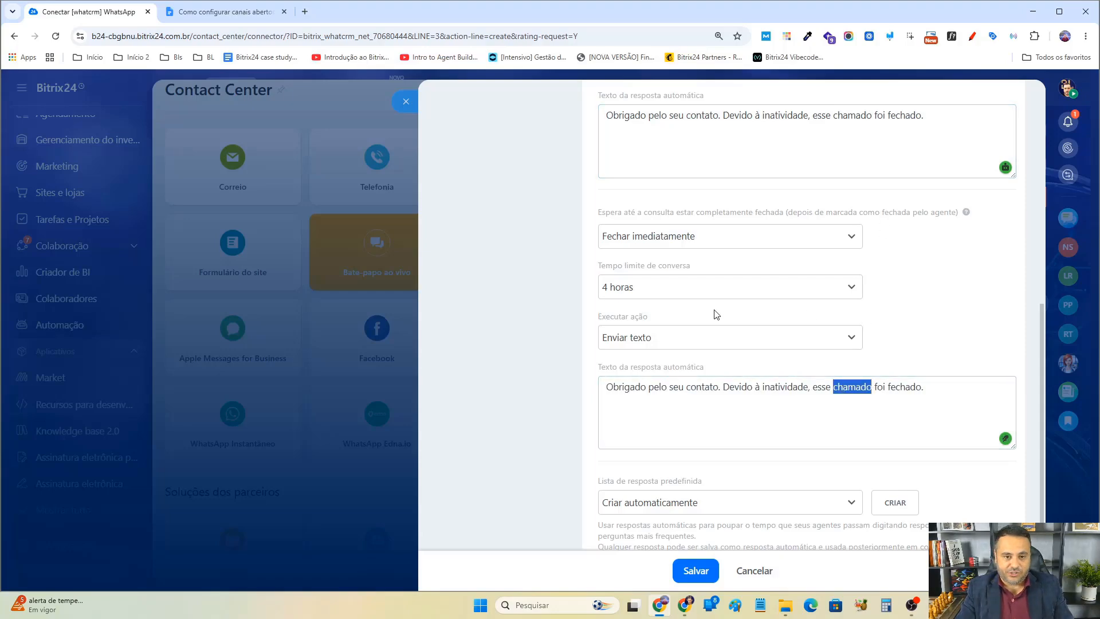
click(653, 343)
click(646, 378)
Set the action for processed and concluded inquiries to Não fazer nada.
scroll(711, 326, up, 3)
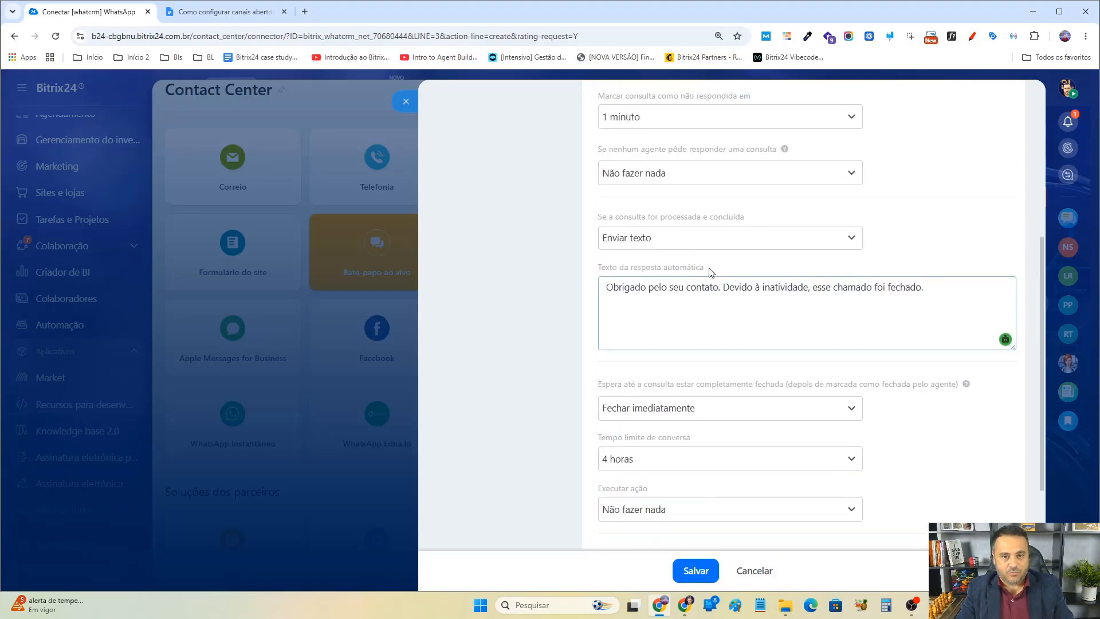
click(669, 239)
click(648, 277)
scroll(769, 359, down, 2)
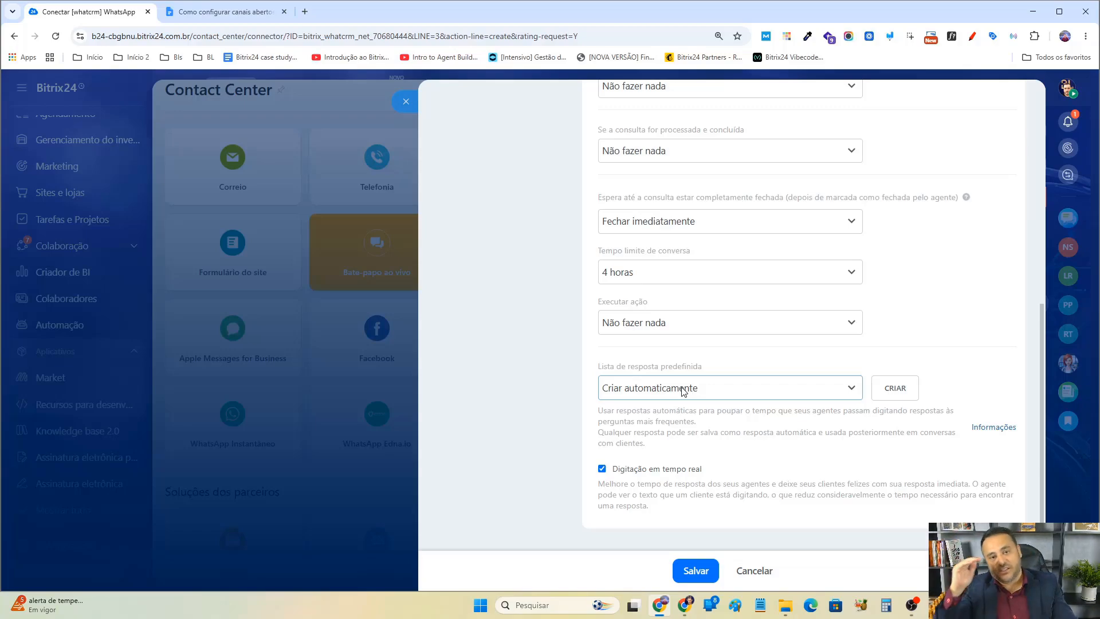
Open the help article about predefined response lists, skim through it and close it.
click(994, 428)
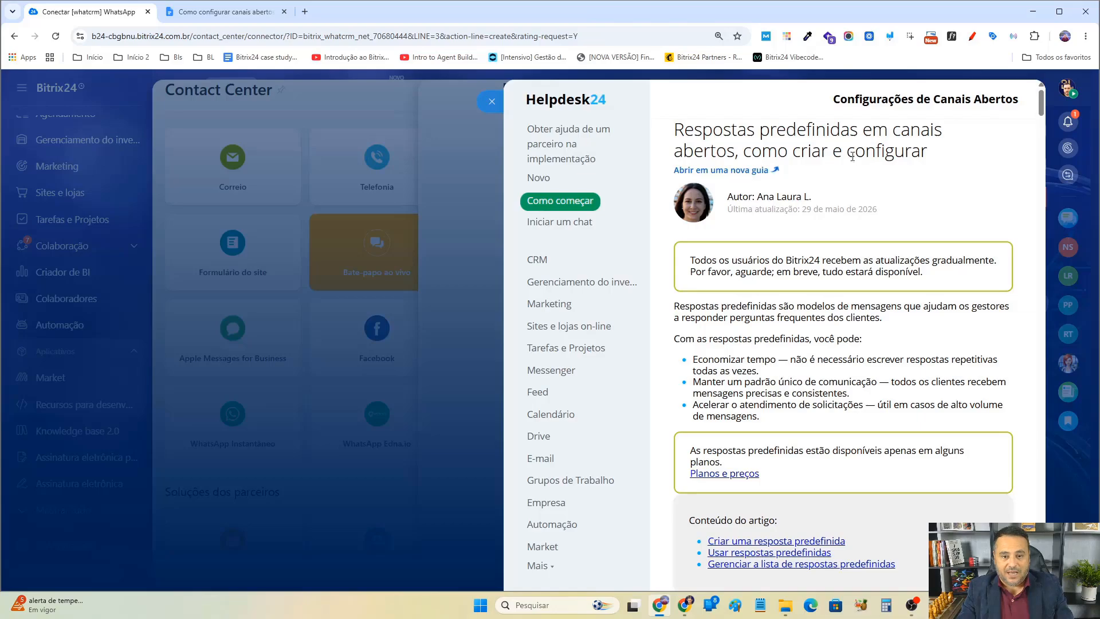
scroll(880, 171, down, 4)
scroll(880, 171, down, 15)
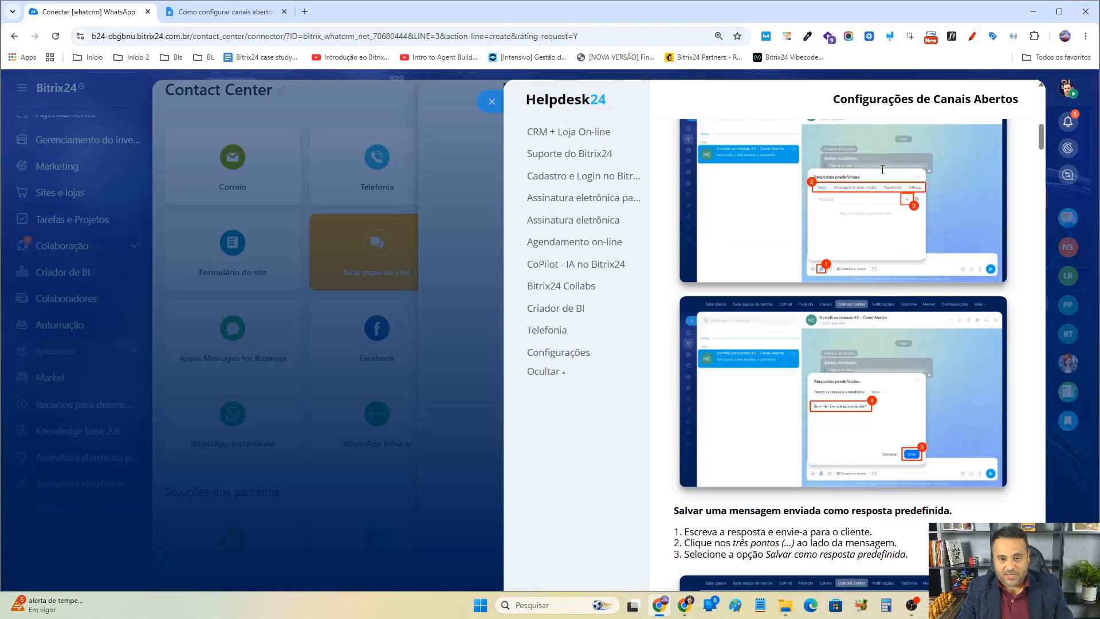
scroll(883, 175, down, 4)
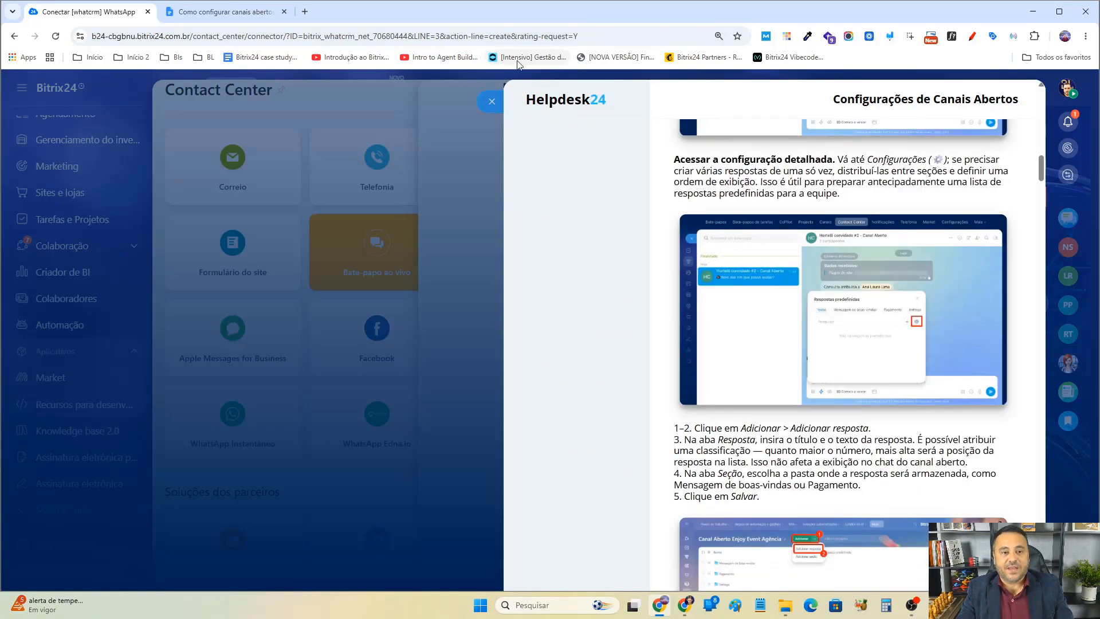
click(491, 102)
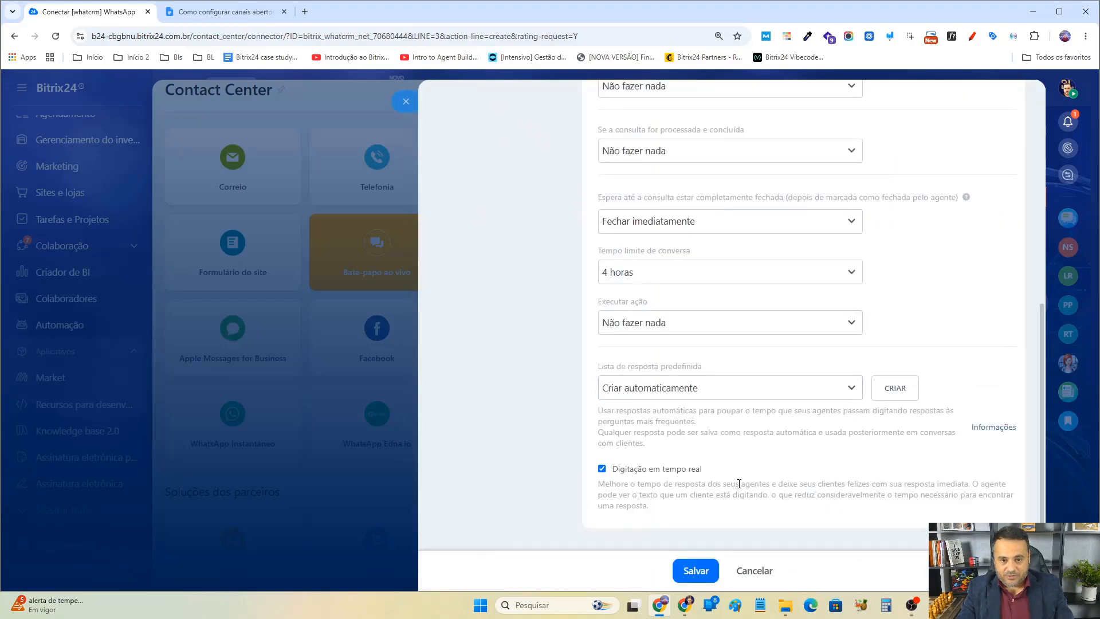
Read the description of the Digitação em tempo real option.
mouse_move(930, 508)
mouse_down()
mouse_move(633, 504)
mouse_move(948, 505)
mouse_up()
click(633, 494)
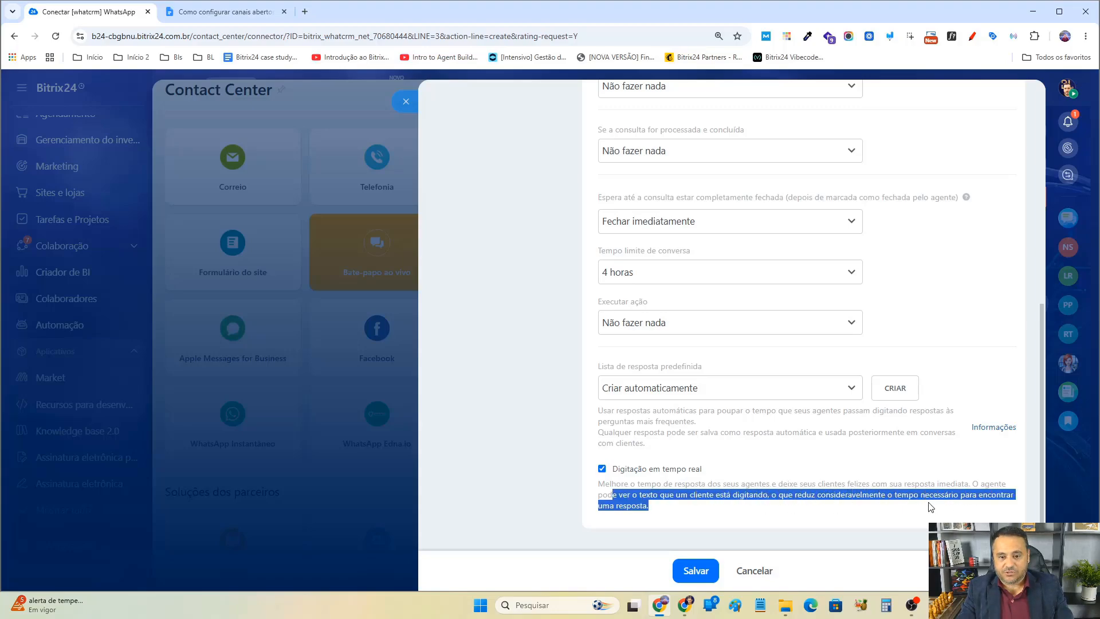
click(619, 486)
drag(609, 486, 683, 507)
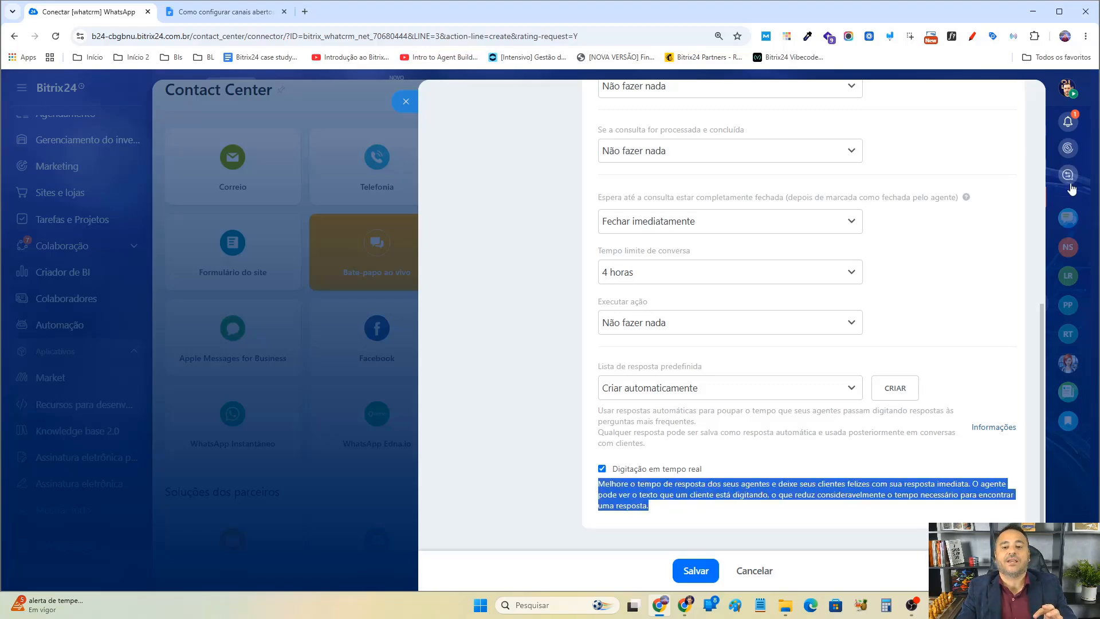
click(602, 469)
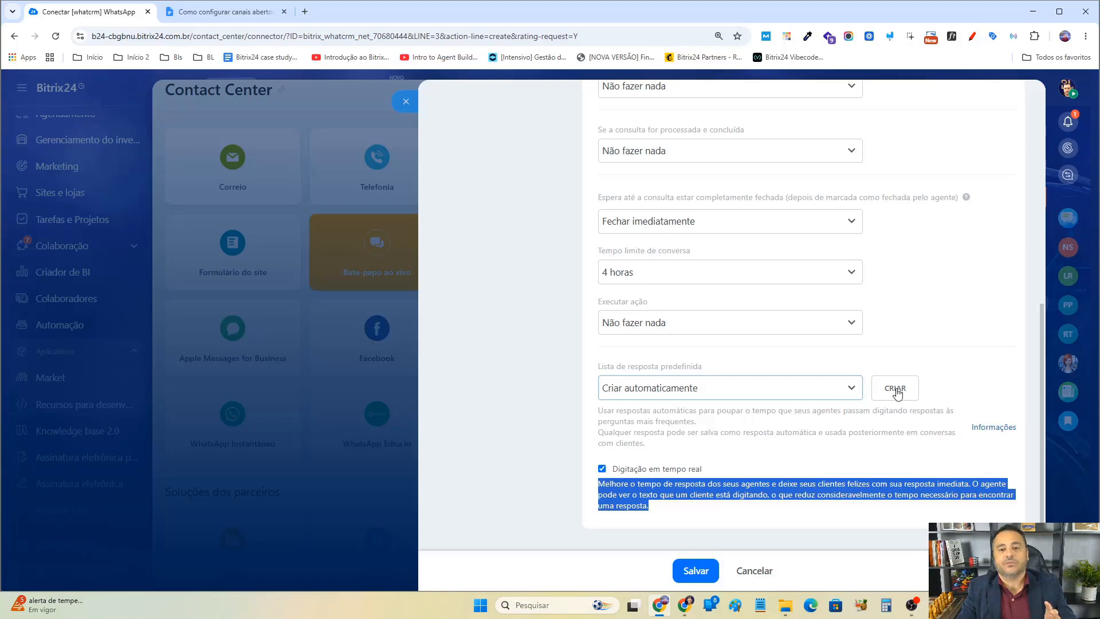
scroll(974, 166, up, 10)
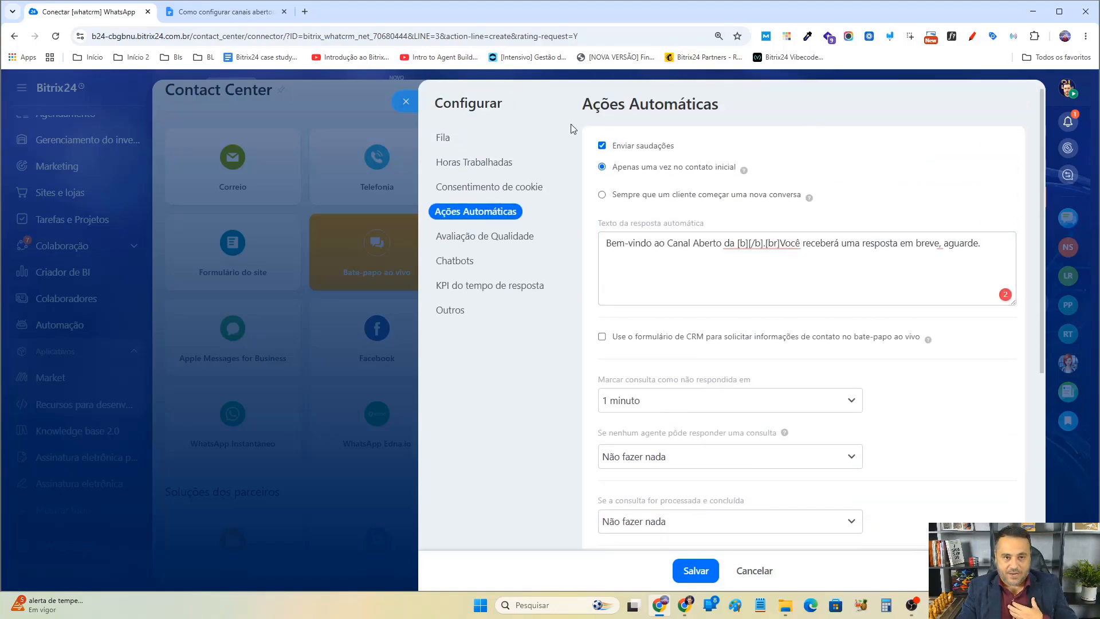
Review the Fila, Consentimento de cookie and Ações Automáticas settings sections.
click(487, 143)
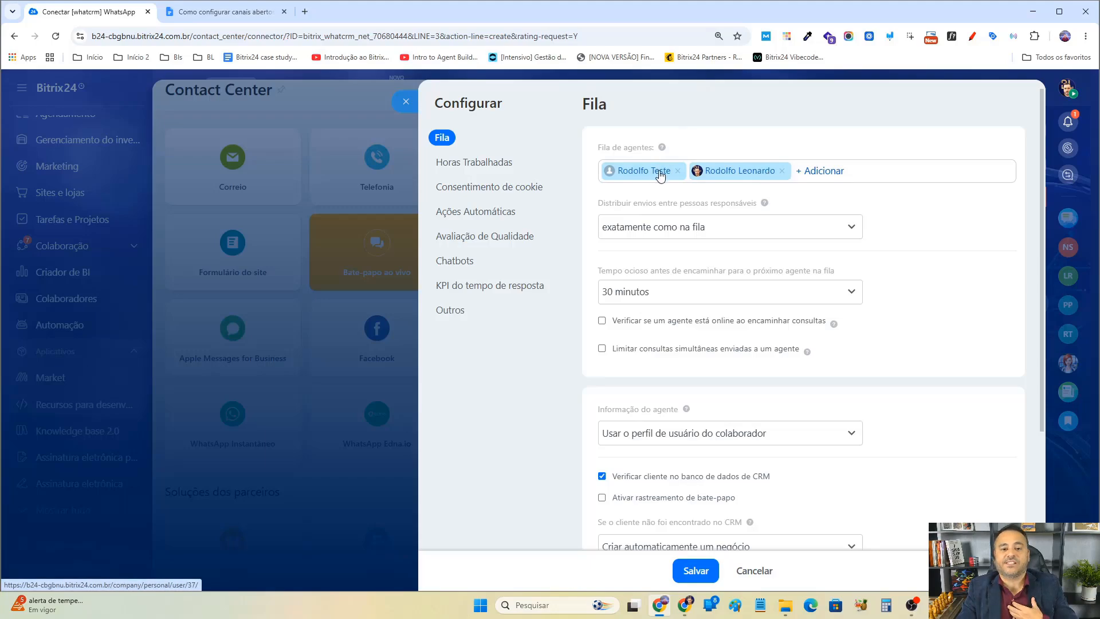
scroll(798, 322, down, 3)
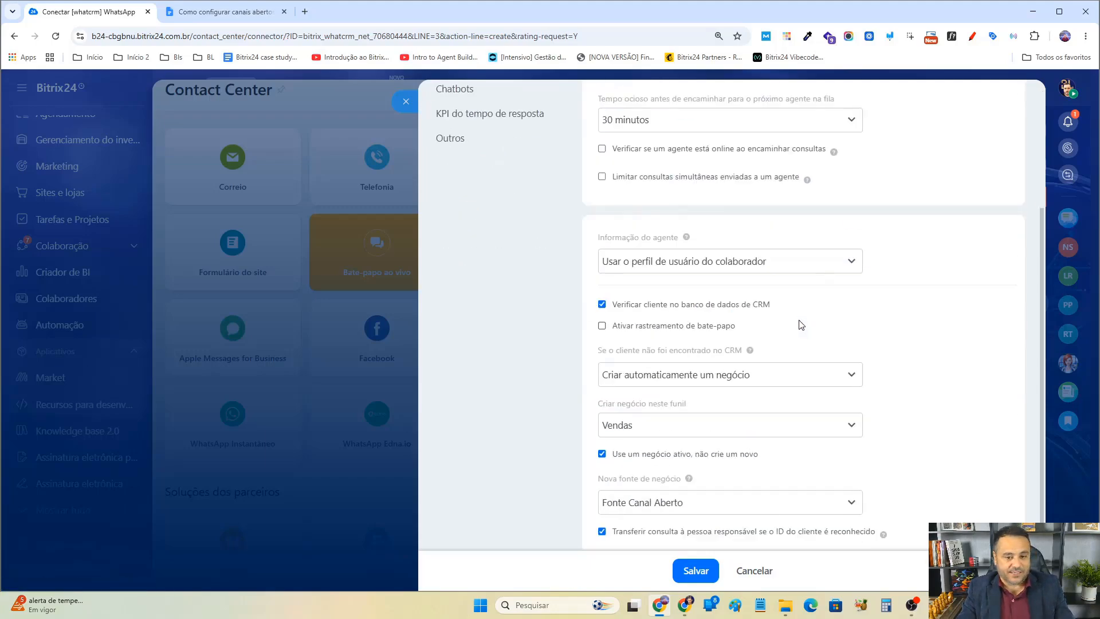
scroll(620, 332, up, 5)
click(491, 188)
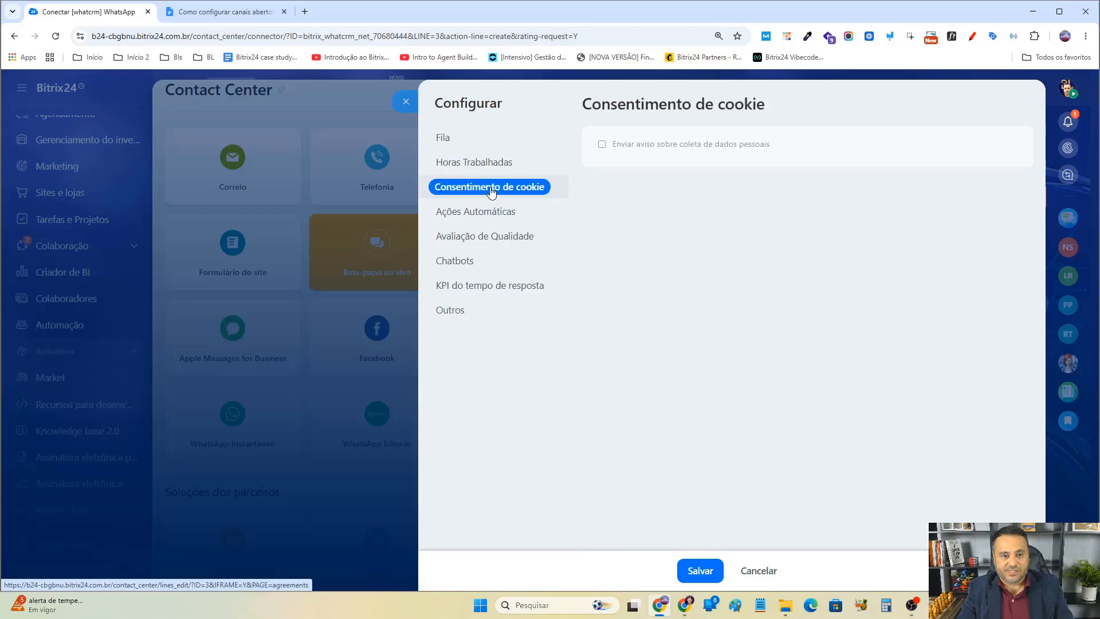
click(496, 212)
scroll(849, 410, down, 8)
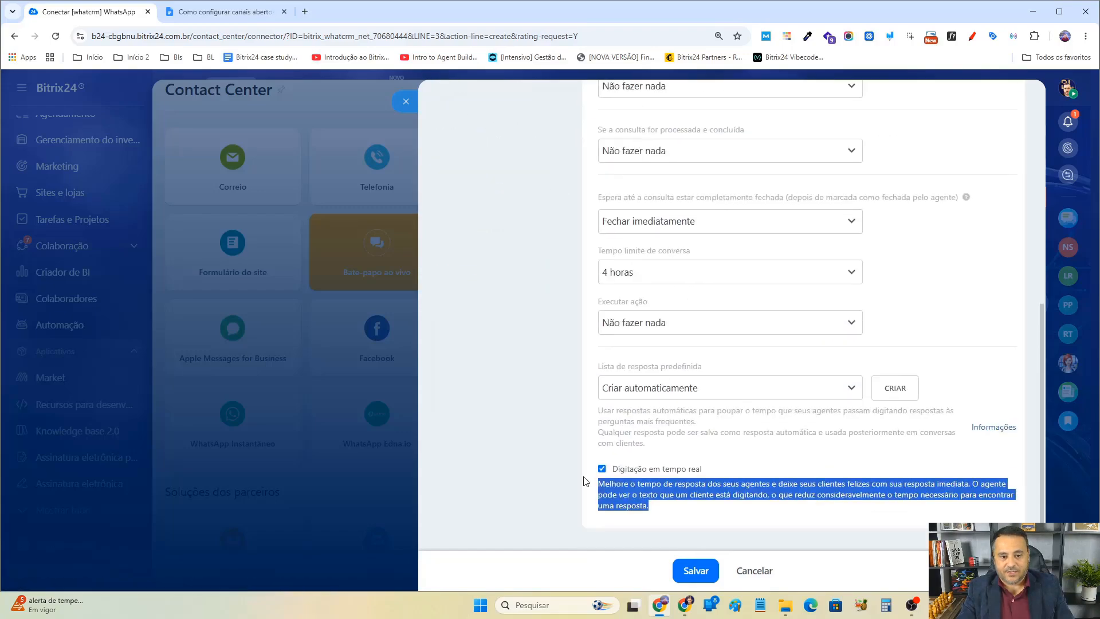
scroll(631, 373, up, 8)
In Avaliação de Qualidade, enable asking customers to rate the agent and closing the session once the rating is received.
click(494, 236)
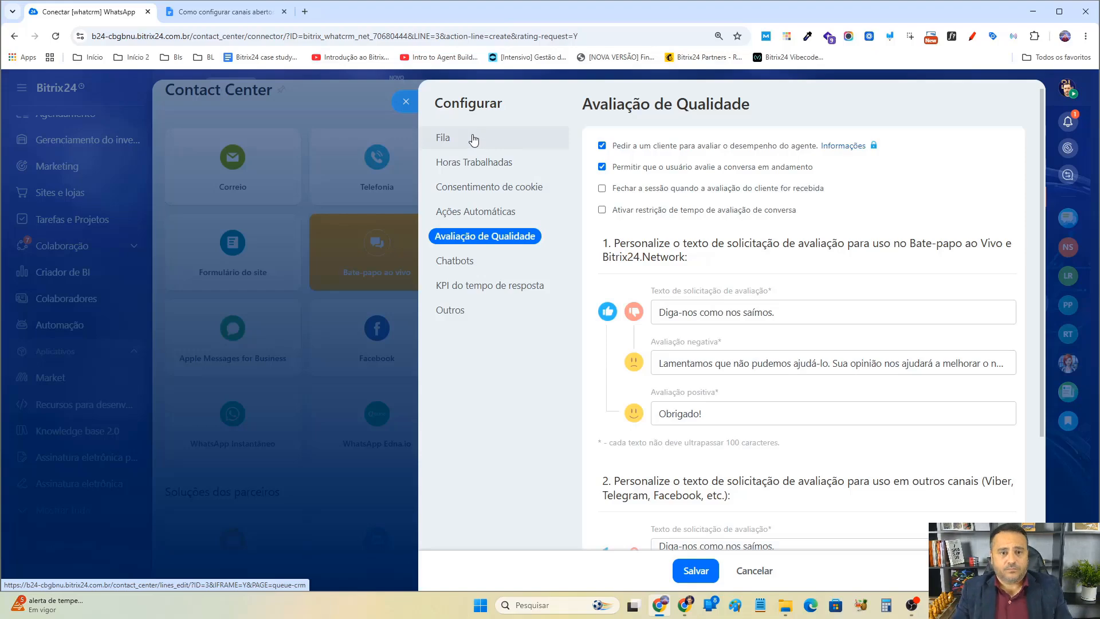
click(601, 145)
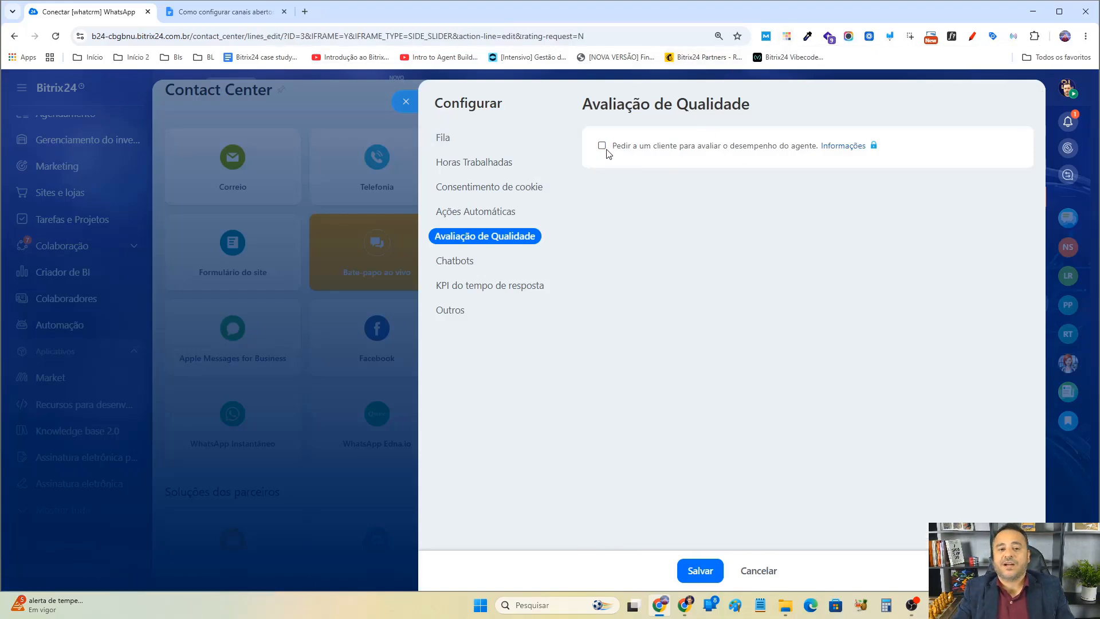
click(603, 146)
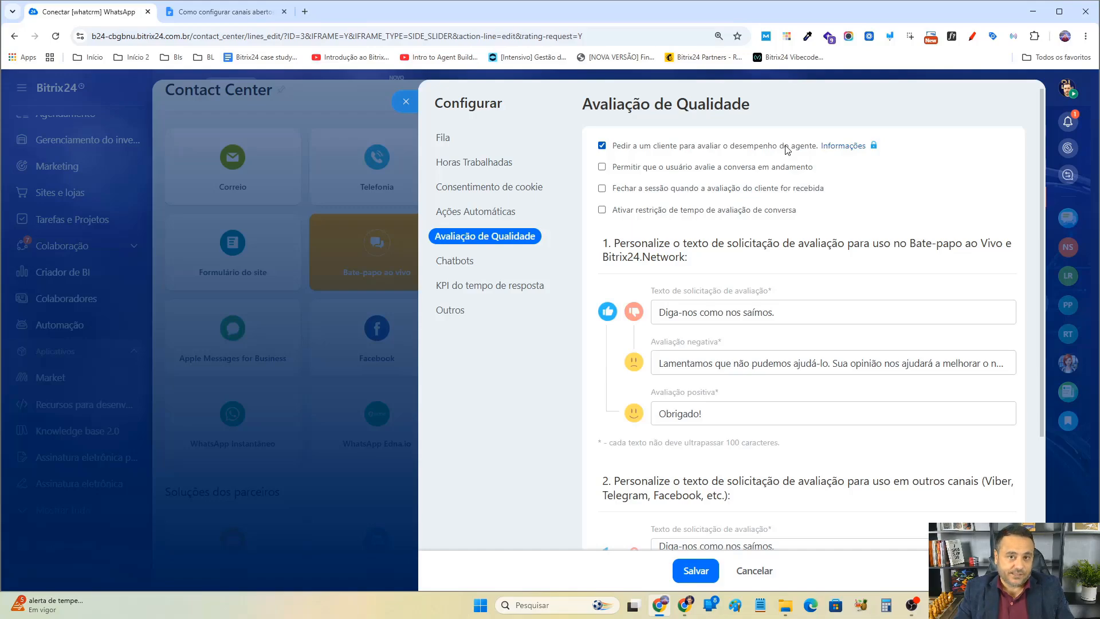
click(601, 166)
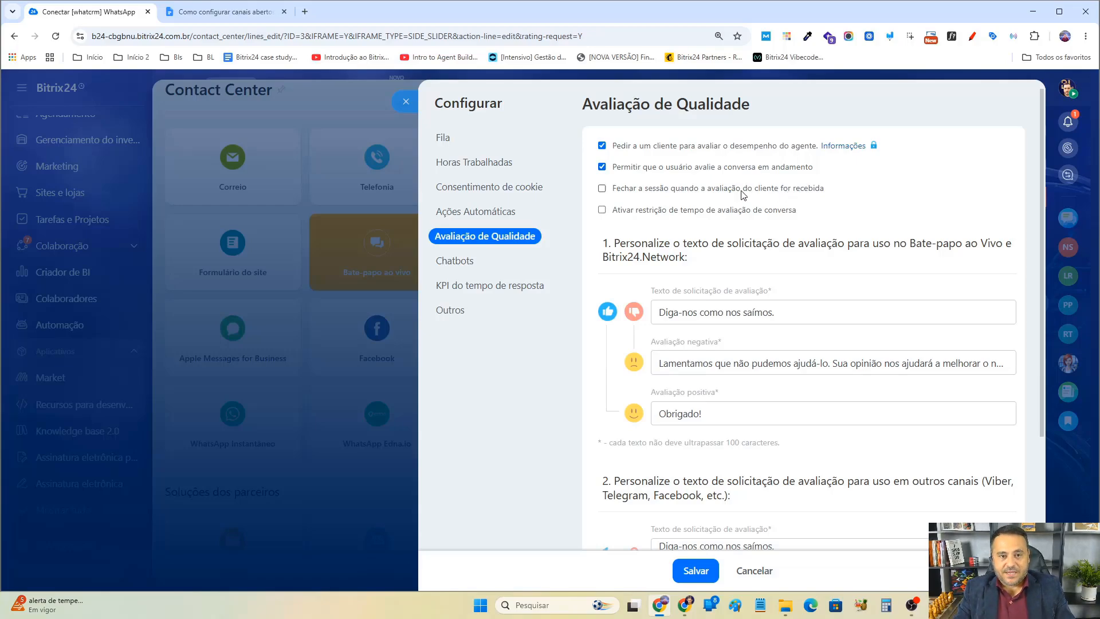
scroll(622, 164, down, 1)
scroll(739, 139, up, 1)
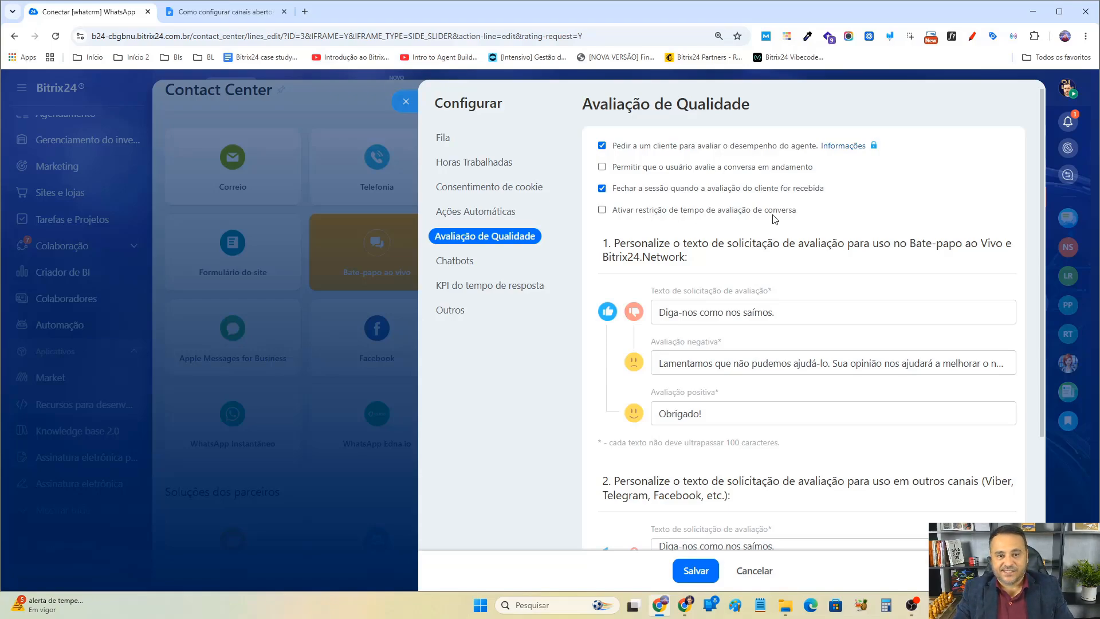
click(603, 209)
click(663, 257)
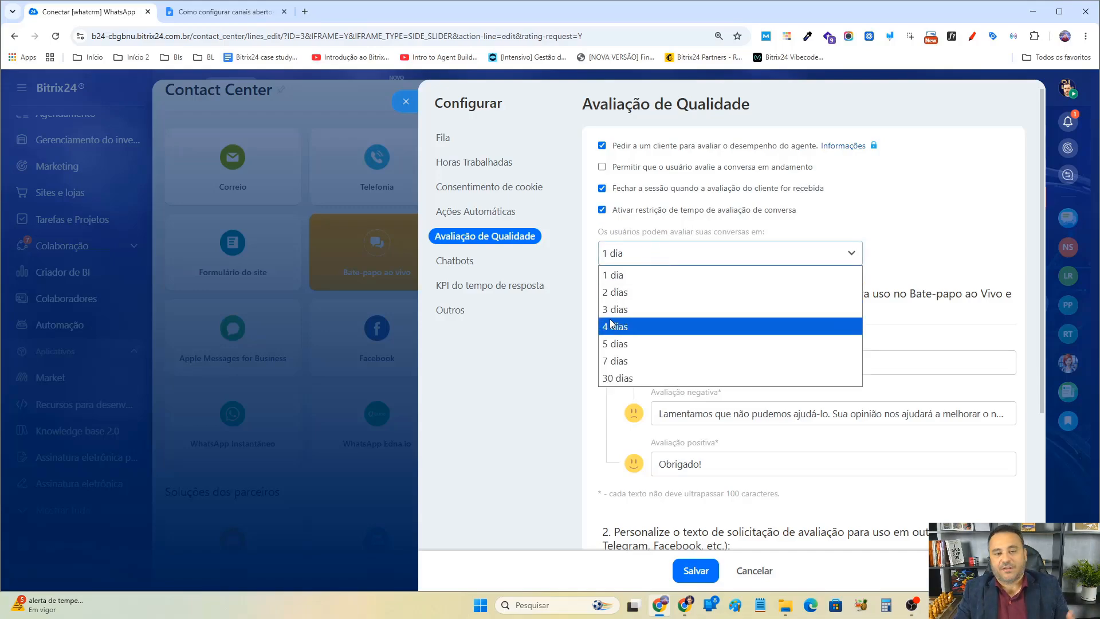
click(603, 210)
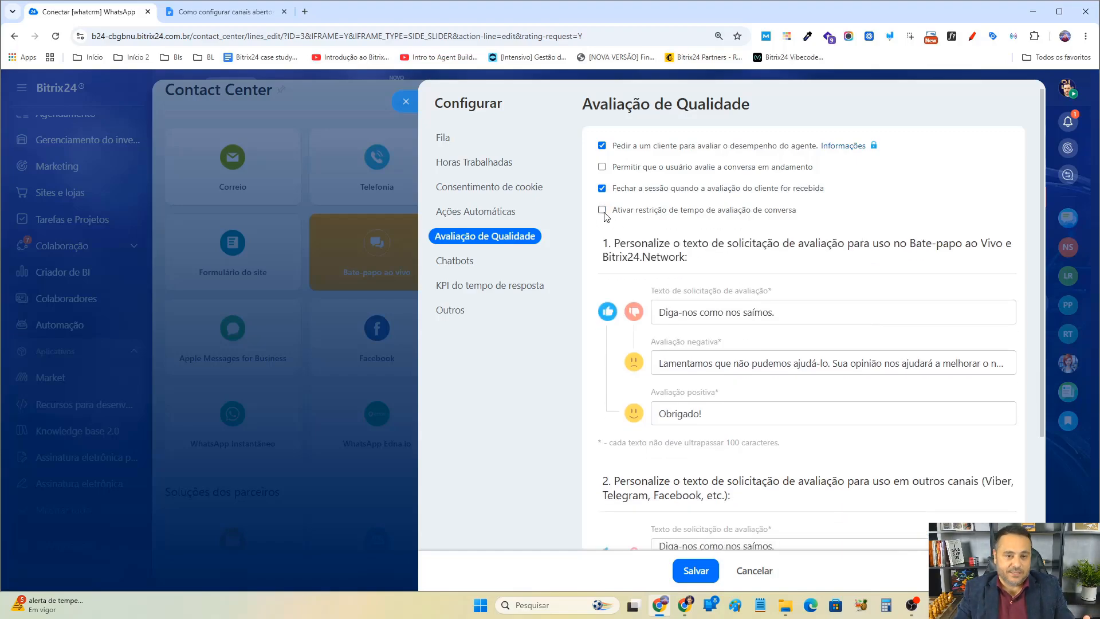
click(602, 210)
click(624, 253)
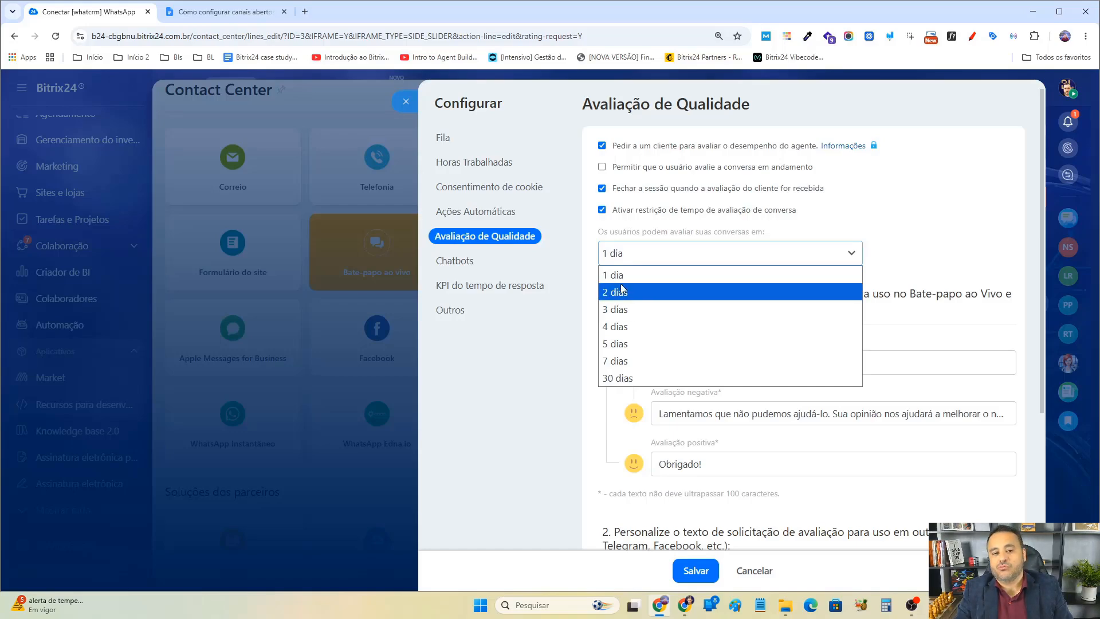
click(602, 210)
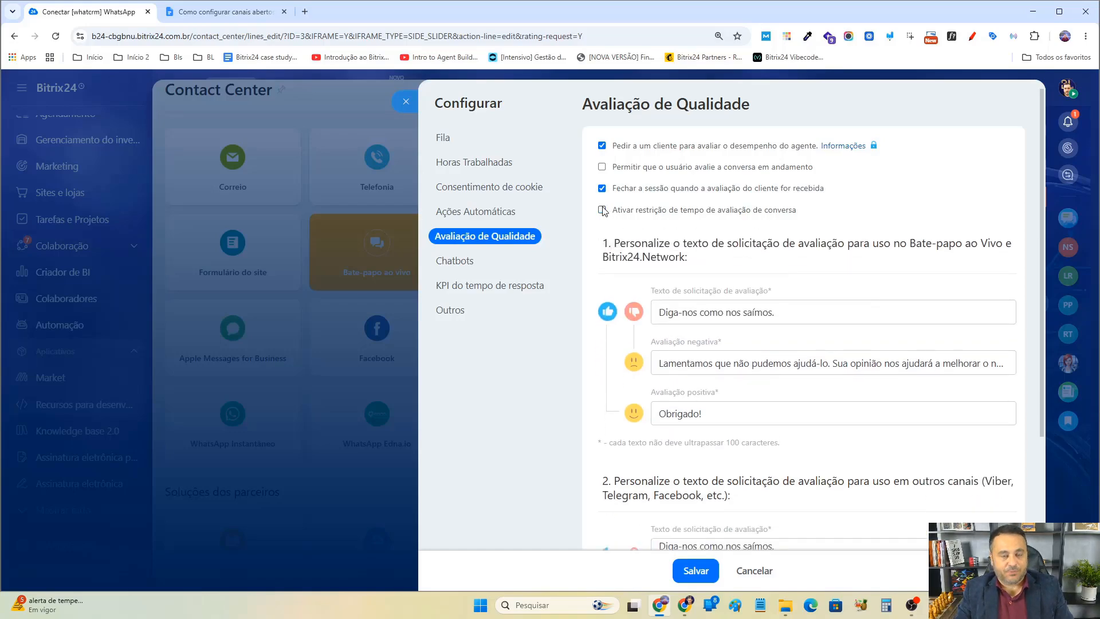
scroll(603, 211, down, 1)
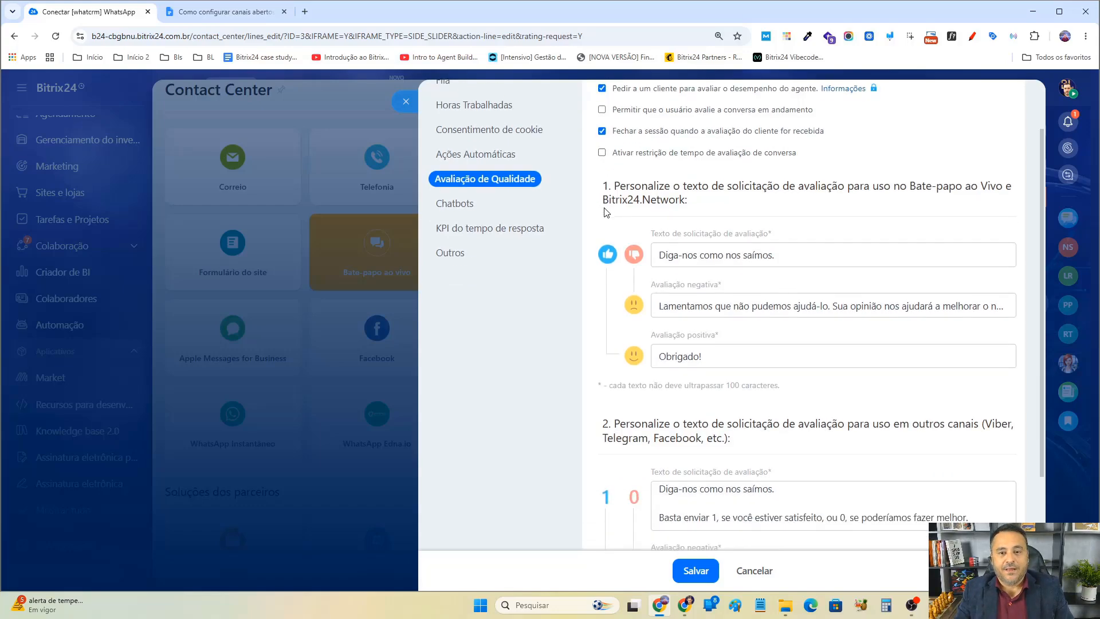
scroll(794, 201, down, 4)
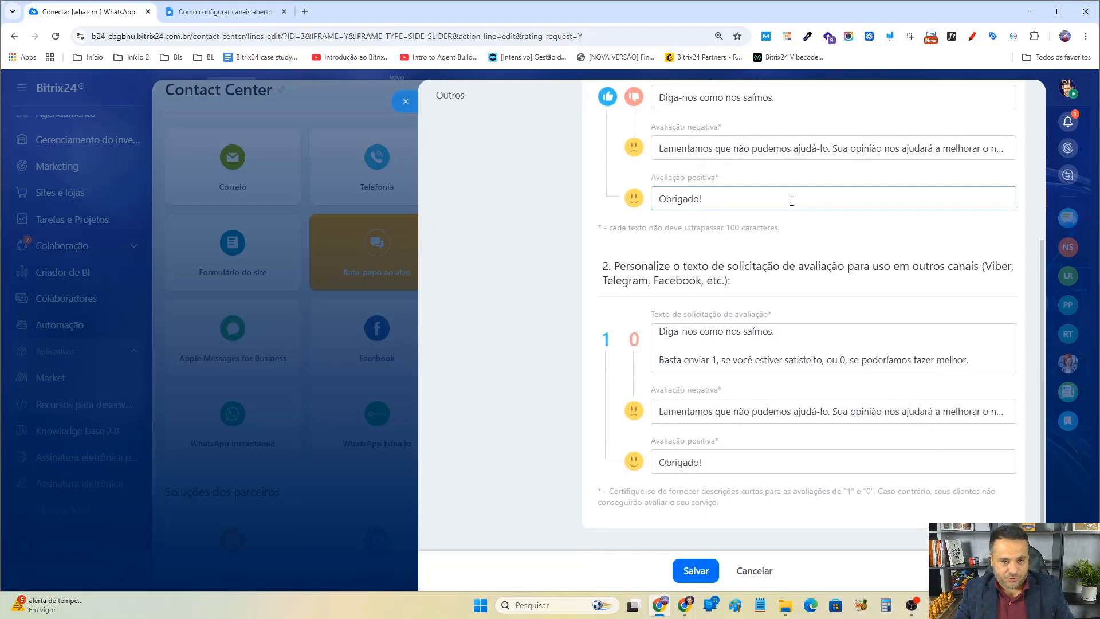
Review the rating request text sections for Live Chat/Bitrix24.Network and for other channels.
scroll(792, 204, up, 3)
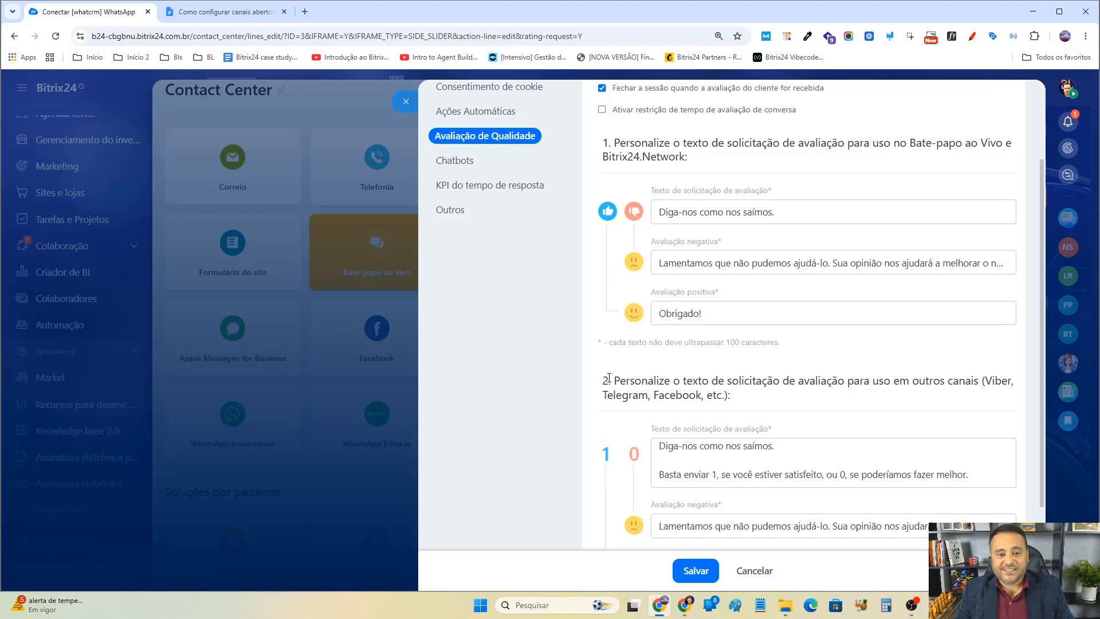
drag(609, 379, 808, 381)
click(967, 381)
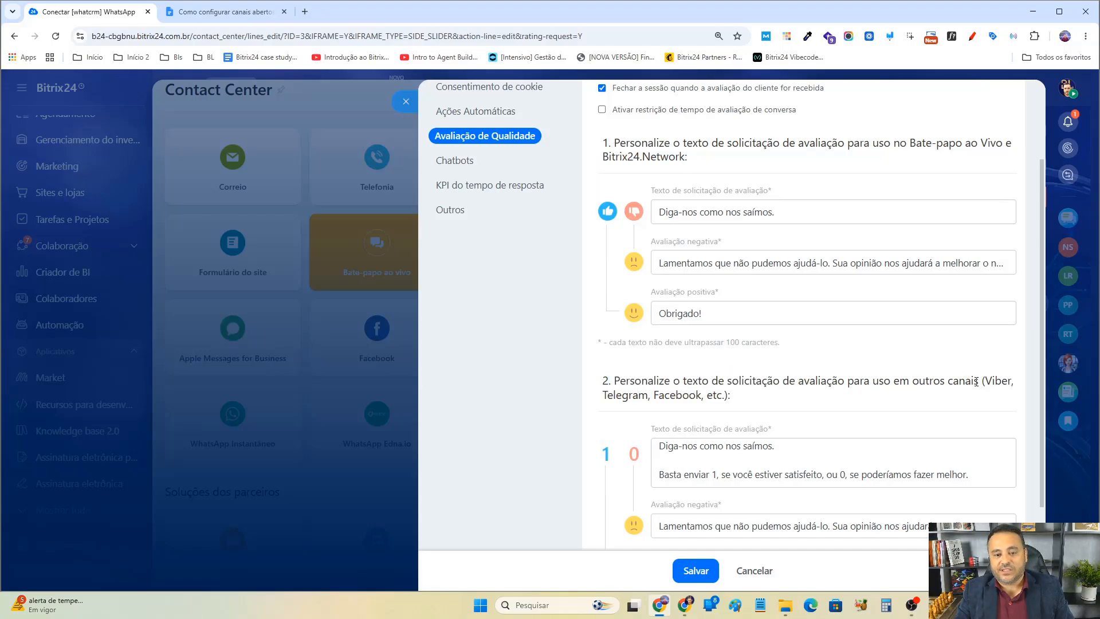
drag(976, 381, 721, 381)
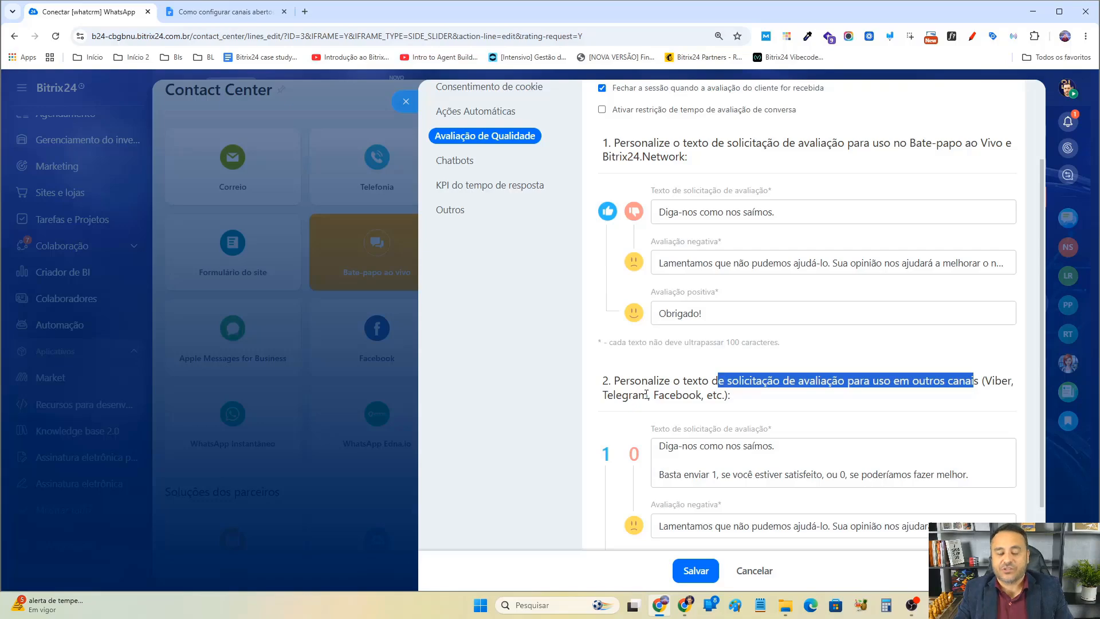
drag(635, 143, 815, 144)
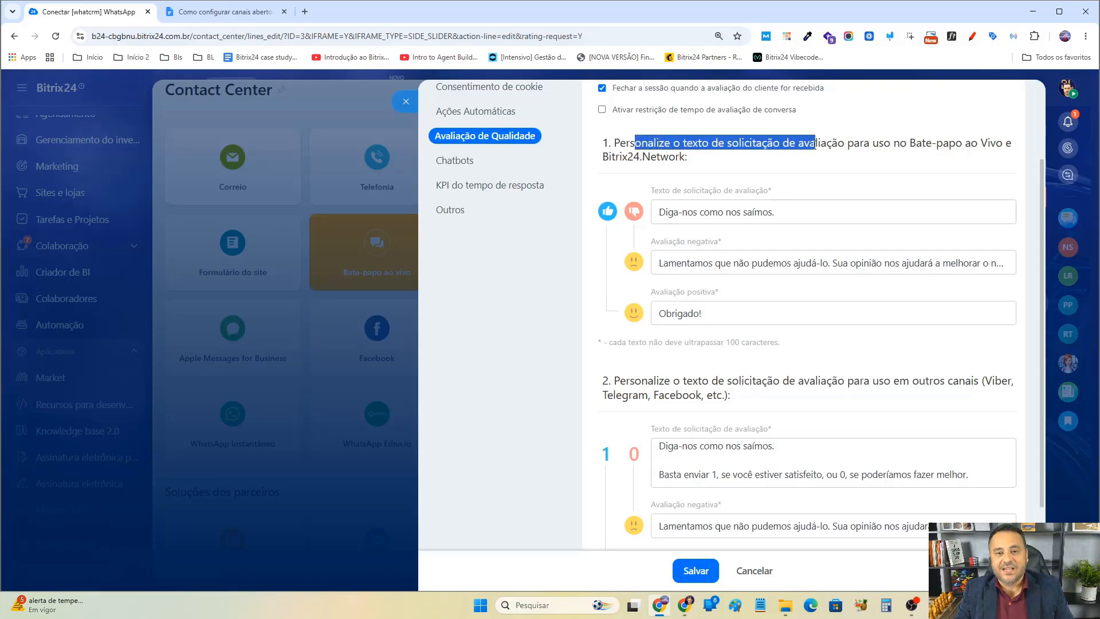
drag(900, 143, 955, 144)
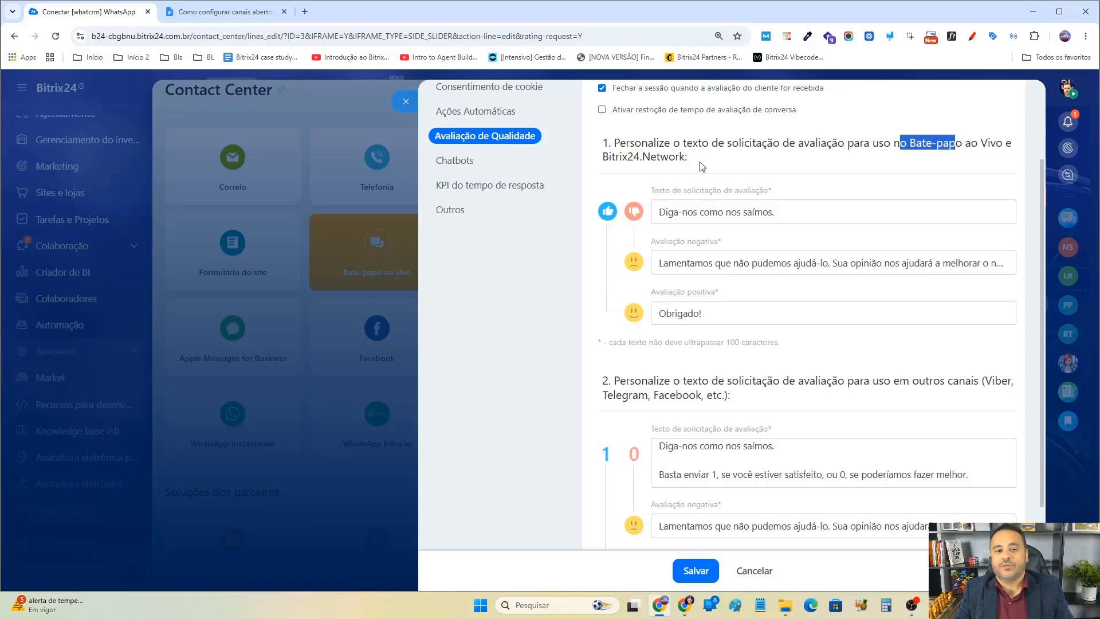
drag(623, 160, 670, 161)
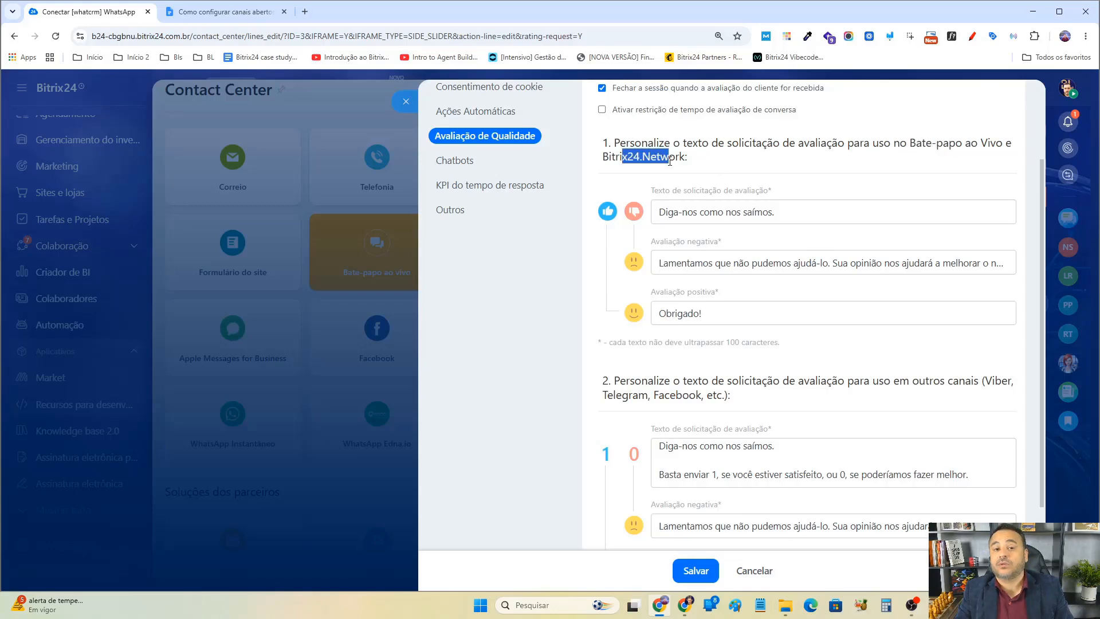
click(602, 161)
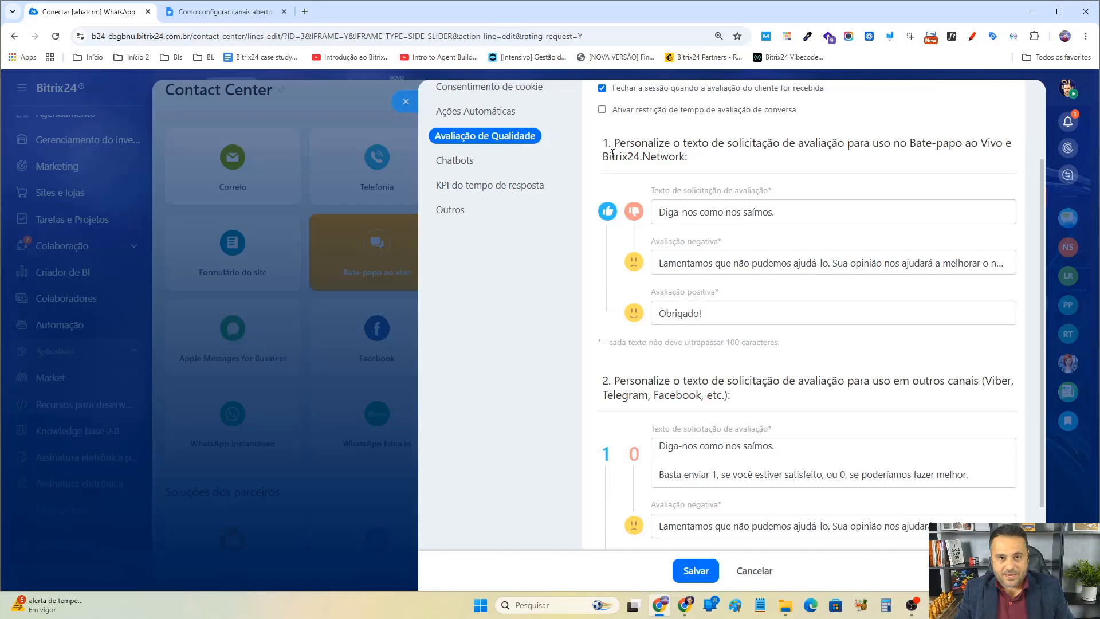
drag(685, 159, 600, 162)
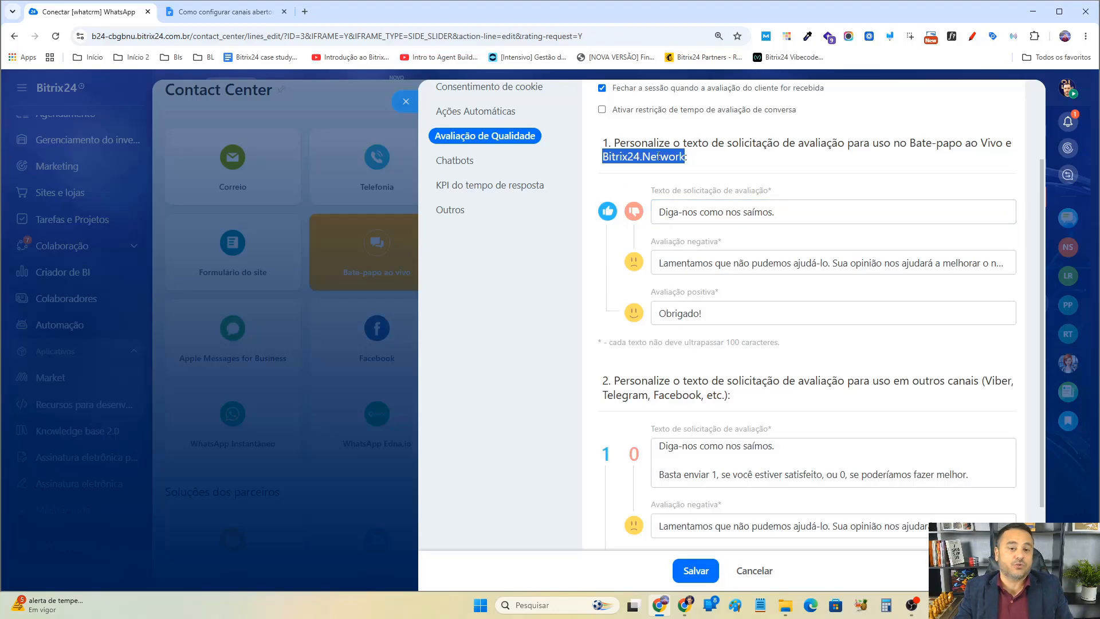
triple_click(630, 140)
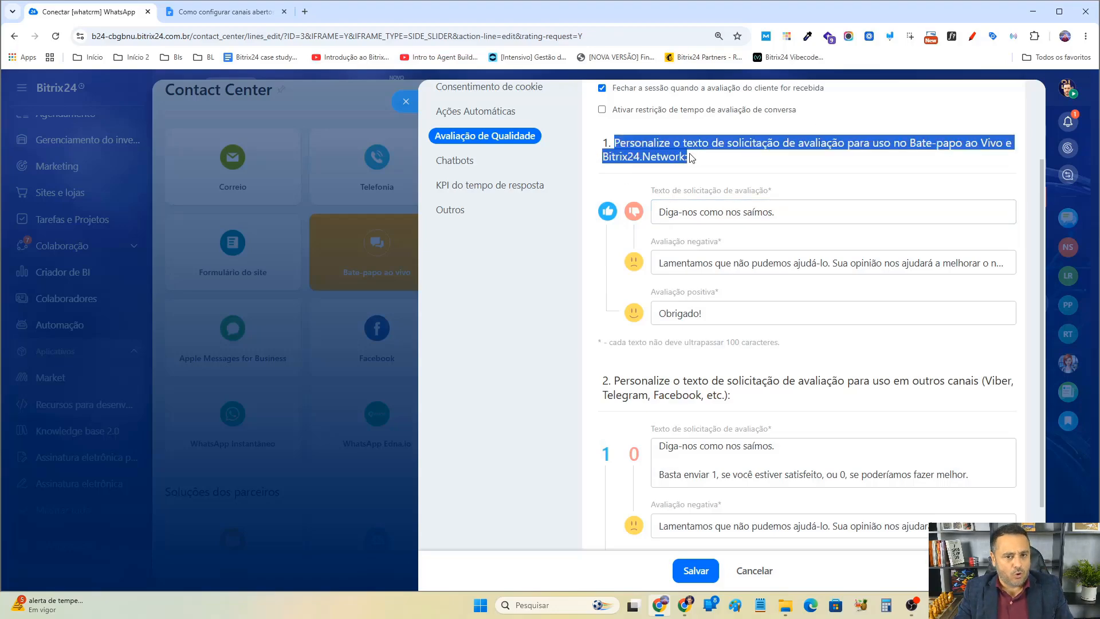
drag(695, 159, 596, 142)
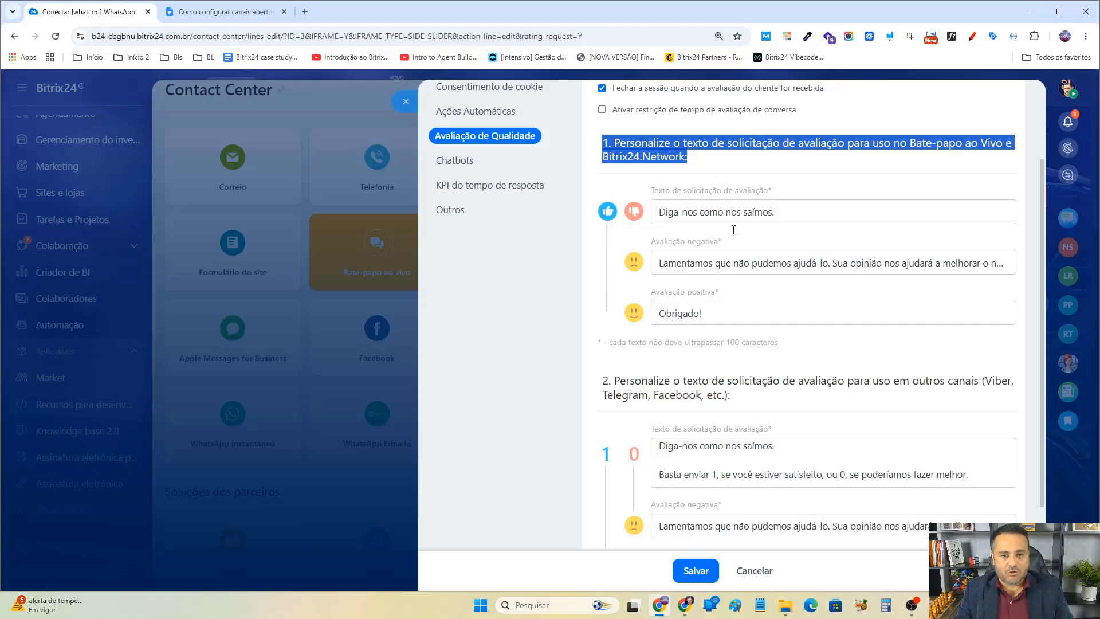
scroll(750, 363, down, 1)
drag(612, 326, 738, 339)
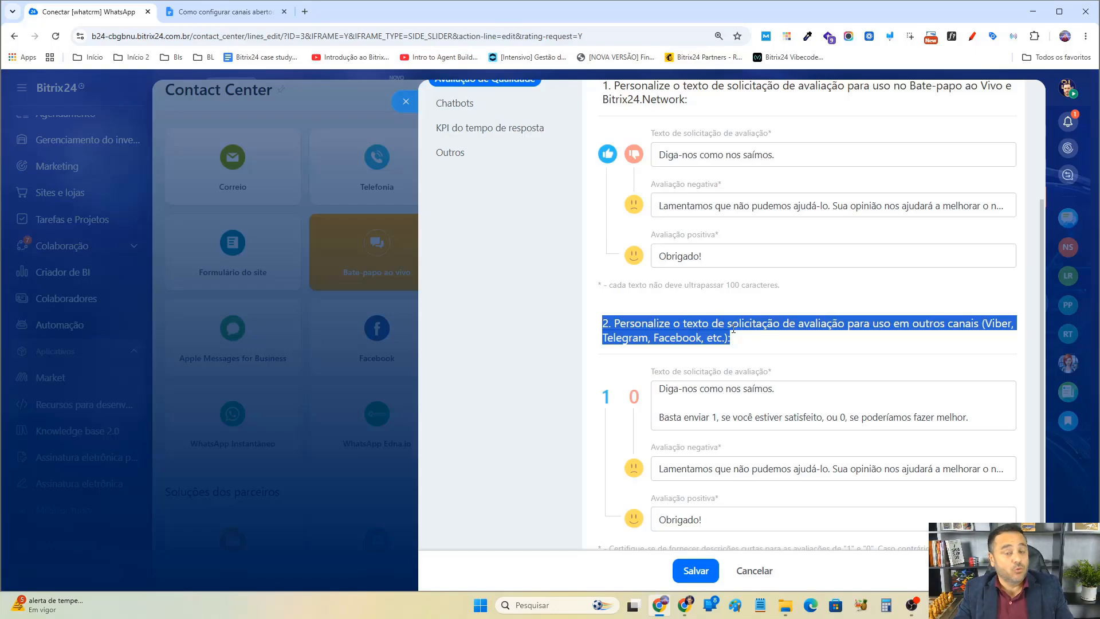
scroll(851, 324, down, 1)
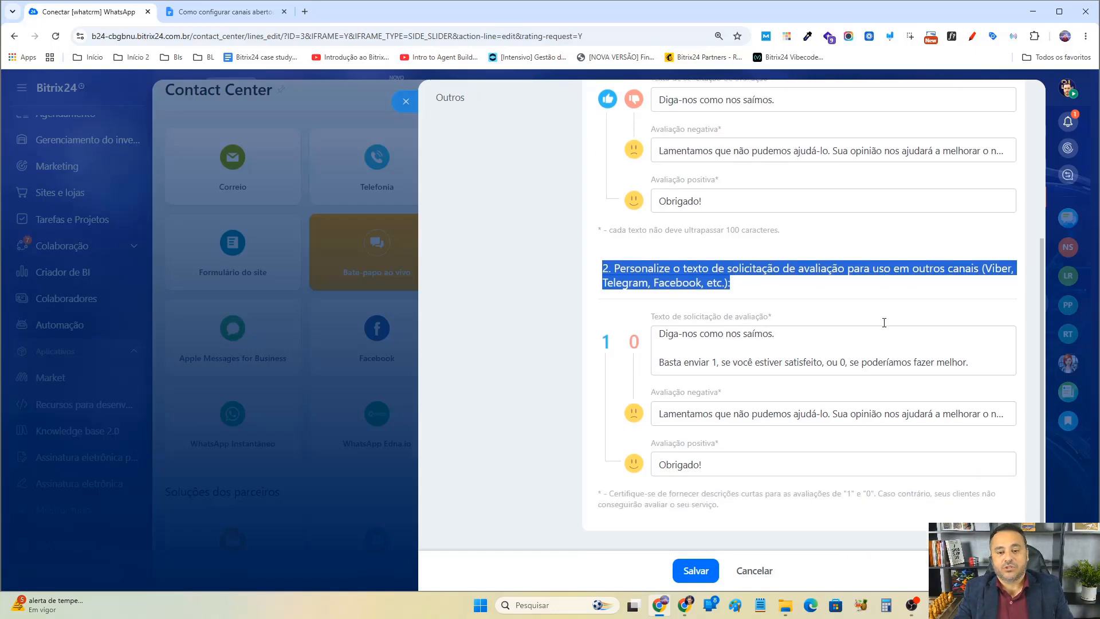
Examine the rating request, negative rating and positive rating texts for other channels.
click(946, 265)
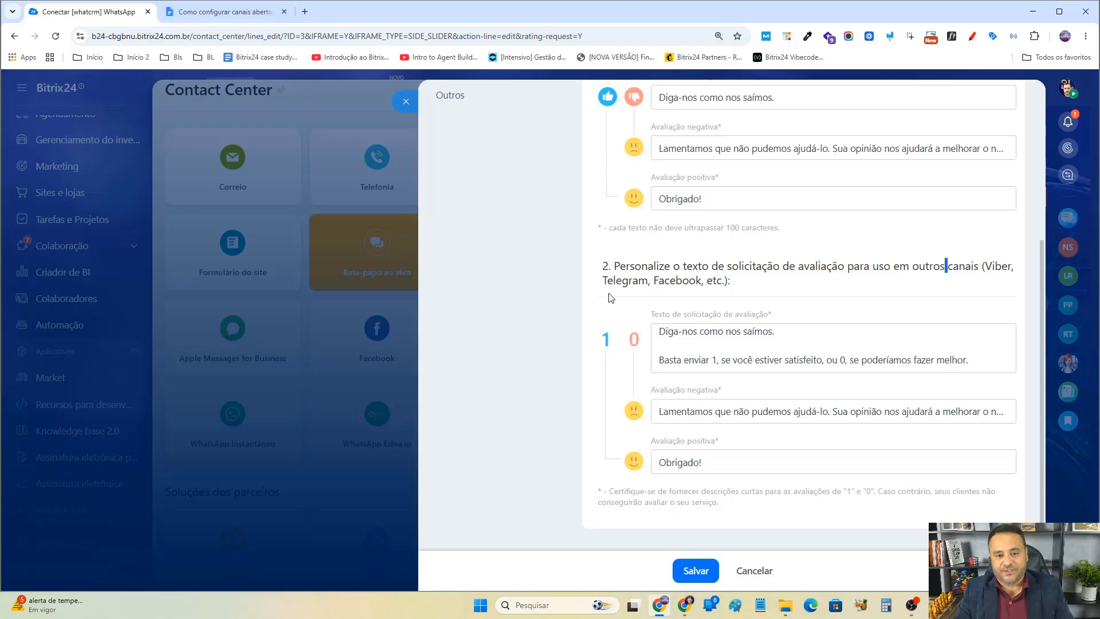
scroll(716, 279, up, 1)
scroll(737, 182, up, 2)
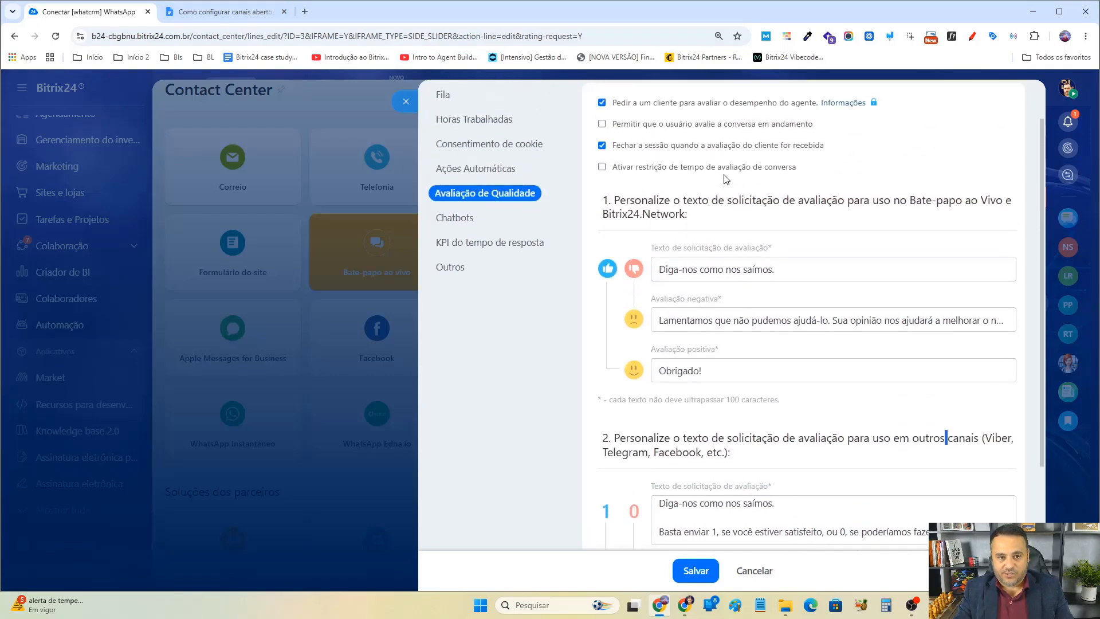
scroll(818, 274, down, 2)
scroll(818, 274, down, 1)
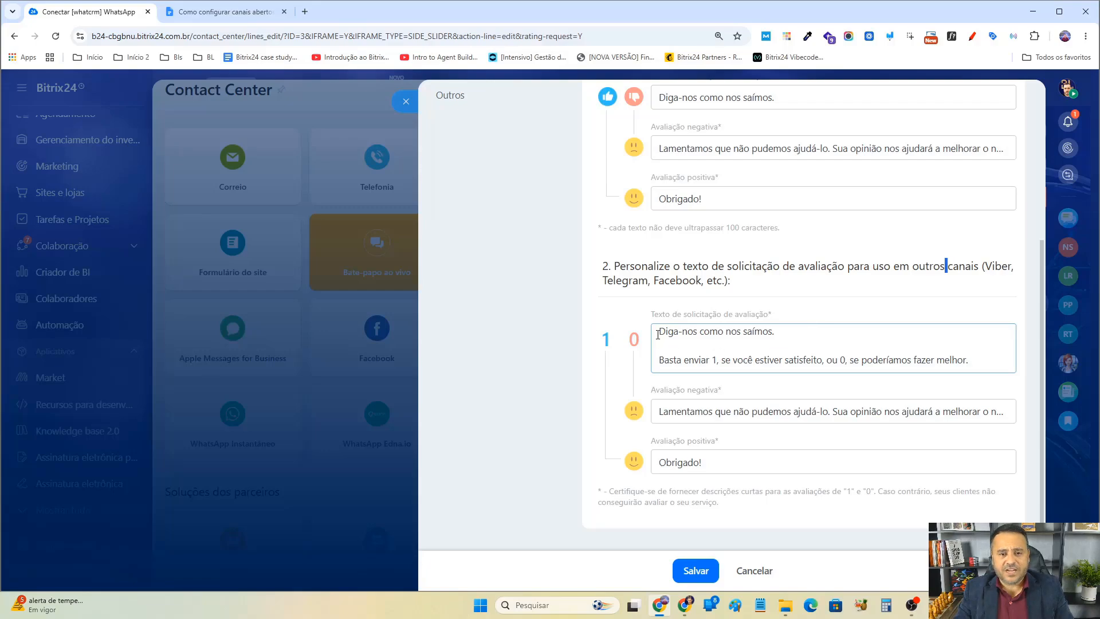
drag(658, 334, 800, 330)
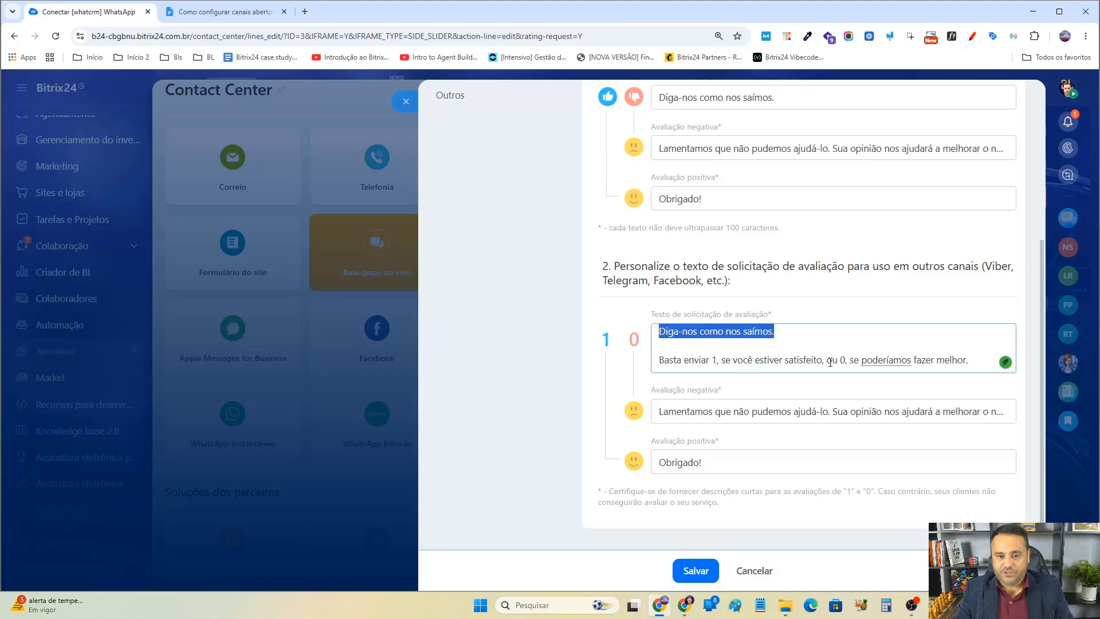
click(894, 361)
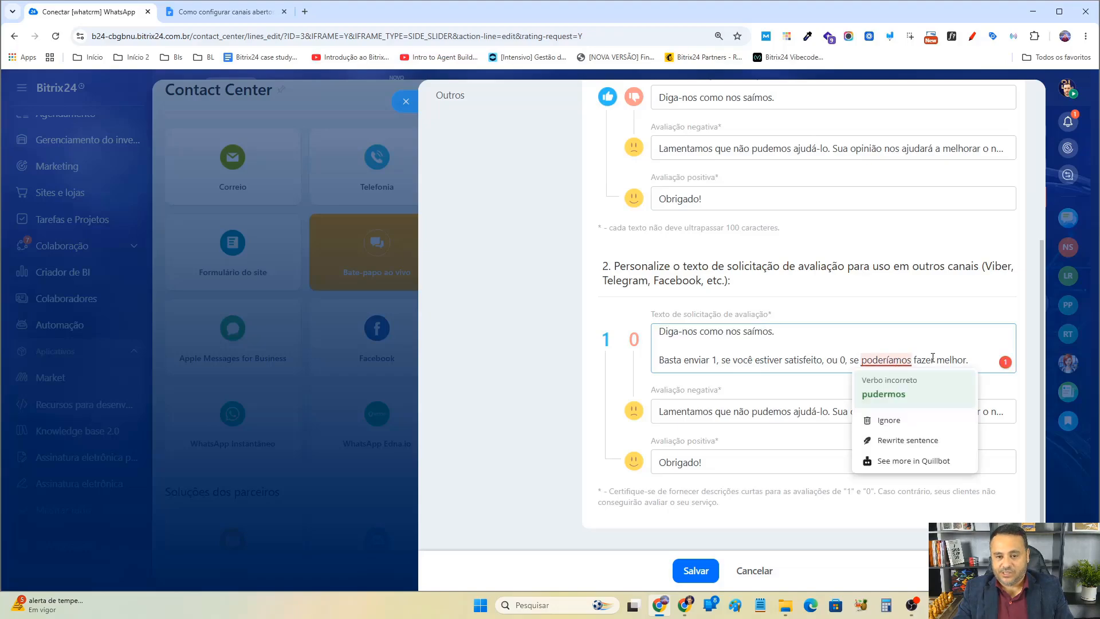
click(701, 409)
drag(673, 412, 883, 411)
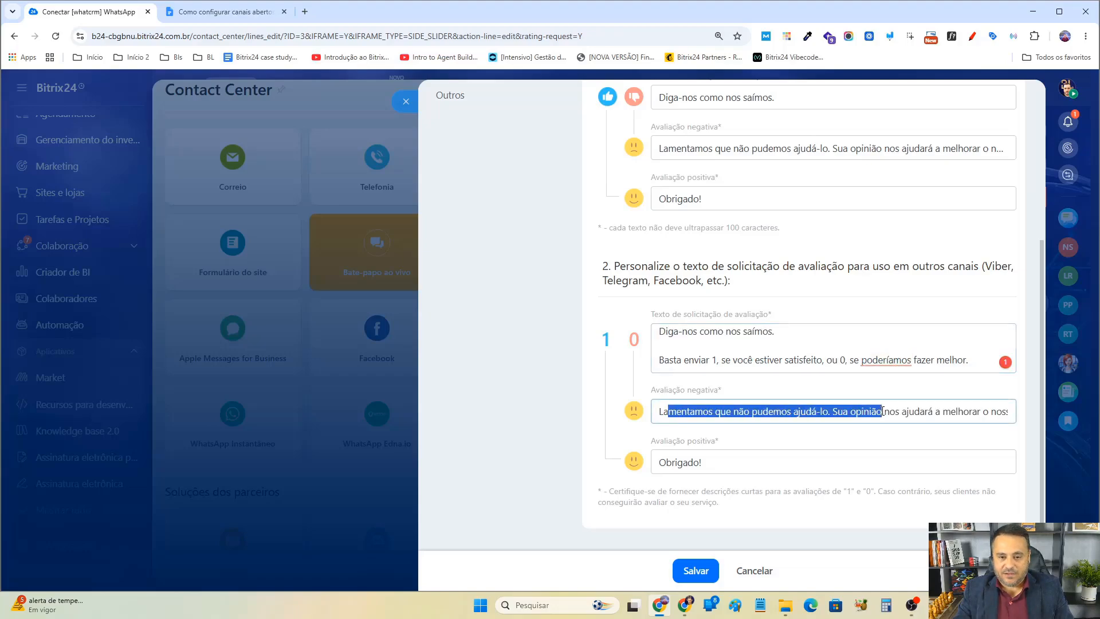
drag(671, 461, 750, 459)
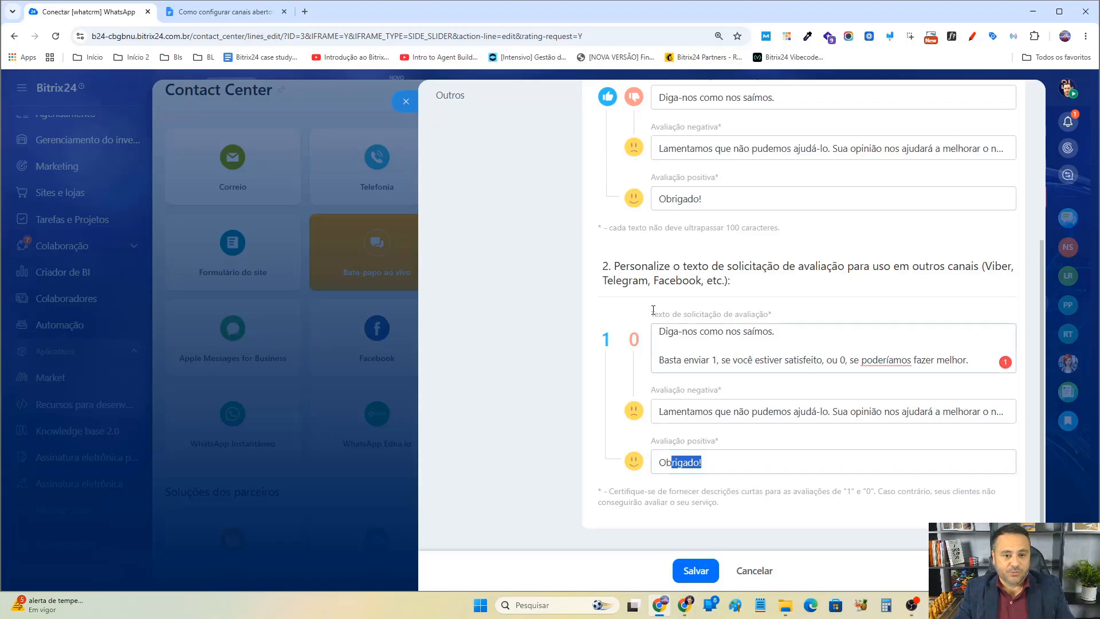
Turn off asking customers to rate the agent's performance.
scroll(896, 408, up, 4)
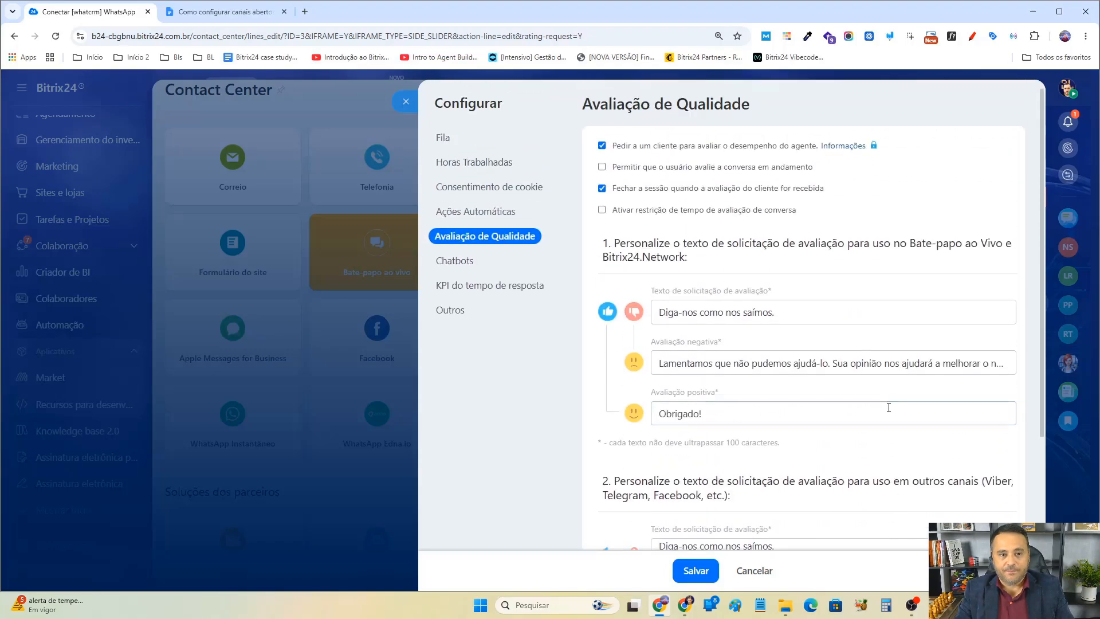
click(602, 147)
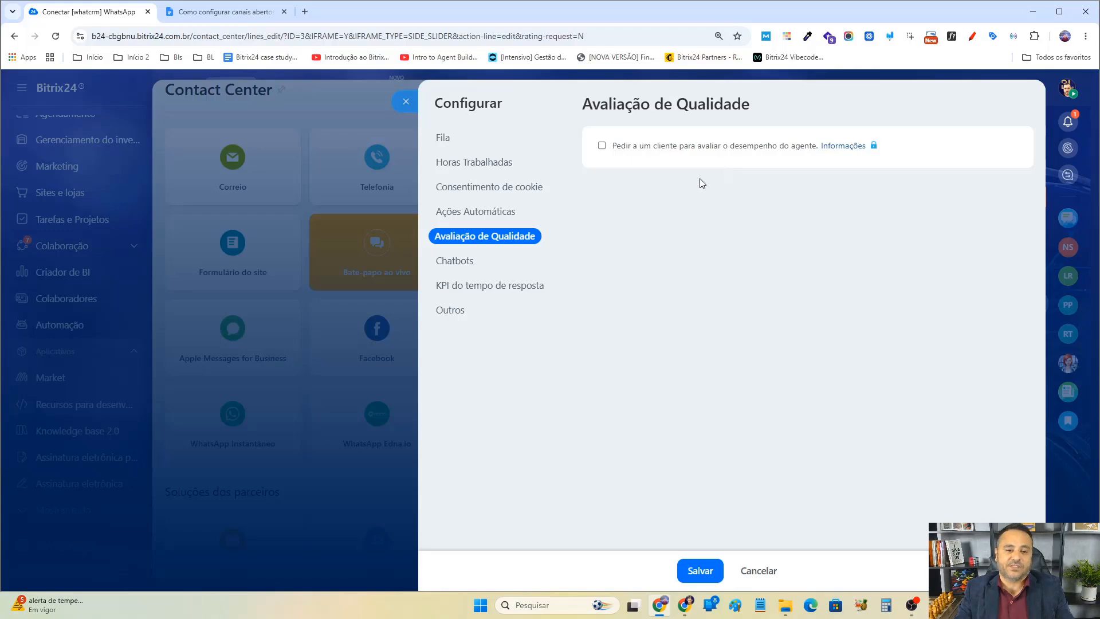
Open the Chatbots section and try to enable assigning a chat bot when a customer inquiry is received.
click(498, 265)
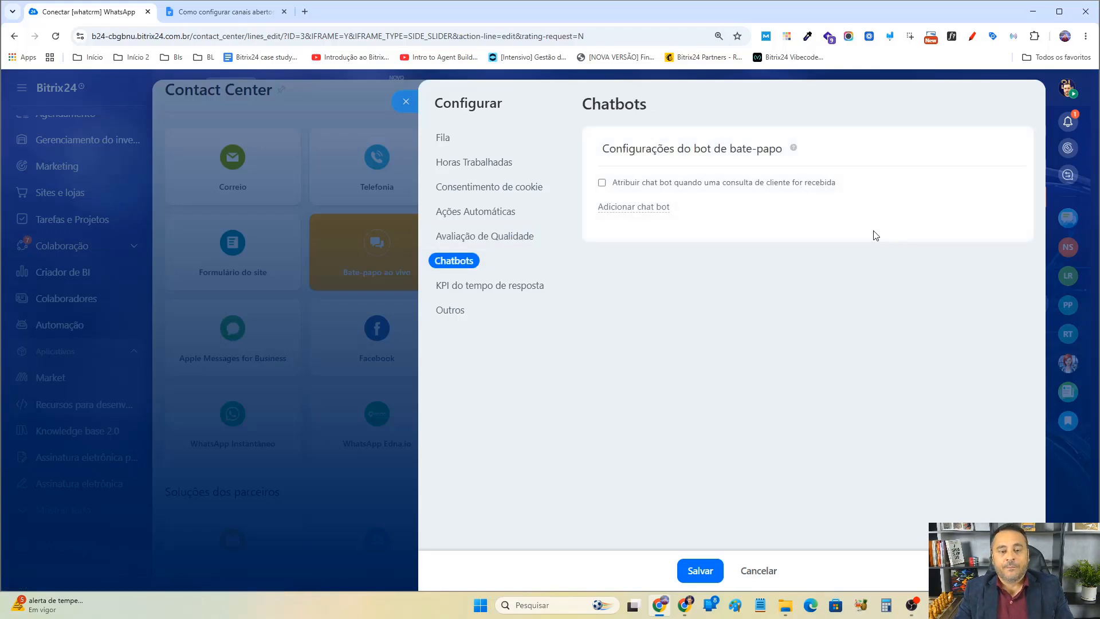
mouse_move(793, 150)
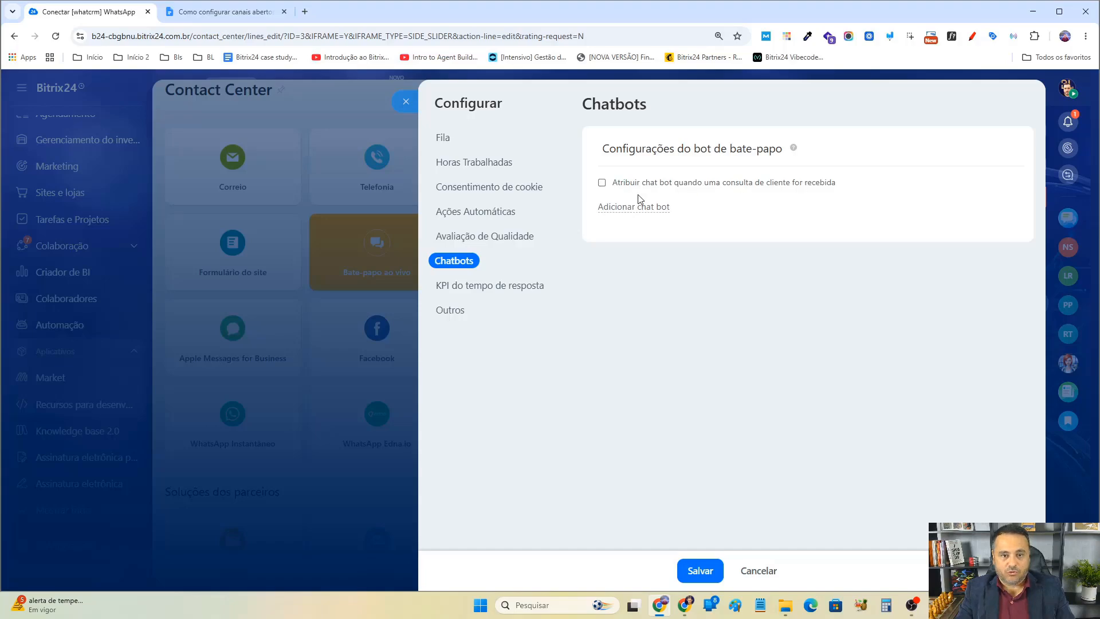
click(602, 182)
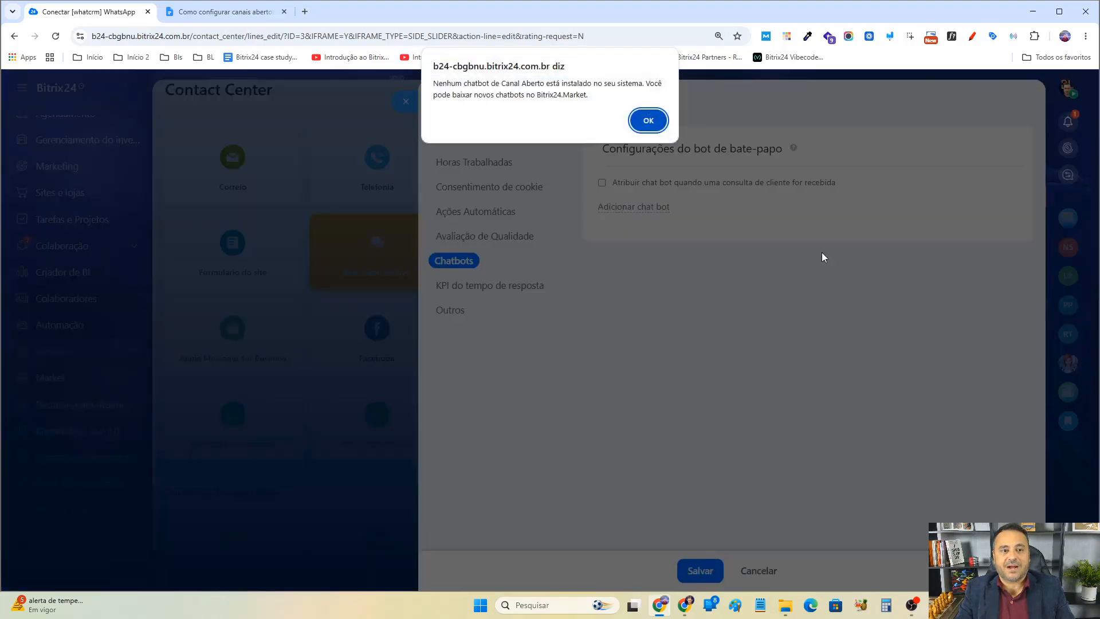
click(656, 121)
Browse the Open Channel chat bots offered in the Market and close it.
click(653, 209)
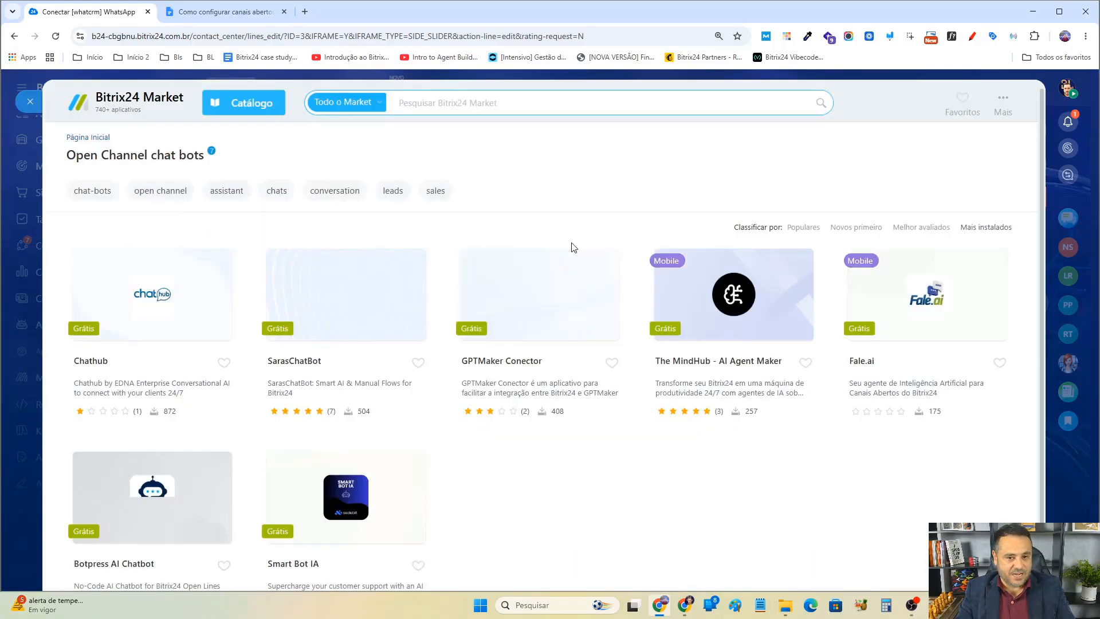
scroll(744, 331, down, 1)
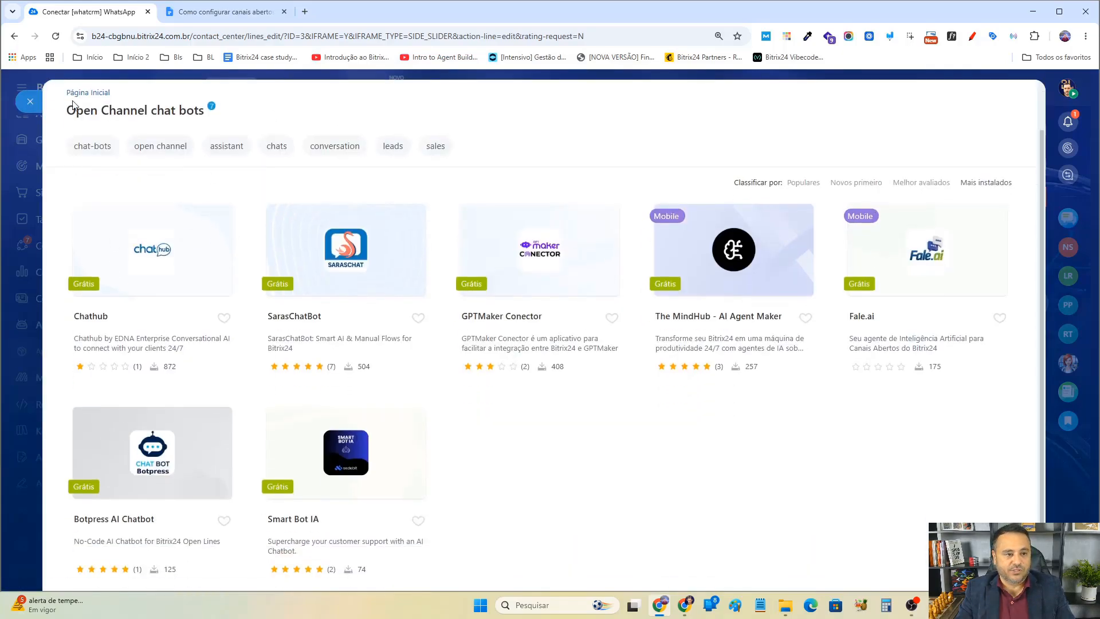
click(30, 102)
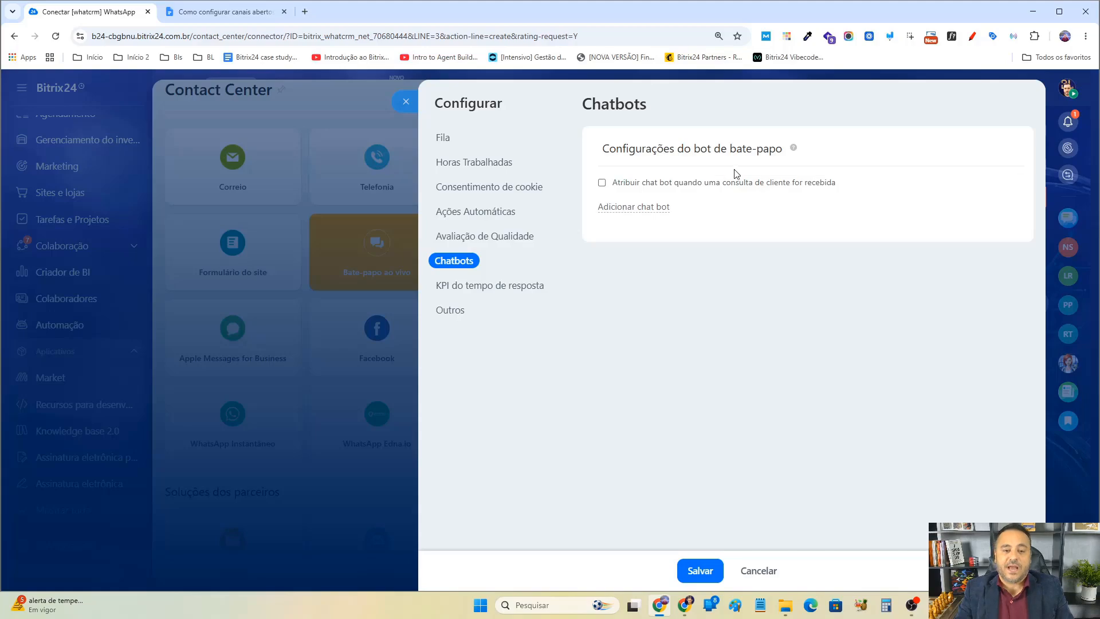
Try again to enable chat bot assignment for incoming customer inquiries.
click(602, 183)
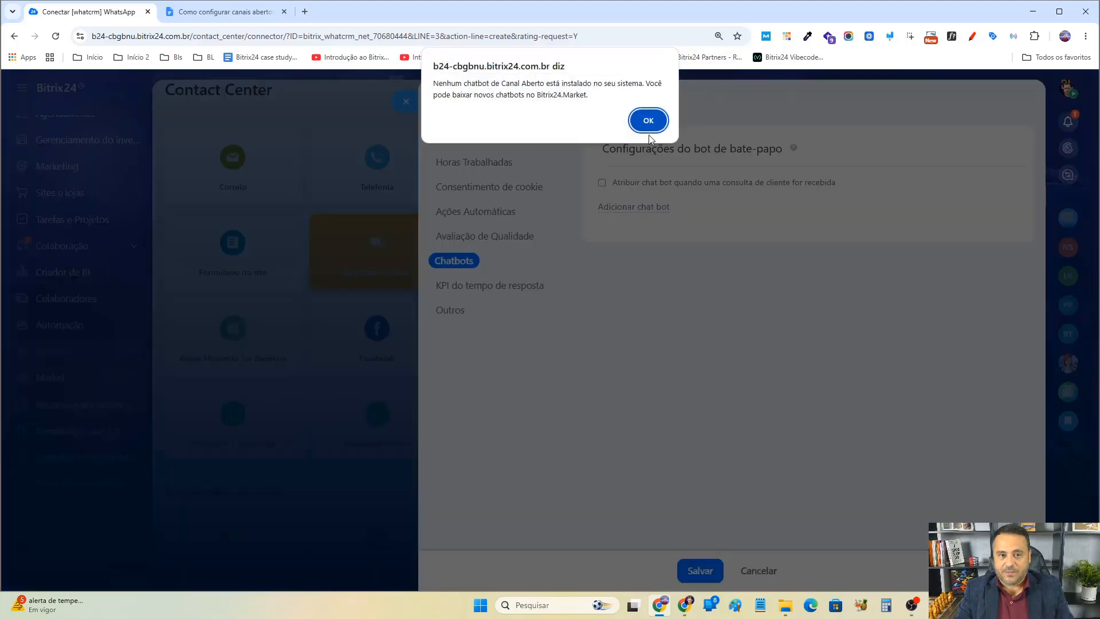
click(649, 121)
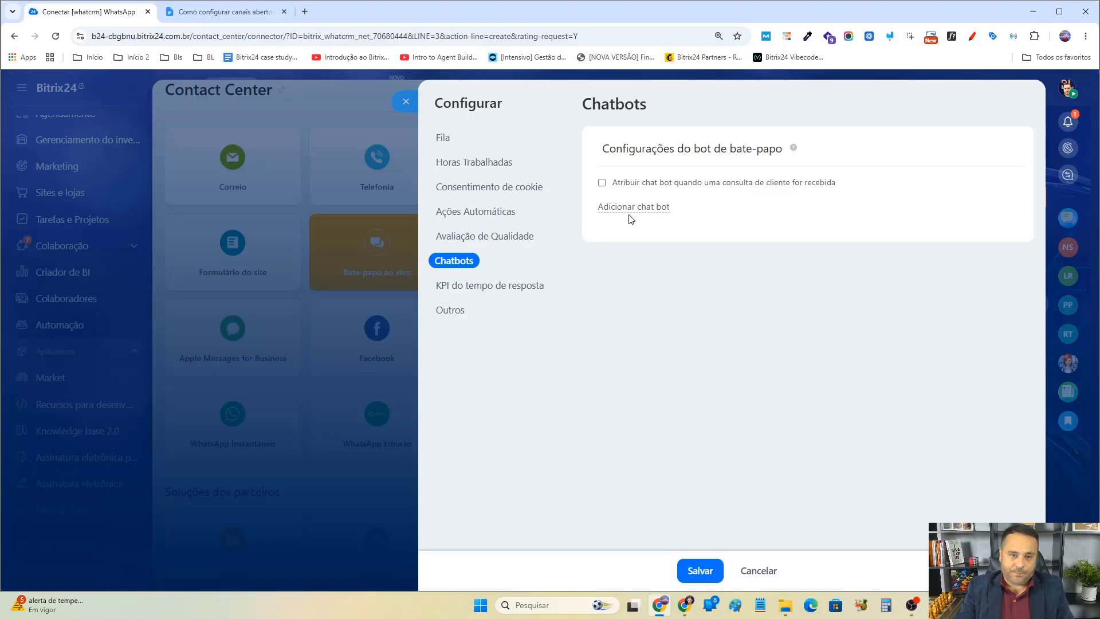
click(454, 144)
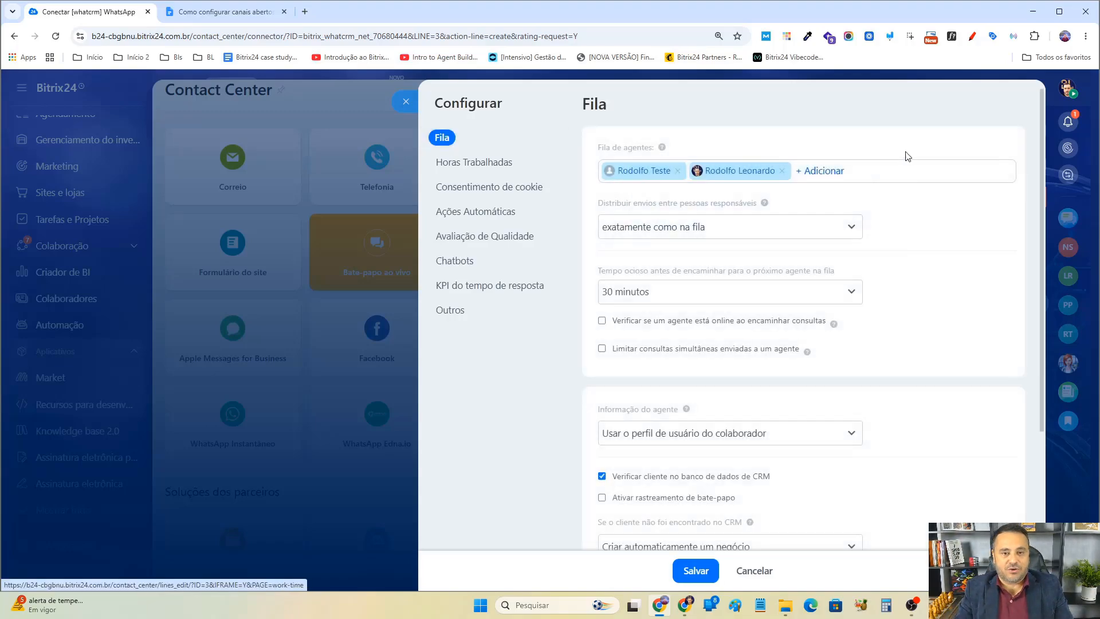
click(471, 267)
Open the response time KPI section and examine the custom option for initial response time.
click(471, 290)
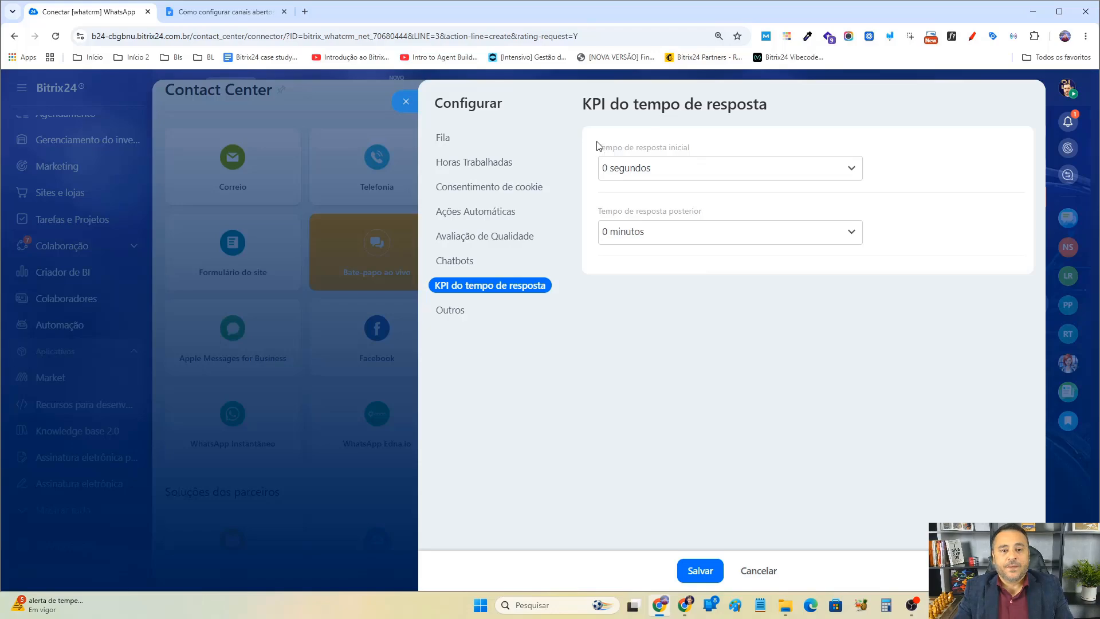
drag(650, 151, 723, 151)
drag(614, 212, 723, 236)
click(680, 170)
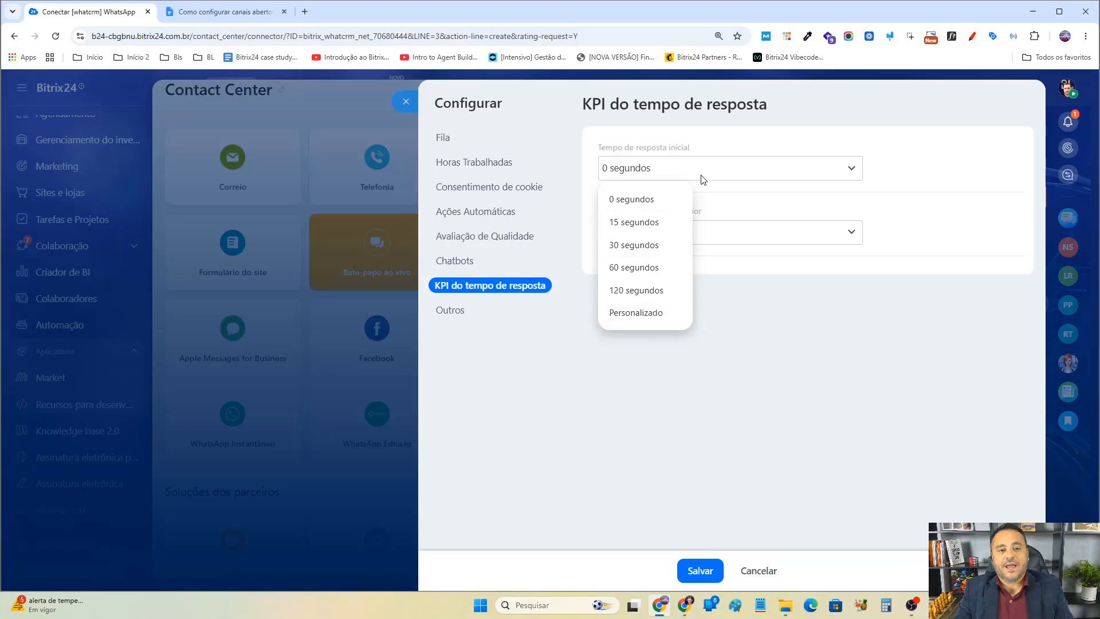
click(651, 314)
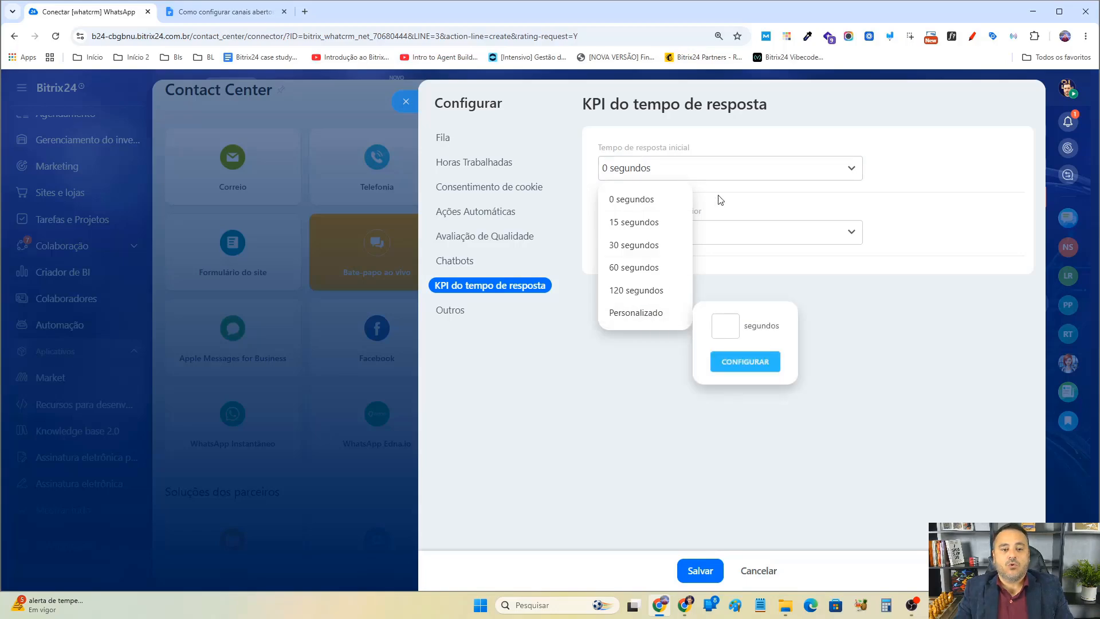
click(902, 161)
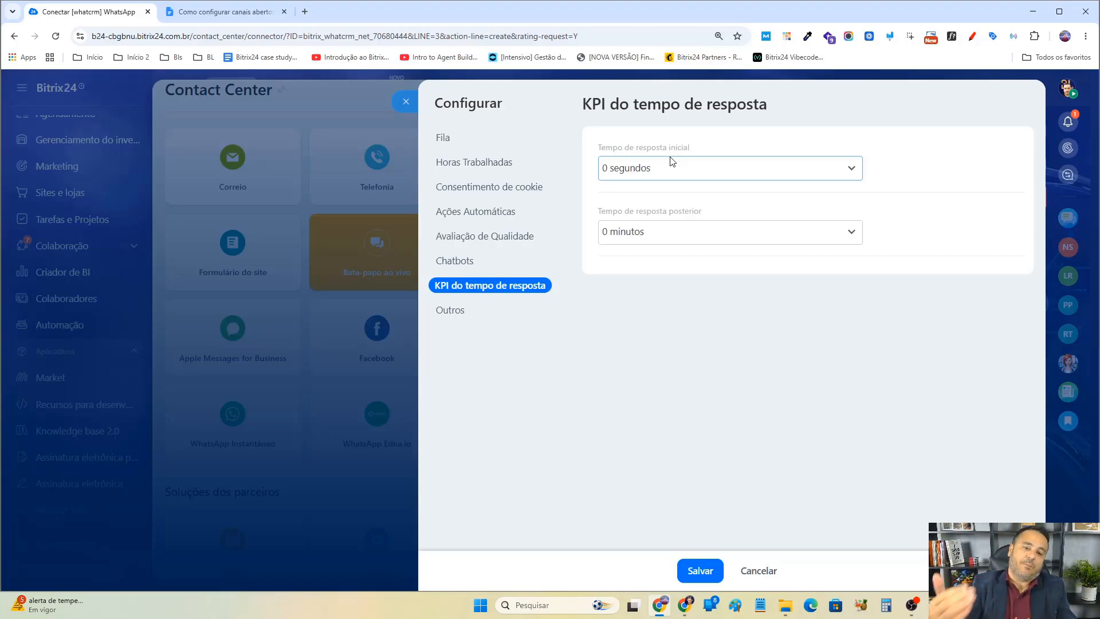
drag(689, 148, 592, 153)
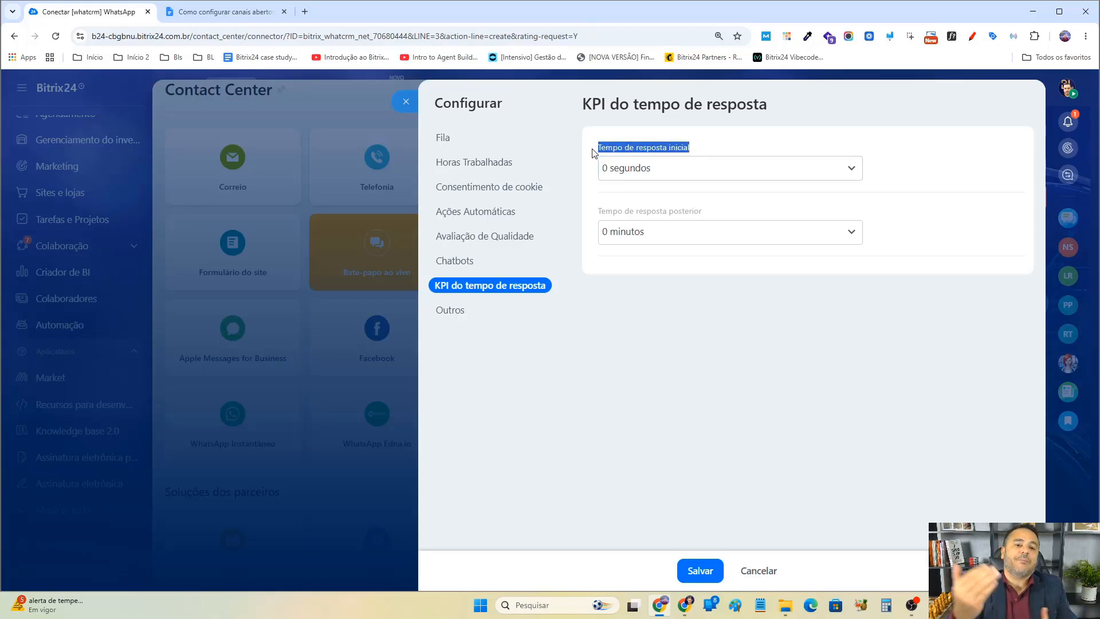
Set the initial response time to 15 seconds and enable notifications when chat messages are late.
click(624, 167)
click(642, 222)
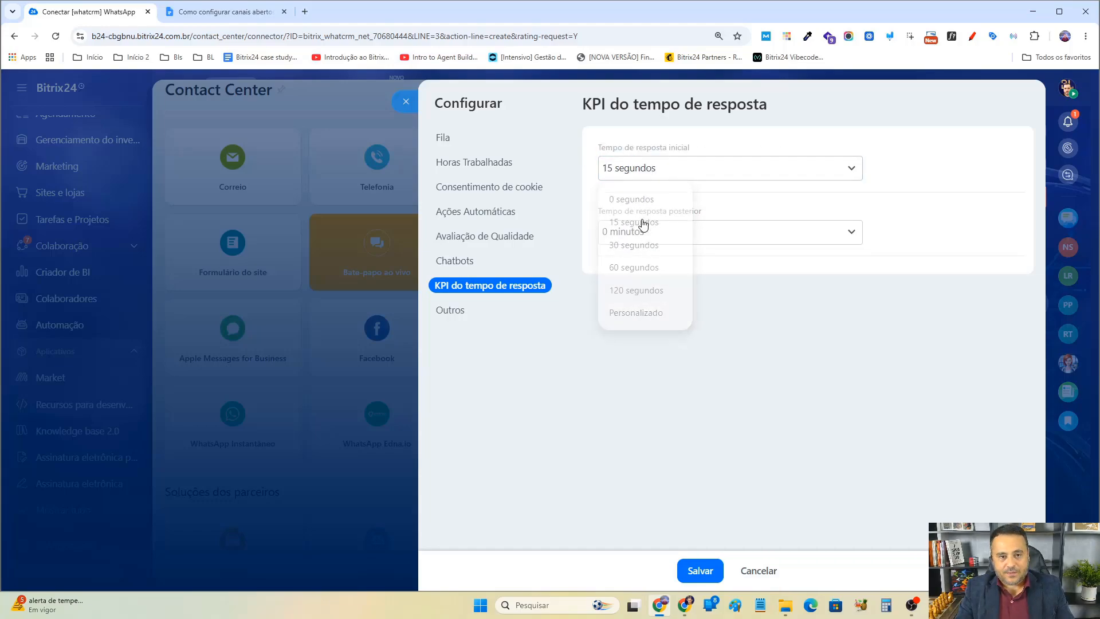
click(602, 199)
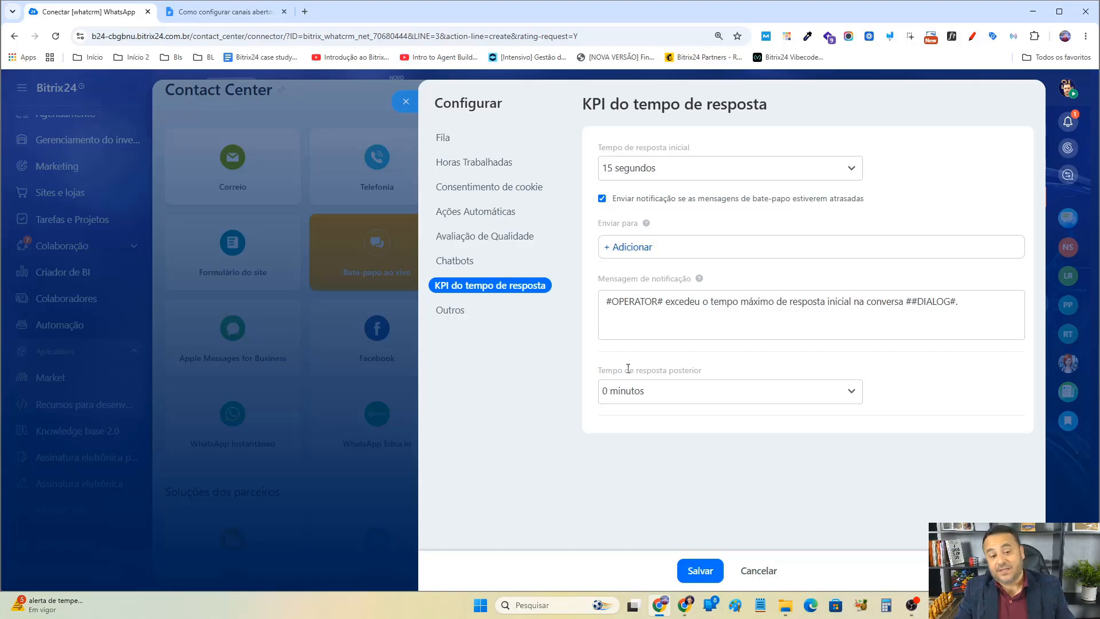
Set the subsequent response time to 5 minutes.
drag(601, 376, 680, 374)
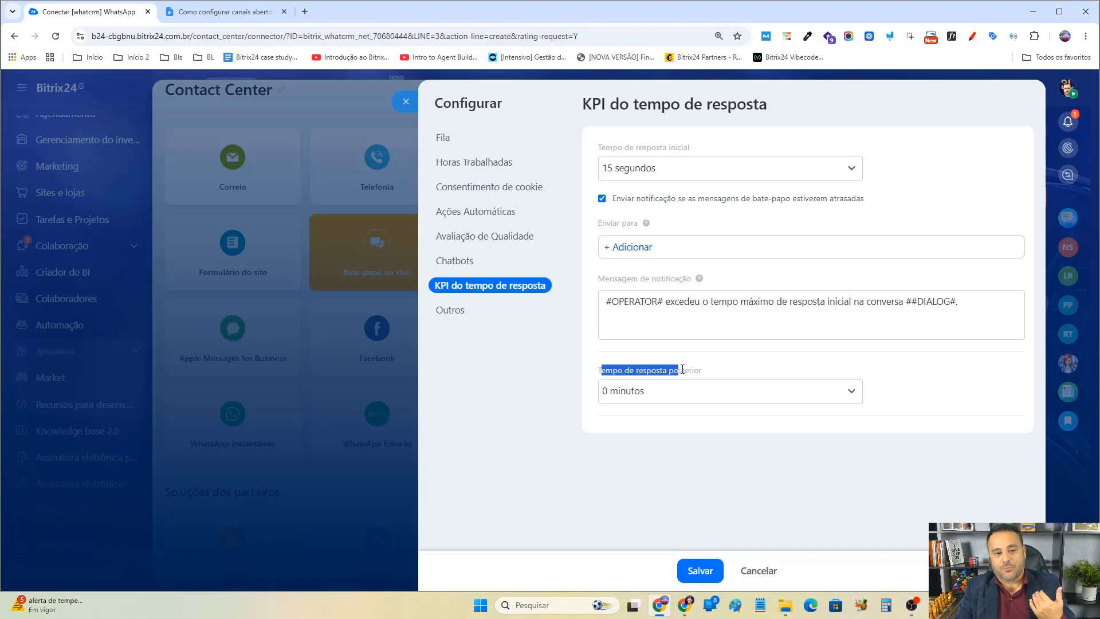
click(682, 393)
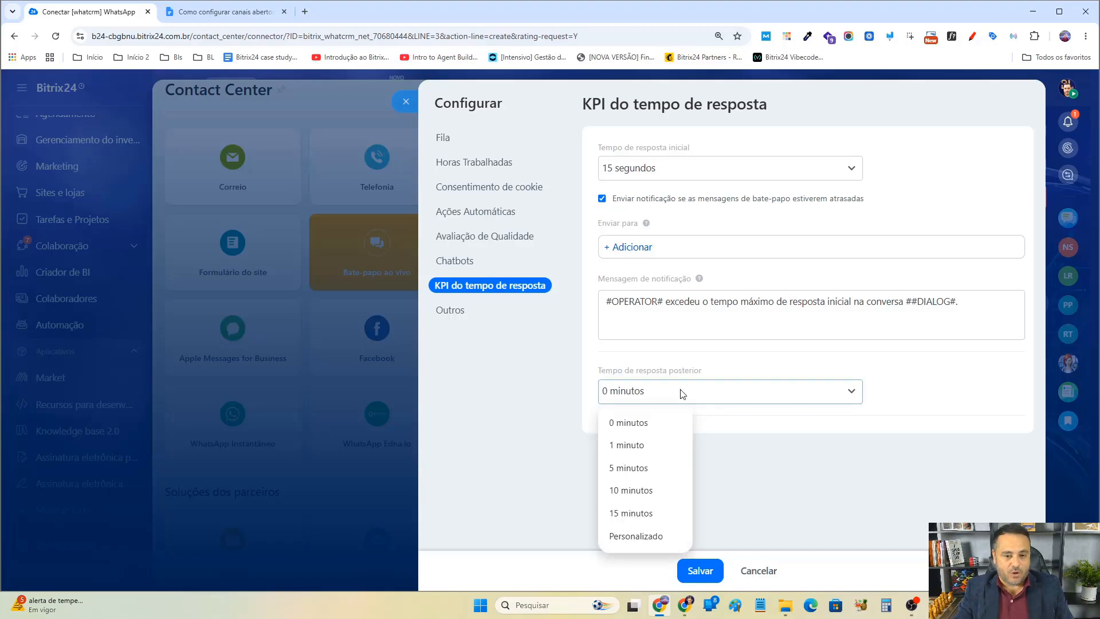
click(647, 537)
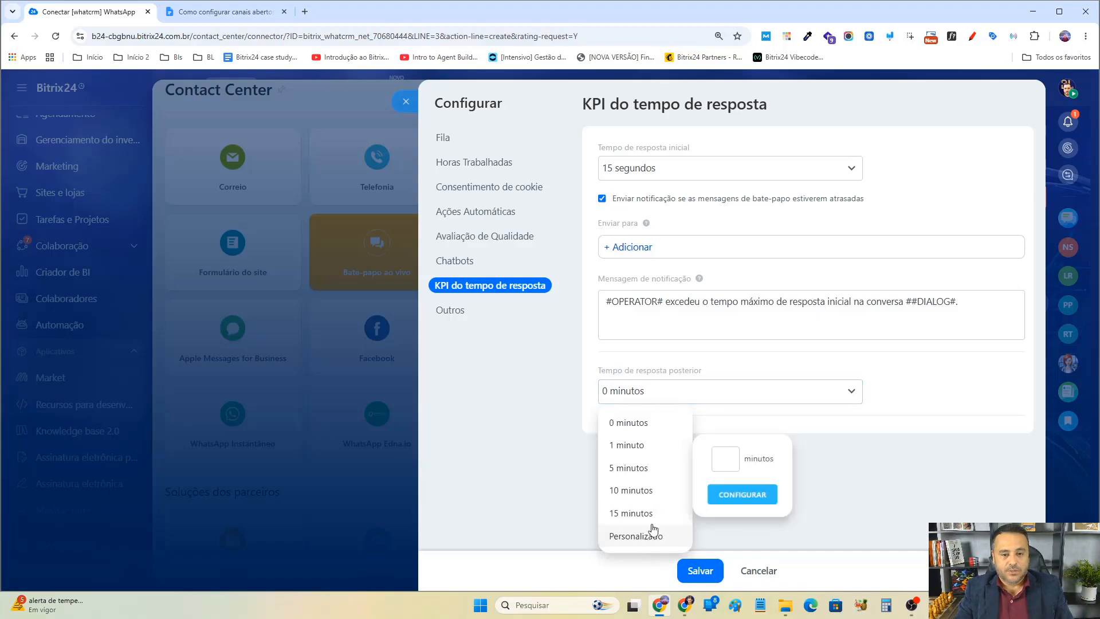
click(648, 473)
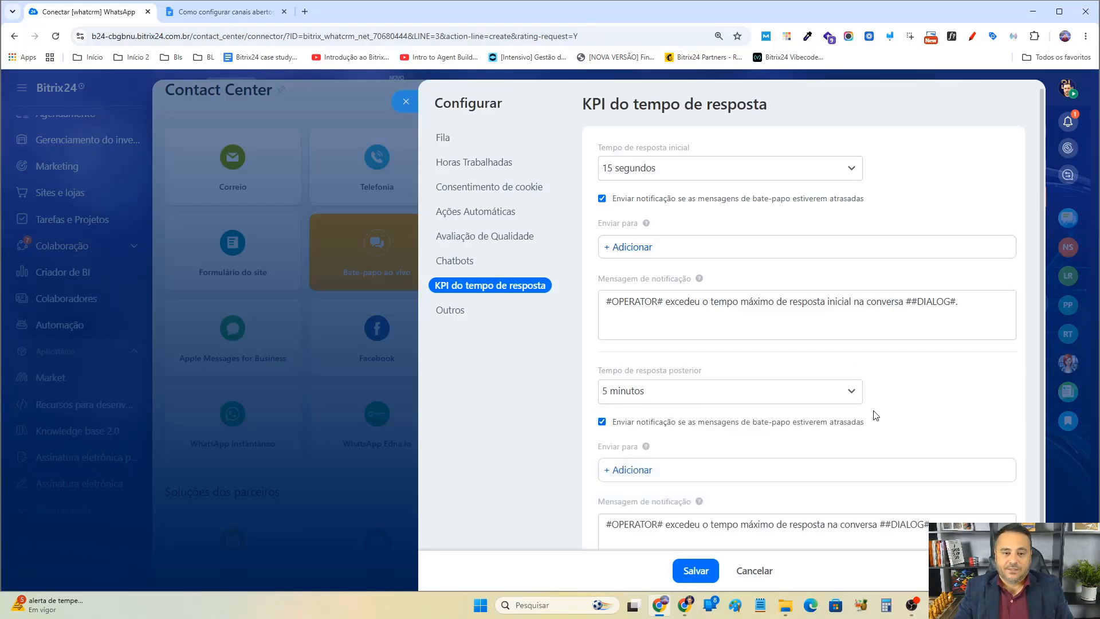
scroll(876, 415, down, 1)
scroll(876, 415, up, 1)
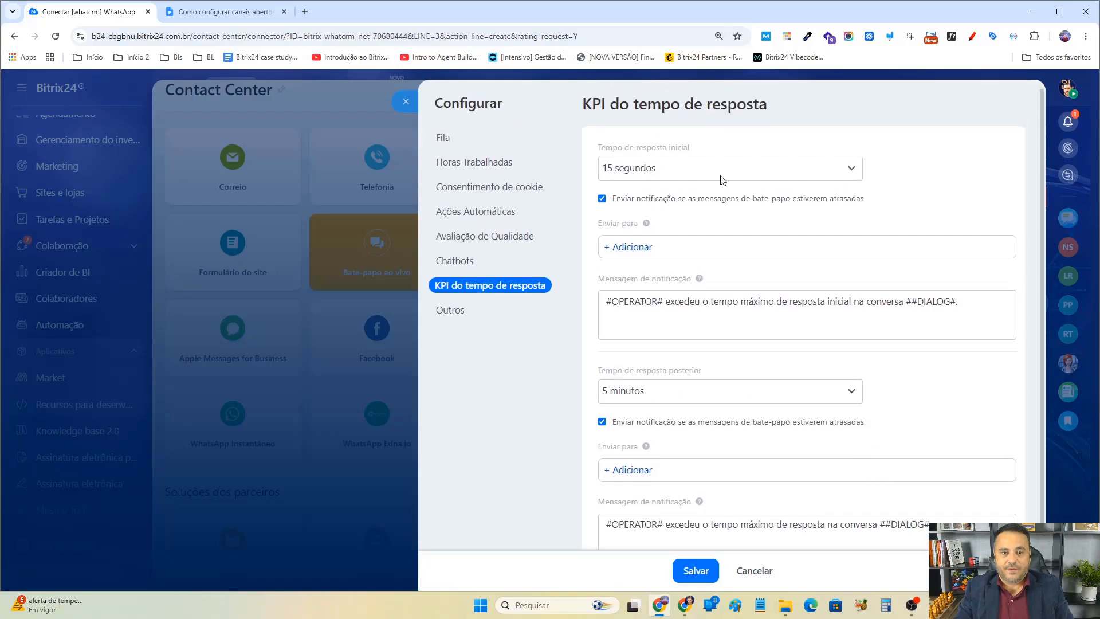
click(689, 167)
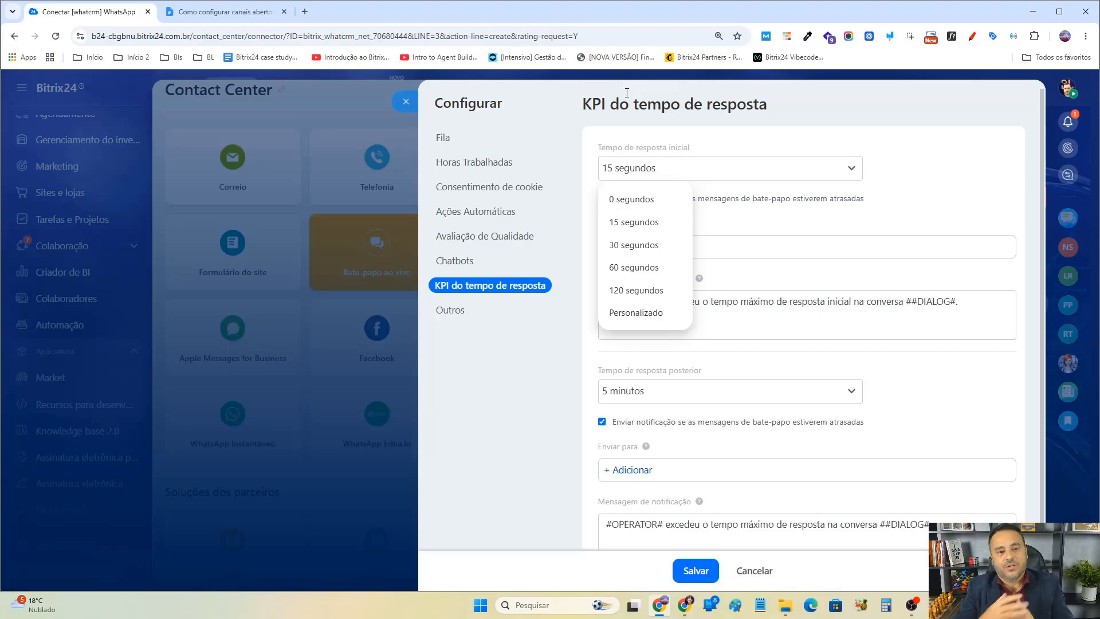
drag(719, 151, 596, 148)
click(766, 148)
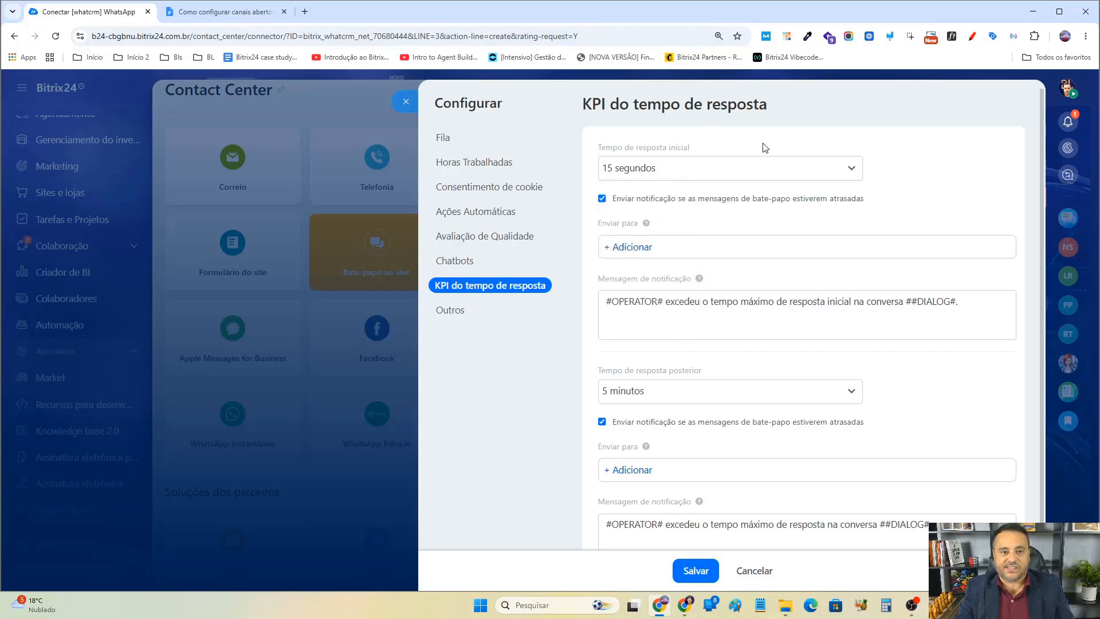
click(674, 173)
click(642, 317)
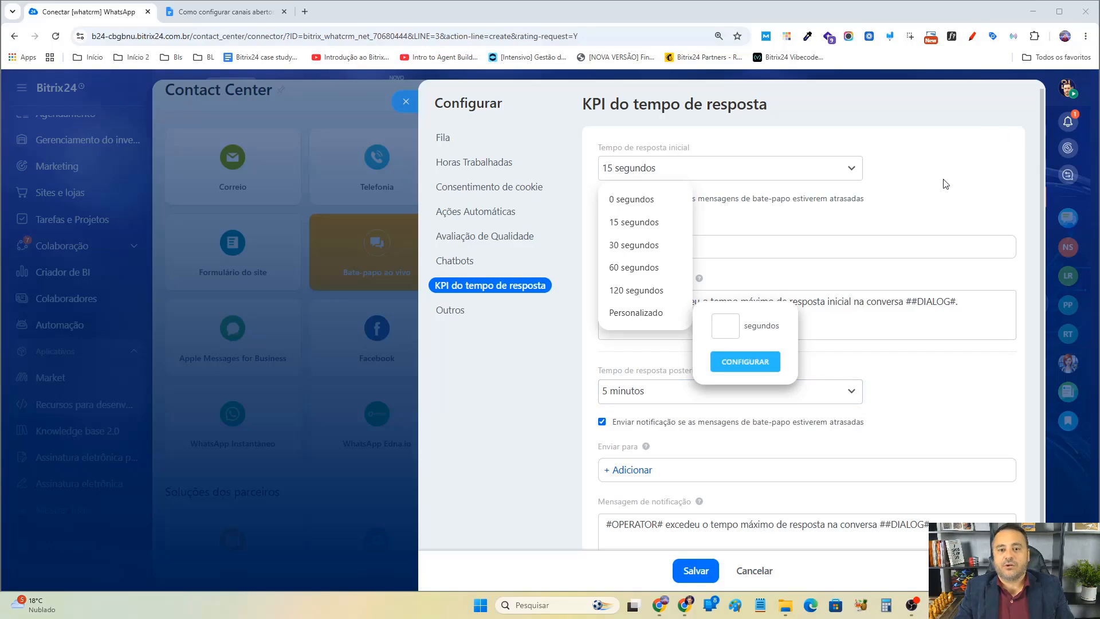
click(913, 187)
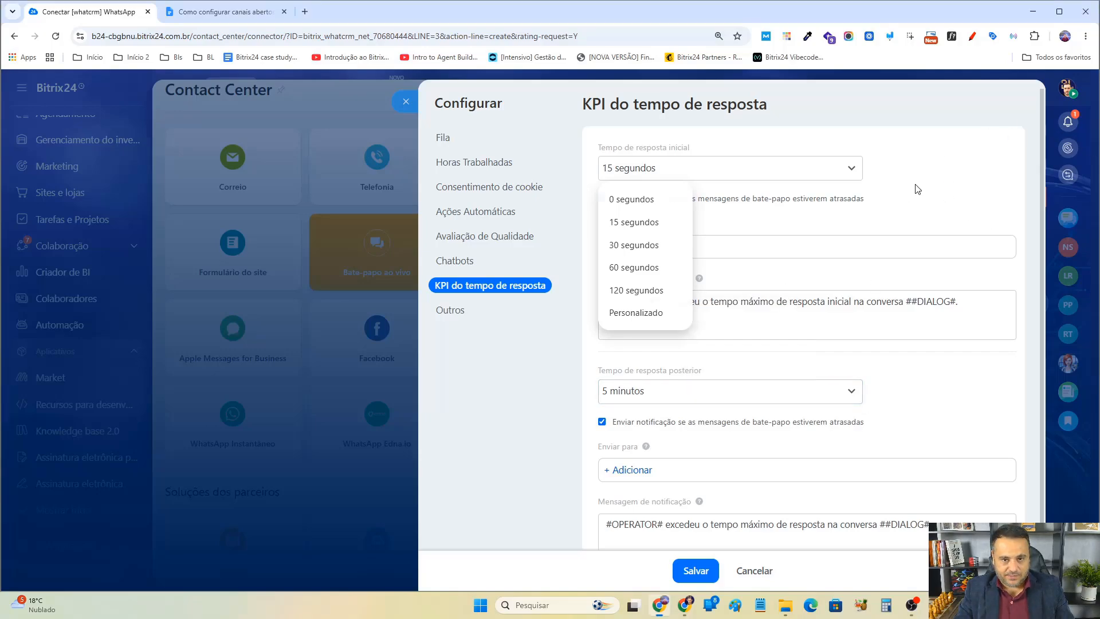
Switch to the Calculator app and multiply 120 by 60 to convert minutes into seconds.
click(891, 609)
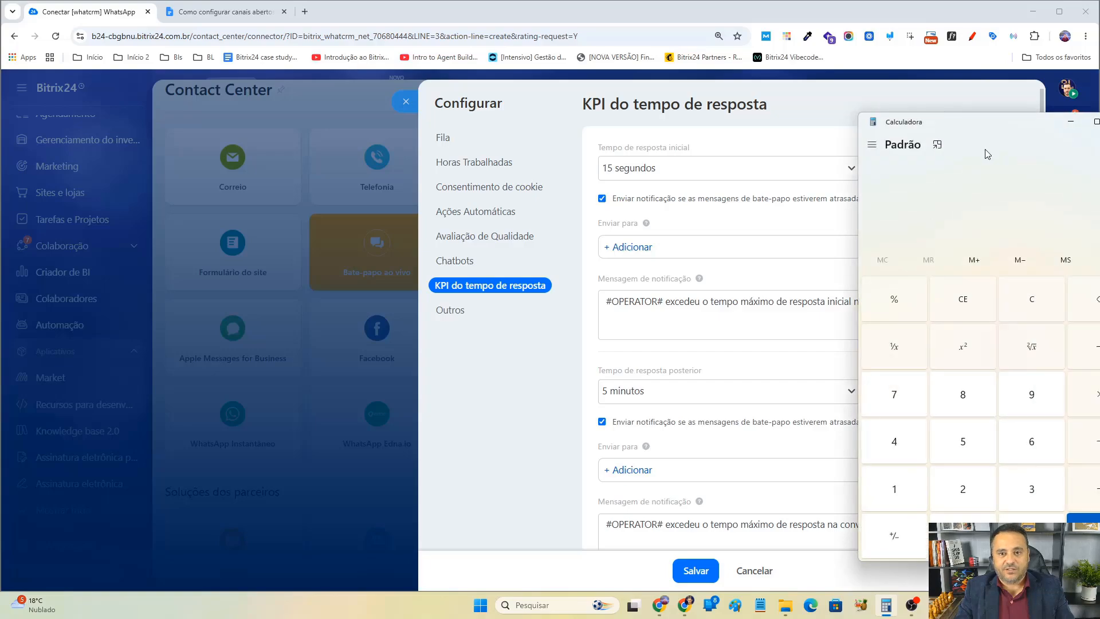
text(1)
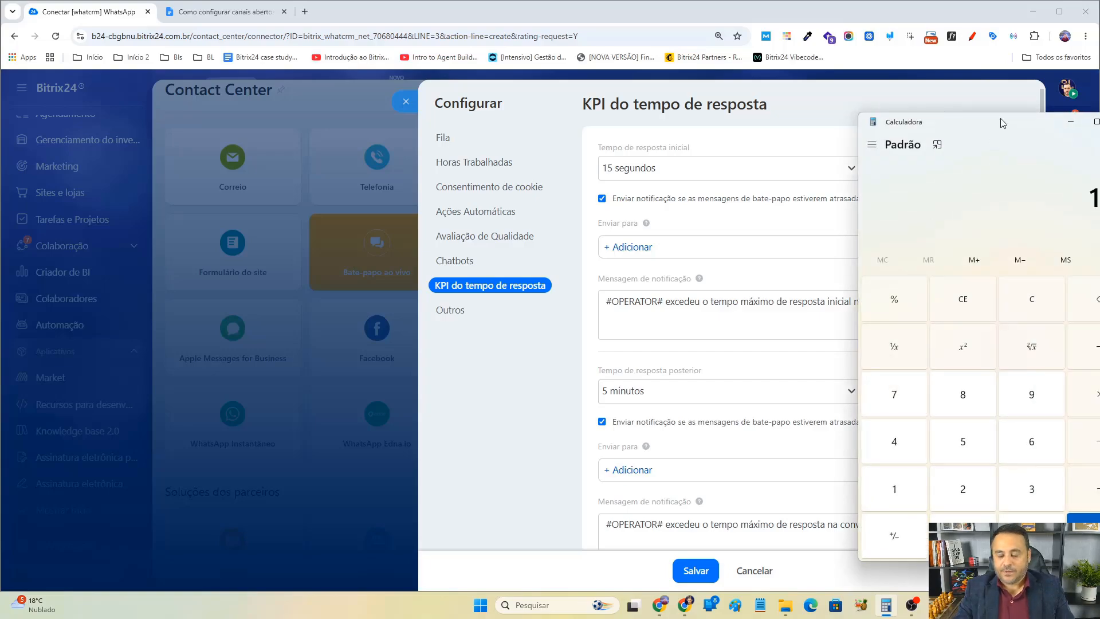
text(*60)
key(Return)
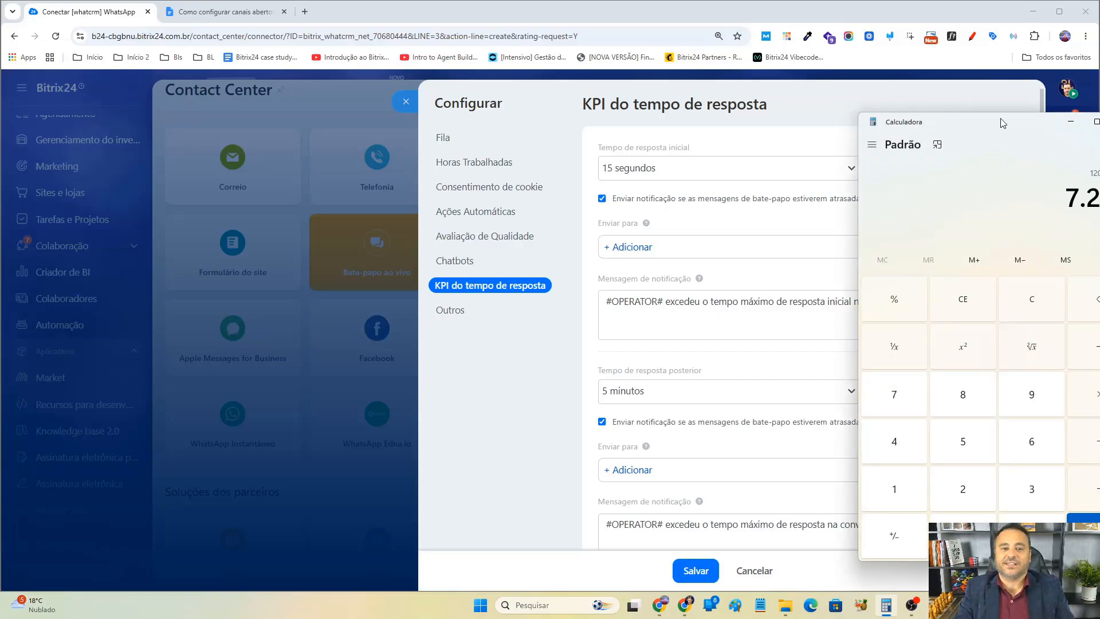
Set the initial response time to a custom value of 7200 seconds.
click(636, 169)
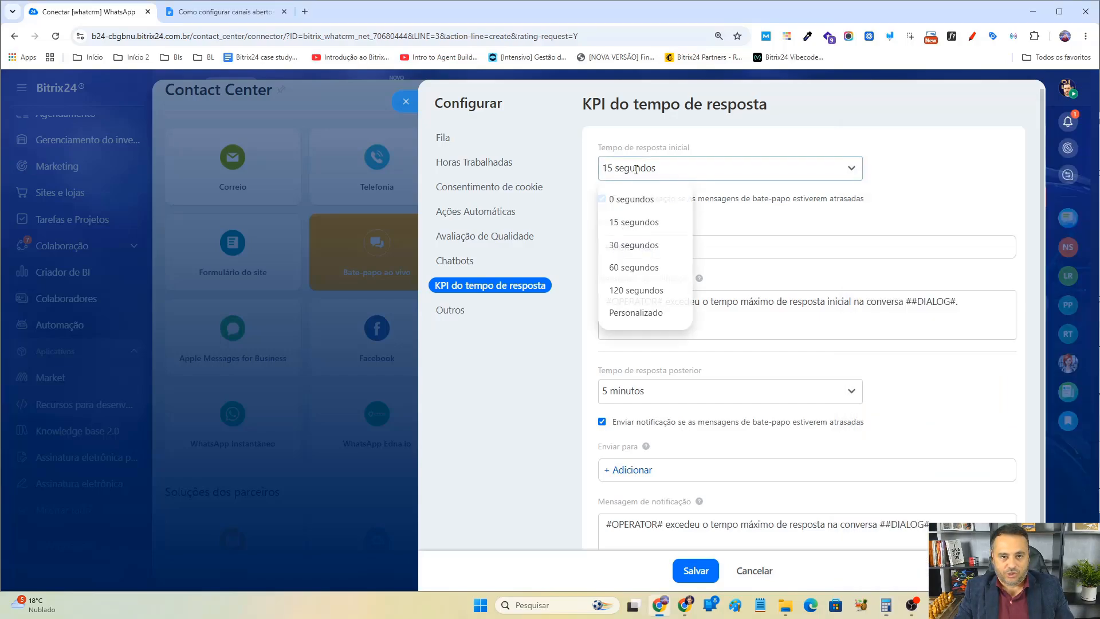
click(636, 312)
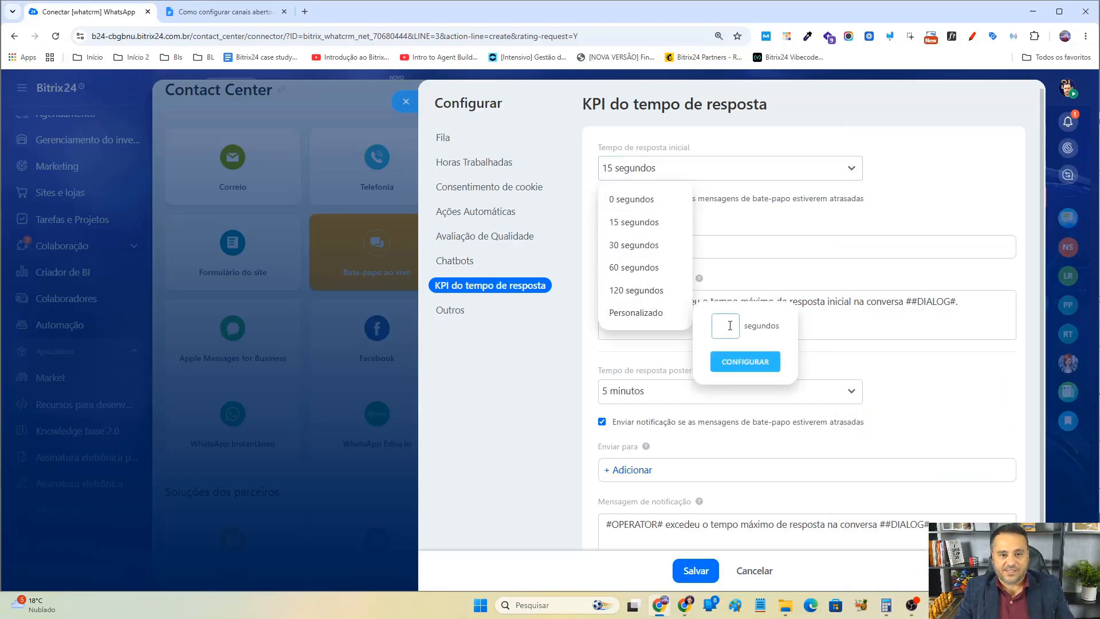
text(7200)
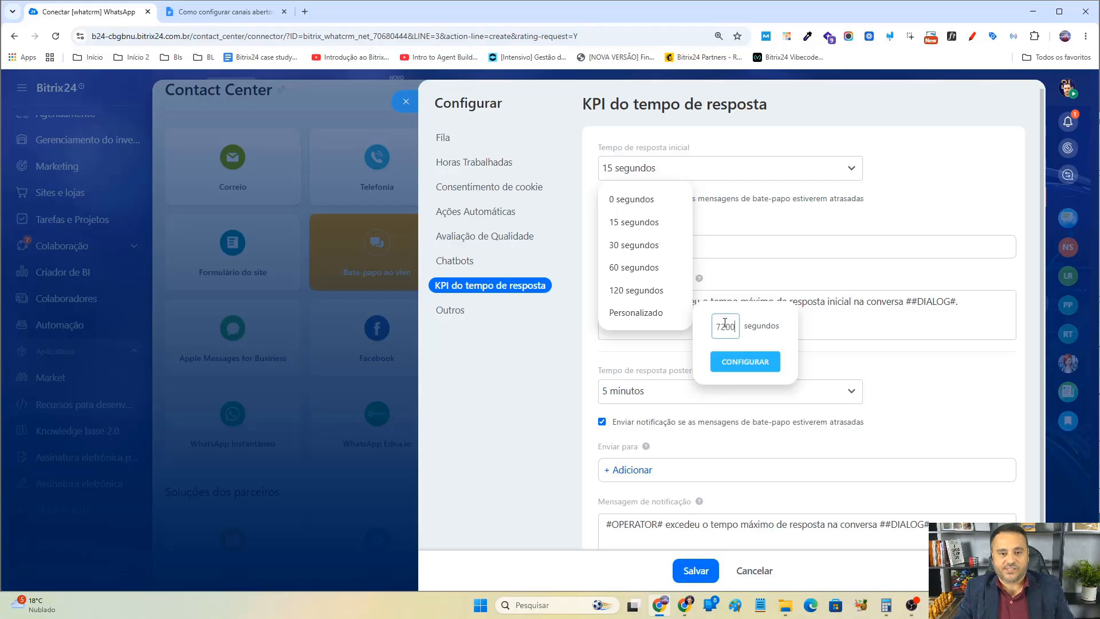
click(760, 359)
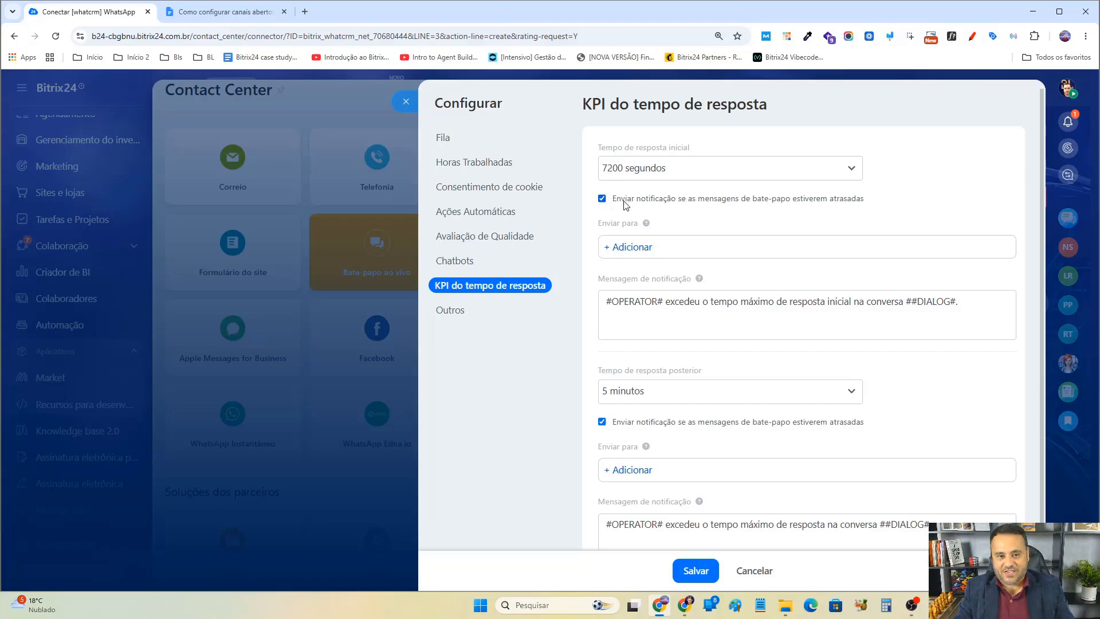
Add a user as recipient of the late initial response notification.
click(633, 246)
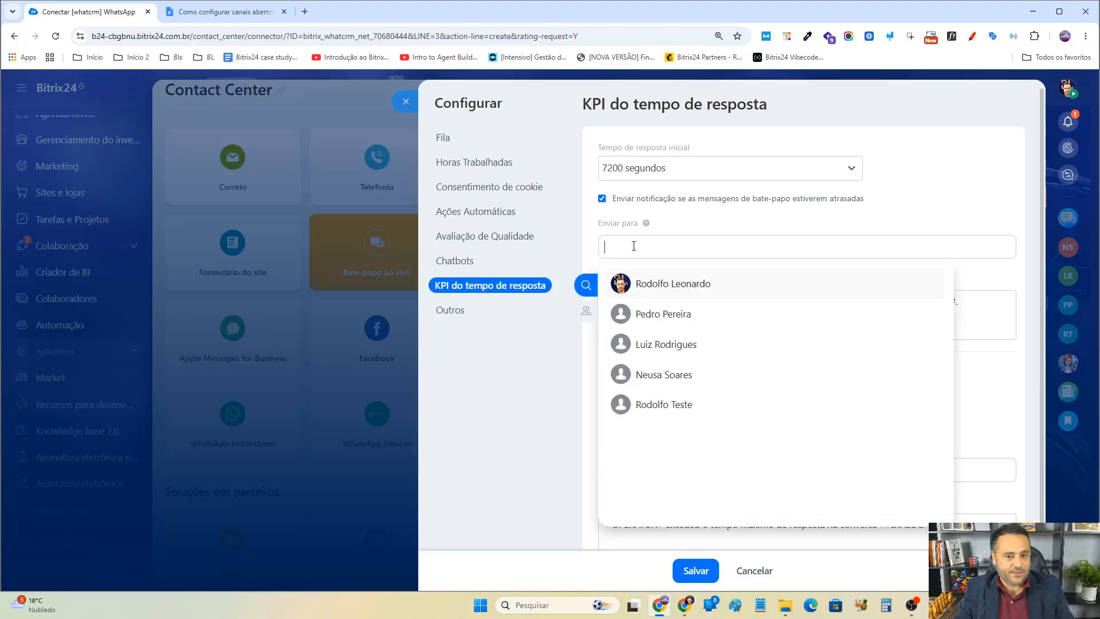
click(683, 292)
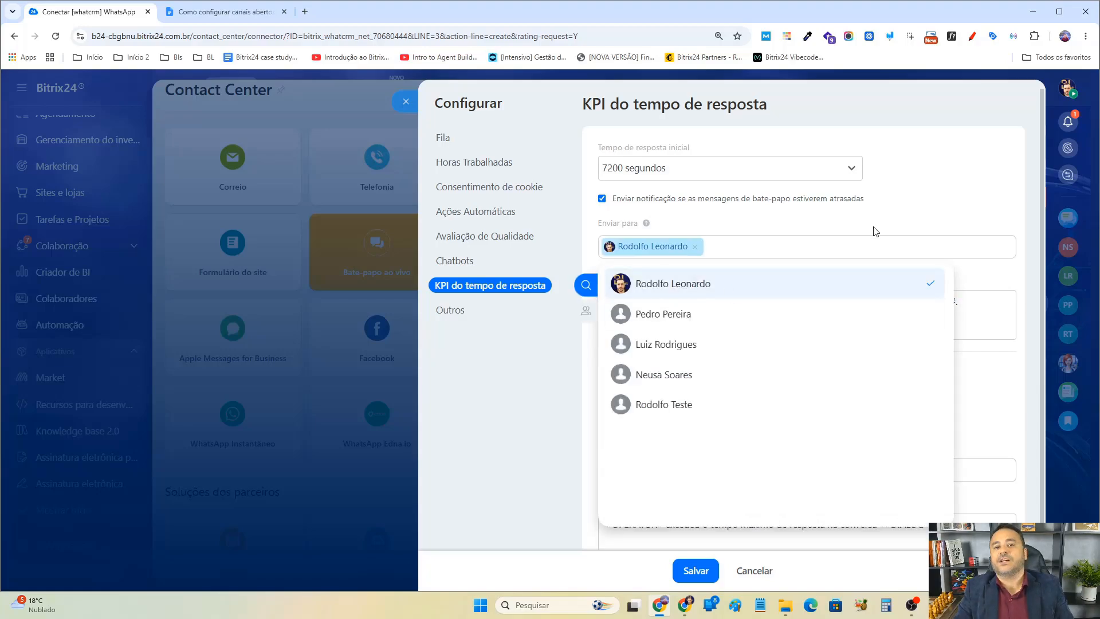
click(898, 205)
click(650, 201)
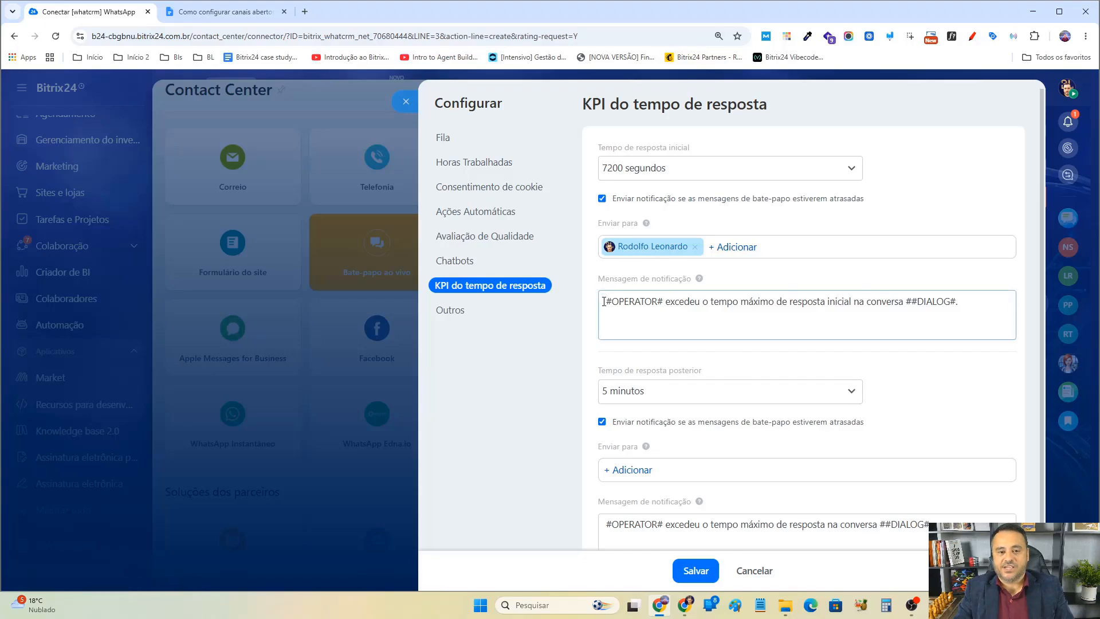
Examine the placeholders in the initial response notification message.
drag(604, 301, 663, 301)
click(652, 301)
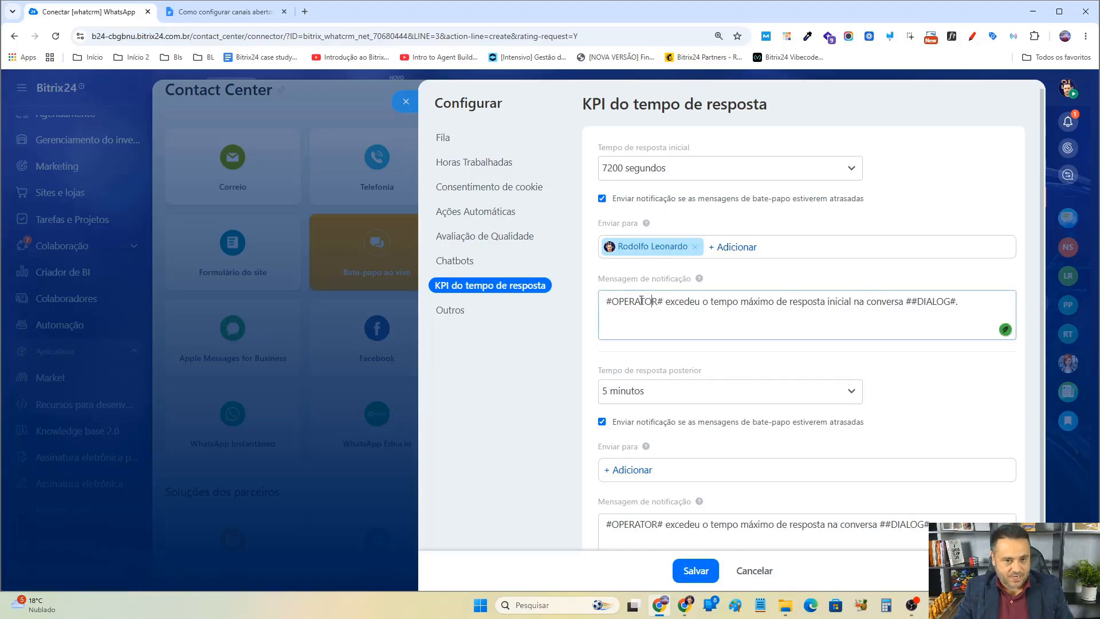
double_click(641, 300)
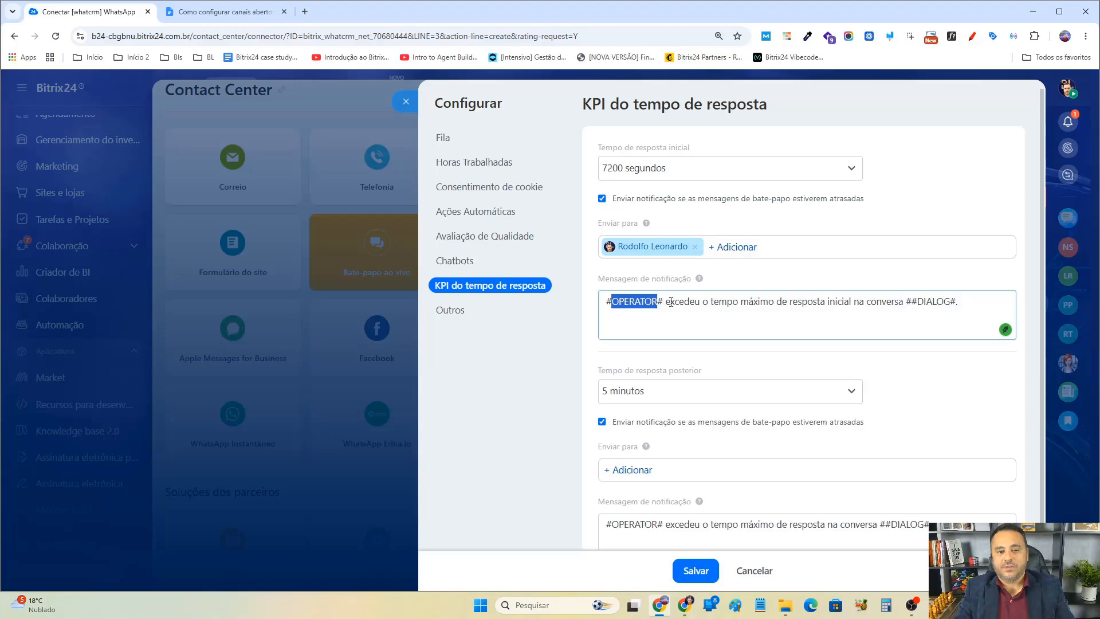
drag(671, 302, 957, 300)
click(963, 303)
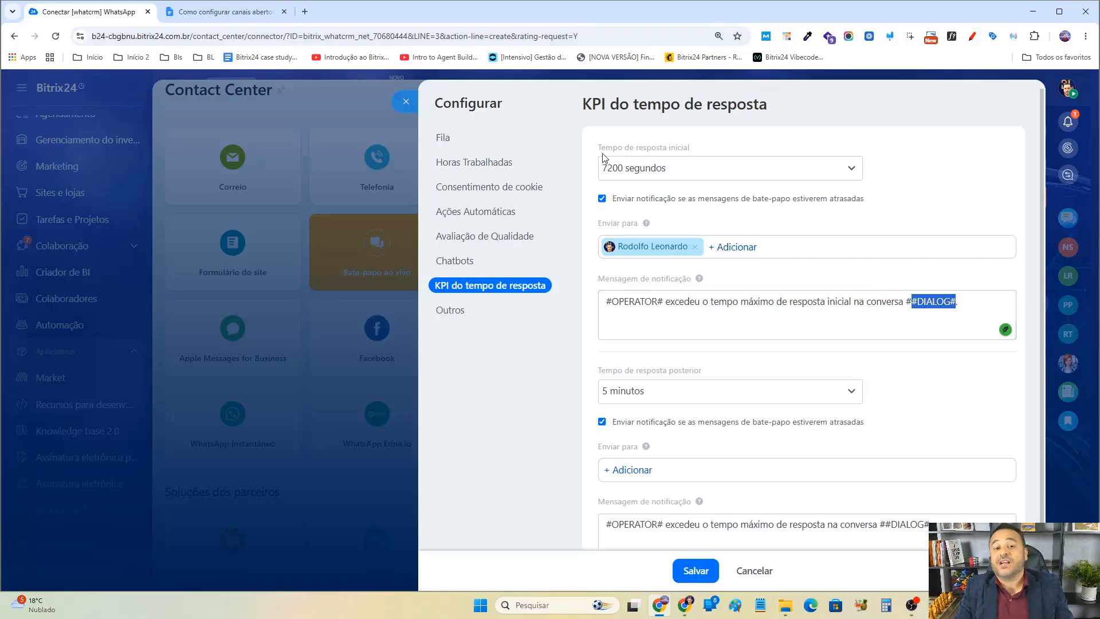
scroll(765, 230, down, 2)
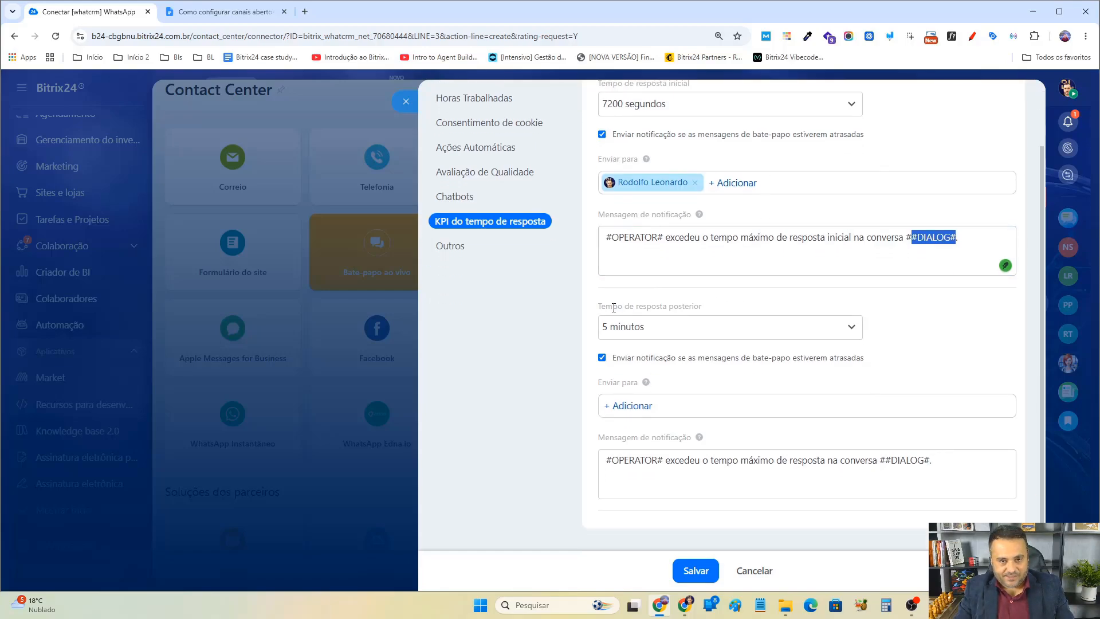
Set the subsequent response time to a custom value of 210 minutes.
drag(612, 308, 720, 313)
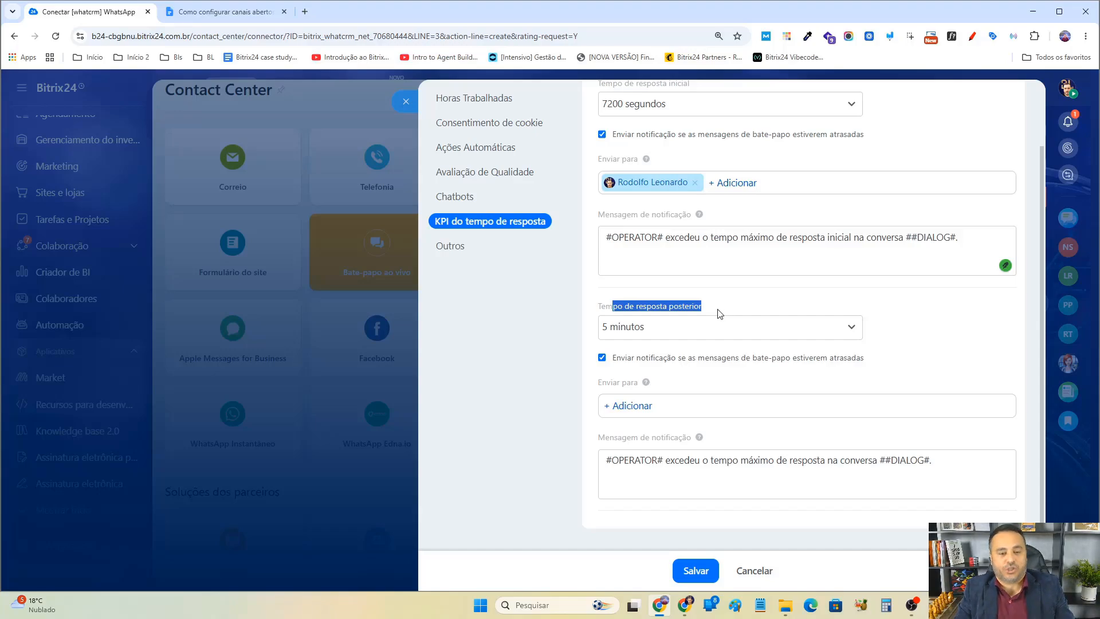
click(690, 329)
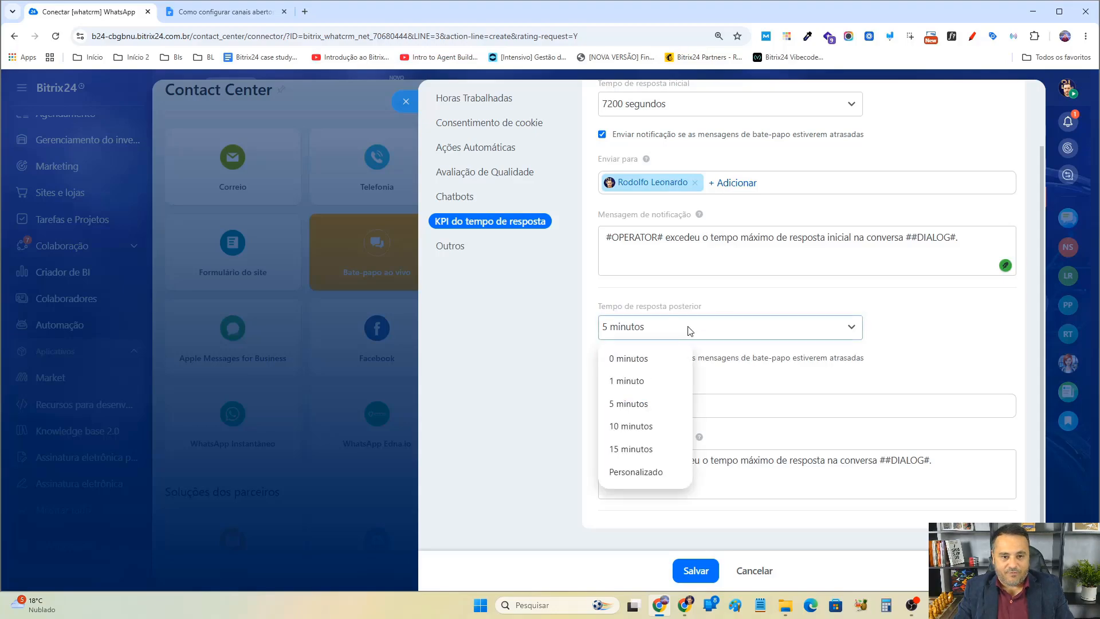
mouse_move(644, 474)
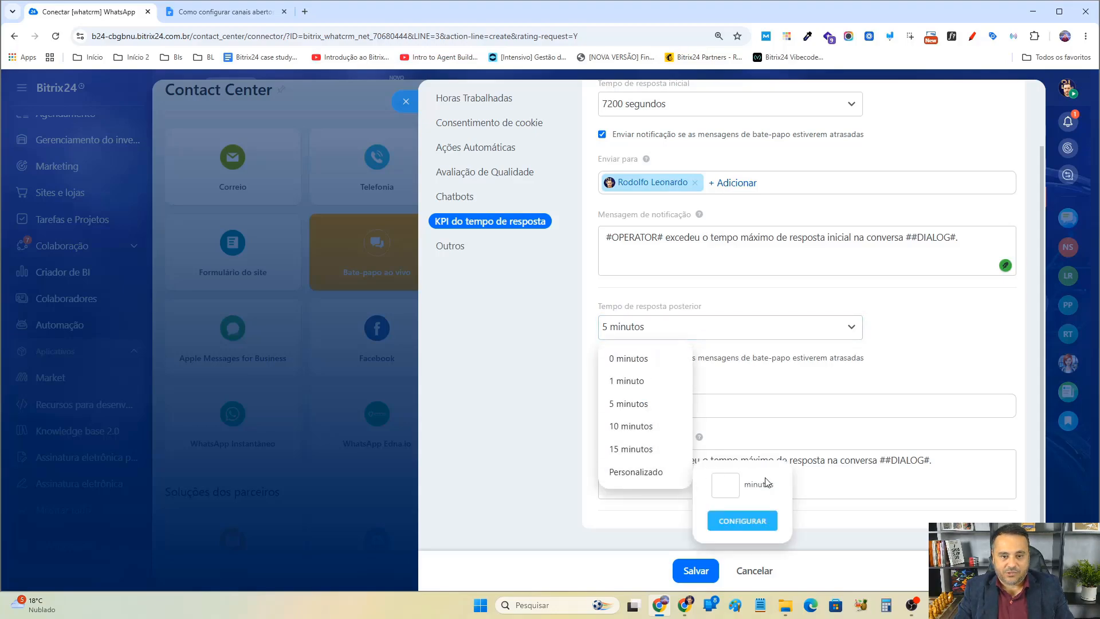
click(724, 481)
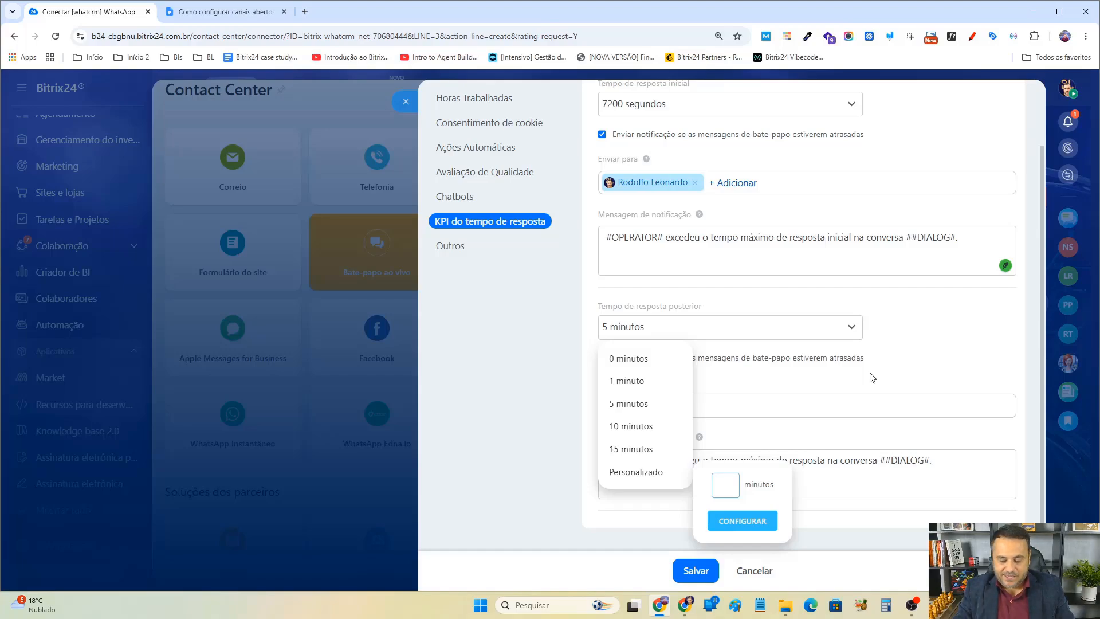
text(180)
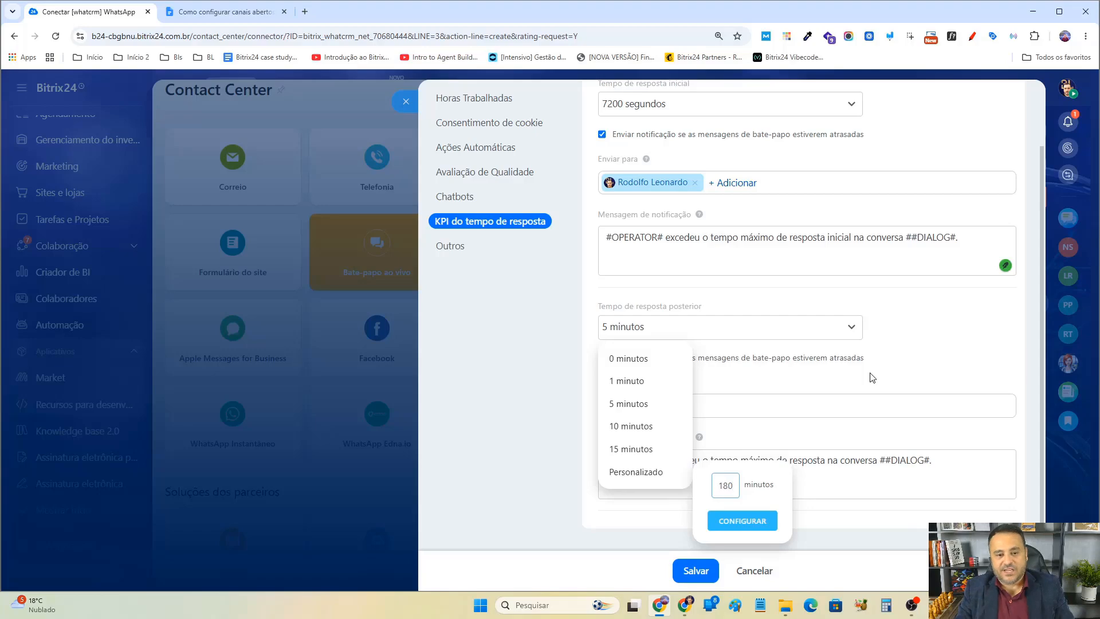
double_click(722, 493)
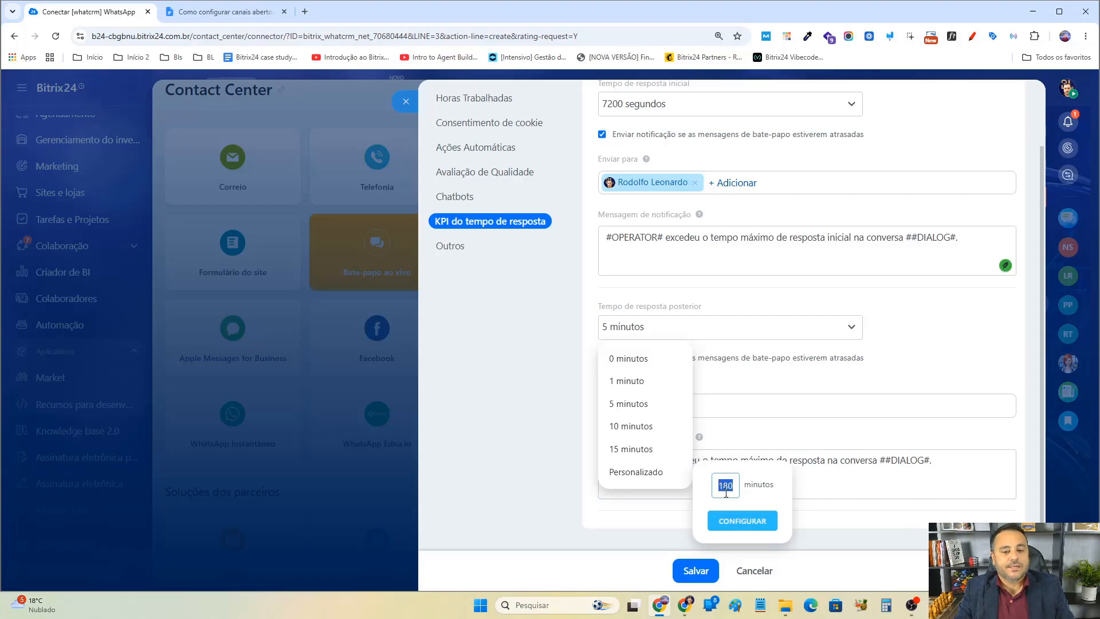
text(210)
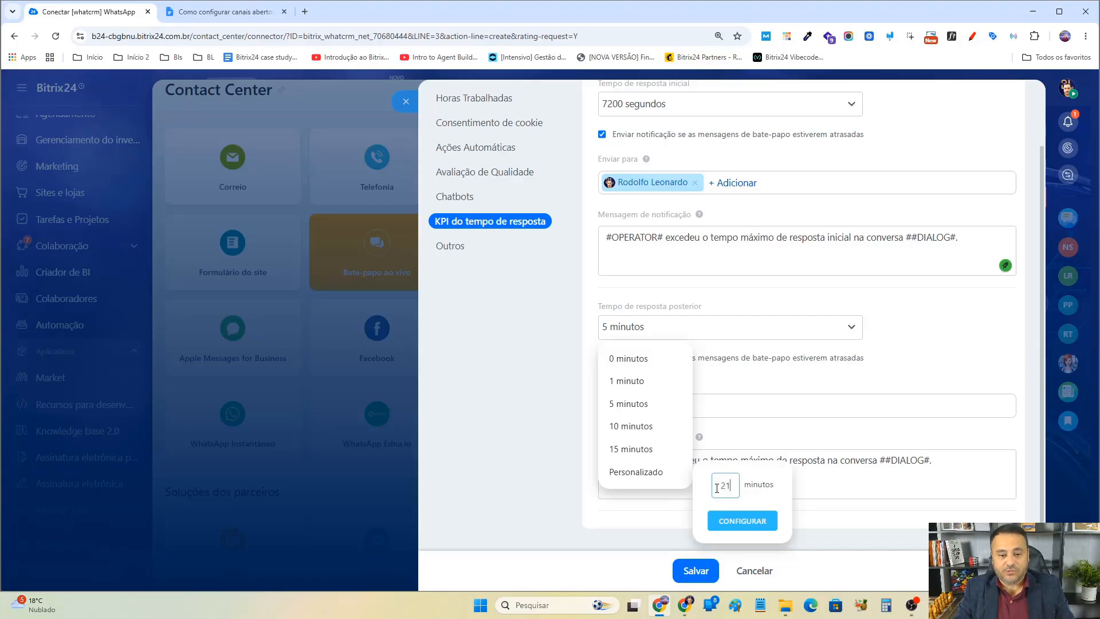
click(742, 521)
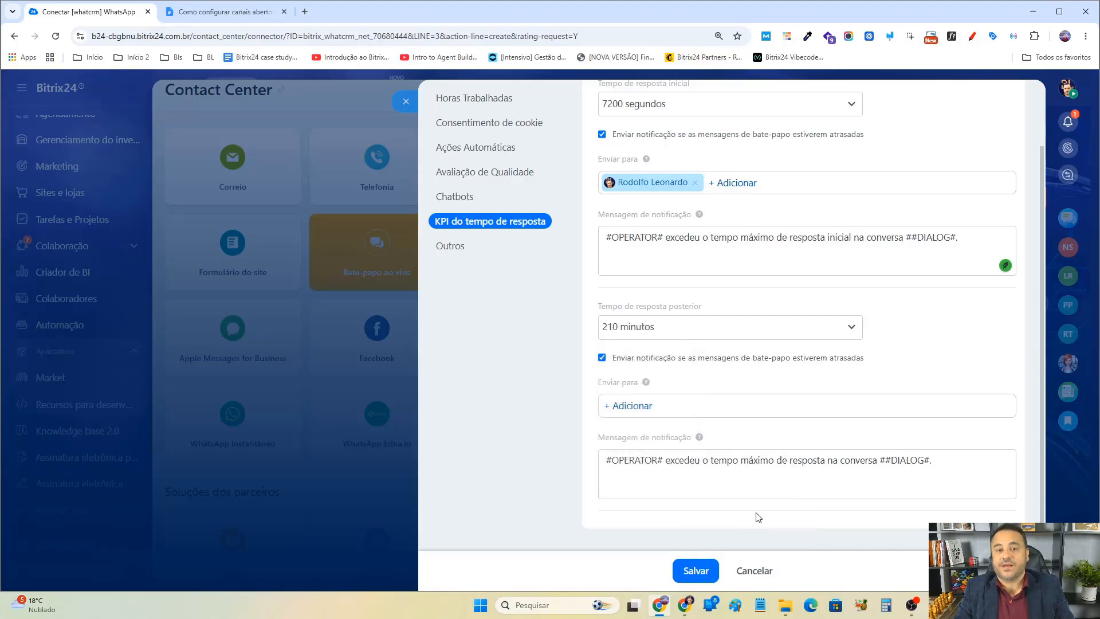
Switch to the Calculator app and add 30 to 180.
click(887, 605)
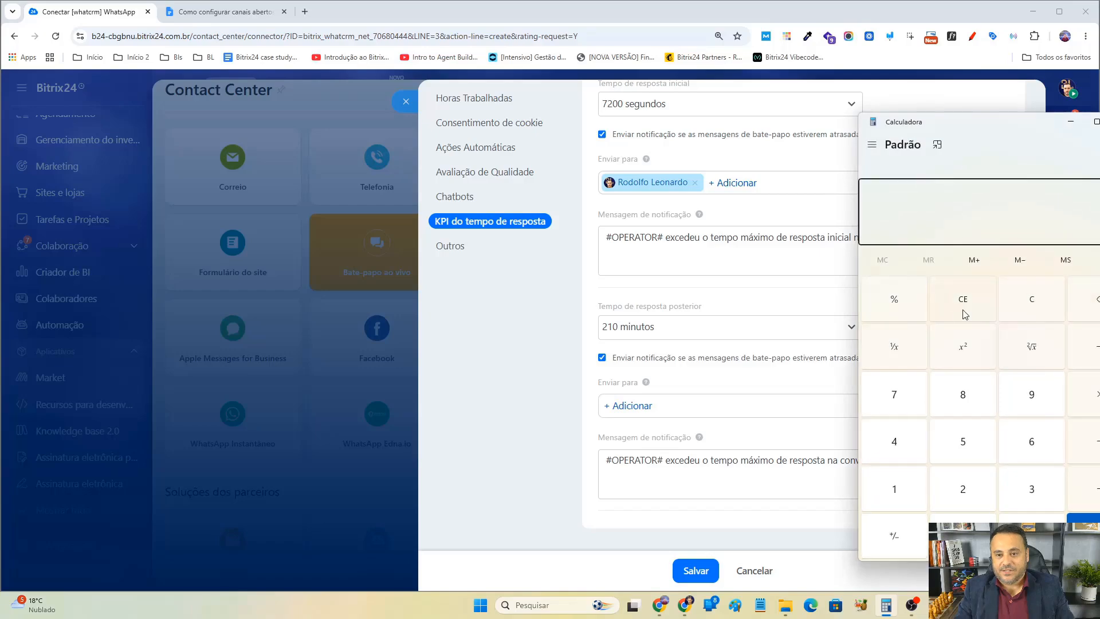
text(1+30)
key(Return)
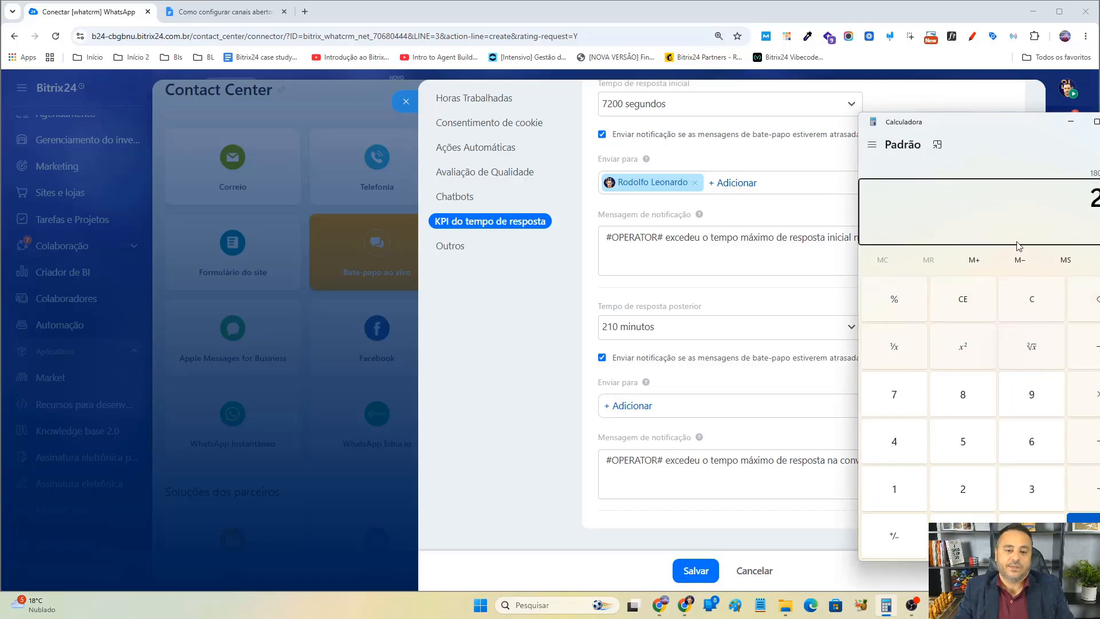
Close the Calculator and add a second user as recipient of the late subsequent response notification.
key(alt+F4)
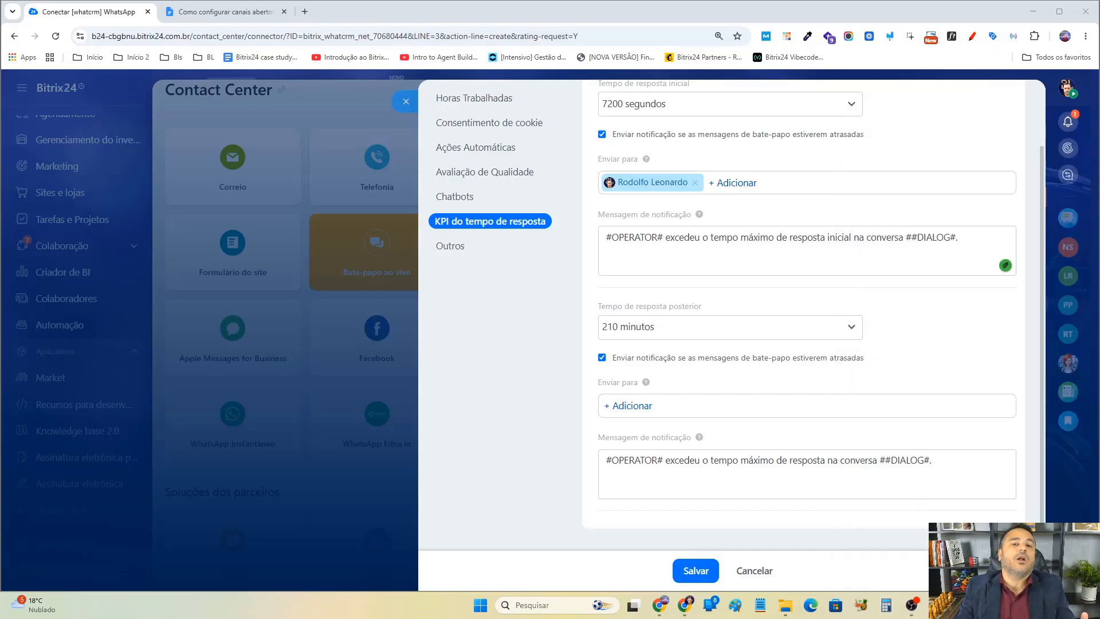
click(630, 406)
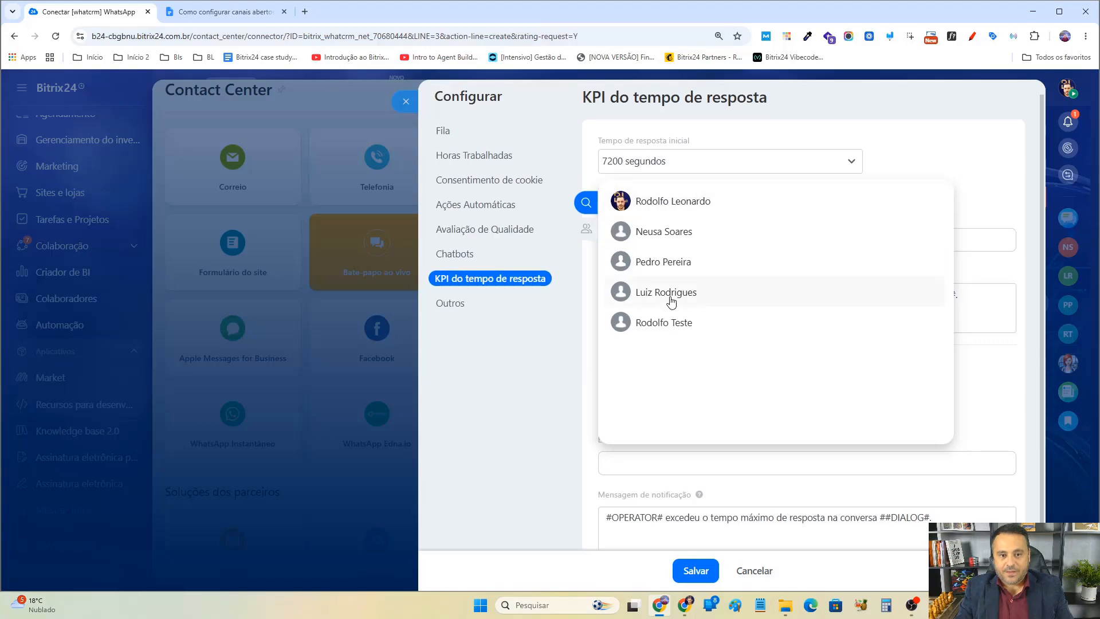
click(671, 324)
click(1001, 164)
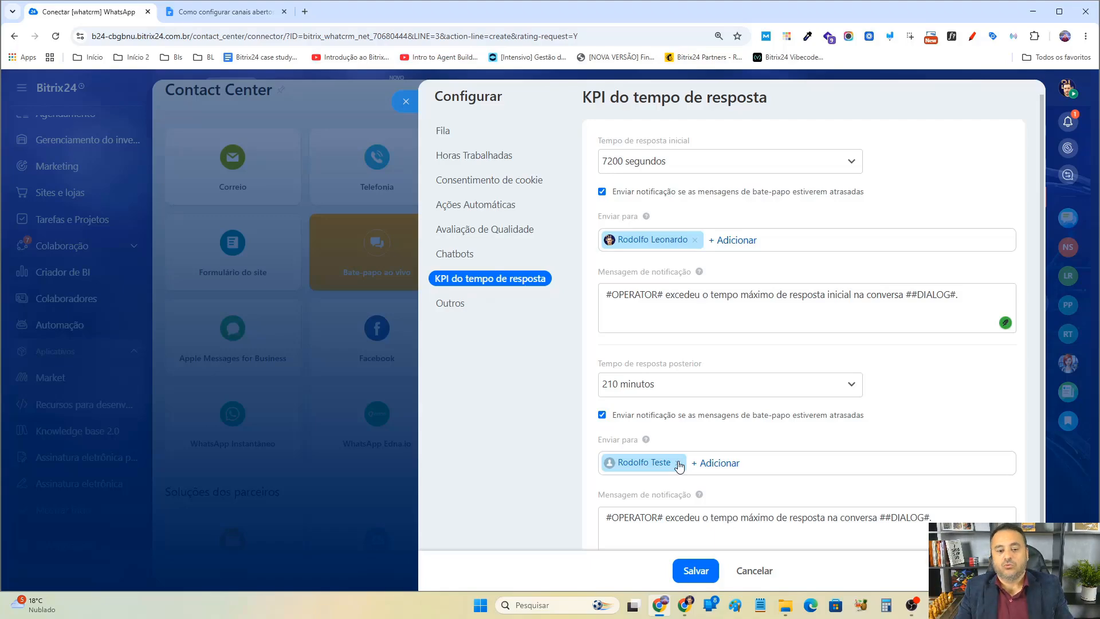
Deactivate the open channel in the Outros settings and save the configuration.
scroll(754, 448, down, 1)
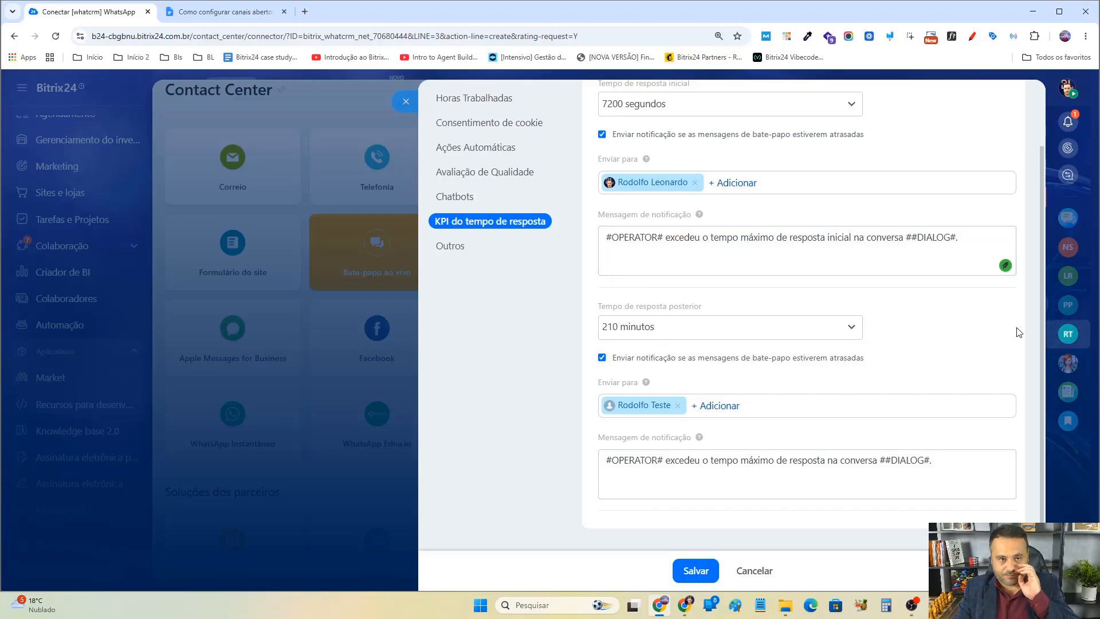
scroll(701, 294, up, 1)
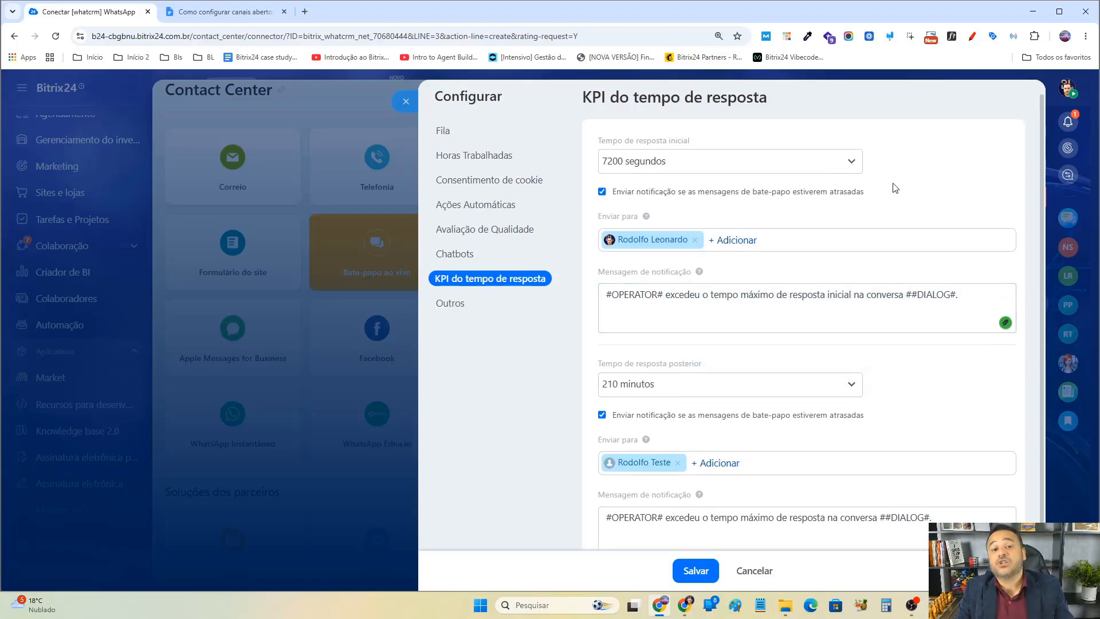
click(485, 305)
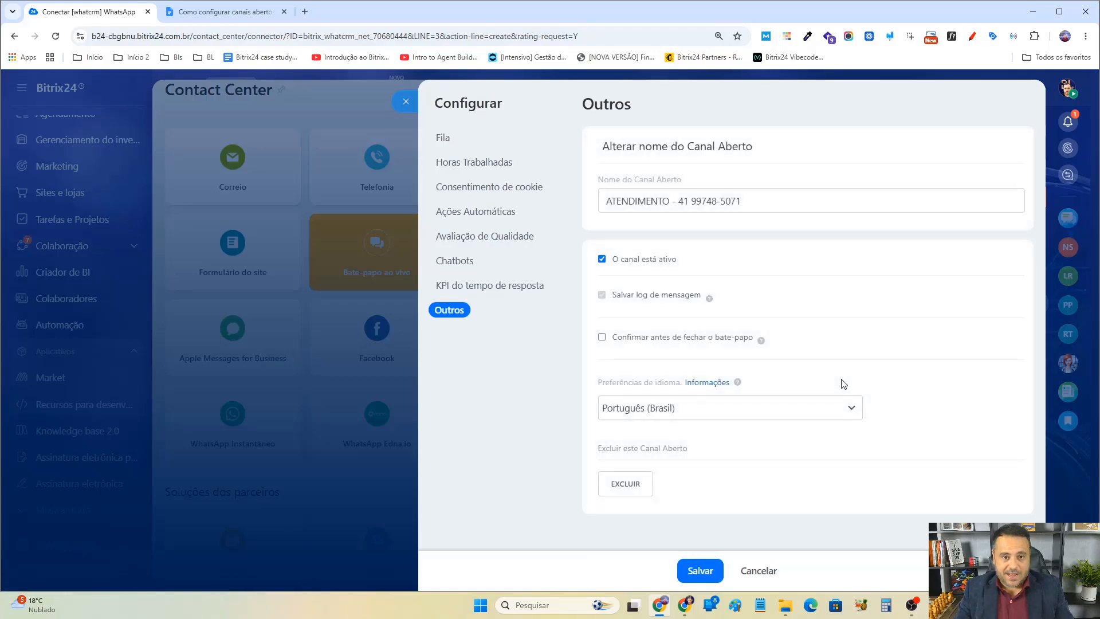
mouse_move(718, 302)
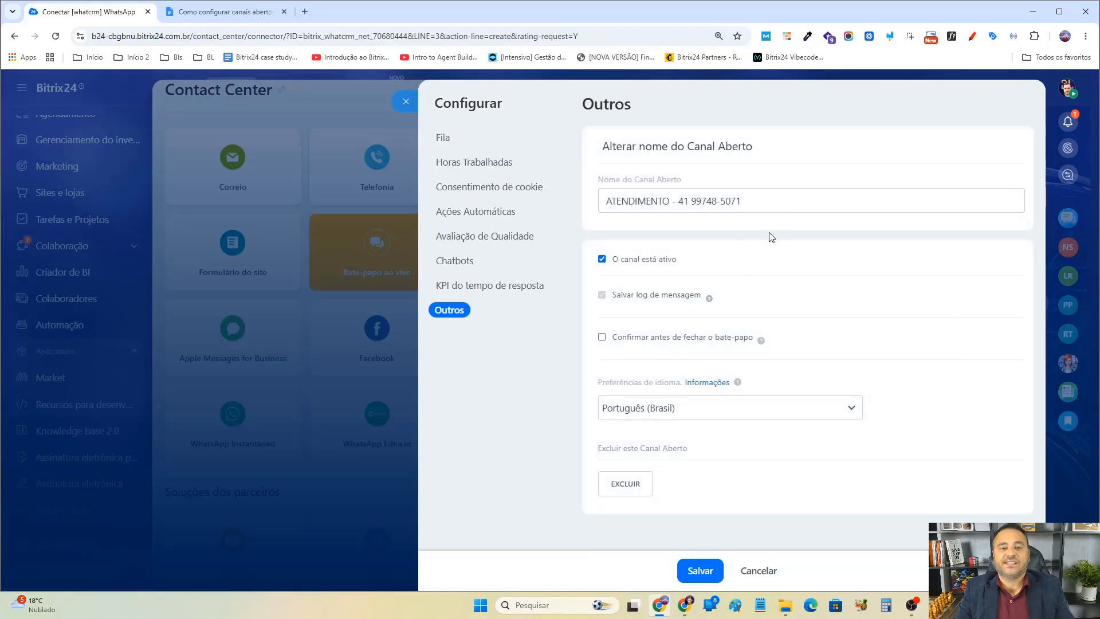
click(602, 259)
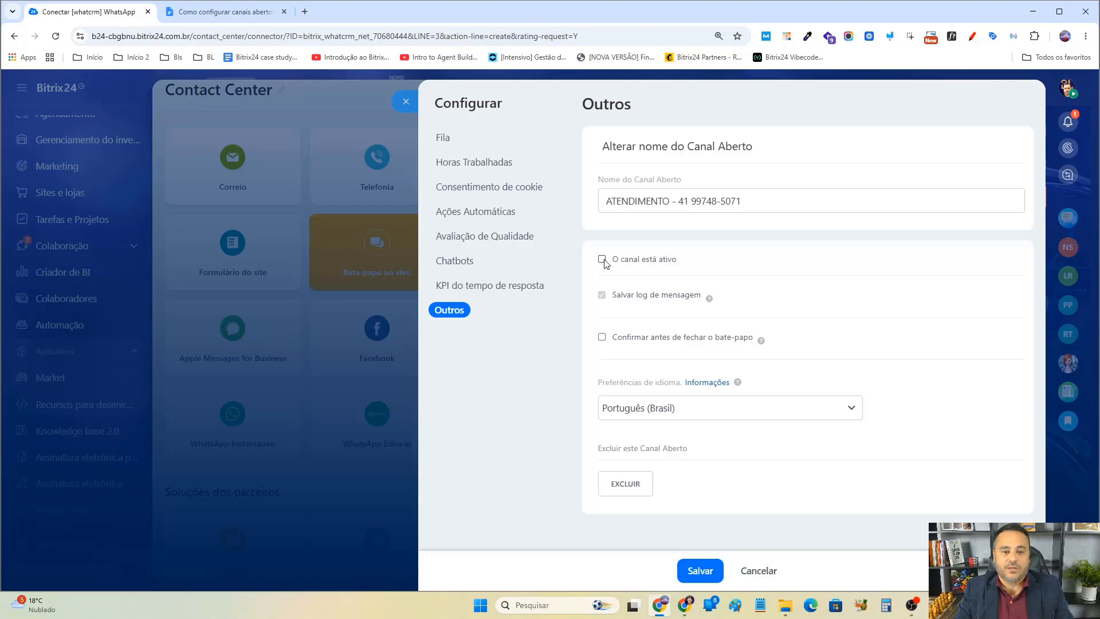
click(700, 570)
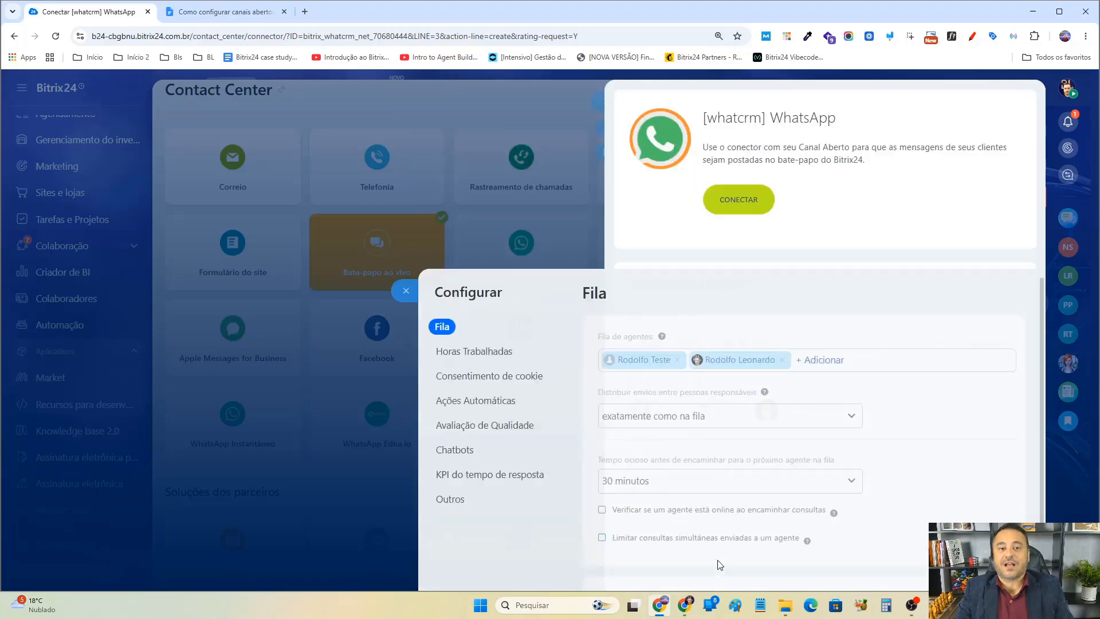
Reopen the channel configuration, reactivate the open channel in Outros, and save the settings.
click(969, 343)
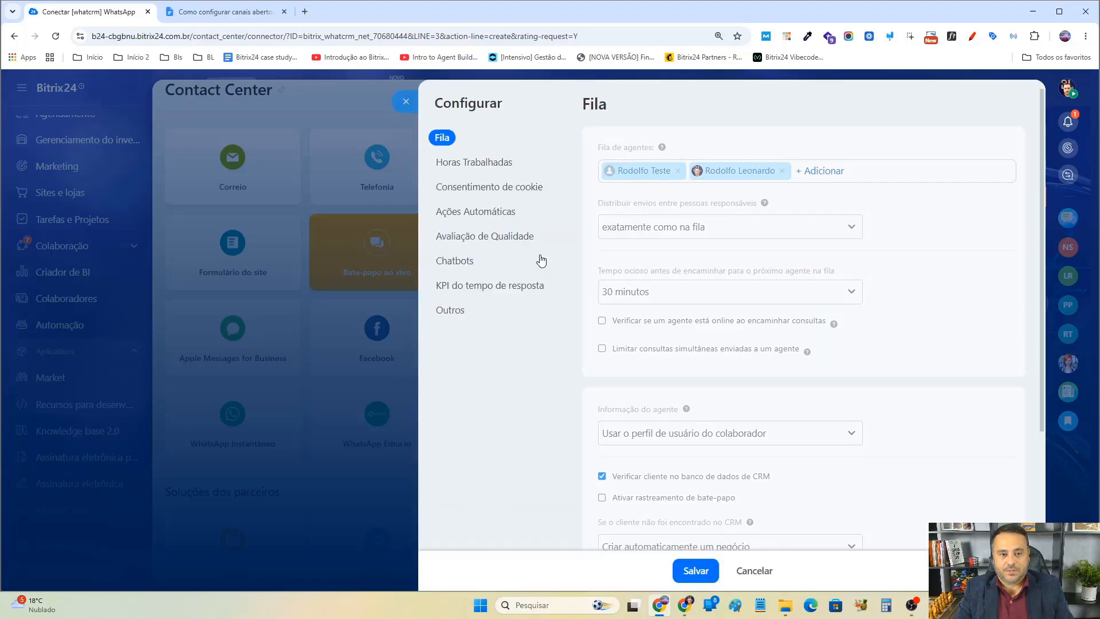
click(458, 311)
click(617, 261)
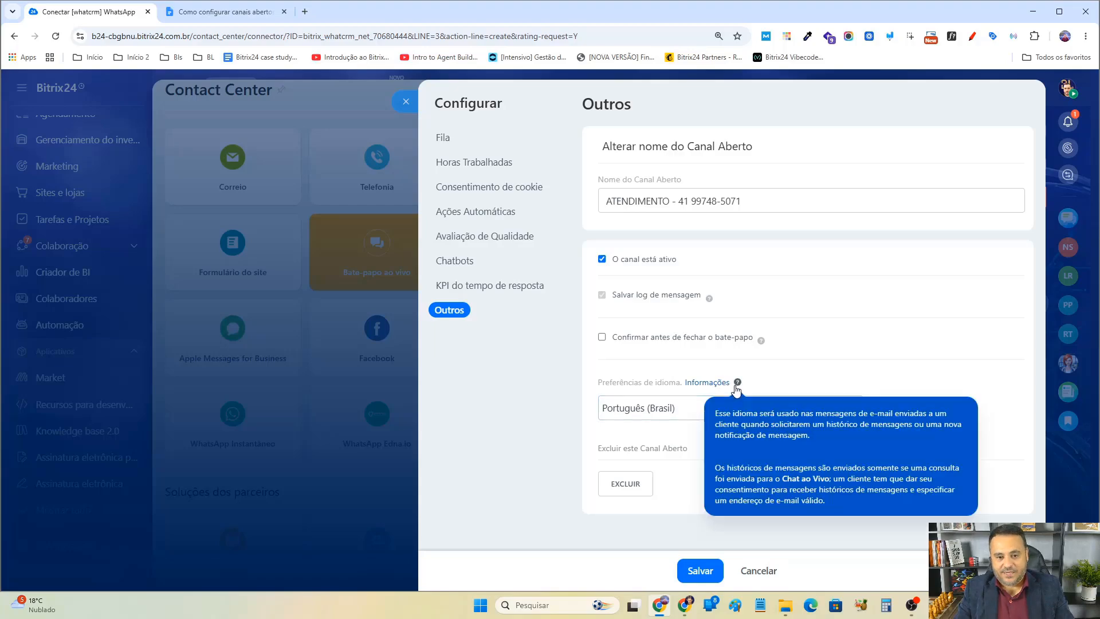
click(602, 337)
click(602, 338)
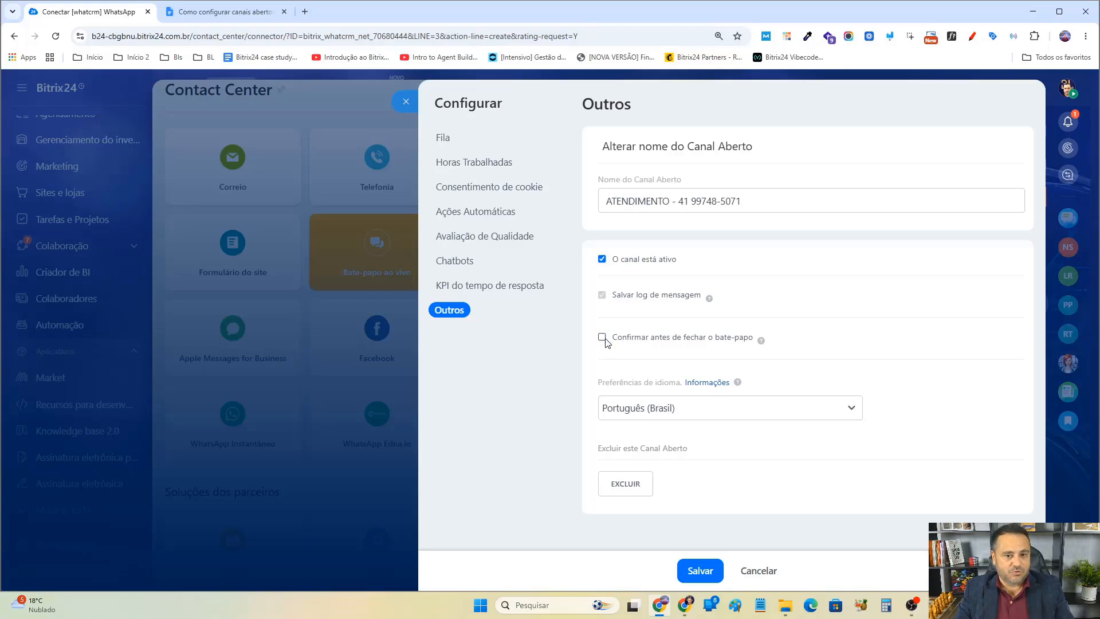
click(603, 338)
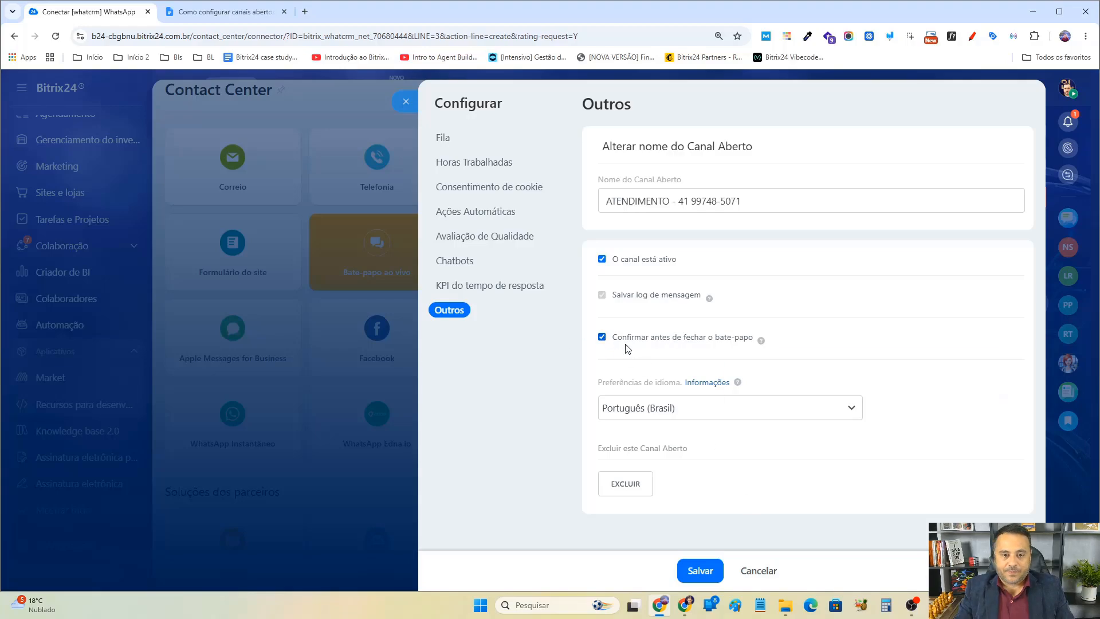
click(602, 338)
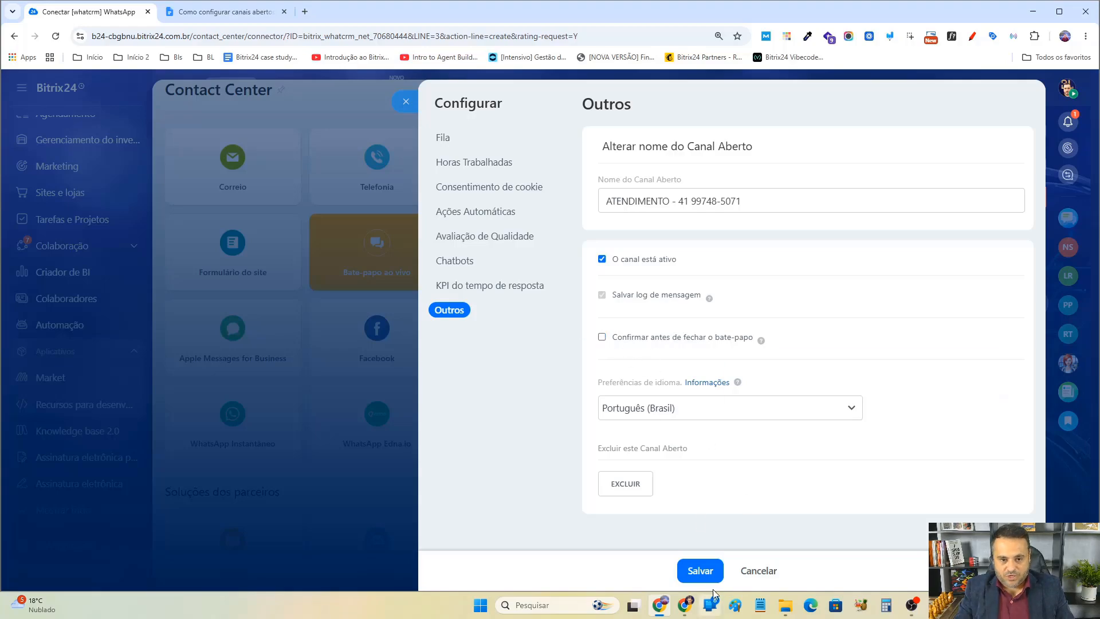
click(704, 573)
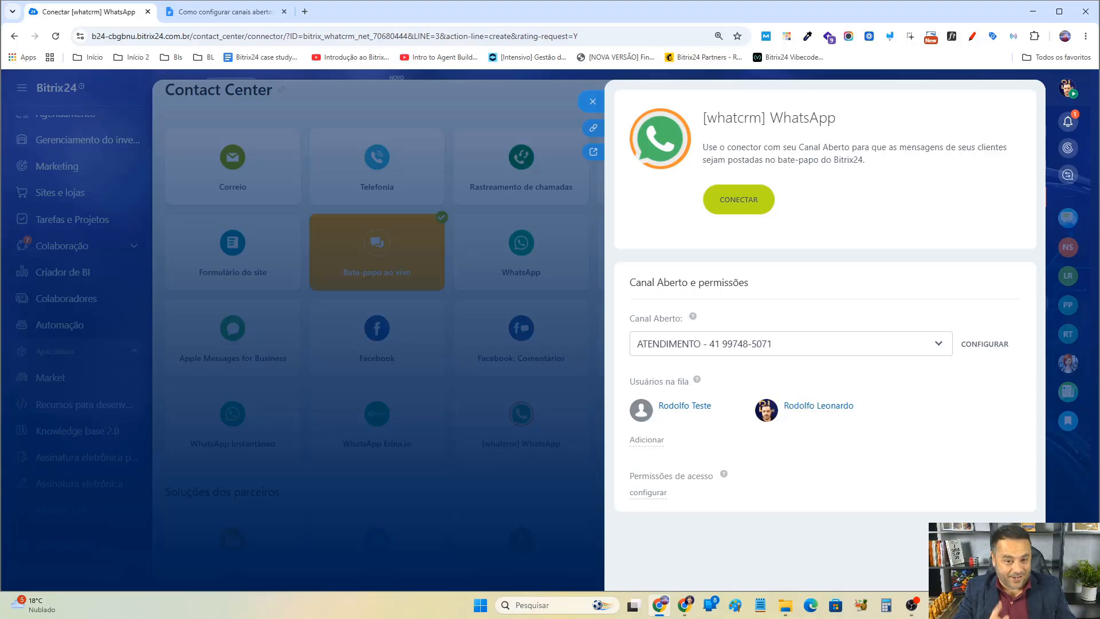
Switch to the Google Docs outline and bold the item 'Configuração do canal aberto.'.
click(251, 17)
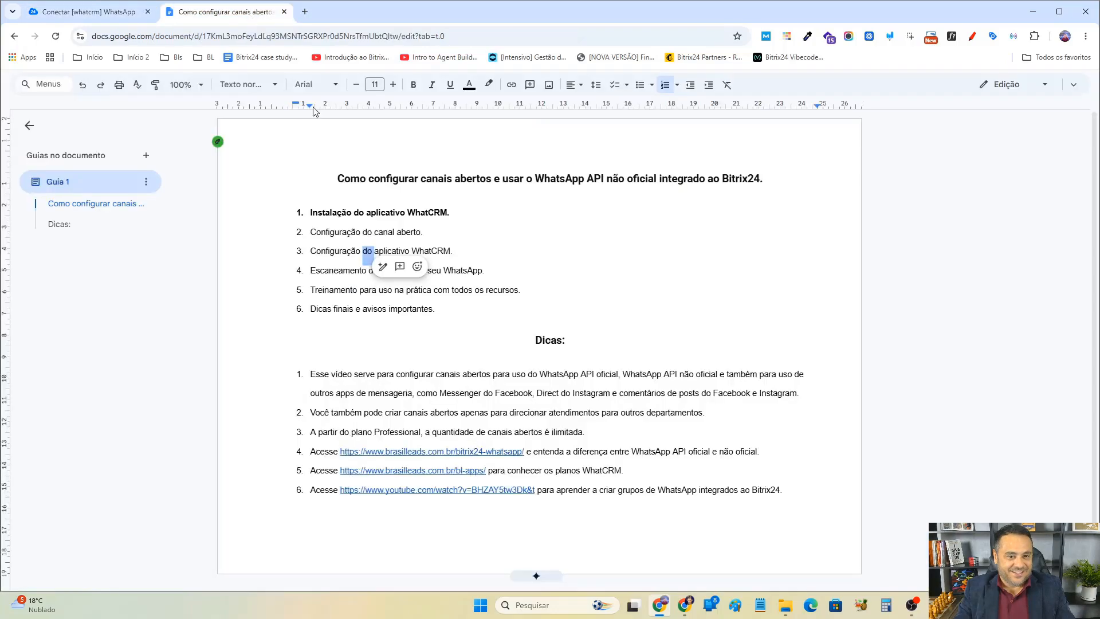
triple_click(375, 232)
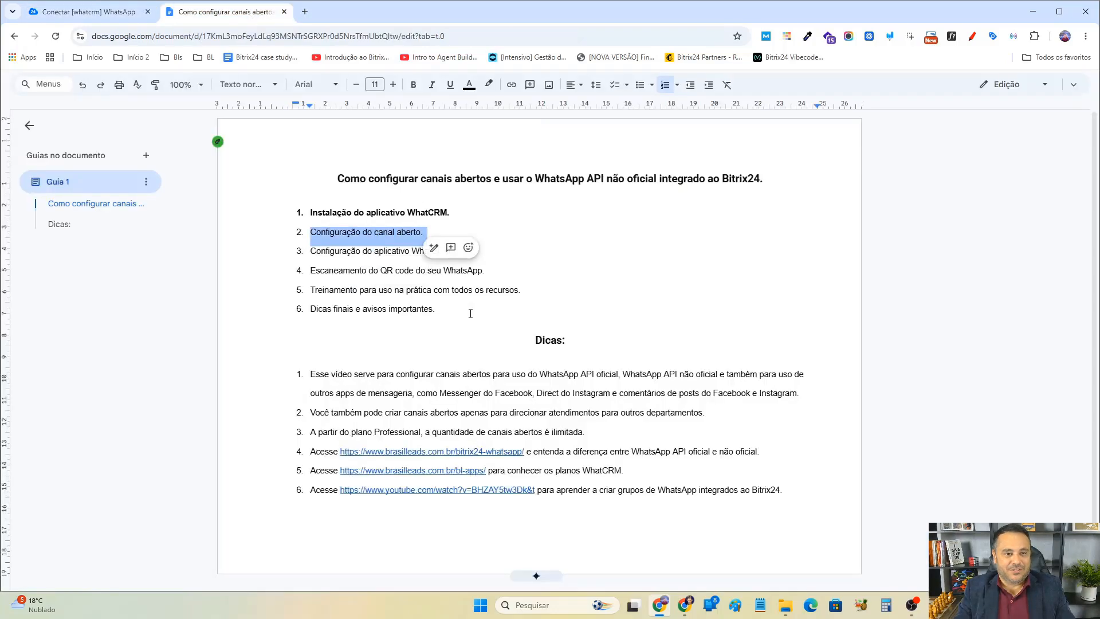
click(414, 84)
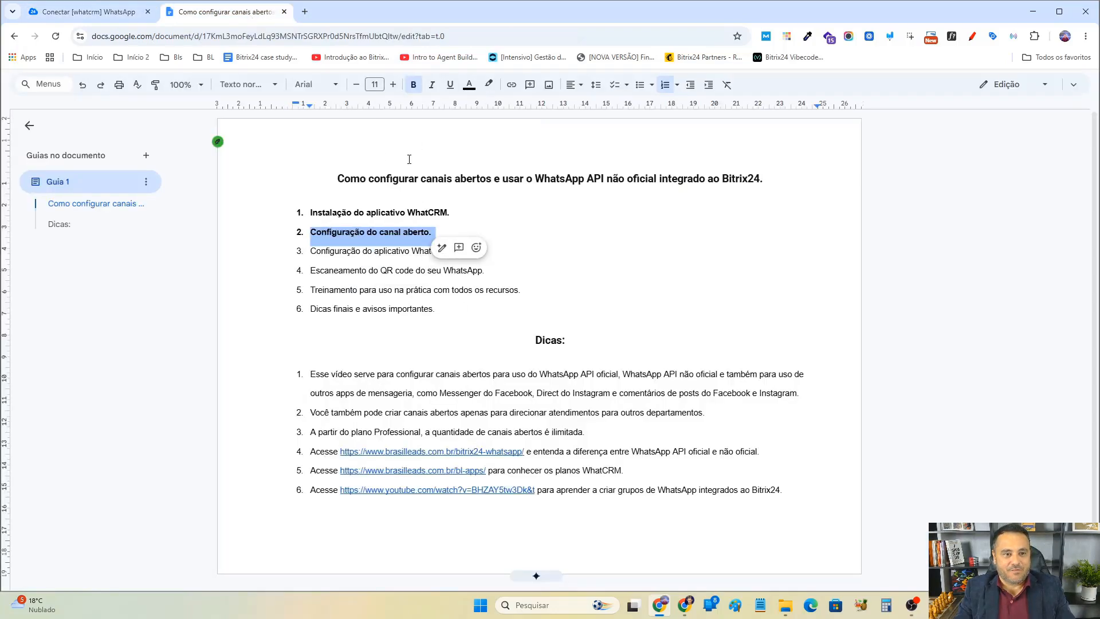
click(373, 252)
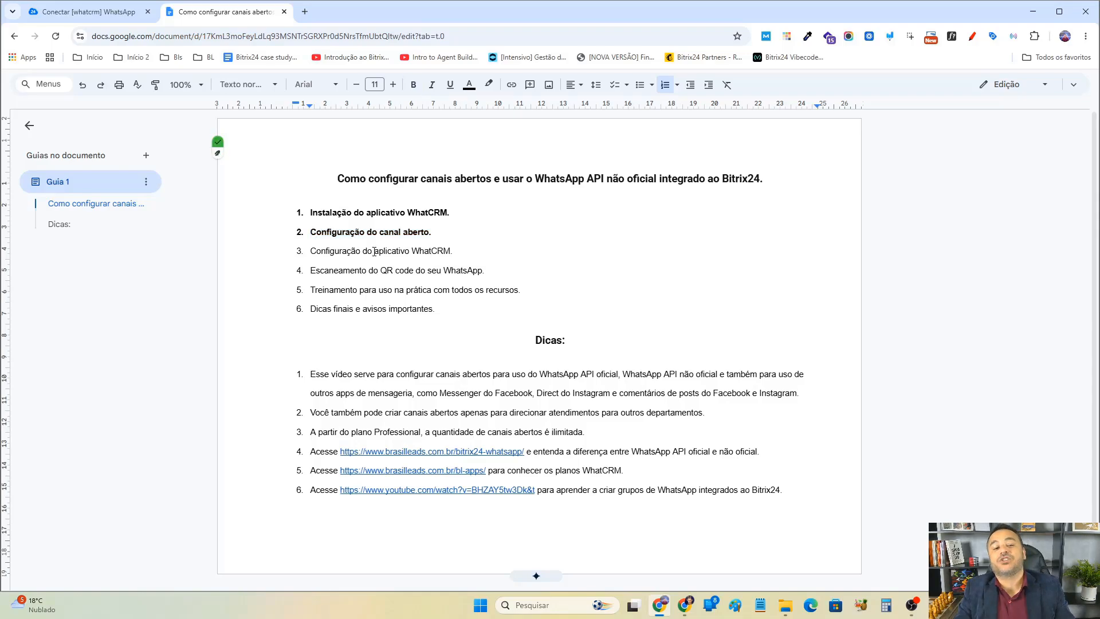
Close the Contact Center panels and open the WhatCRM app's connections page.
click(88, 12)
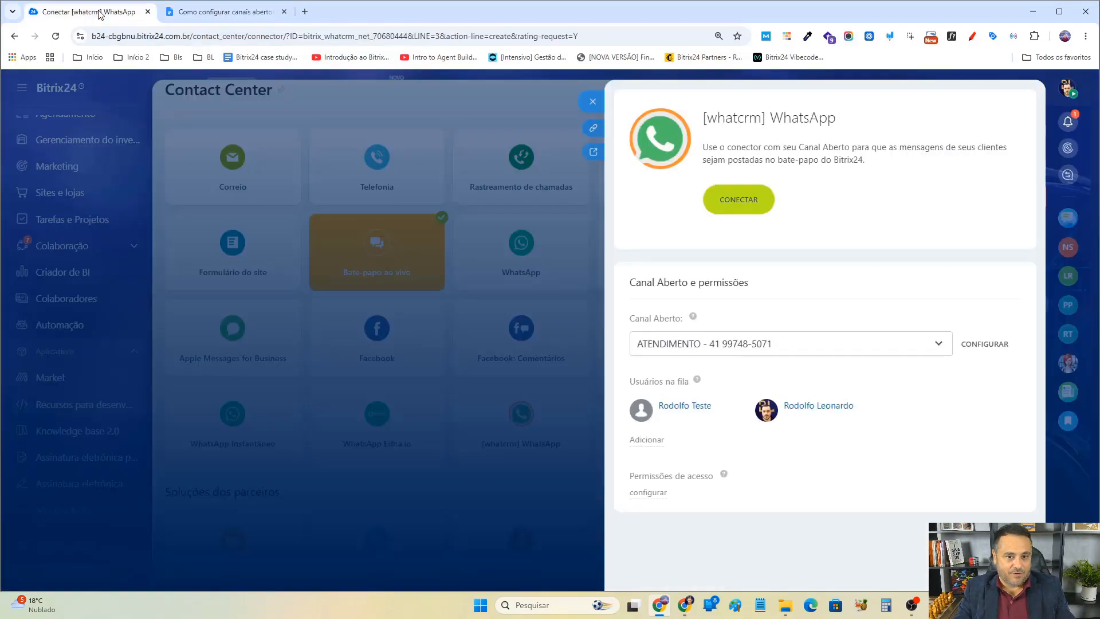
click(593, 101)
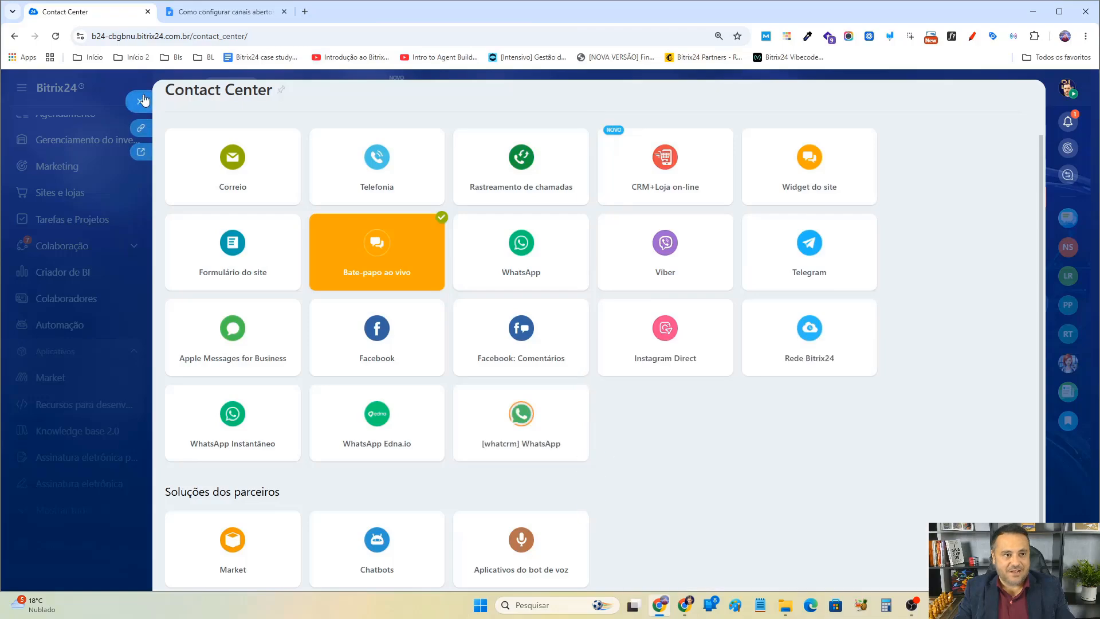
click(140, 101)
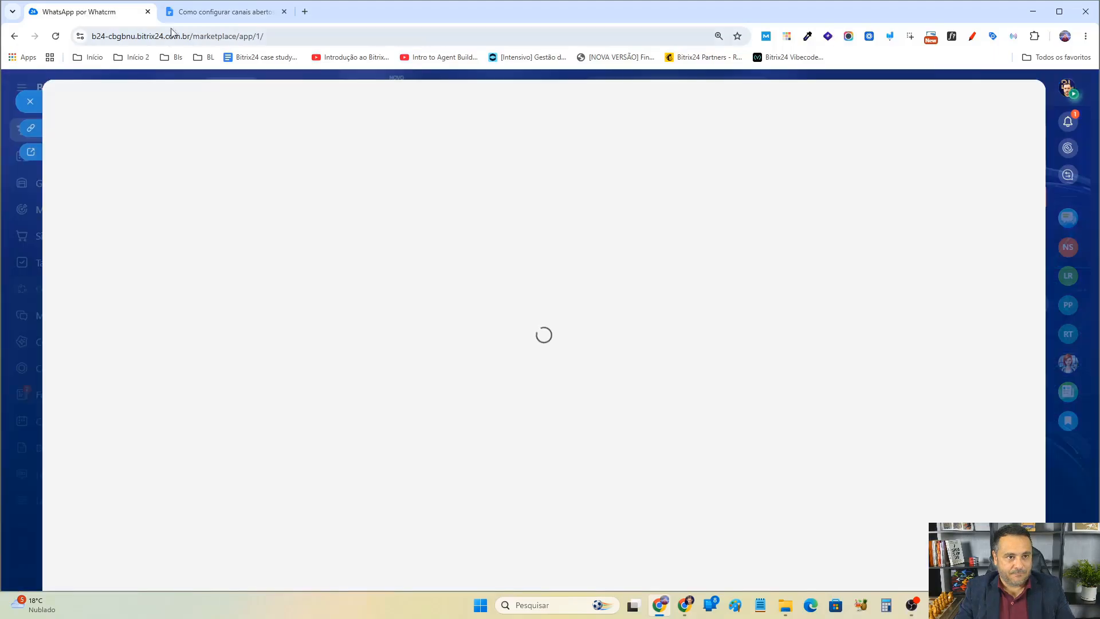
click(195, 18)
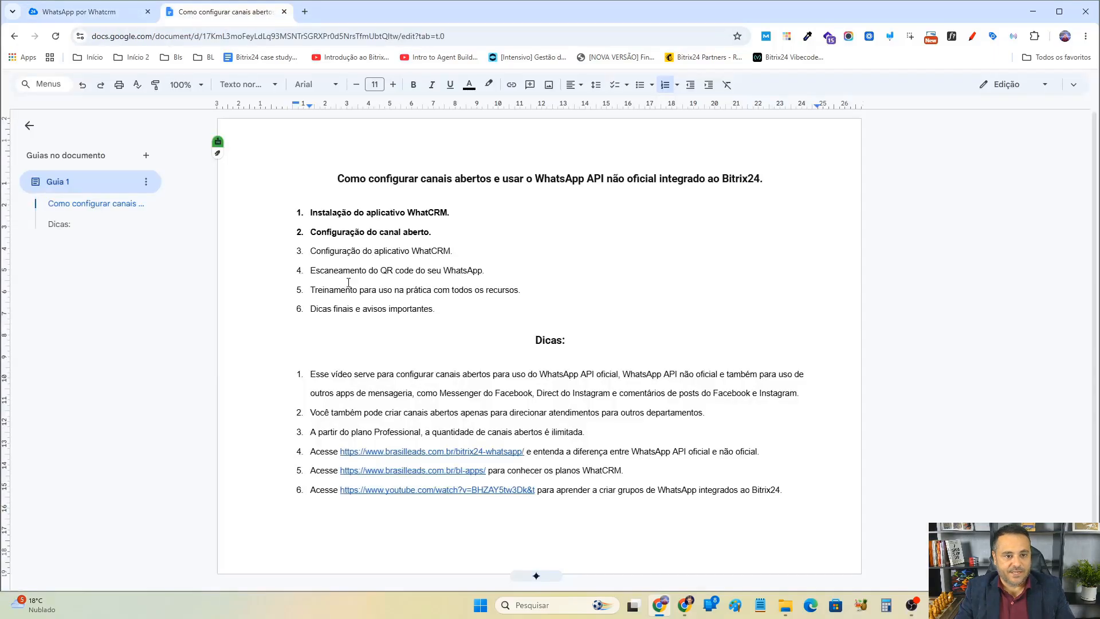
click(108, 17)
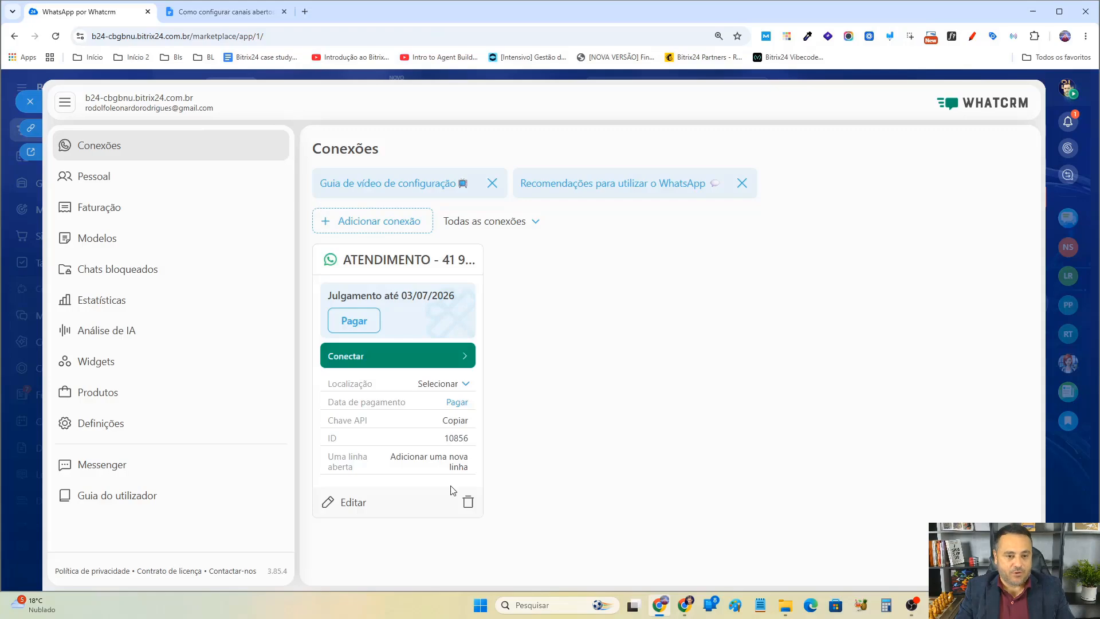
Edit the ATENDIMENTO connection and link it to the ATENDIMENTO open channel.
click(367, 225)
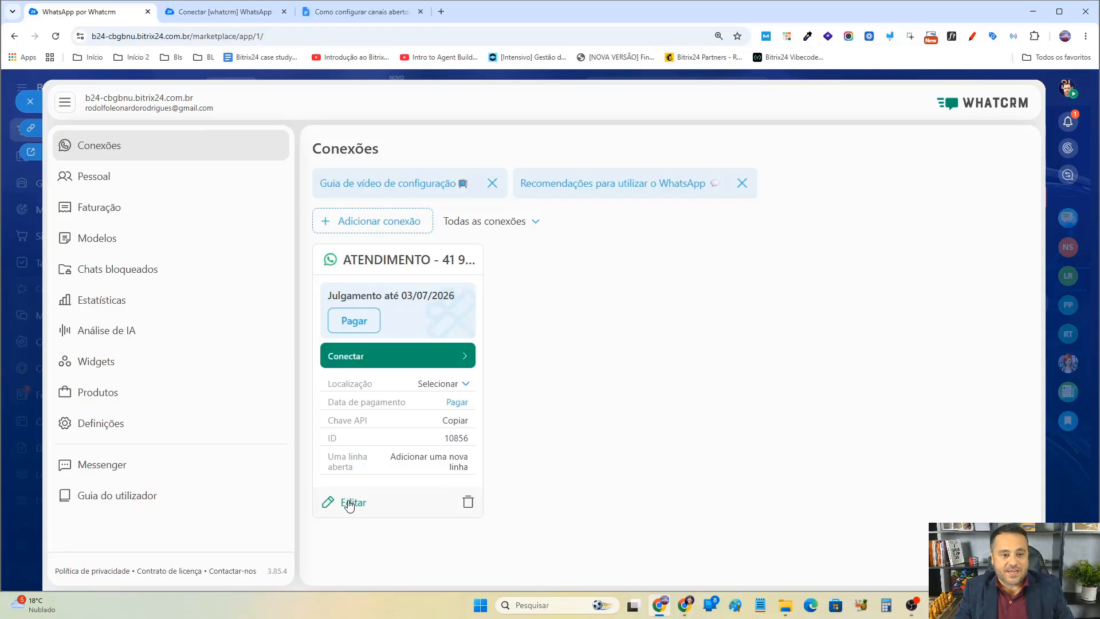
click(351, 503)
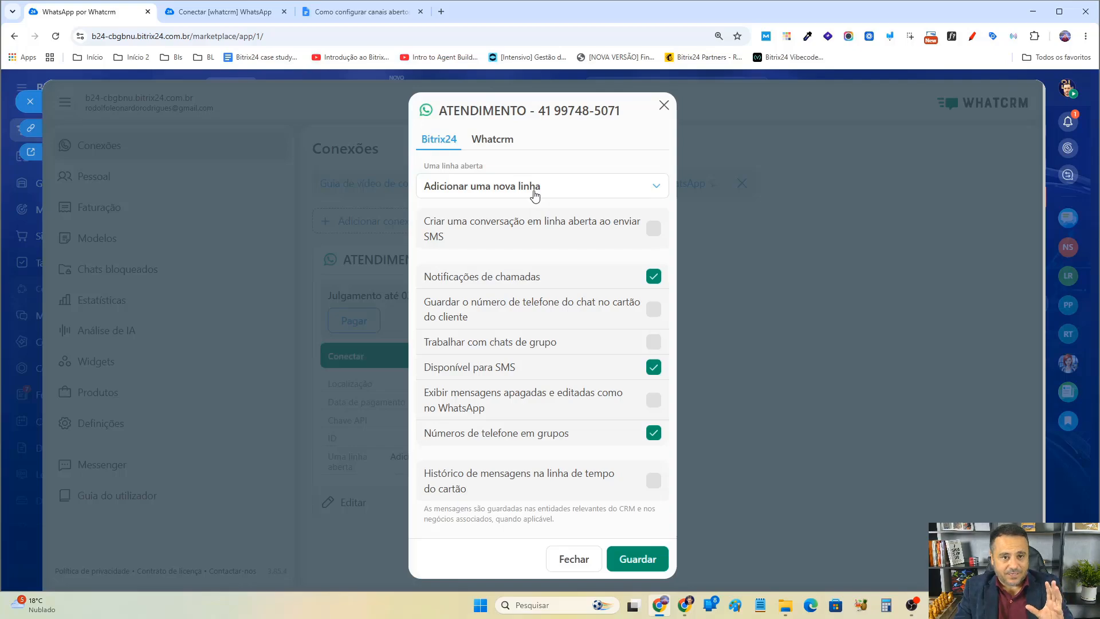
drag(459, 165, 469, 165)
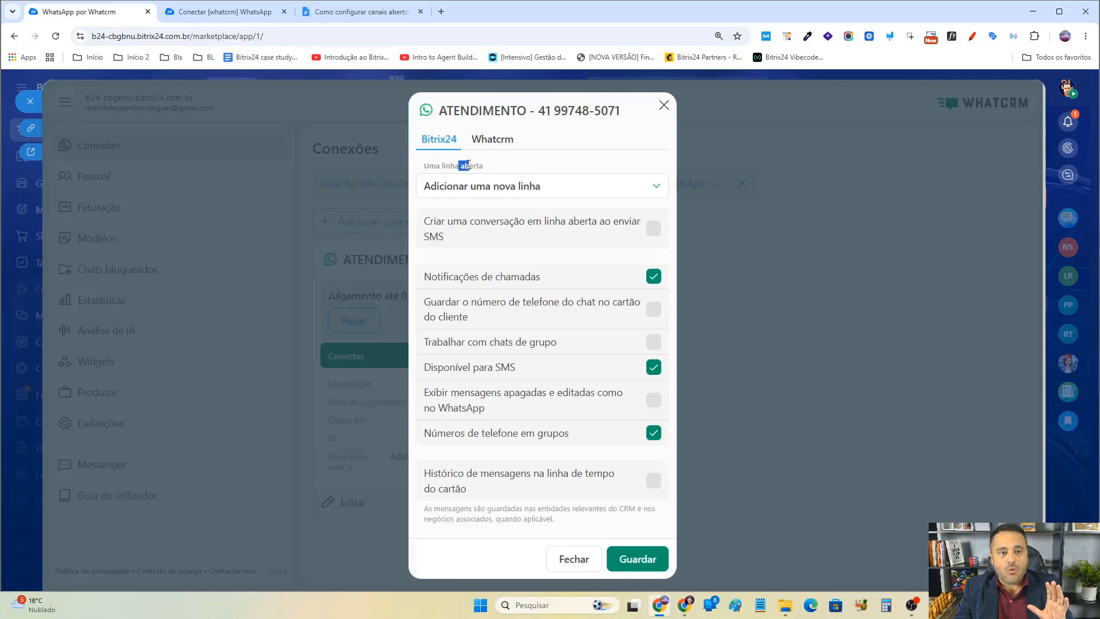
click(501, 197)
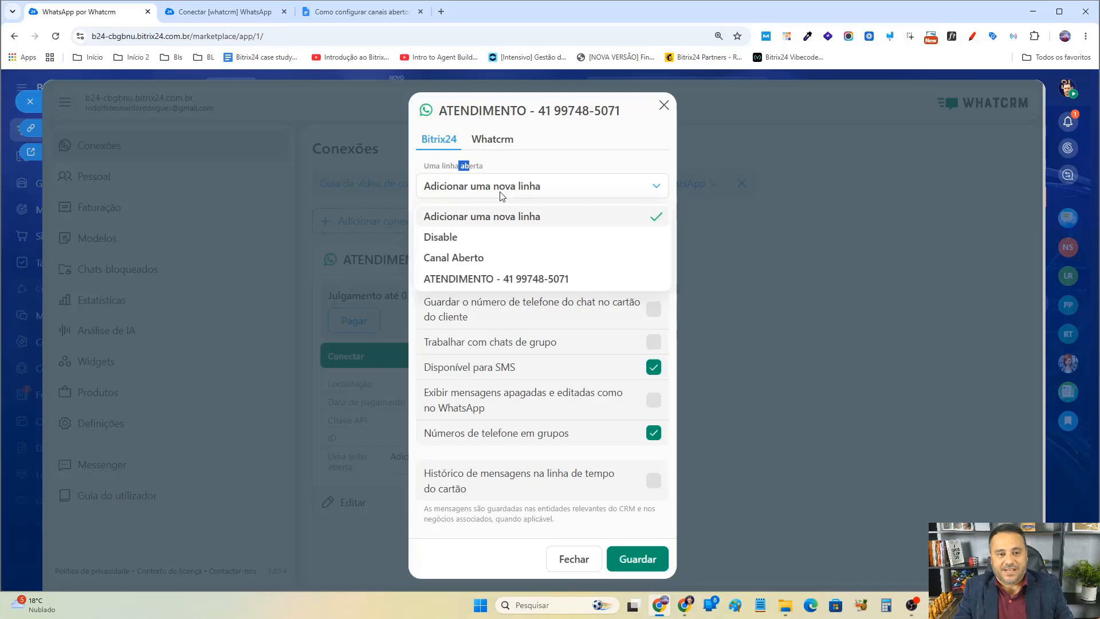
click(515, 282)
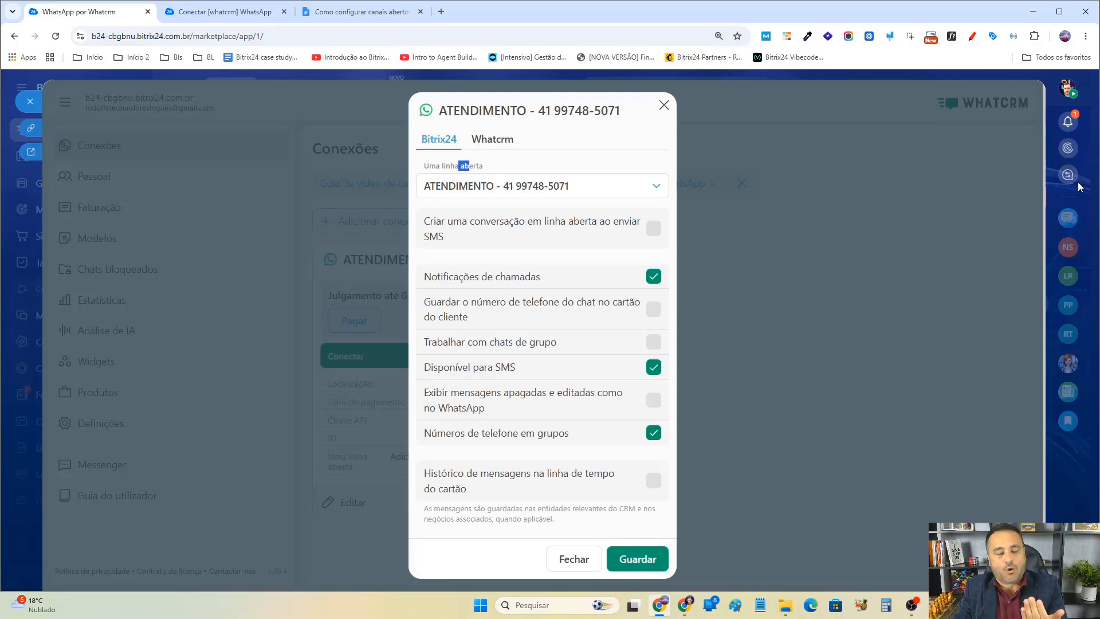
Enable creating an open-line conversation when sending SMS, together with call notifications.
click(654, 229)
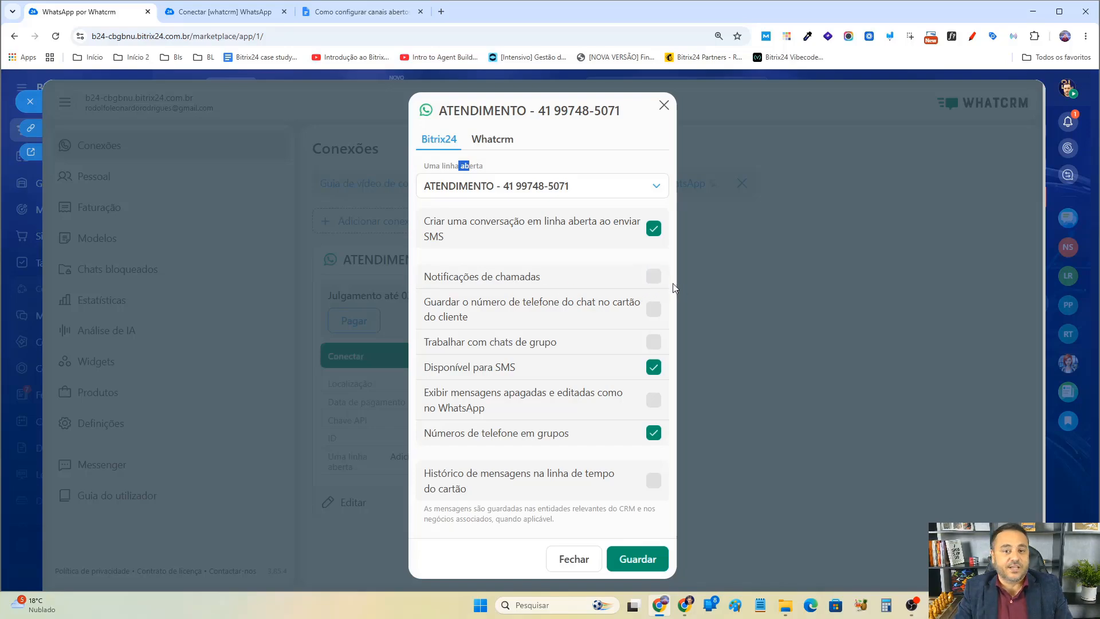
click(654, 277)
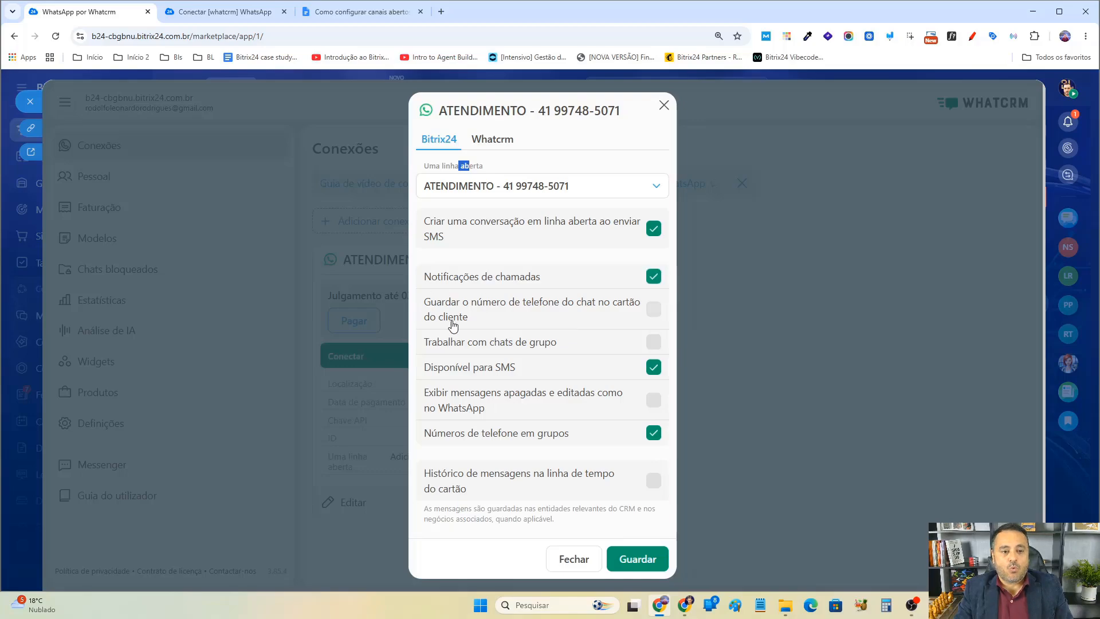
click(218, 12)
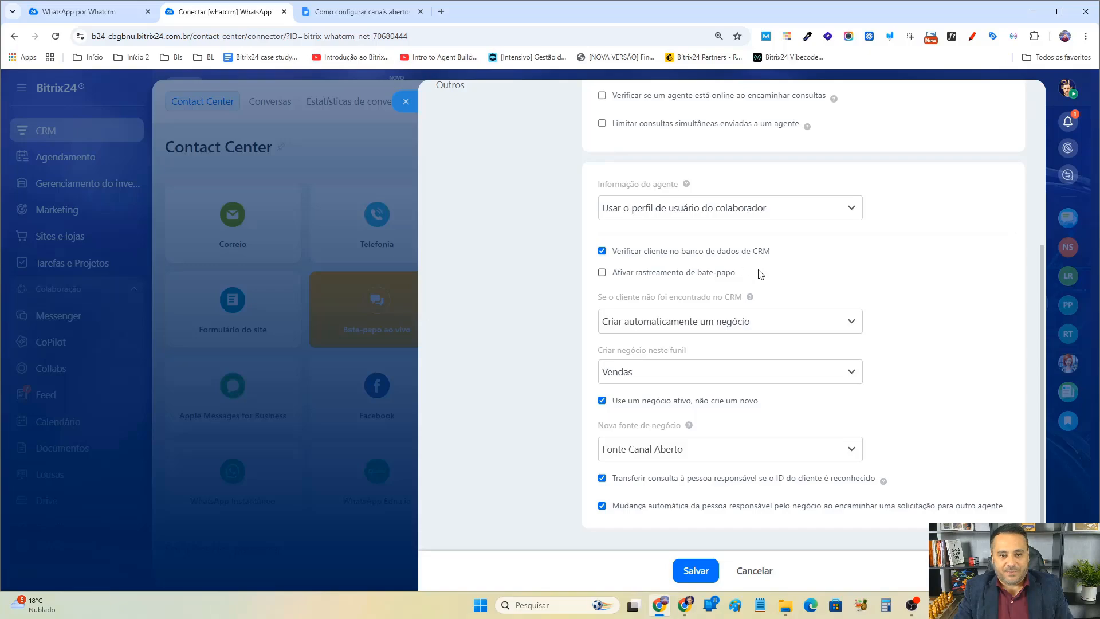
drag(760, 274, 613, 273)
click(613, 273)
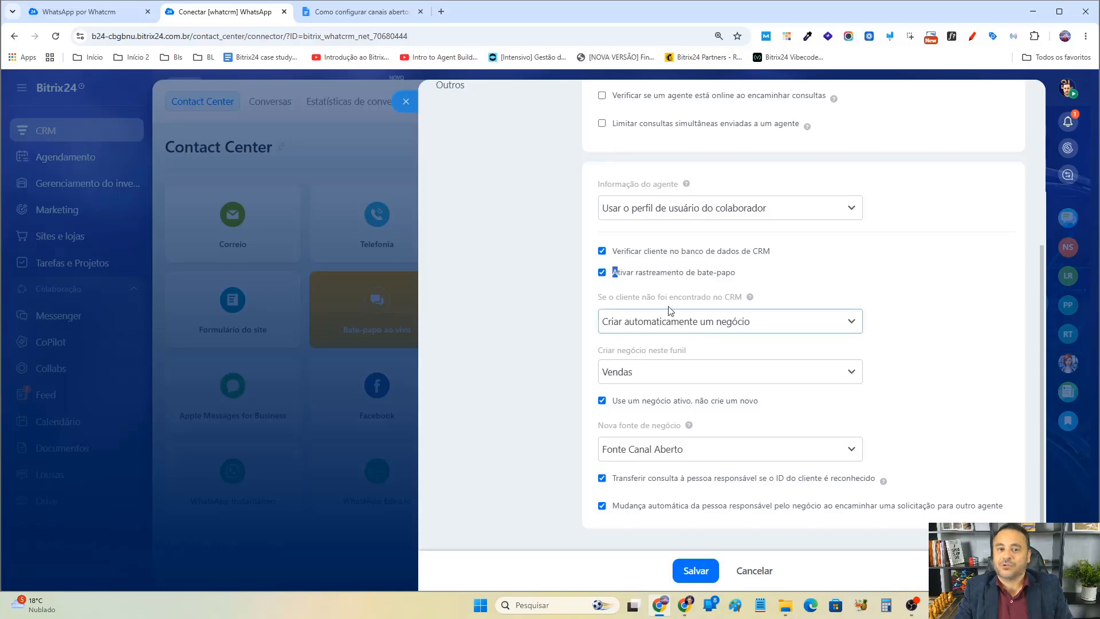
click(602, 273)
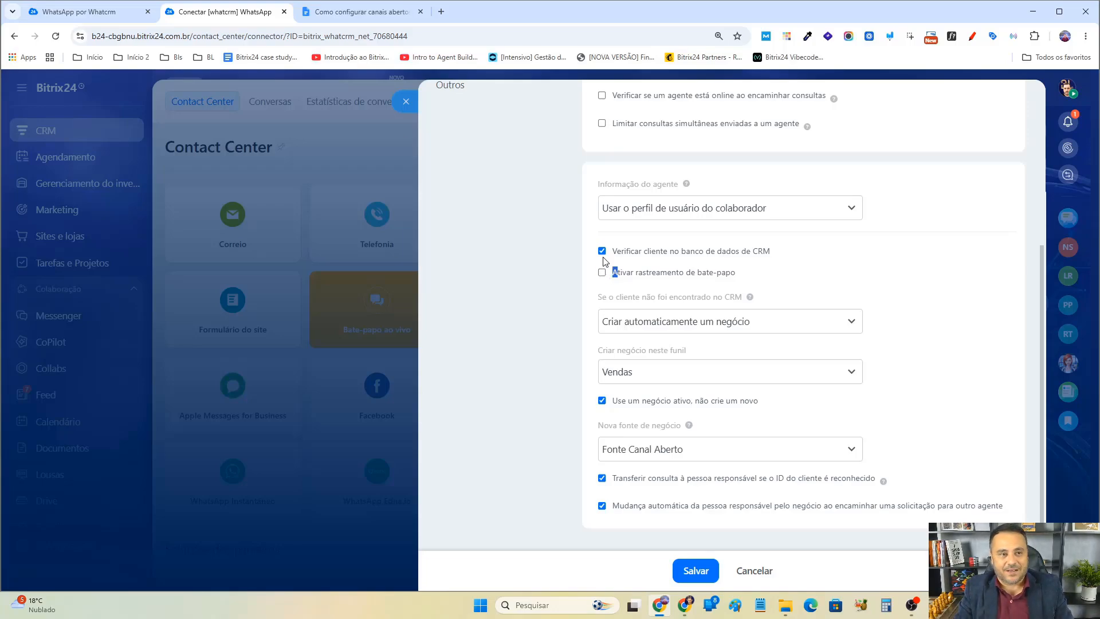
click(92, 12)
click(225, 12)
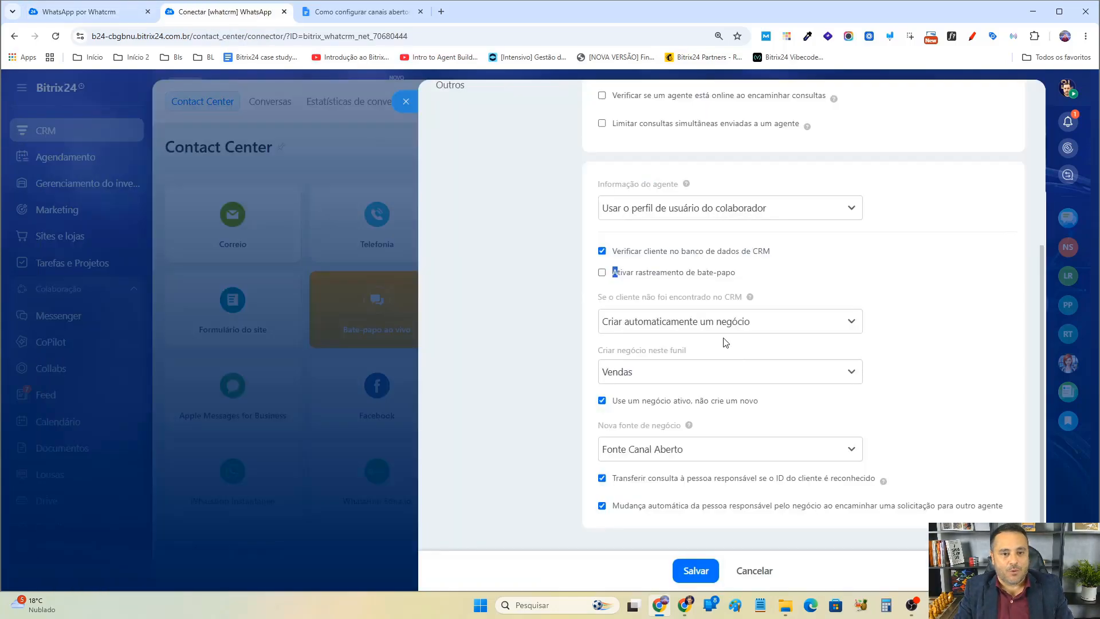
In the WhatCRM ATENDIMENTO connection's Bitrix24 settings, enable working with group chats and showing deleted and edited messages.
scroll(607, 277, up, 4)
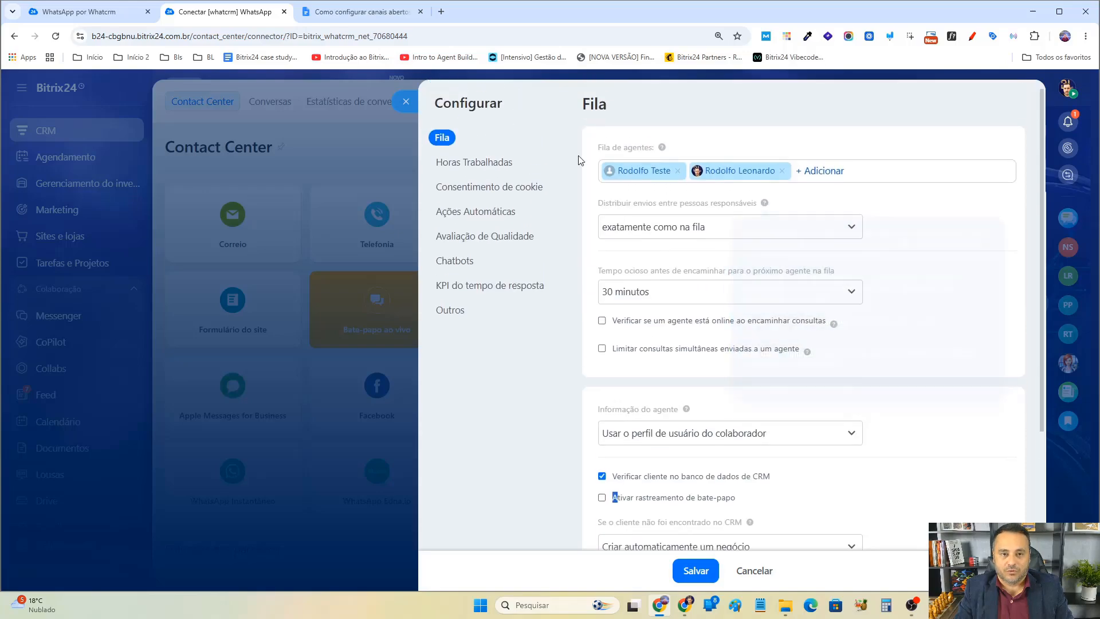
click(35, 8)
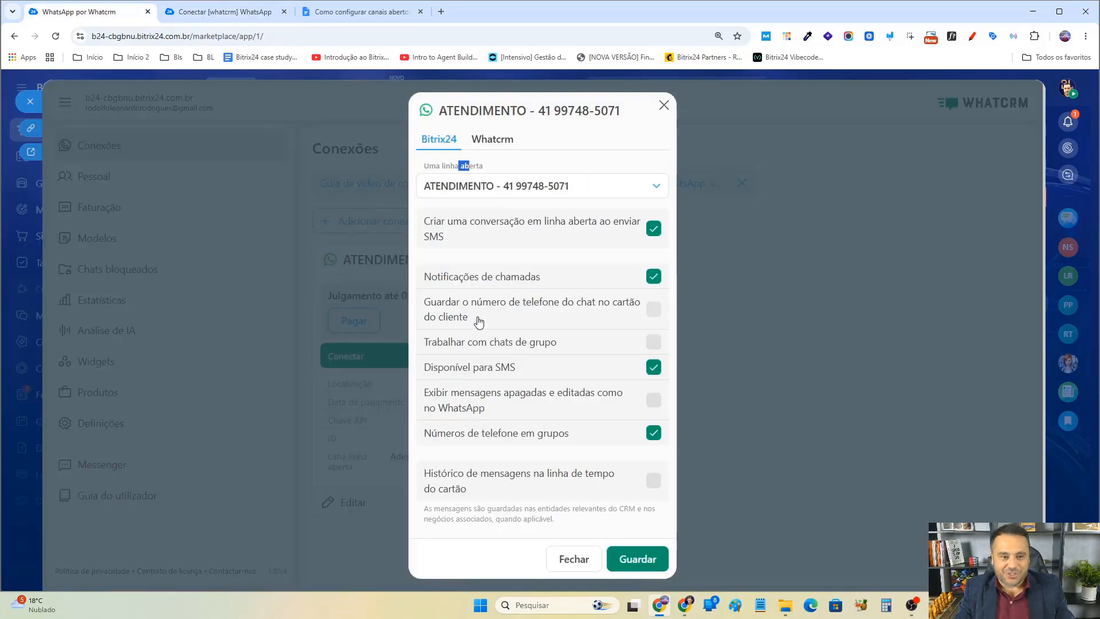
click(654, 310)
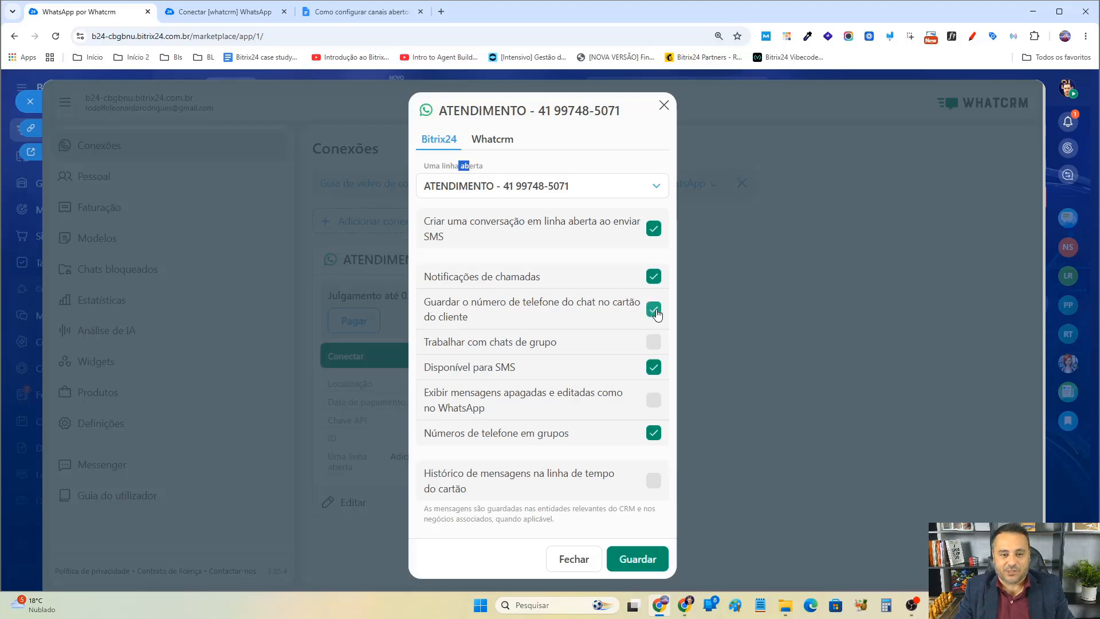
click(654, 310)
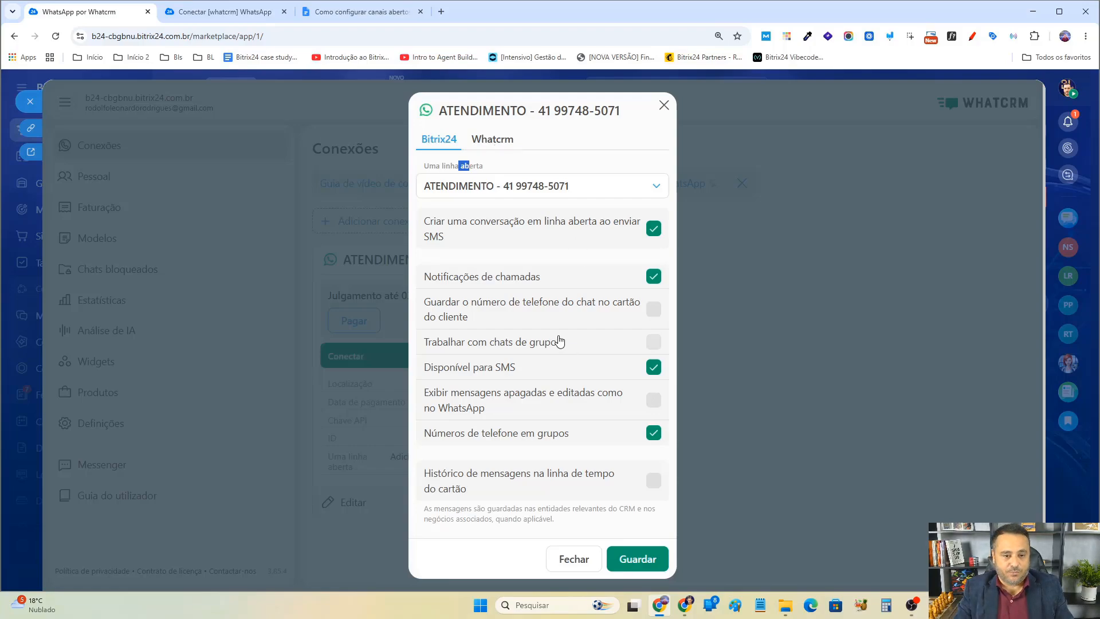
click(654, 344)
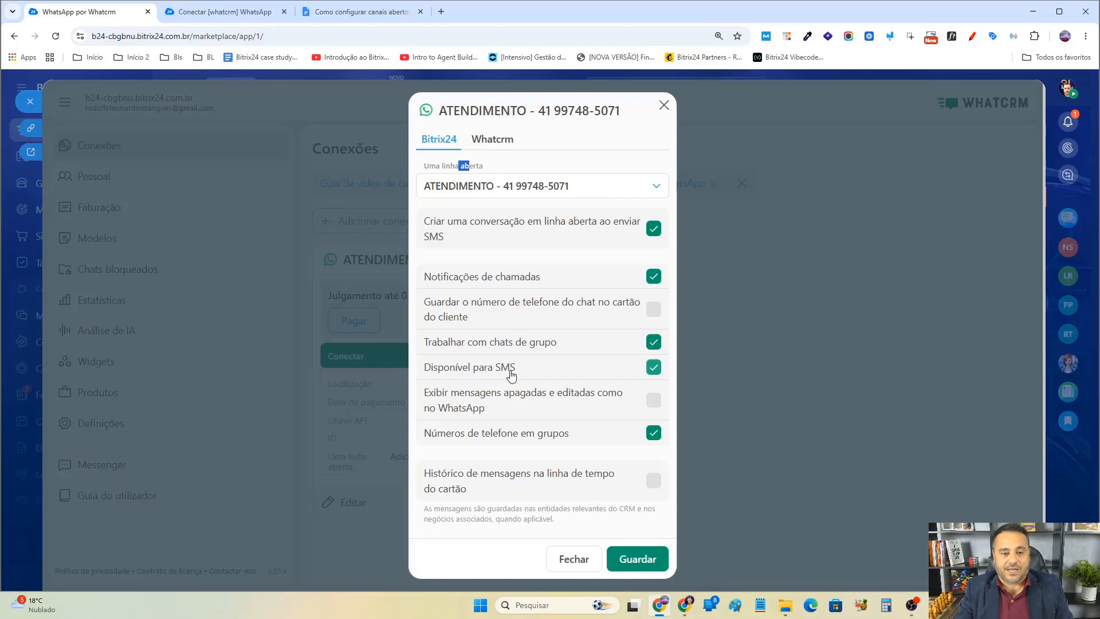
click(653, 377)
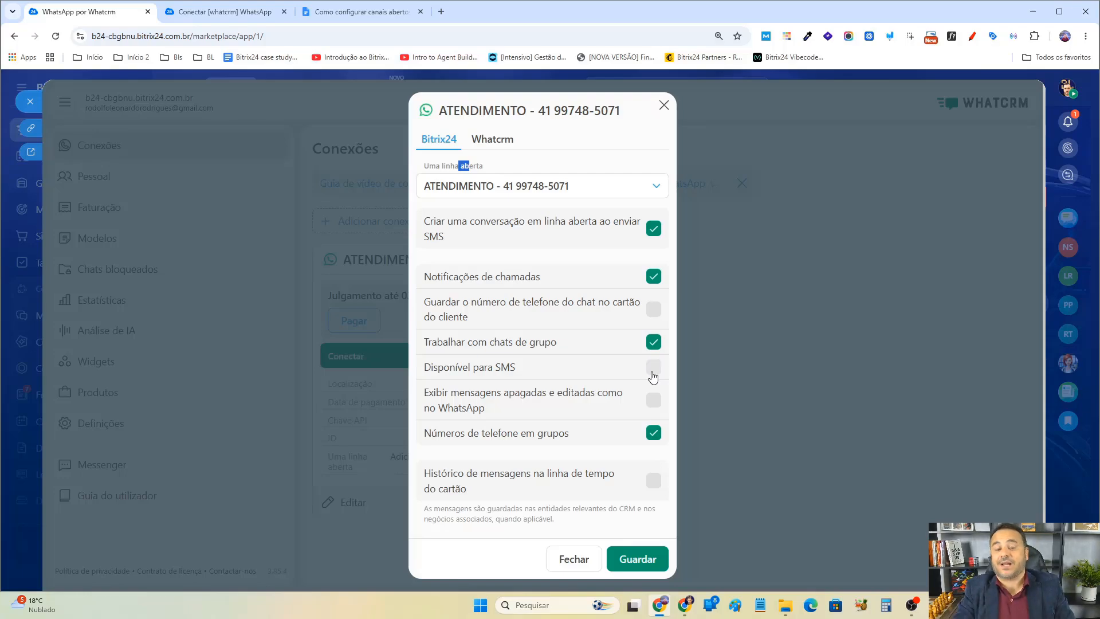
click(653, 369)
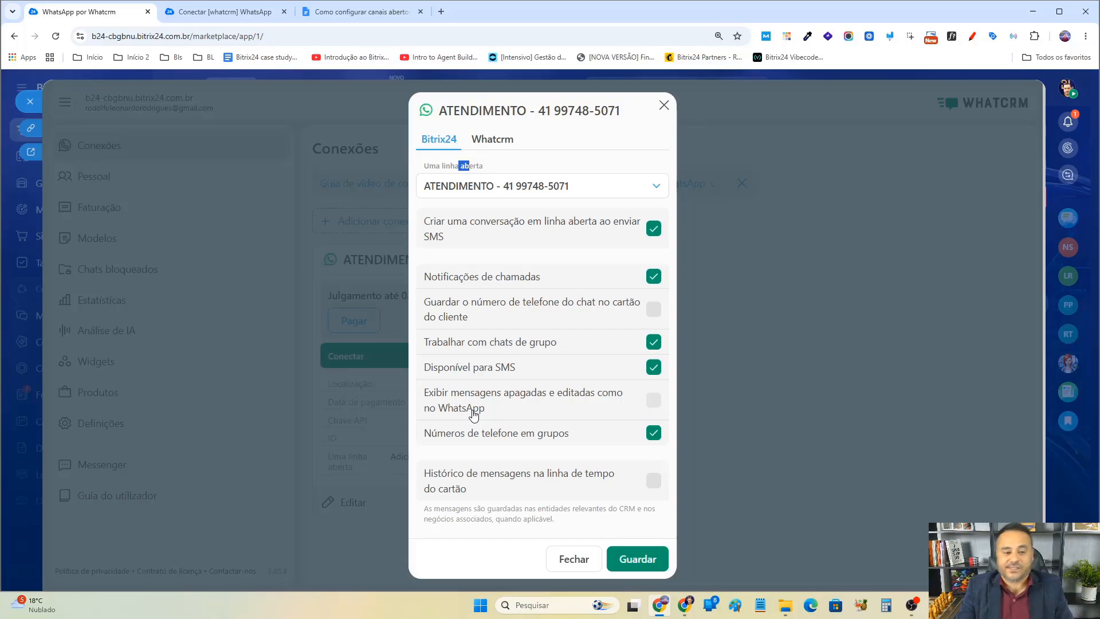
click(652, 401)
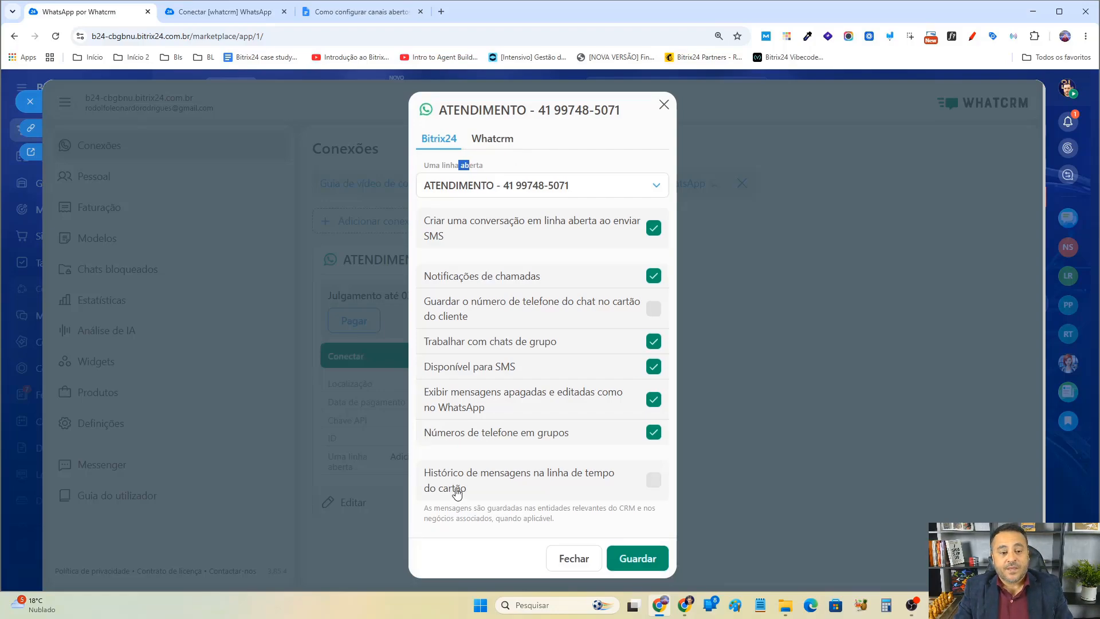
click(653, 481)
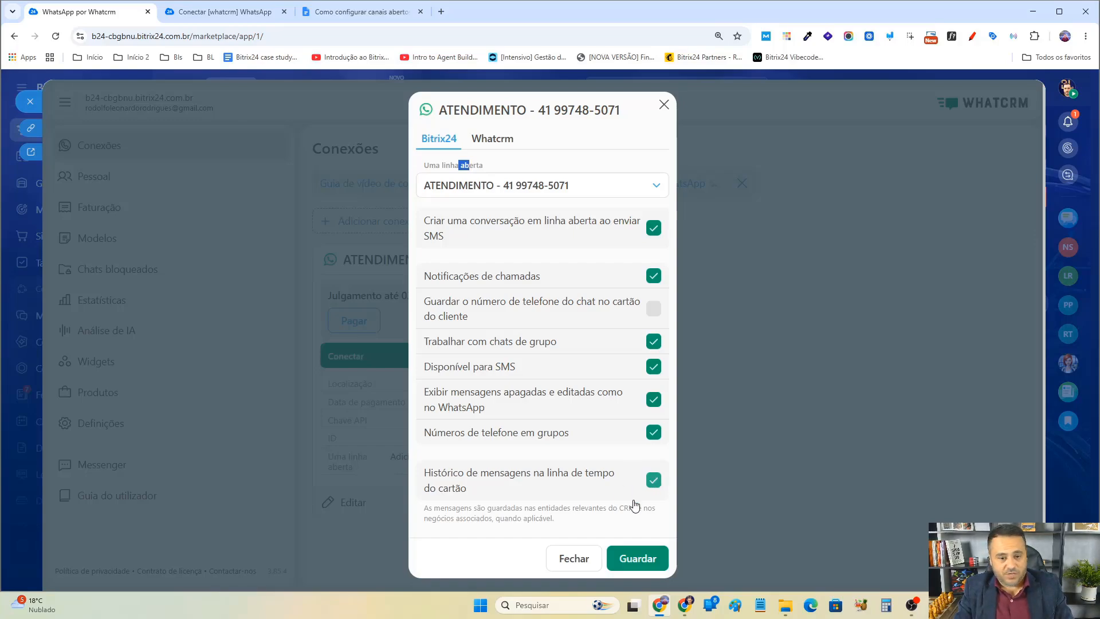
click(653, 481)
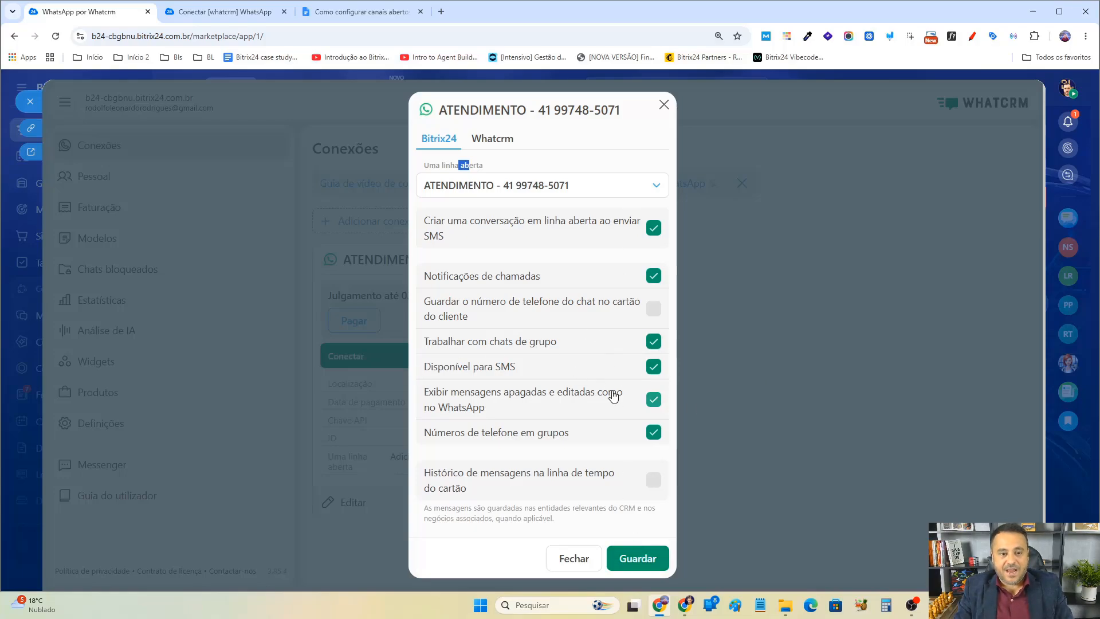
click(653, 278)
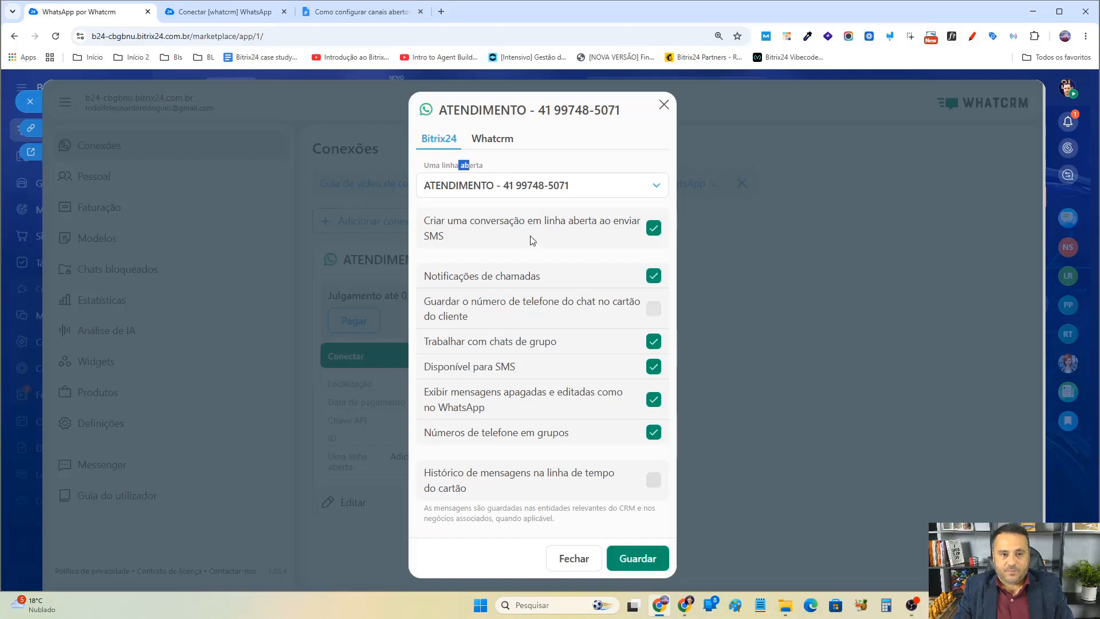
Compare the WhatCRM connection's name with the open channel's name in the open channel's Outros settings.
click(496, 139)
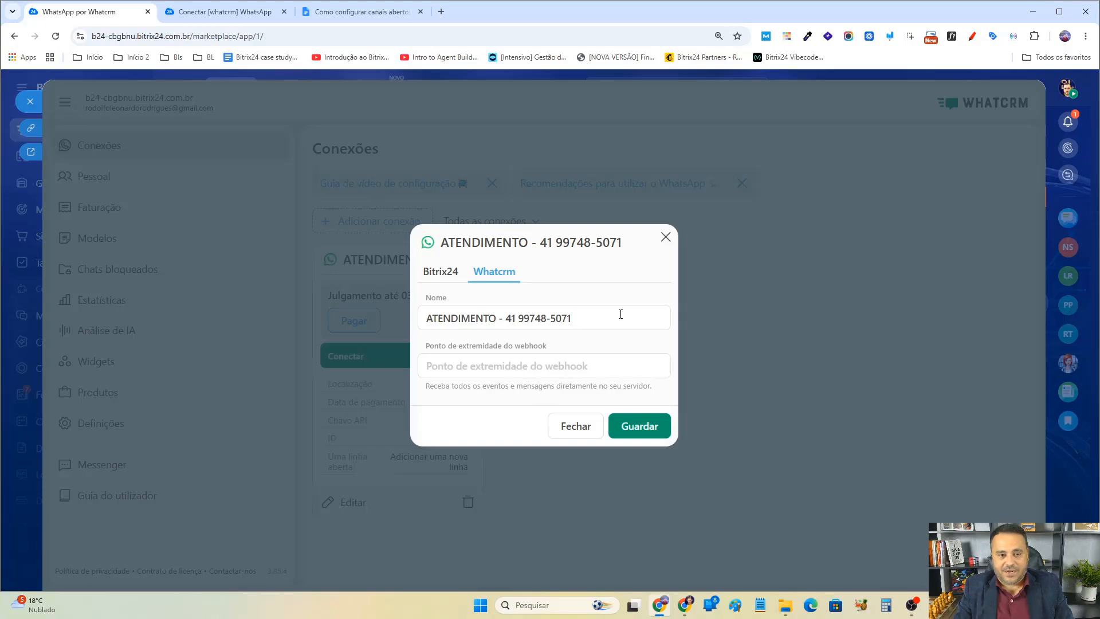
drag(621, 316, 423, 310)
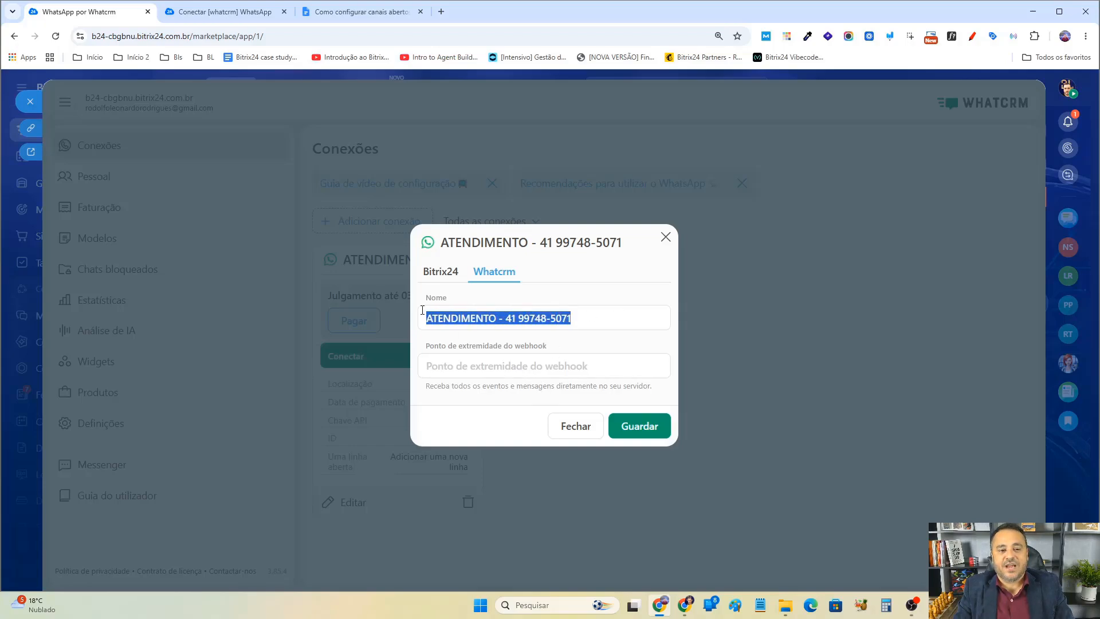
click(244, 5)
click(556, 303)
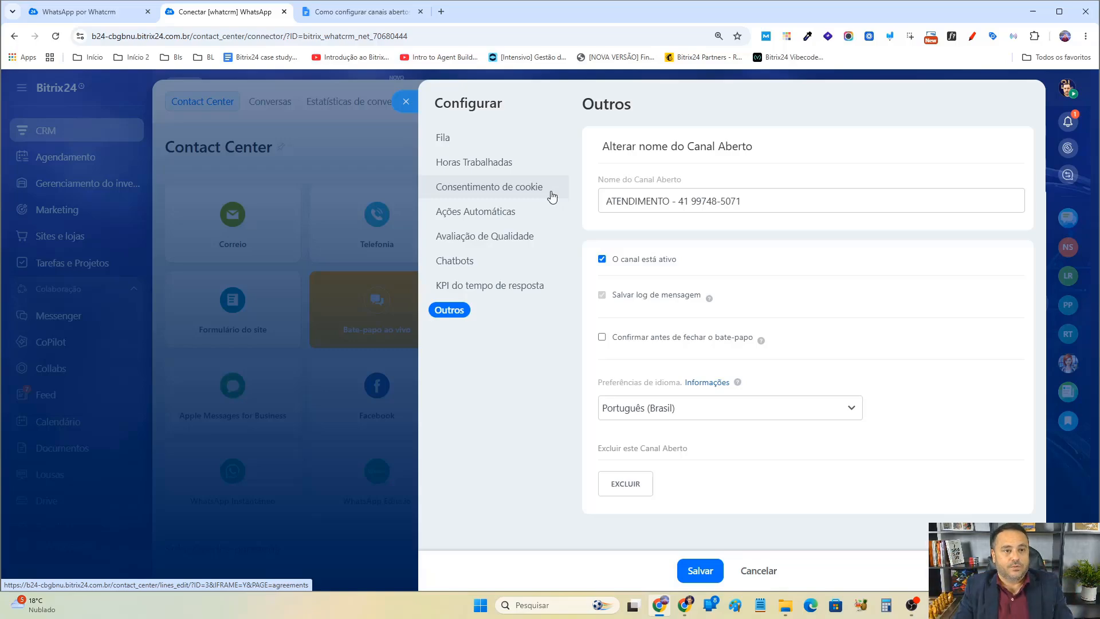
click(744, 203)
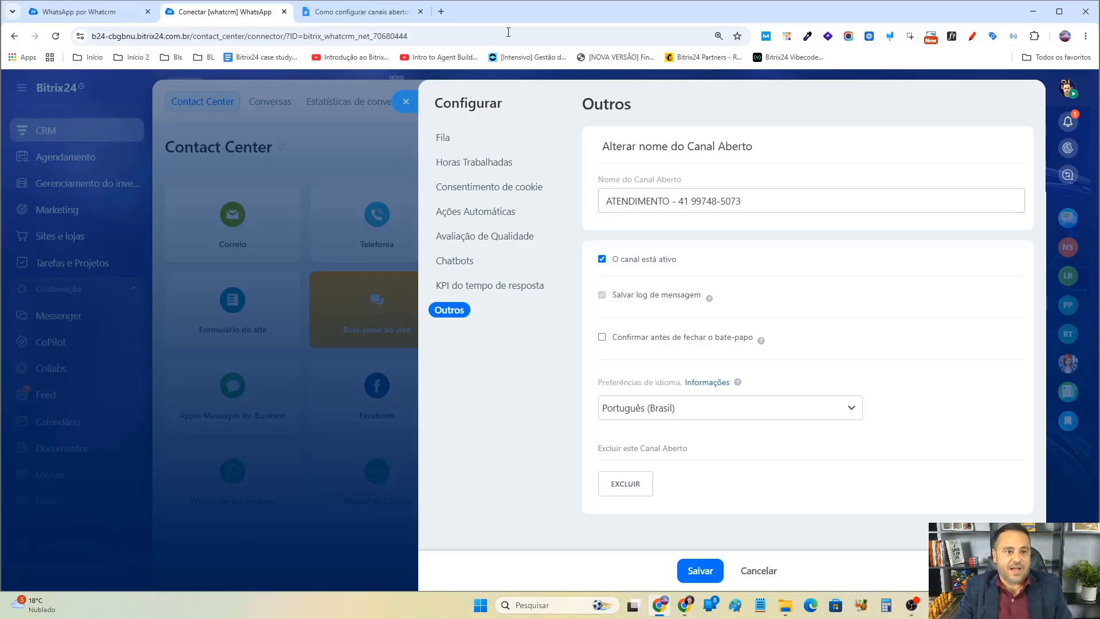
click(80, 11)
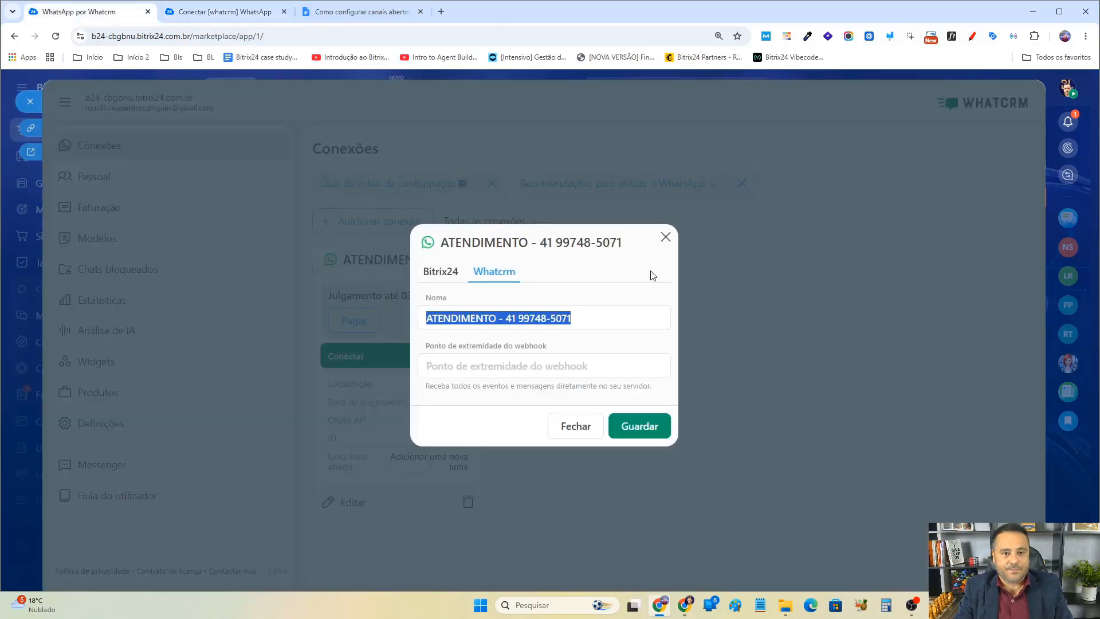
click(583, 322)
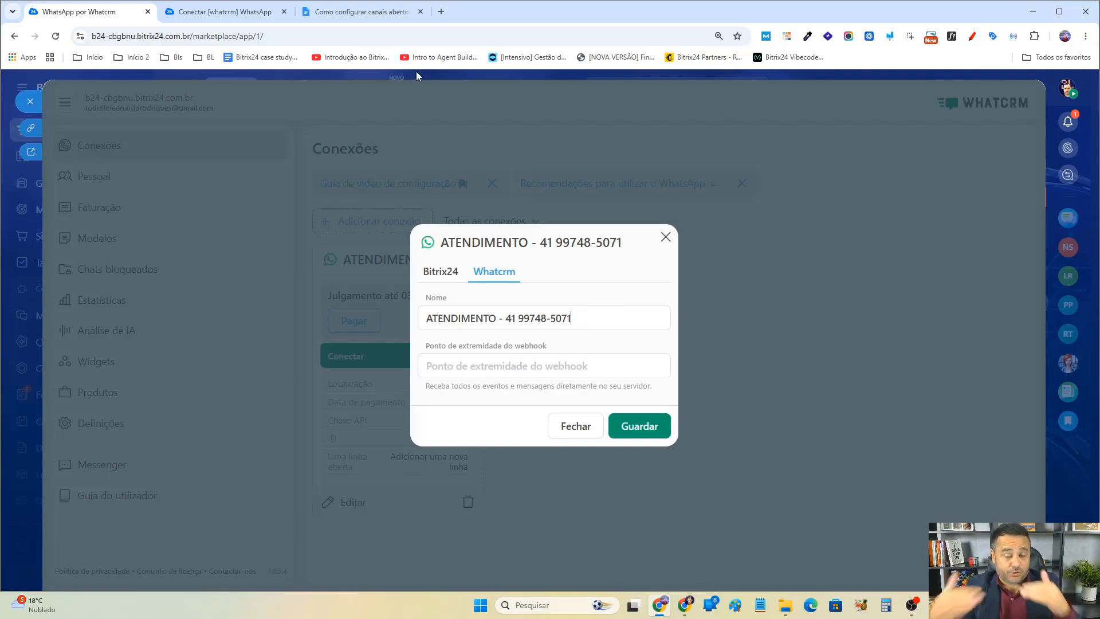
click(187, 12)
click(777, 200)
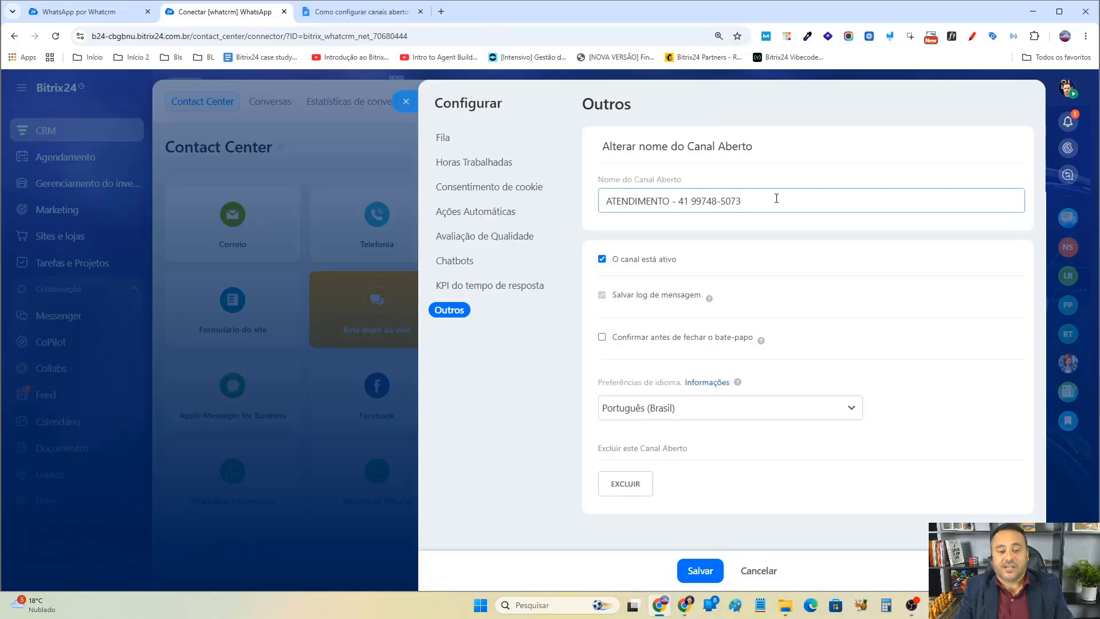
Close the open channel settings and save the WhatCRM connection dialog.
click(909, 576)
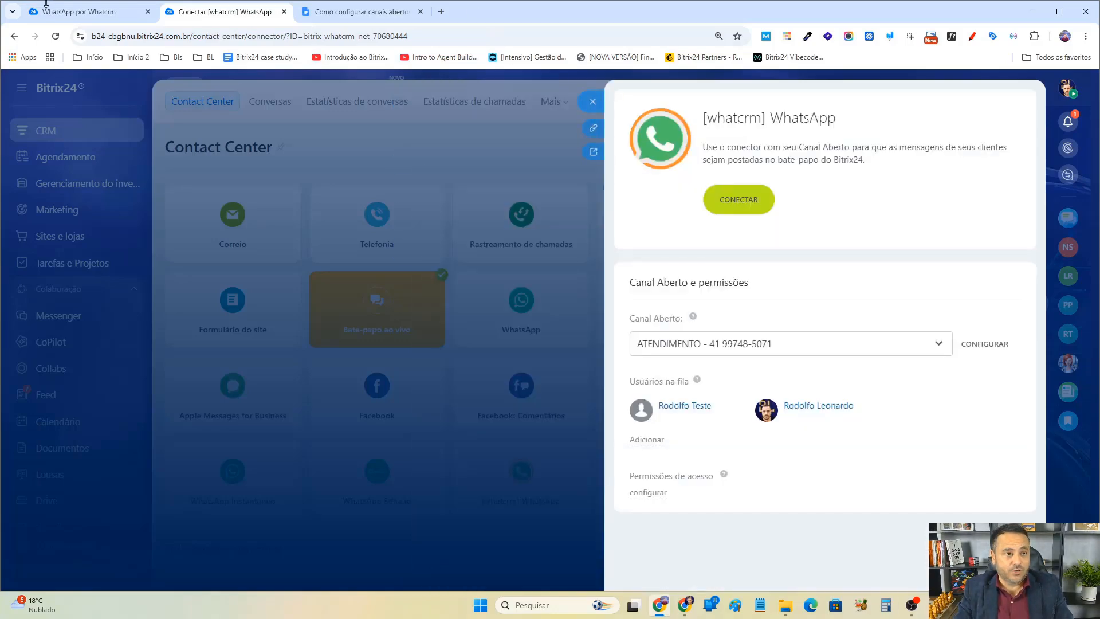
click(79, 11)
click(639, 426)
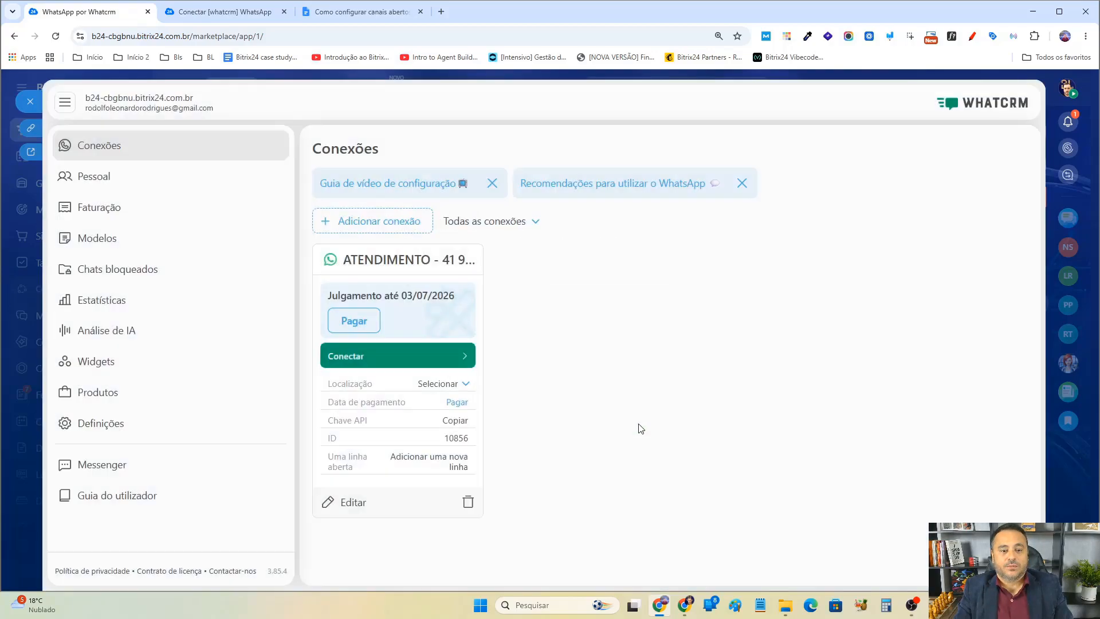
Switch to the Google Docs outline and bold the item 'Configuração do aplicativo WhatCRM.'.
click(224, 12)
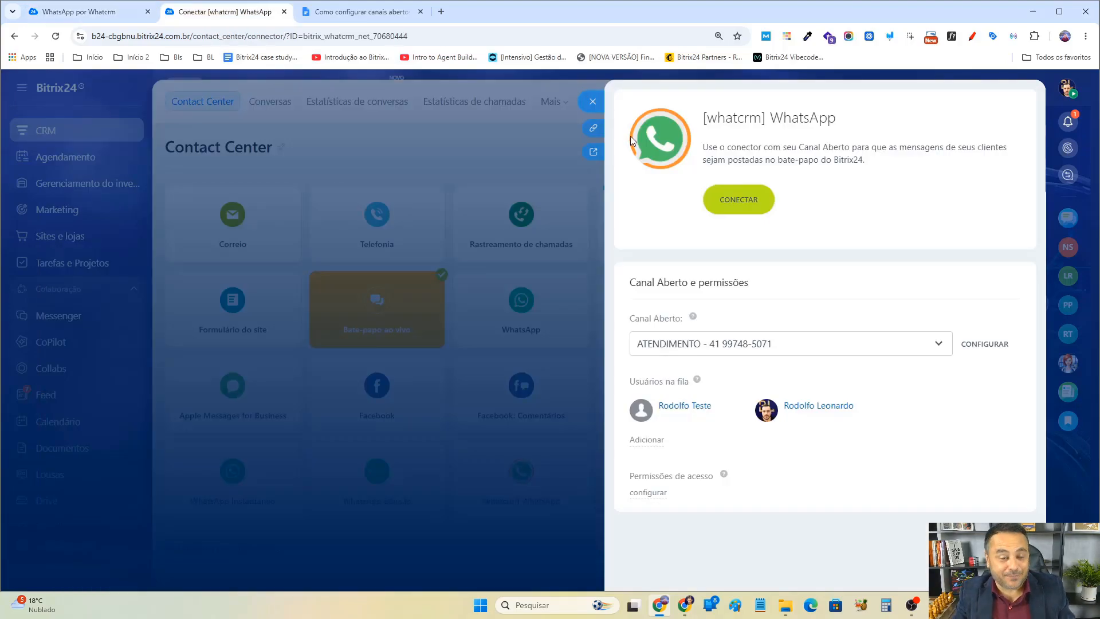
click(364, 11)
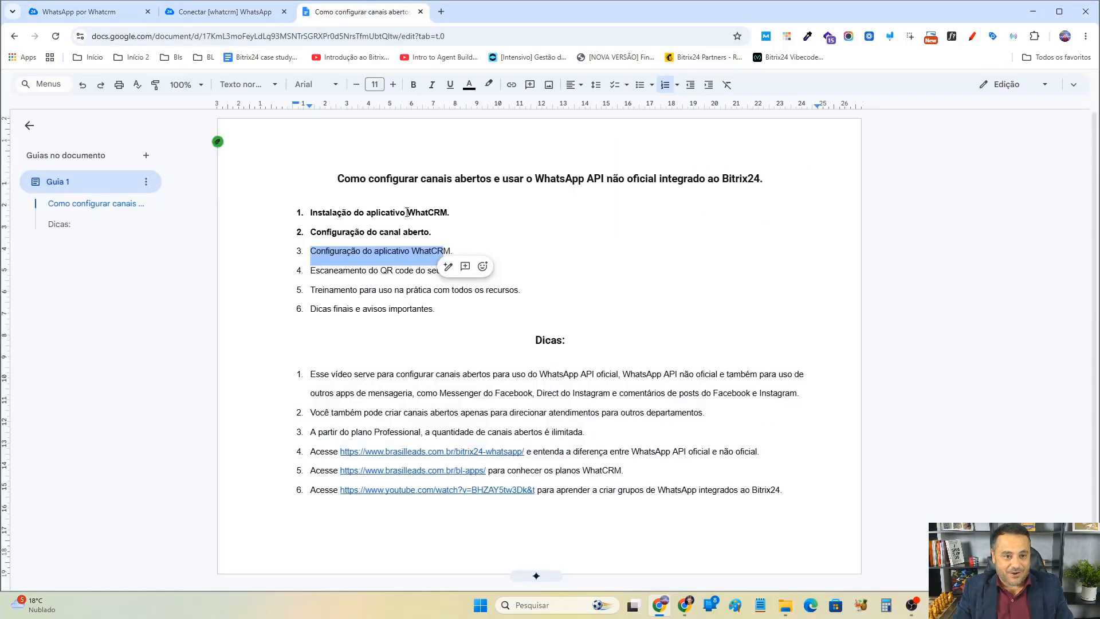
triple_click(410, 250)
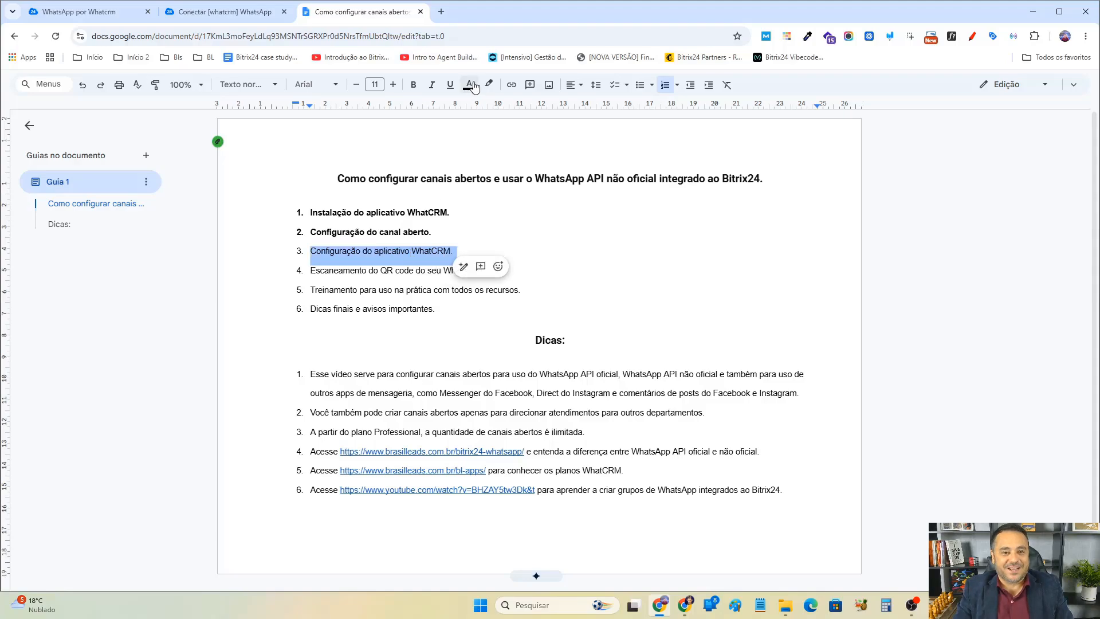
click(413, 86)
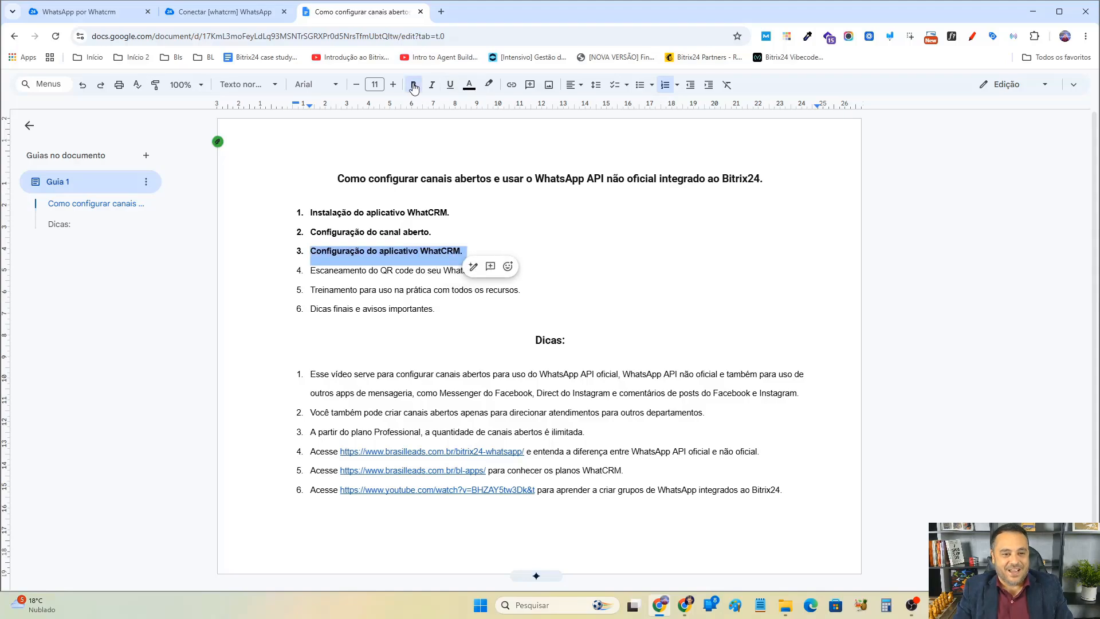
Add a seventh tip to the Dicas list: 'NUNCA USE um WhatsApp pessoal integrado a sistema nenhum.'.
triple_click(343, 272)
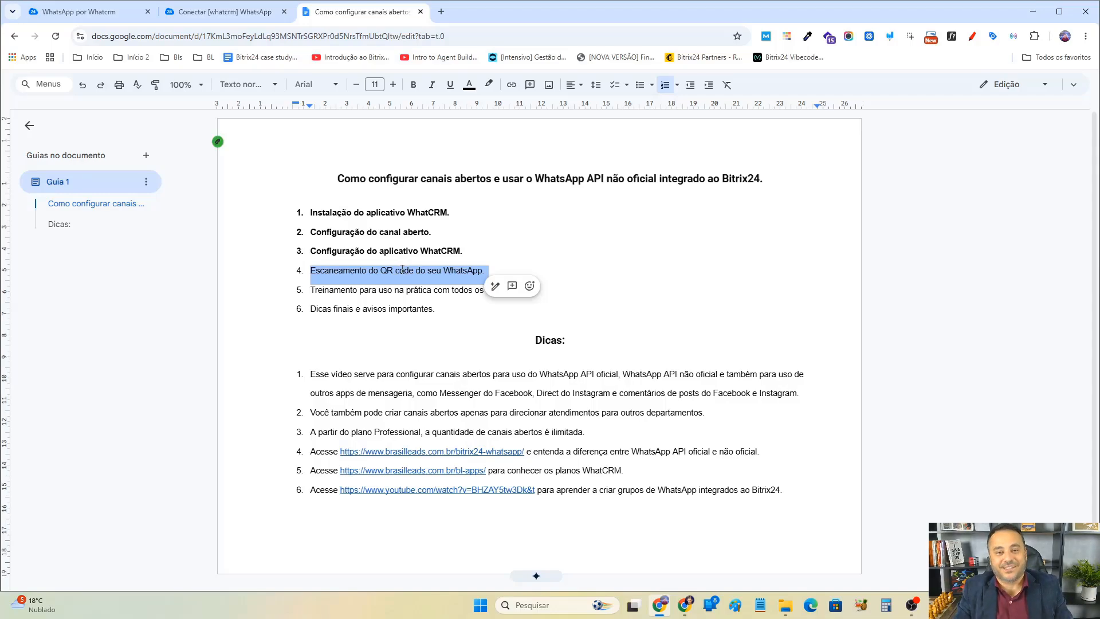
click(804, 491)
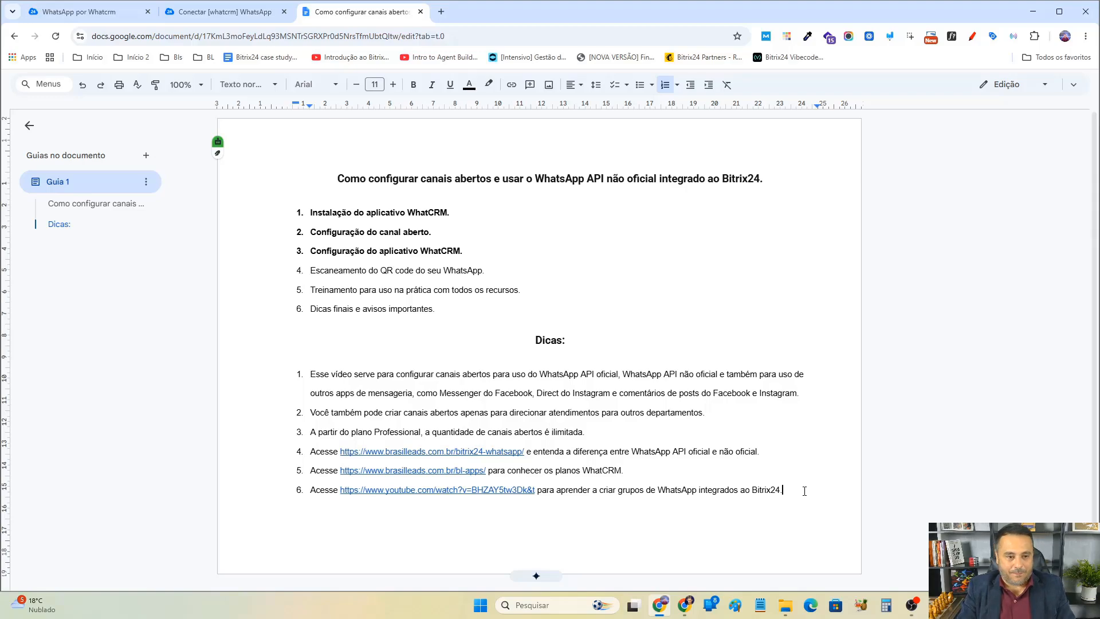
key(Return)
text(N)
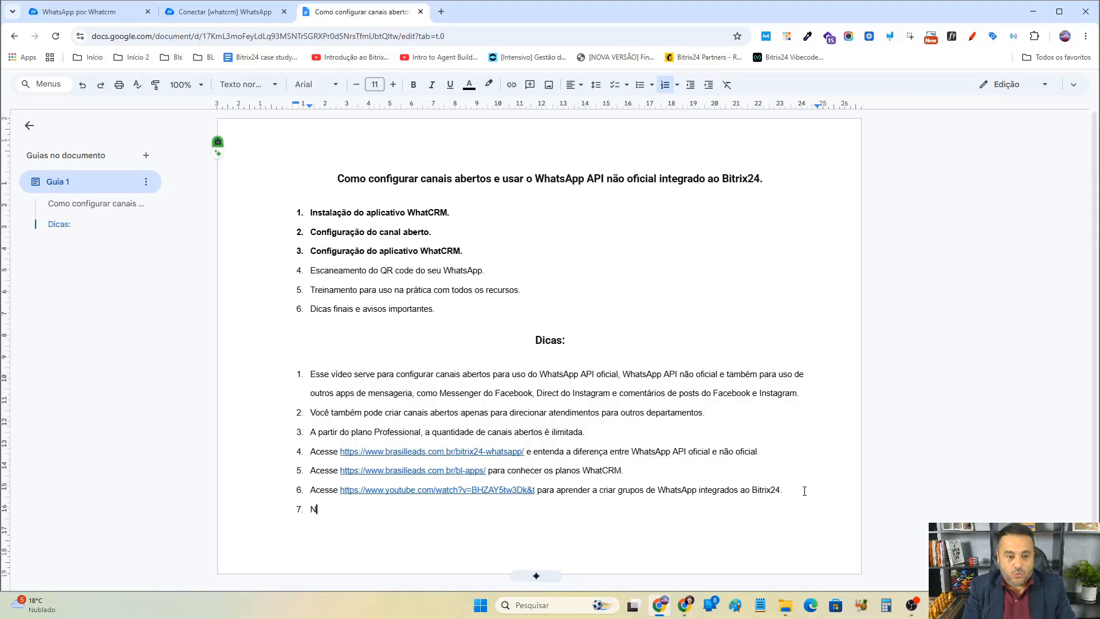
text(UNCA USE )
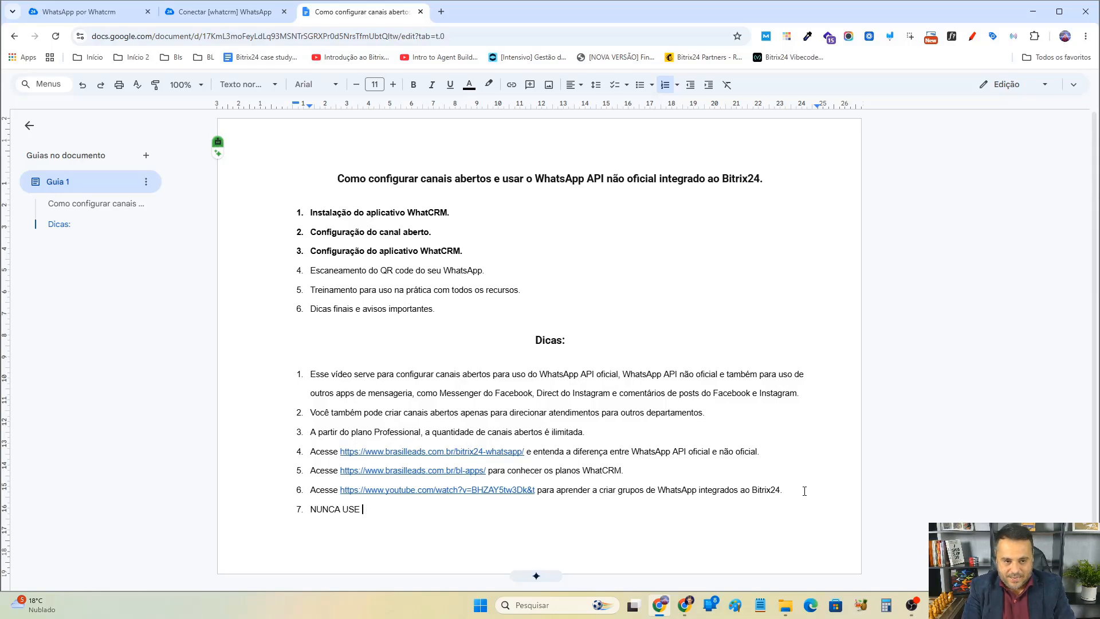
text(um WhatsApp)
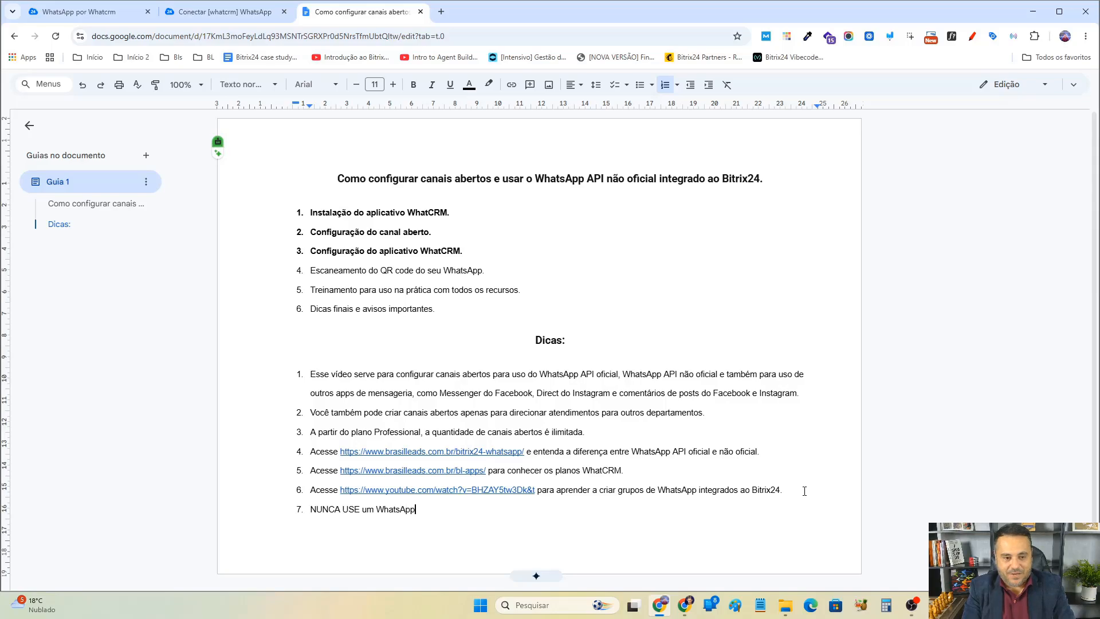
text( pessoal)
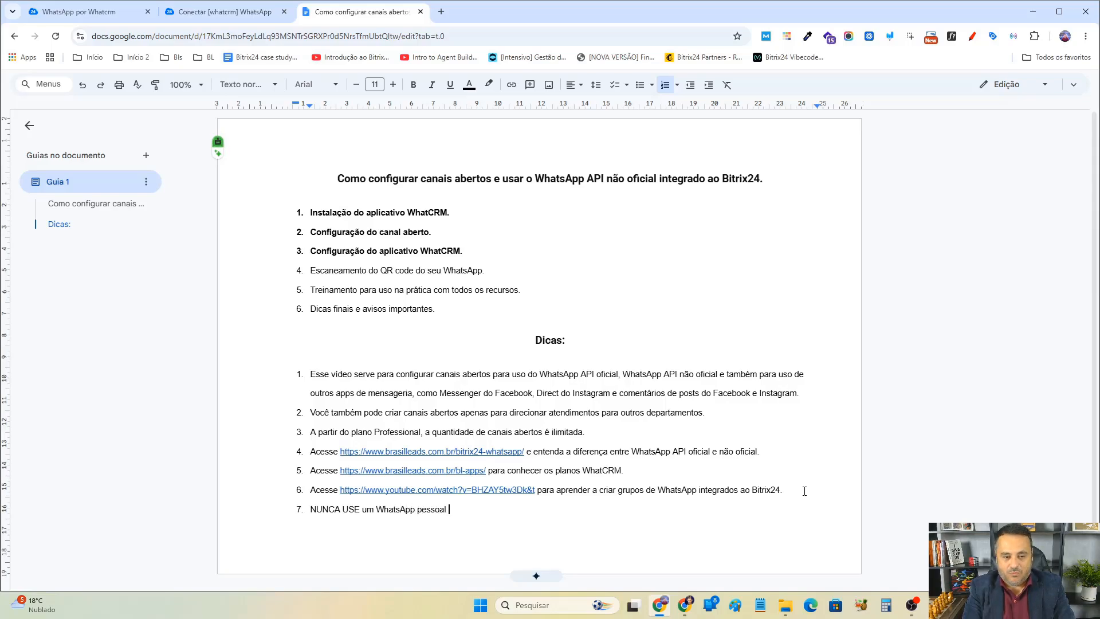
text( integrado a sistema n)
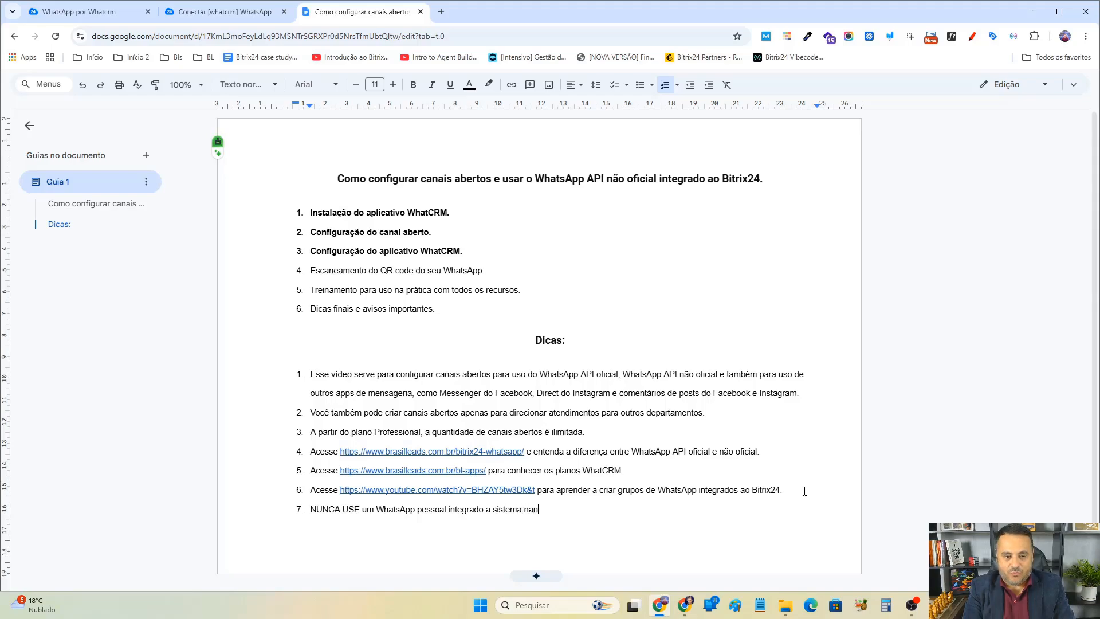
text(enh)
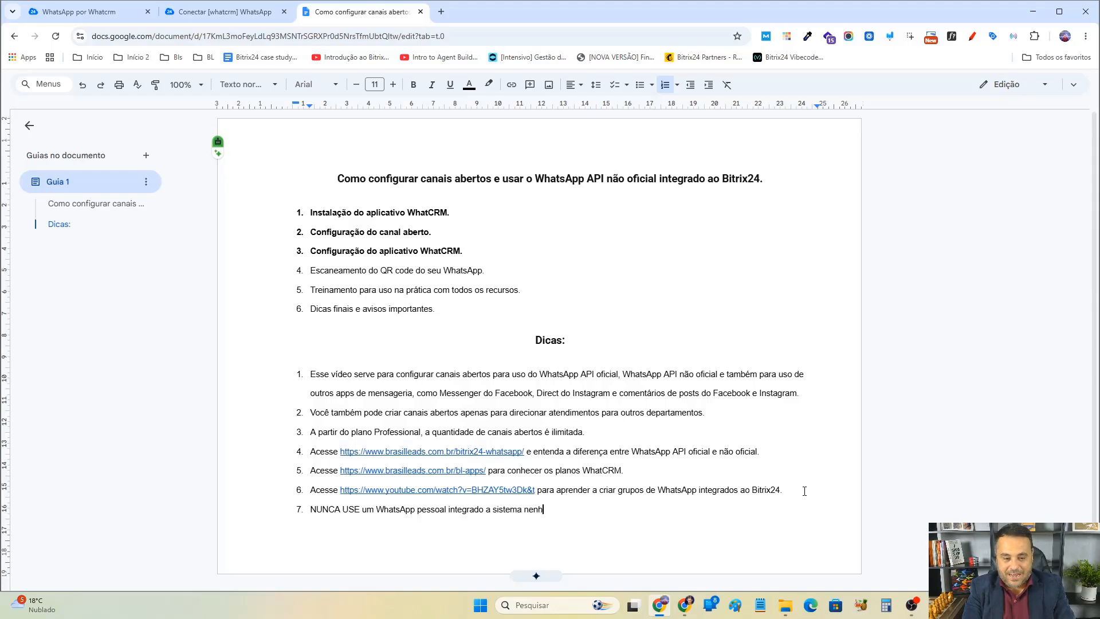
text(um.)
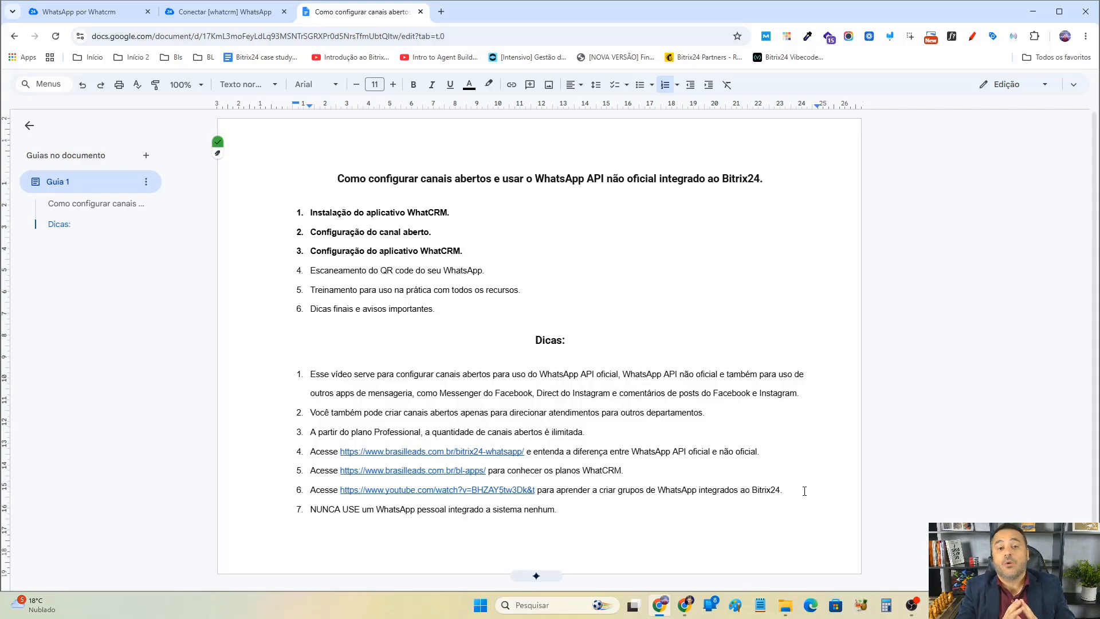
Return to the WhatCRM connections page and open the ATENDIMENTO connection's QR code connection dialog.
click(121, 14)
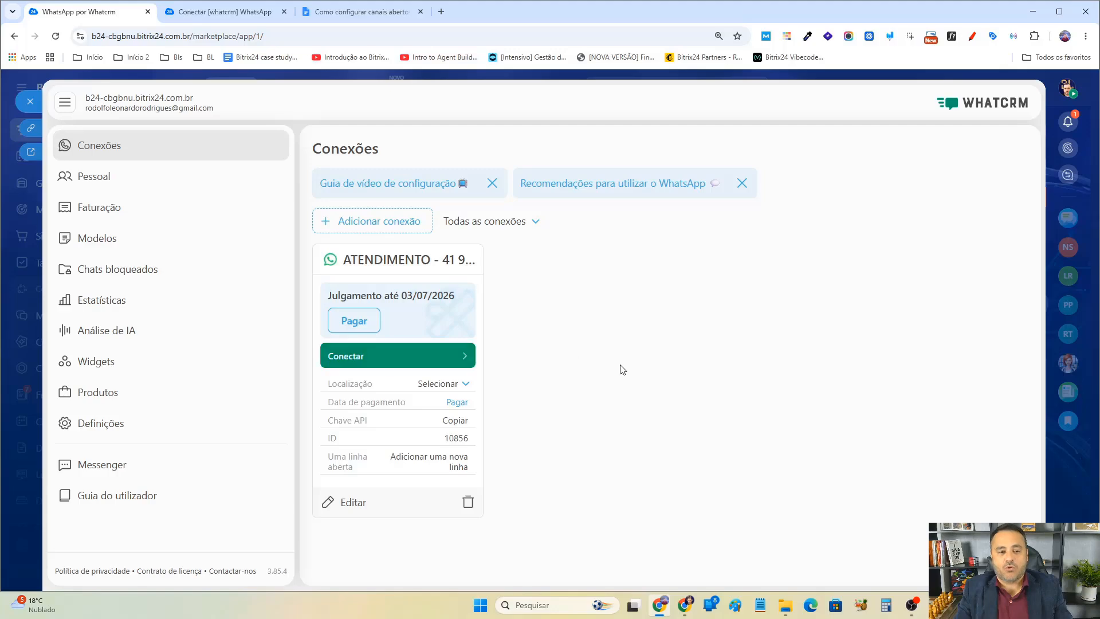
click(377, 360)
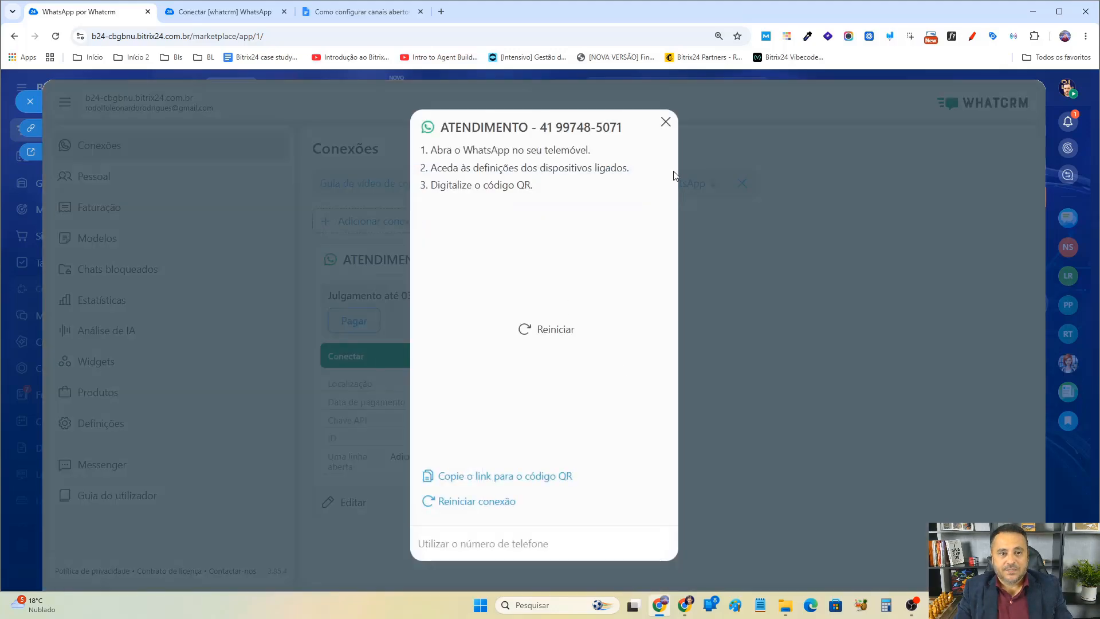
Restart the connection to generate a fresh QR code, copy its link, open it in a new browser tab, then close that tab.
click(489, 503)
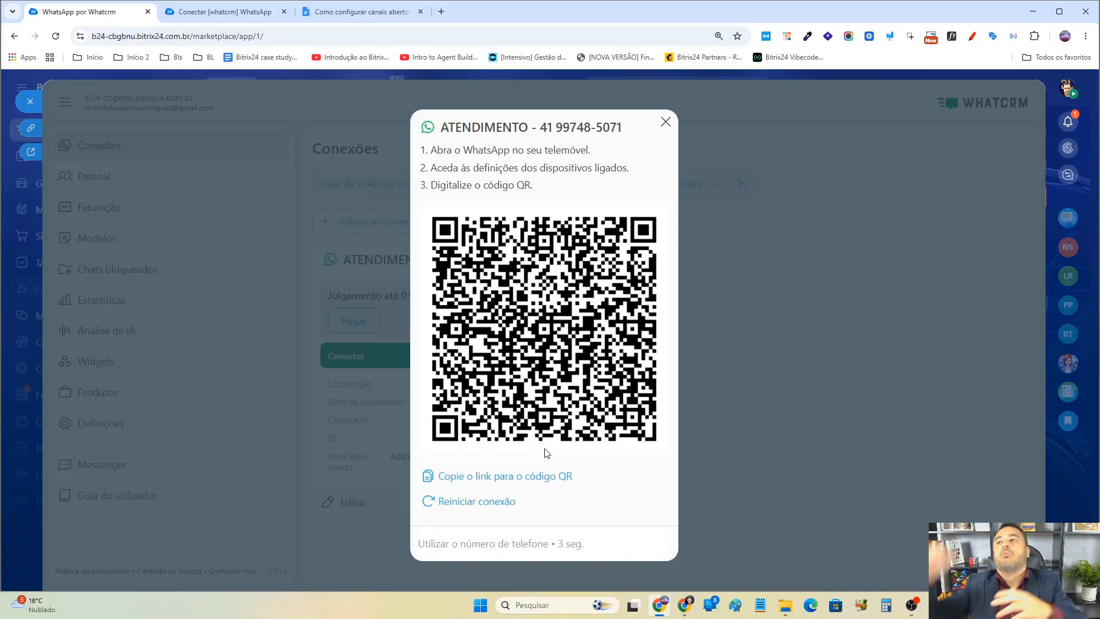
click(518, 485)
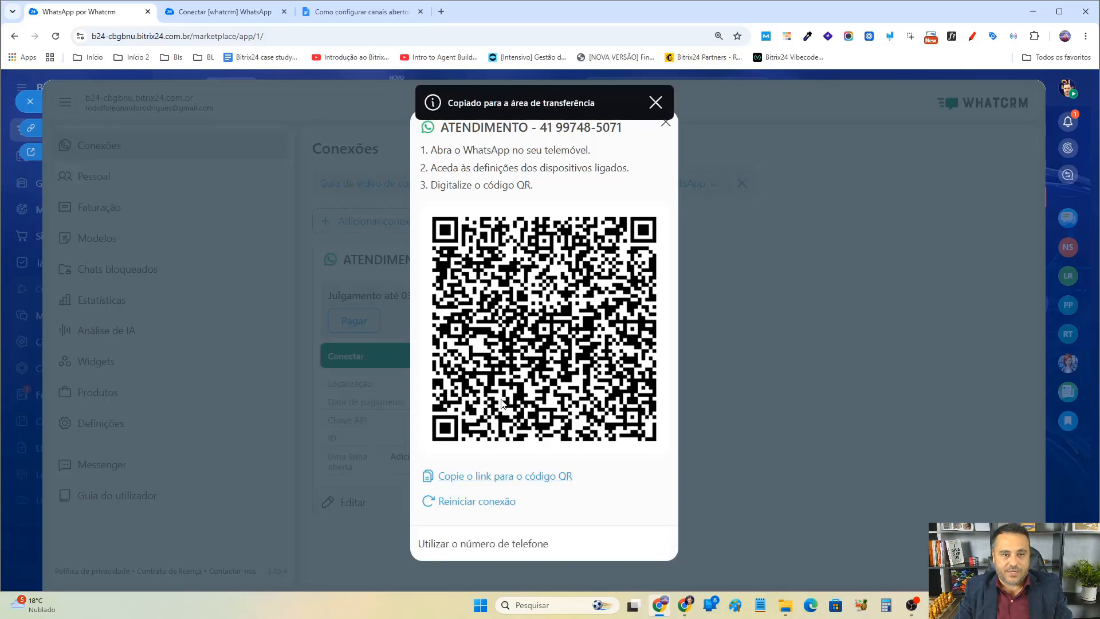
click(441, 12)
key(Return)
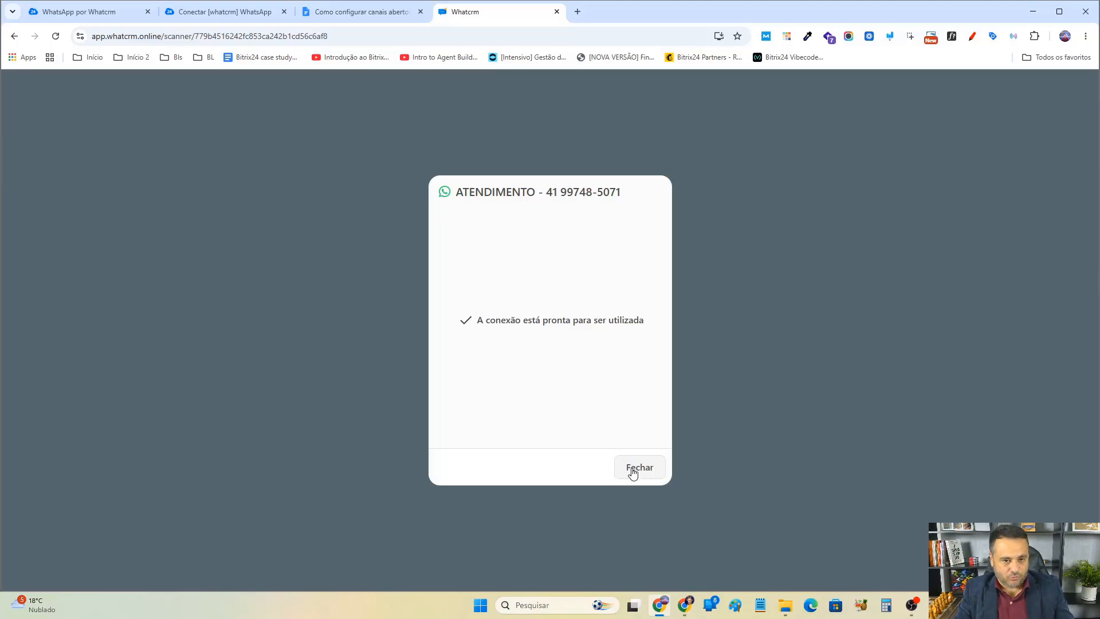
click(557, 12)
double_click(522, 272)
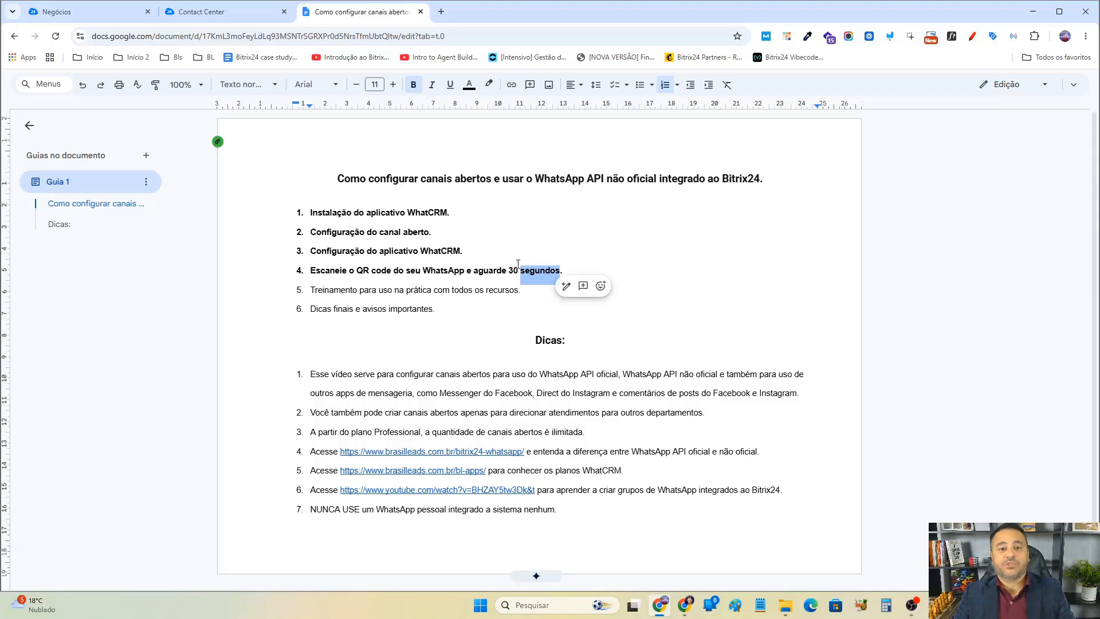
double_click(517, 265)
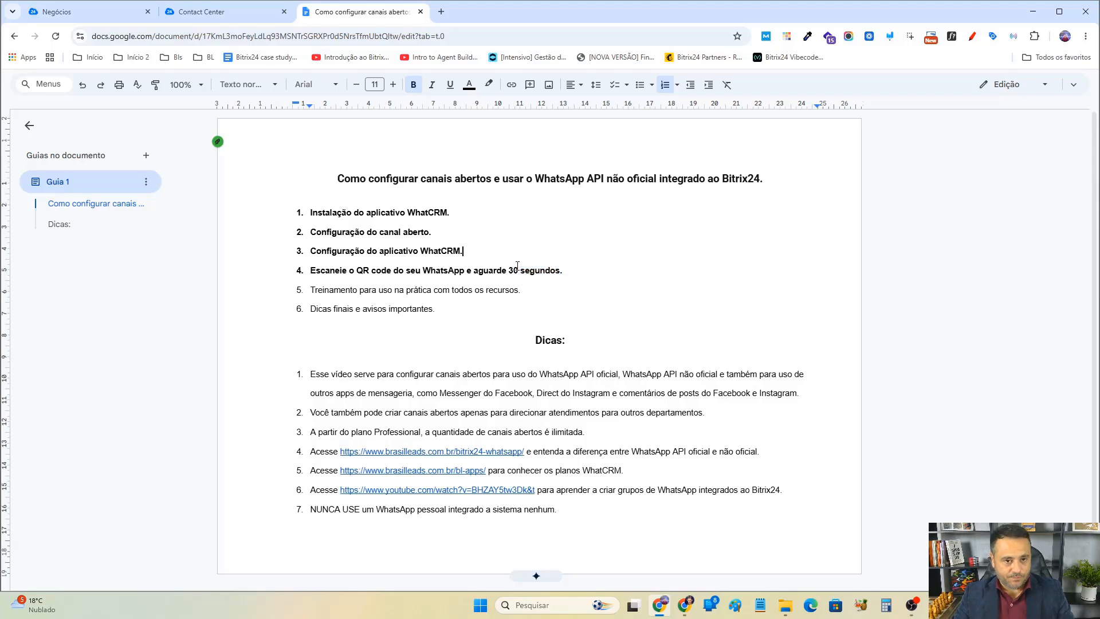
double_click(399, 250)
In Contact Center, connect the [whatcrm] WhatsApp connector using the ATENDIMENTO open channel, then close the connector panel.
click(202, 12)
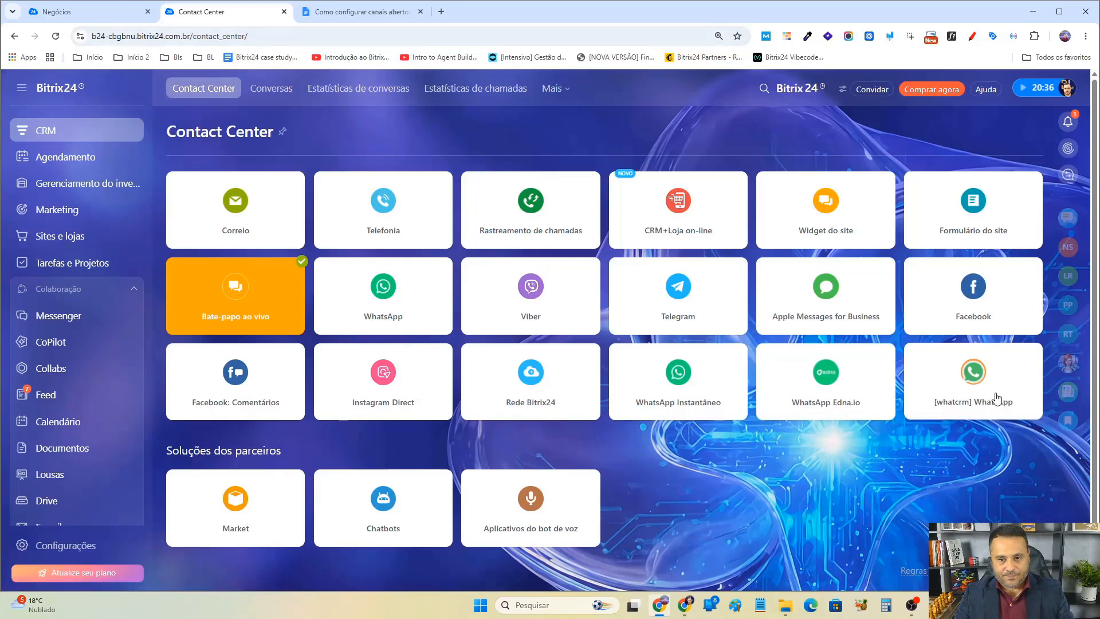
click(972, 374)
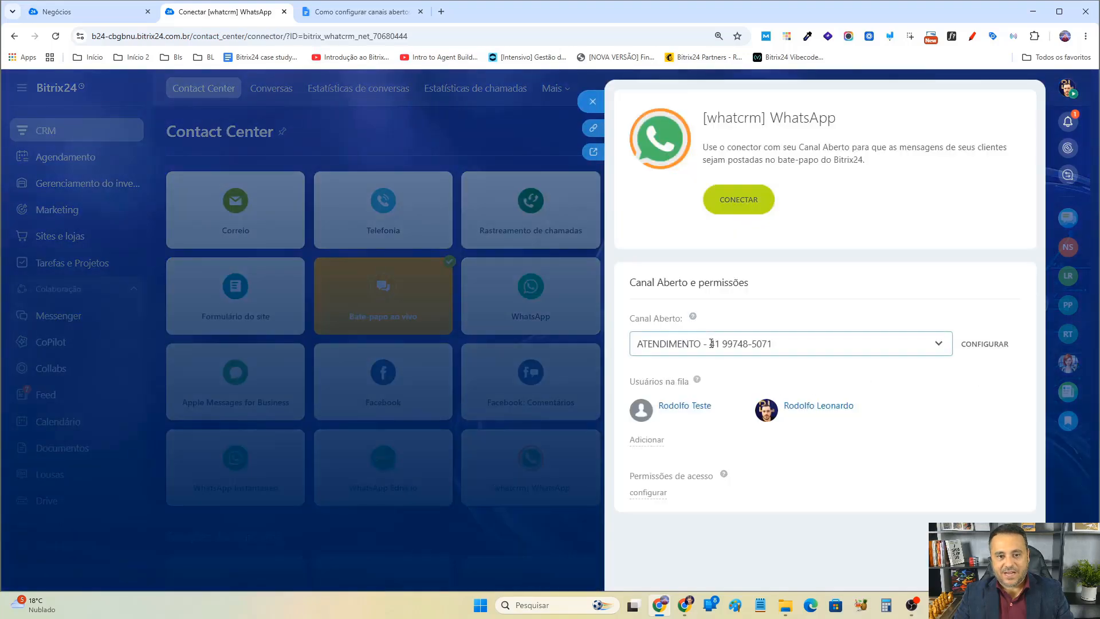
click(899, 347)
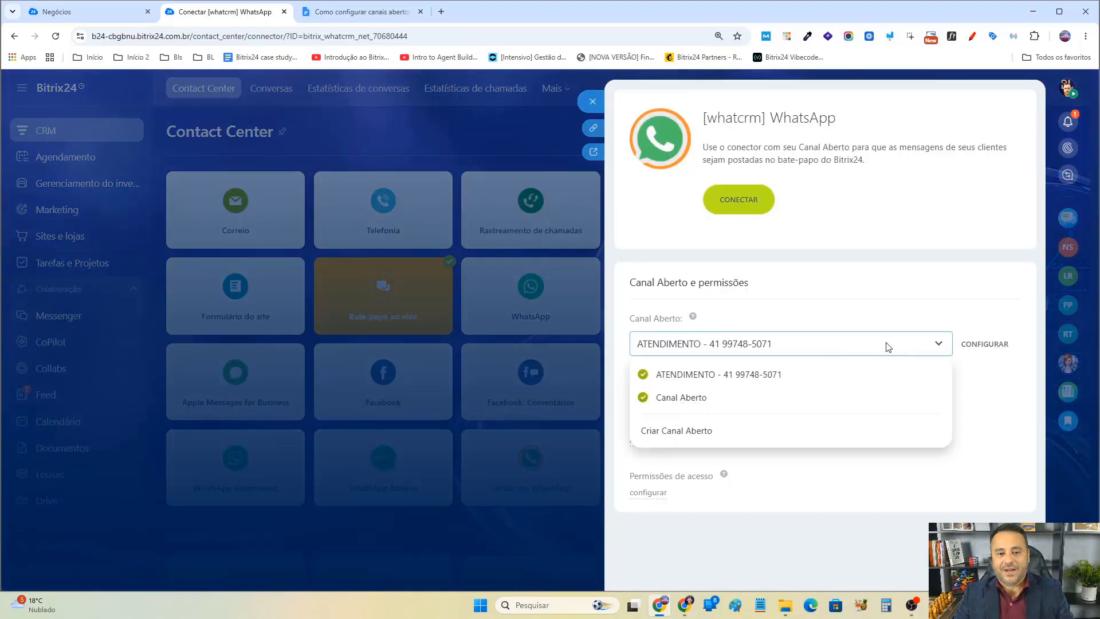
click(913, 232)
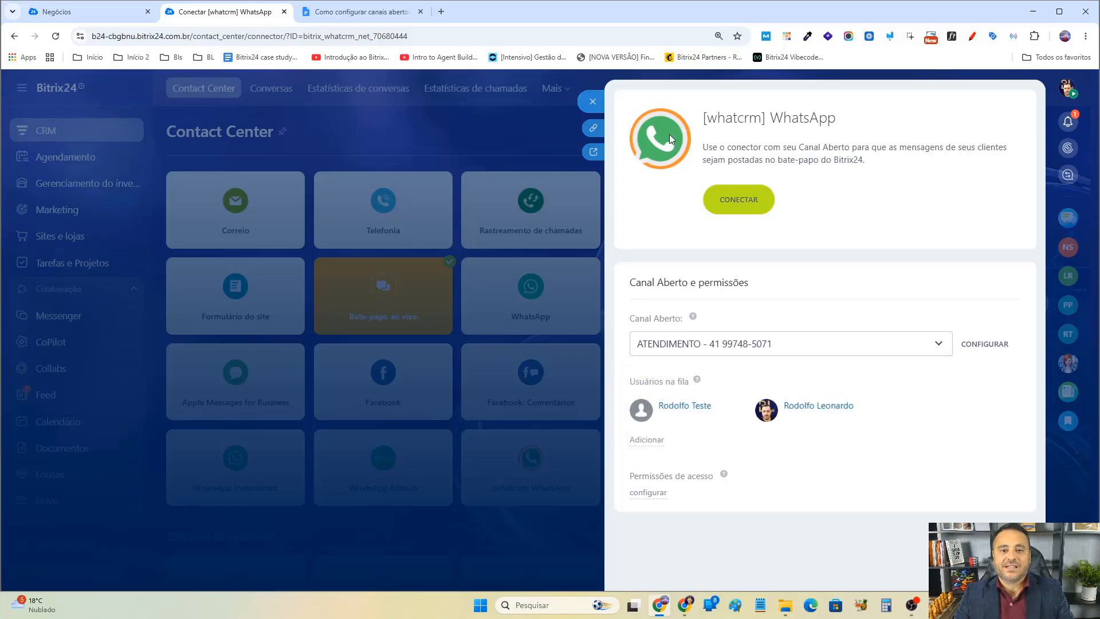
click(735, 201)
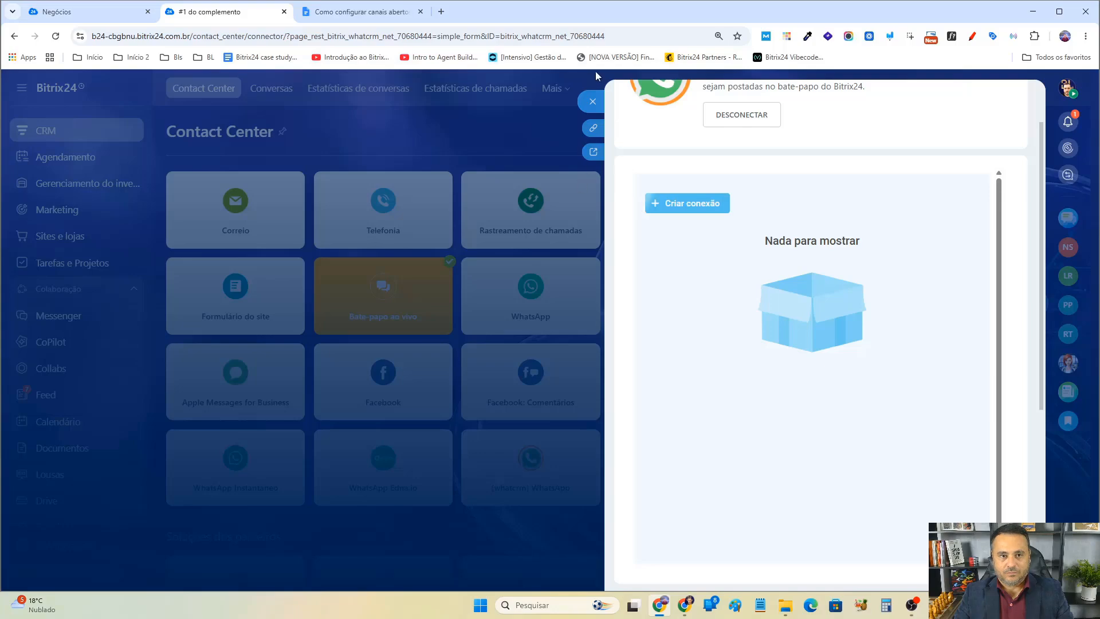
click(592, 102)
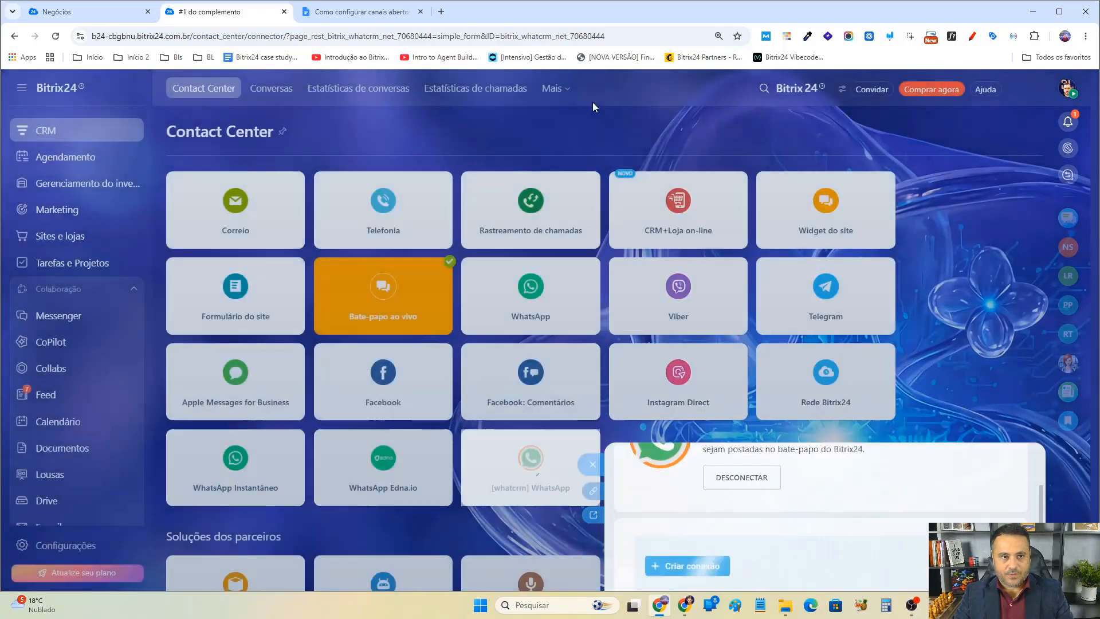
Open the WhatsApp por Whatcrm app and review the ATENDIMENTO connection's open line setting.
scroll(88, 423, down, 5)
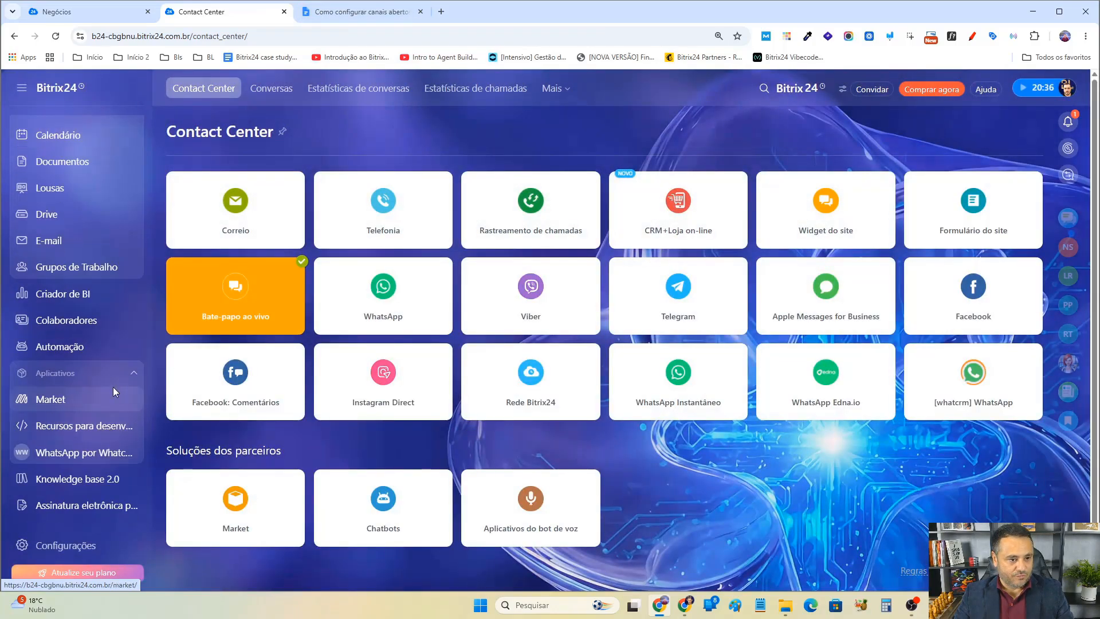
click(90, 453)
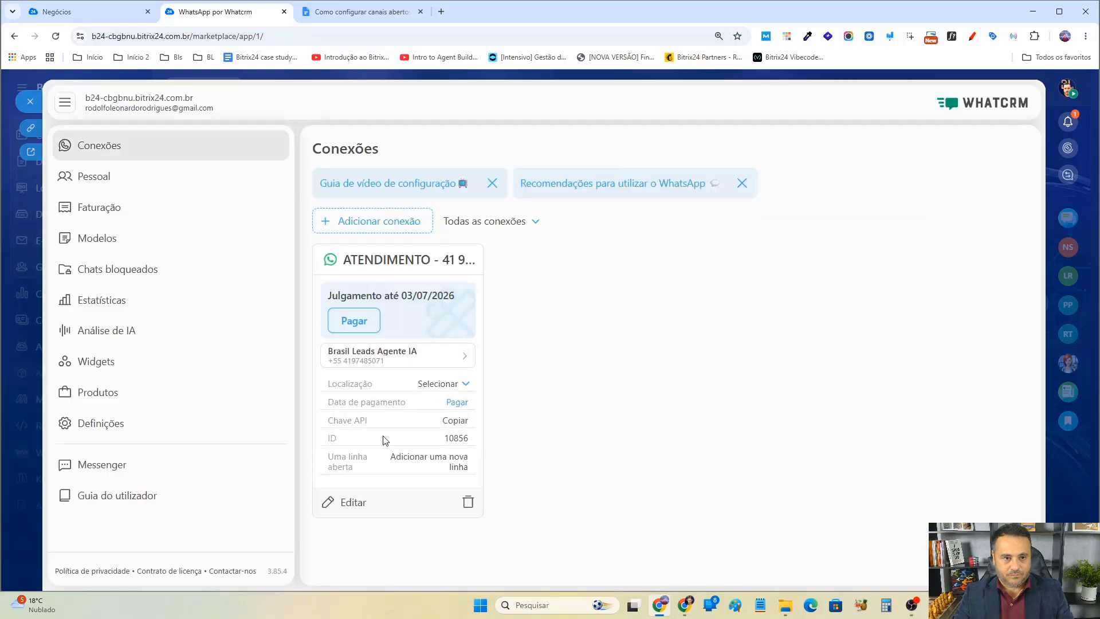
click(348, 503)
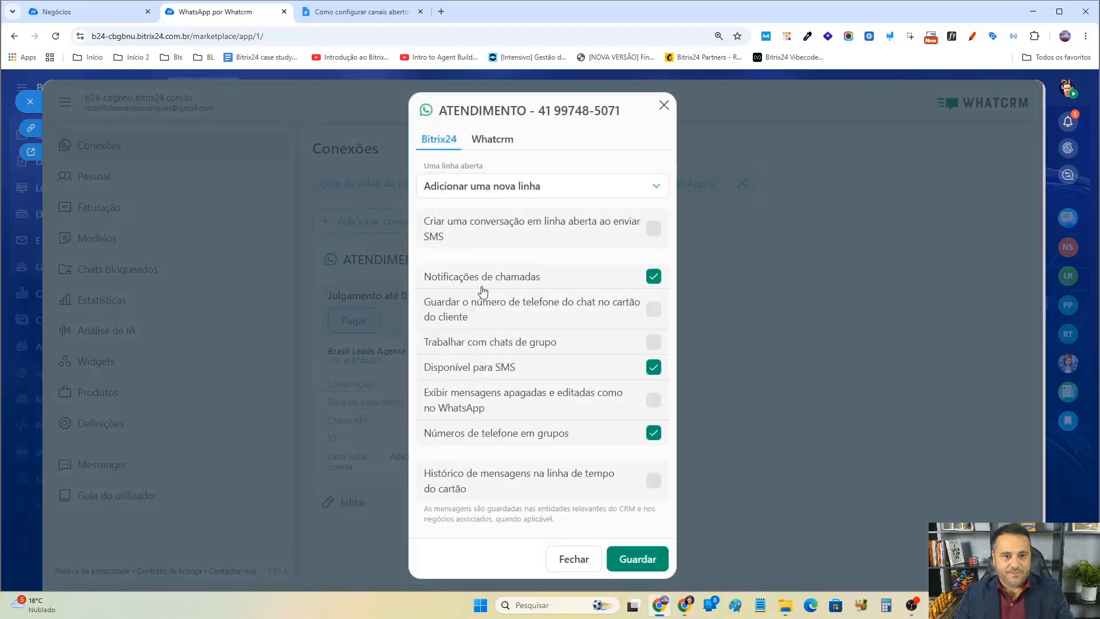
click(664, 105)
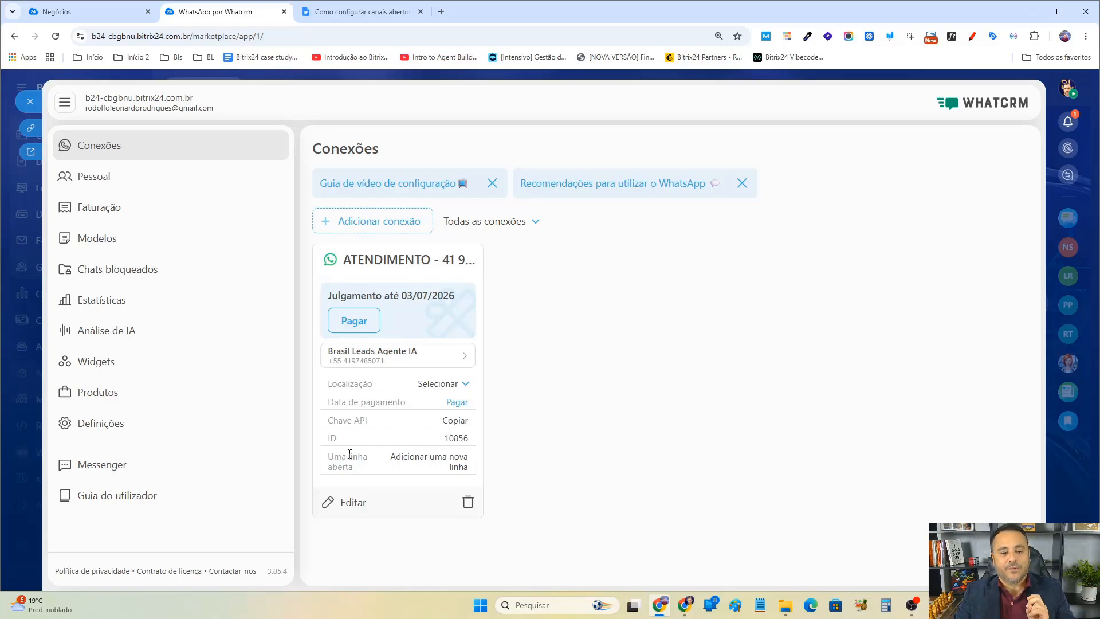
drag(334, 456, 472, 479)
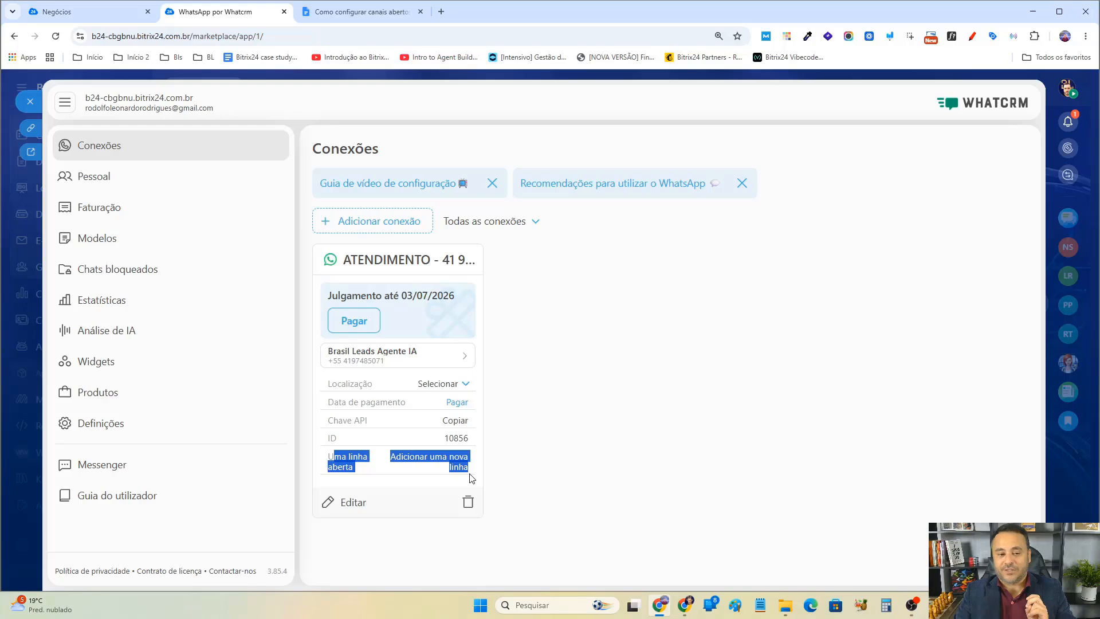
Edit the connection: set the open line to the ATENDIMENTO channel, enable open-line conversations on SMS and group chats, and save.
click(348, 504)
click(543, 186)
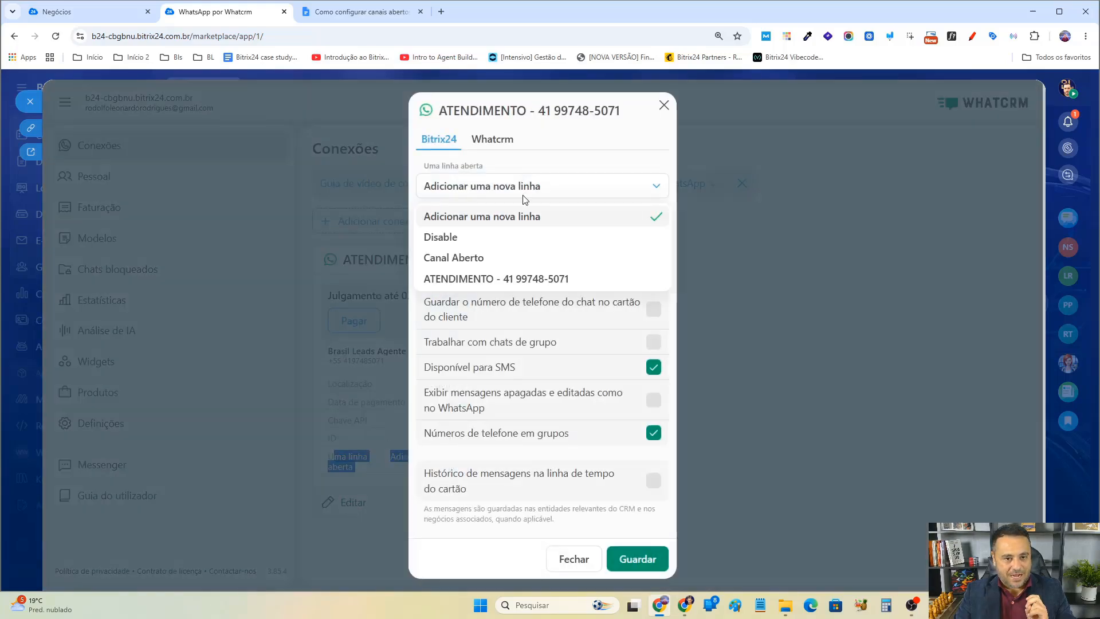
click(496, 279)
click(636, 279)
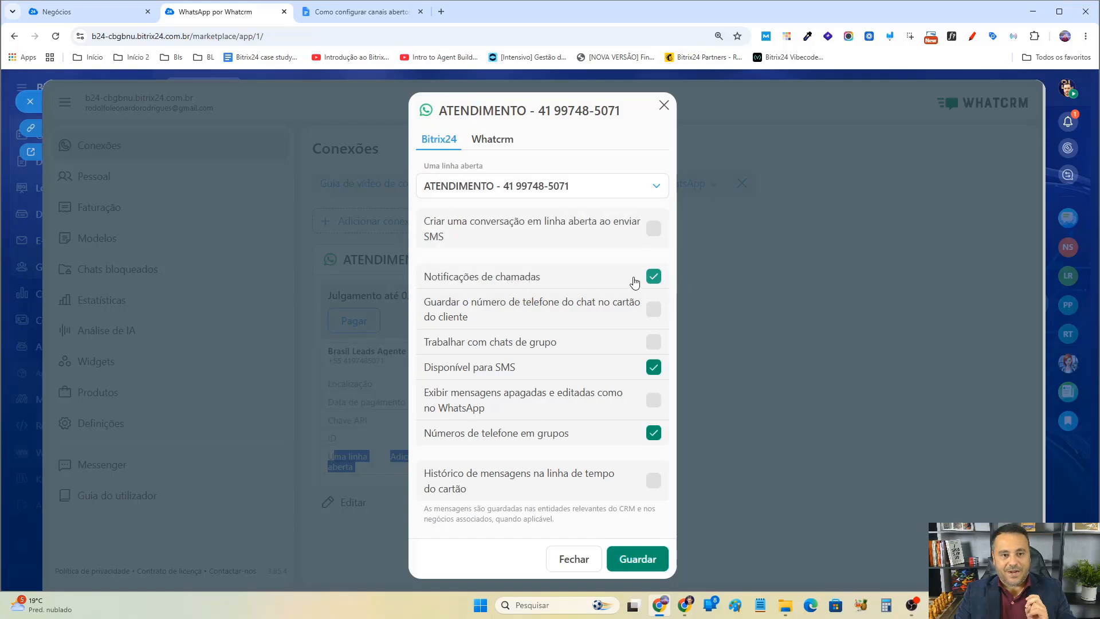
click(651, 228)
click(653, 342)
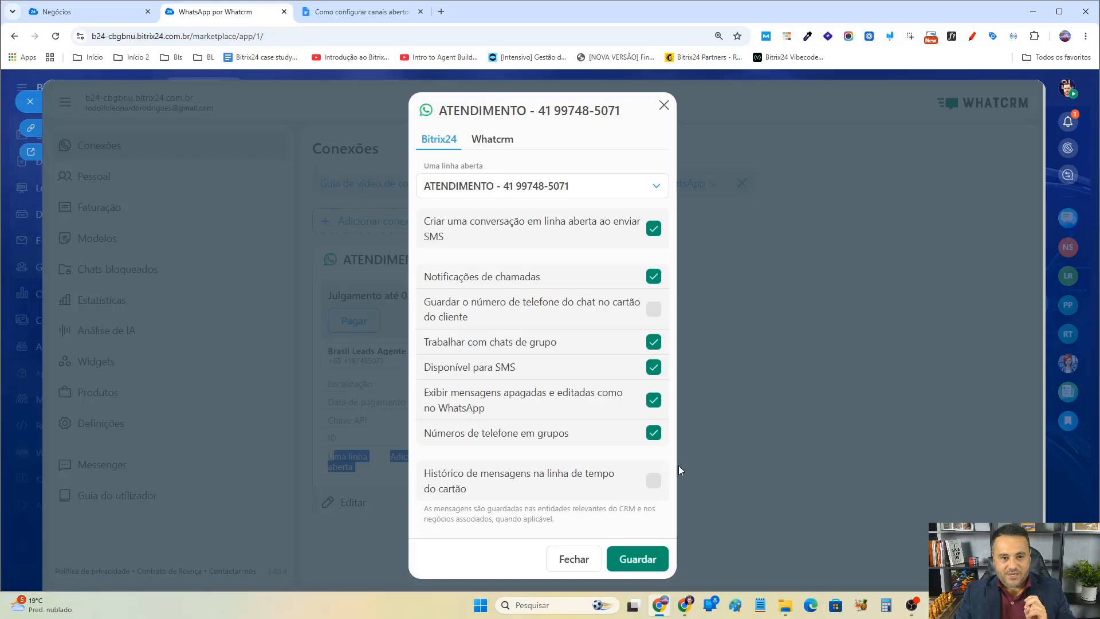
click(650, 561)
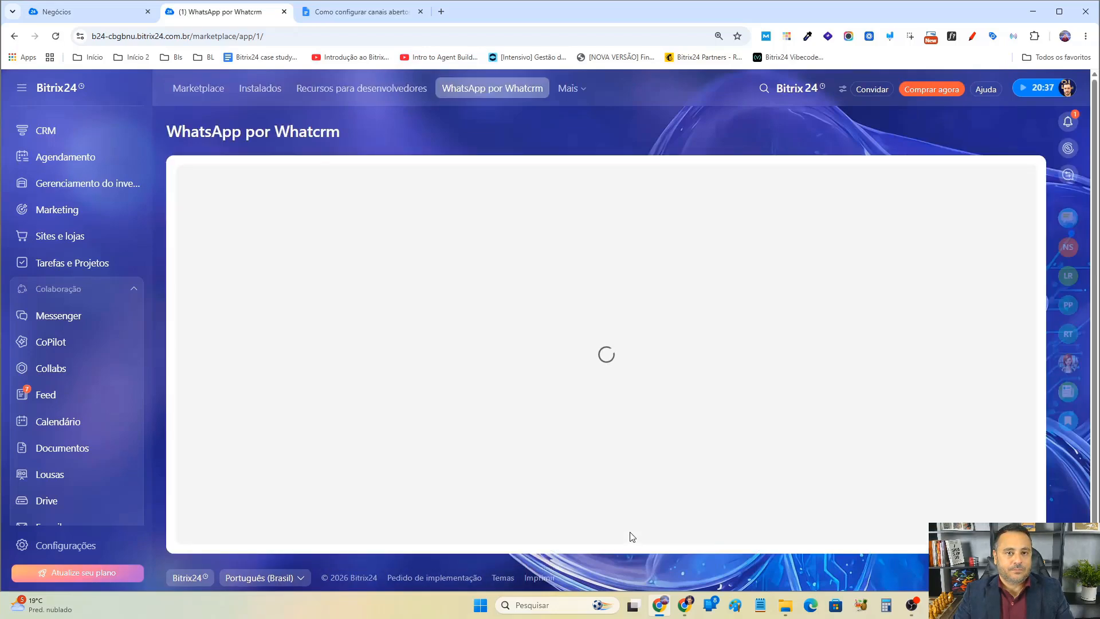
Reopen the connection's edit dialog to check the saved options, then close it.
scroll(629, 536, down, 2)
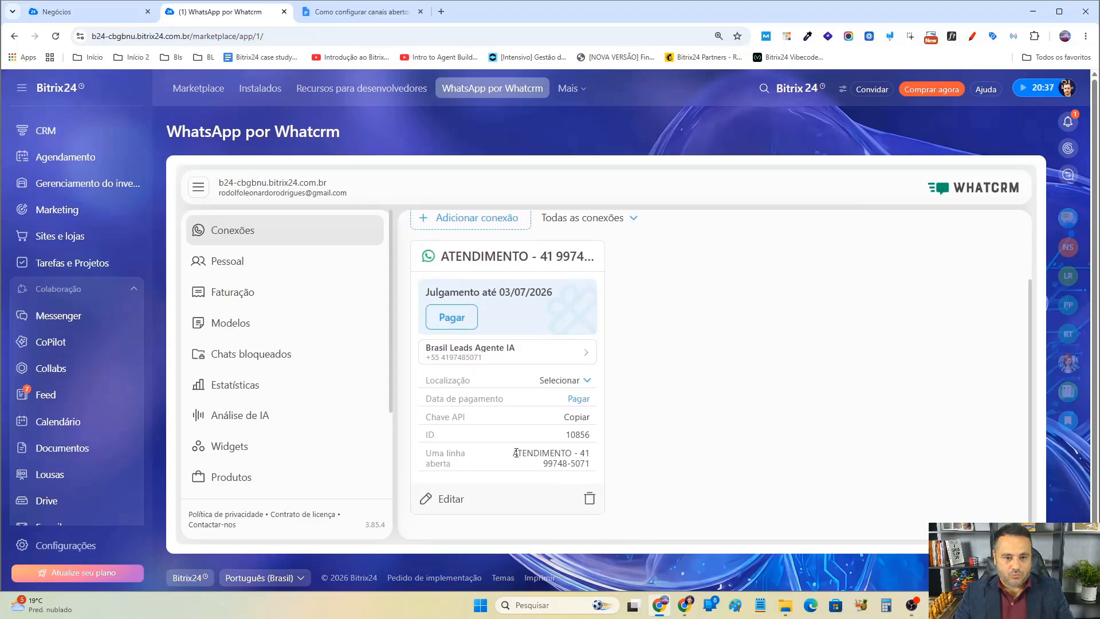
click(459, 498)
scroll(700, 433, down, 2)
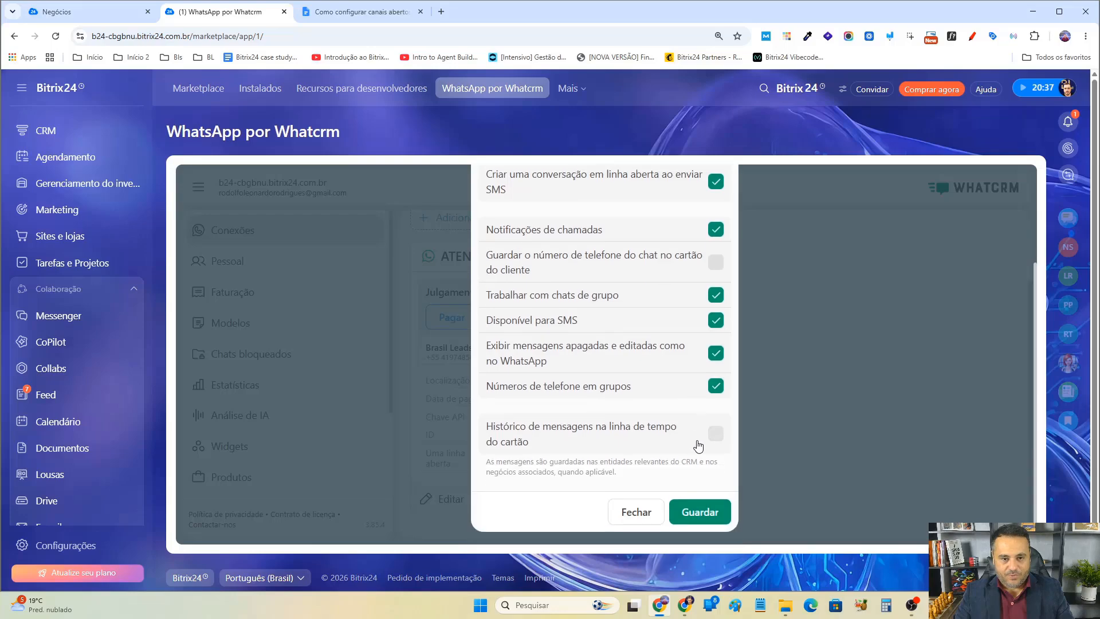
scroll(699, 429, up, 3)
click(726, 190)
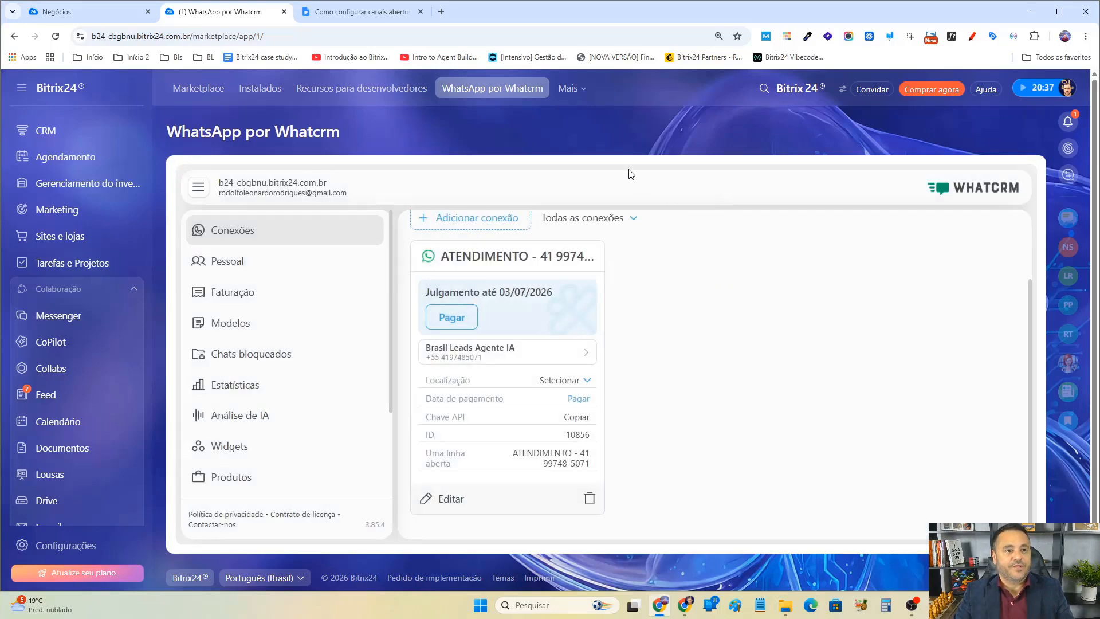
In Deals, create a new deal named with the test contact's name followed by ' - BRASIL LEADS'.
click(109, 11)
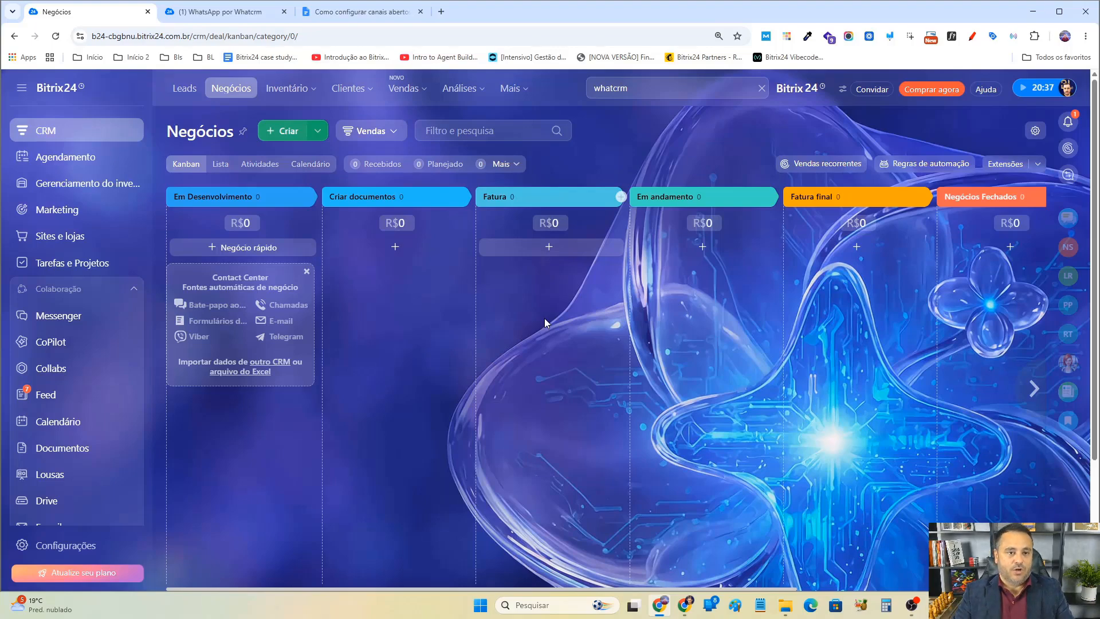
click(286, 133)
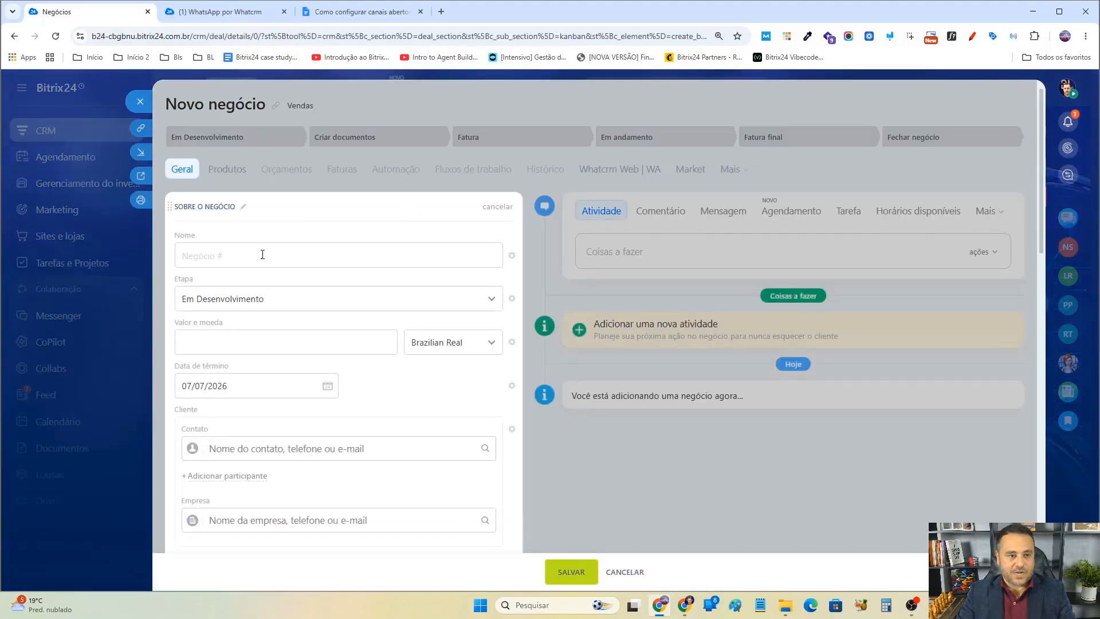
click(248, 260)
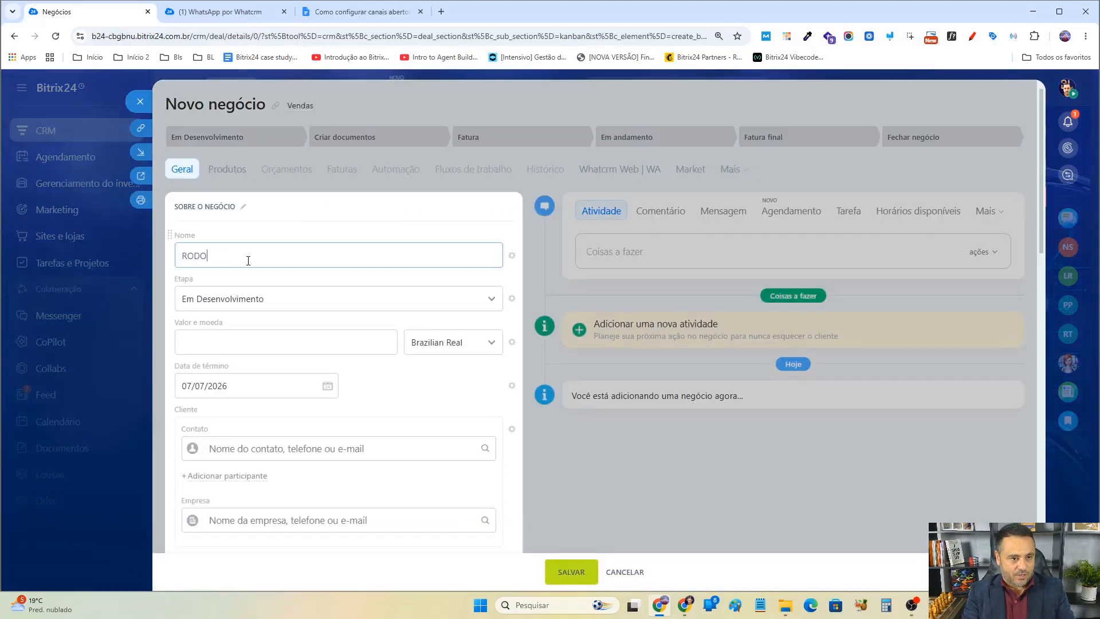
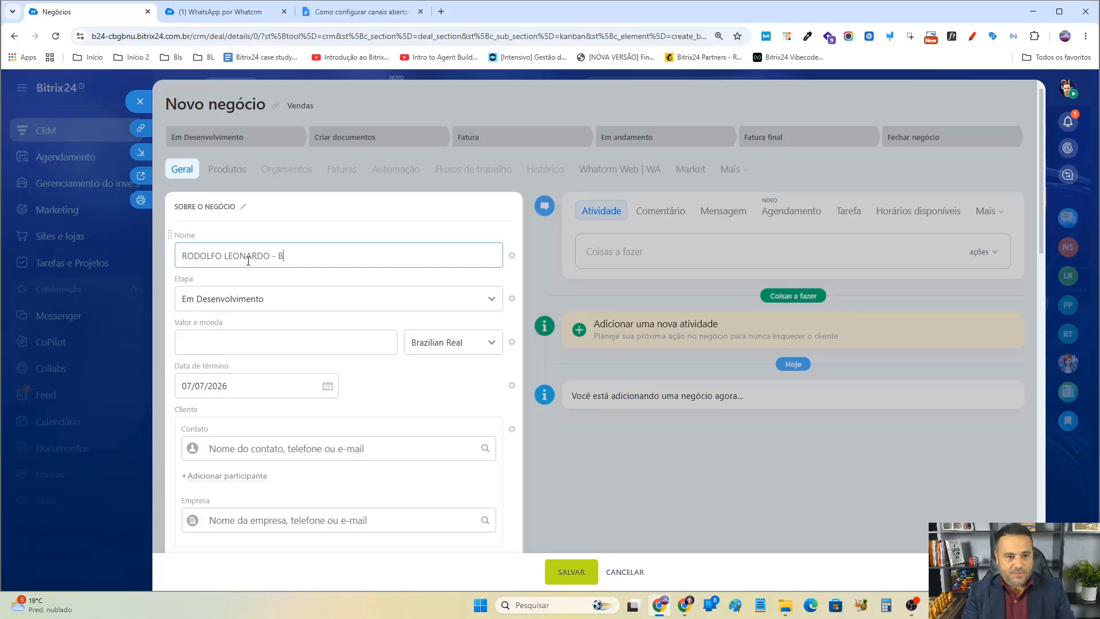
text(RASIL LEADS)
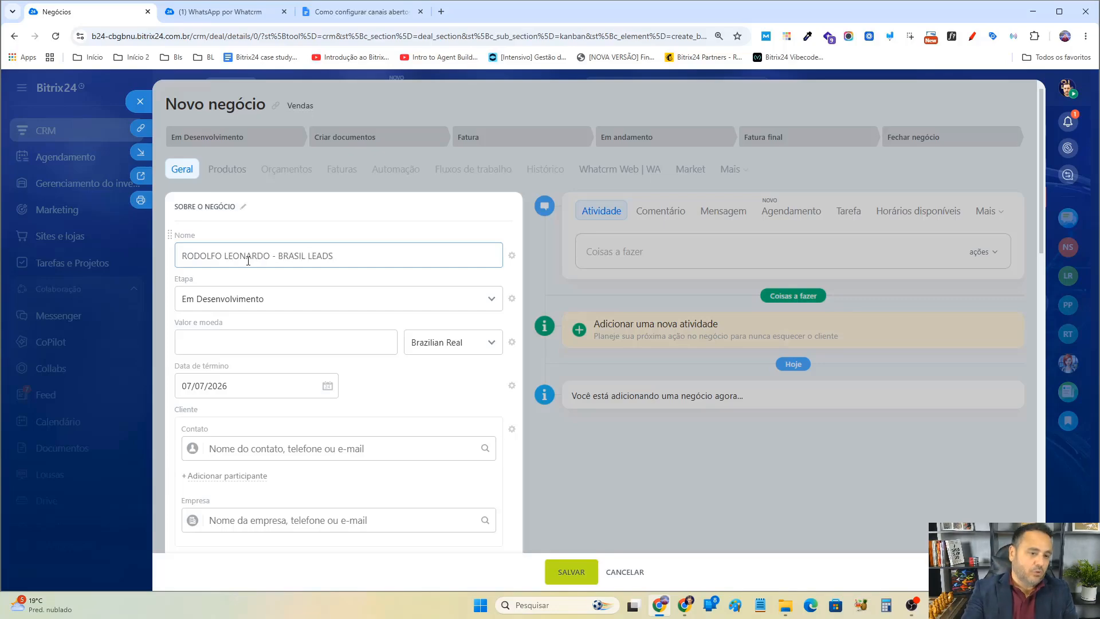
double_click(260, 256)
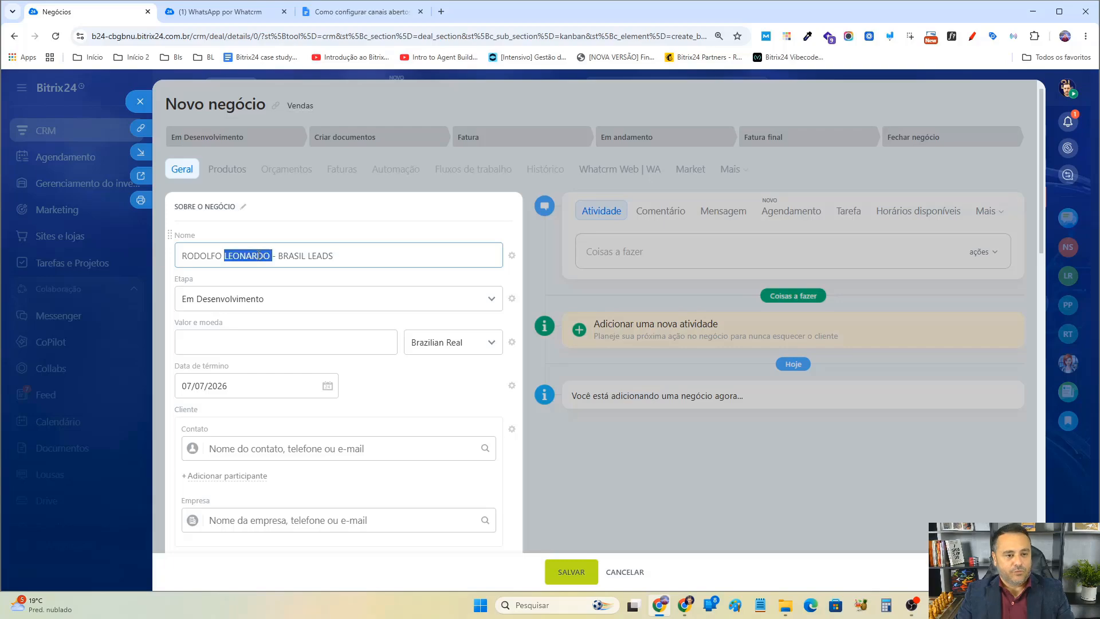
text(TESTE)
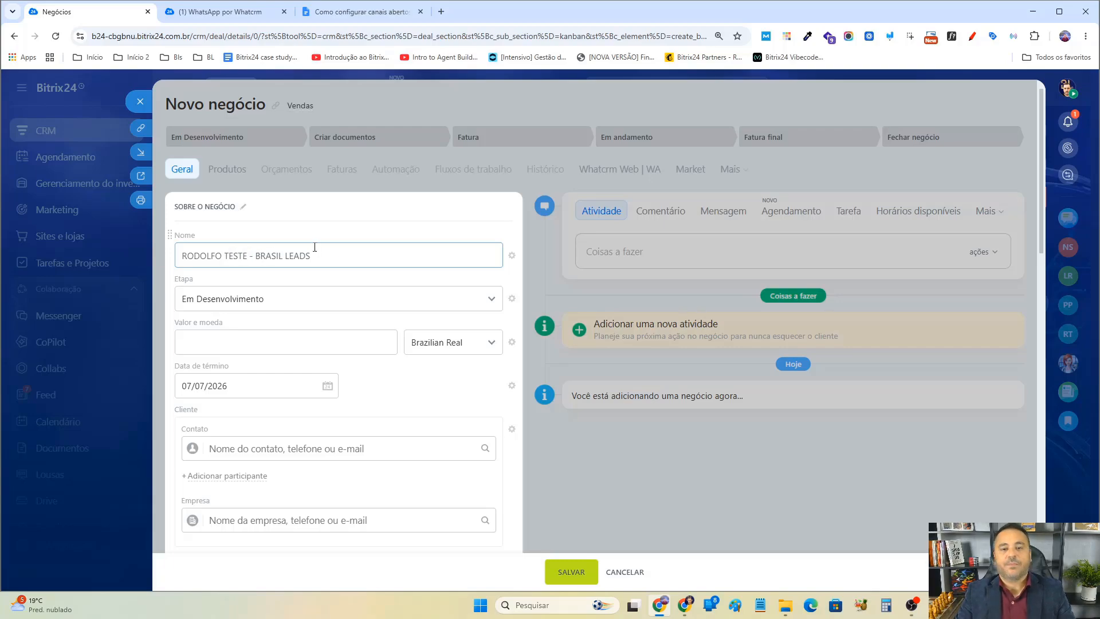
Create a new contact for the deal with the test contact's name and fill in its phone number.
click(252, 449)
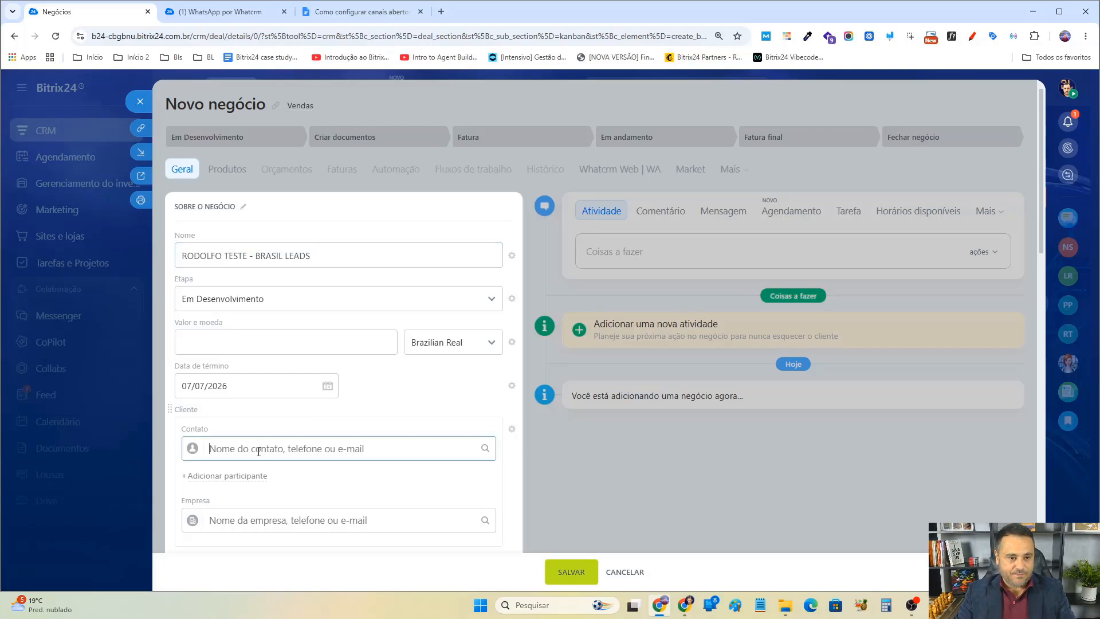
text(Rodolfo Teste)
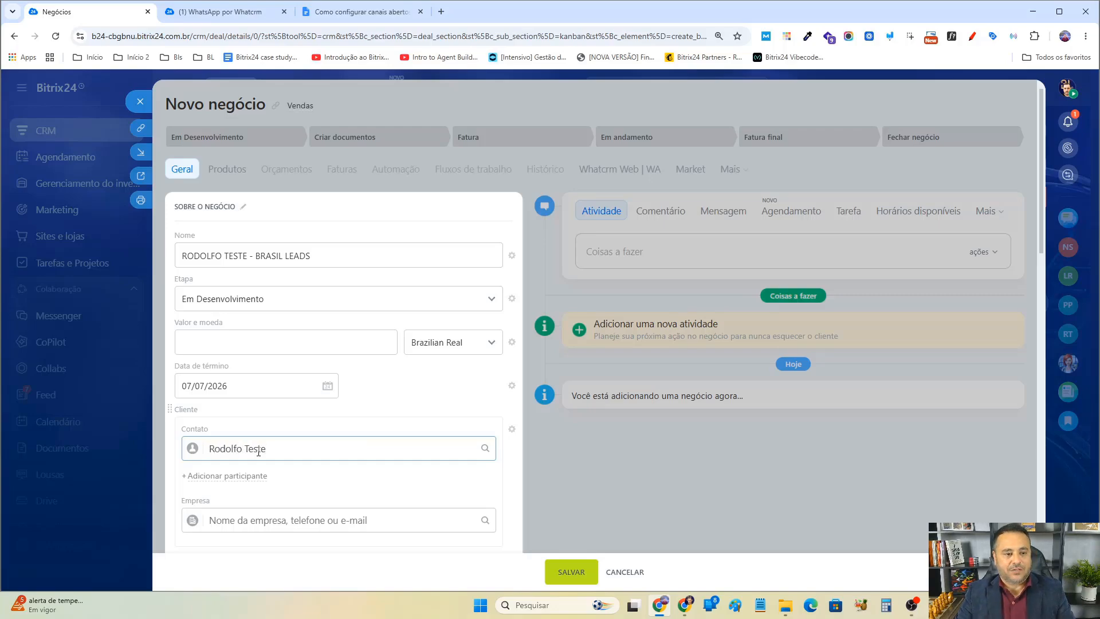
scroll(350, 423, down, 1)
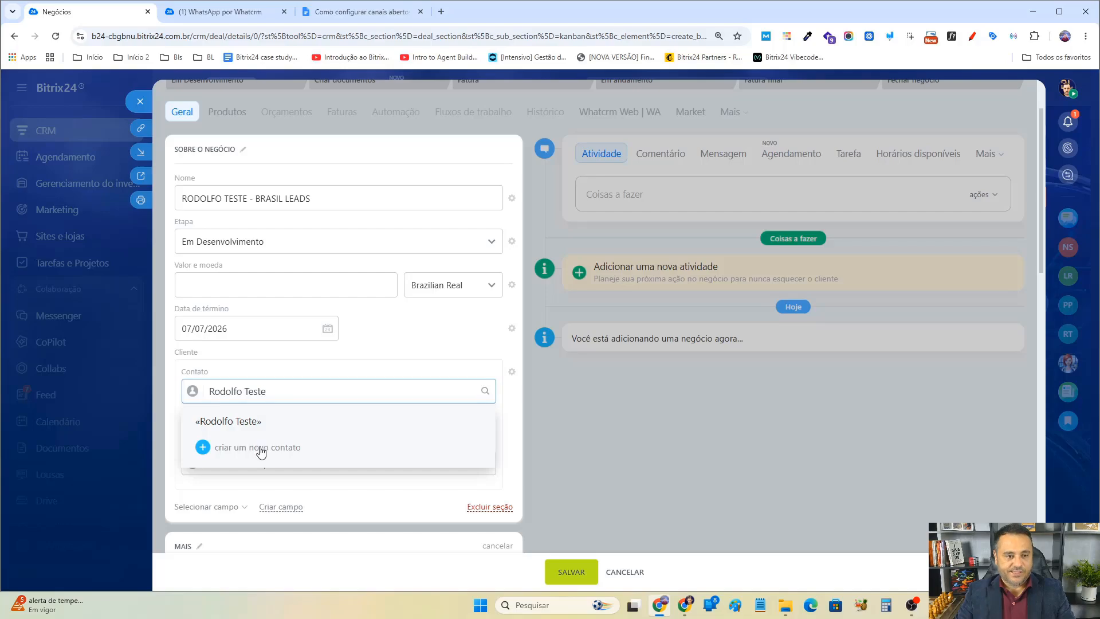
click(262, 448)
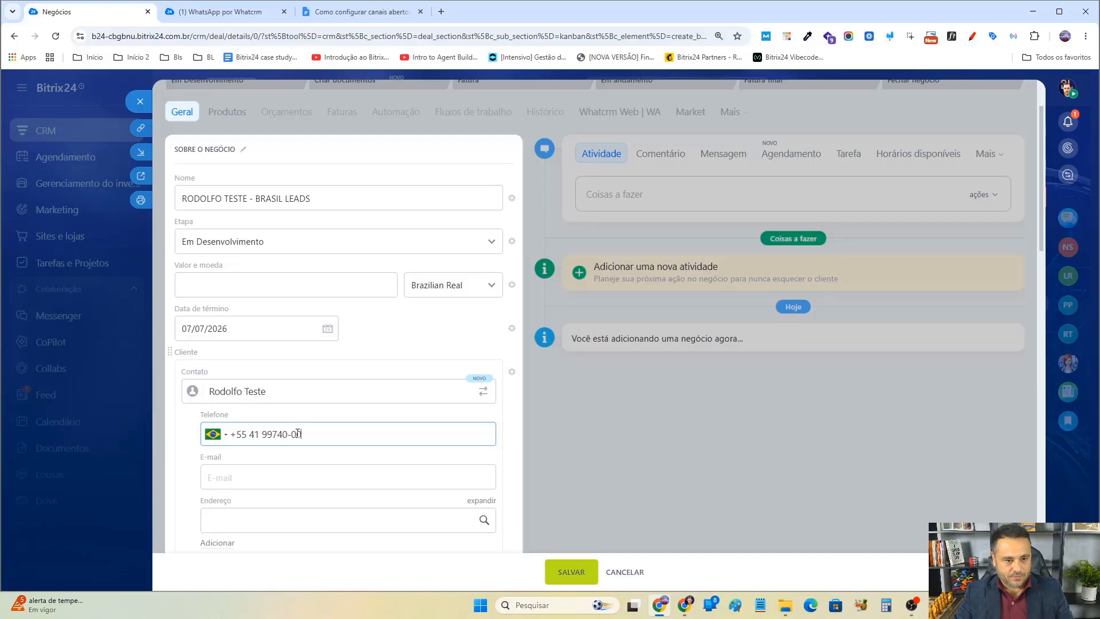
text(14)
scroll(402, 468, down, 2)
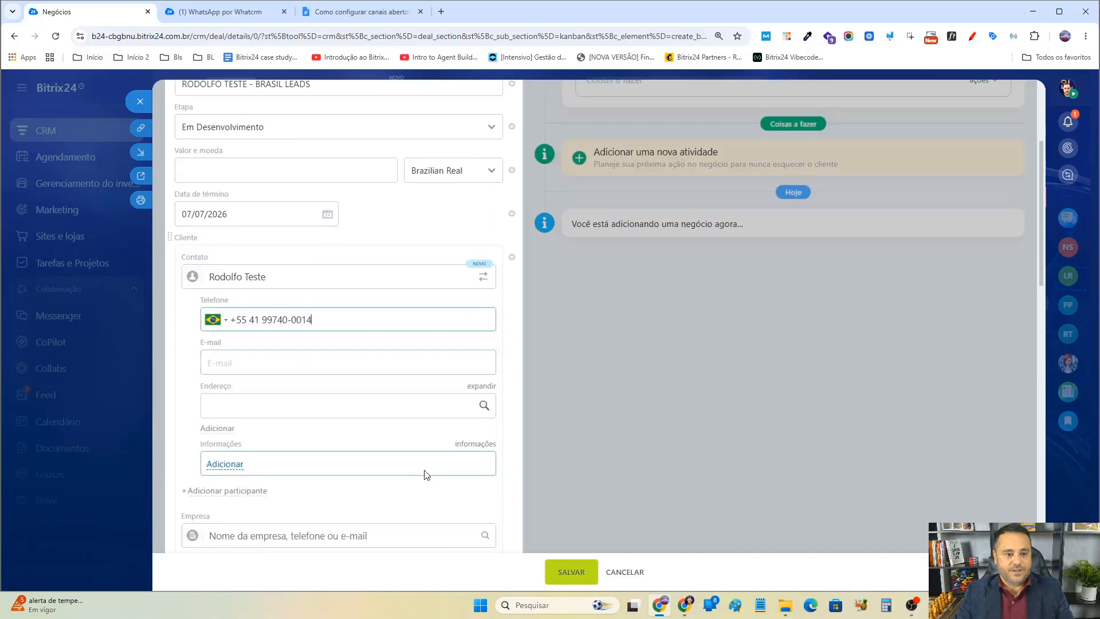
Save the new deal, then start a message to the test contact's number through WhatsApp por Whatcrm.
click(579, 575)
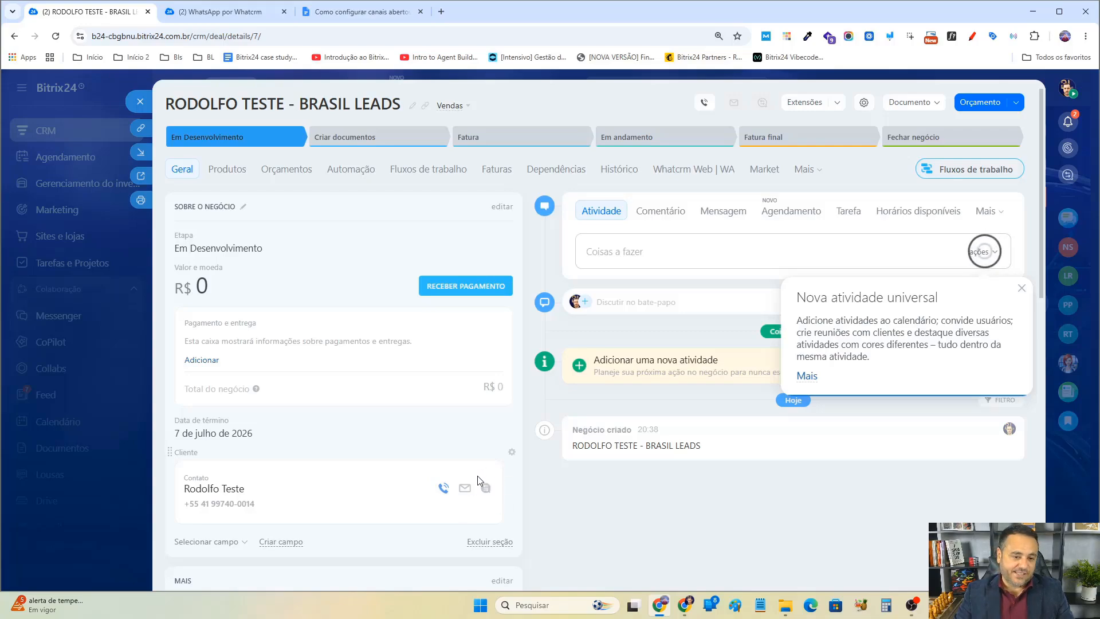
click(1021, 288)
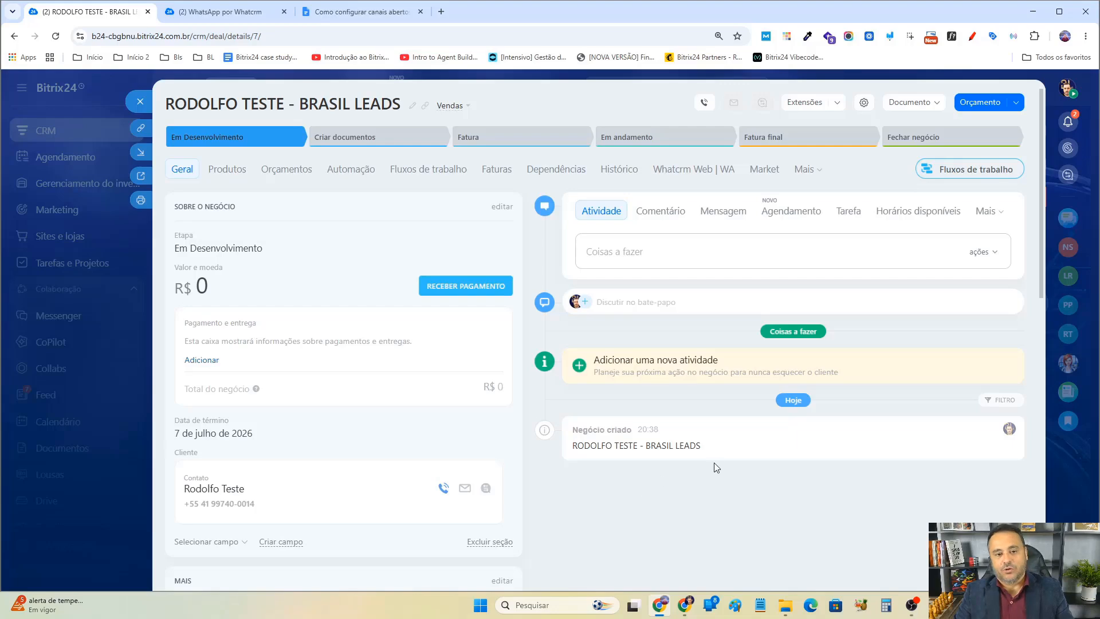
click(716, 214)
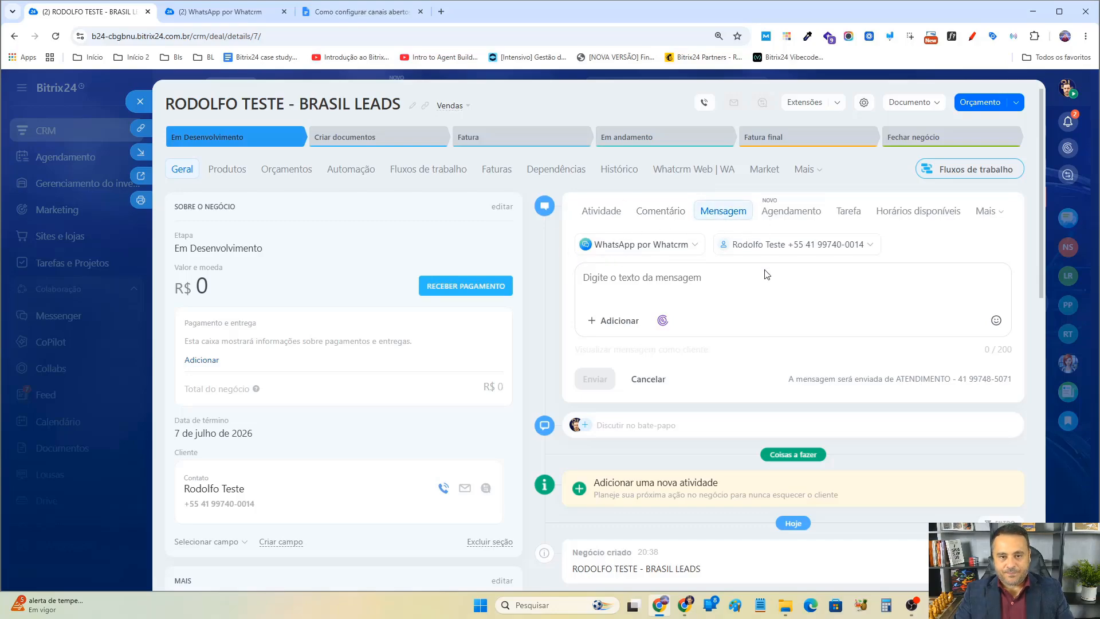
click(811, 250)
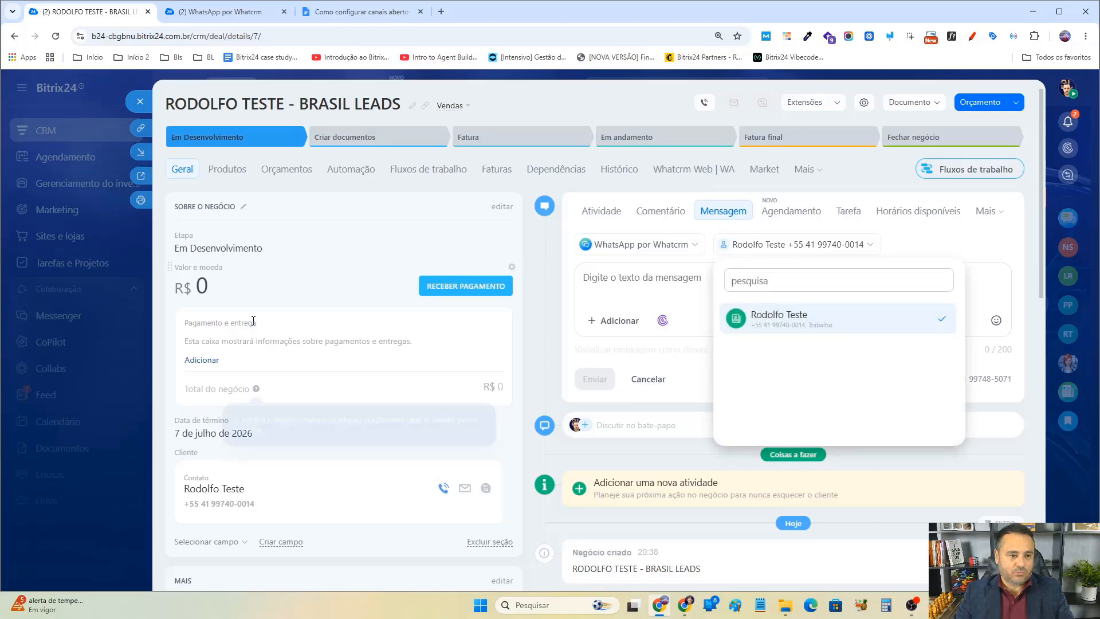
scroll(238, 343, down, 2)
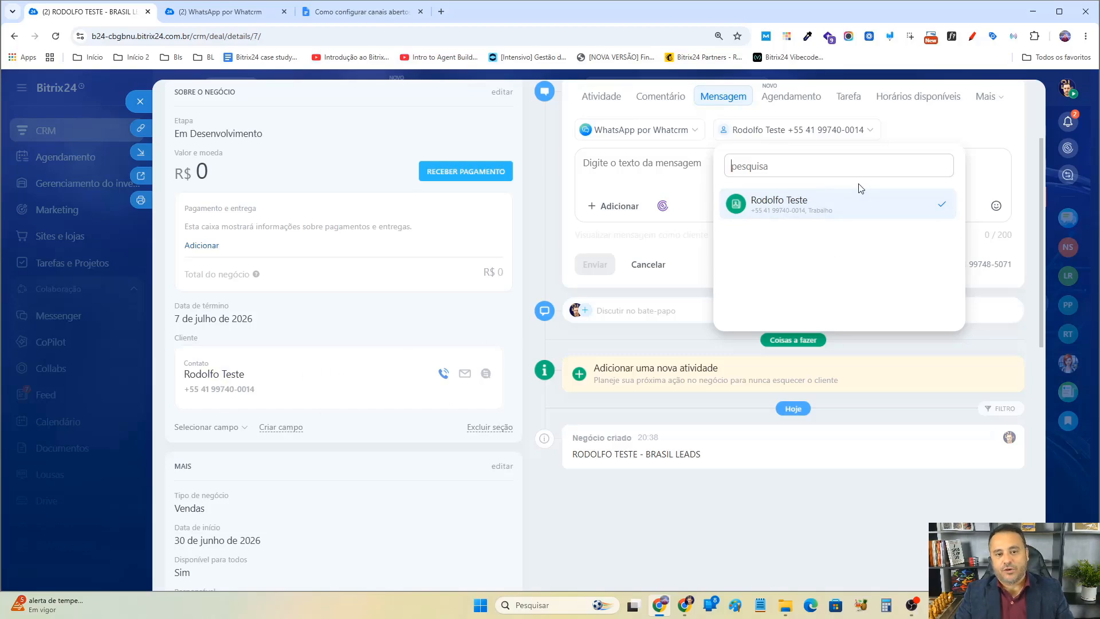
click(803, 209)
click(803, 210)
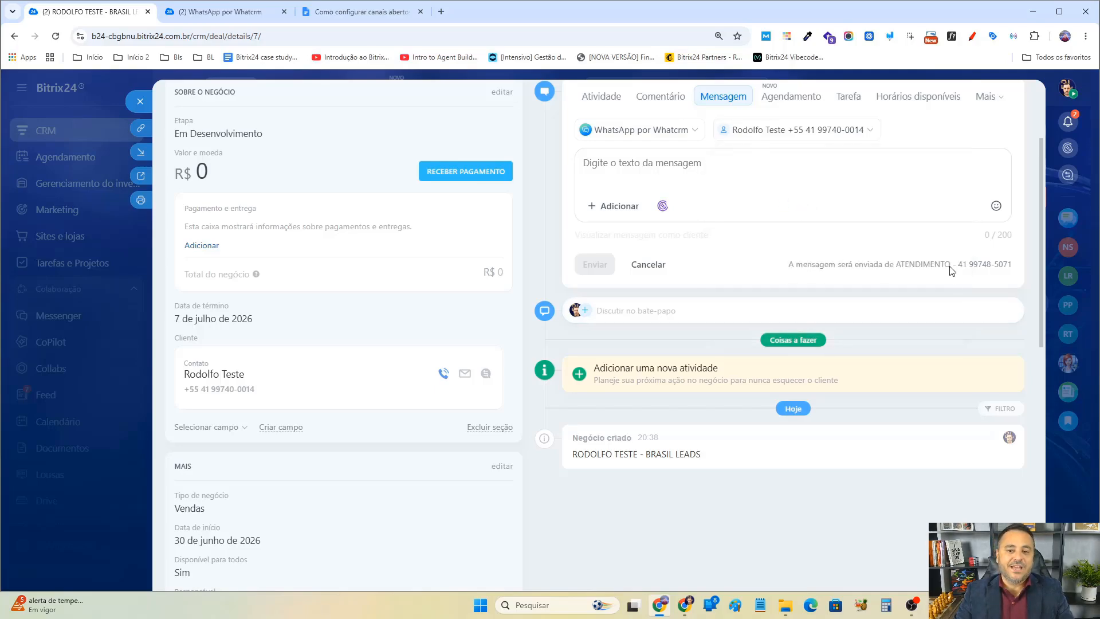
Compare the Whatcrm connection's open line with the channel the deal message will be sent from.
click(281, 7)
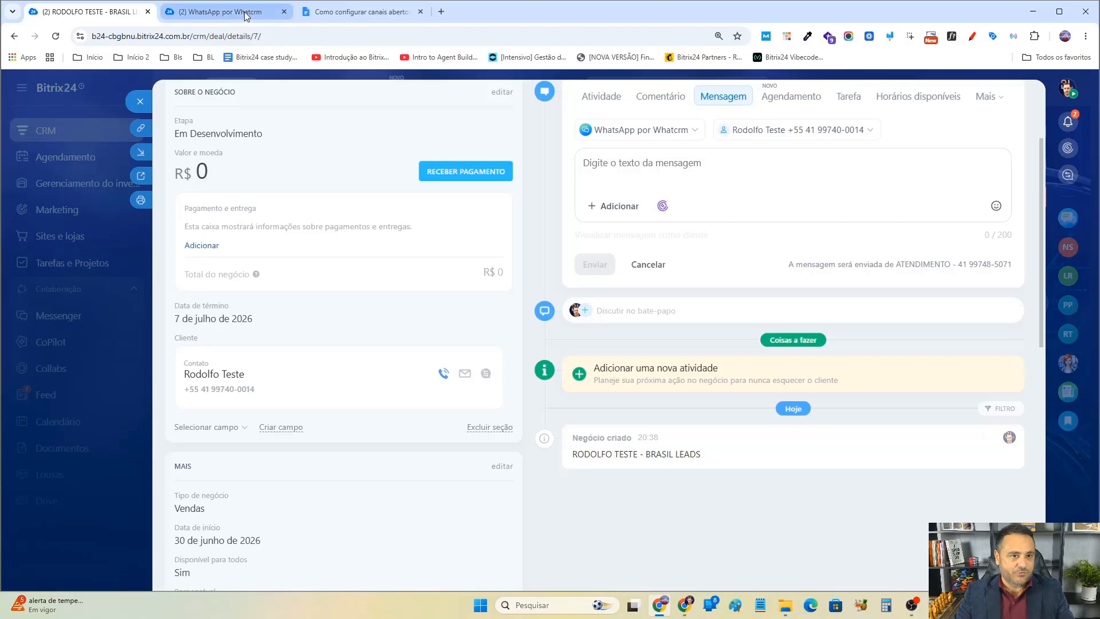
click(125, 12)
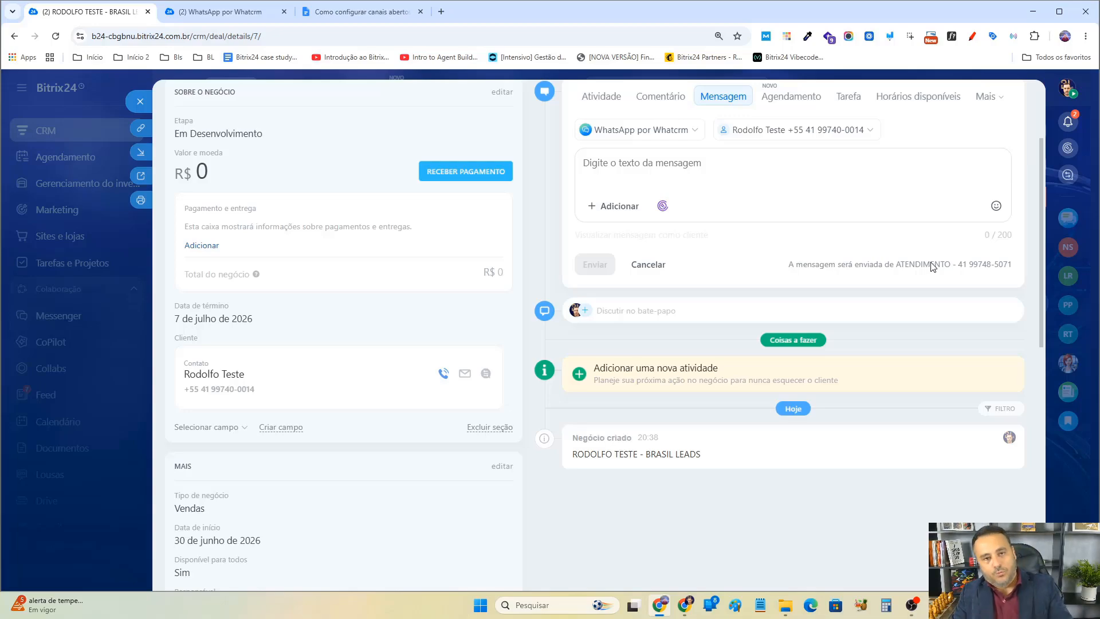
click(221, 11)
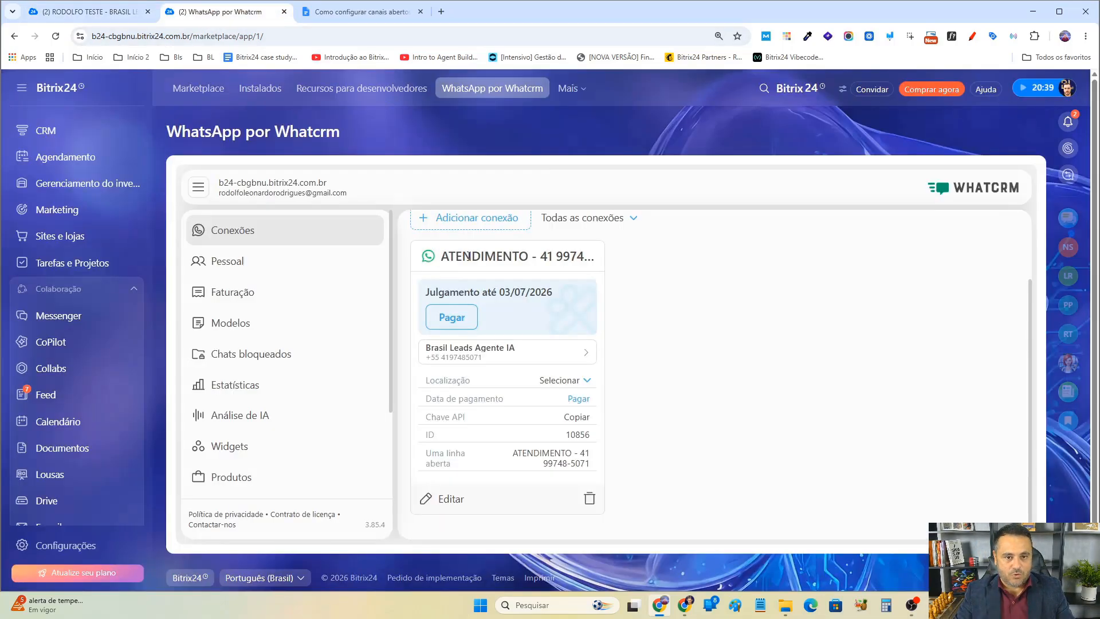
click(119, 5)
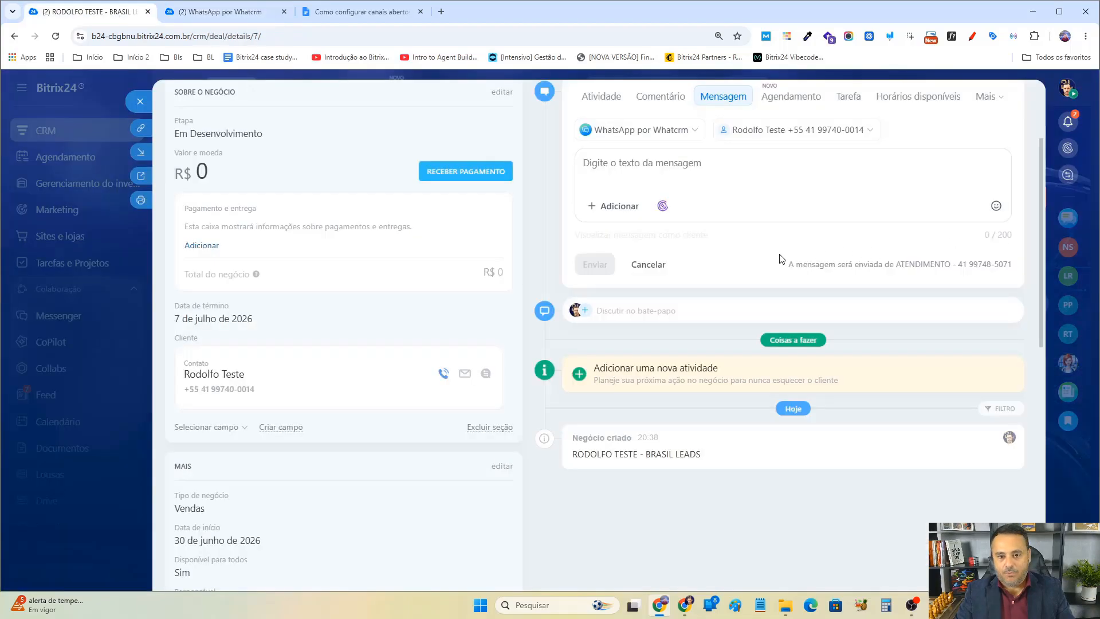
scroll(1013, 286, up, 2)
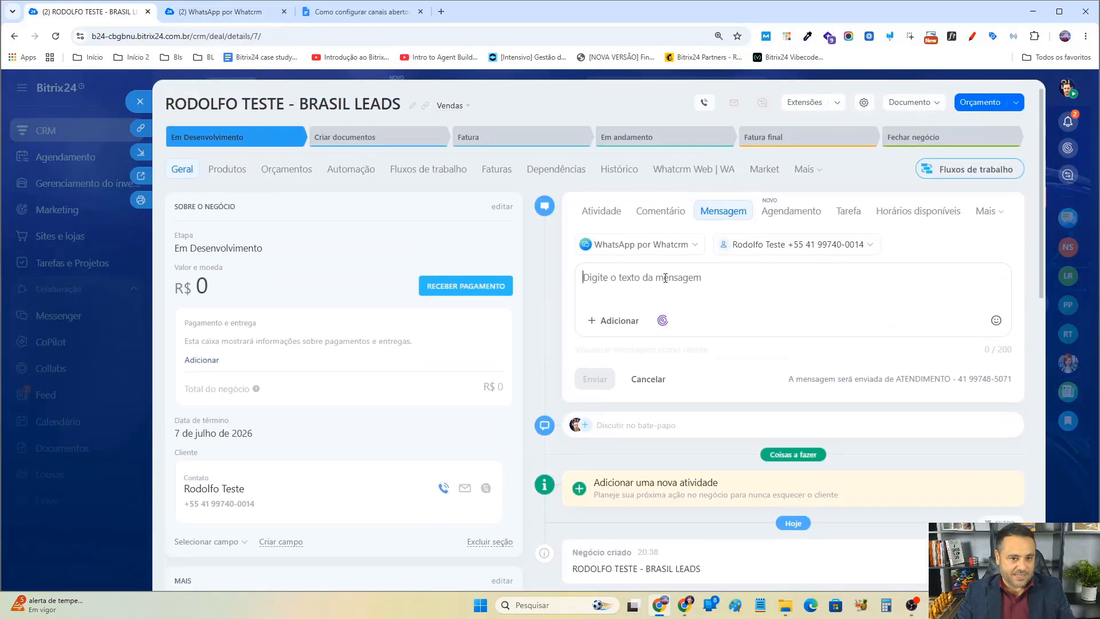
Write and send a greeting message to the test contact on behalf of Brasil Leads, introducing the sender.
text(Olá Rodolfo Teste da Br)
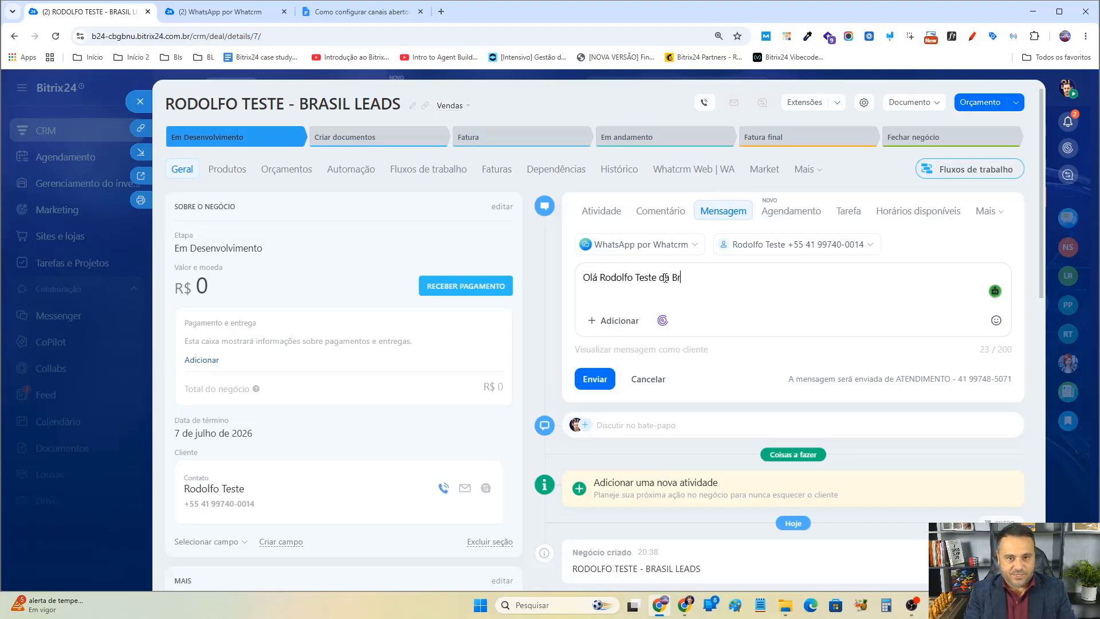
text(asil Leads)
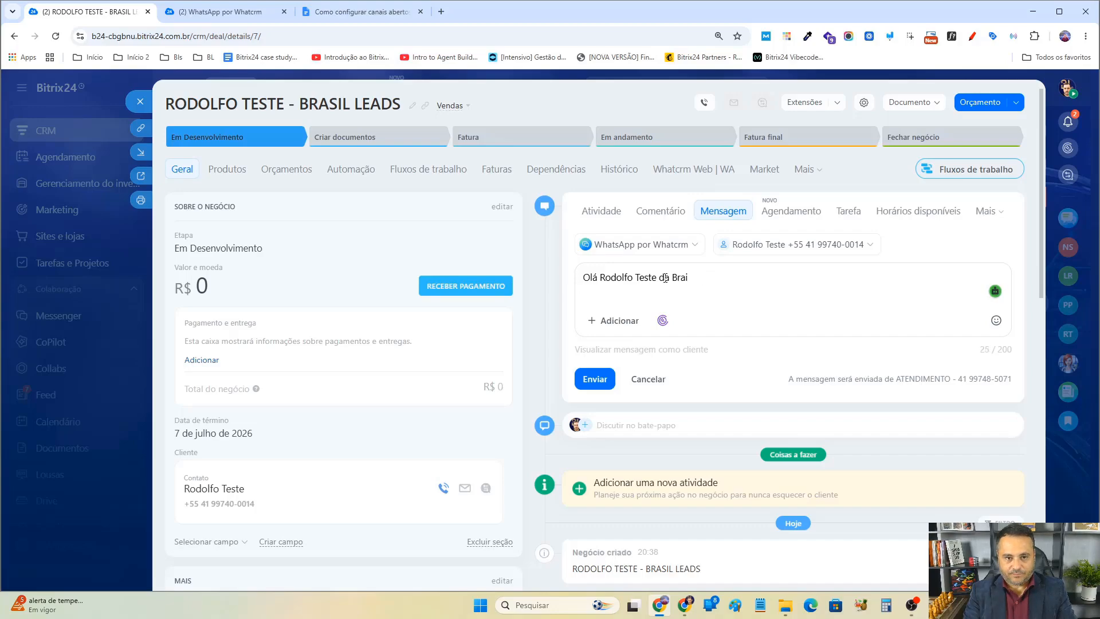
text(, aqui)
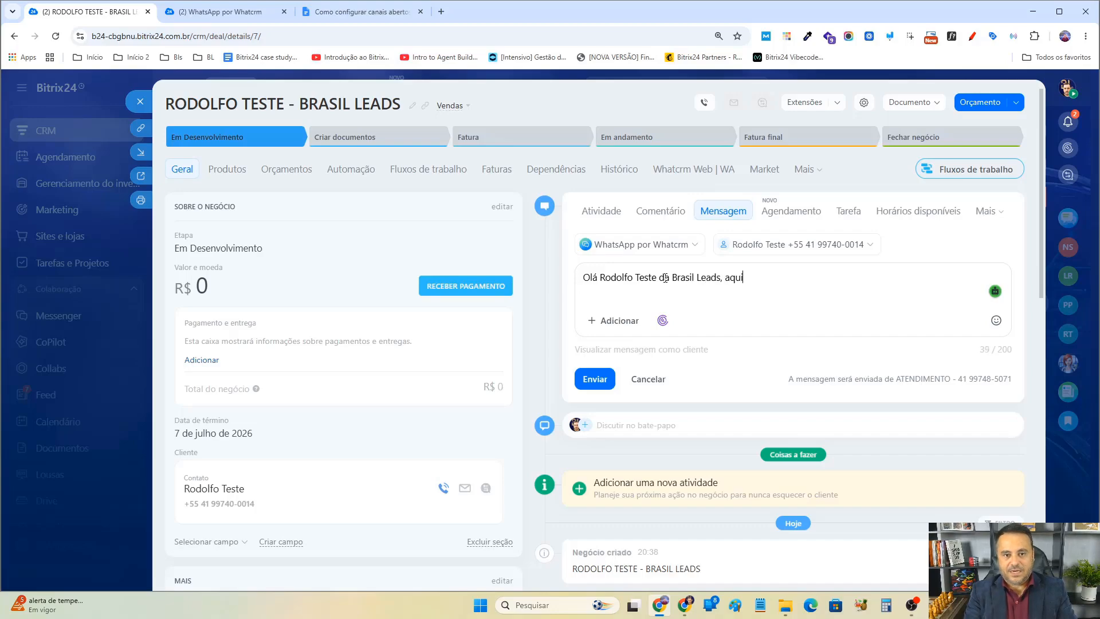
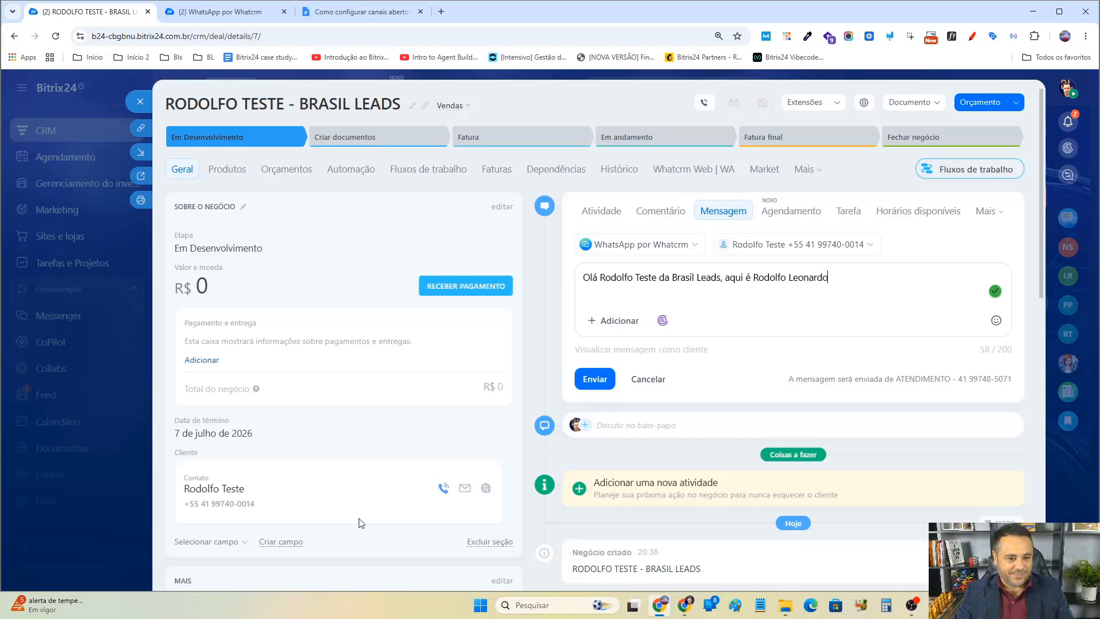
scroll(316, 457, down, 6)
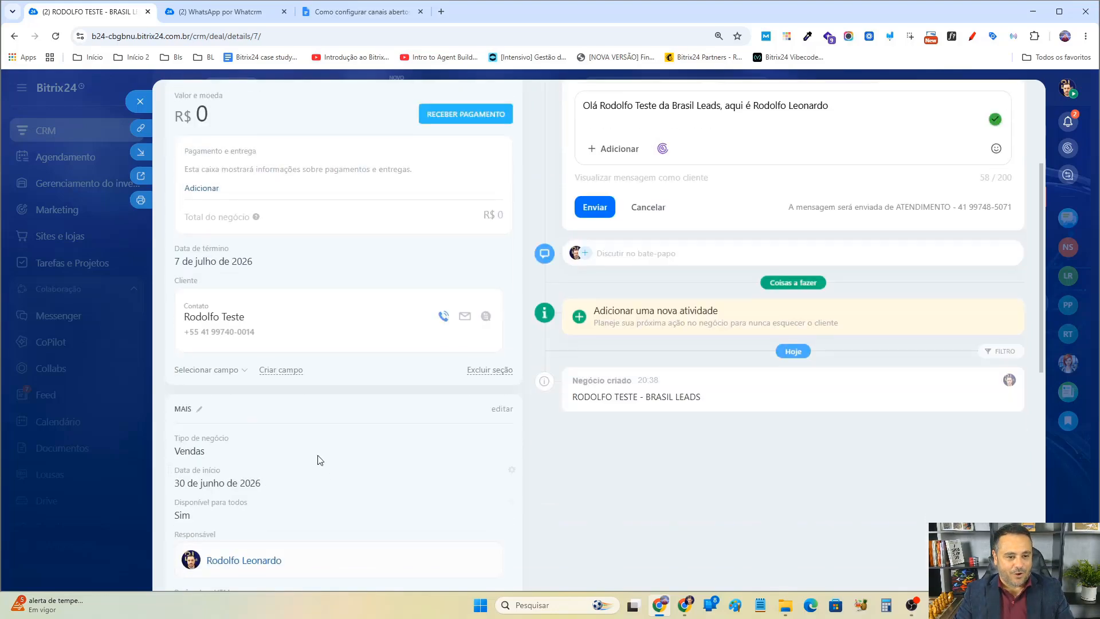
scroll(695, 284, up, 6)
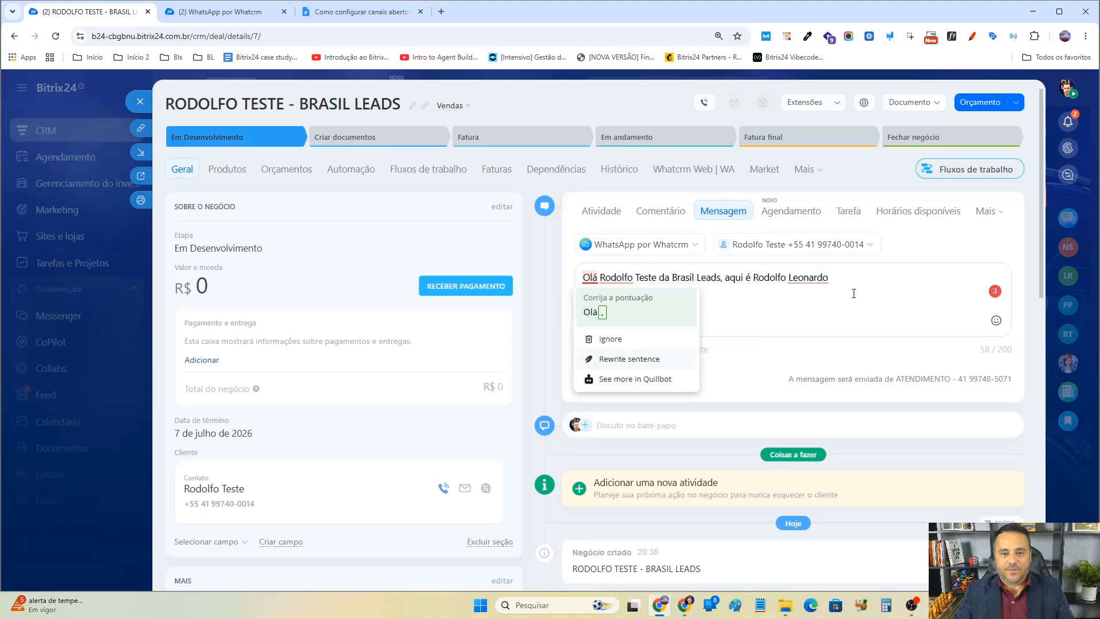
mouse_move(786, 285)
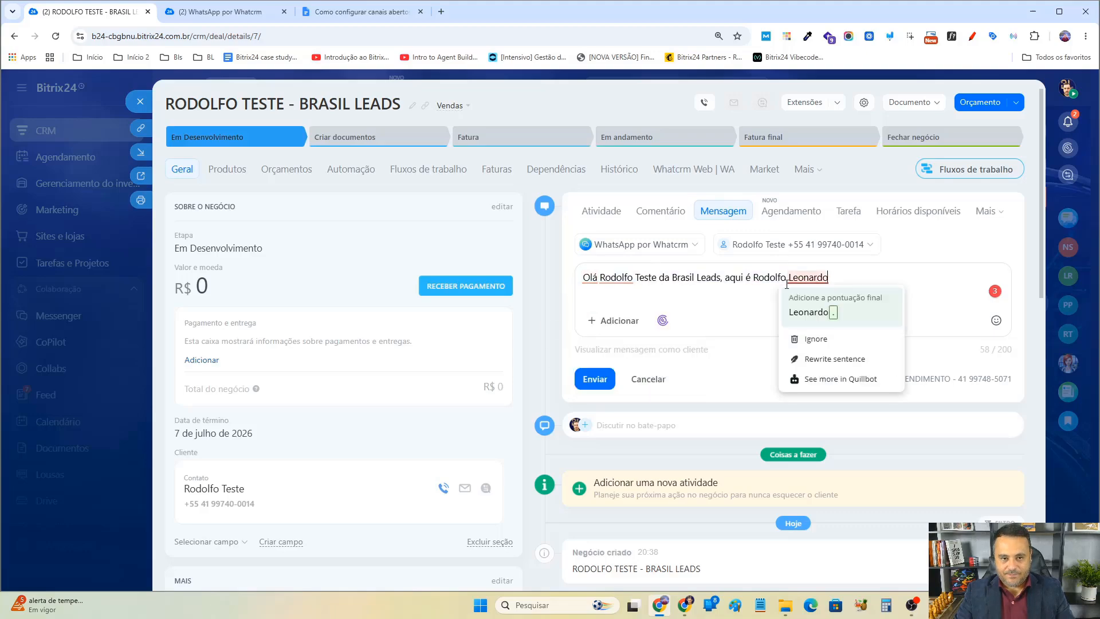
click(588, 381)
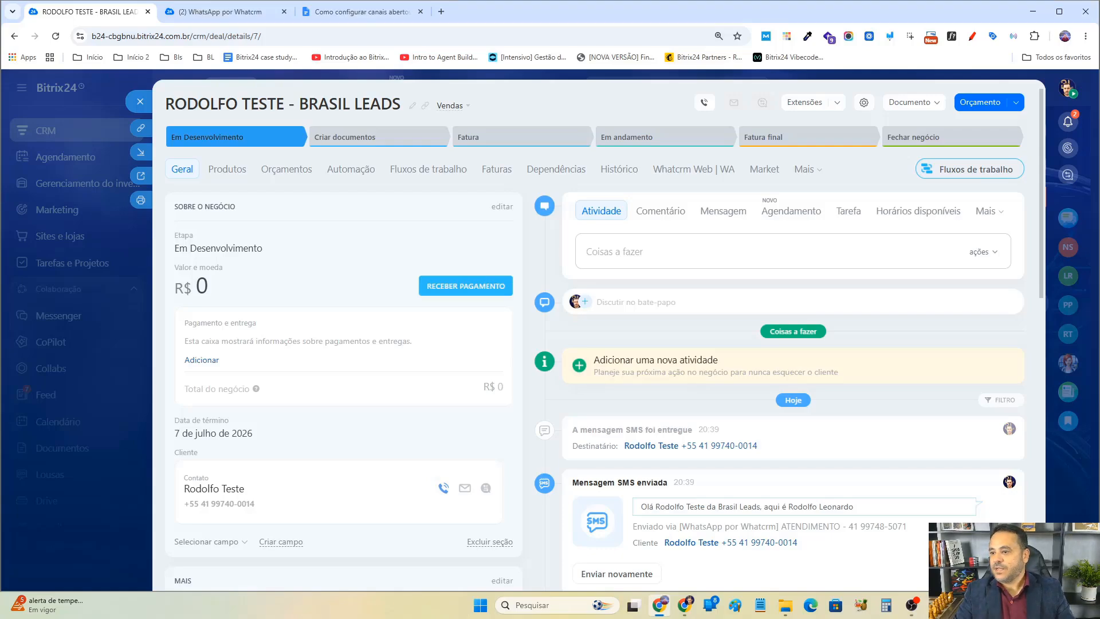
In the test contact's browser window, open WhatsApp Web at web.whatsapp.com in a new tab.
key(alt+Tab)
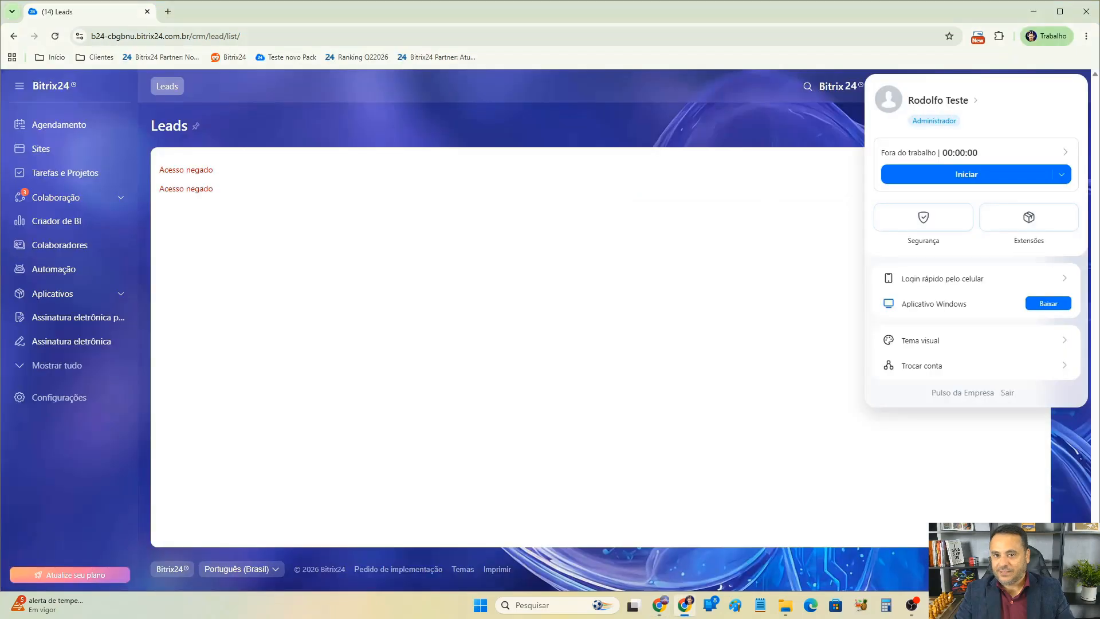
click(168, 11)
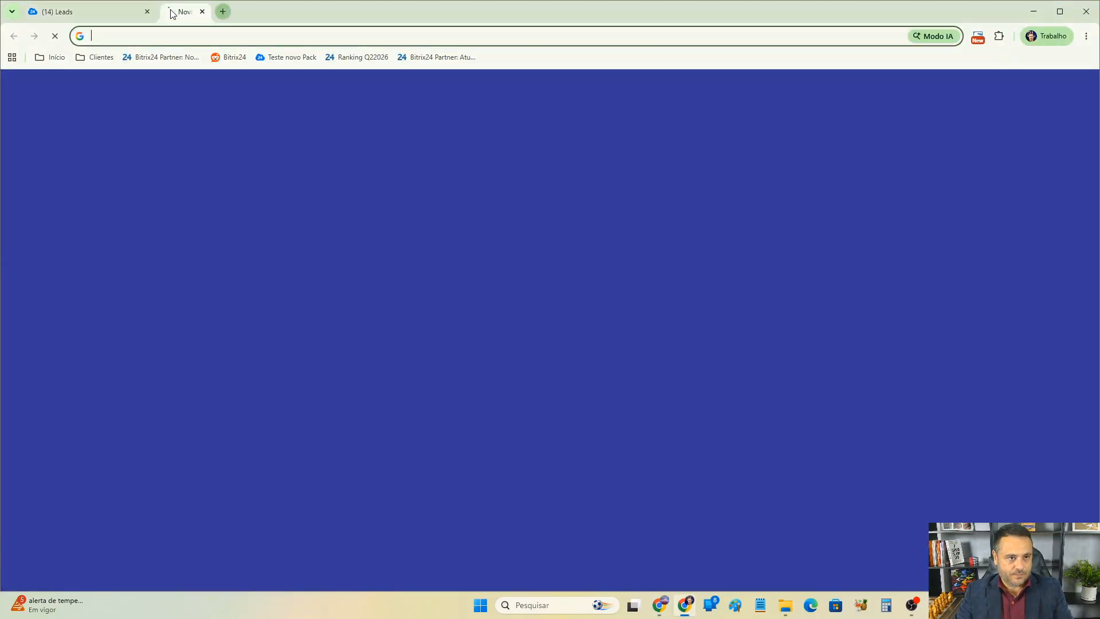
text(we)
key(Return)
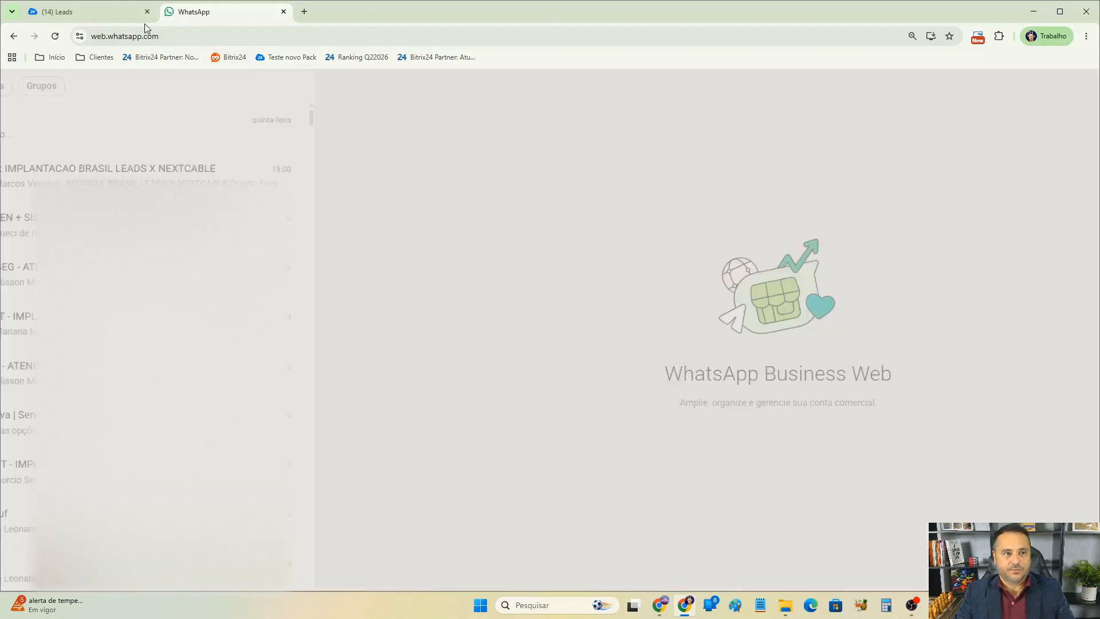
click(123, 14)
click(192, 16)
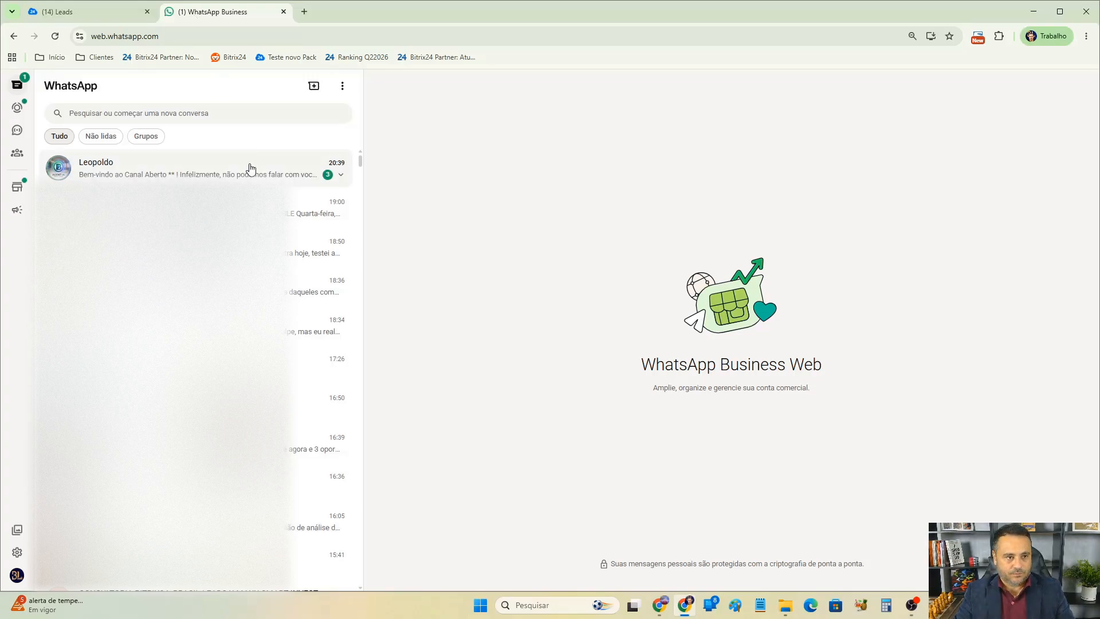
Open the WhatsApp chat that received the test message from the open channel.
click(217, 113)
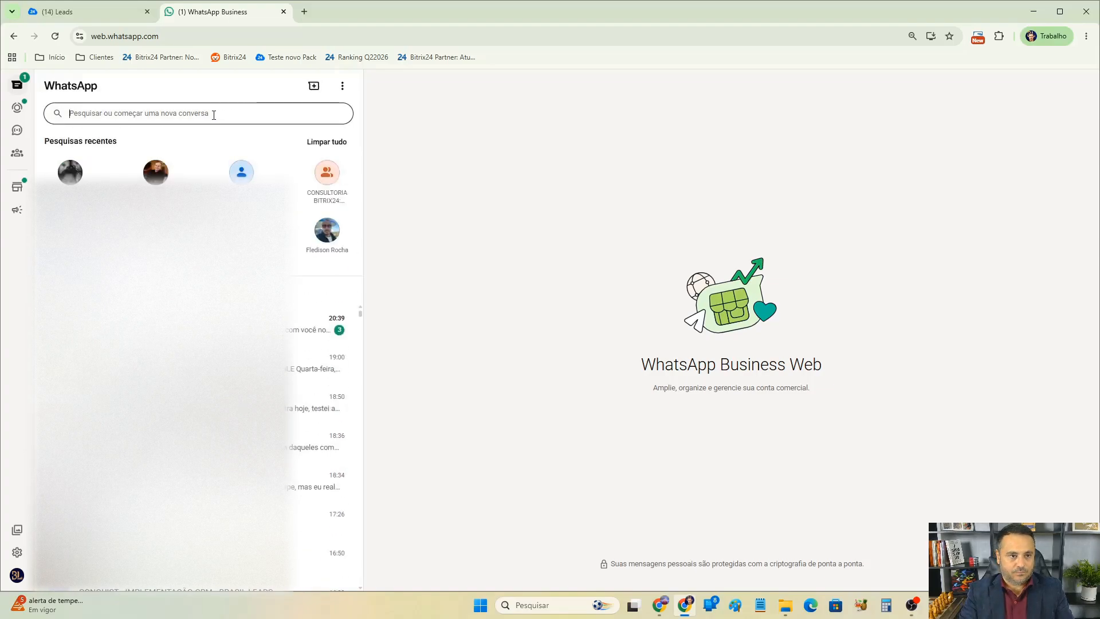
click(590, 143)
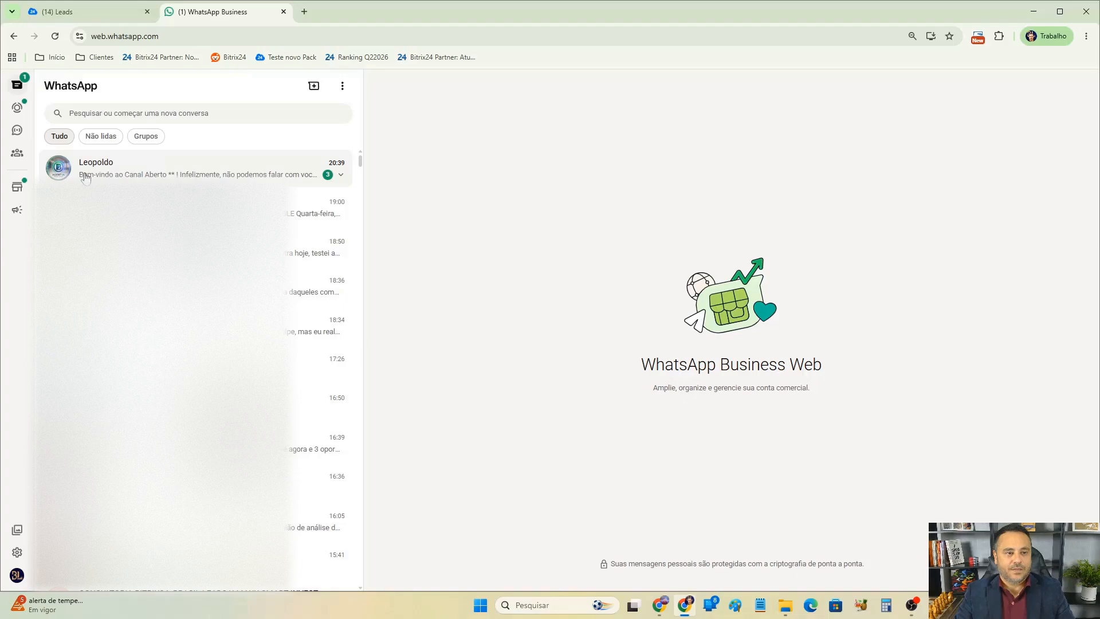
click(166, 176)
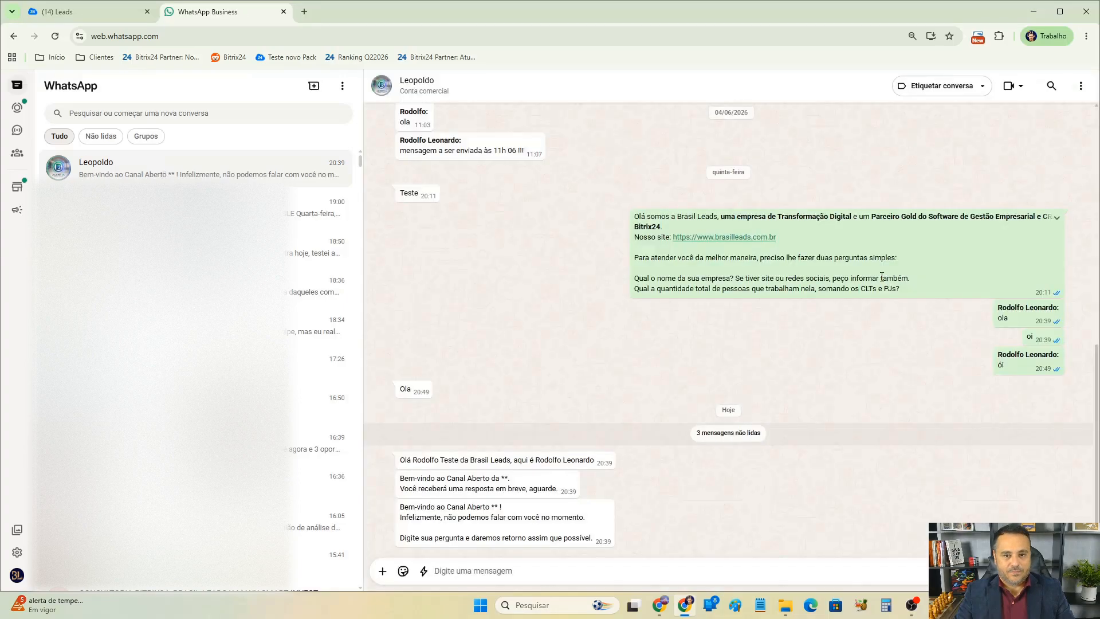
Examine the received test message and the automatic open-channel welcome replies in the chat.
drag(406, 460, 587, 459)
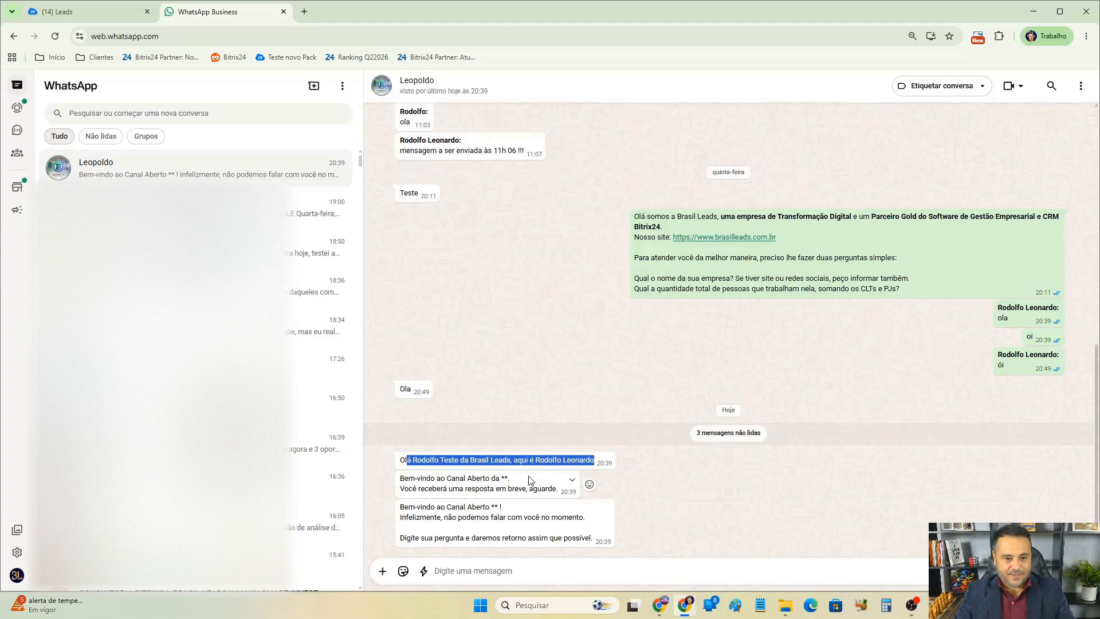
drag(400, 477, 551, 491)
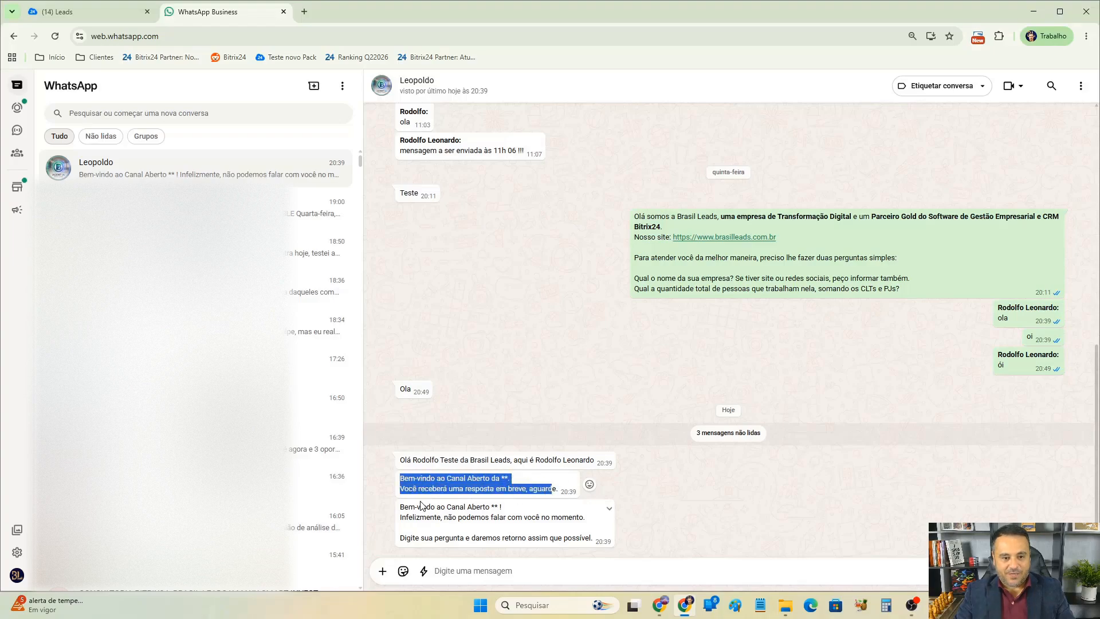
drag(404, 507, 549, 539)
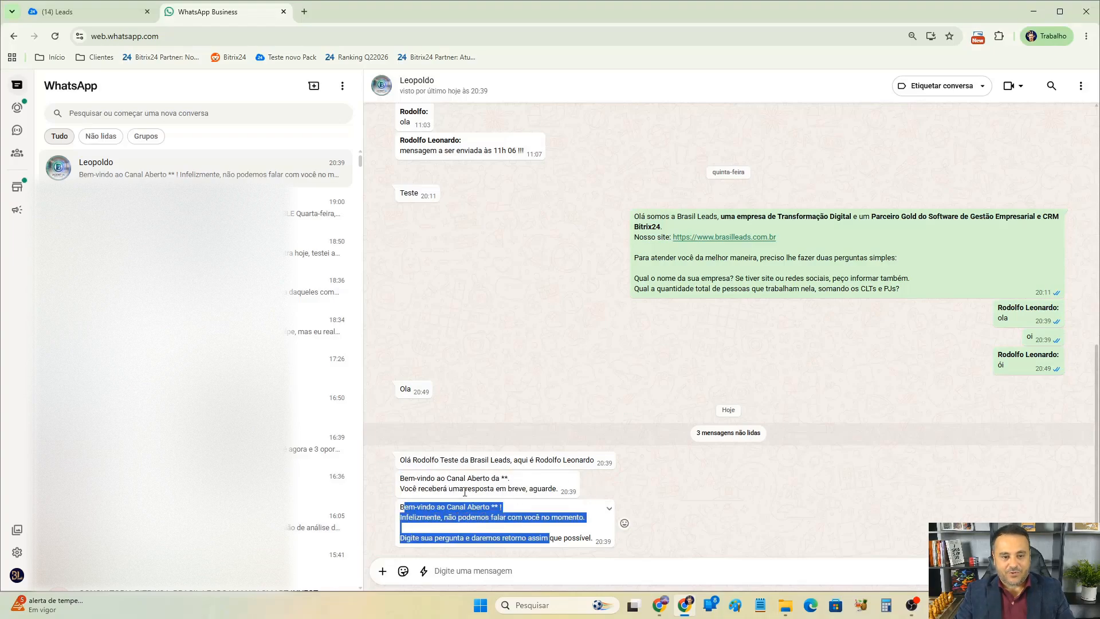
click(428, 480)
drag(425, 492, 581, 550)
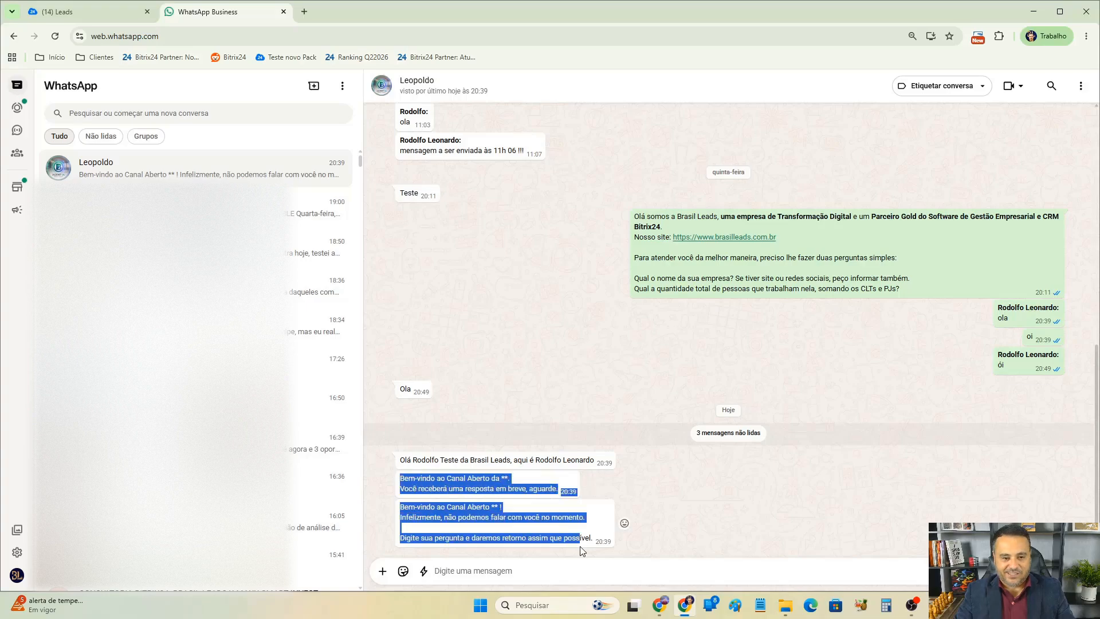
click(105, 16)
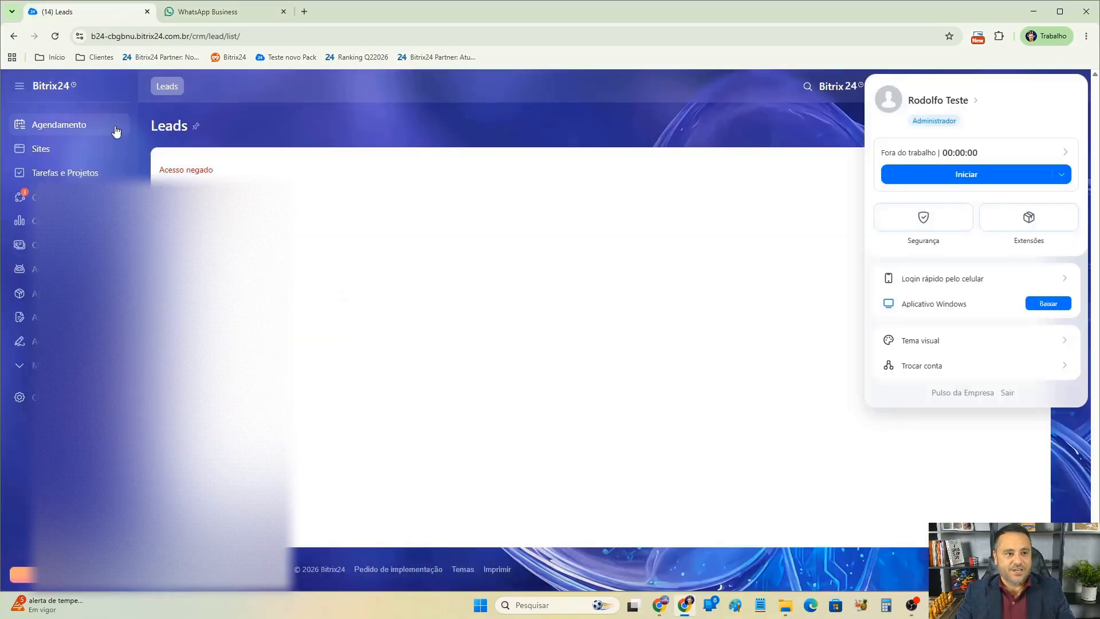
click(229, 12)
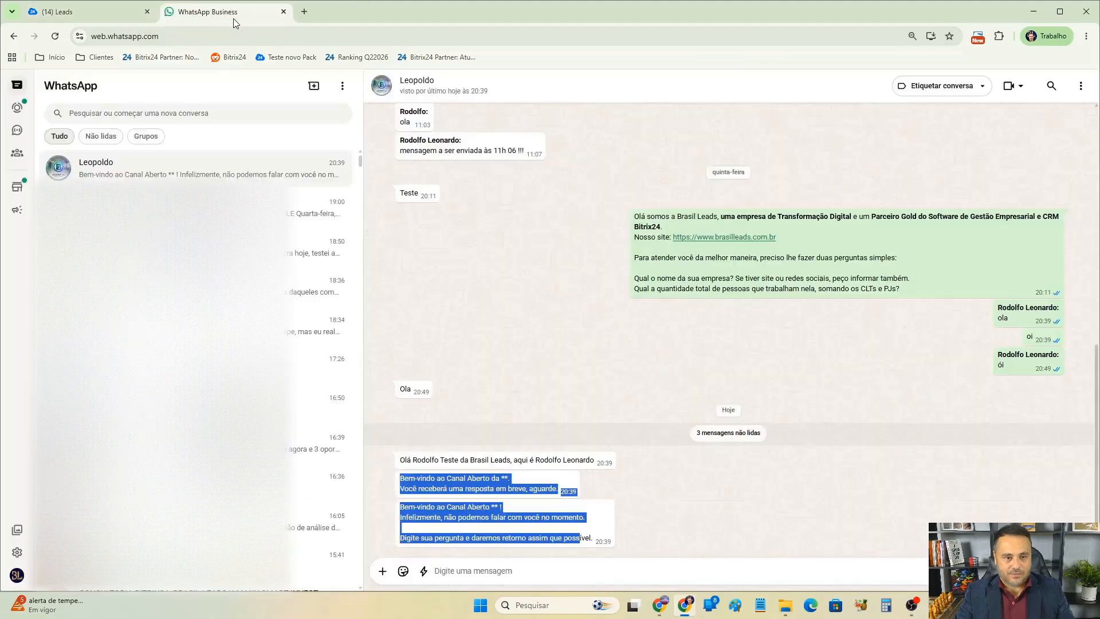
Return to Bitrix24, close the deal, and open the Contact Center.
click(660, 606)
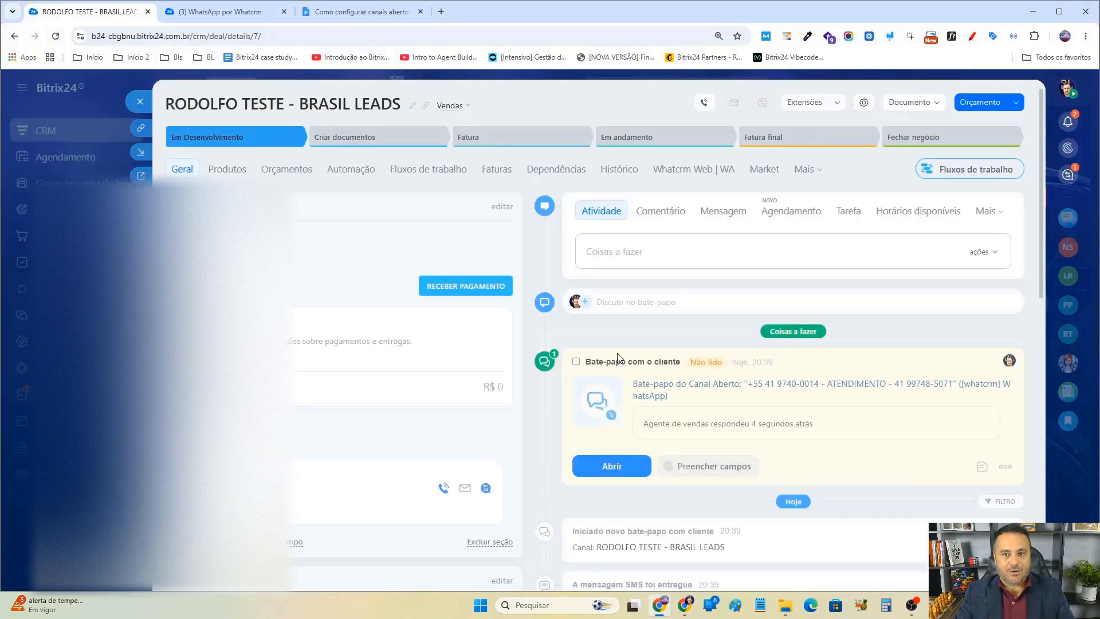
click(139, 102)
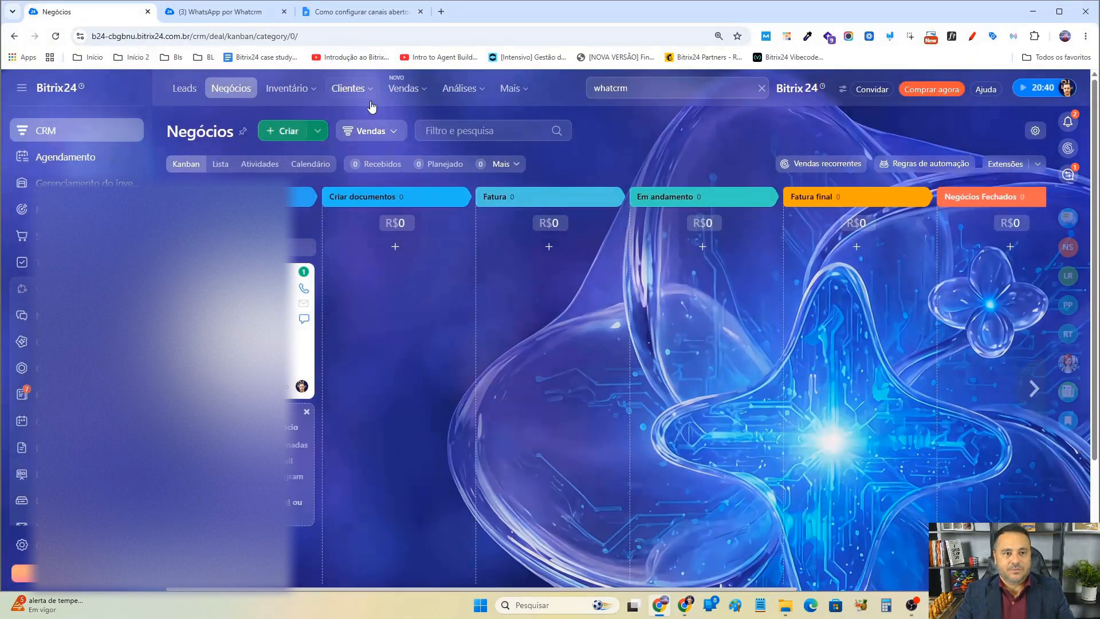
click(348, 88)
click(377, 213)
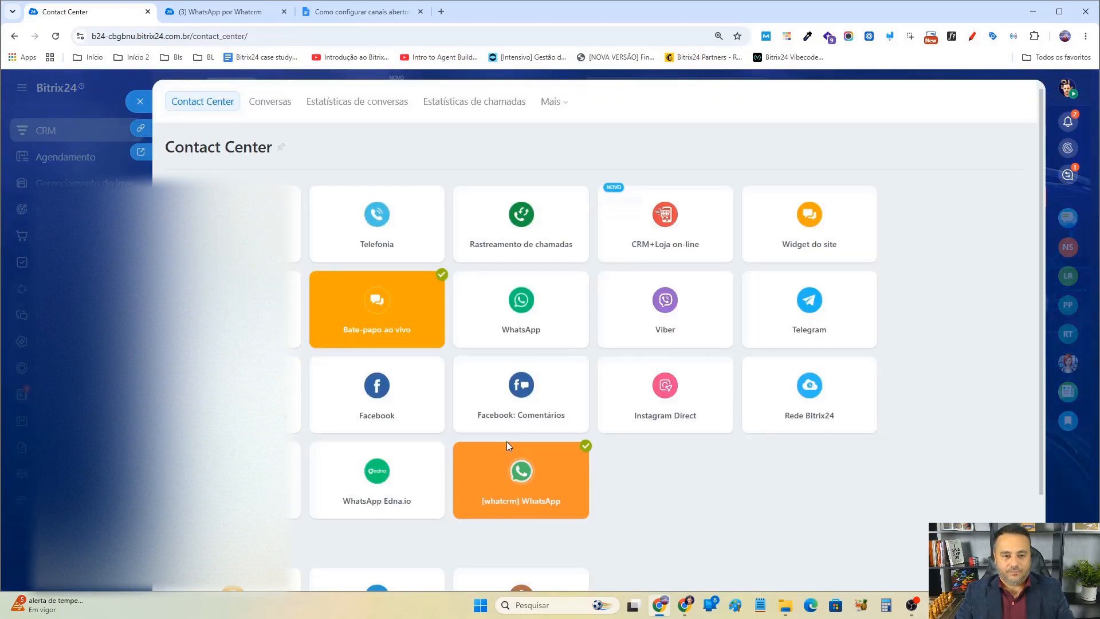
Open the automatic actions settings of the ATENDIMENTO open channel in the [whatcrm] WhatsApp connector and turn off Enviar saudações.
click(519, 490)
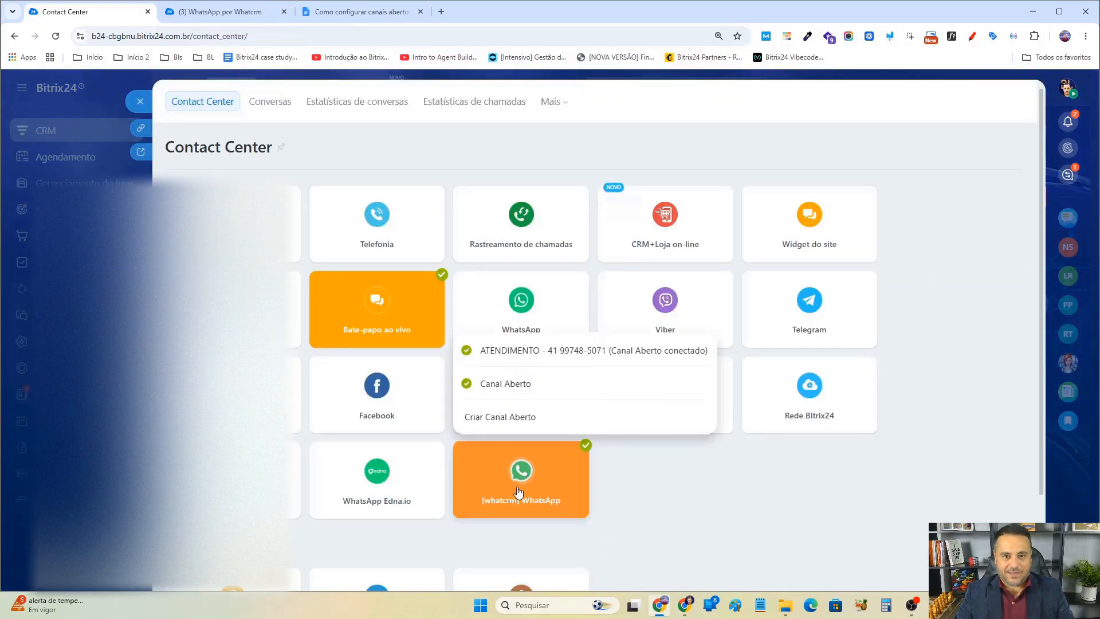
click(553, 350)
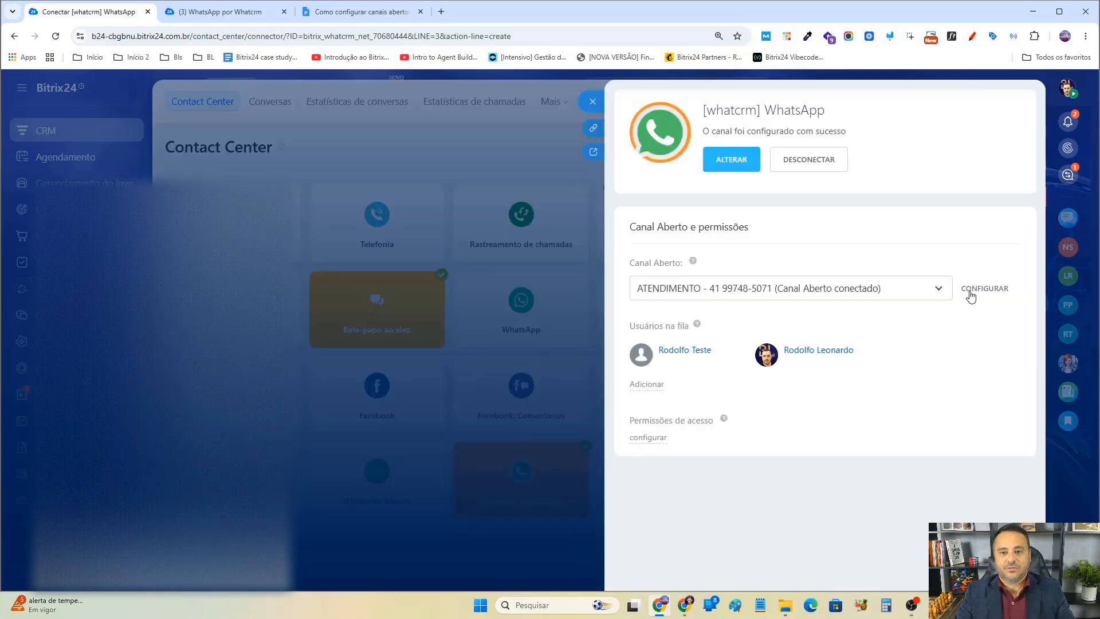
click(971, 290)
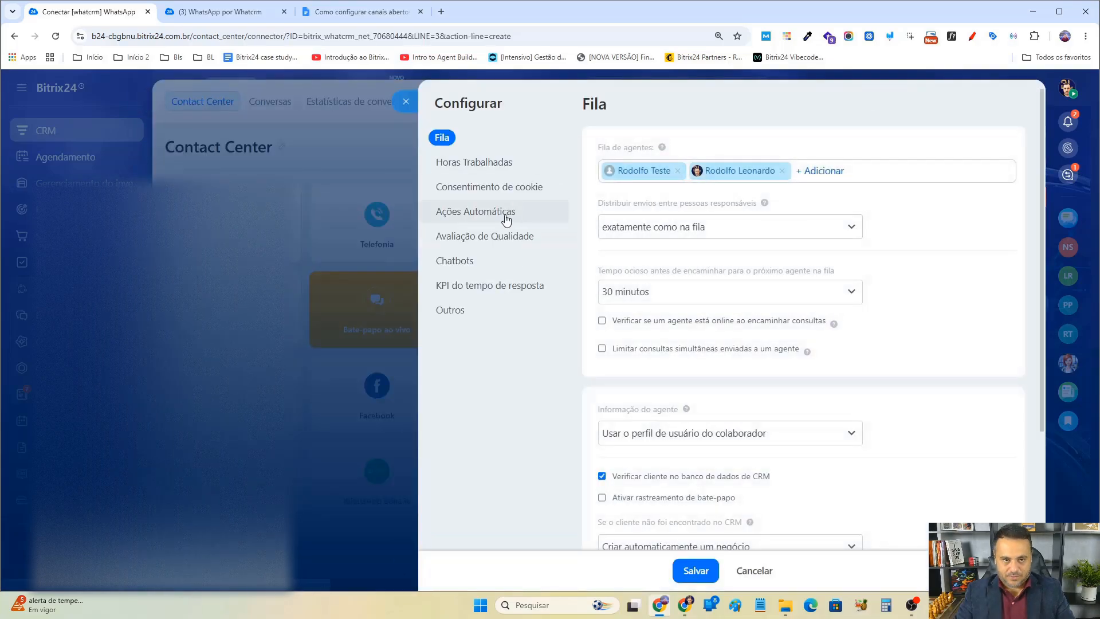
click(506, 220)
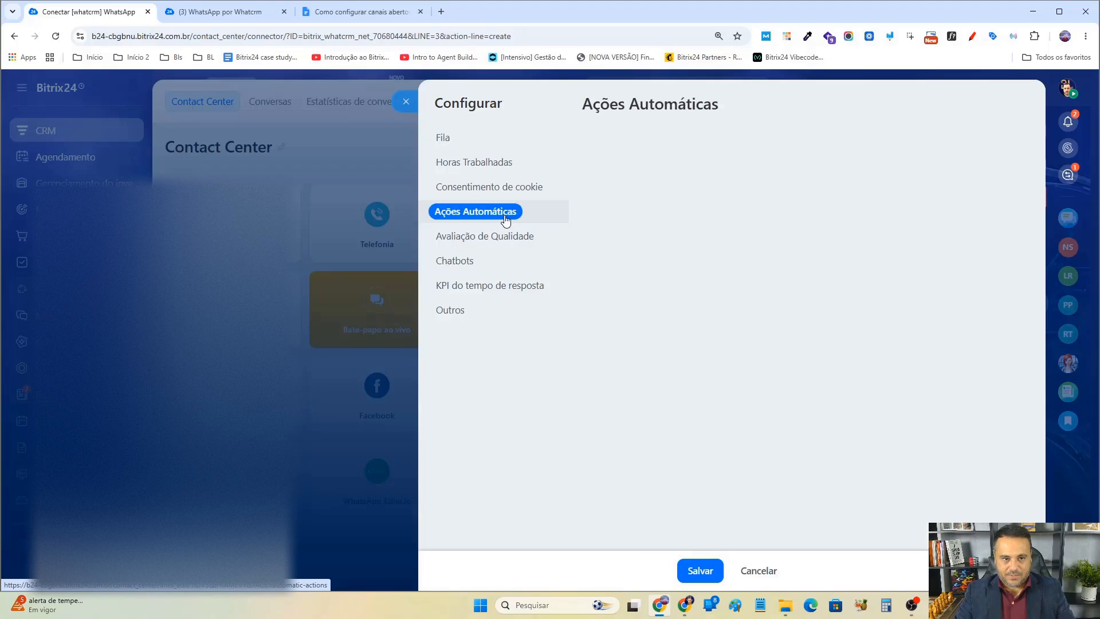
scroll(659, 168, down, 5)
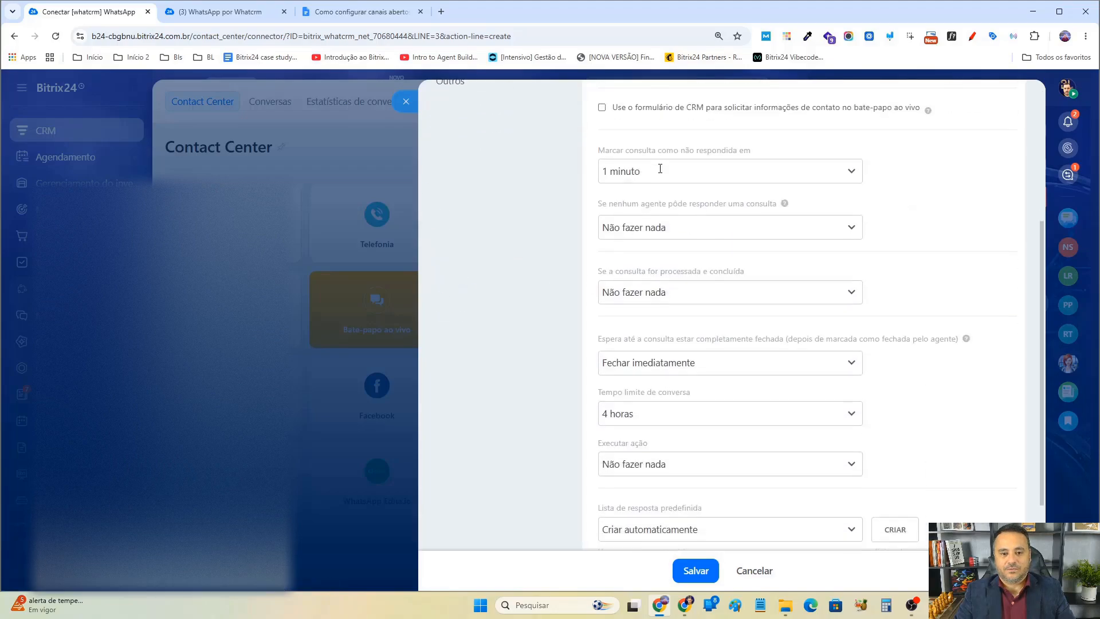
scroll(662, 175, up, 2)
scroll(662, 175, up, 4)
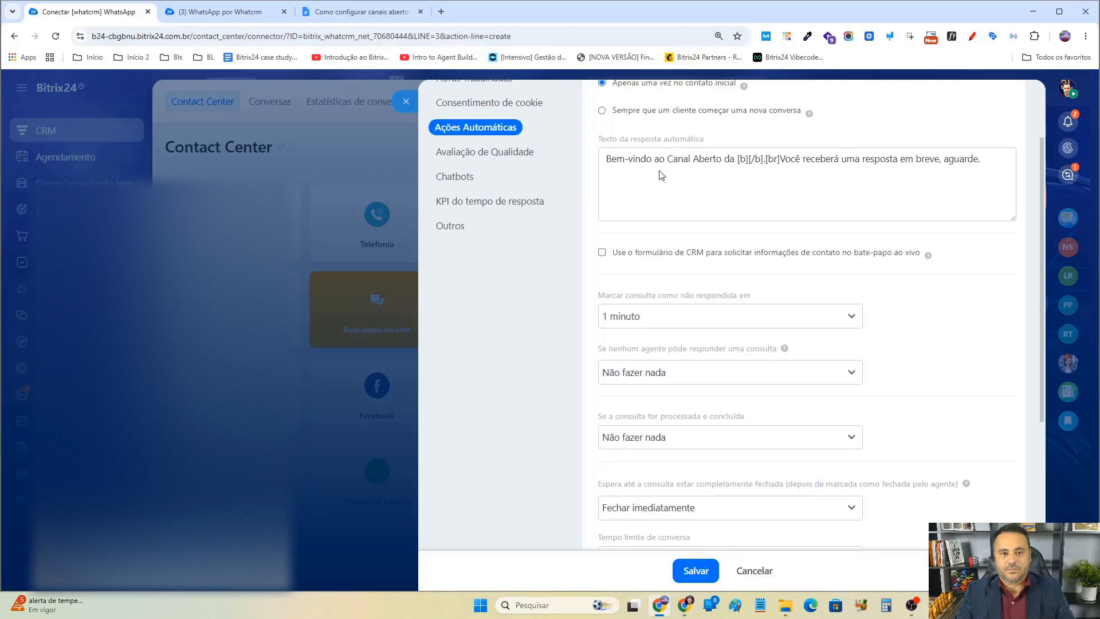
drag(995, 217, 611, 218)
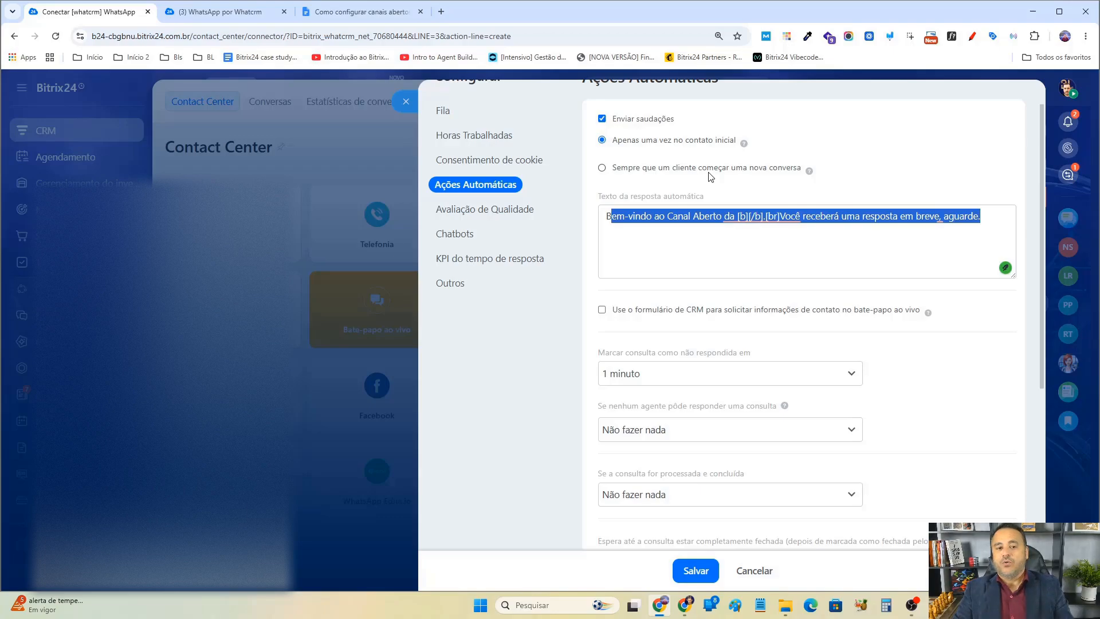
click(641, 124)
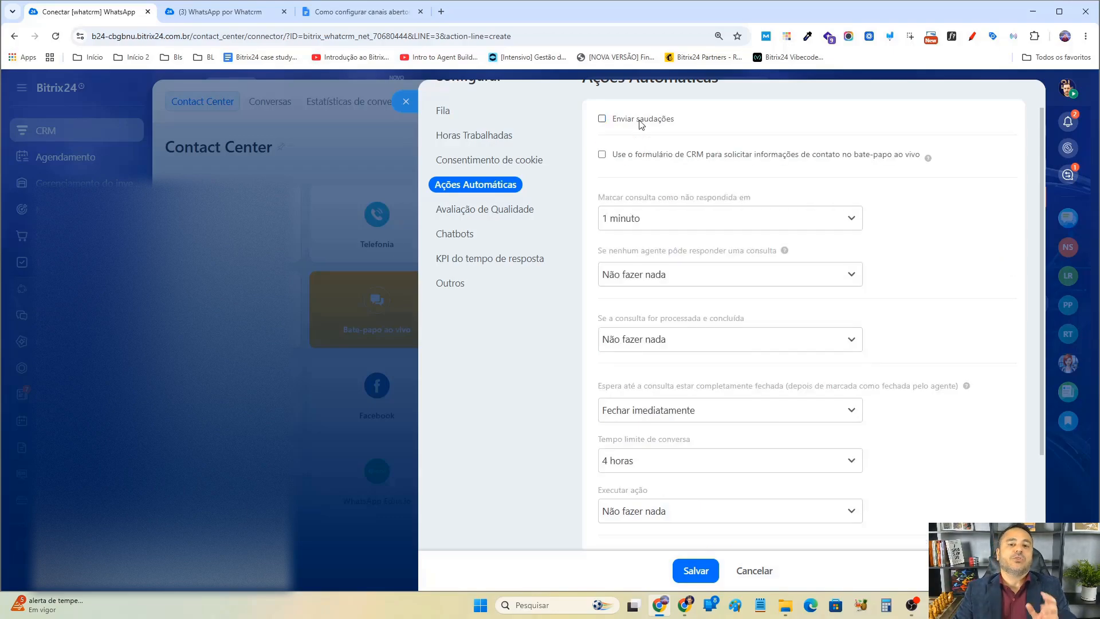
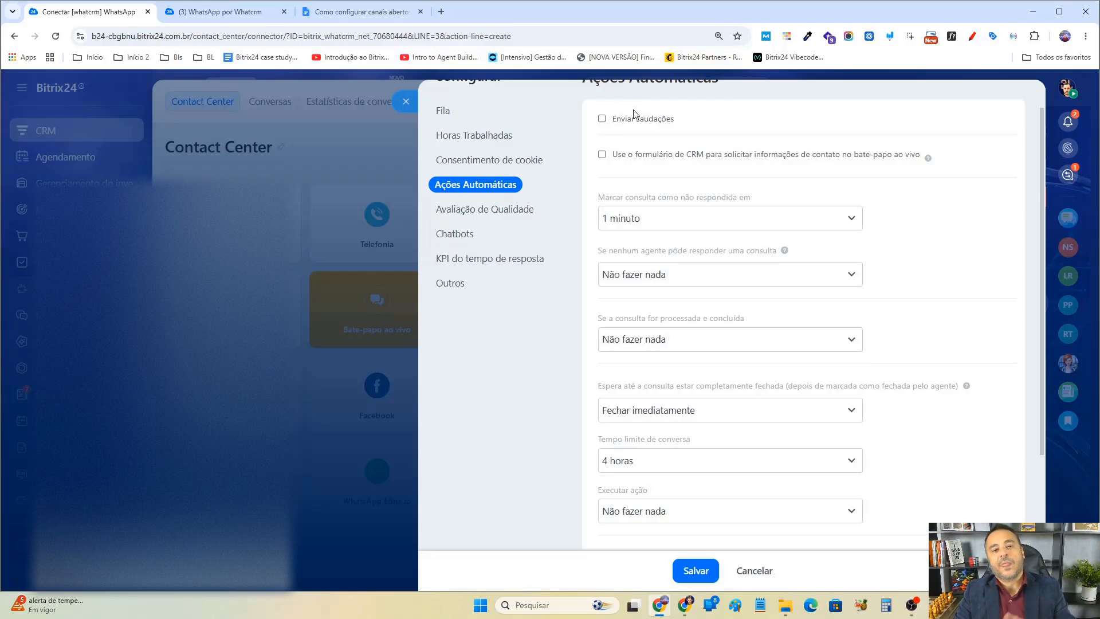
Save the automatic action settings, then close the connector settings and the Contact Center to return to the deals.
click(699, 571)
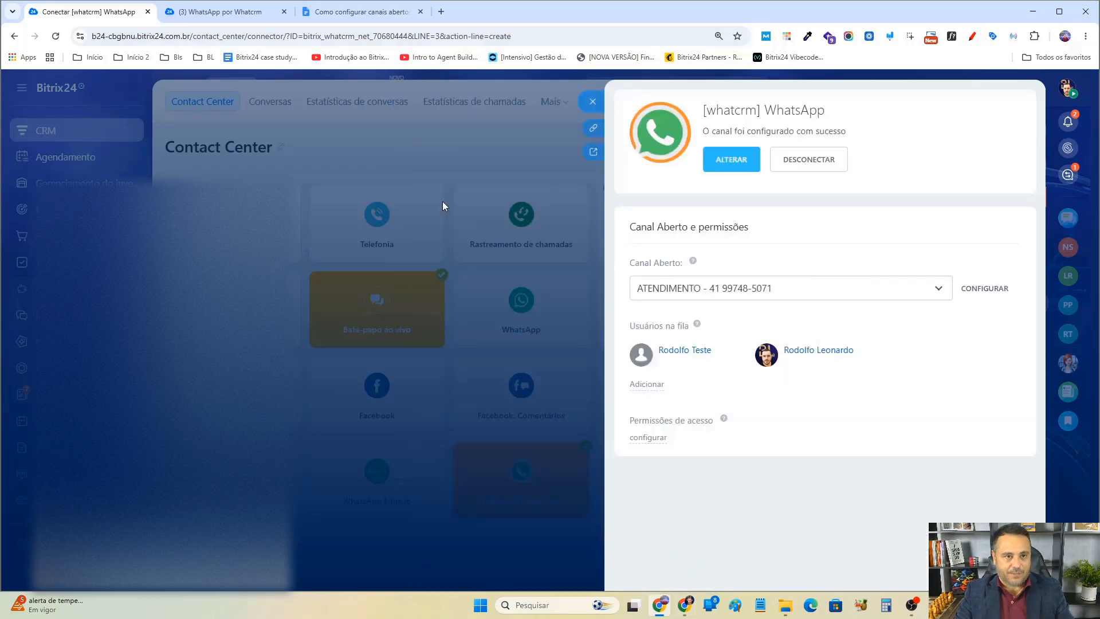
click(242, 13)
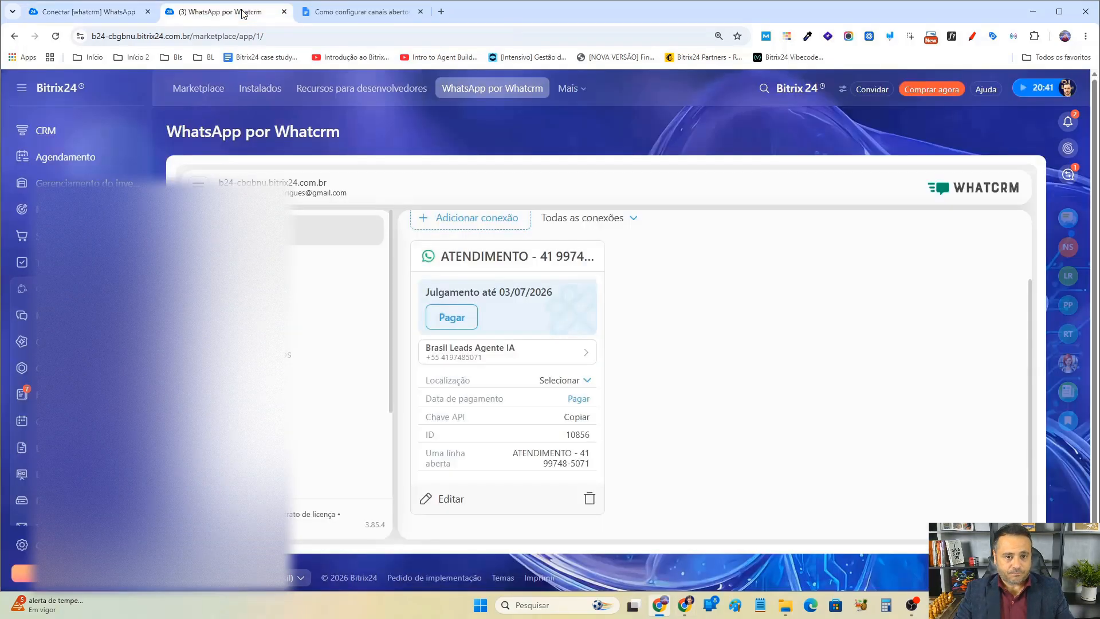
click(103, 11)
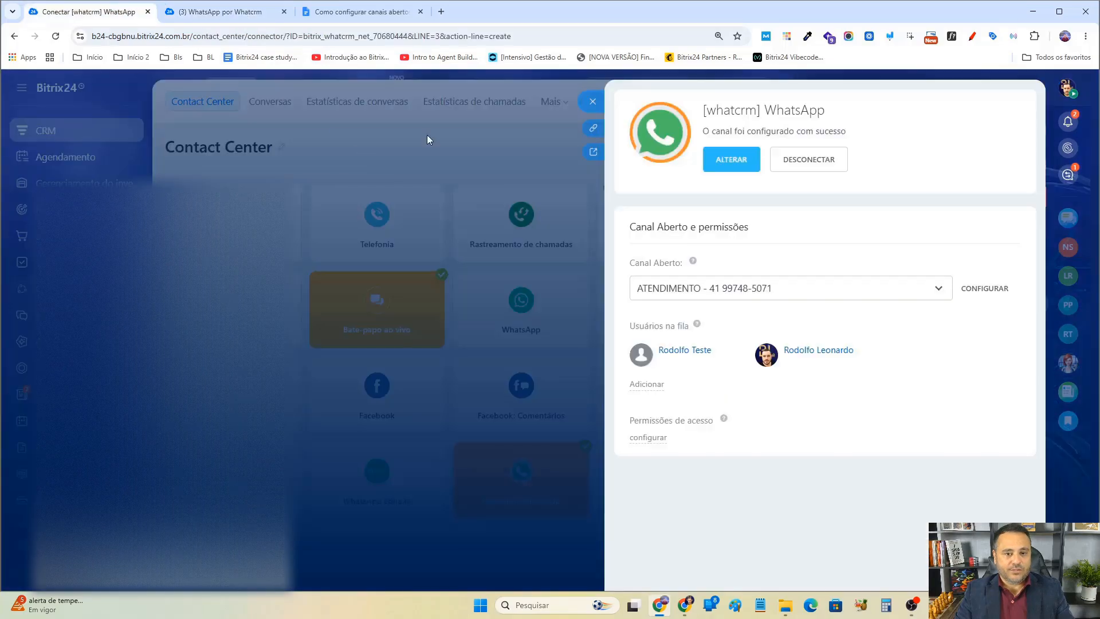
click(595, 103)
click(139, 102)
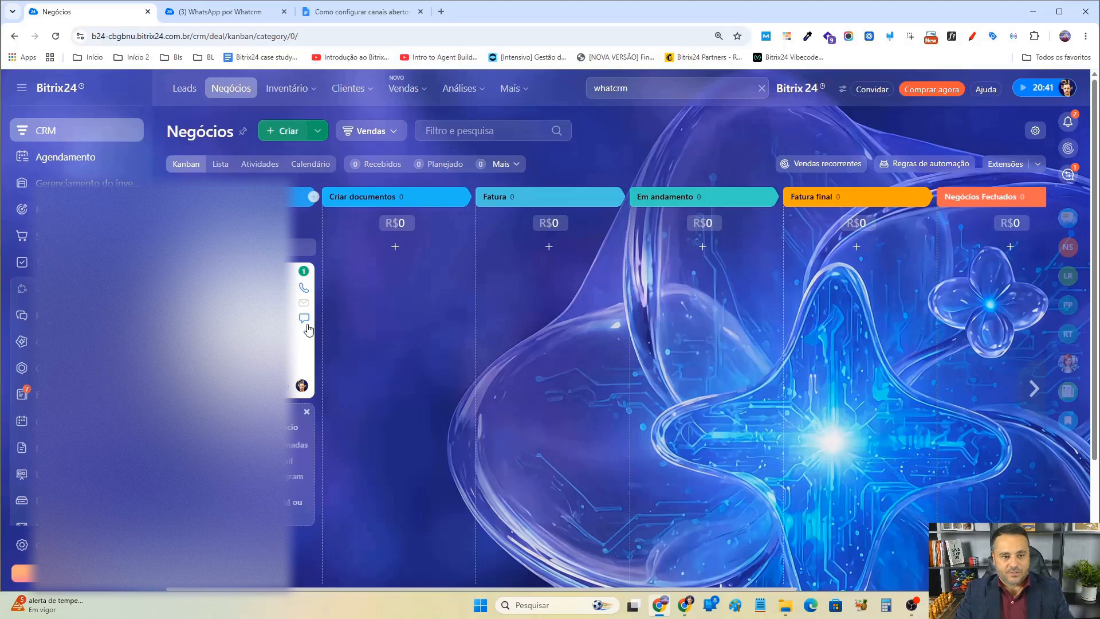
Open the test deal's open-channel WhatsApp chat and accept the conversation so it can be answered.
click(223, 275)
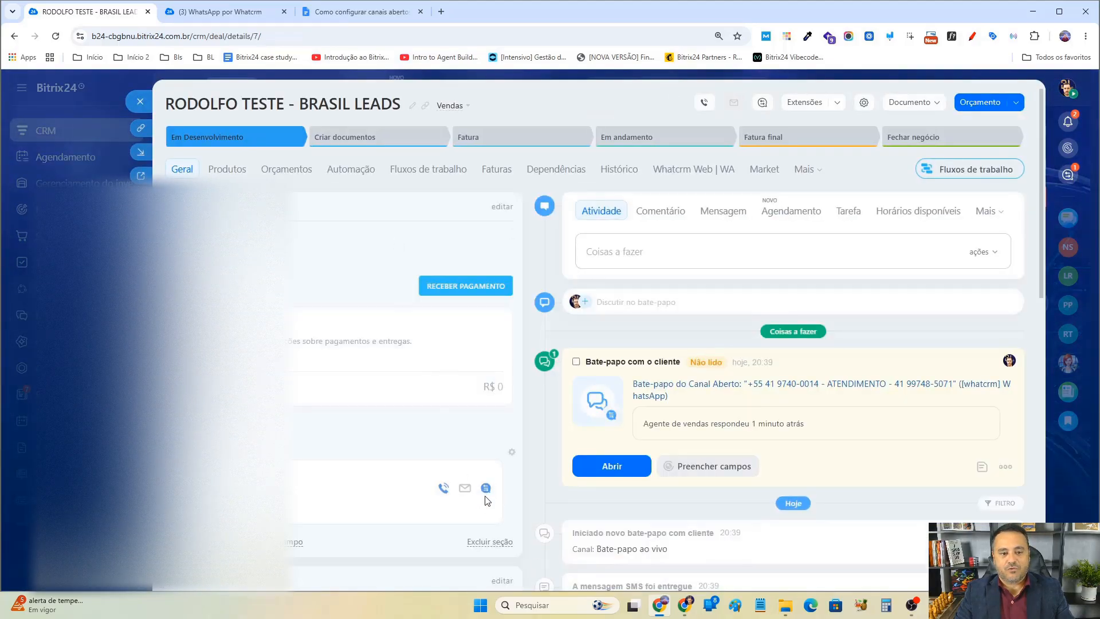
click(486, 488)
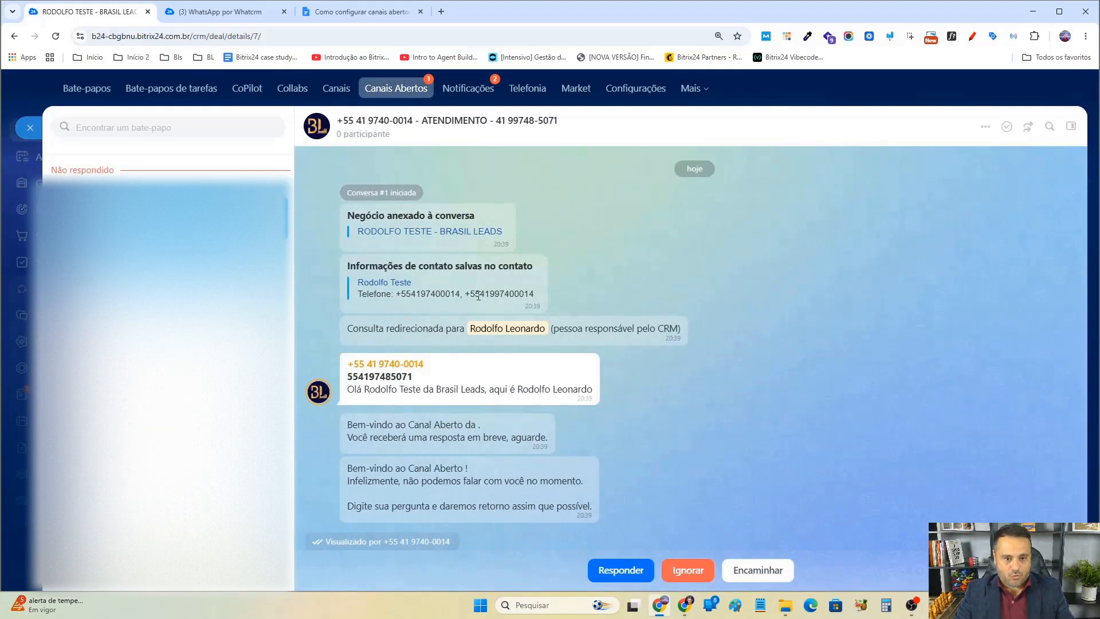
click(618, 573)
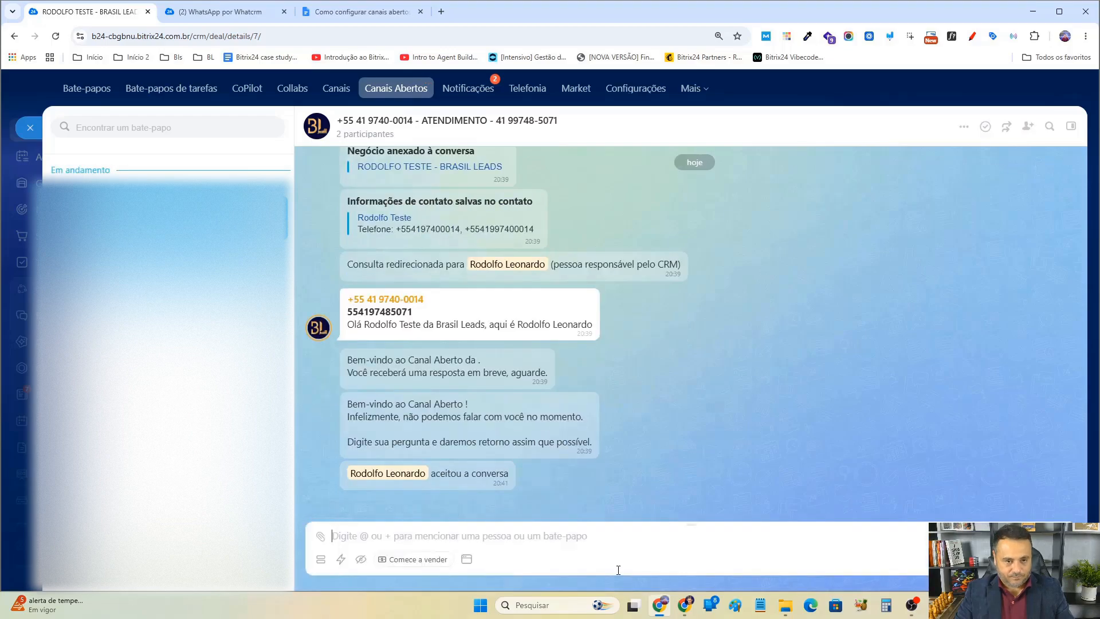
drag(341, 404, 528, 446)
click(653, 433)
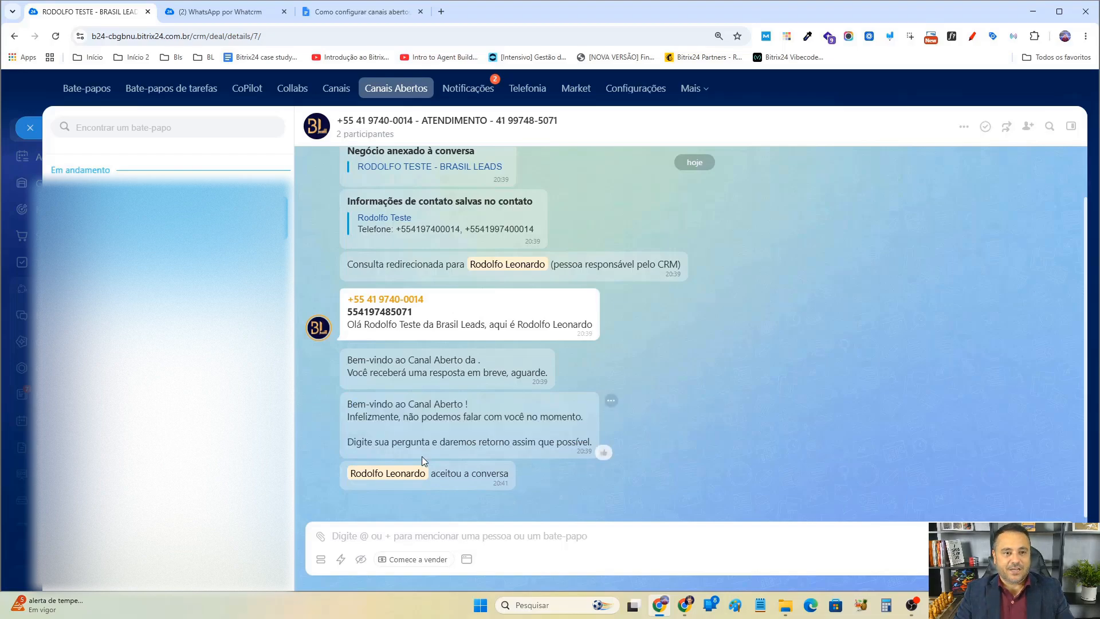
In WhatsApp Web, send the message "teste ok" to the open channel's number.
click(684, 605)
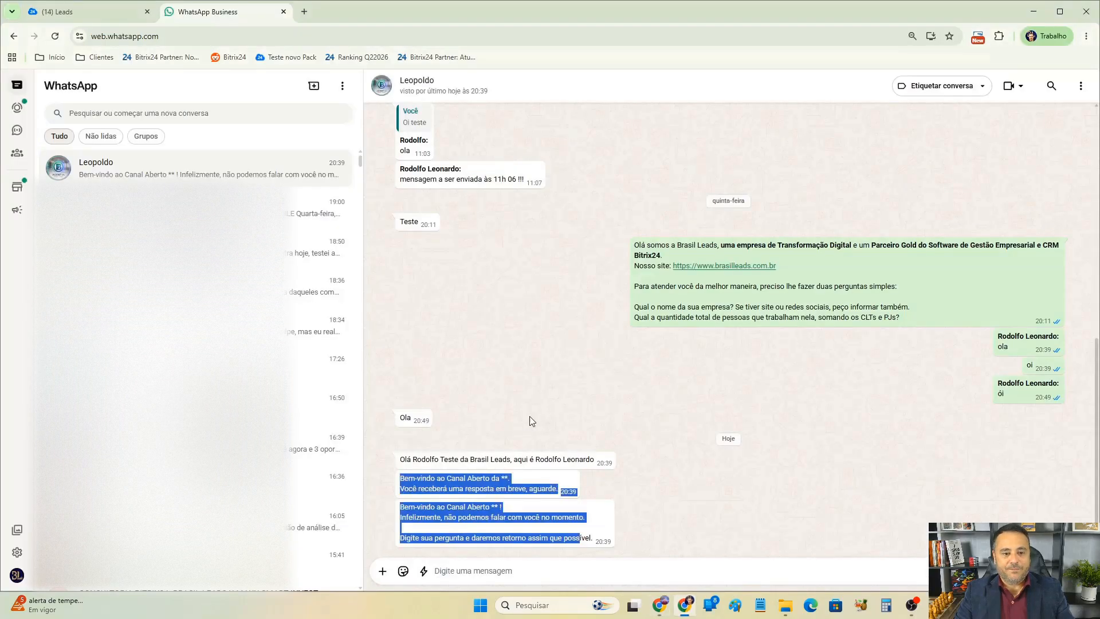
click(622, 569)
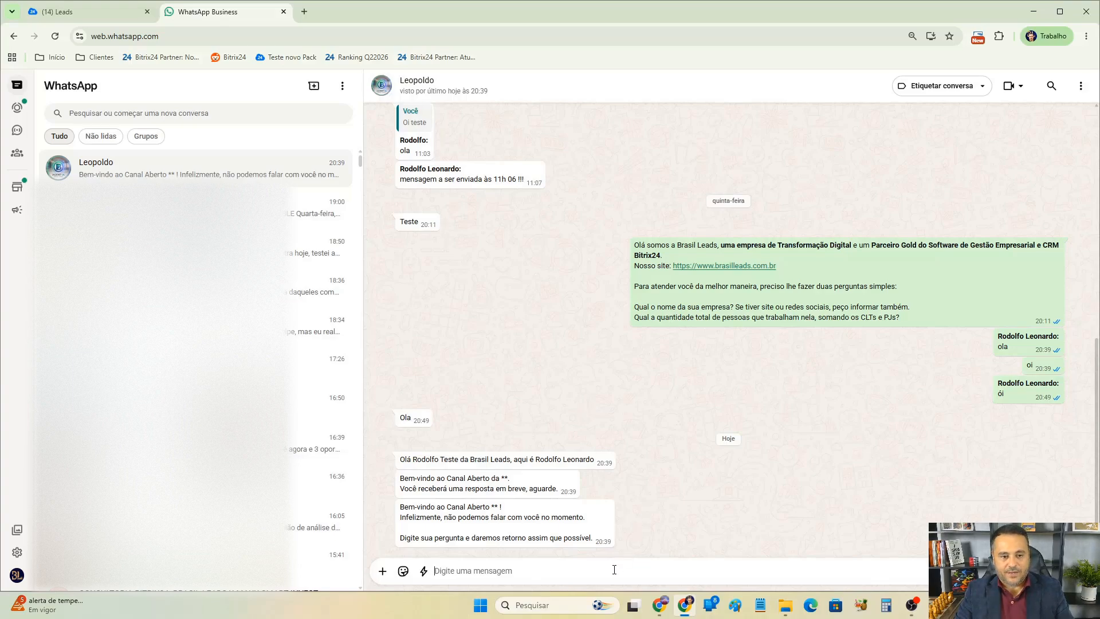
text(teste)
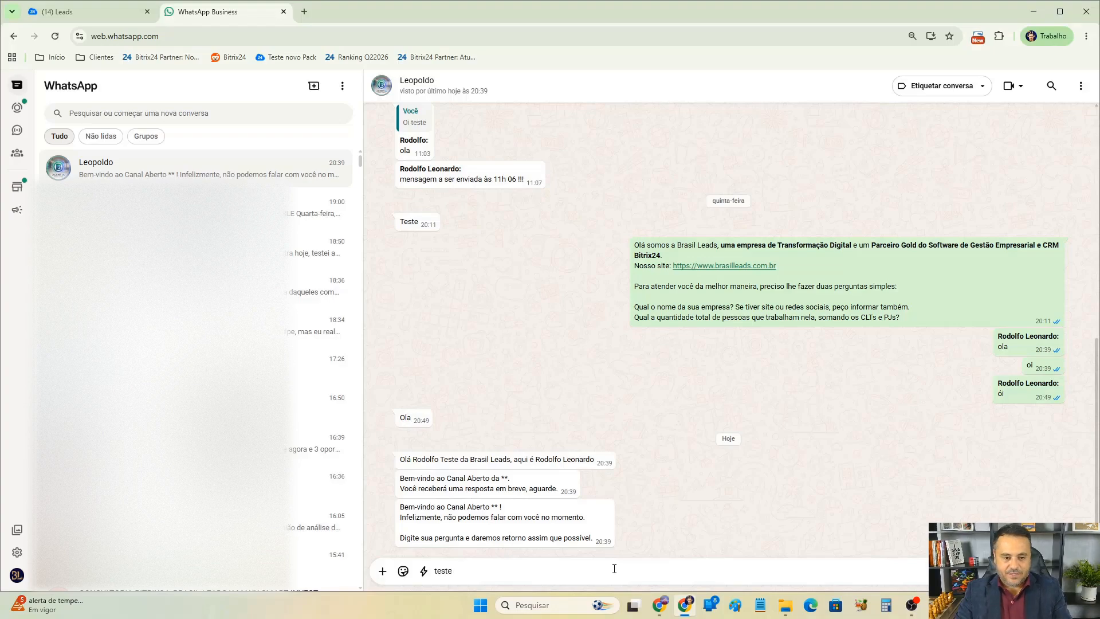
text( ok)
key(Return)
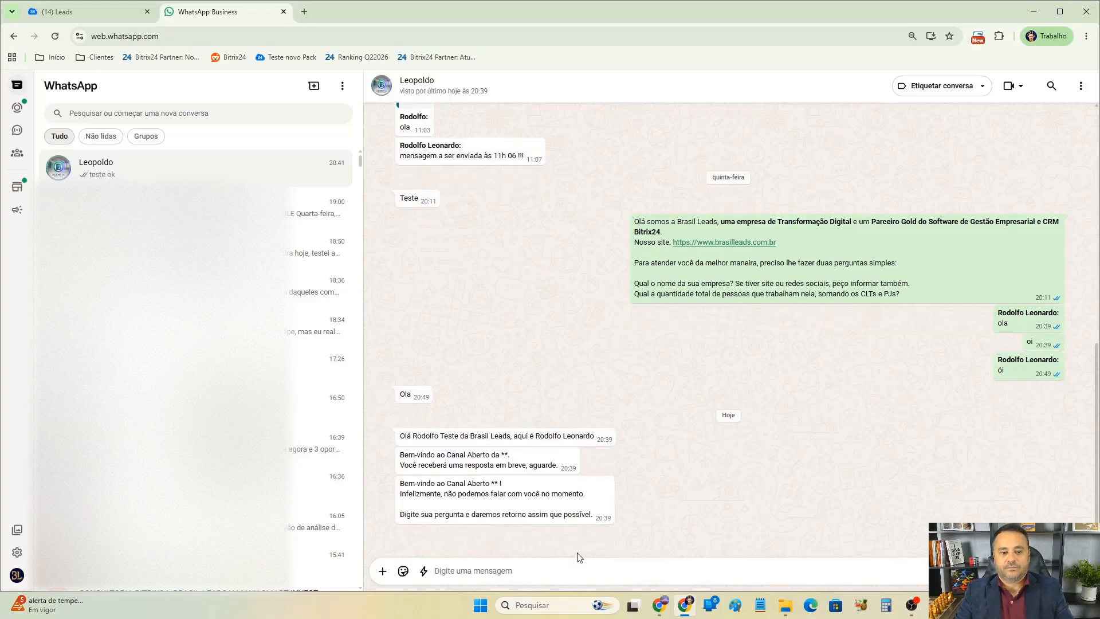
Check the message arriving in the Bitrix24 open-channel chat and review the WhatsApp contact's profile details.
click(659, 606)
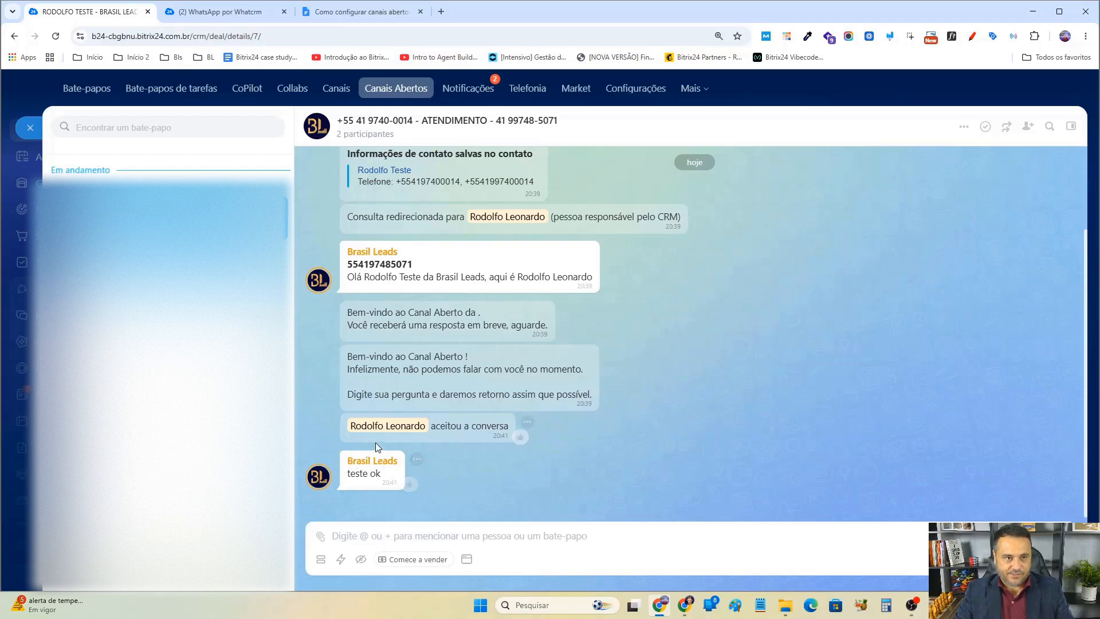
click(685, 605)
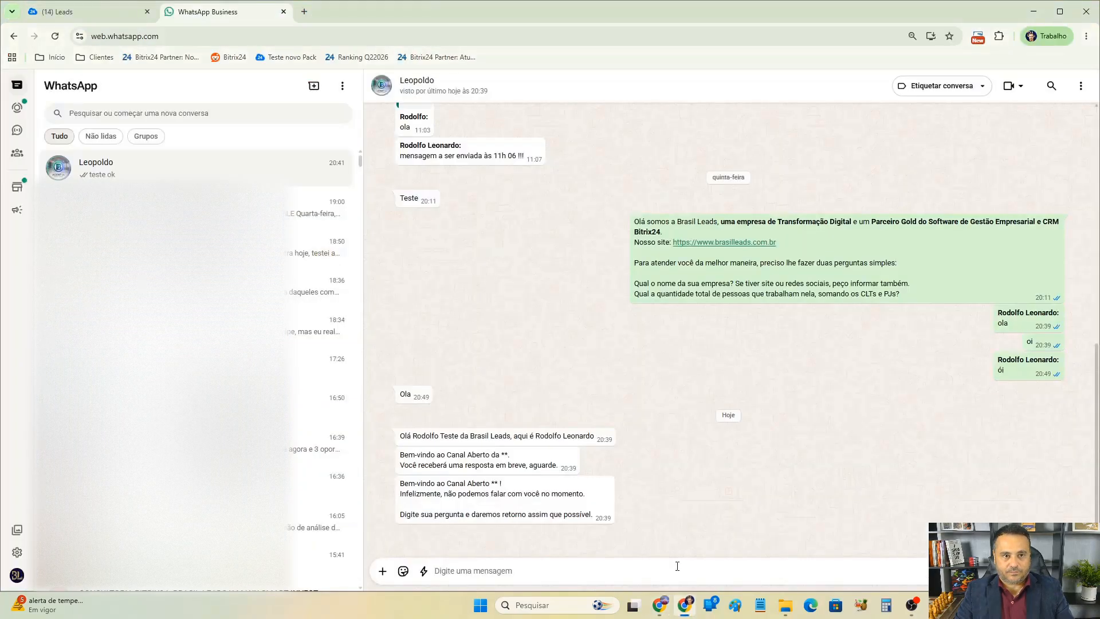
click(408, 85)
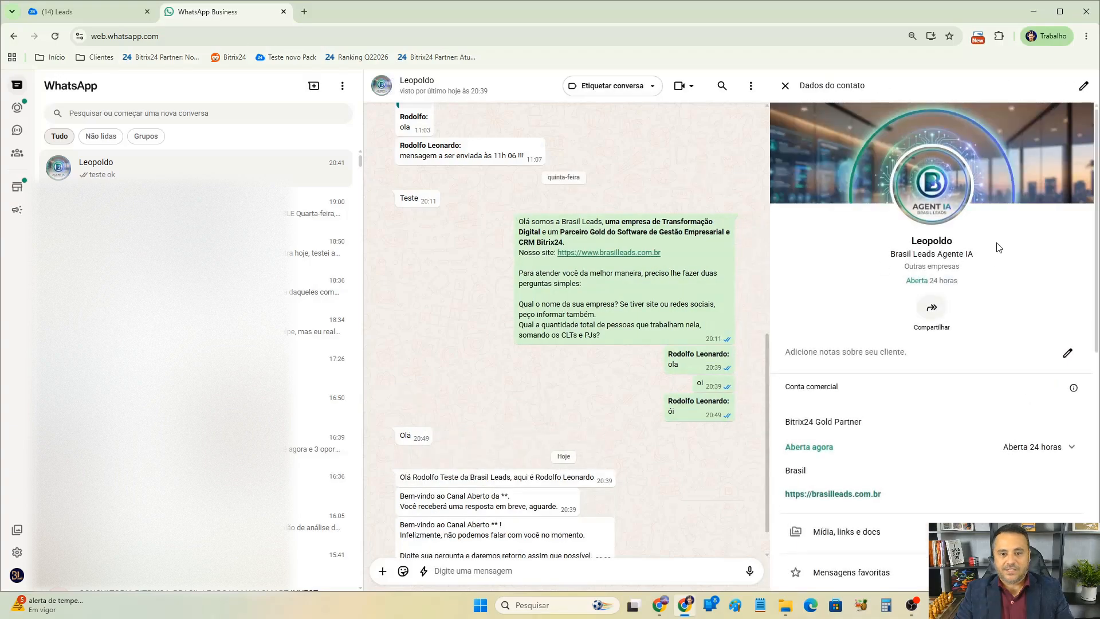
scroll(939, 334, down, 1)
scroll(937, 330, up, 1)
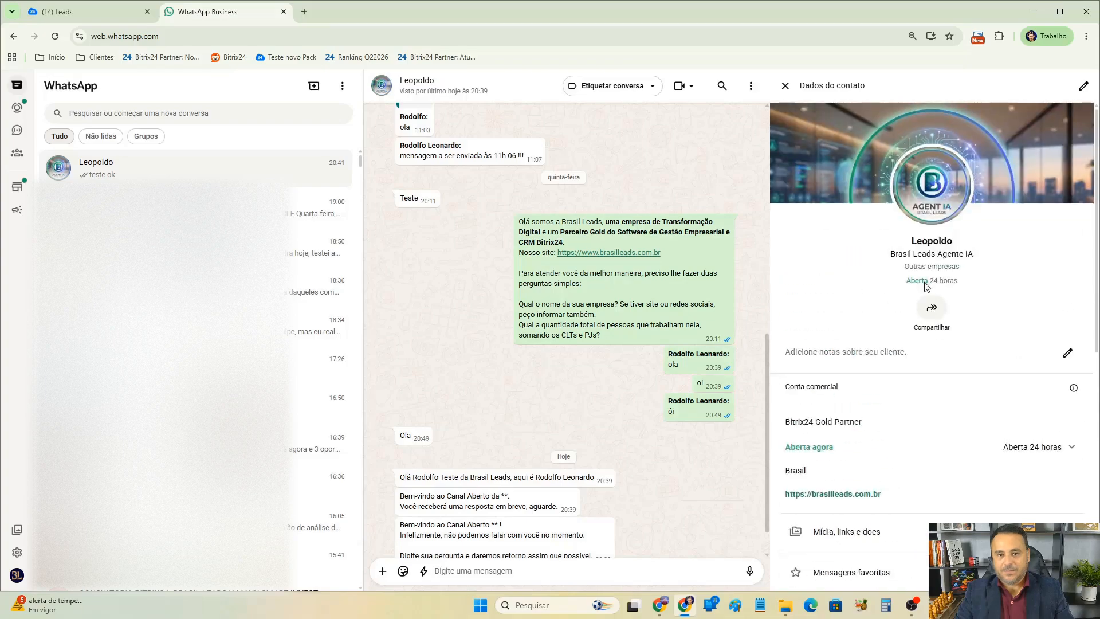
click(785, 86)
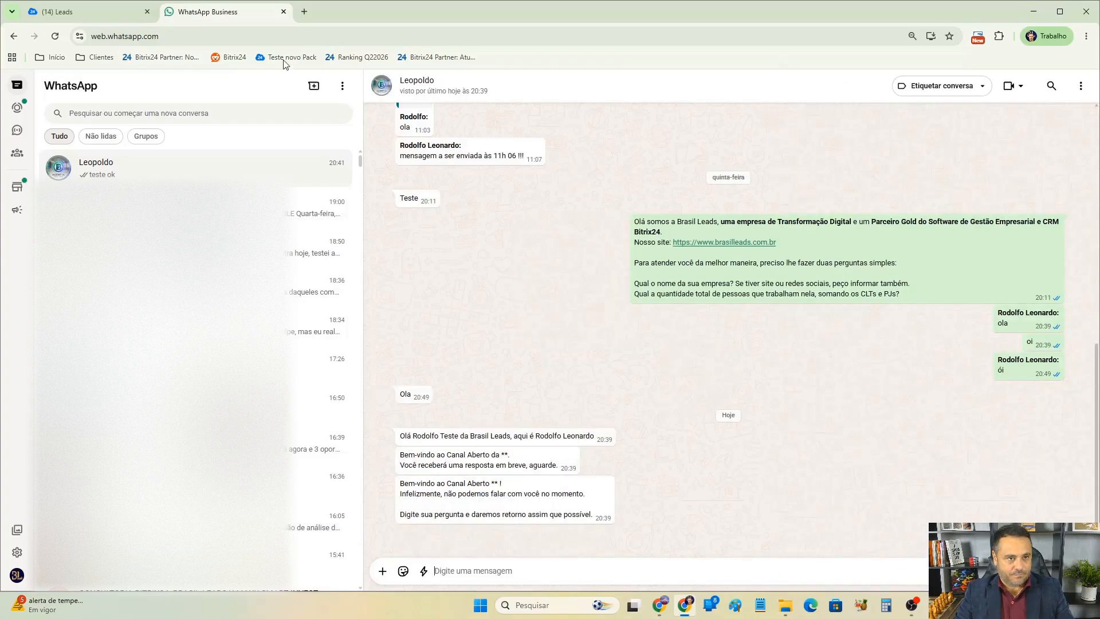
Switch between the browser windows and scroll through the WhatsApp conversation history.
click(86, 11)
click(194, 10)
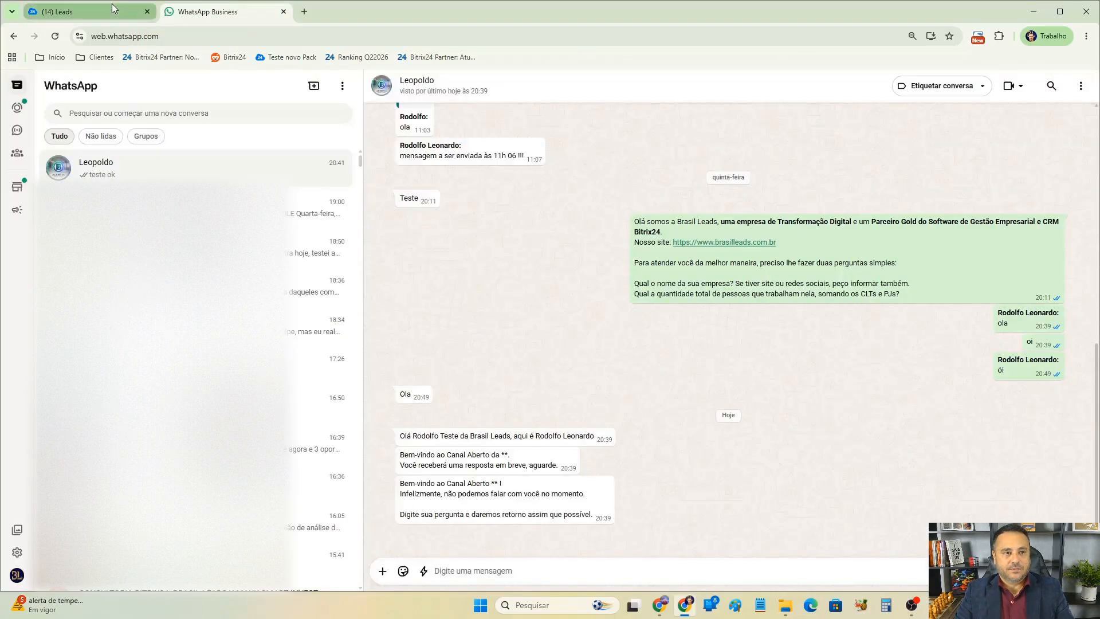
click(139, 11)
click(658, 608)
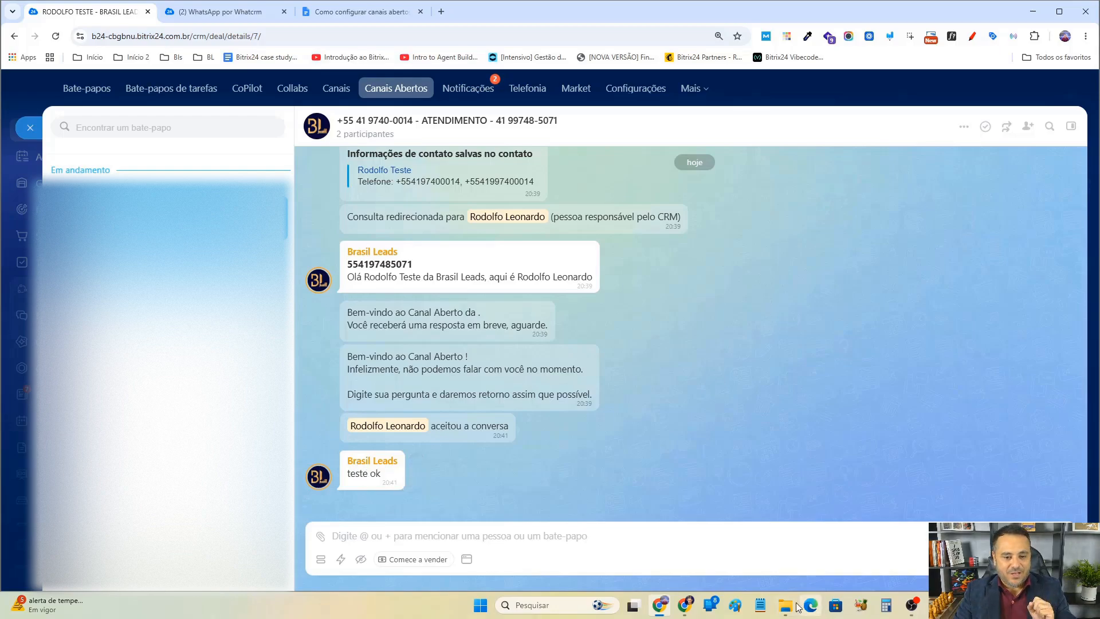
mouse_move(691, 610)
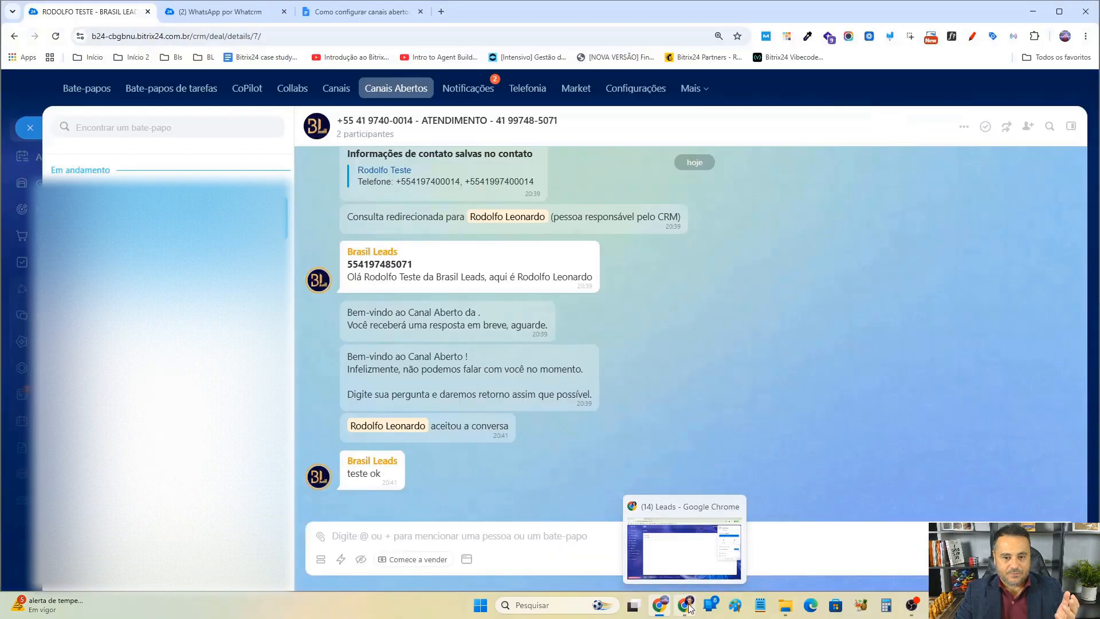
click(688, 554)
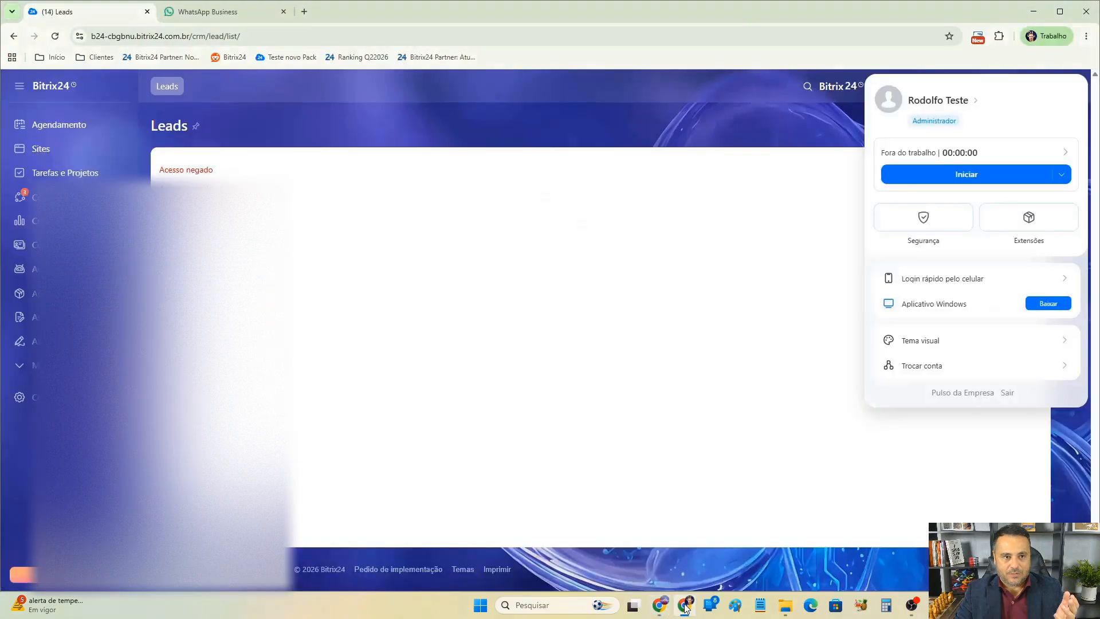
click(231, 18)
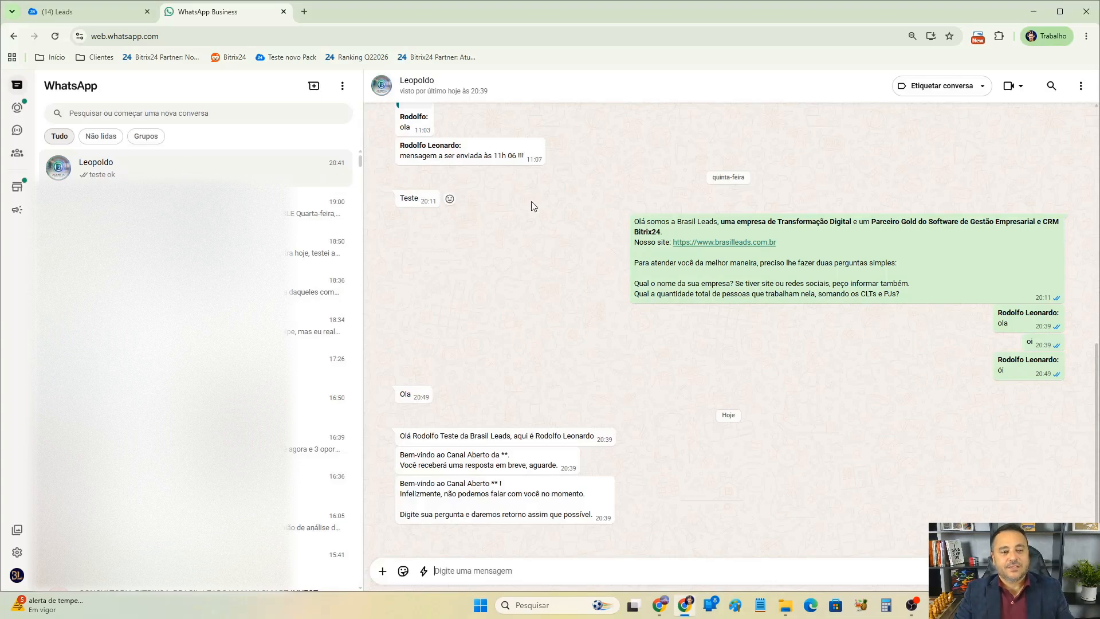
scroll(555, 228, up, 5)
scroll(556, 228, up, 1)
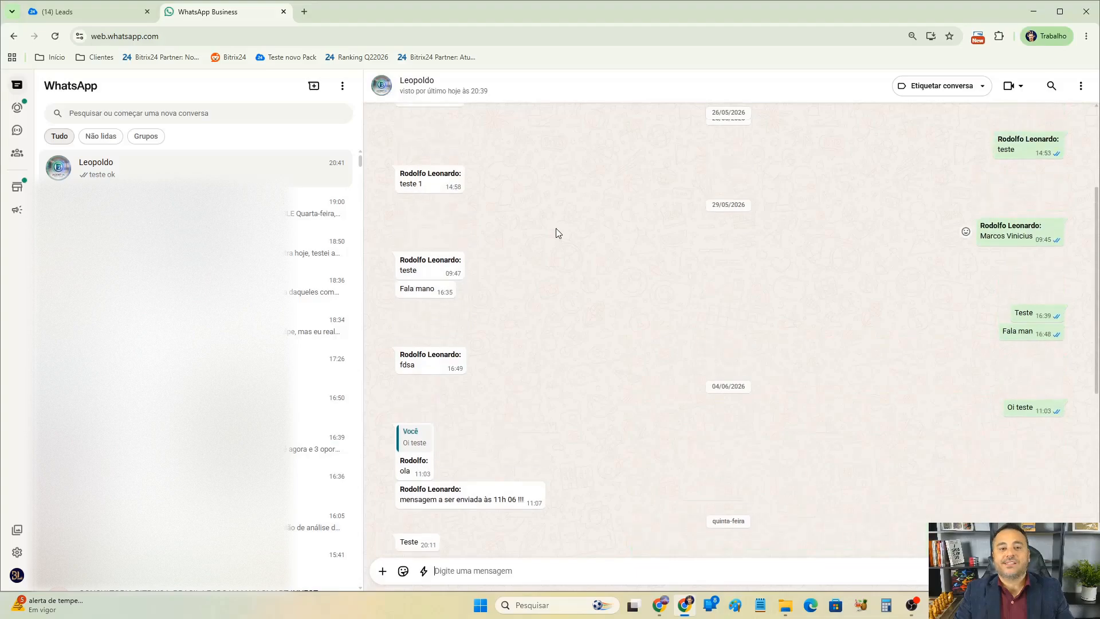
scroll(556, 228, down, 3)
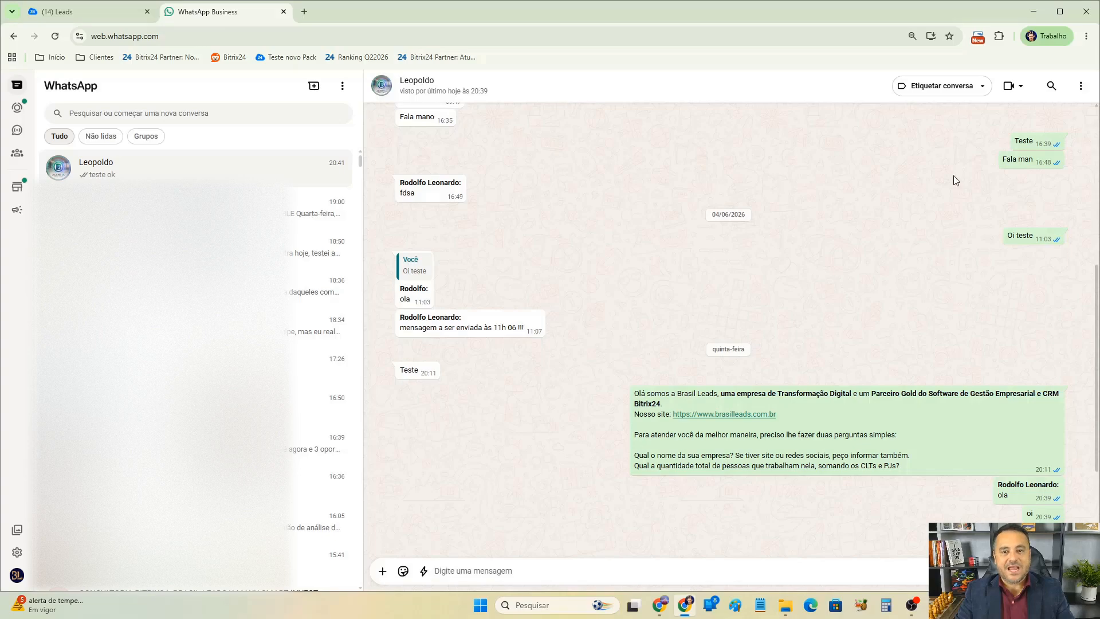
Open the WhatsApp contact details and examine the business profile and its phone number.
click(382, 86)
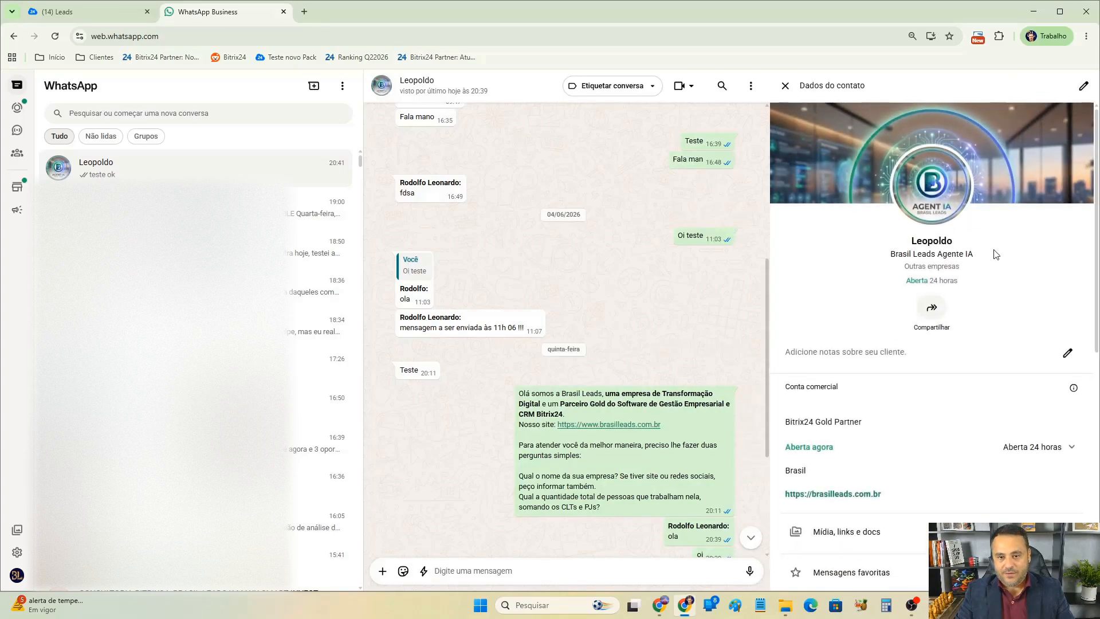
double_click(929, 240)
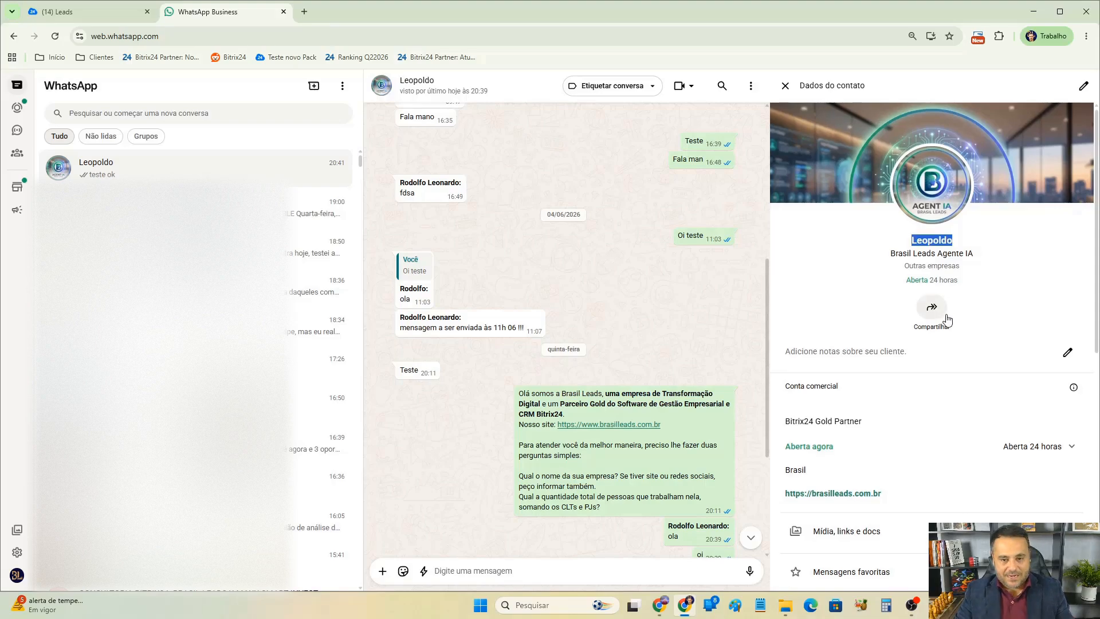
scroll(947, 319, down, 6)
drag(849, 386, 782, 388)
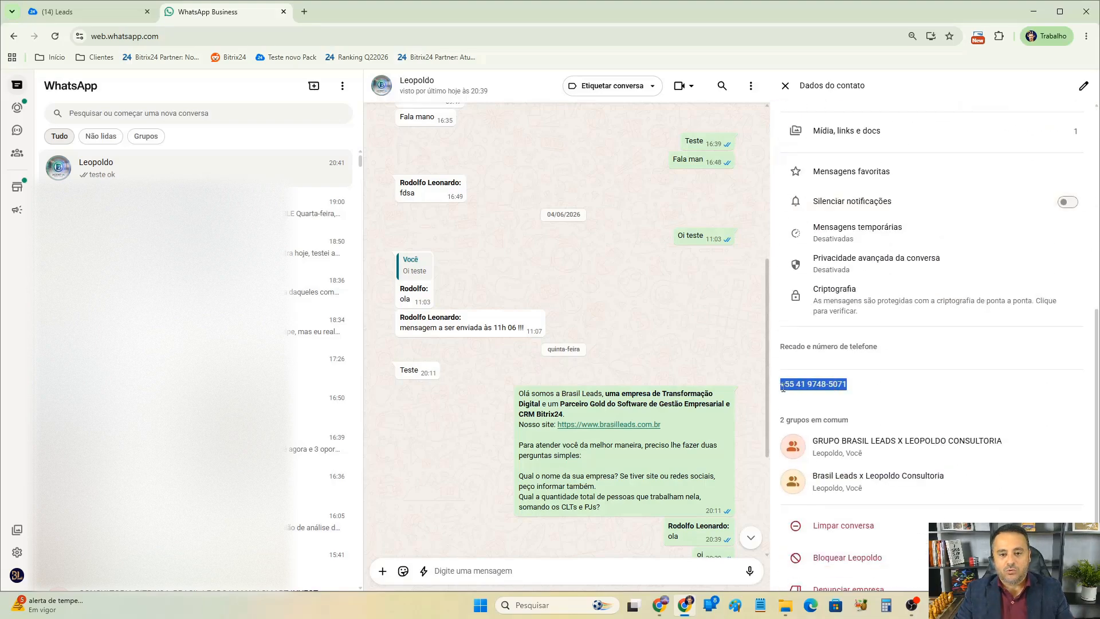
click(889, 384)
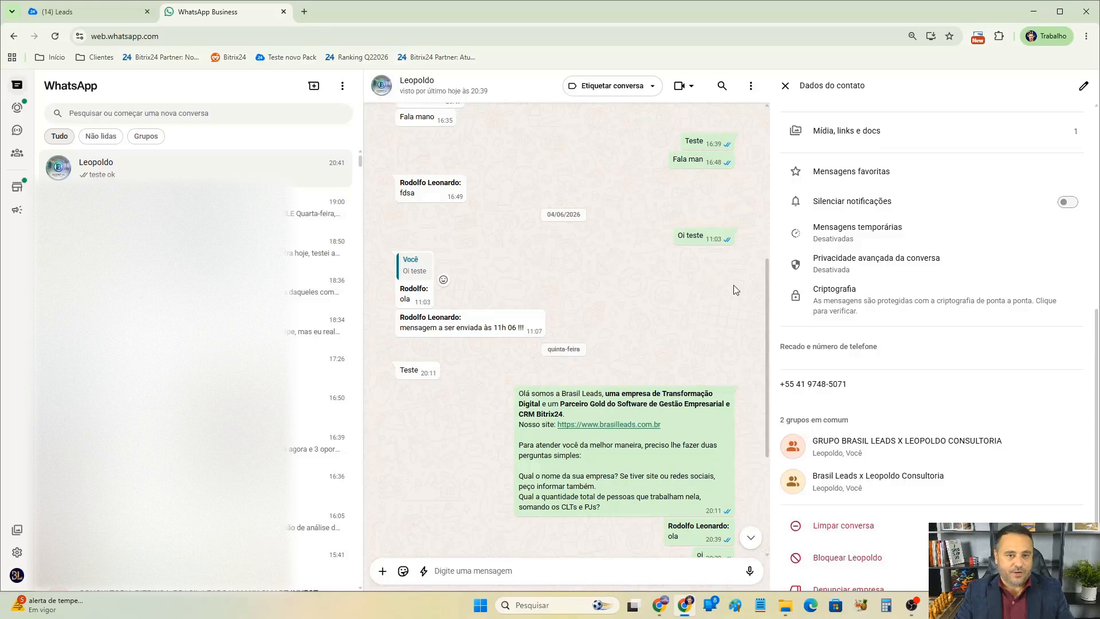
scroll(929, 179, up, 5)
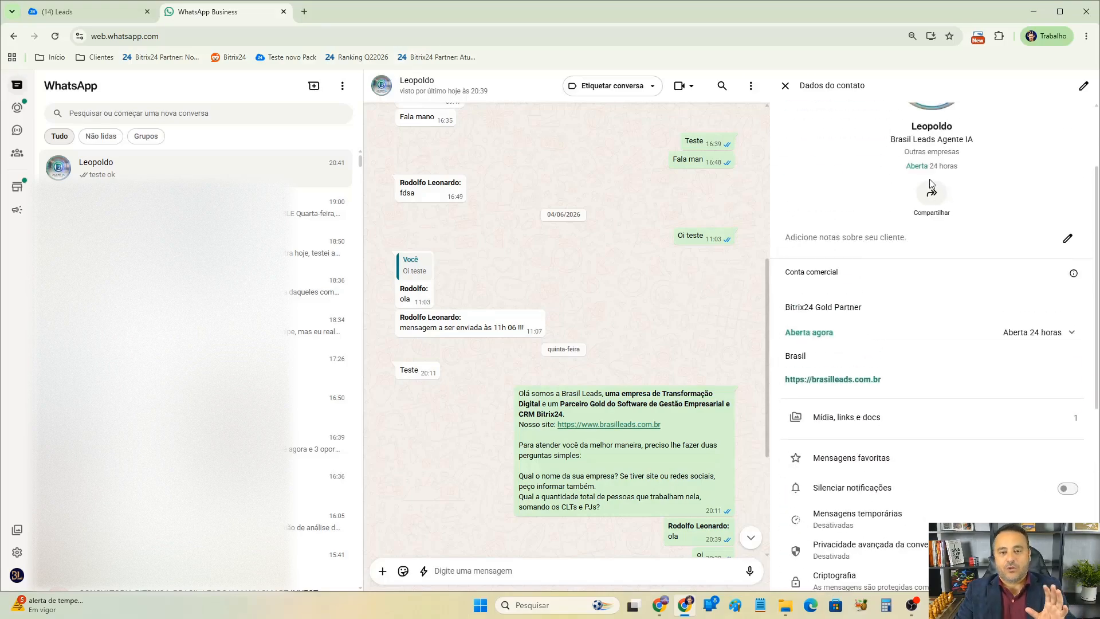
scroll(903, 392, down, 4)
drag(866, 444, 776, 460)
scroll(916, 372, up, 6)
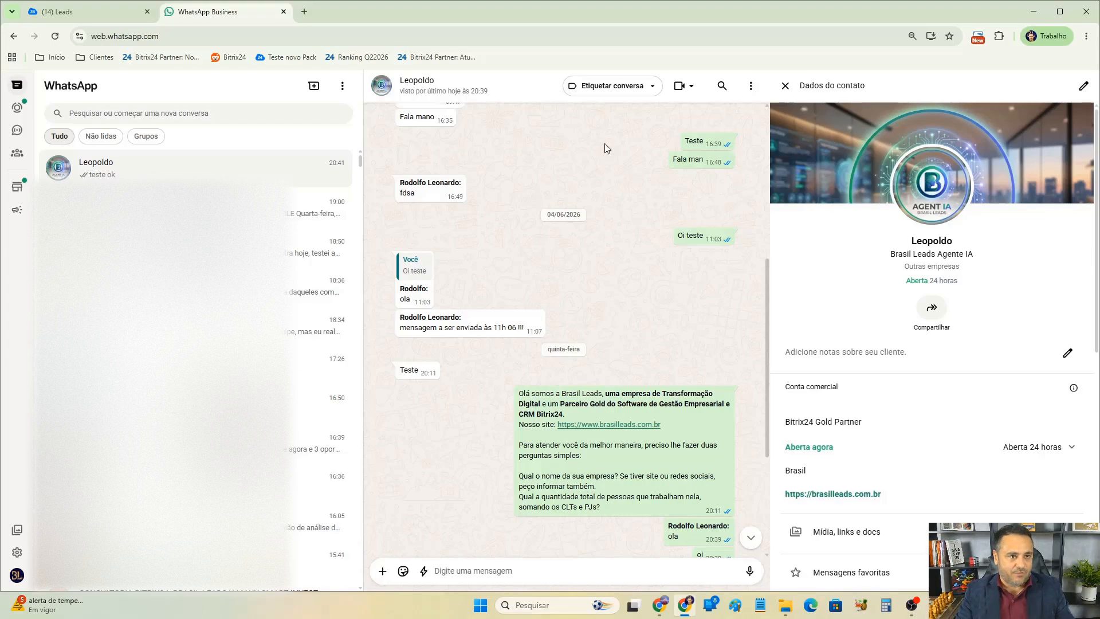
In the Bitrix24 open-channel chat, send the reply "Mensagem como usuário Bitrix24" to the WhatsApp contact.
click(111, 13)
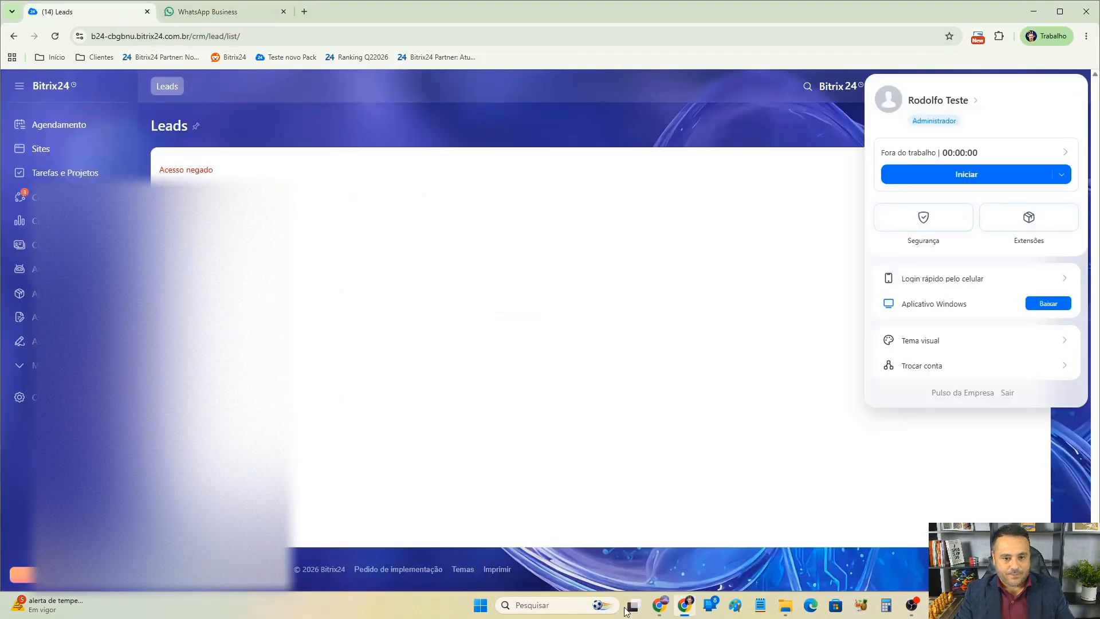
click(659, 605)
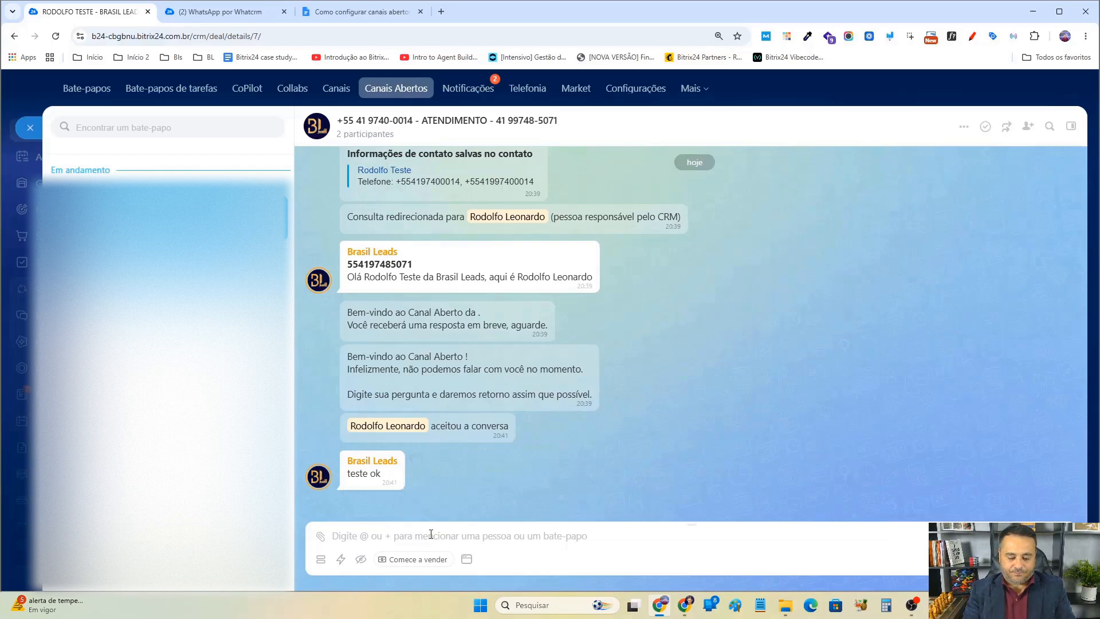
text(Mensagem )
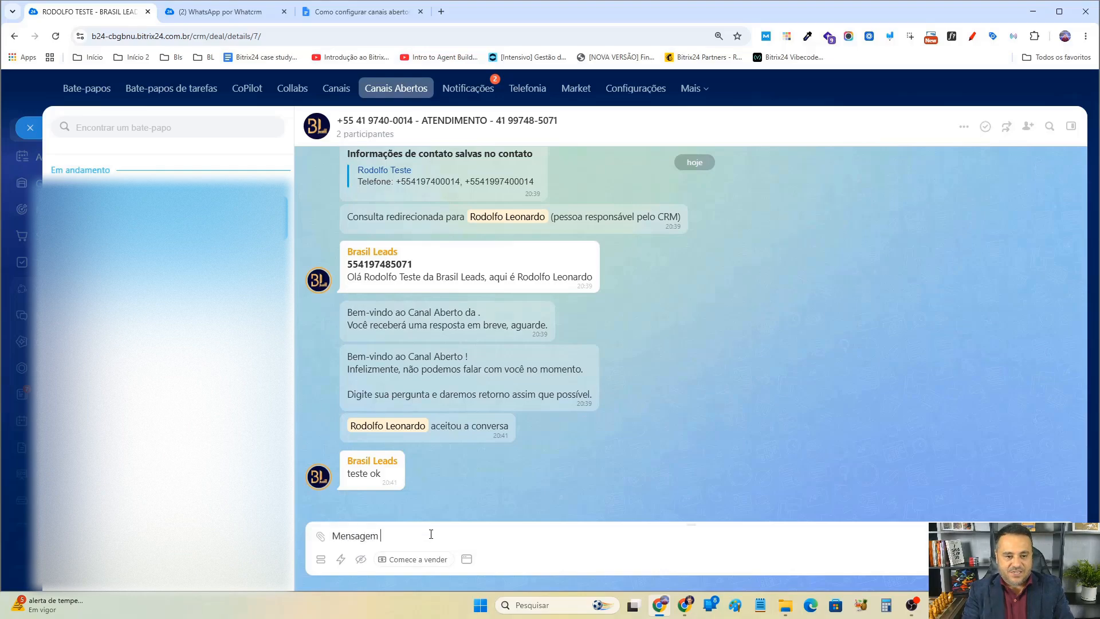
text(como usuário )
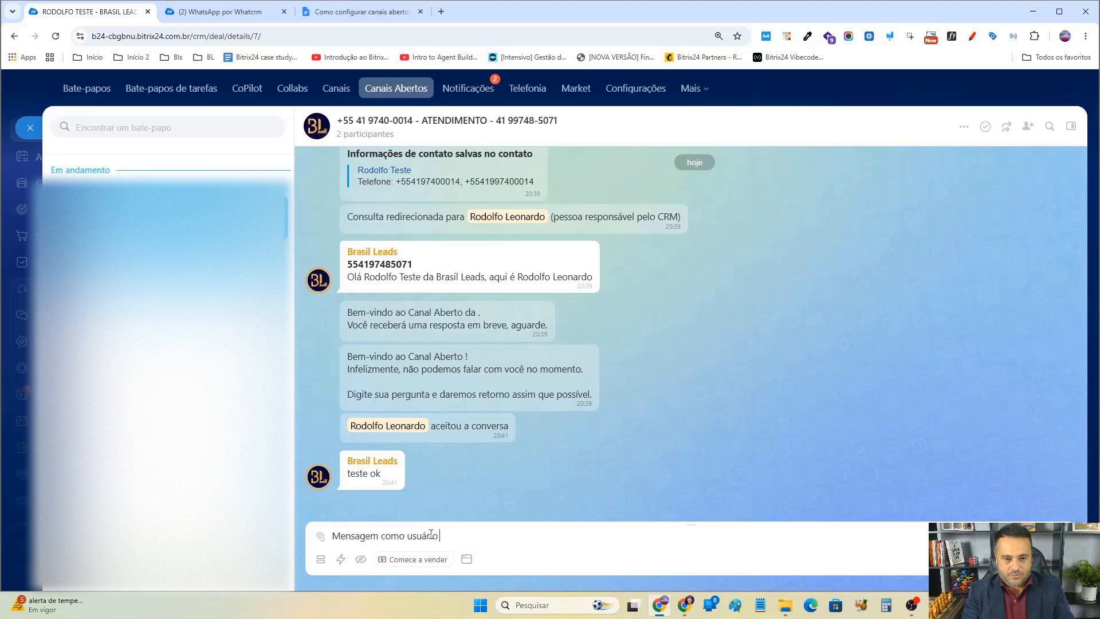
text(Bitrix24)
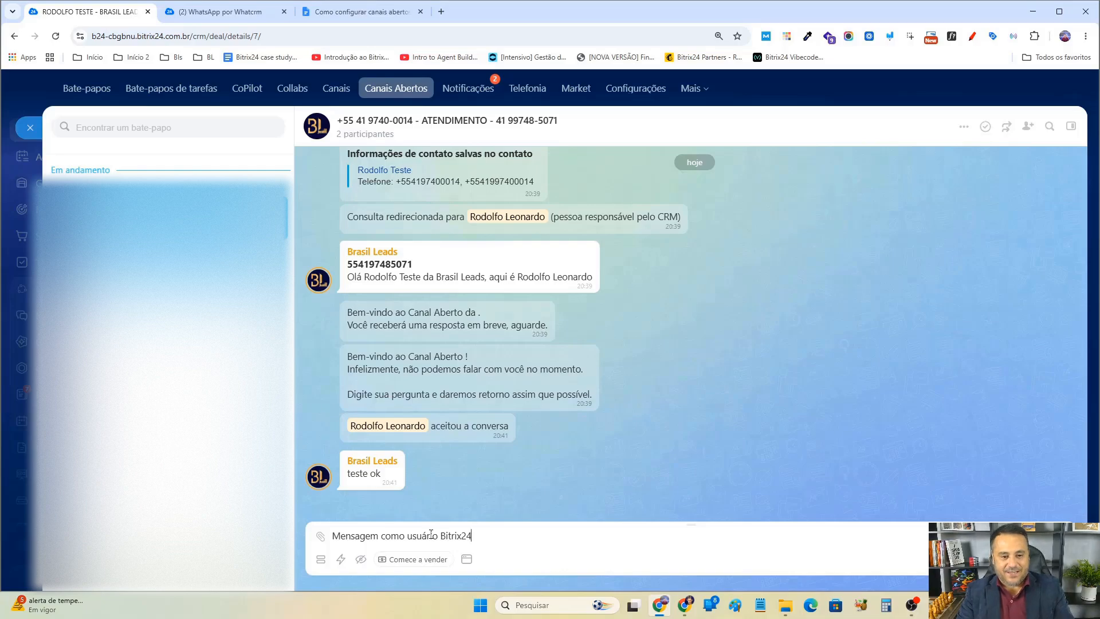
key(Return)
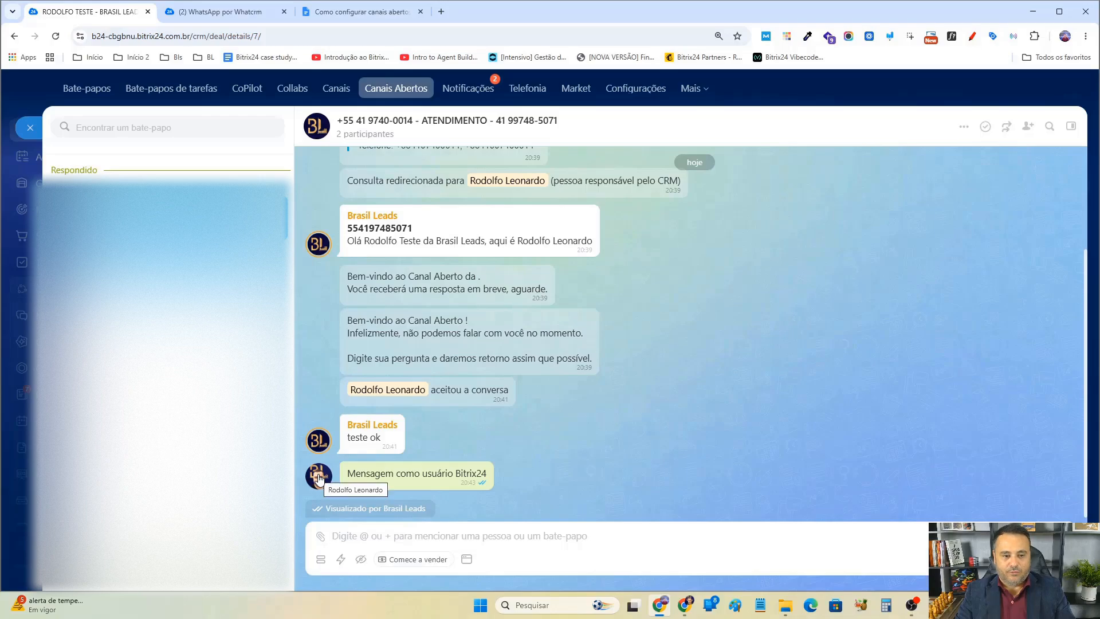
Check the Bitrix24 reply arriving in the WhatsApp Web conversation with its sender label.
click(681, 606)
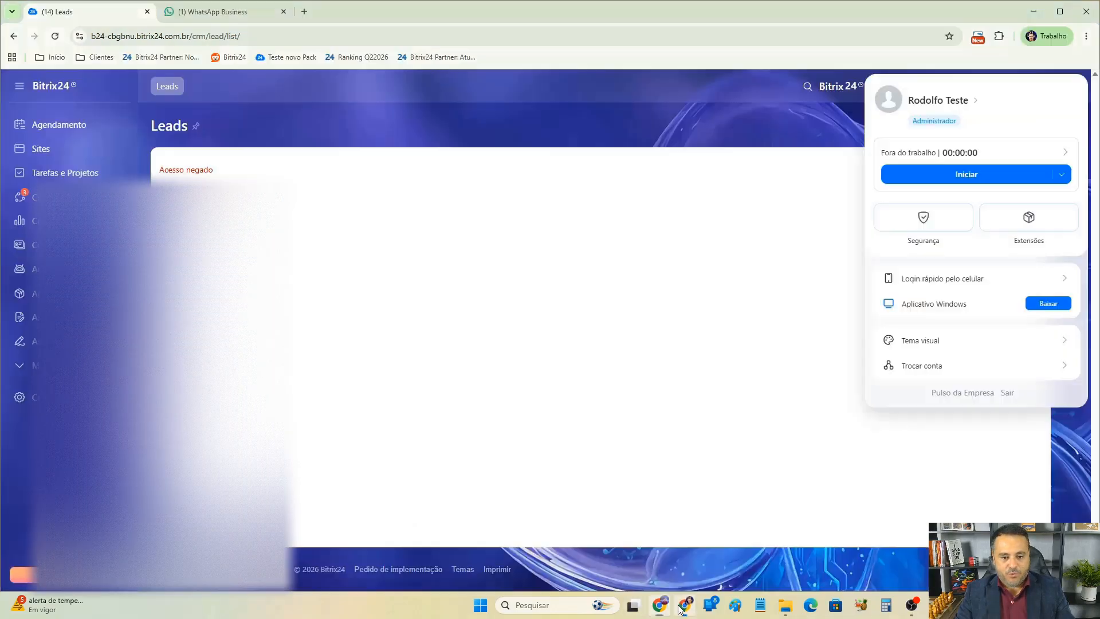
click(212, 11)
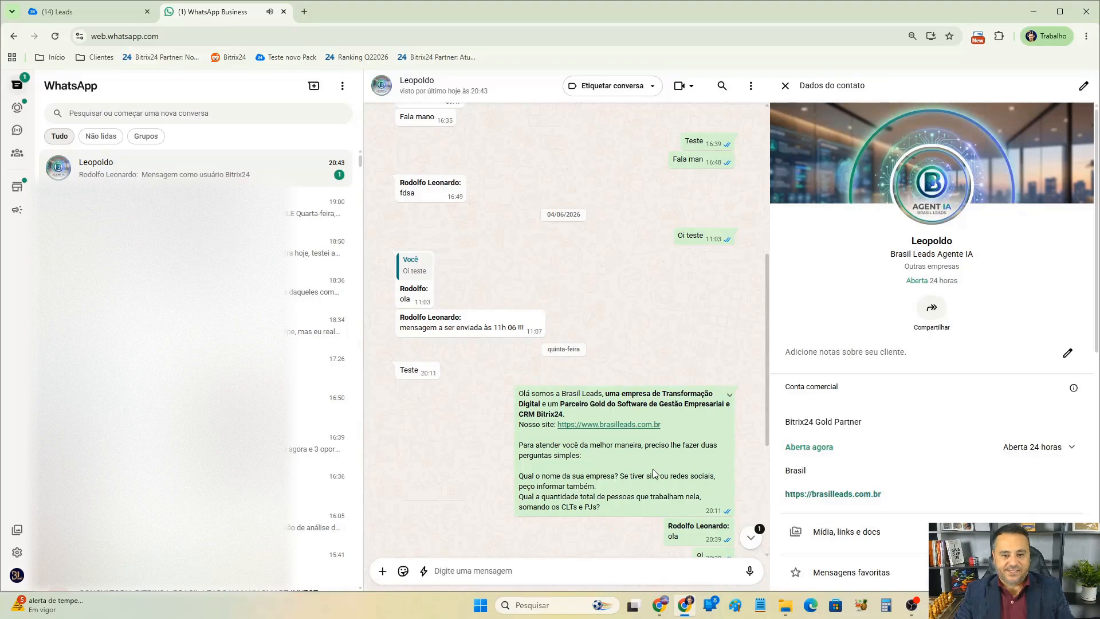
scroll(654, 473, down, 5)
double_click(414, 527)
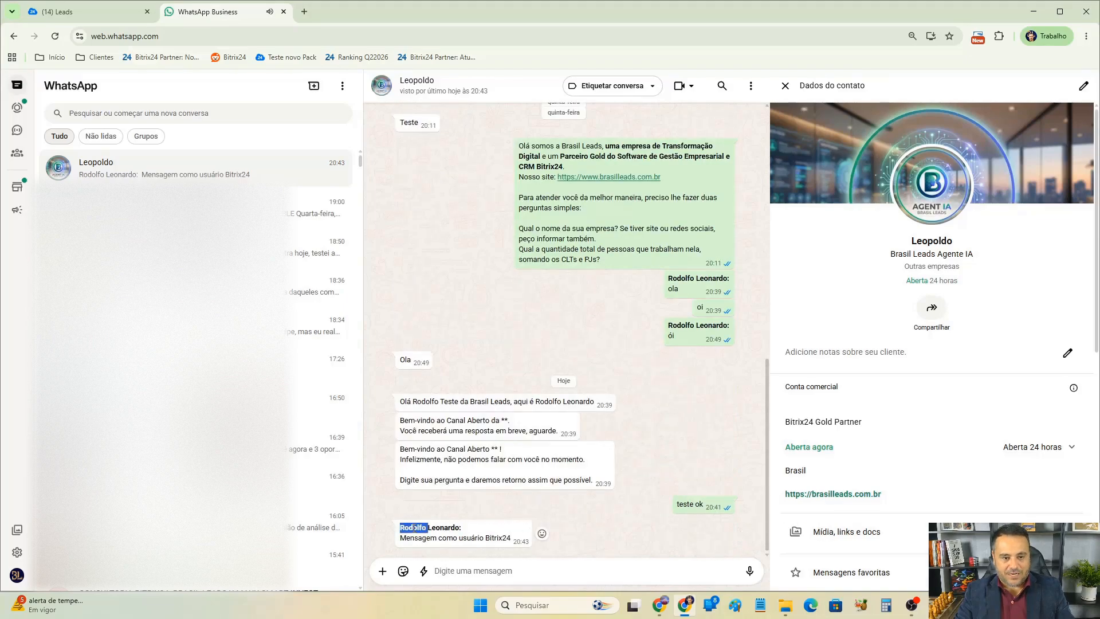
triple_click(414, 528)
click(637, 508)
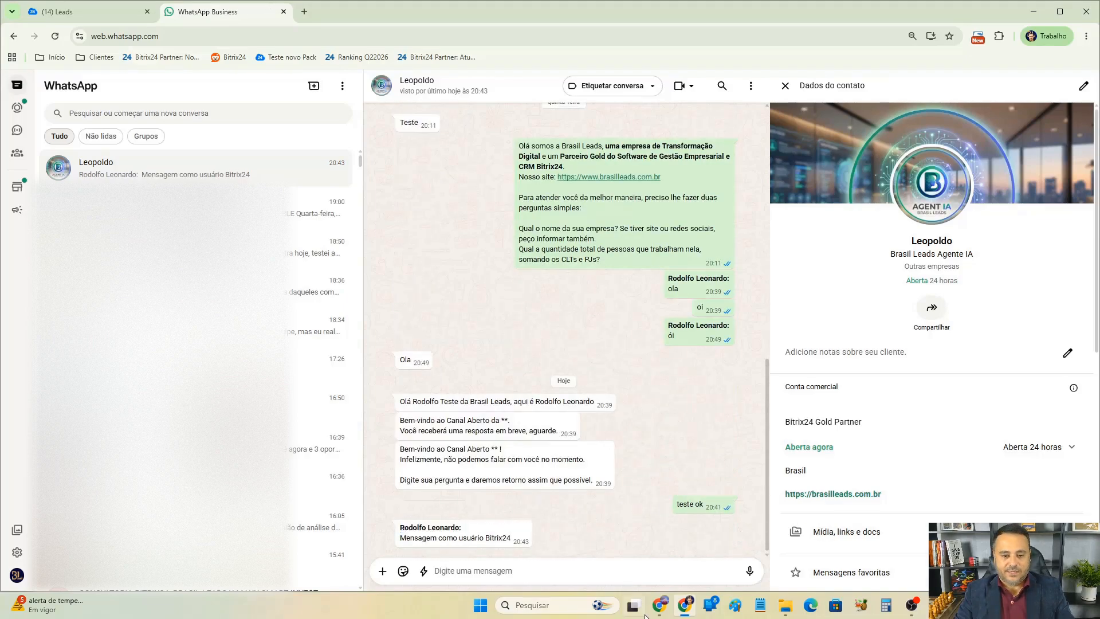
Rename the open-channel chat by copying the attached deal's title and pasting it as the chat name.
mouse_move(659, 606)
click(621, 560)
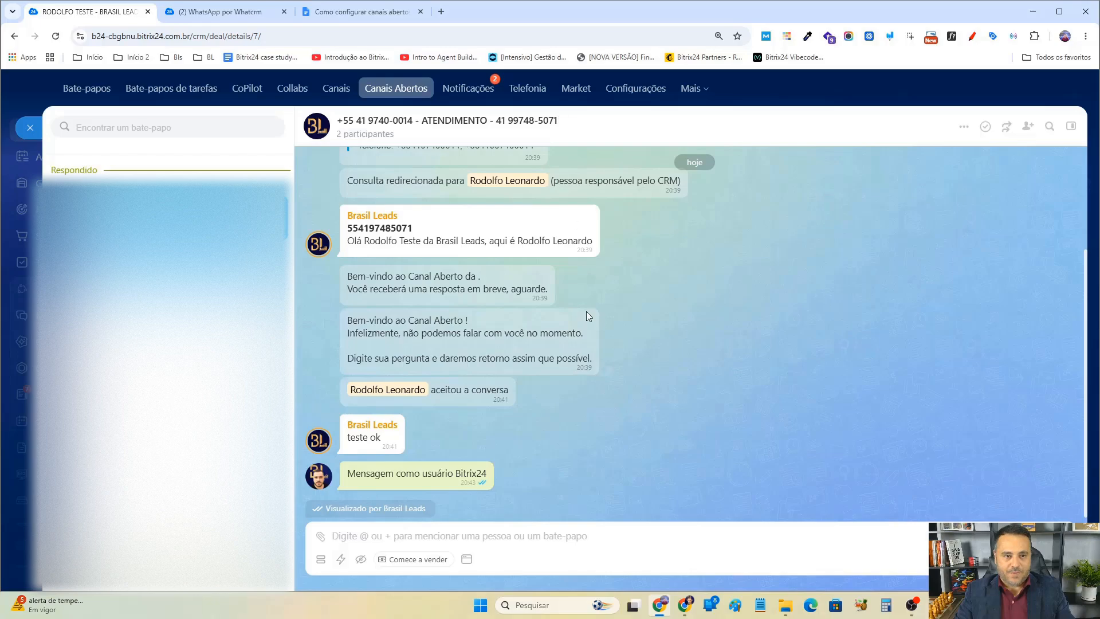
scroll(587, 311, up, 2)
scroll(587, 311, up, 1)
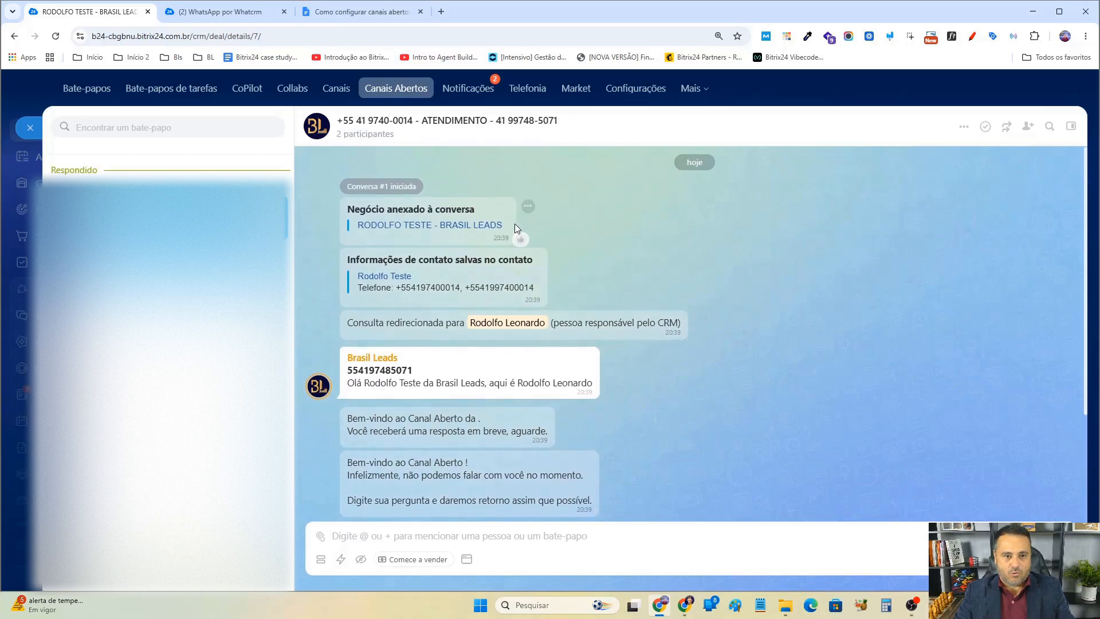
drag(514, 223, 356, 225)
key(ctrl+c)
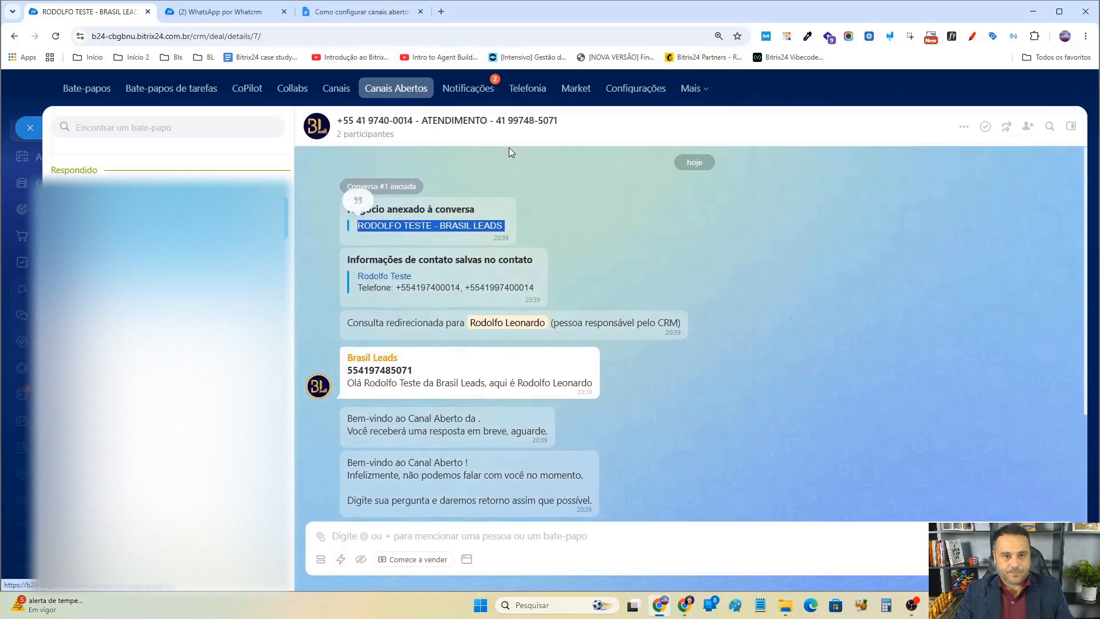
click(559, 121)
key(ctrl+v)
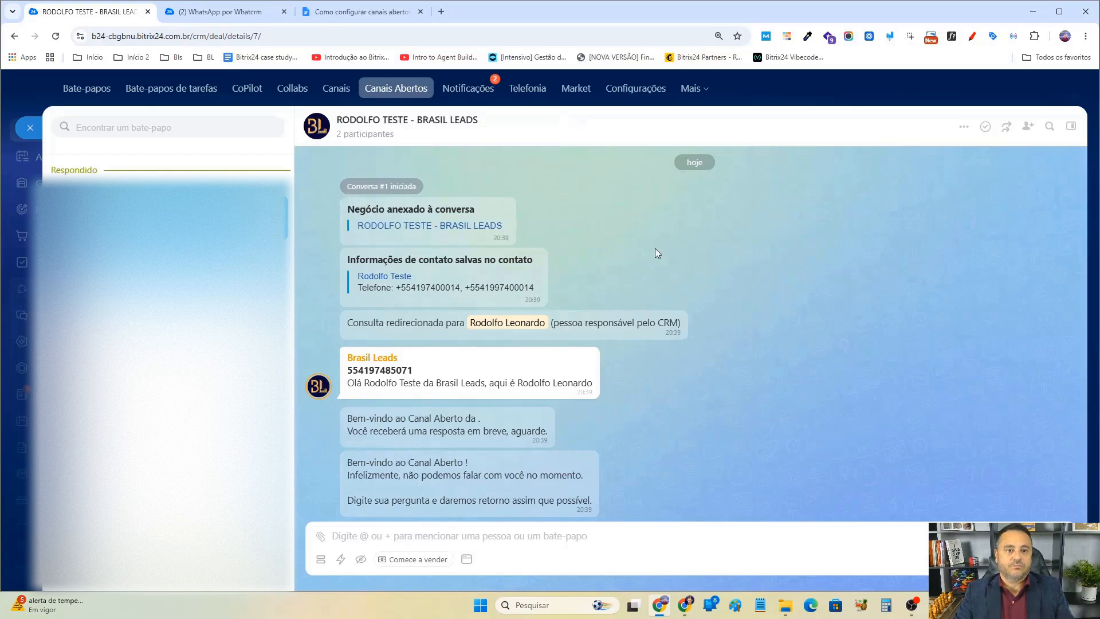
key(Return)
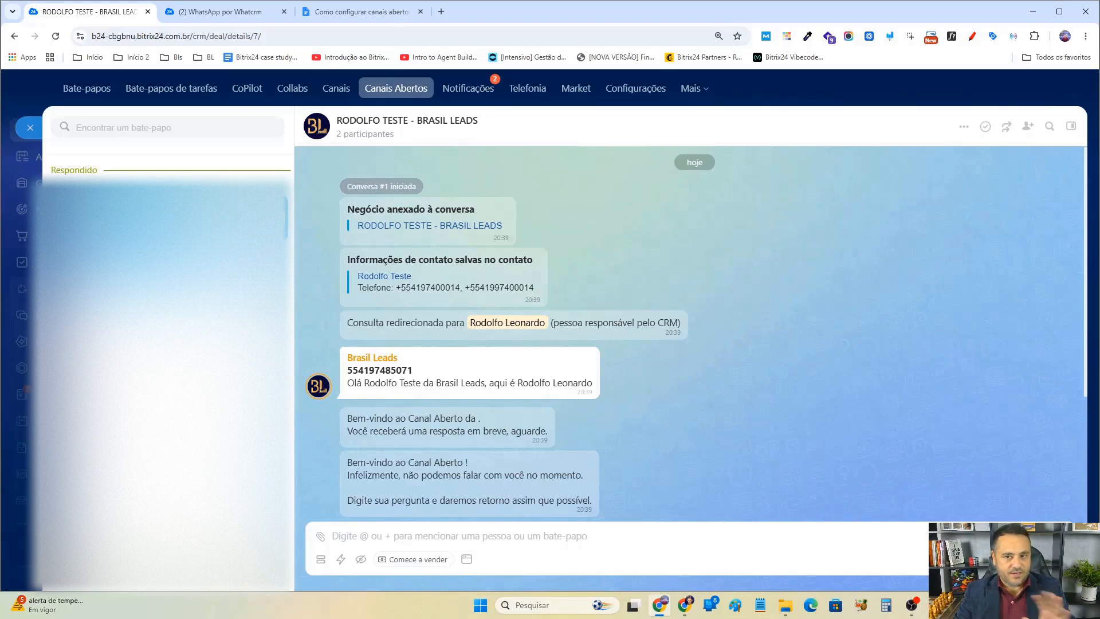
Open the chat details and invite four colleagues from the recent chats list into the conversation.
click(1071, 127)
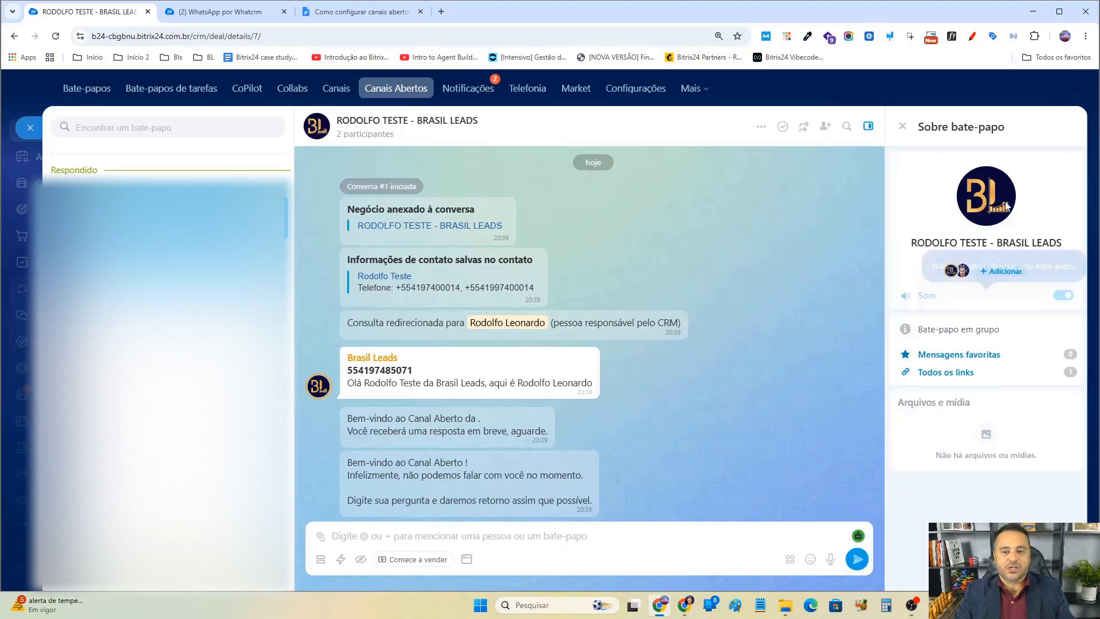
click(1008, 275)
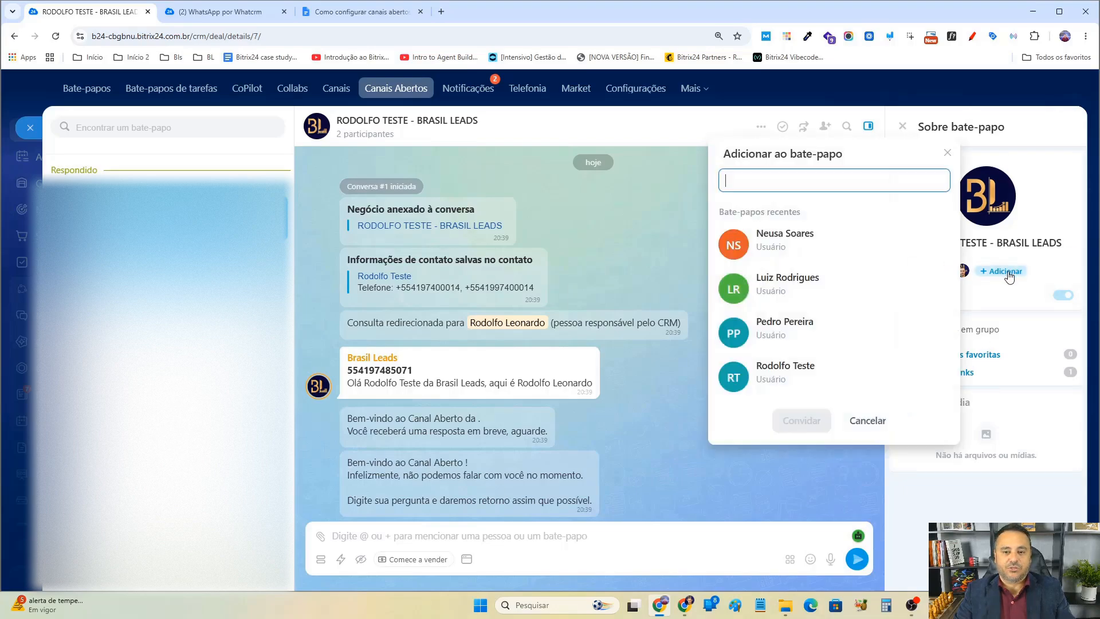
click(768, 253)
click(775, 289)
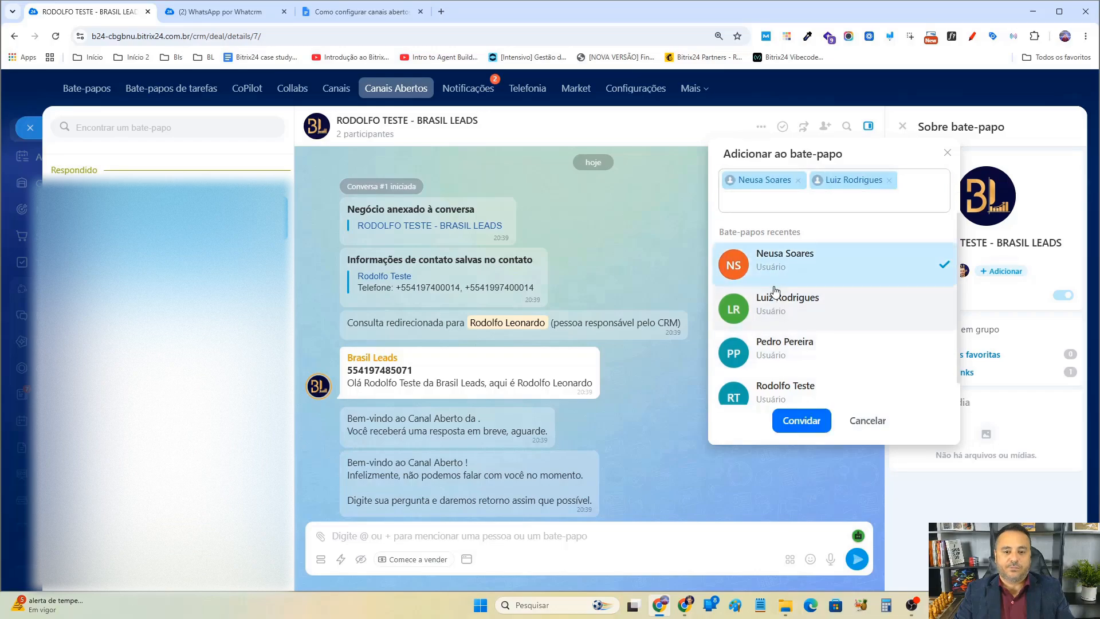
click(784, 349)
click(792, 395)
click(802, 422)
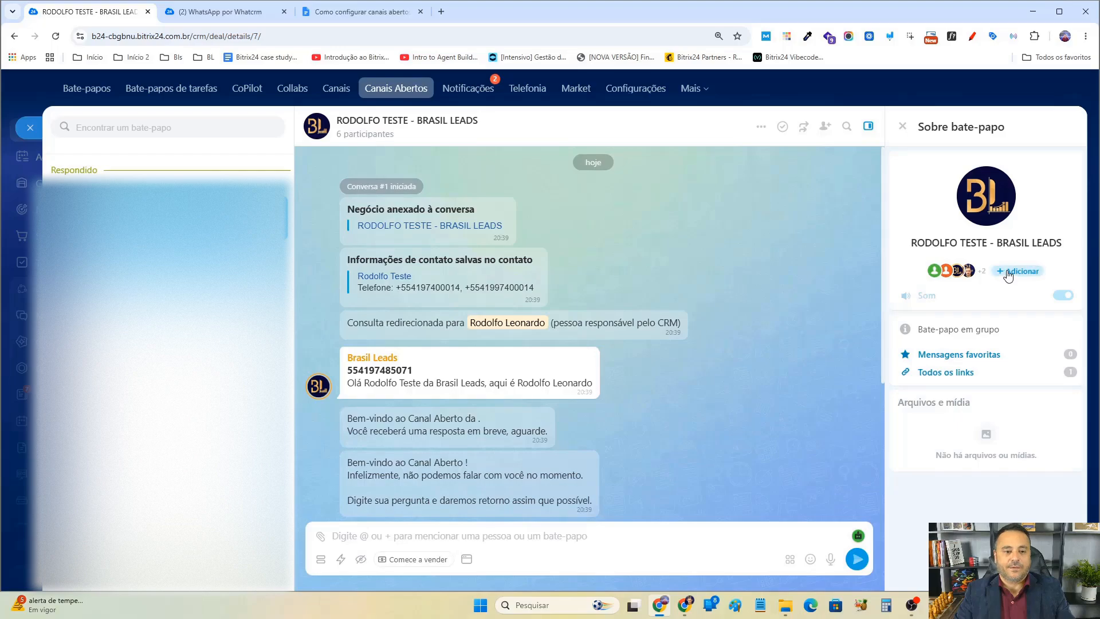
Send a hidden internal message mentioning the test user: "peço atender esse cliente por favor".
scroll(630, 343, down, 4)
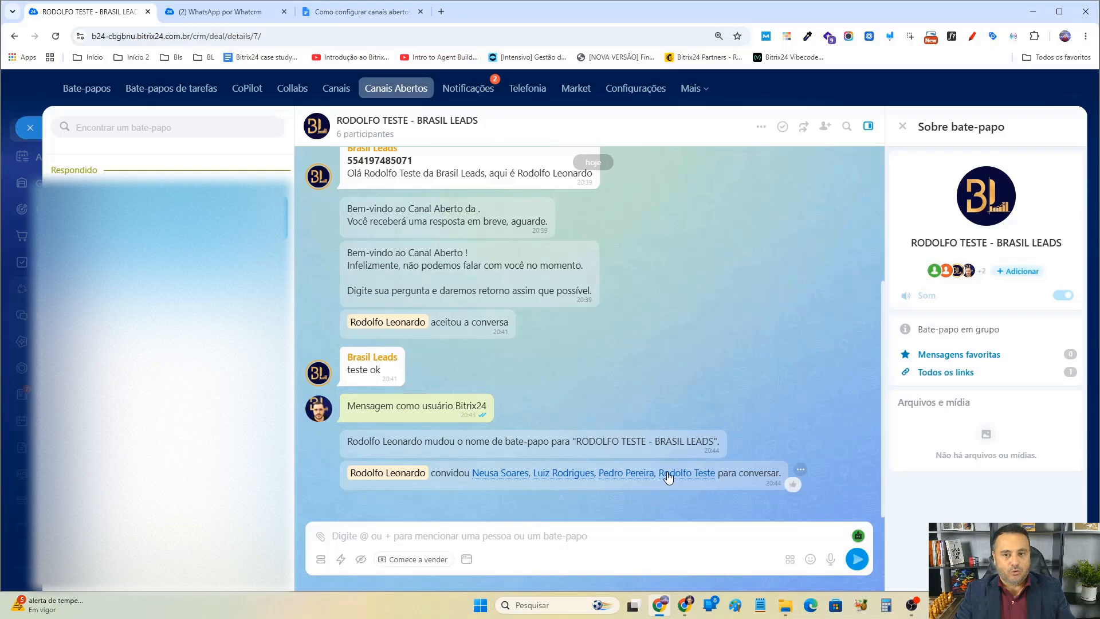
click(365, 558)
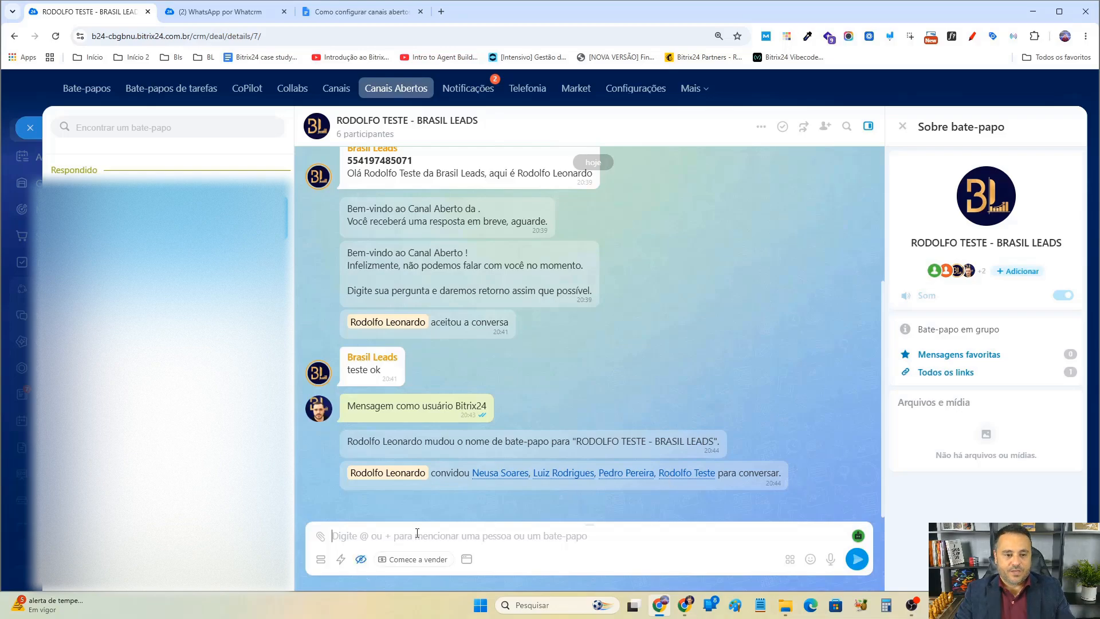
text(@)
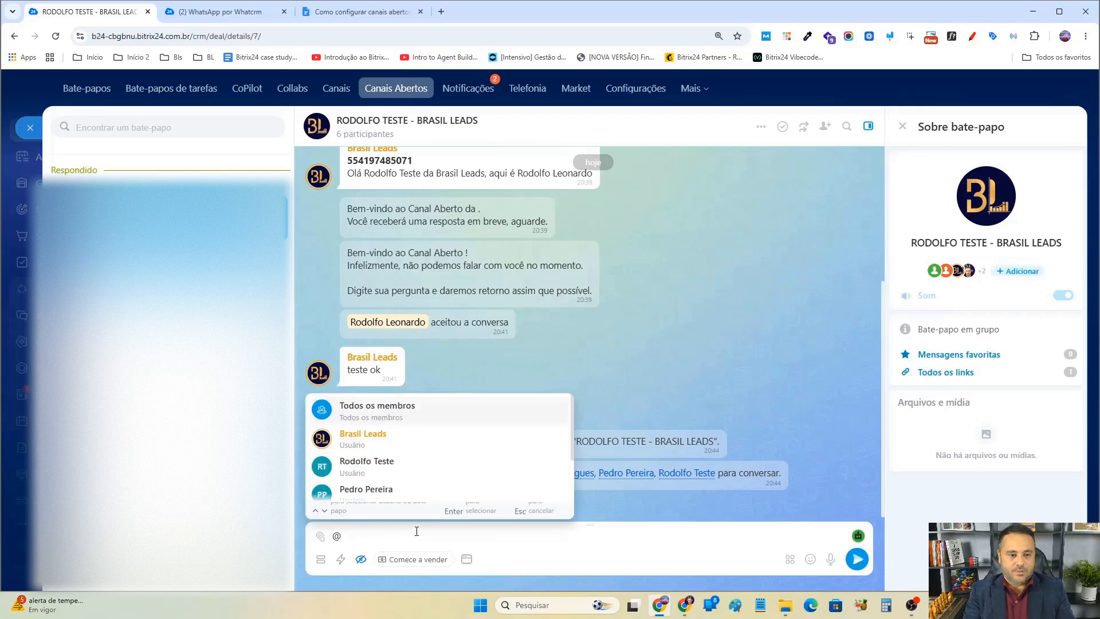
text(rodolfo teste)
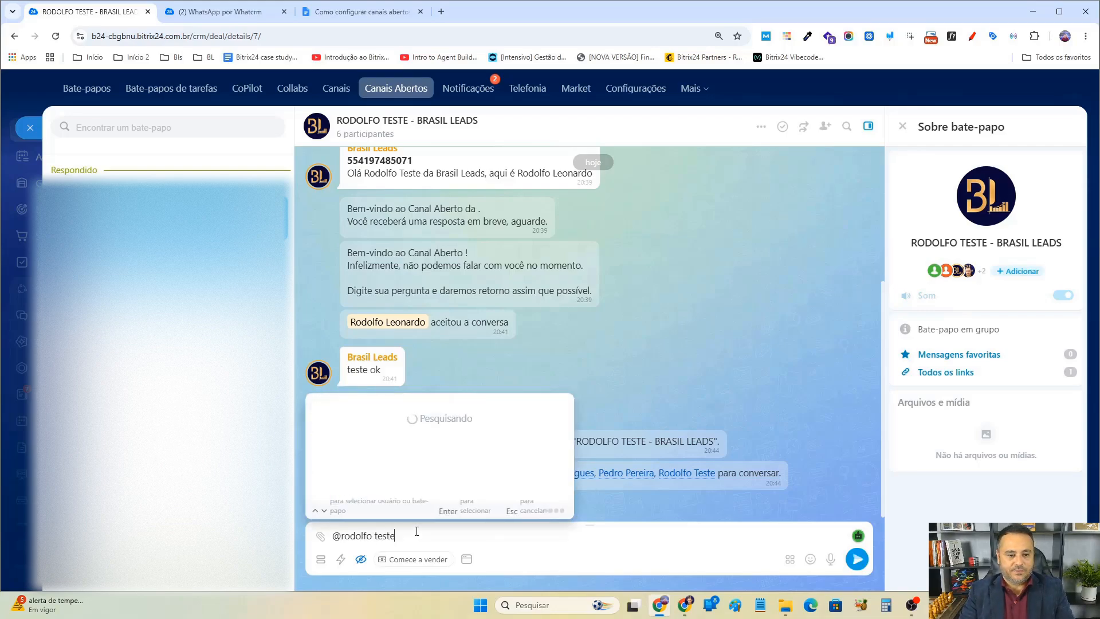
click(373, 406)
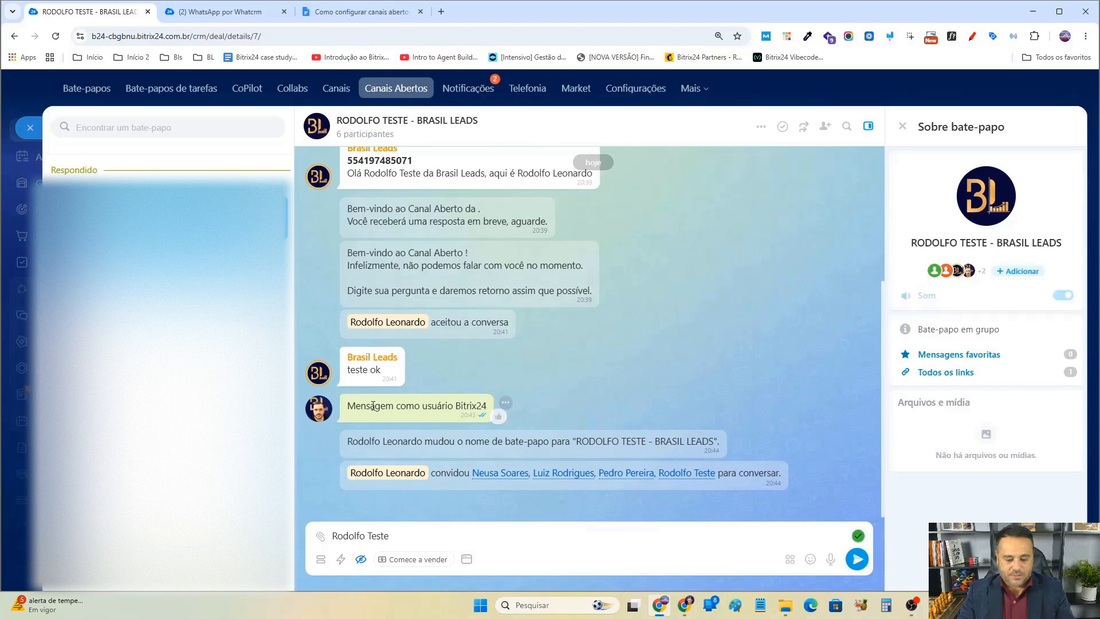
text(pçeo)
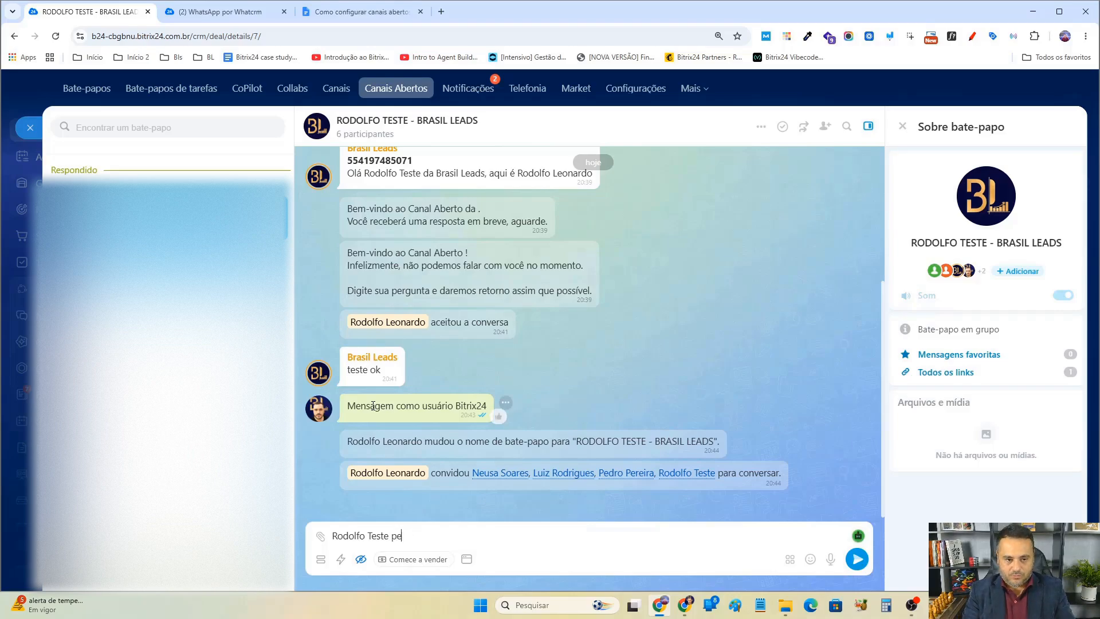
text(atender)
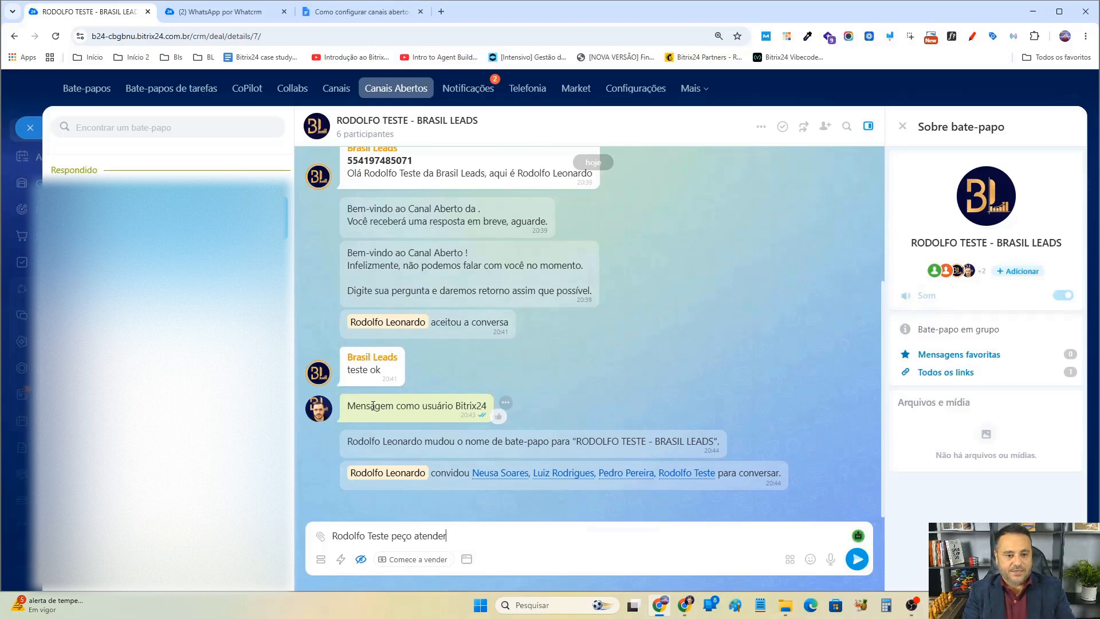
text( esse cliente po)
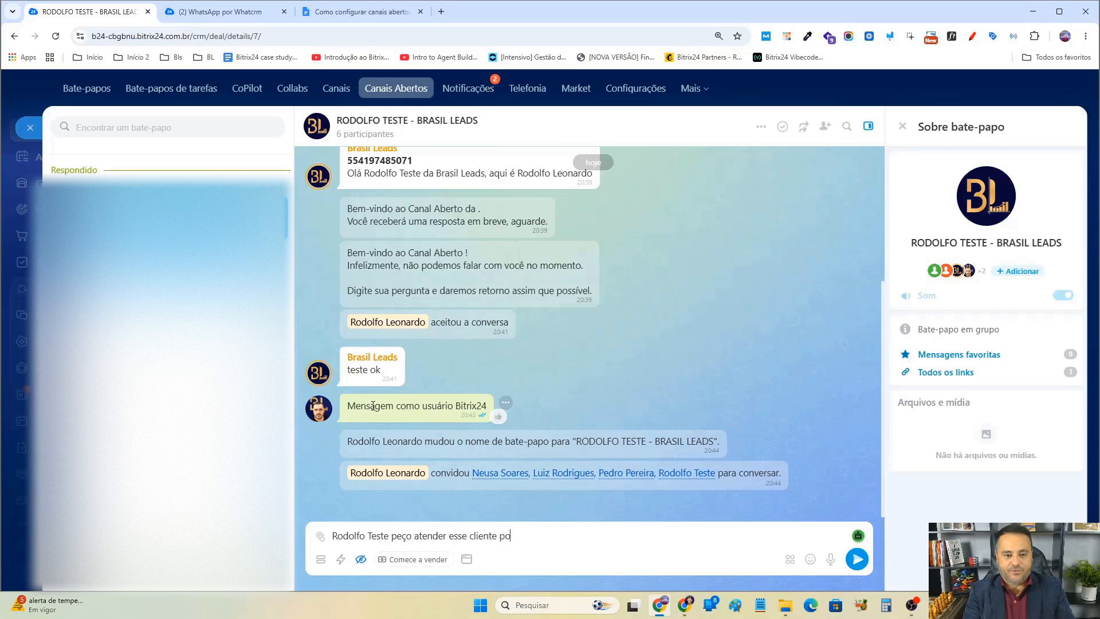
text(r favor)
key(Return)
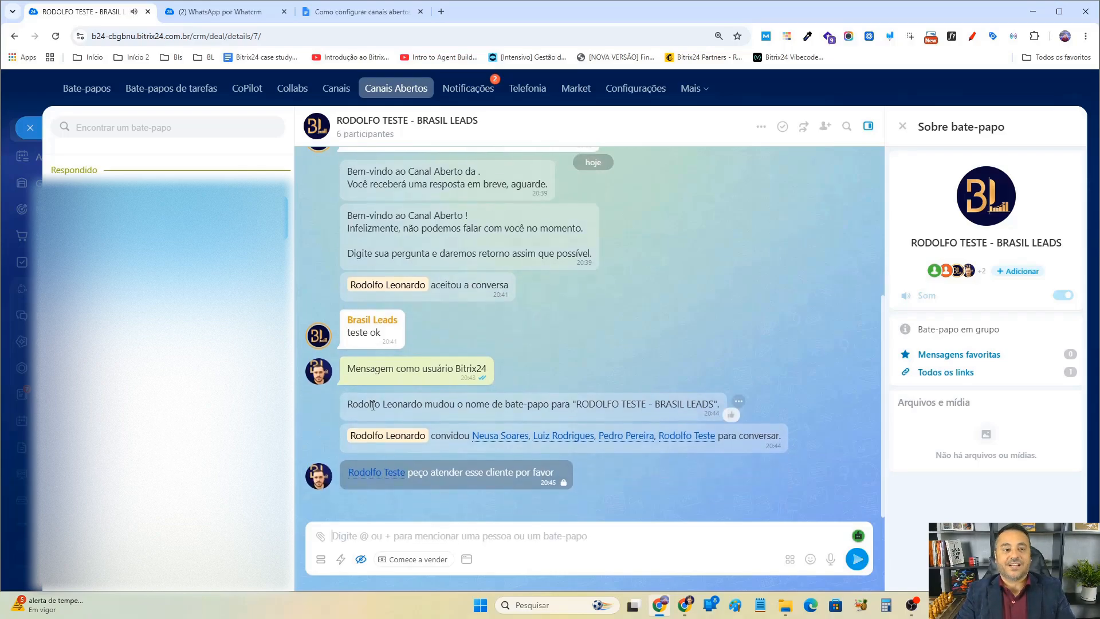
Switch to the other user's Bitrix24 window, open the chat from the notification, and review the mention message.
mouse_move(684, 606)
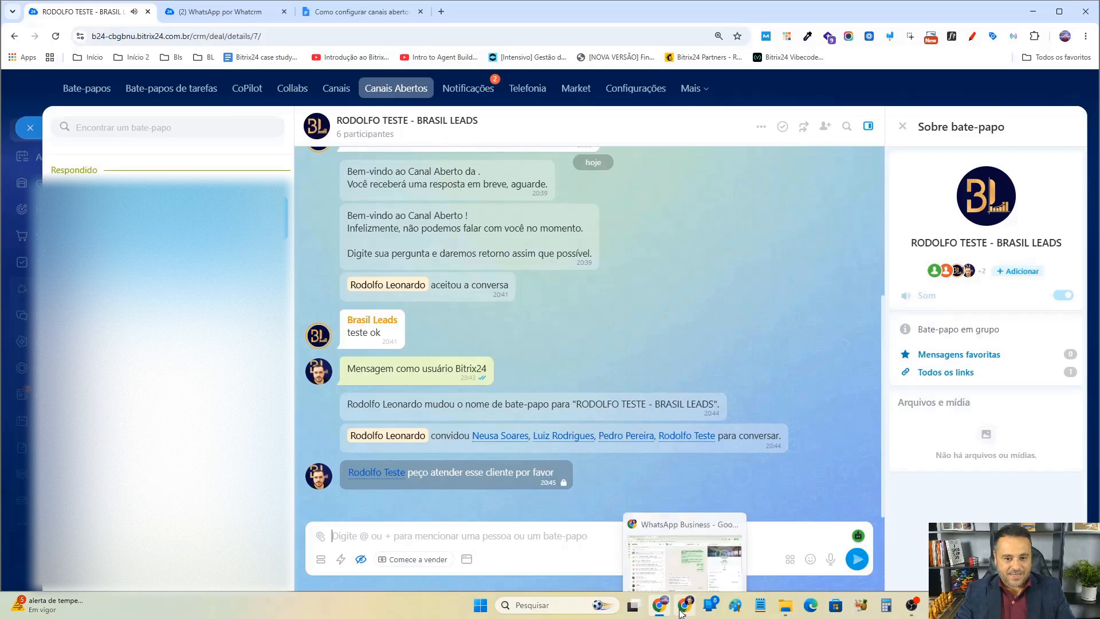
click(685, 580)
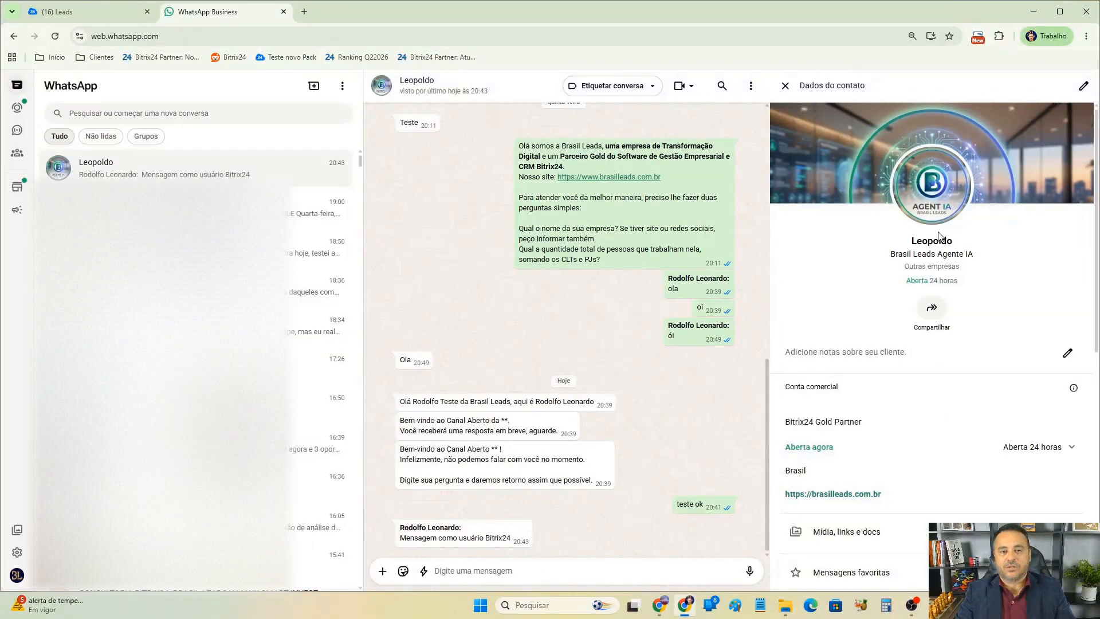
click(116, 10)
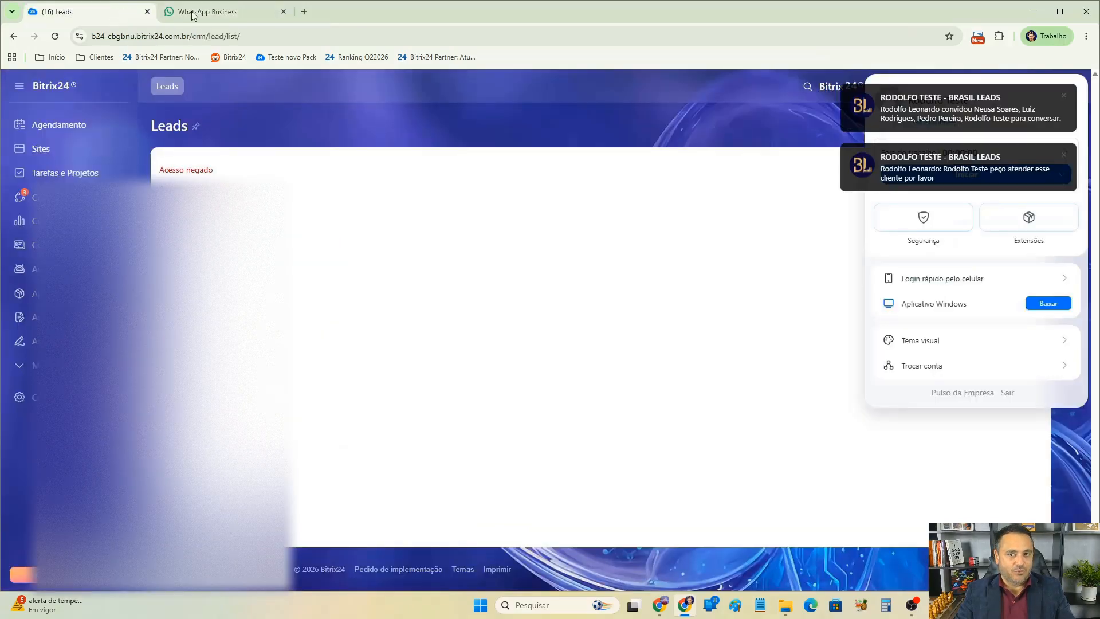
click(986, 109)
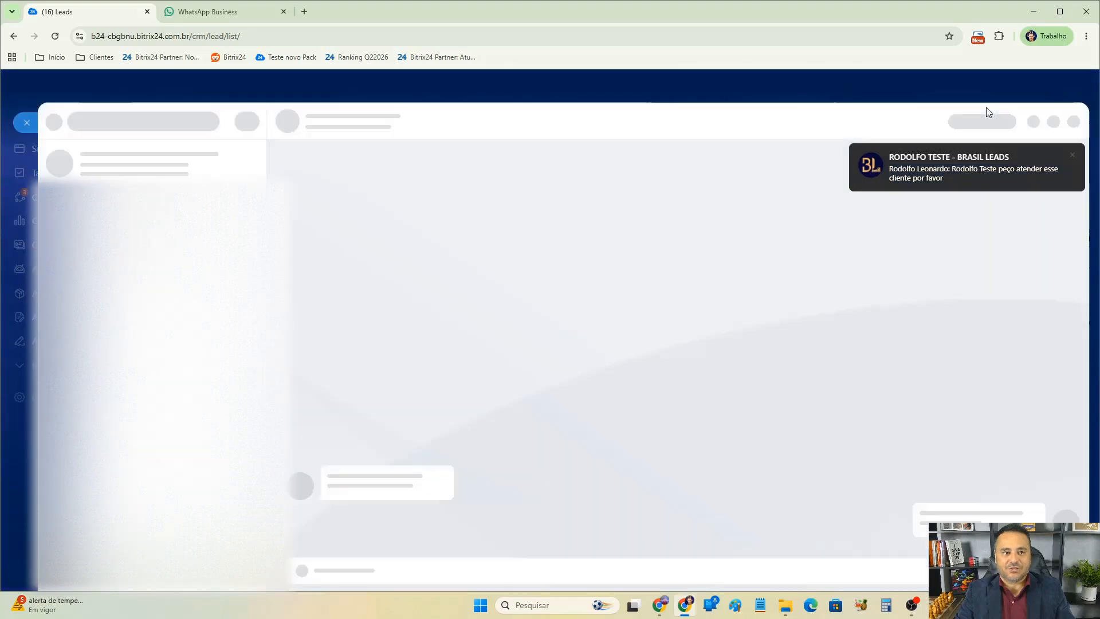
click(938, 104)
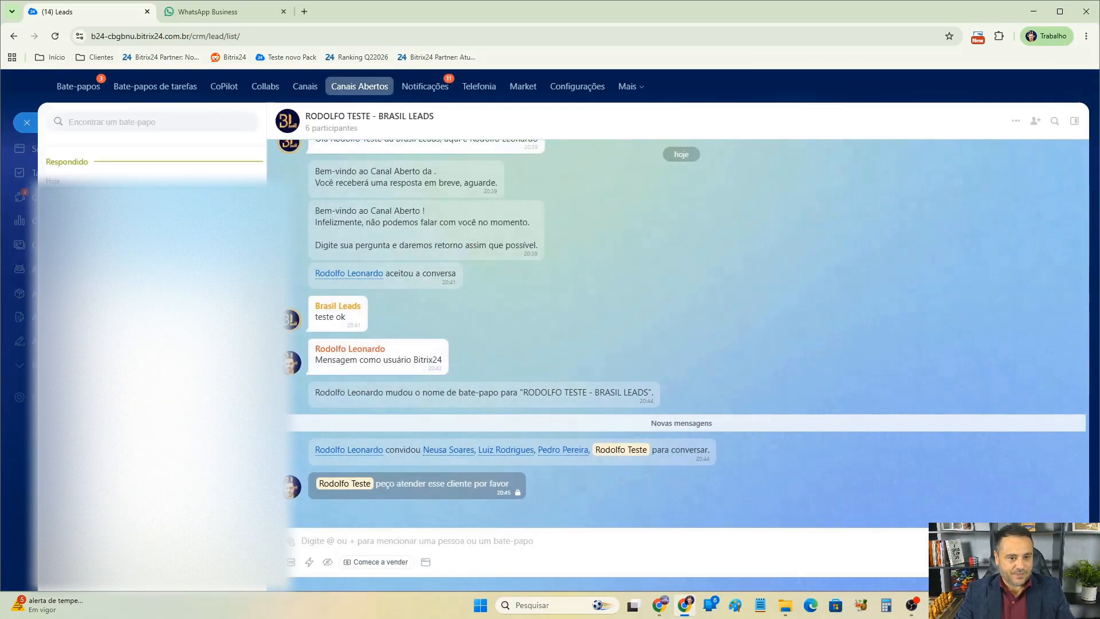
drag(499, 485, 311, 485)
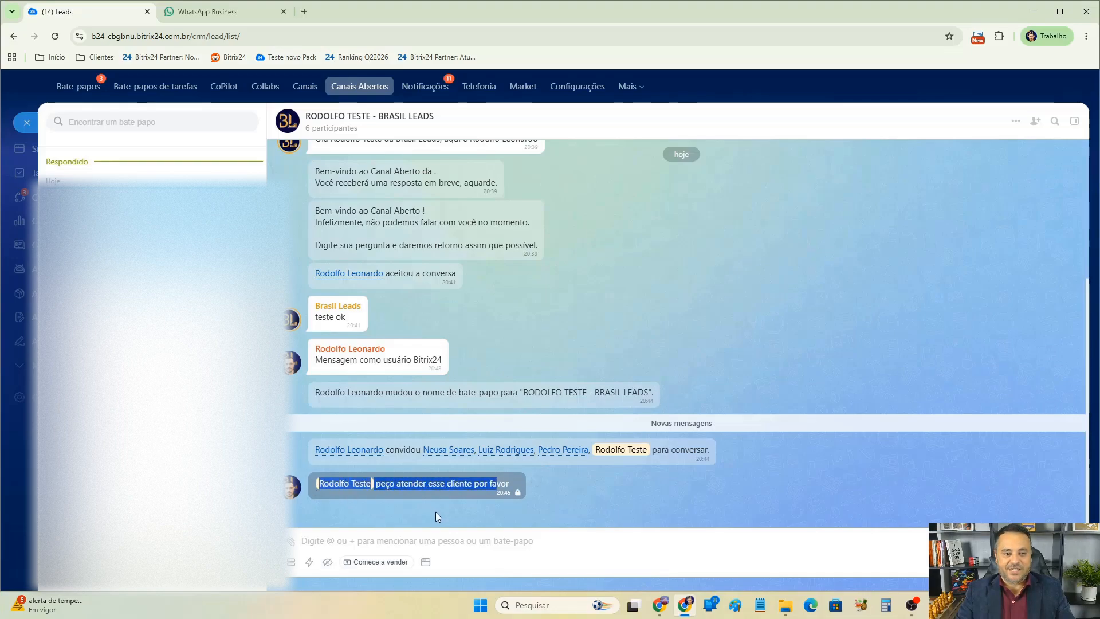
click(328, 562)
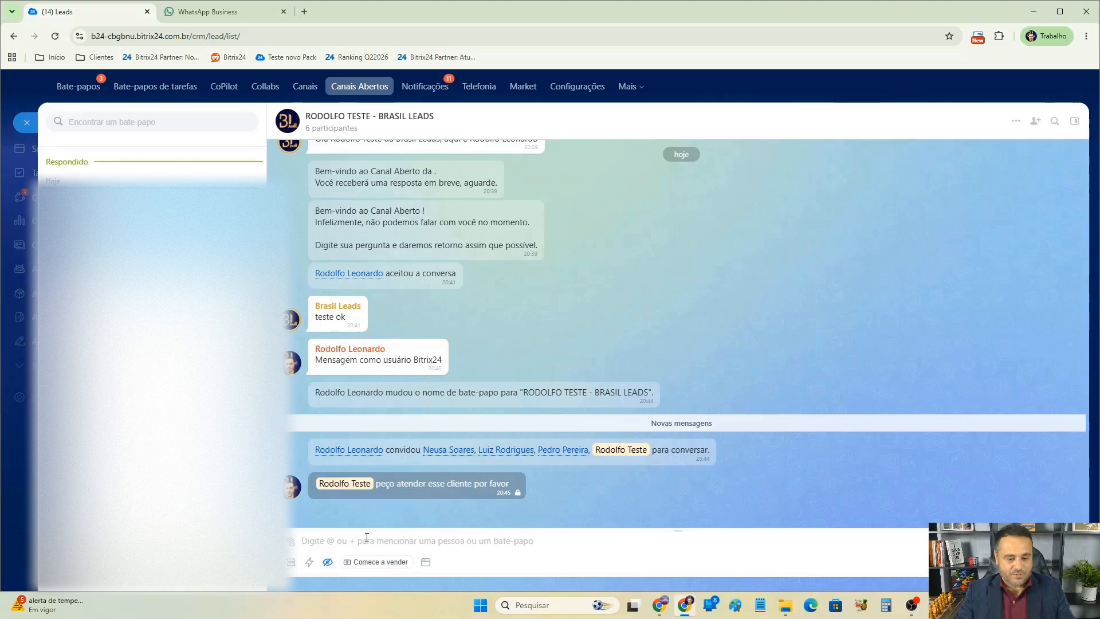
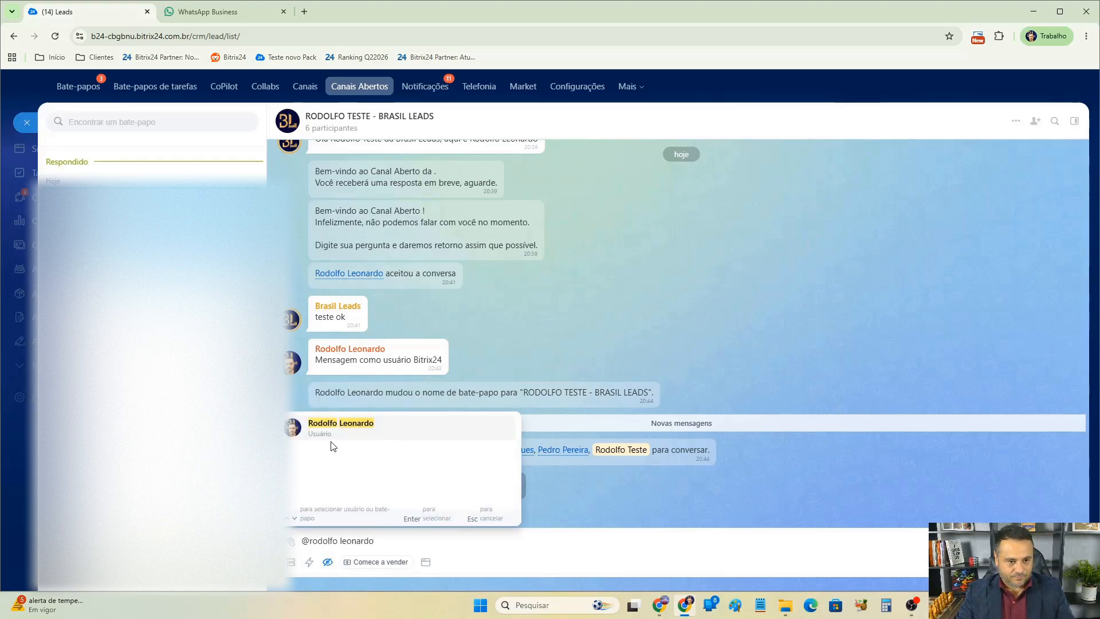
Reply in the hidden internal message mode, mentioning the colleague who assigned the client: "ok iniciando atendimento".
key(Return)
text(ok)
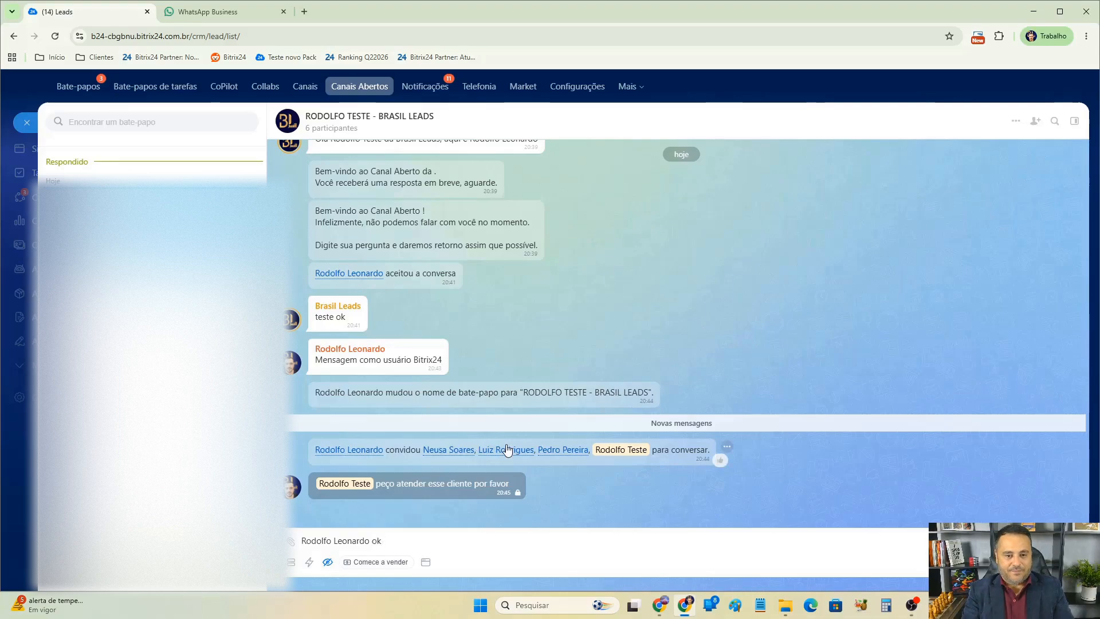
text( iniciando atendimento)
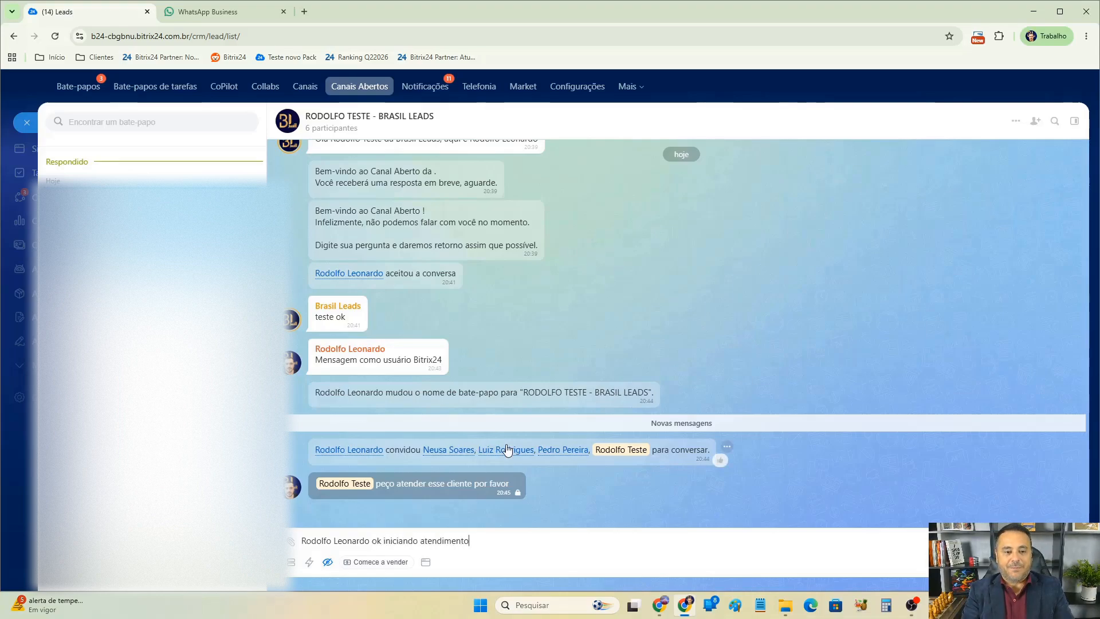
key(Return)
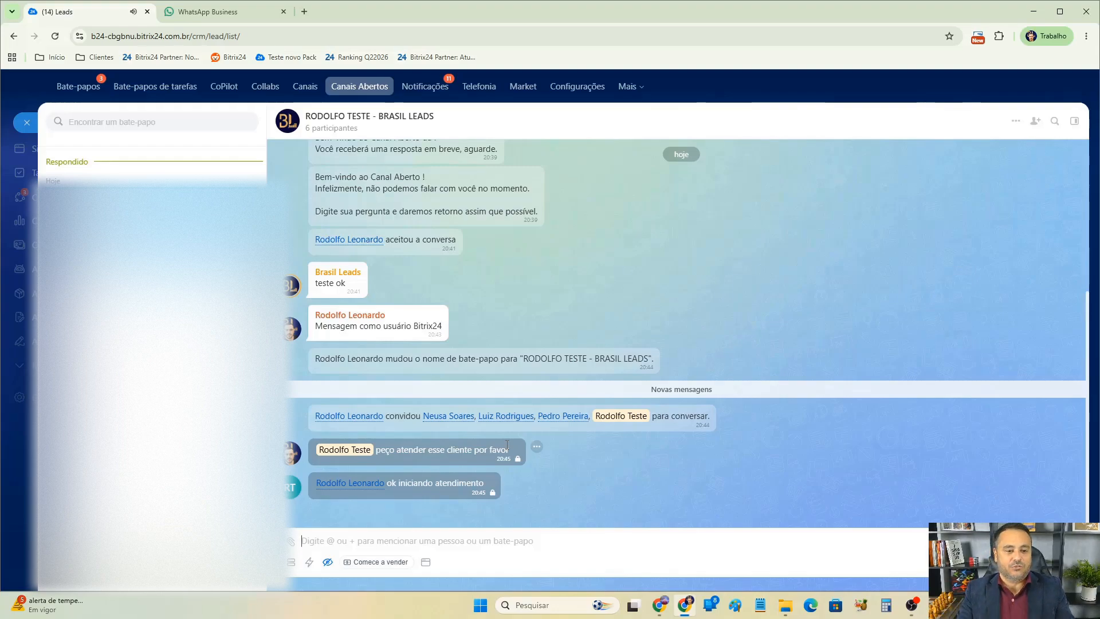
Switch off hidden mode and send the client the message "ola tudo bem?".
click(327, 562)
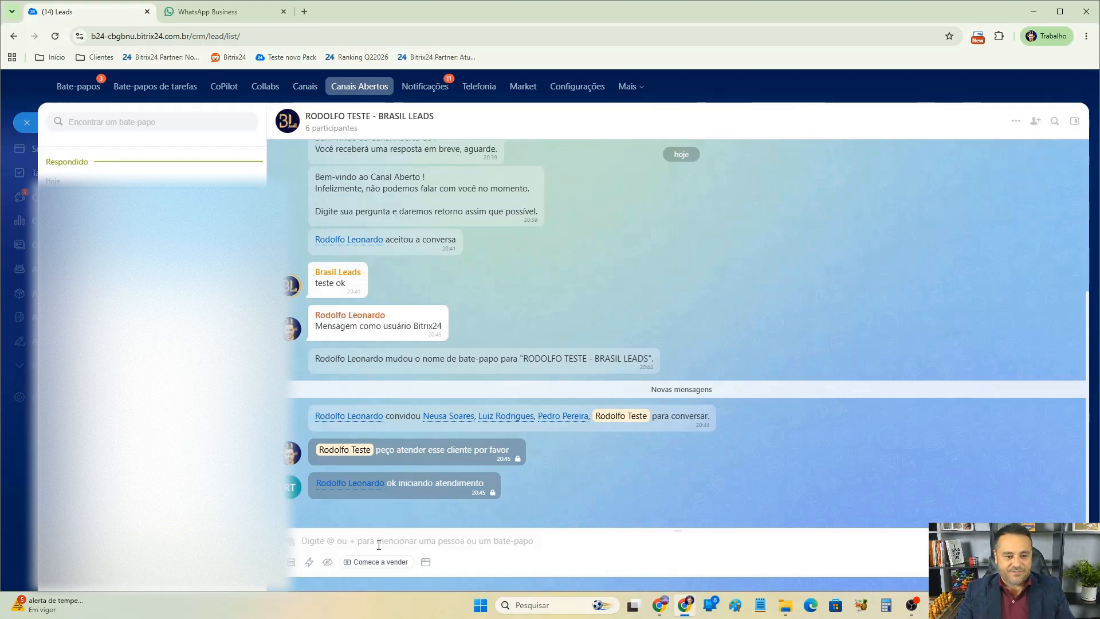
text(ola tudo bem?)
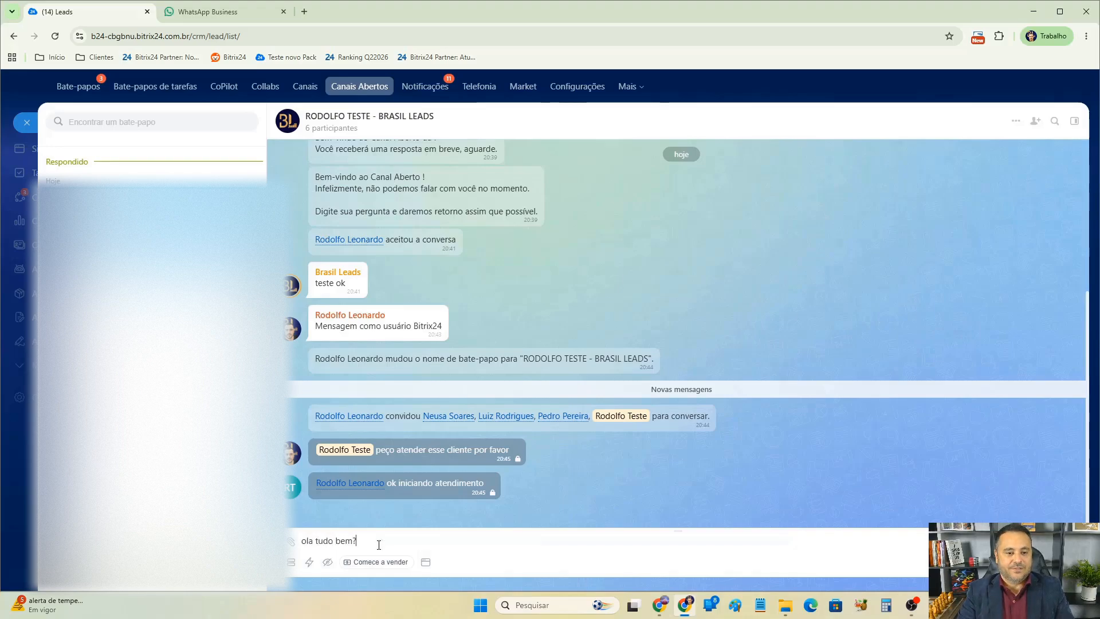
key(Return)
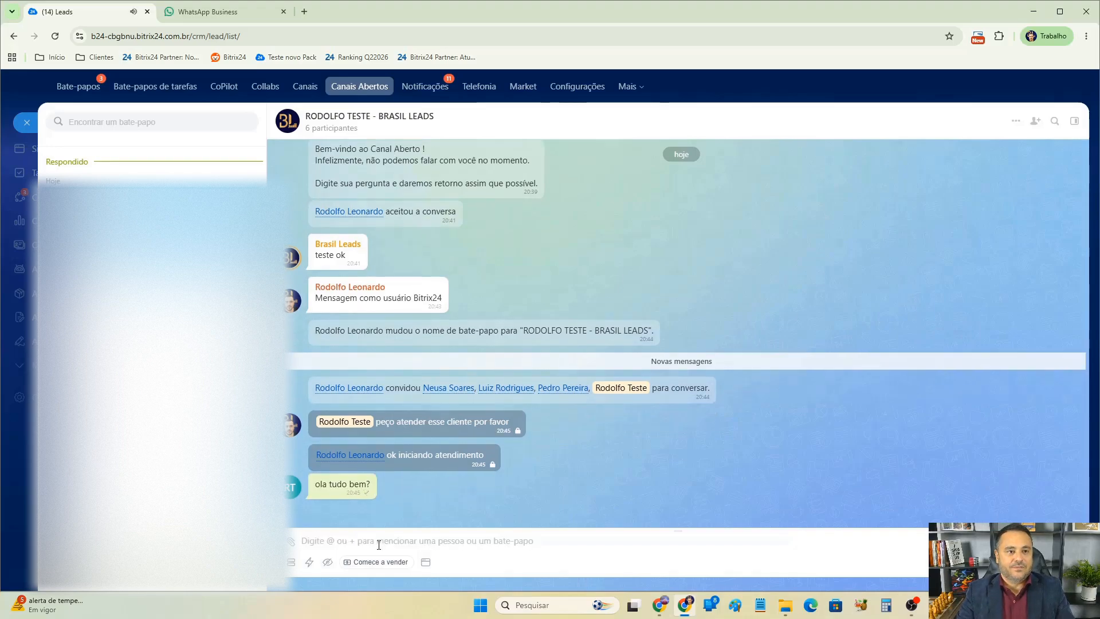
Check the client's WhatsApp chat for the new message, then return to the other Bitrix24 window and dismiss its notifications.
click(211, 12)
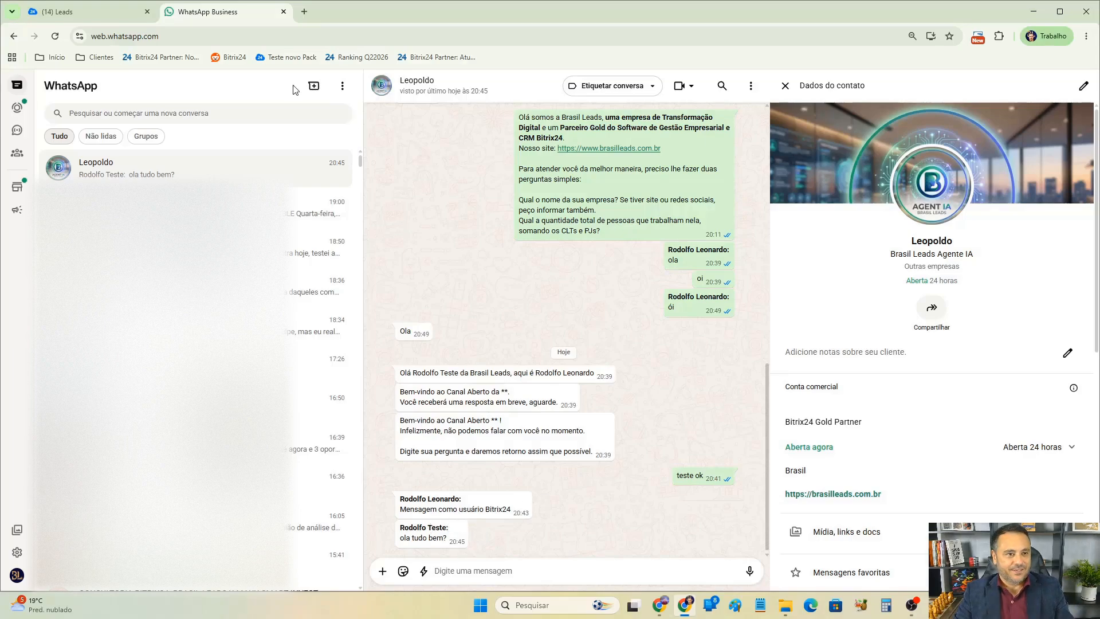
click(664, 605)
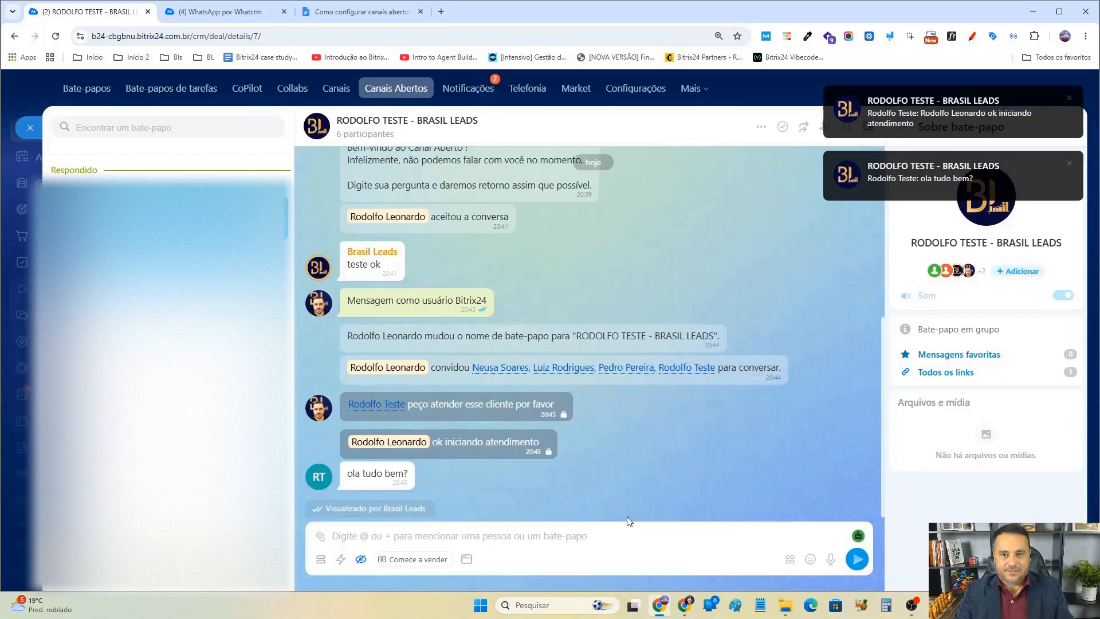
click(1069, 98)
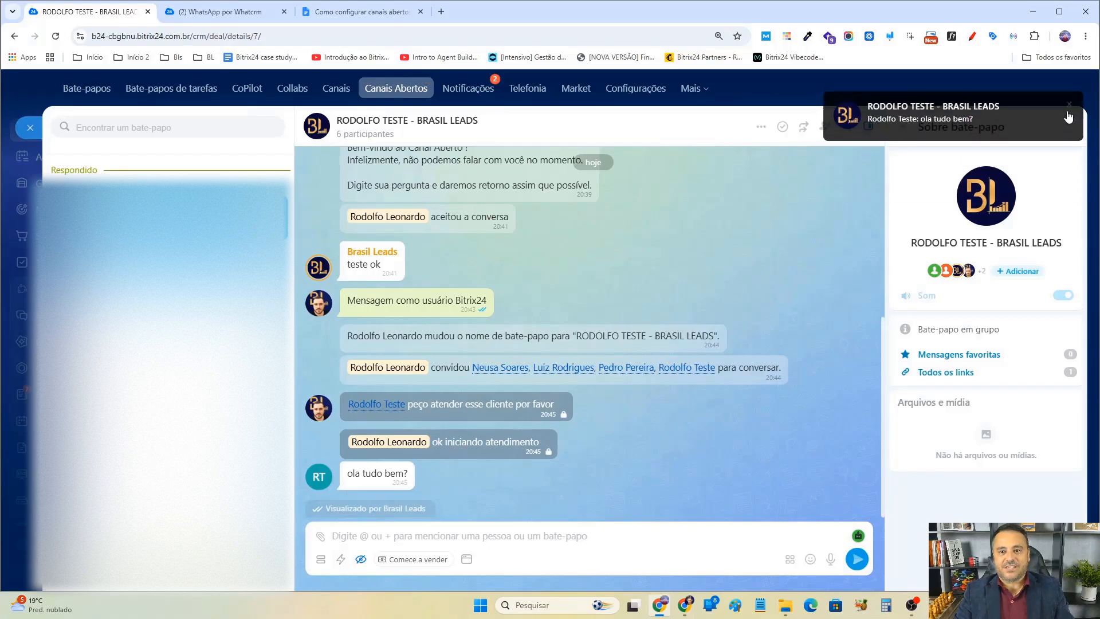
click(1069, 99)
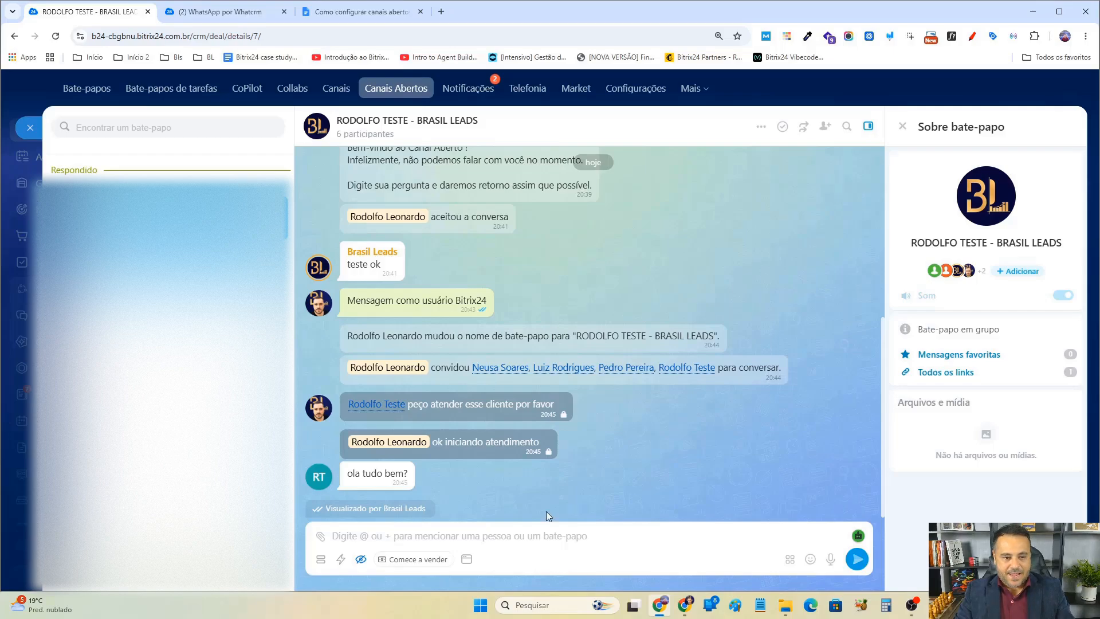
Open the predefined replies panel and browse its categories before closing it.
click(341, 558)
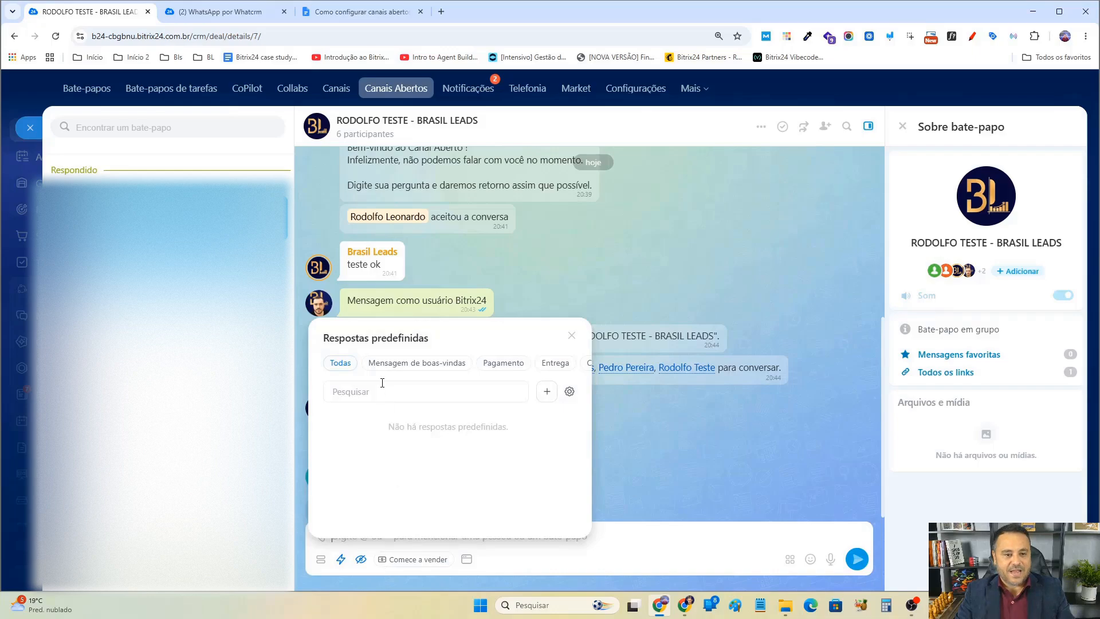
click(446, 367)
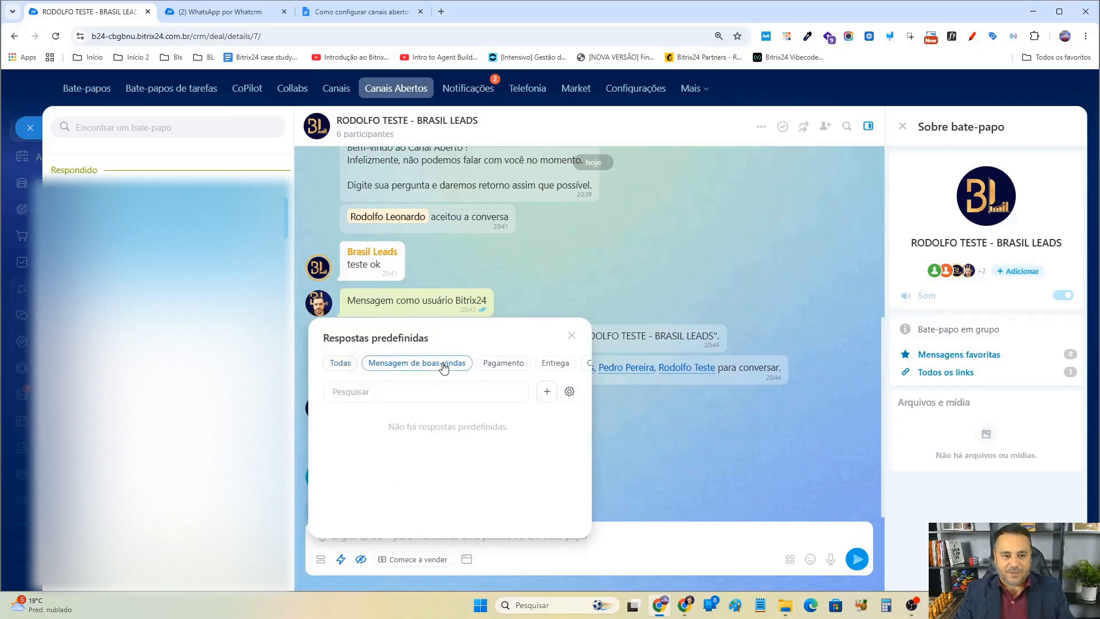
click(493, 366)
click(566, 367)
click(640, 475)
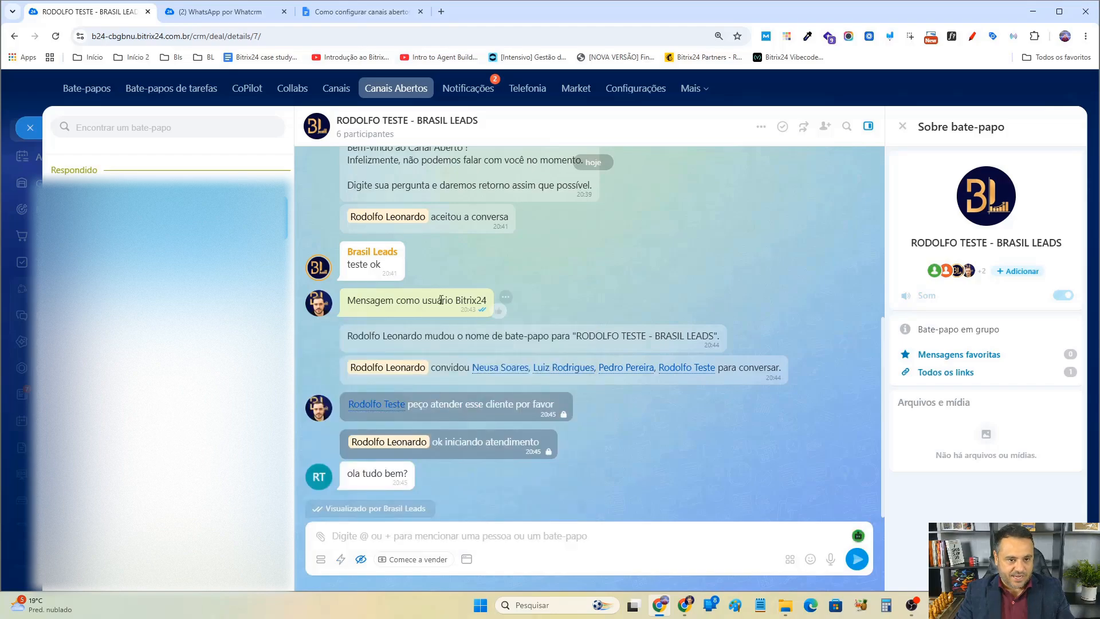
Save the chat message "Mensagem como usuário Bitrix24" as a predefined reply.
drag(356, 300, 455, 302)
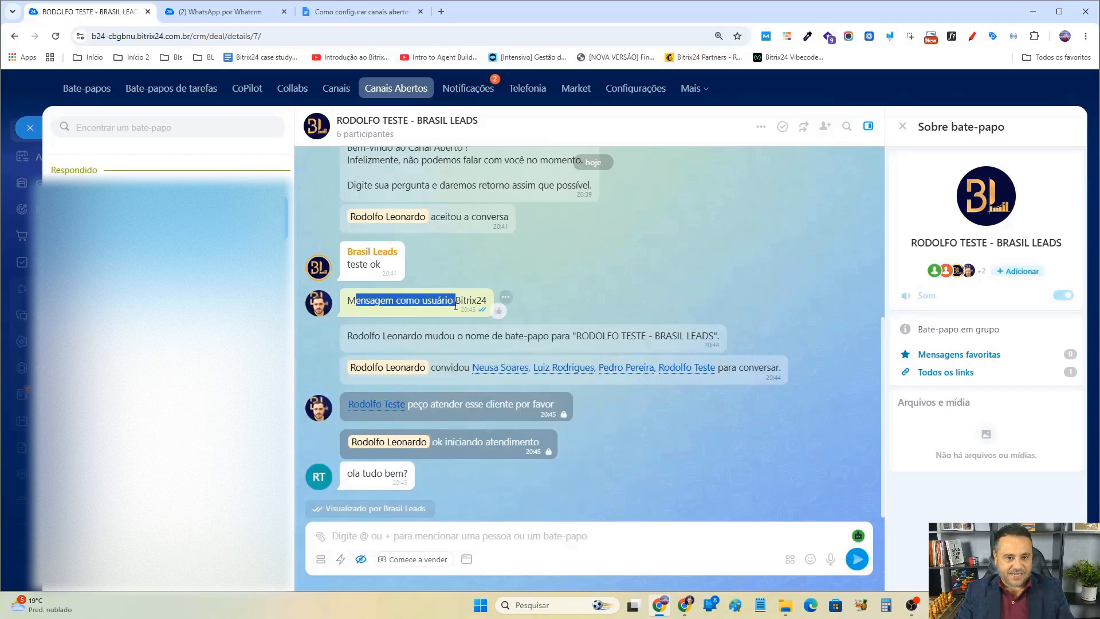
click(579, 281)
click(505, 297)
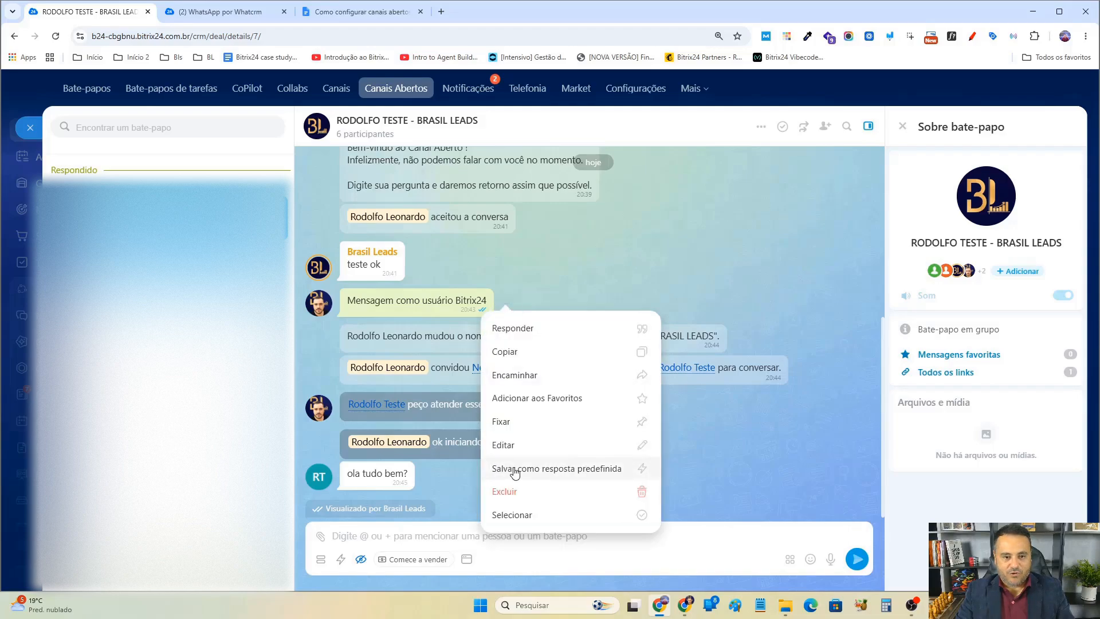
click(538, 468)
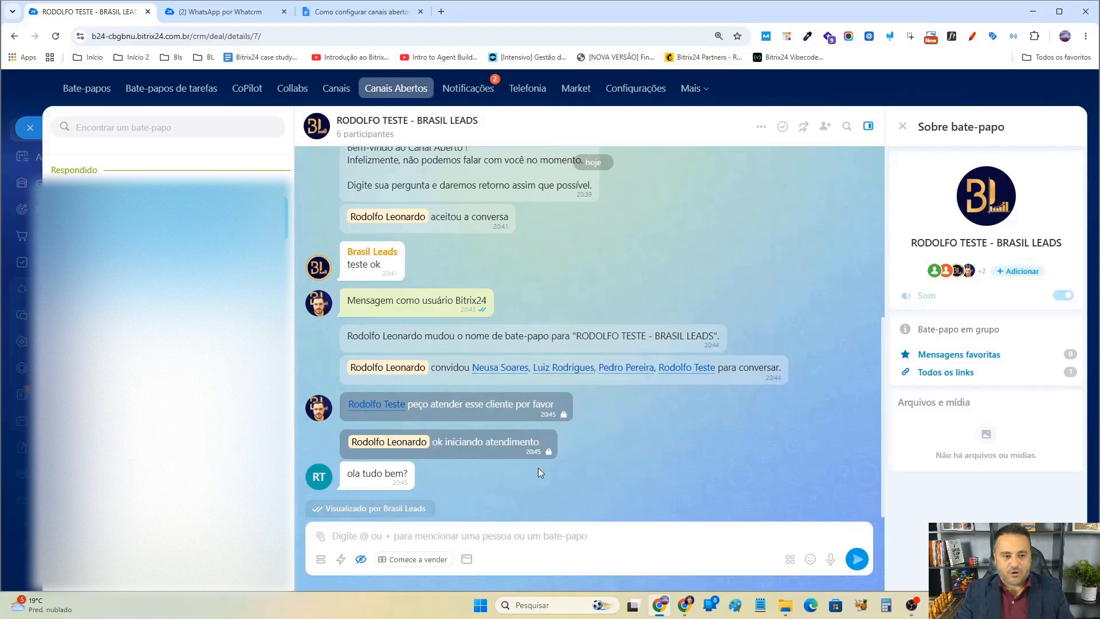
Open the predefined replies panel to check the welcome-message category, then return to the chat.
click(341, 560)
click(395, 367)
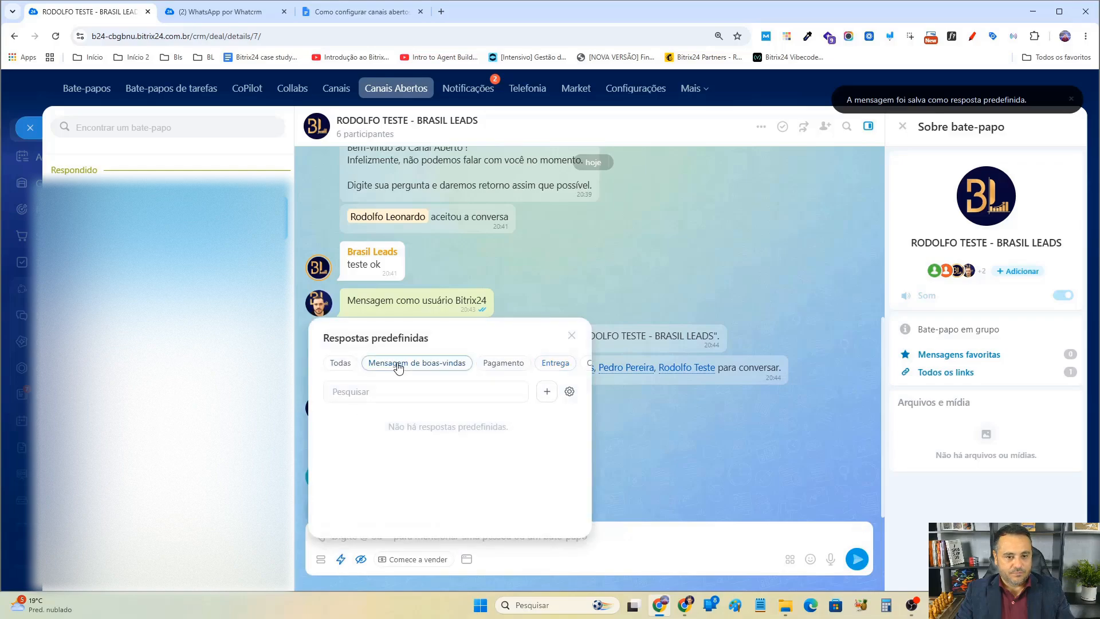
click(665, 434)
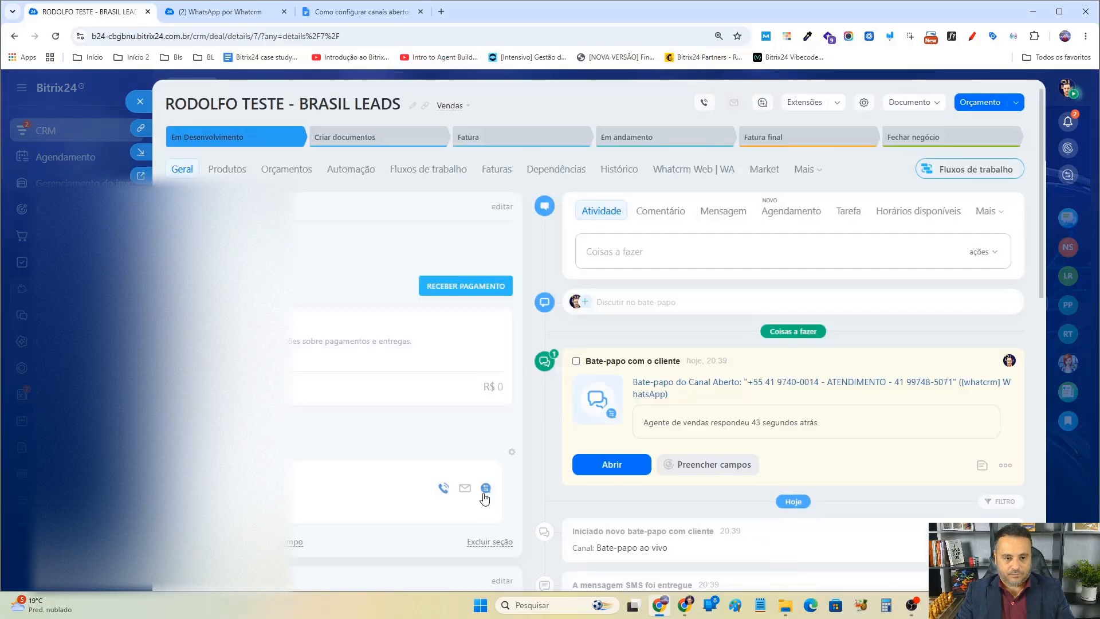
click(485, 488)
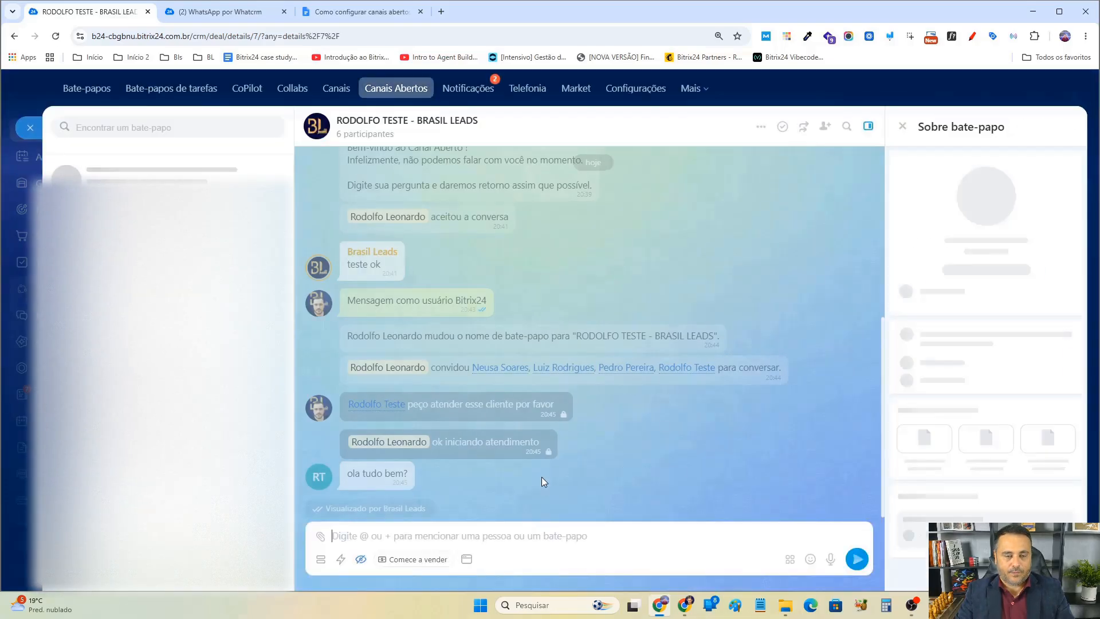
Insert the saved predefined reply into the message box, append "fdsafsadfads", and send it.
click(341, 558)
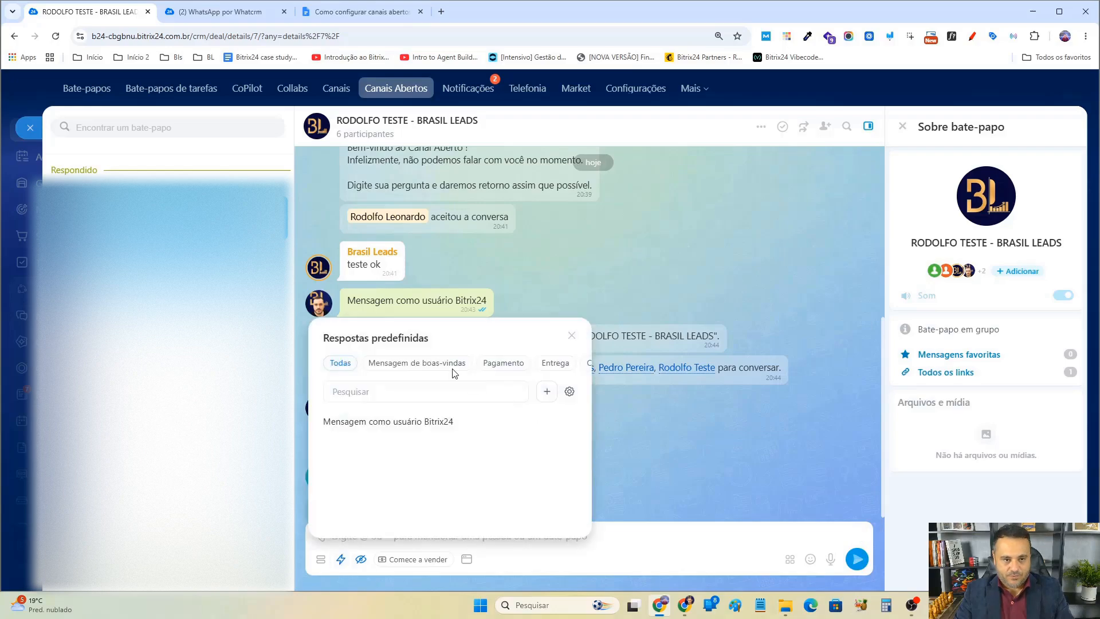
click(385, 430)
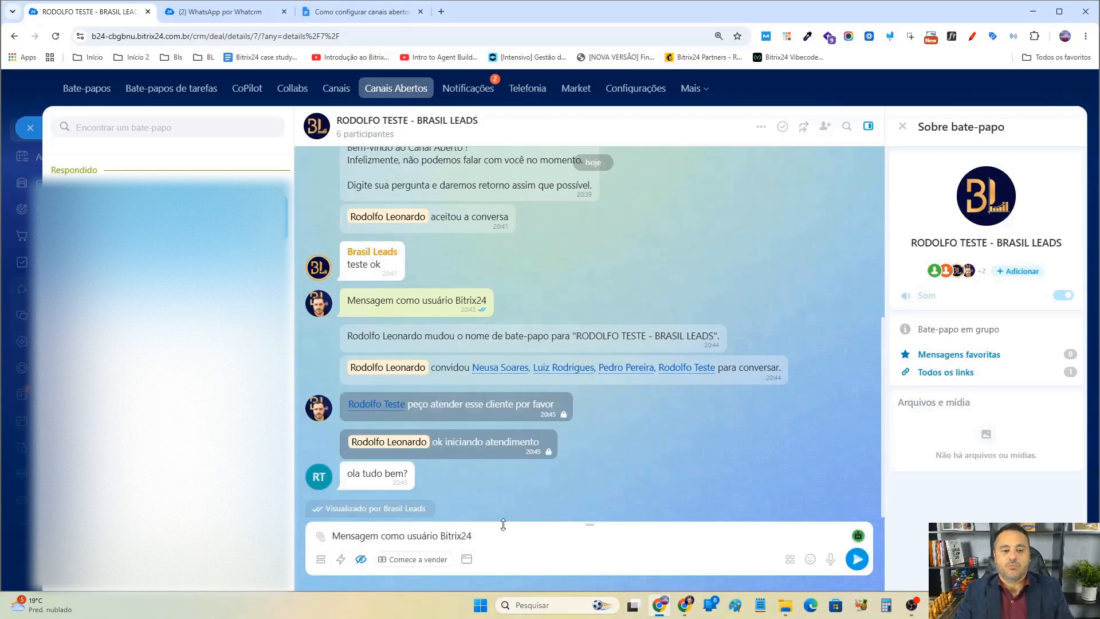
text(fdsafsadfads)
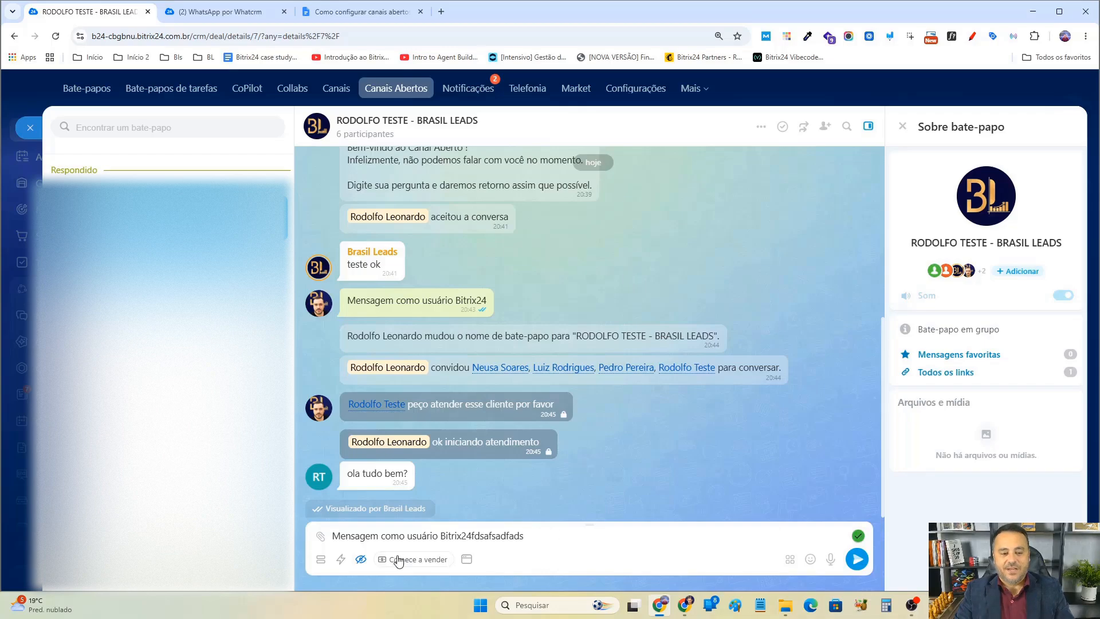
click(856, 560)
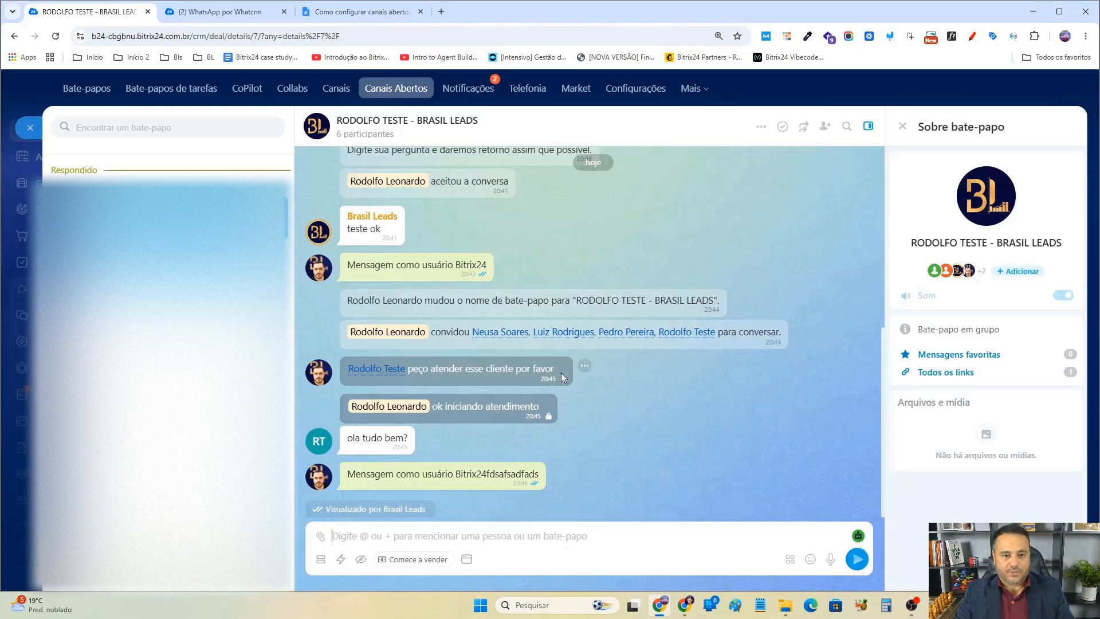
Save the internal message "peço atender esse cliente por favor" as a predefined reply.
click(583, 369)
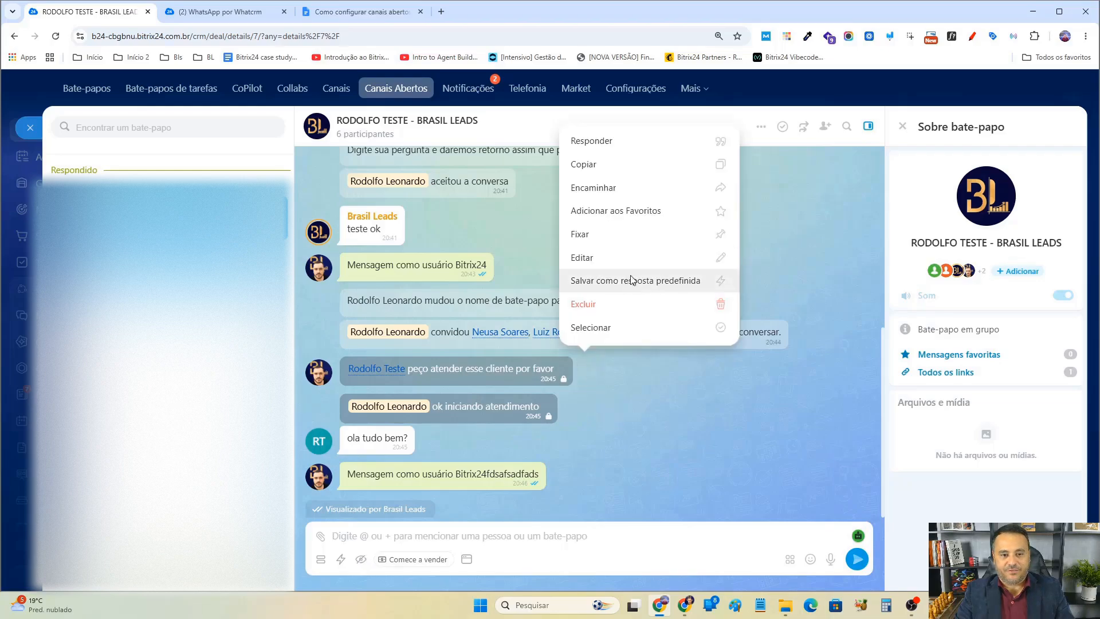
click(634, 279)
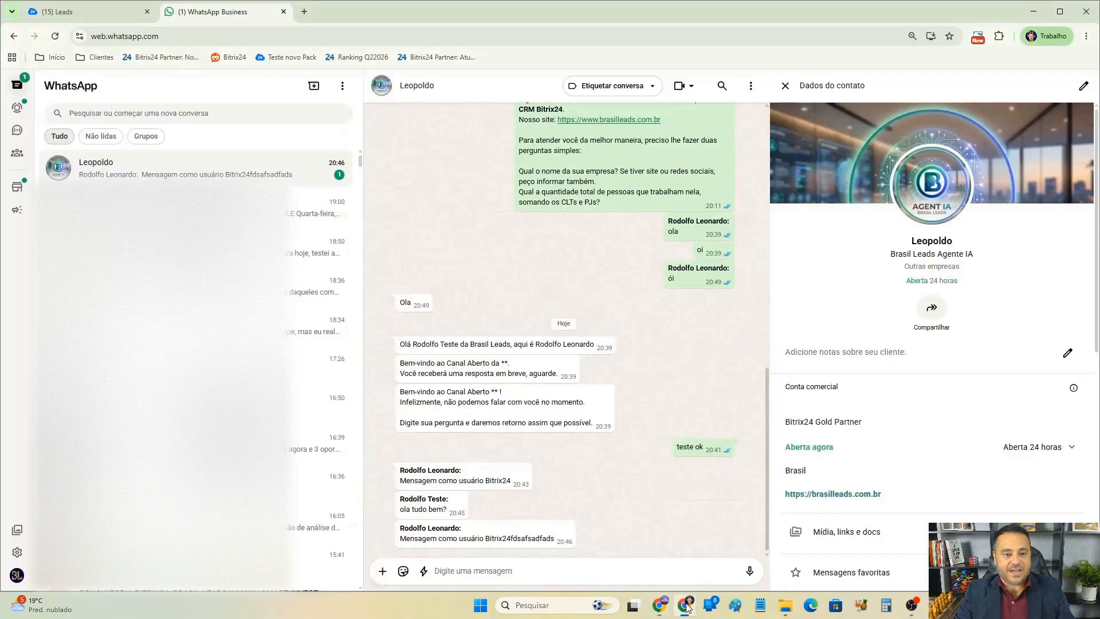
Check the client's WhatsApp chat for the sent reply, then return to the Bitrix24 leads tab.
click(687, 606)
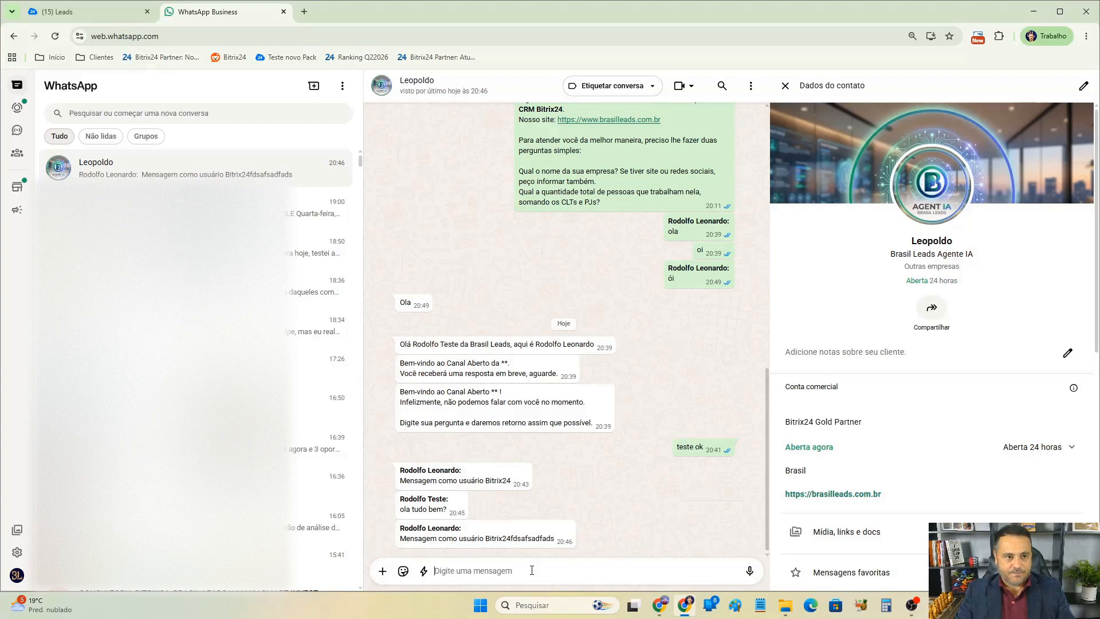
click(93, 4)
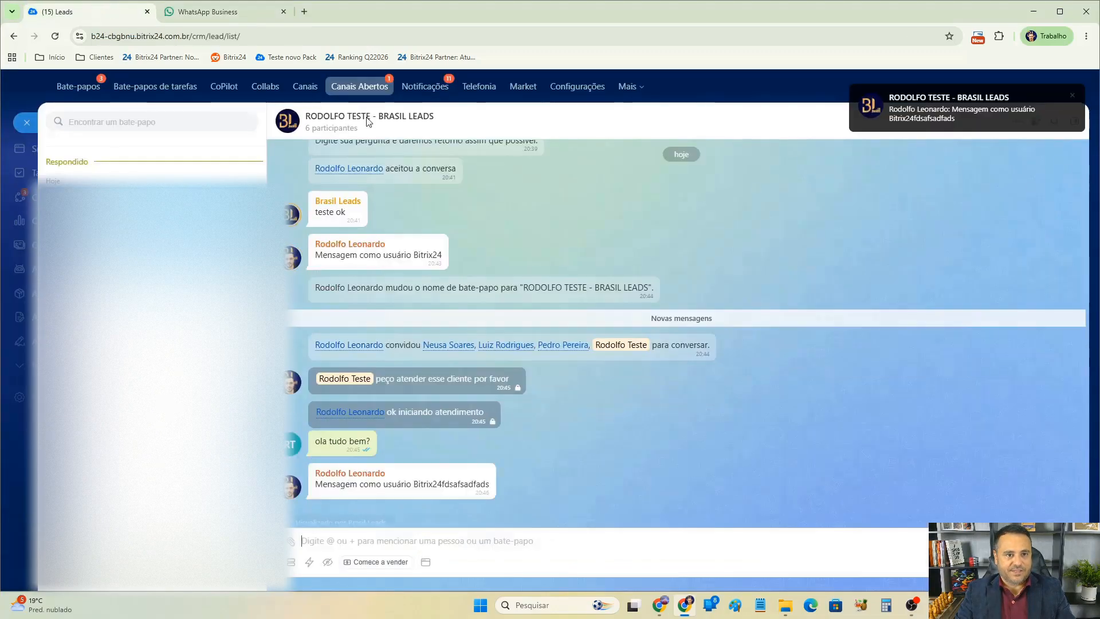
Rename the open-channel chat, replacing the first part of its title with the client's WhatsApp contact name.
click(375, 117)
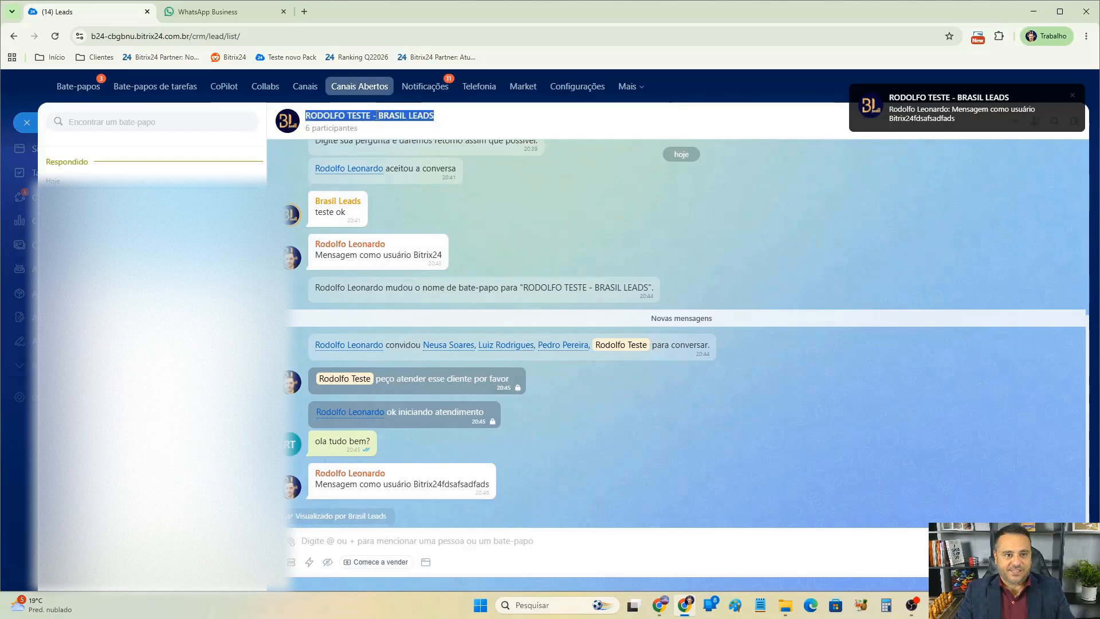
click(371, 115)
drag(371, 115, 274, 118)
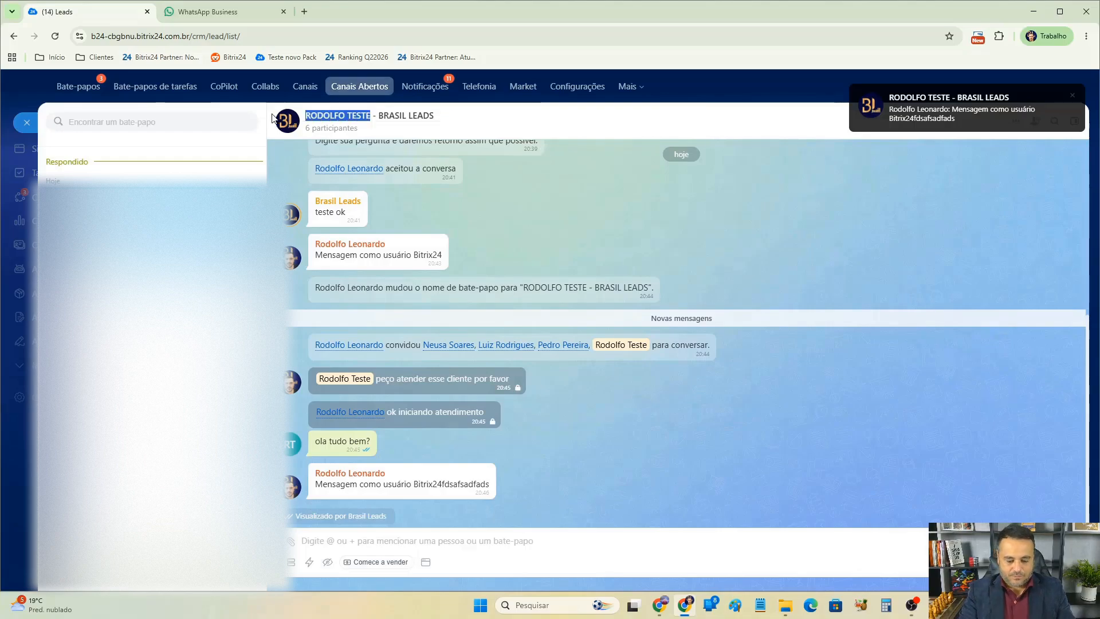
text(LEOPOL)
key(Return)
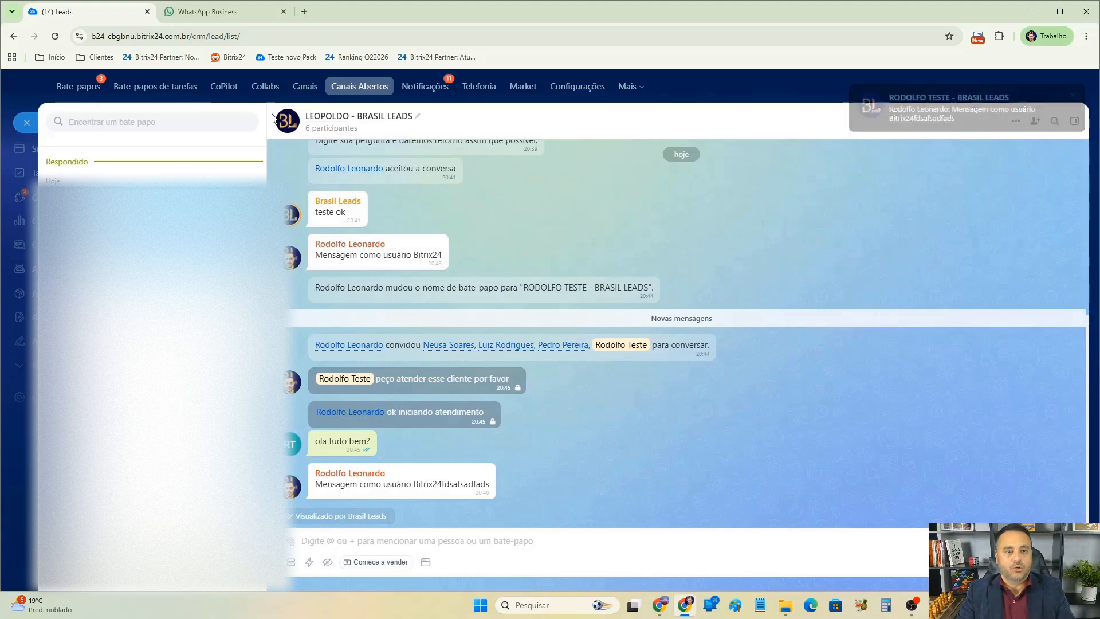
Scroll to the start of the conversation and open the linked contact from the saved contact-information message.
scroll(409, 355, up, 3)
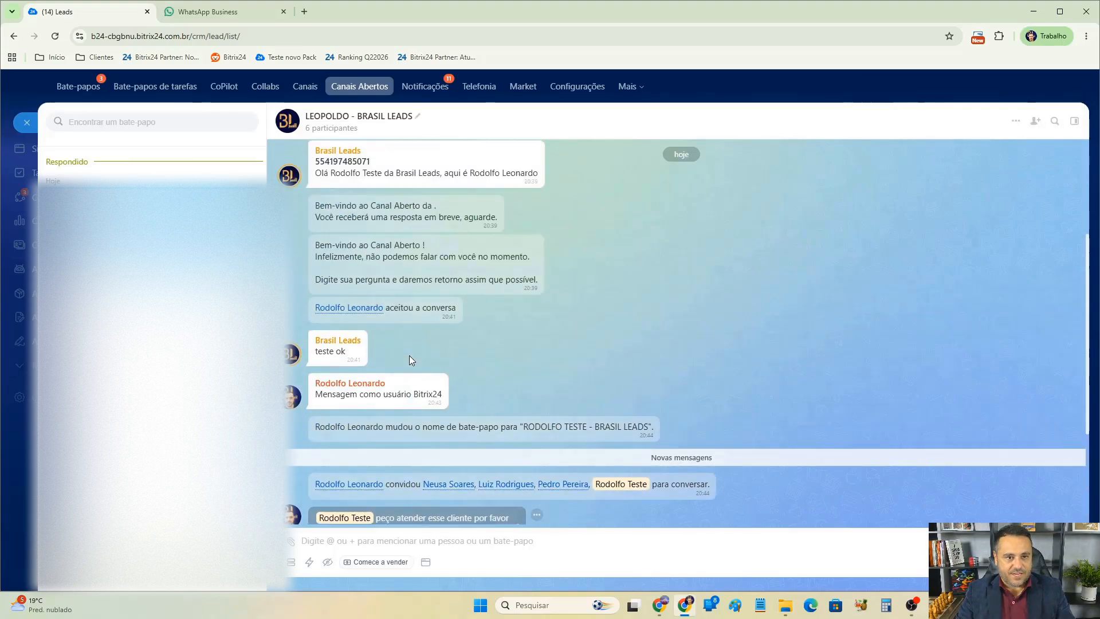
scroll(411, 338, up, 3)
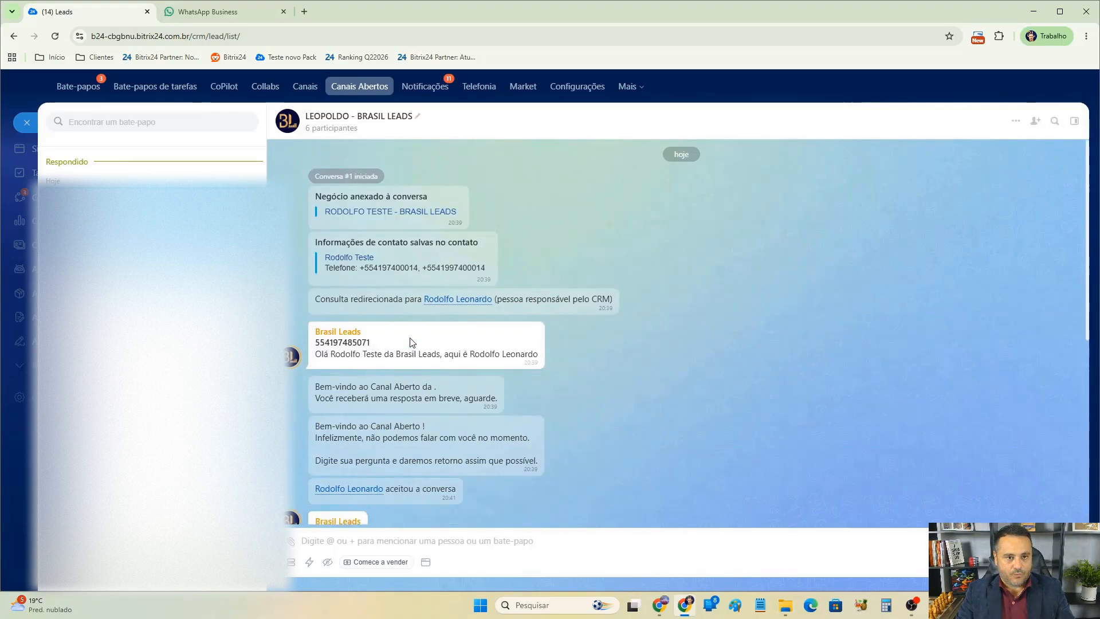
click(356, 258)
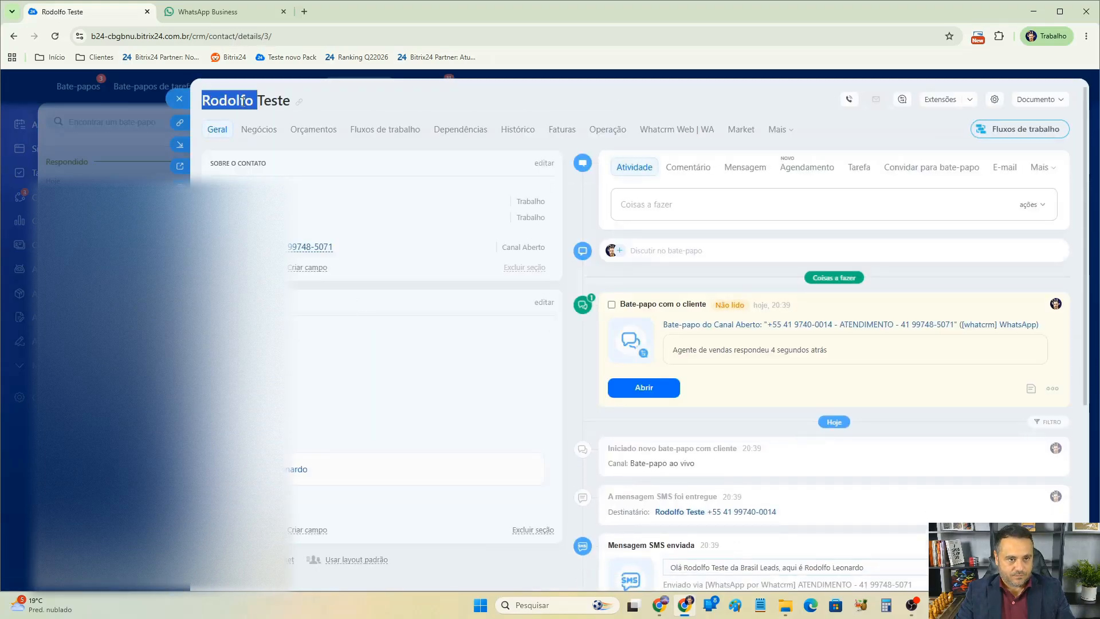
Edit the contact's details, replacing the first name with the client's WhatsApp contact name, and save.
scroll(286, 289, down, 2)
scroll(286, 290, up, 2)
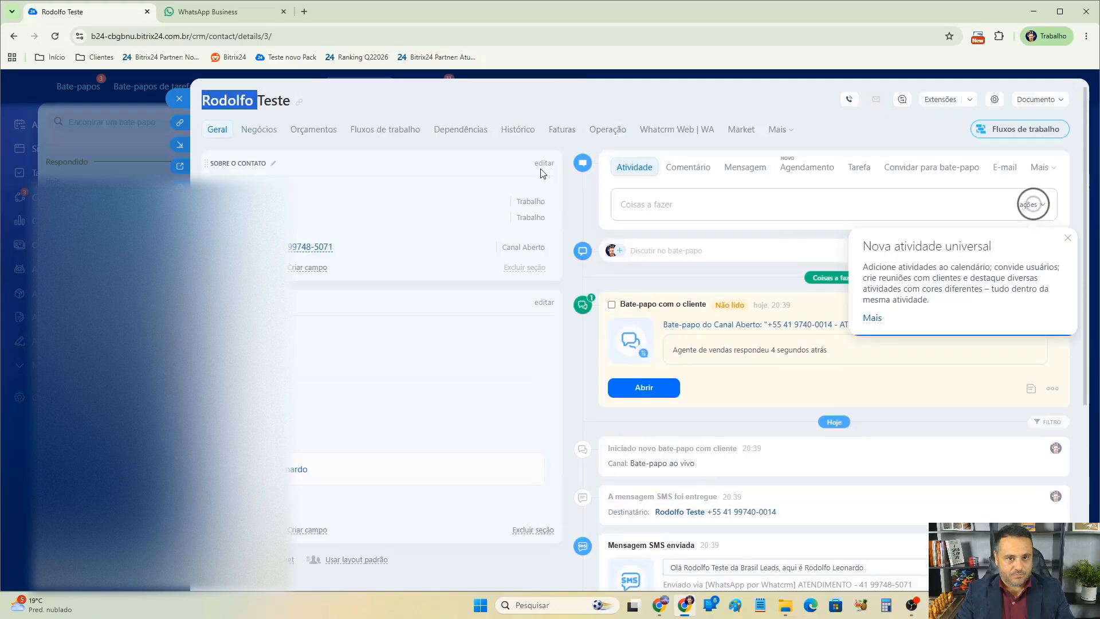
click(543, 163)
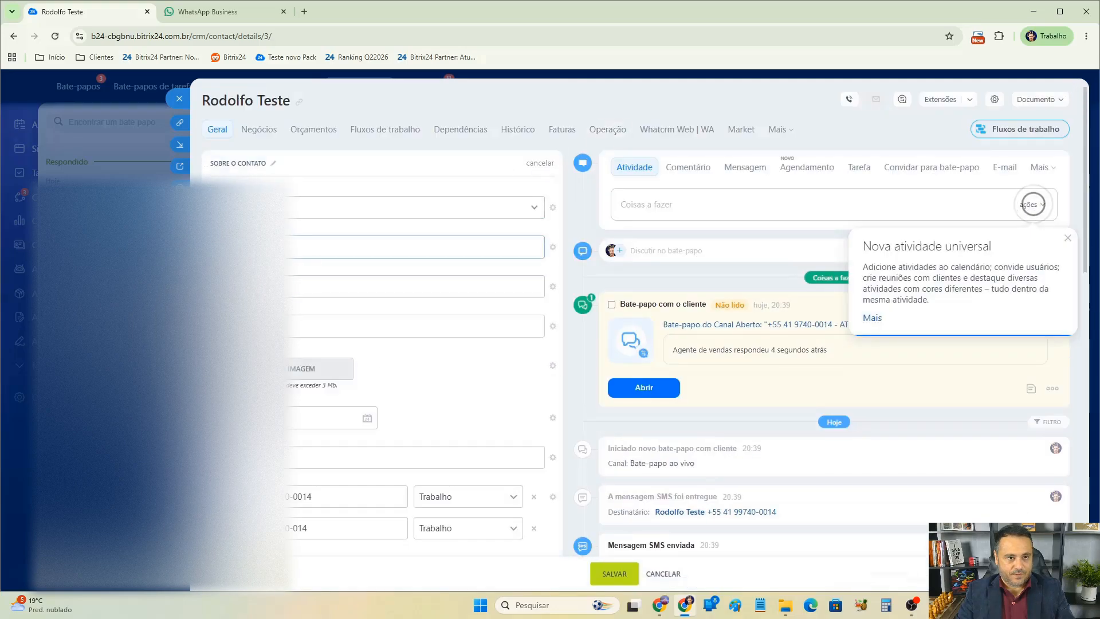
click(263, 286)
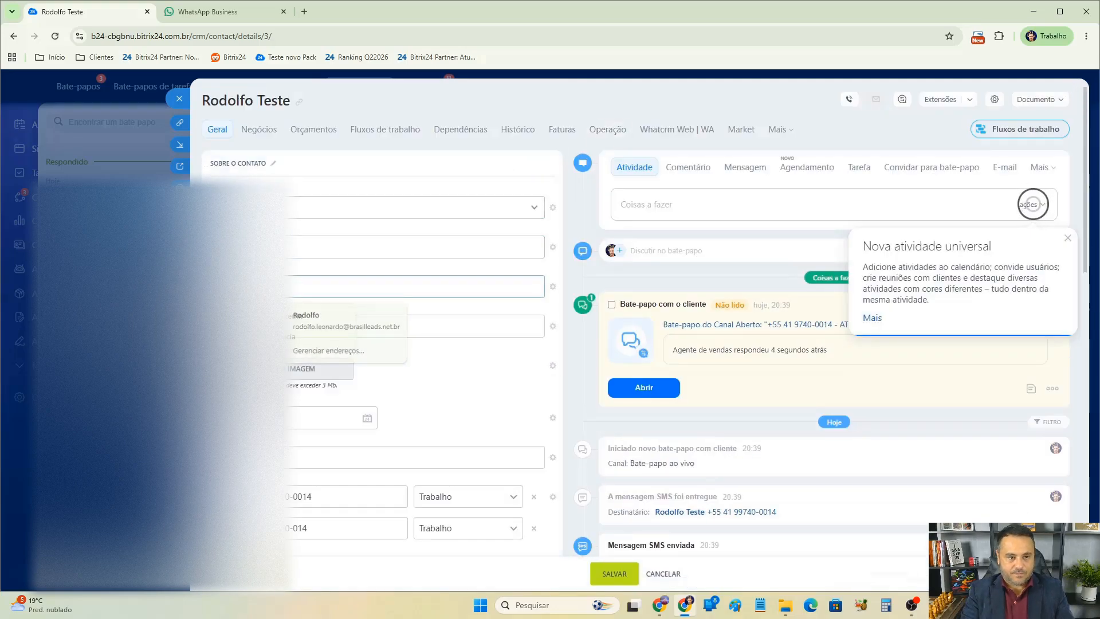
key(Escape)
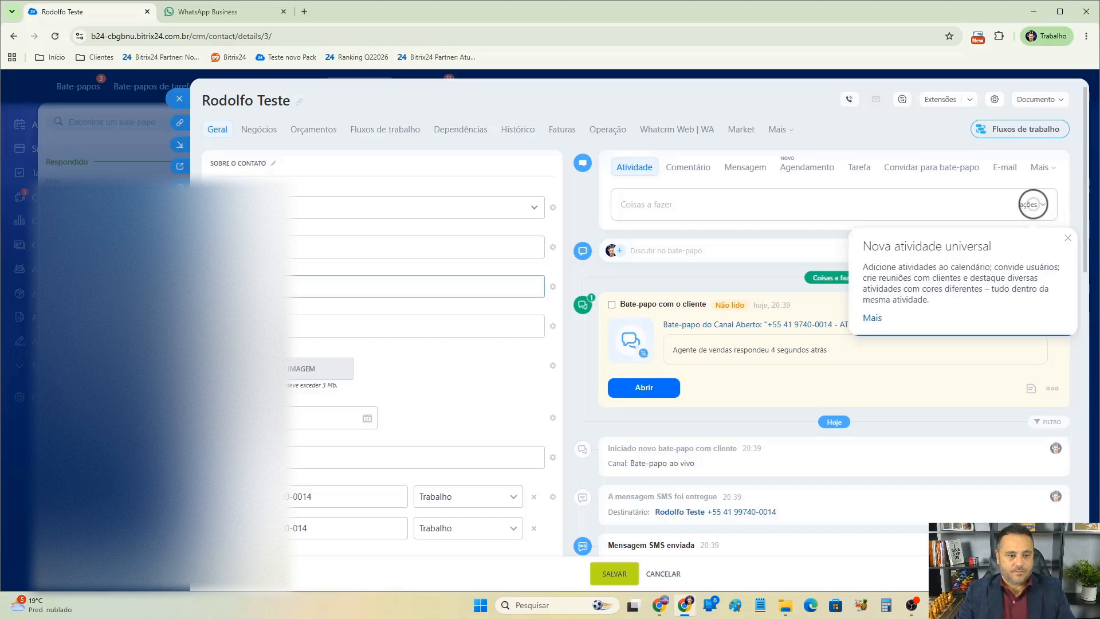
click(614, 573)
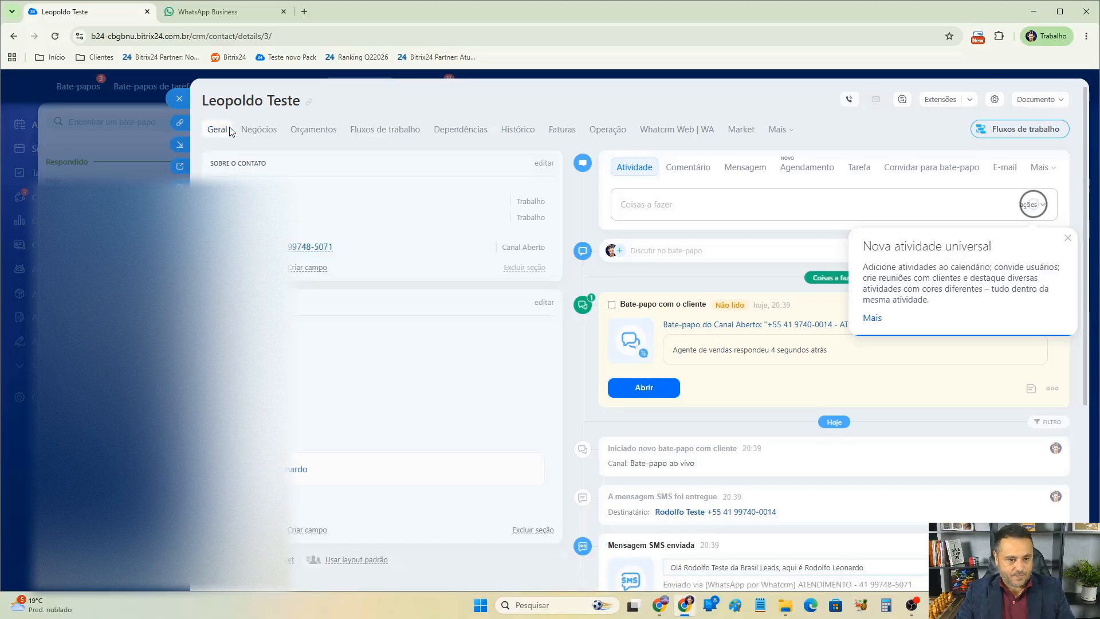
Open the linked deal and rename its title, replacing the first word with the client's WhatsApp contact name.
click(180, 99)
click(376, 212)
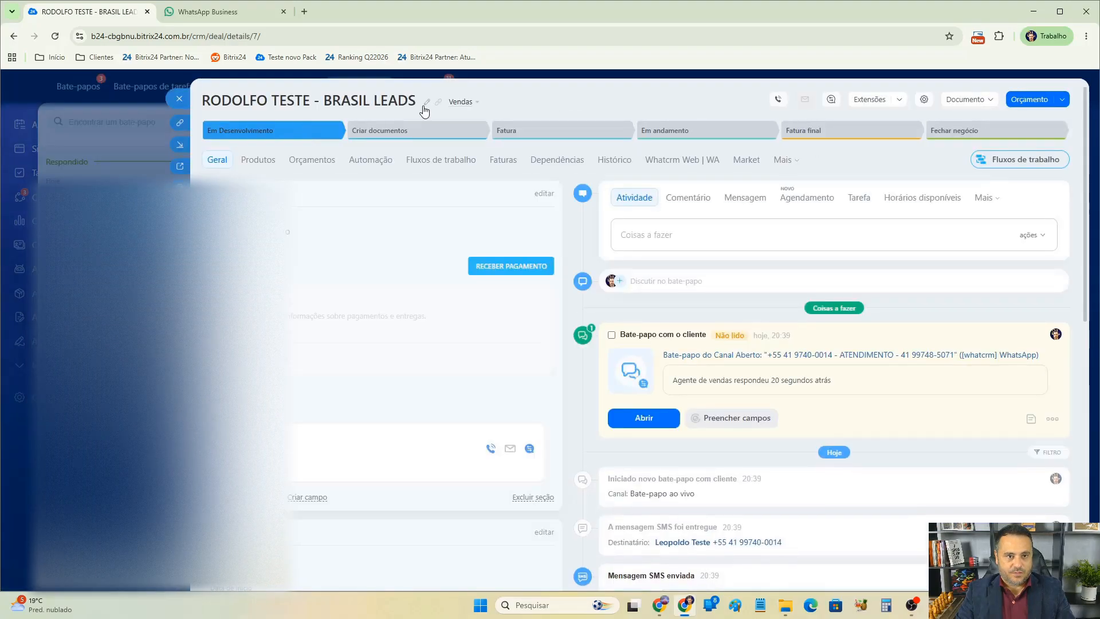
click(425, 105)
double_click(236, 100)
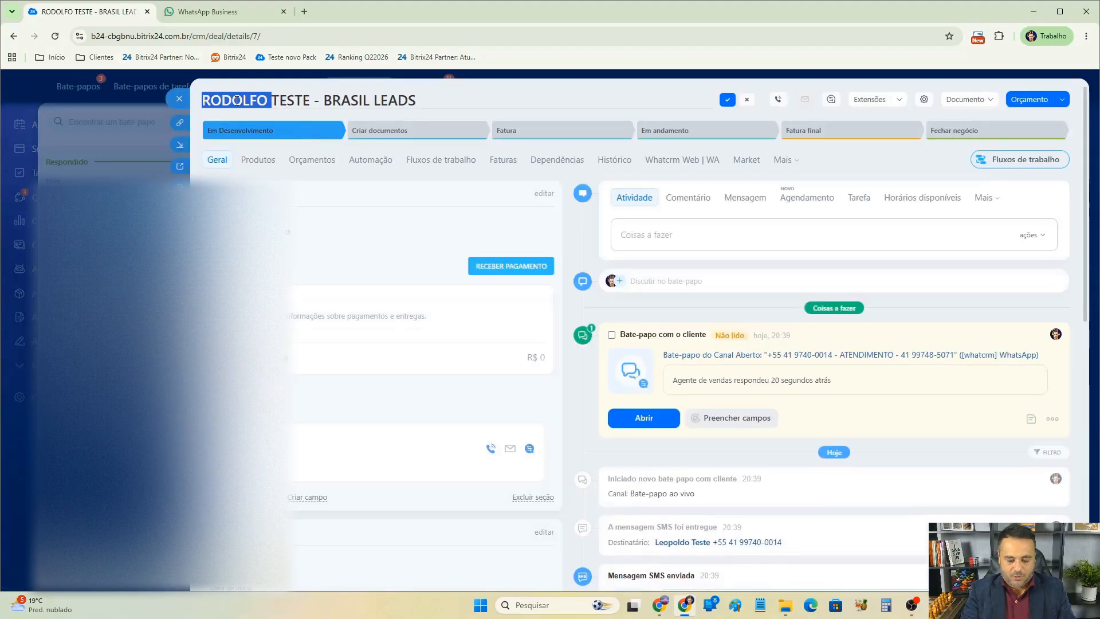
text(LEPOLDO)
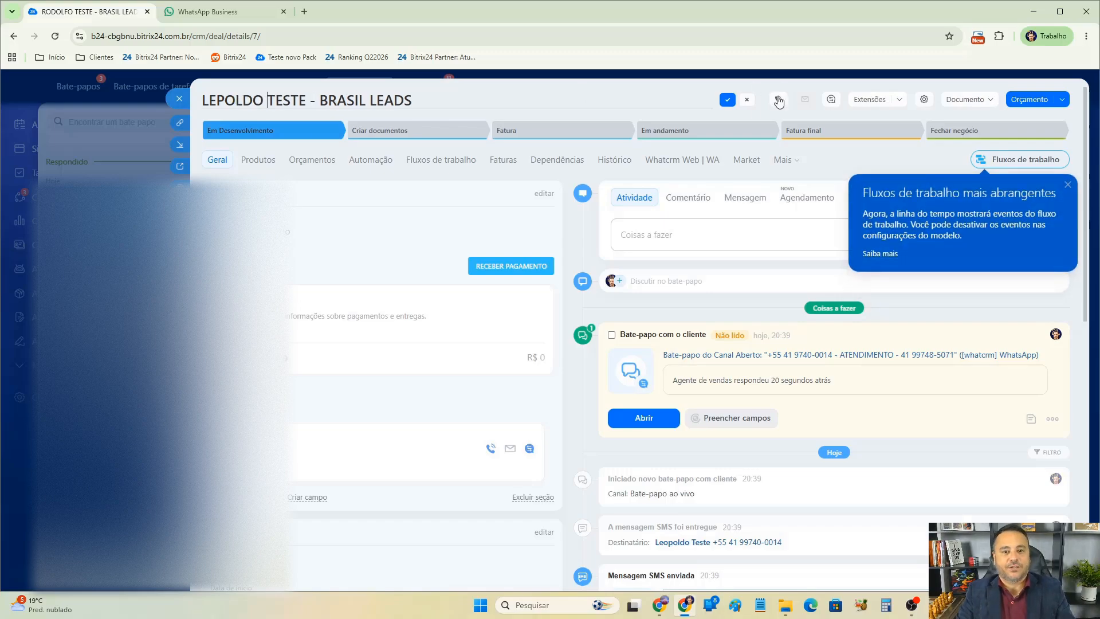
click(729, 103)
click(180, 98)
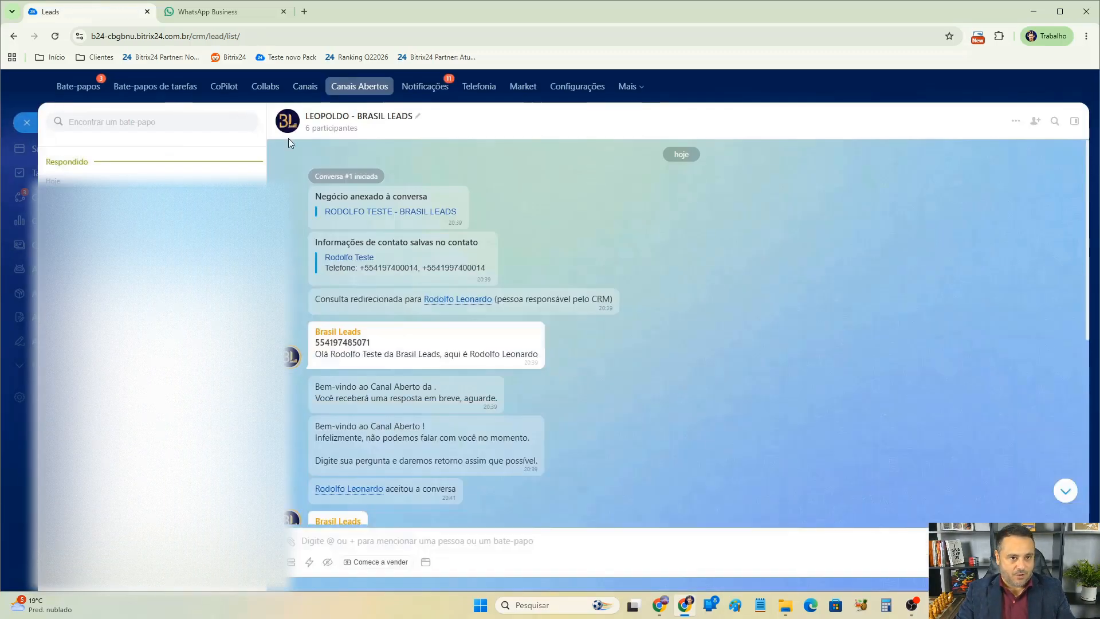
From the client's WhatsApp chat, send the message "ola como está?" to the business number.
scroll(583, 335, down, 4)
scroll(580, 330, down, 3)
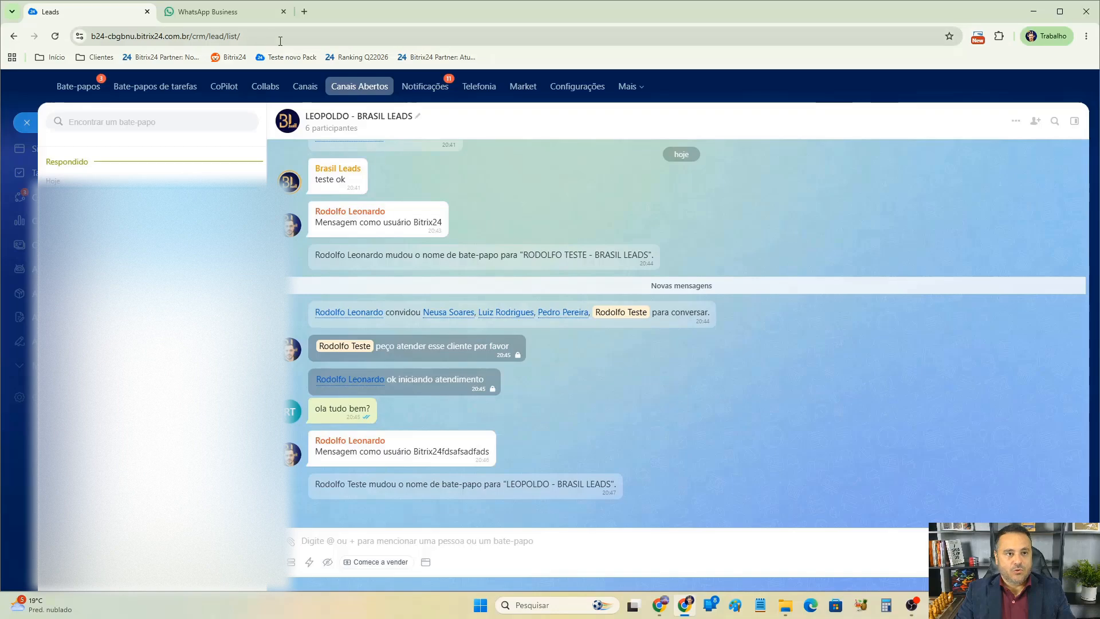
click(208, 12)
click(532, 569)
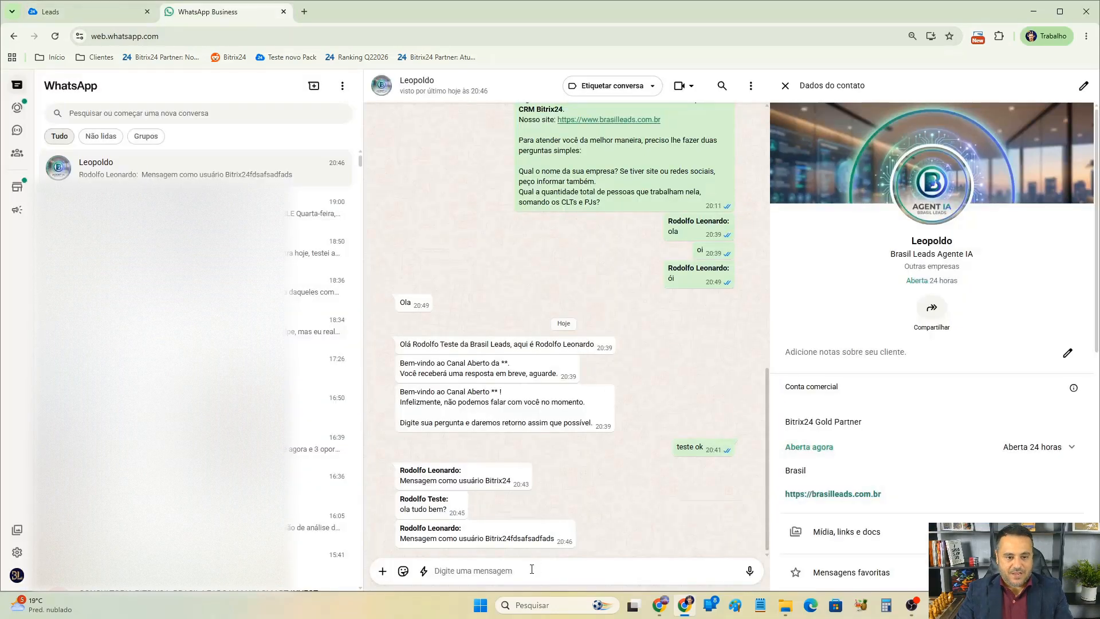
text(ola com)
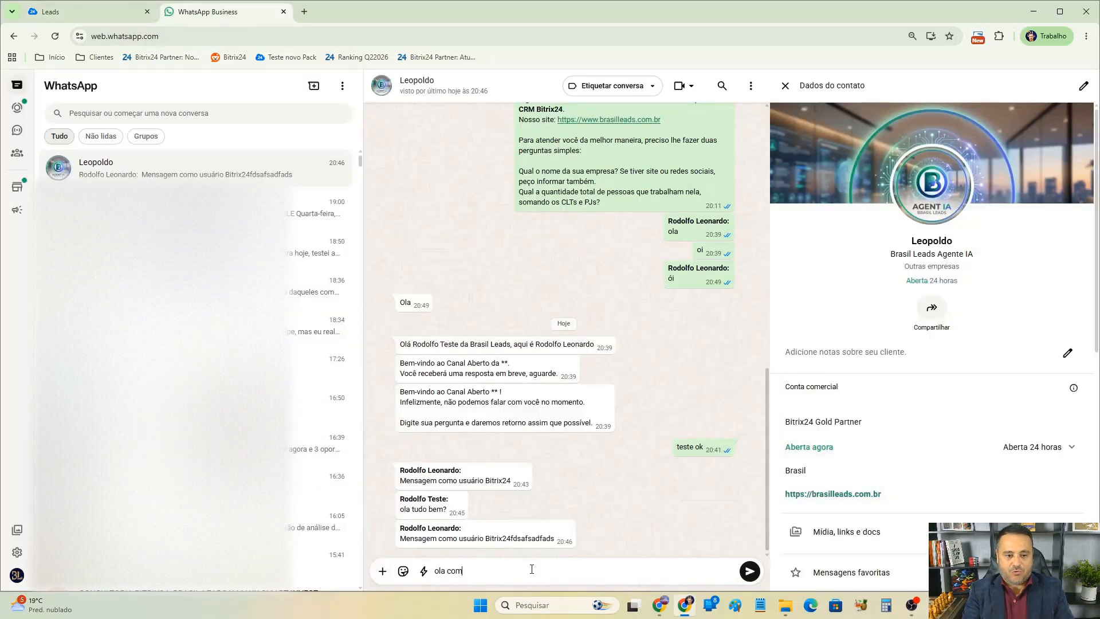
text(o está?)
key(Return)
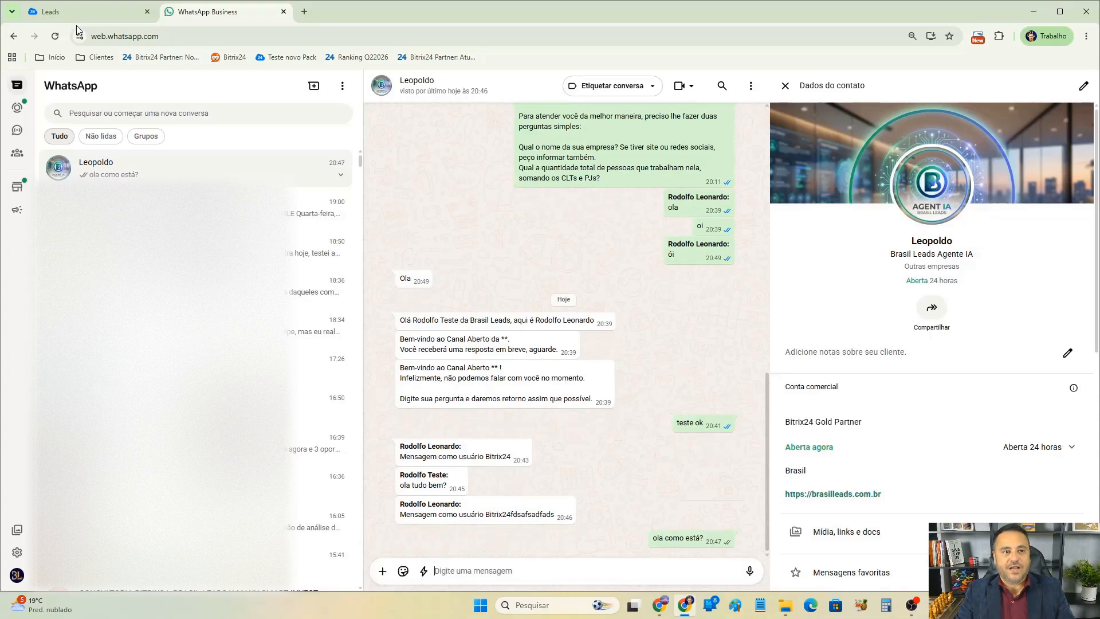
Quote the client's "ola como está?" message in the open-channel chat and reply "Oi tudo certo e você?".
click(134, 10)
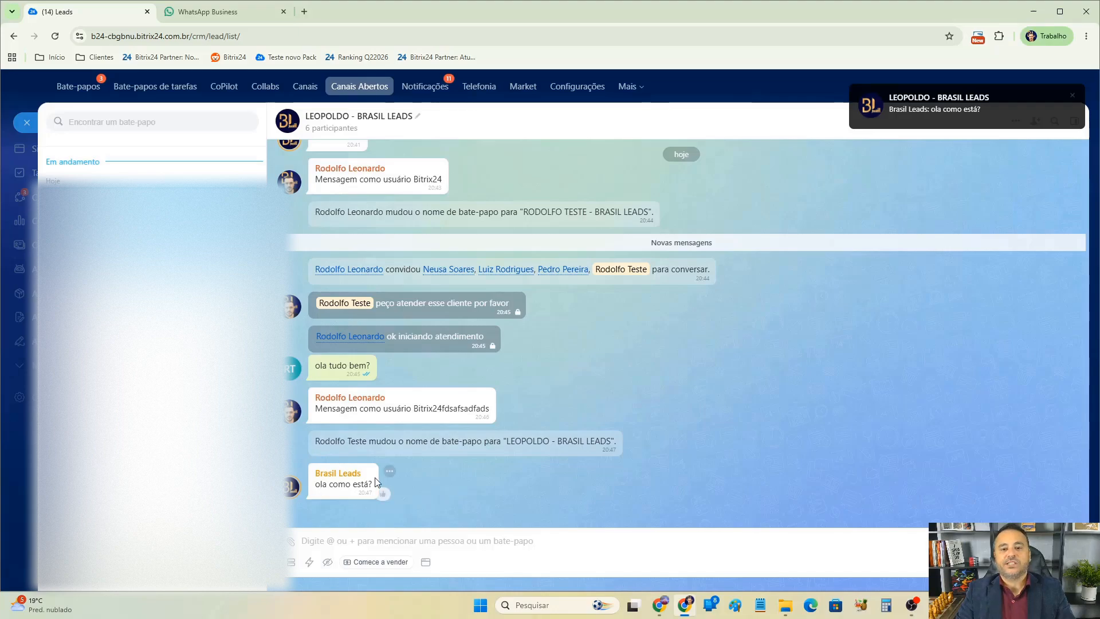
triple_click(328, 484)
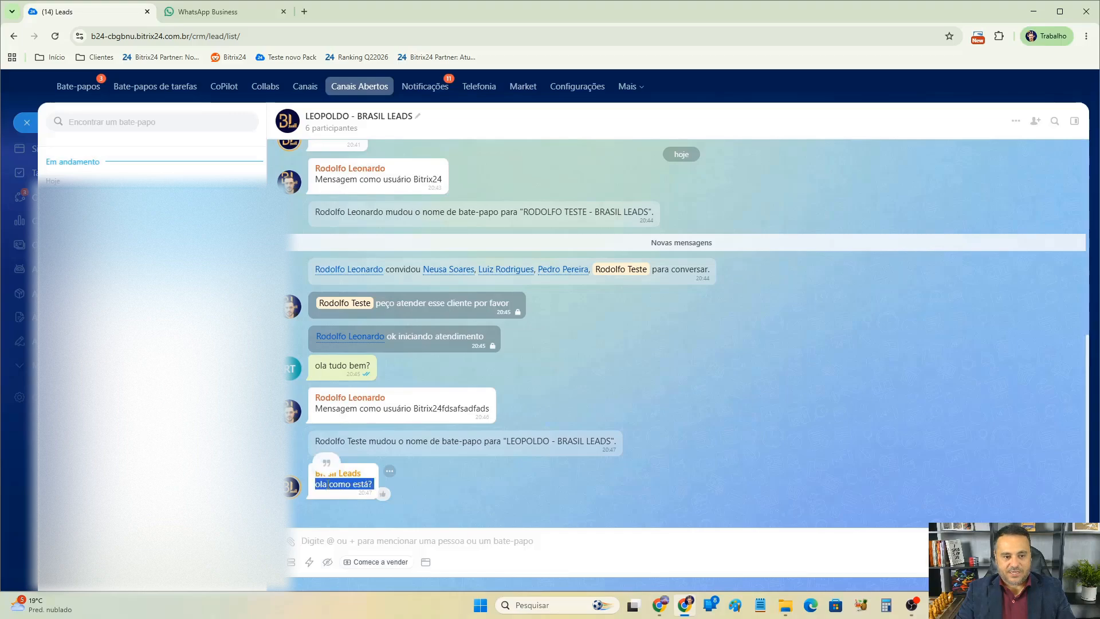
click(327, 463)
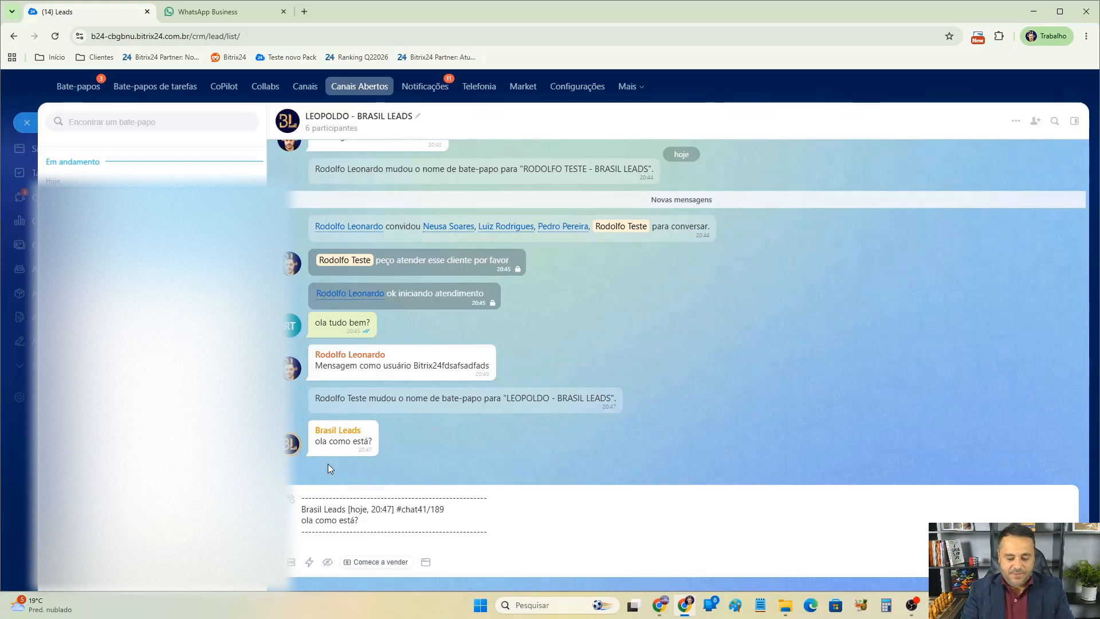
text(Oi tudo)
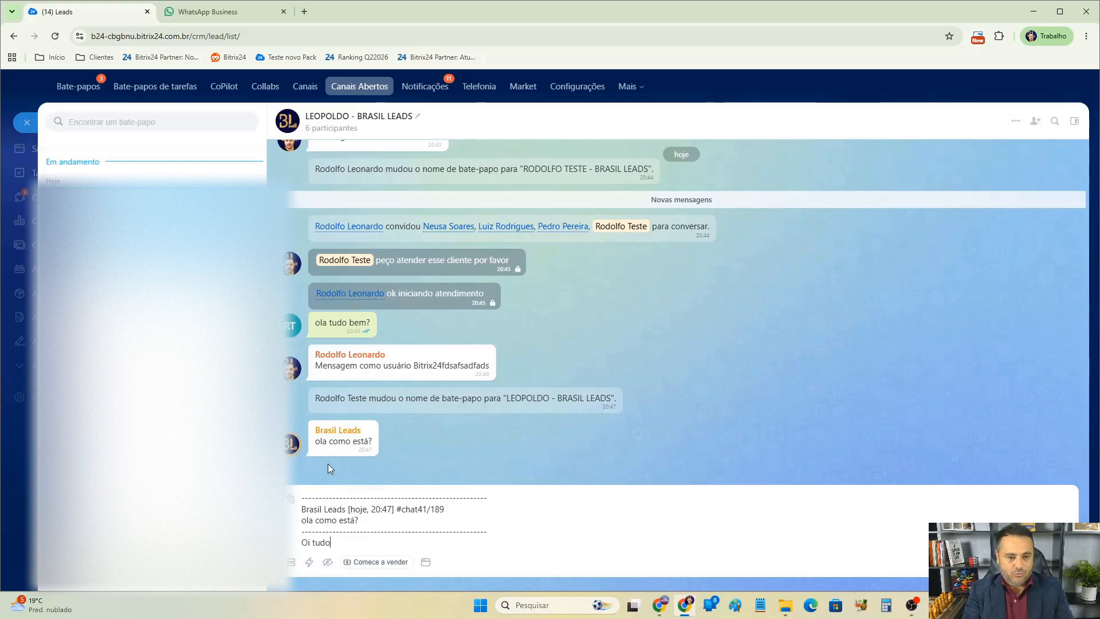
text( certo e você?)
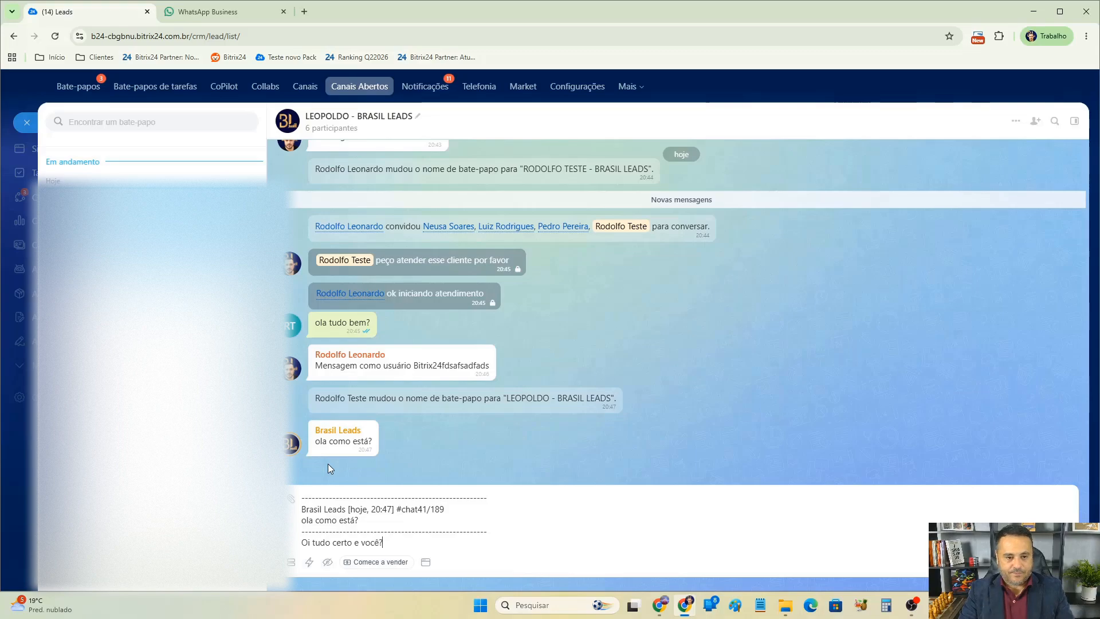
key(Return)
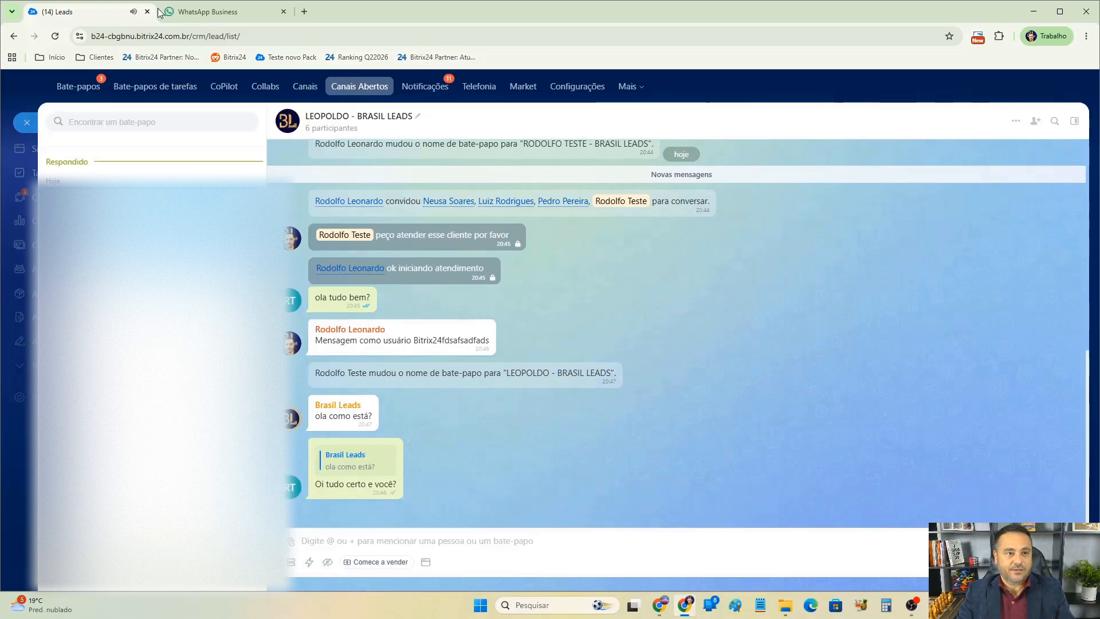
Examine how the quoted reply appears in the client's WhatsApp chat.
click(198, 12)
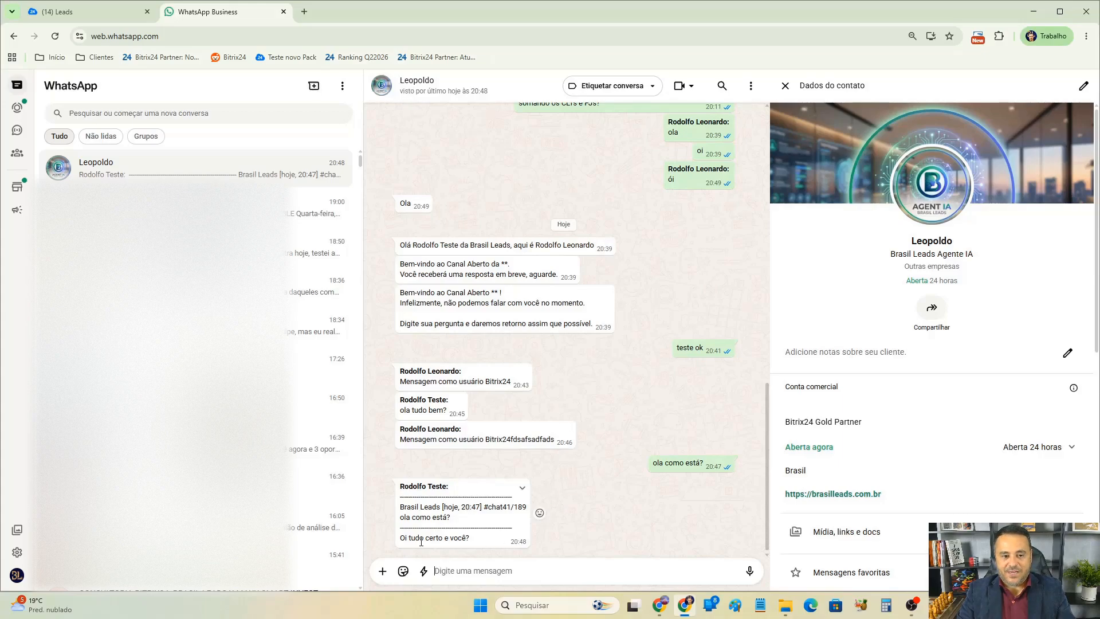
drag(403, 538, 480, 507)
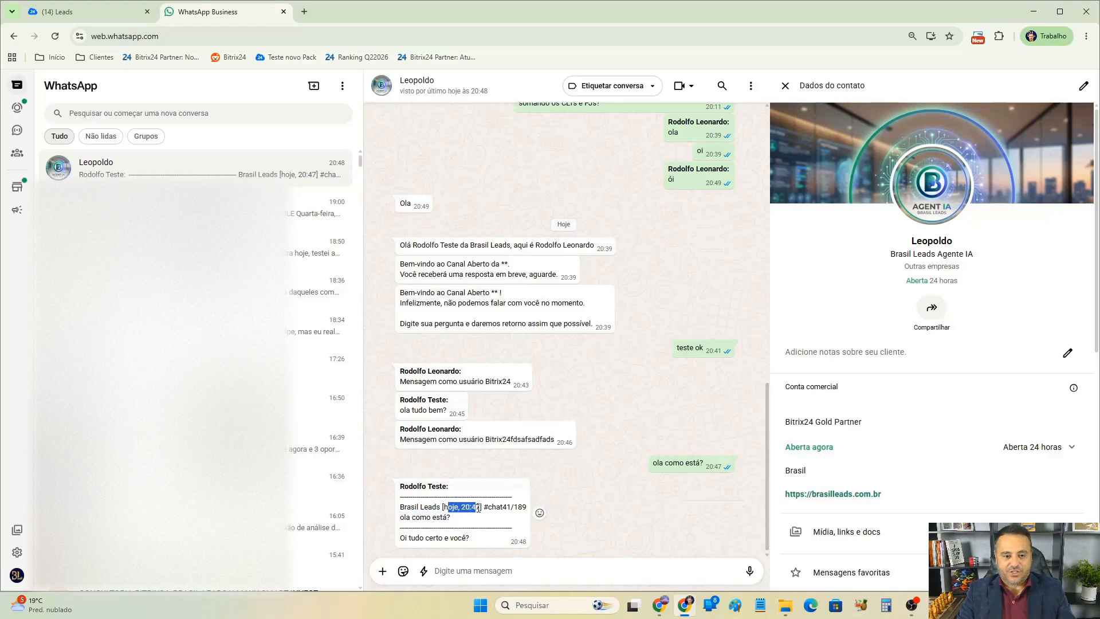
click(733, 464)
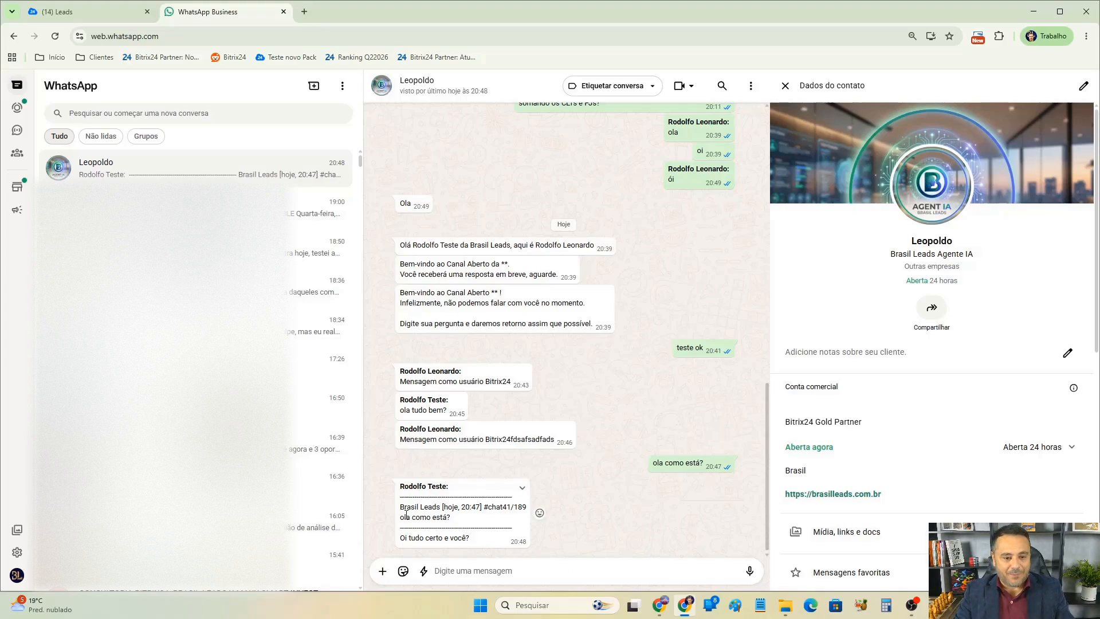
drag(401, 515, 473, 542)
triple_click(449, 542)
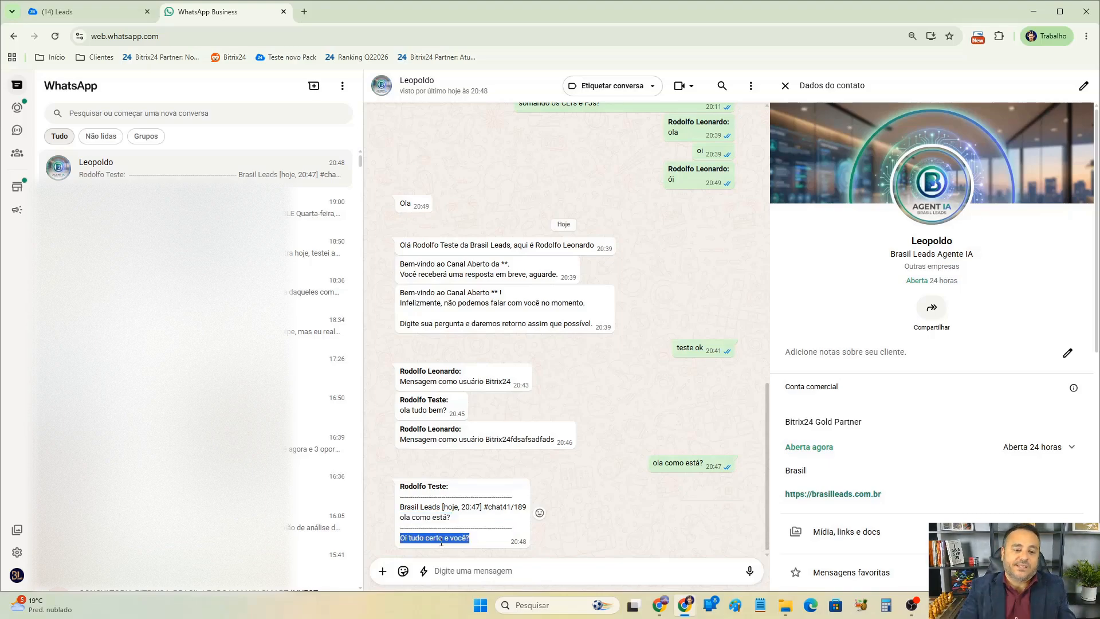
double_click(445, 518)
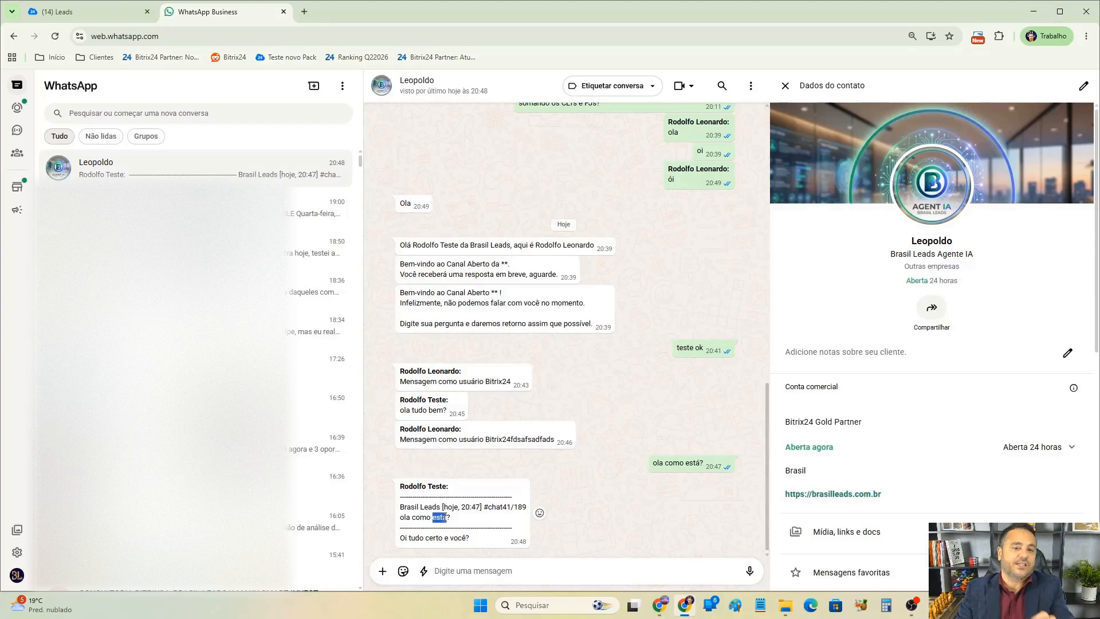
Open the open-channel chat's participant list and view the options for the Brasil Leads participant.
click(112, 9)
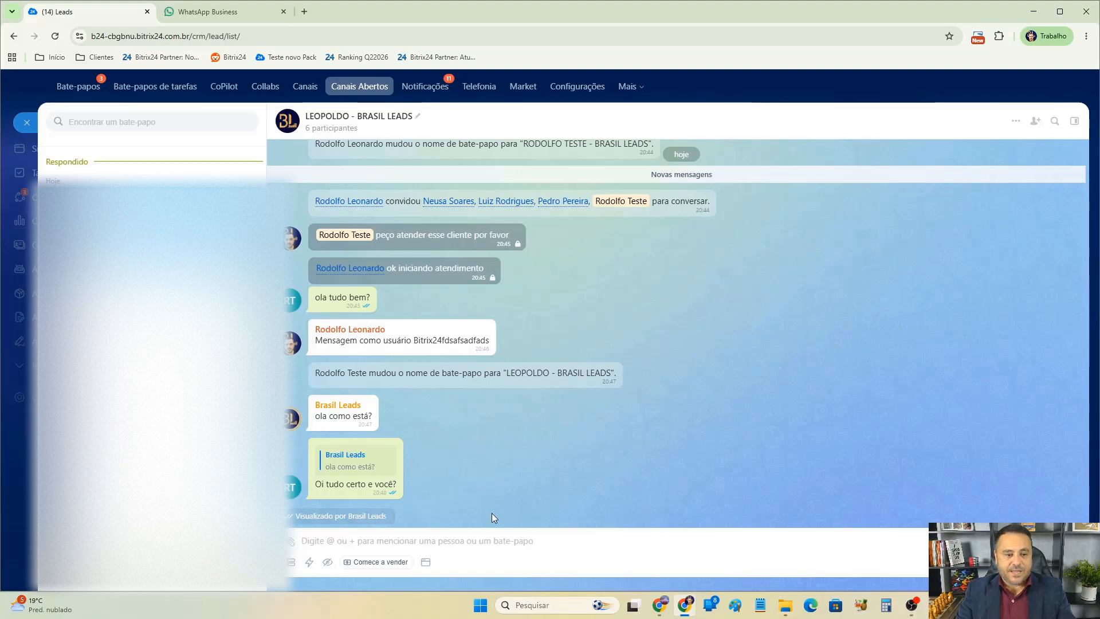
click(1074, 121)
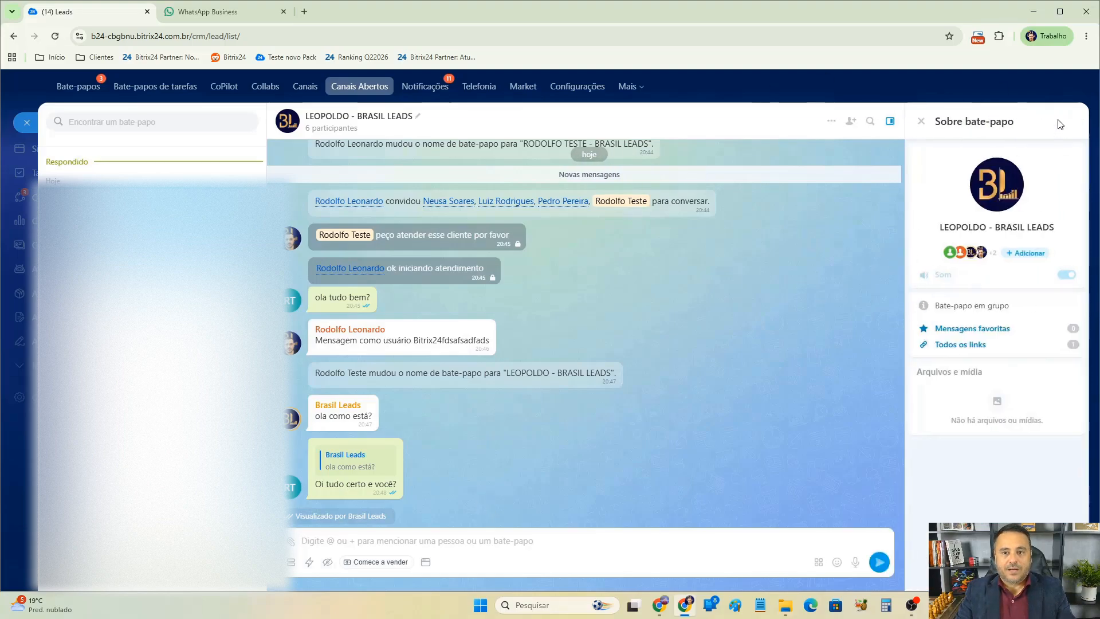
click(951, 251)
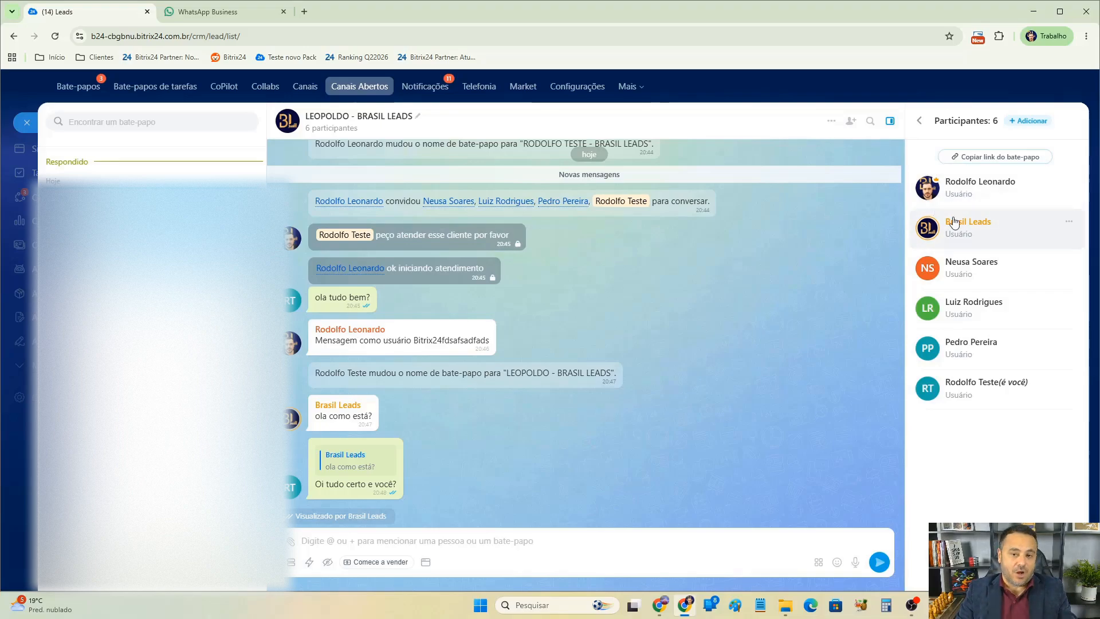
click(1069, 222)
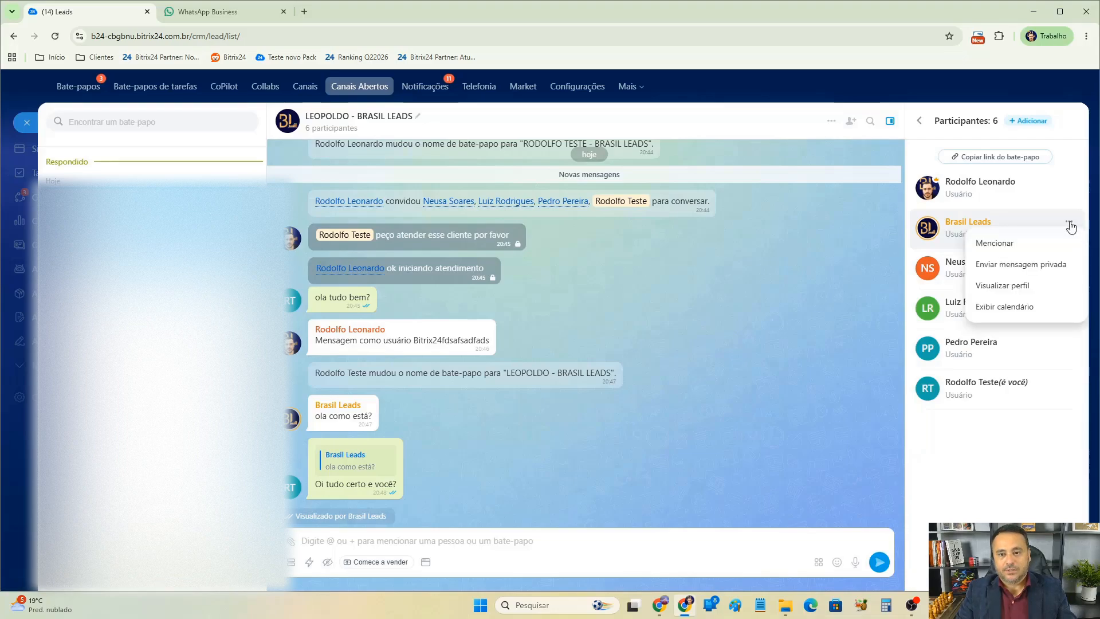
click(960, 480)
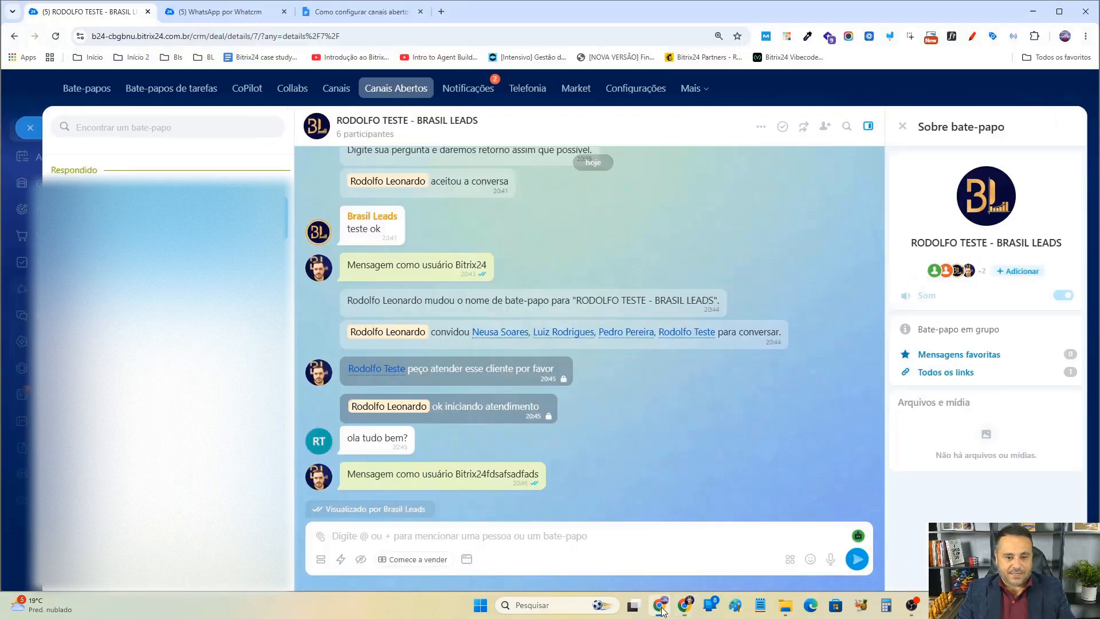
Remove the first invited colleague from the open-channel chat's participants.
click(1069, 98)
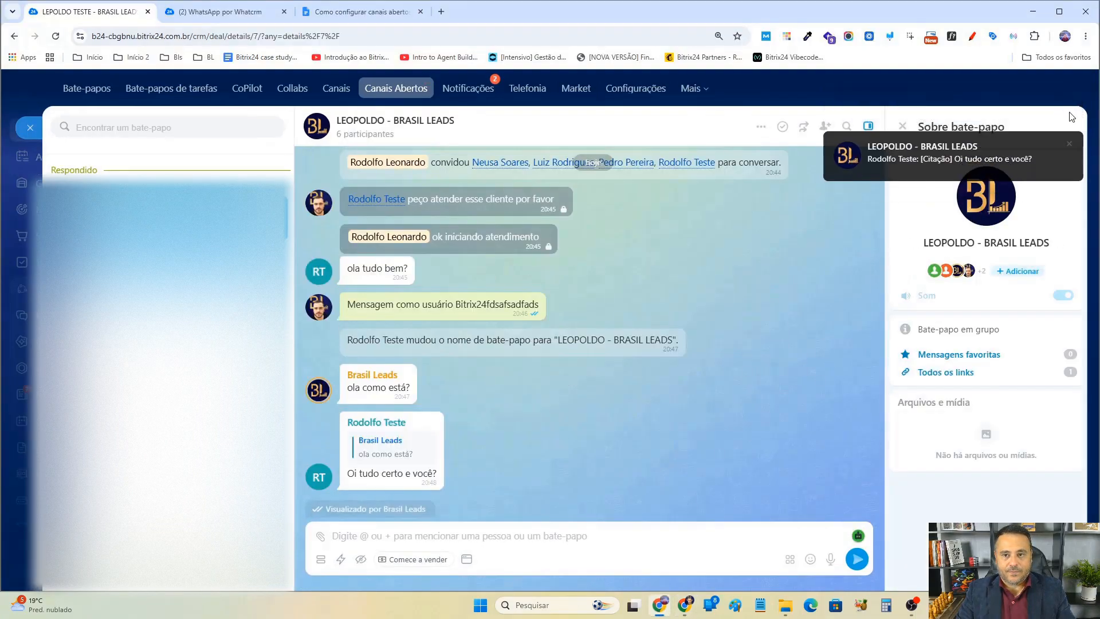
click(1069, 100)
click(943, 272)
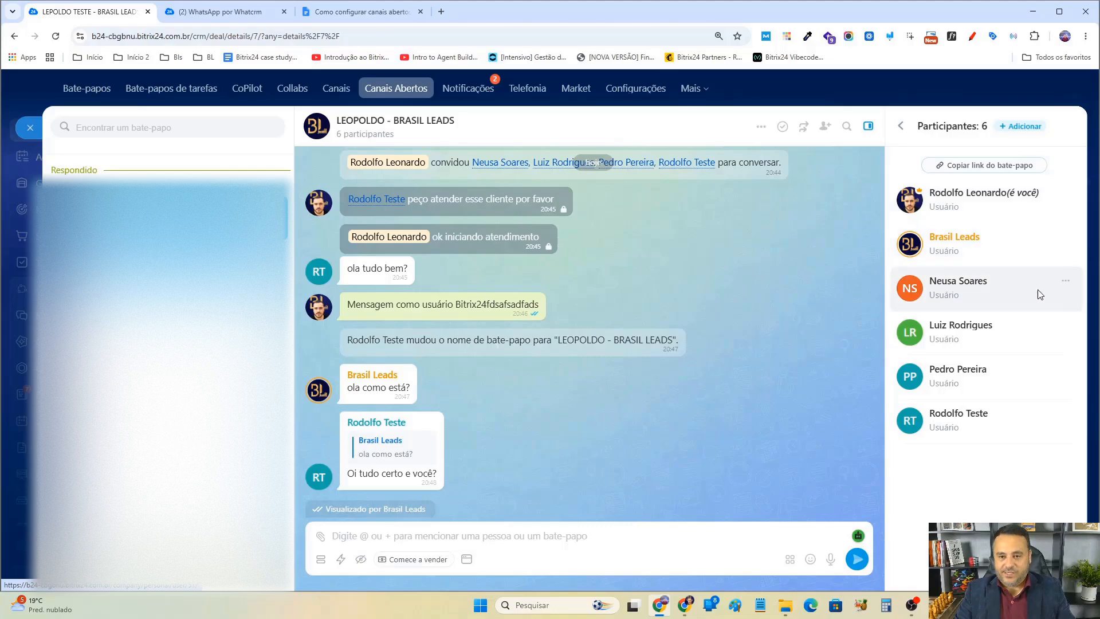
click(1063, 284)
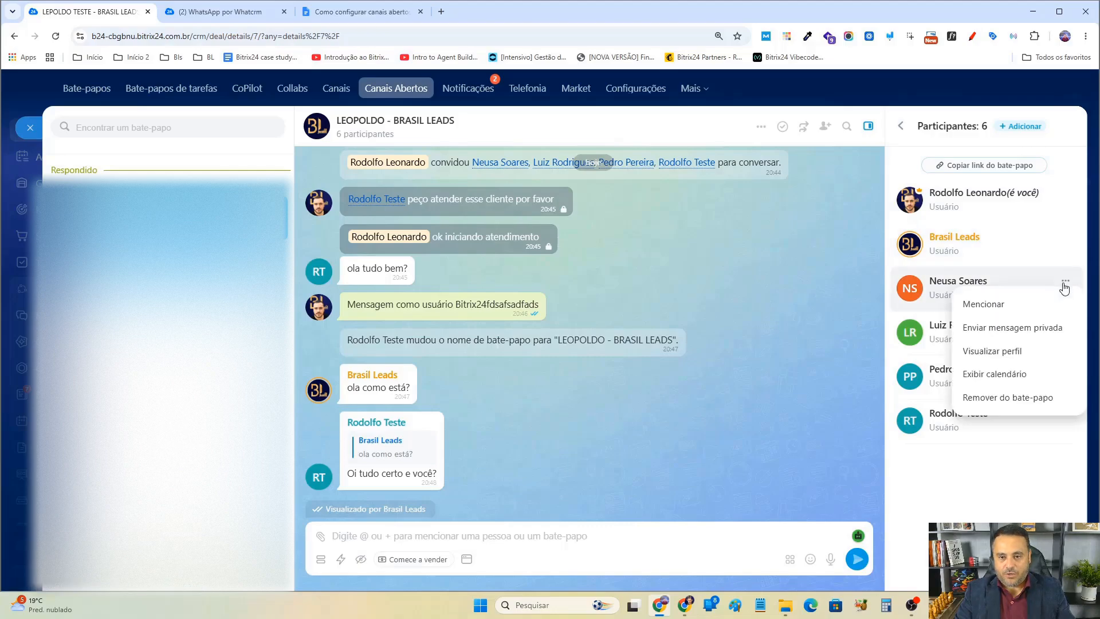
click(985, 400)
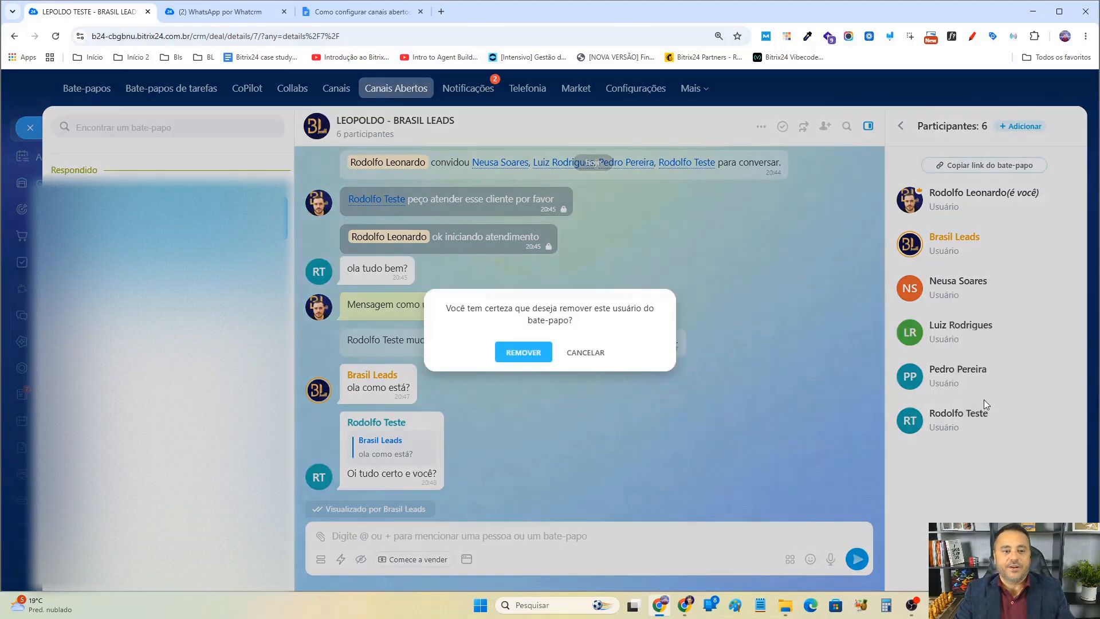
click(521, 357)
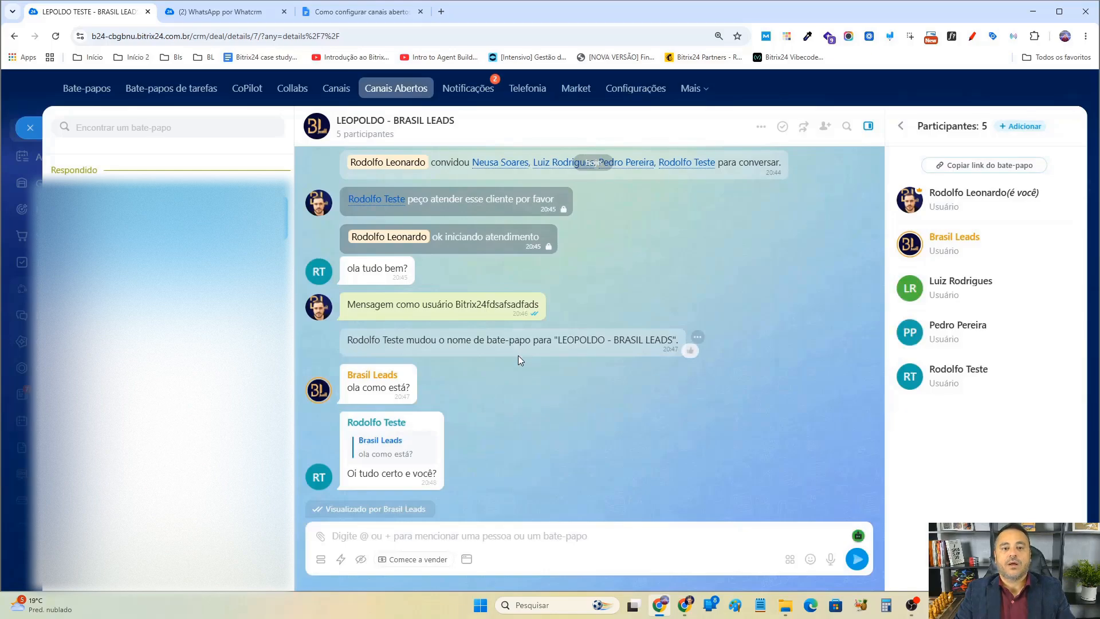
Remove the second invited colleague from the open-channel chat's participants.
click(1060, 281)
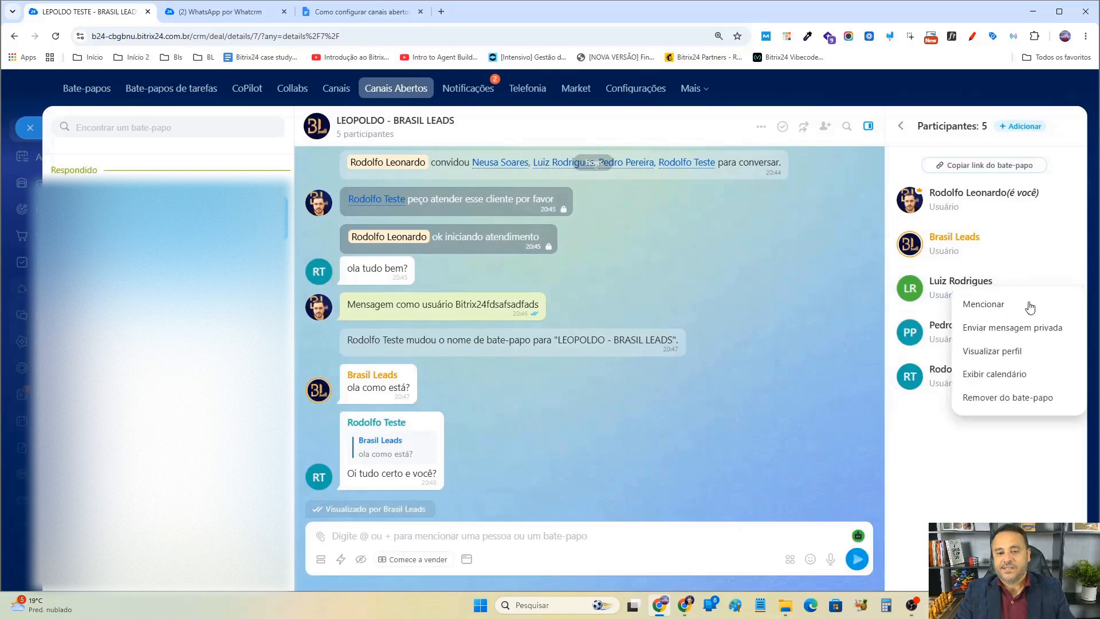
click(1006, 397)
click(518, 354)
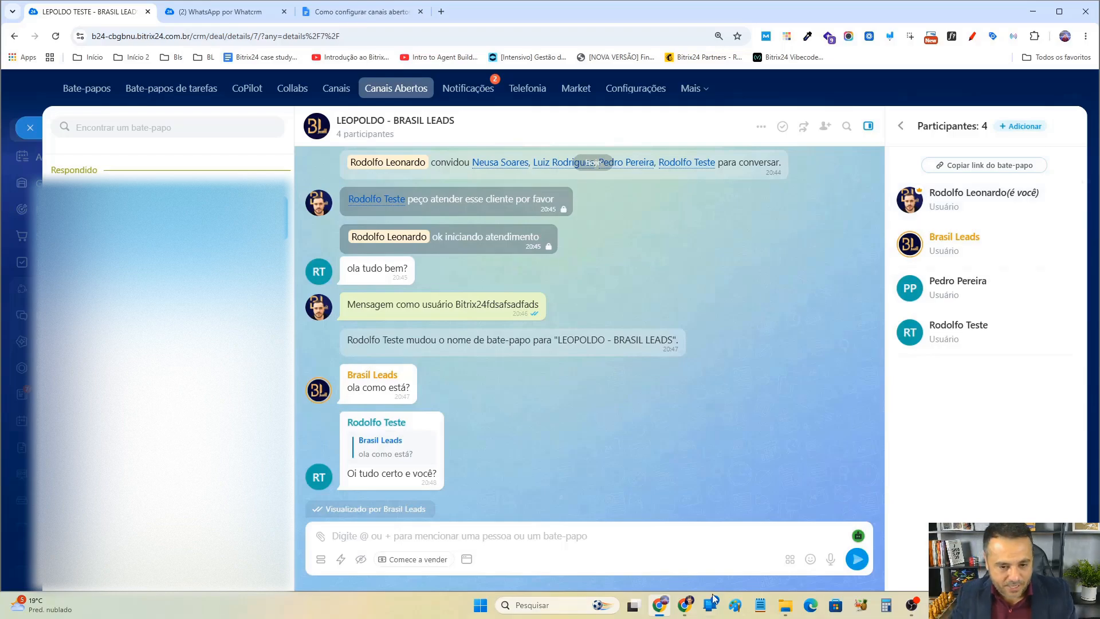
In the colleague's window, review the participants' options and take over the open-channel conversation with Pegar conversa.
click(683, 613)
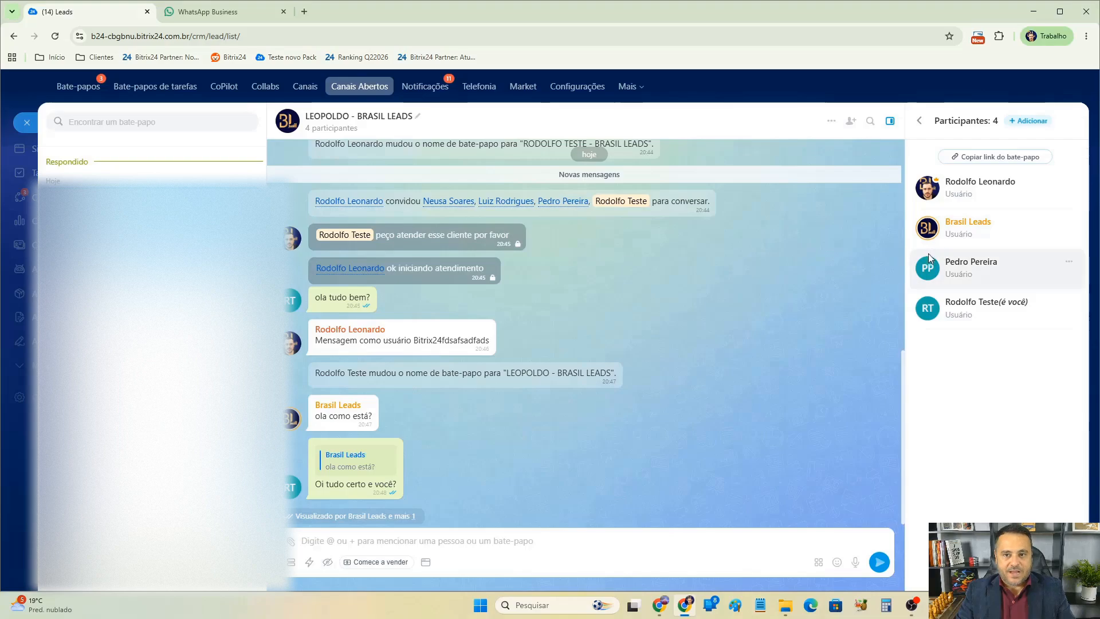
click(1069, 304)
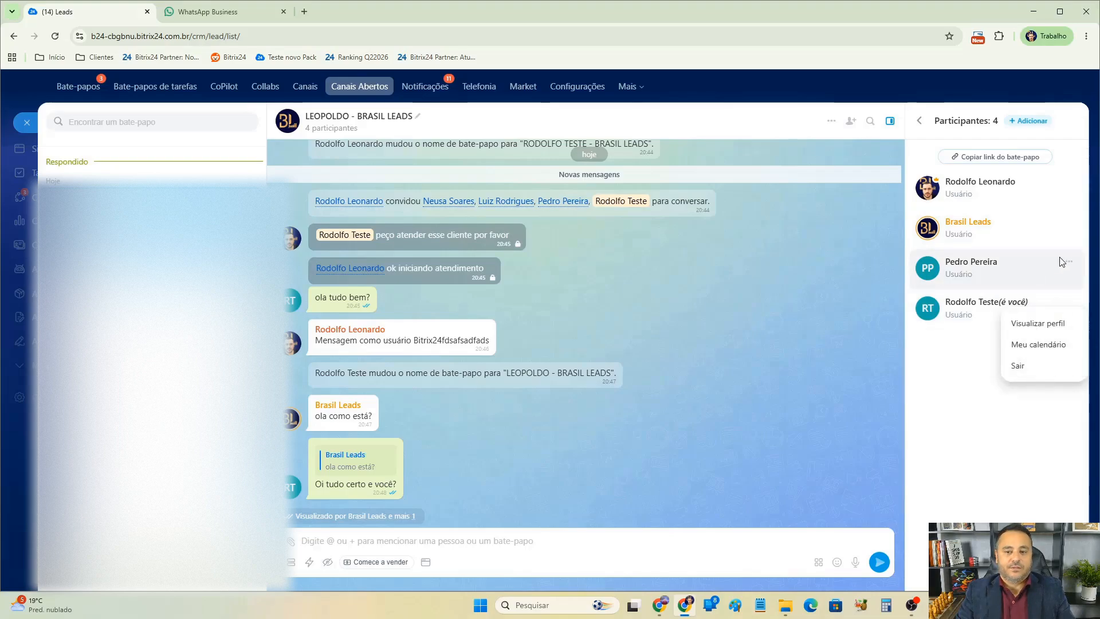
click(1069, 263)
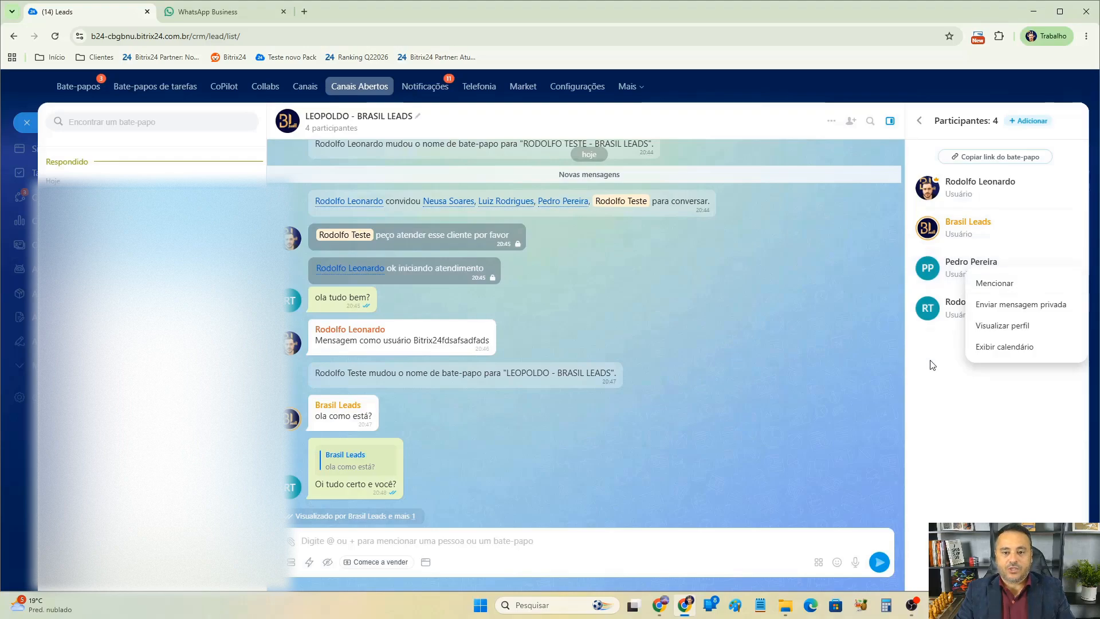
click(951, 352)
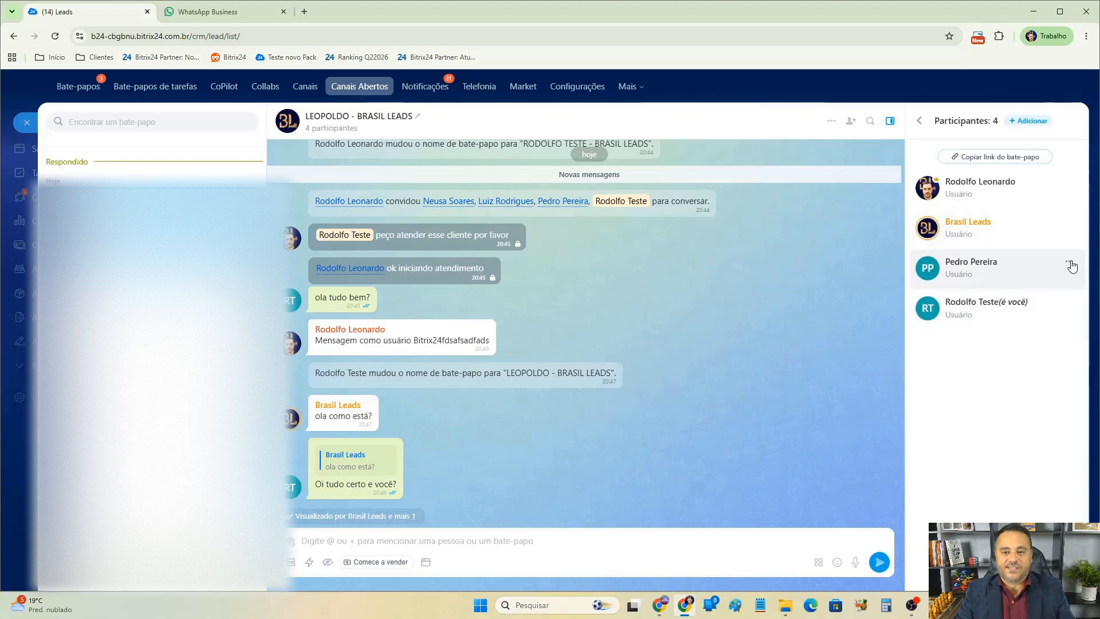
click(1069, 264)
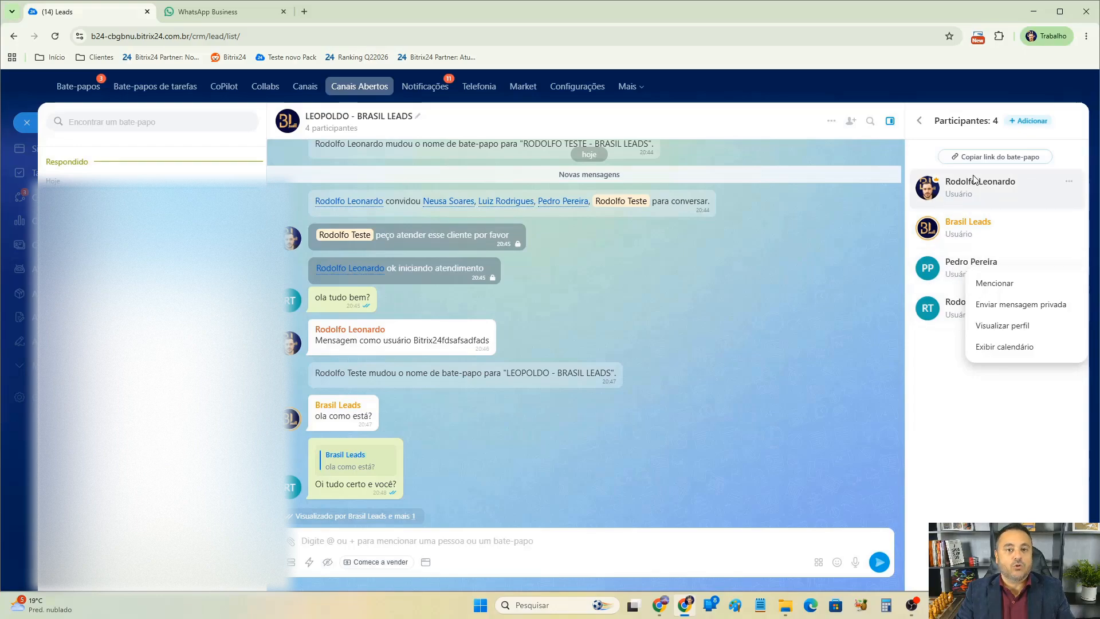
click(1069, 303)
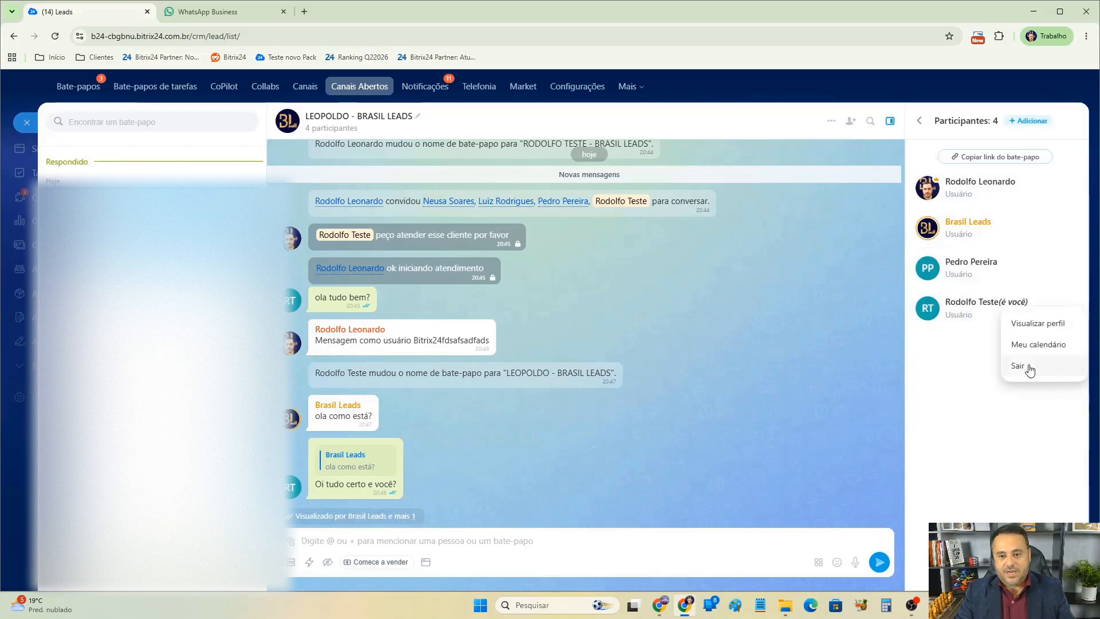
click(816, 367)
click(832, 123)
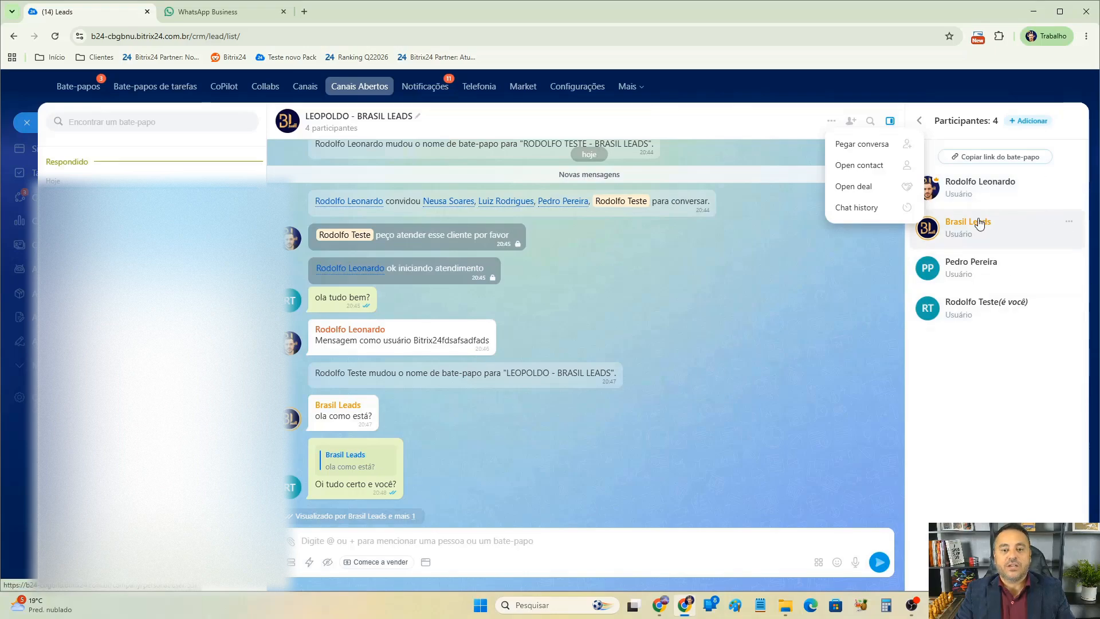
click(870, 146)
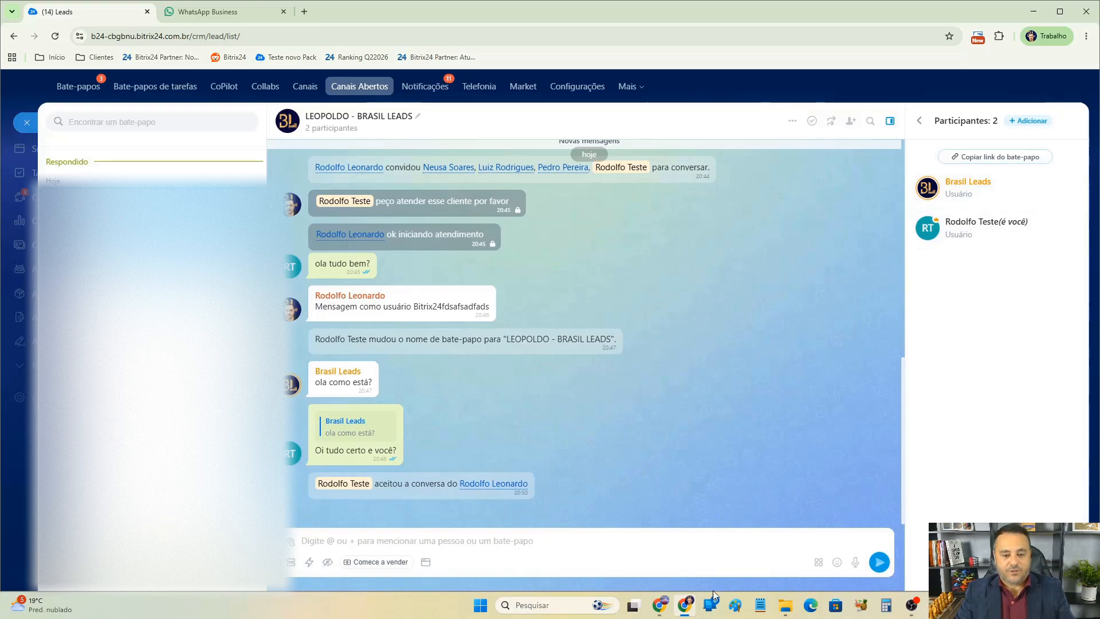
Back in the main window, reopen the deal's open-channel chat and view its participant list.
click(662, 605)
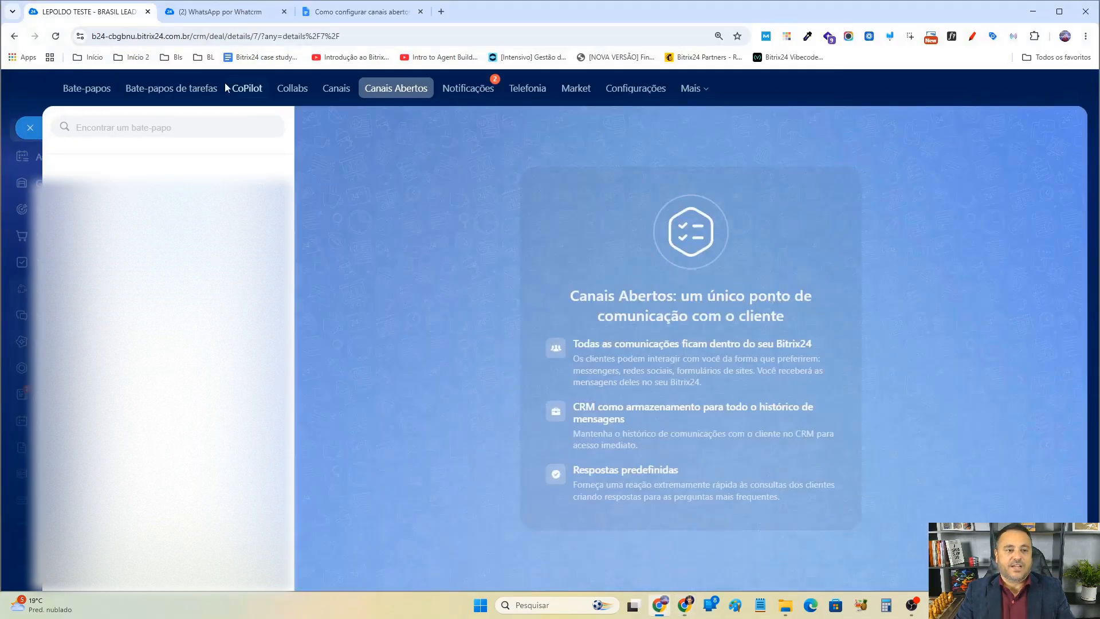
click(30, 127)
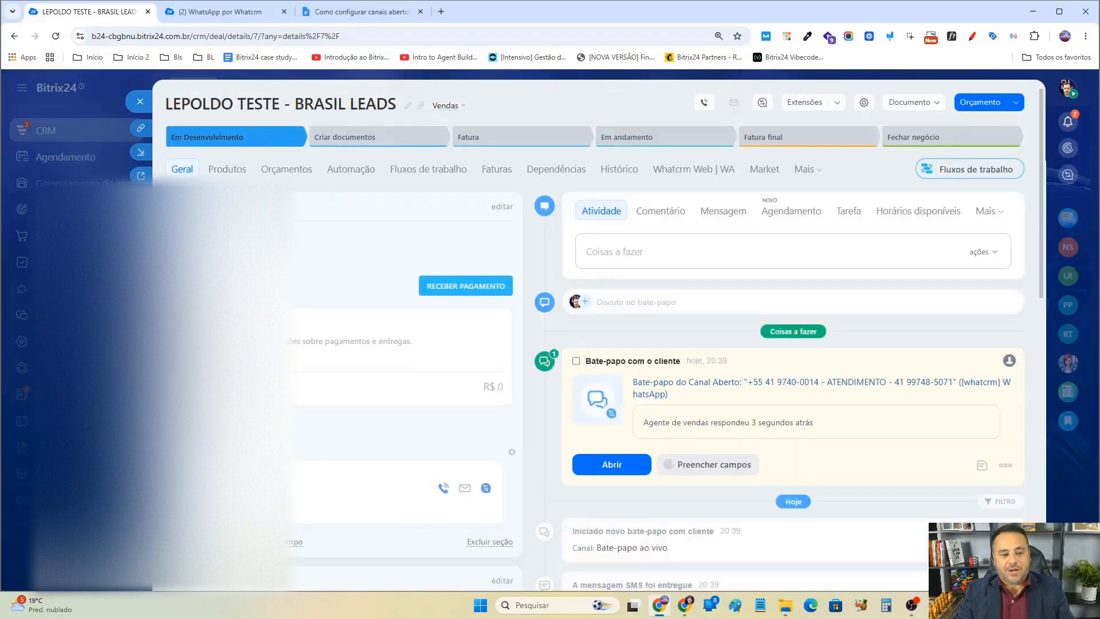
click(486, 488)
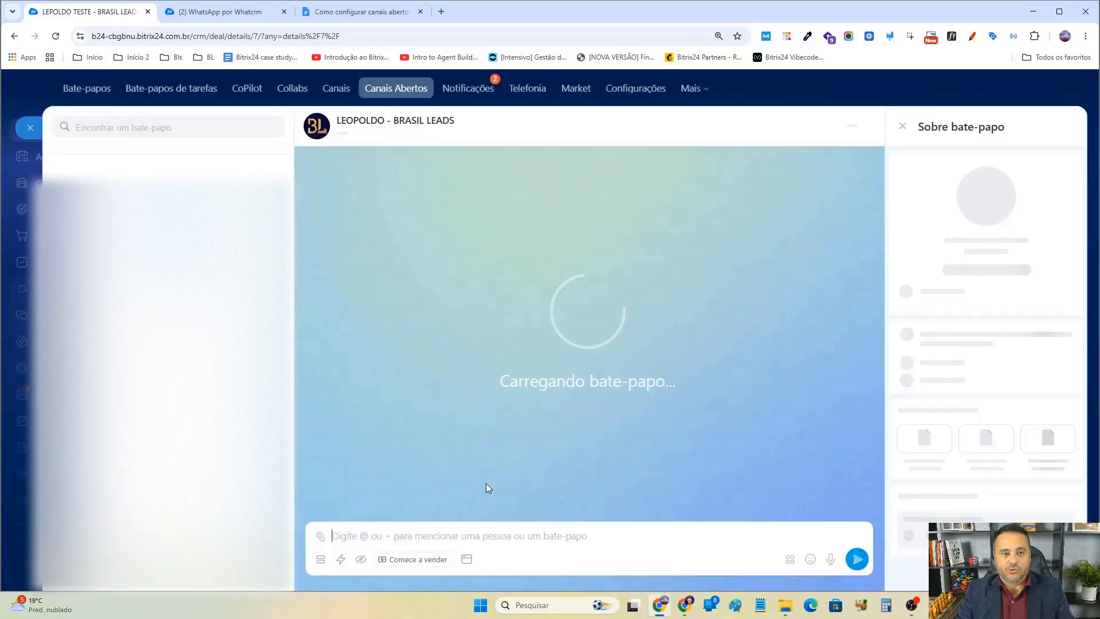
click(522, 569)
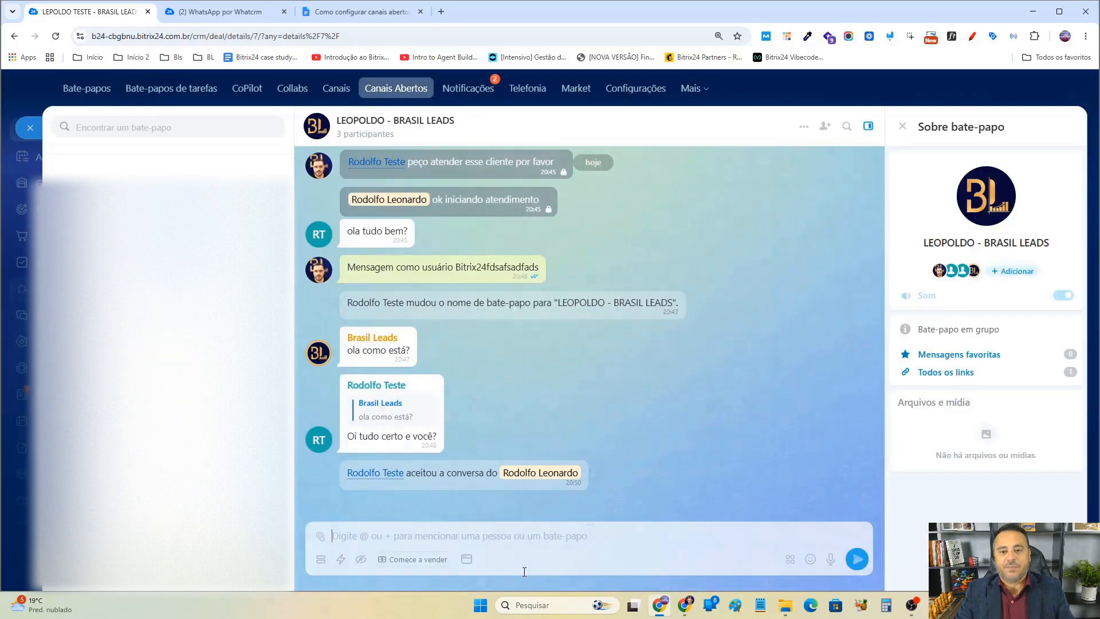
click(940, 271)
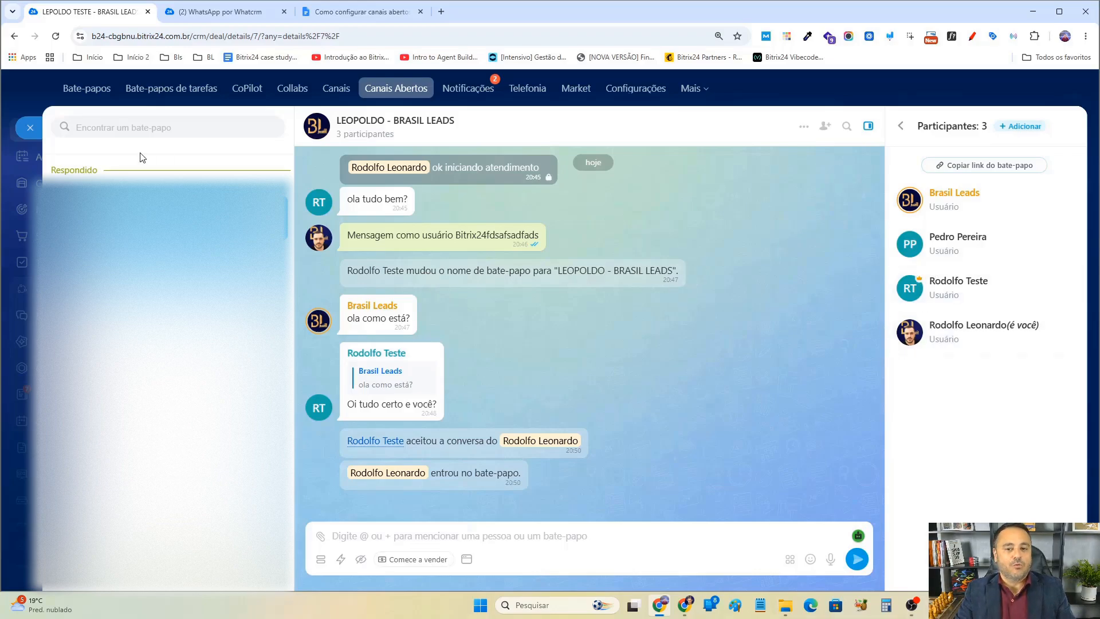
click(30, 128)
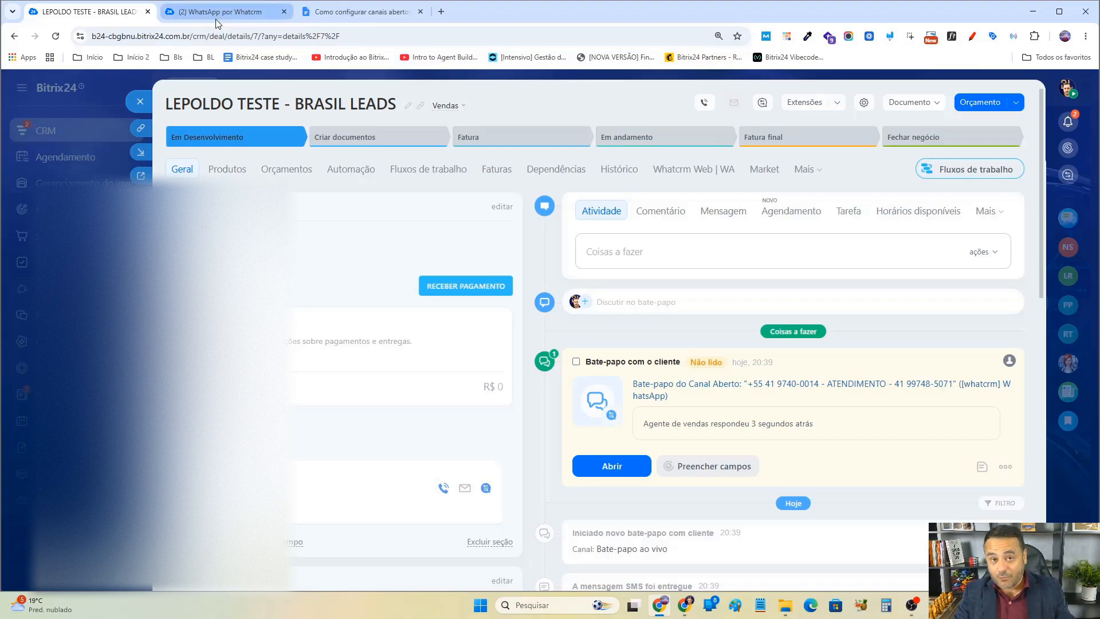
click(247, 14)
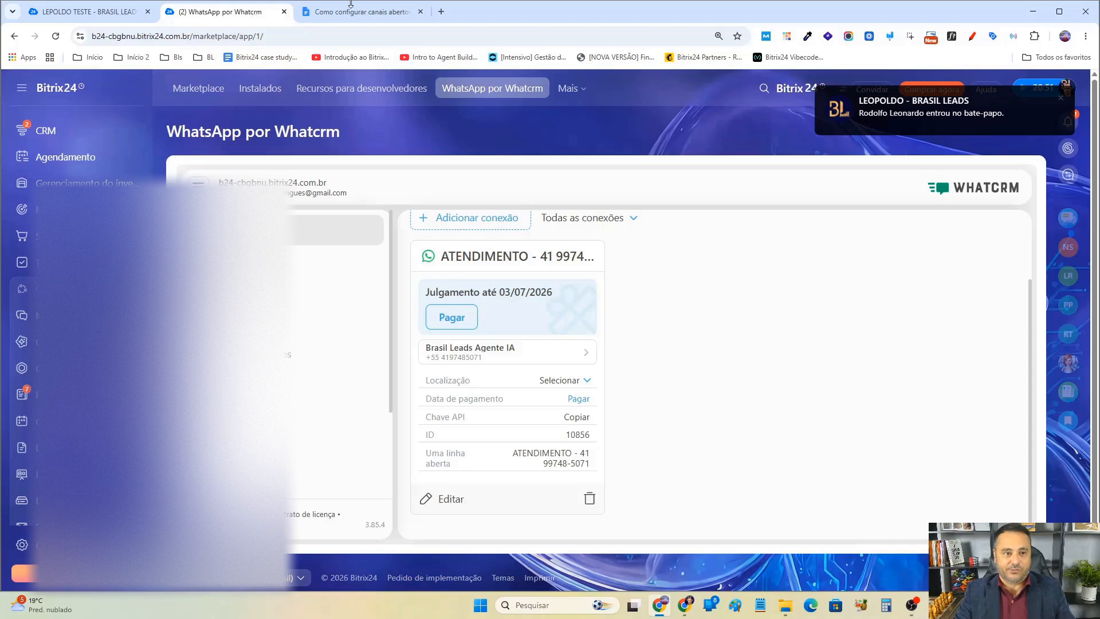
click(89, 11)
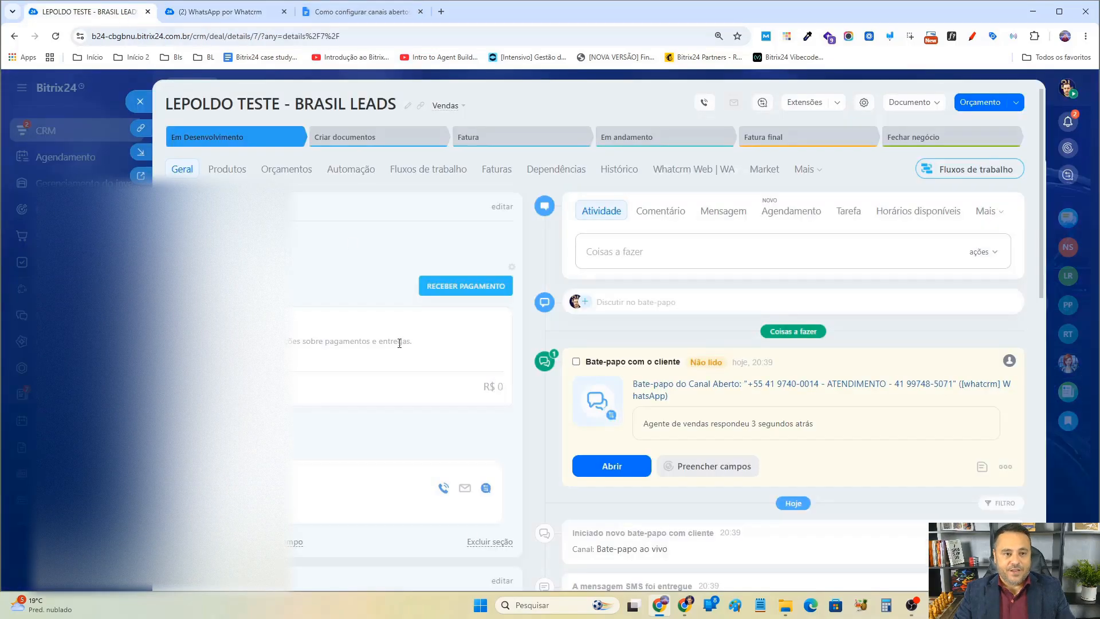
click(486, 488)
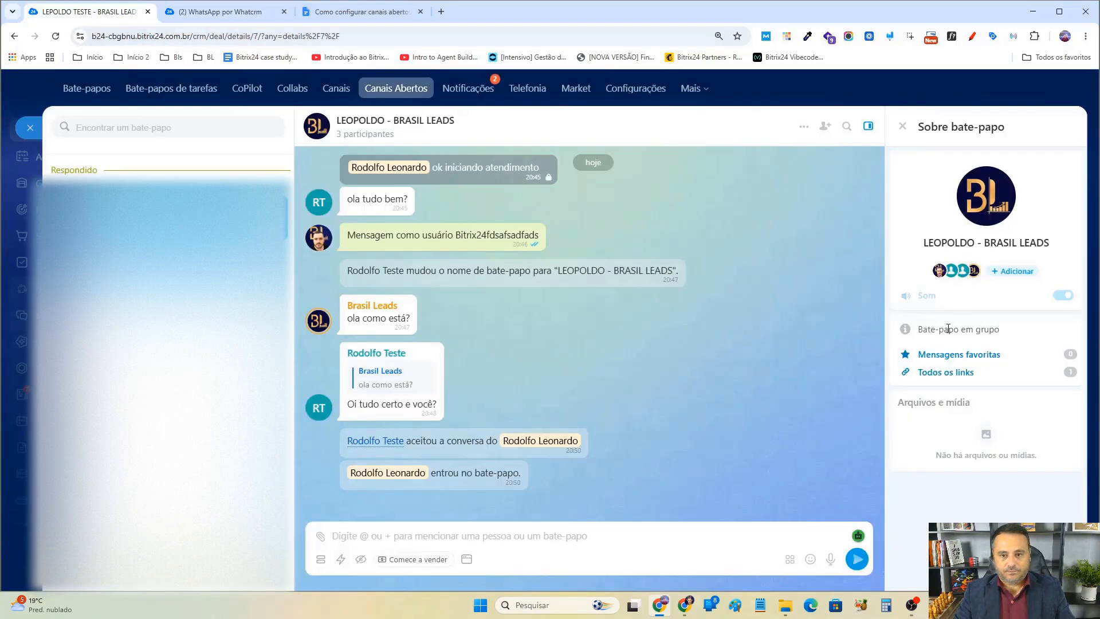
In the colleague's window, invite the second listed colleague back into the open-channel chat.
click(685, 605)
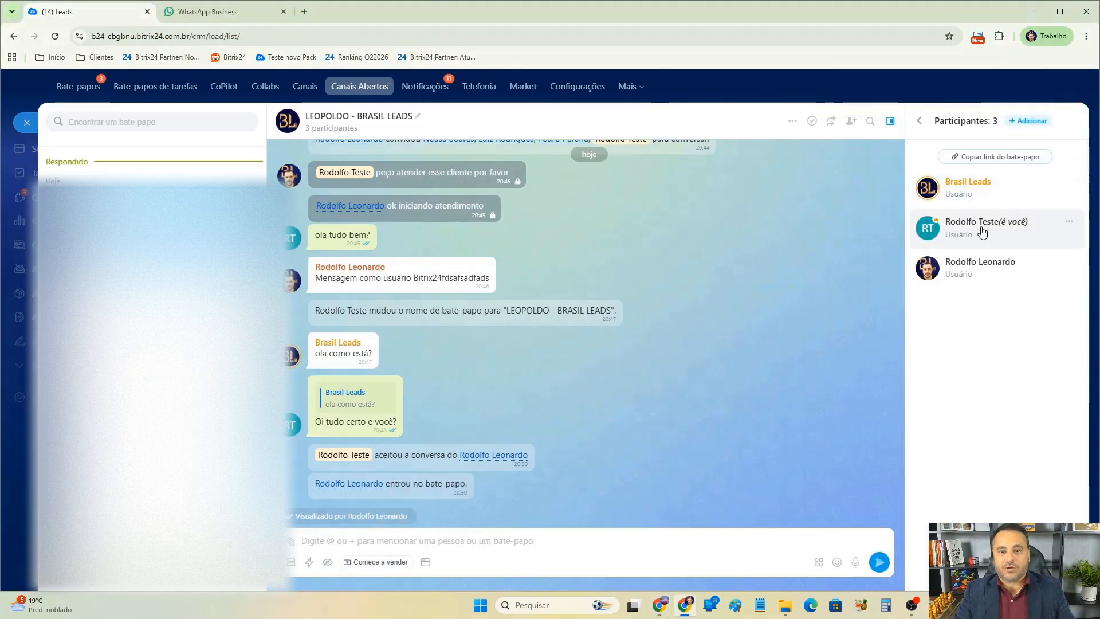
click(852, 121)
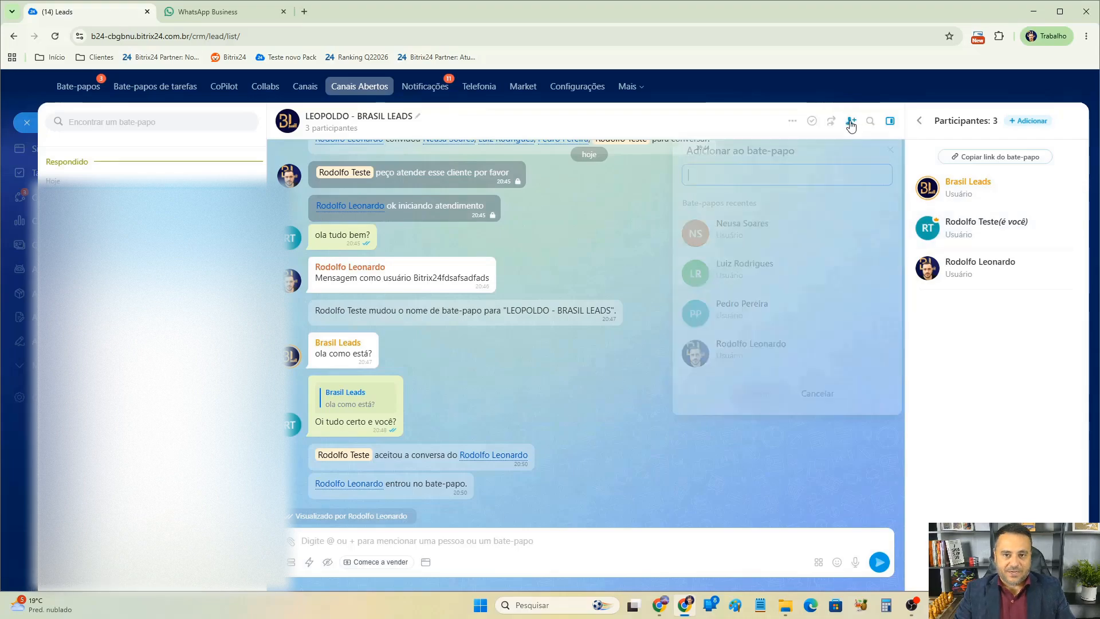
click(756, 276)
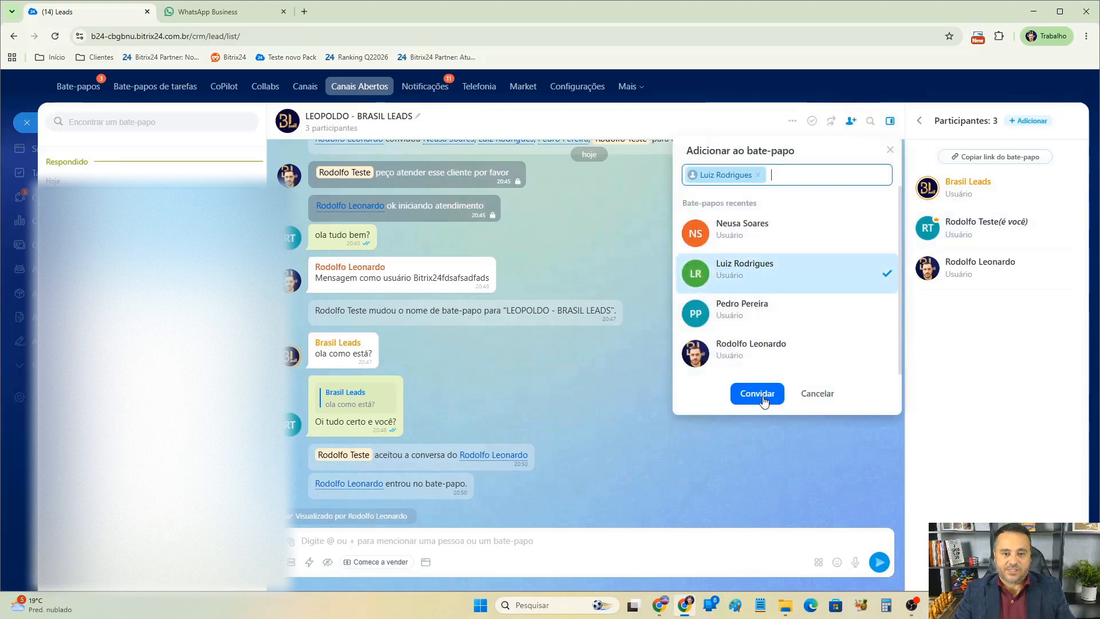
click(758, 393)
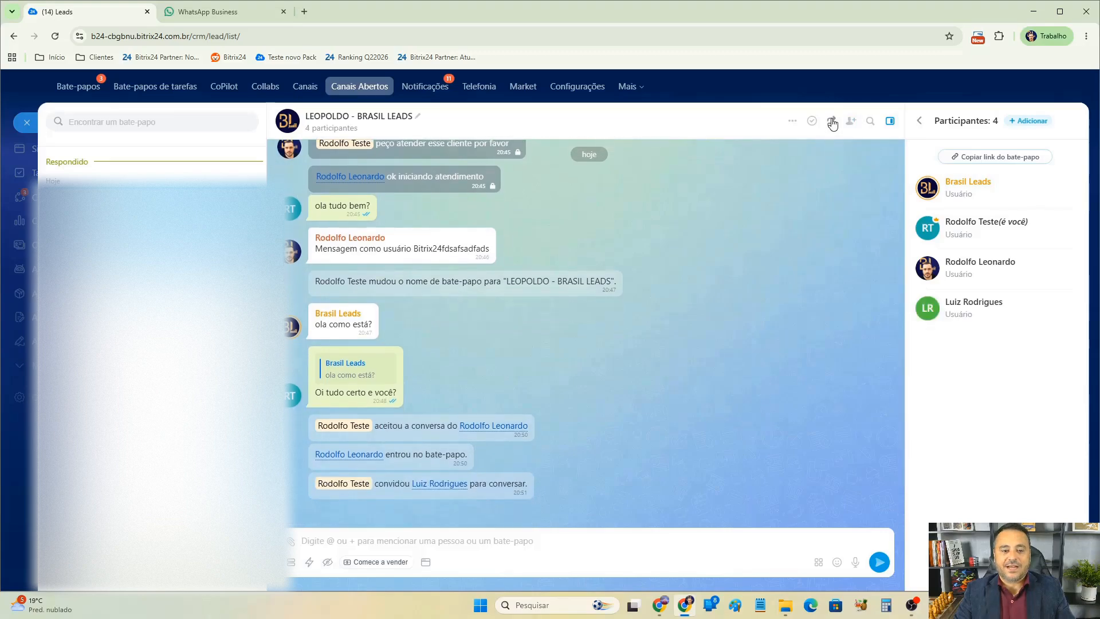
Transfer the open-channel conversation to the main account's user.
click(831, 121)
scroll(759, 367, down, 1)
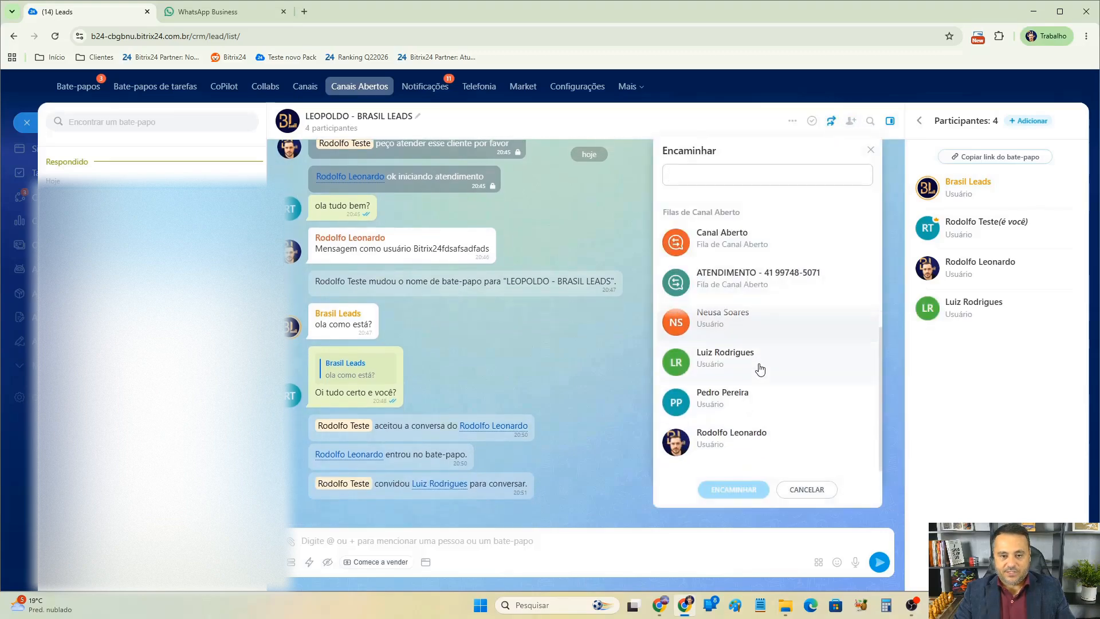
click(727, 443)
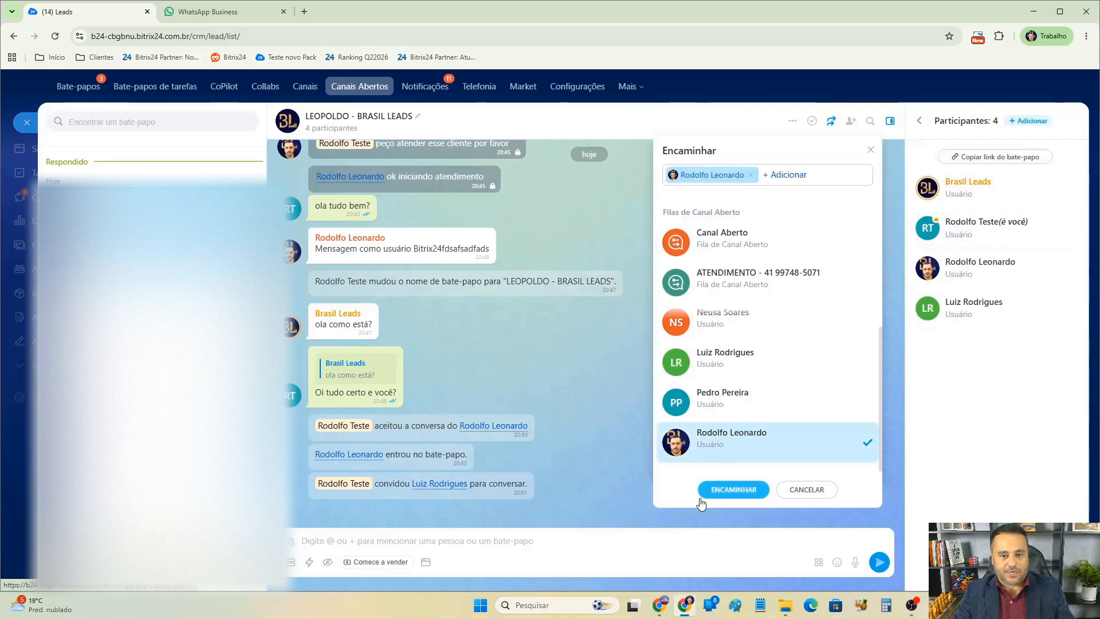
click(734, 491)
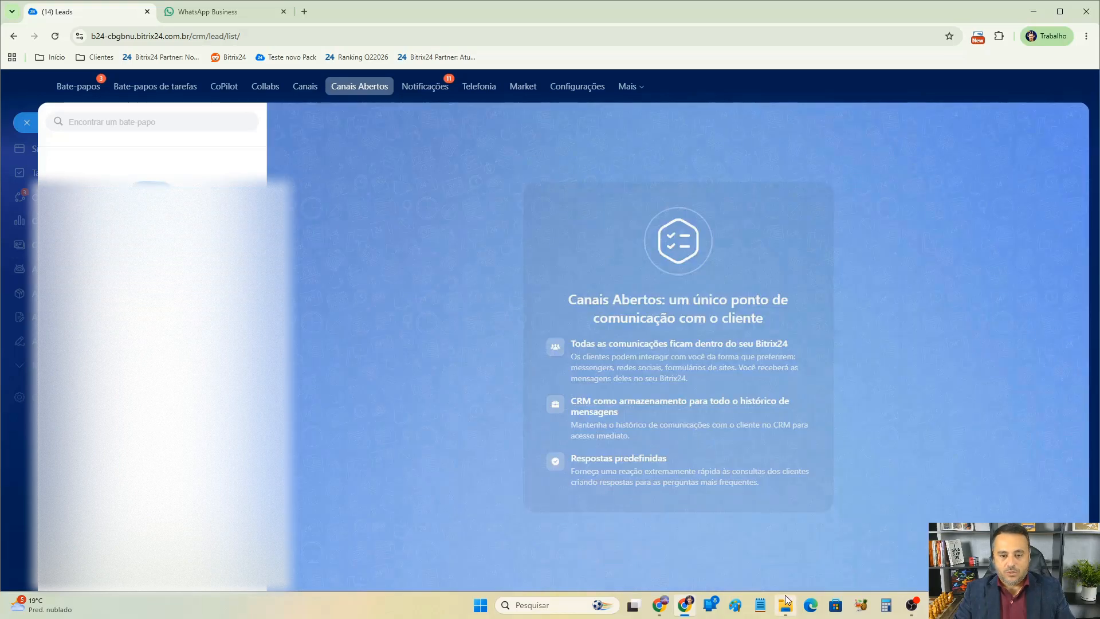
In the main window, reload the deal and check the open-channel chat's participant list after the transfer.
click(660, 605)
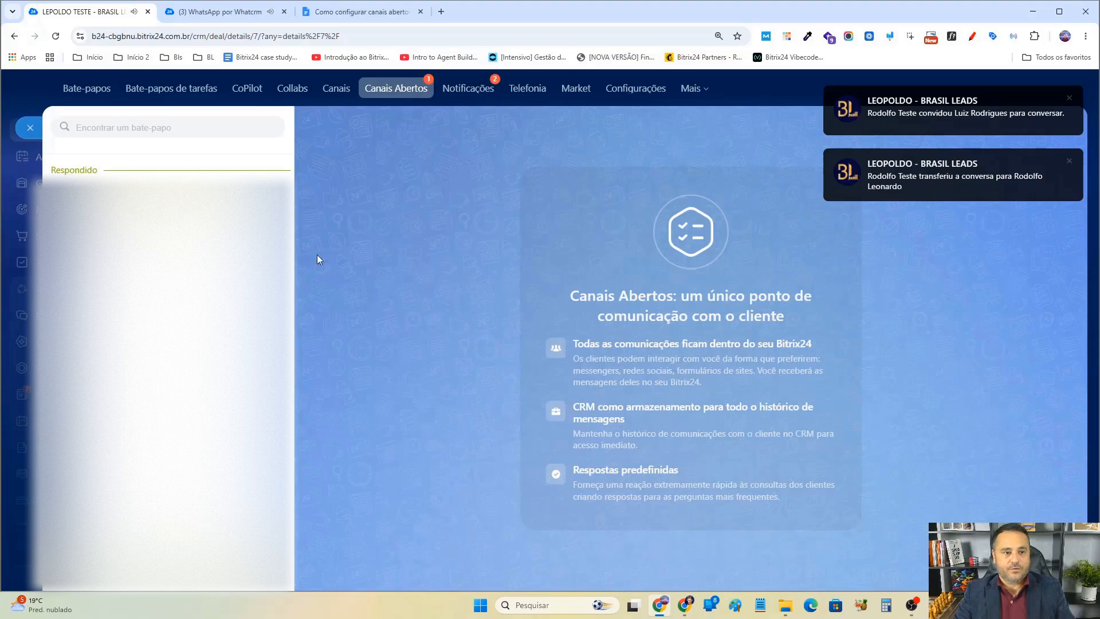
click(229, 219)
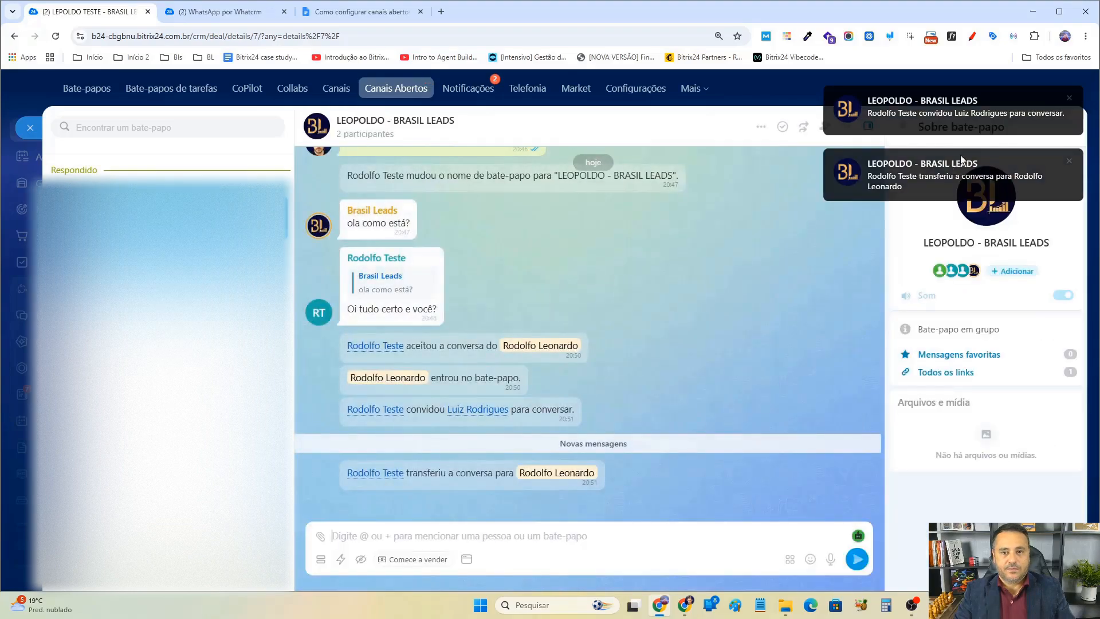
click(1069, 99)
click(1069, 99)
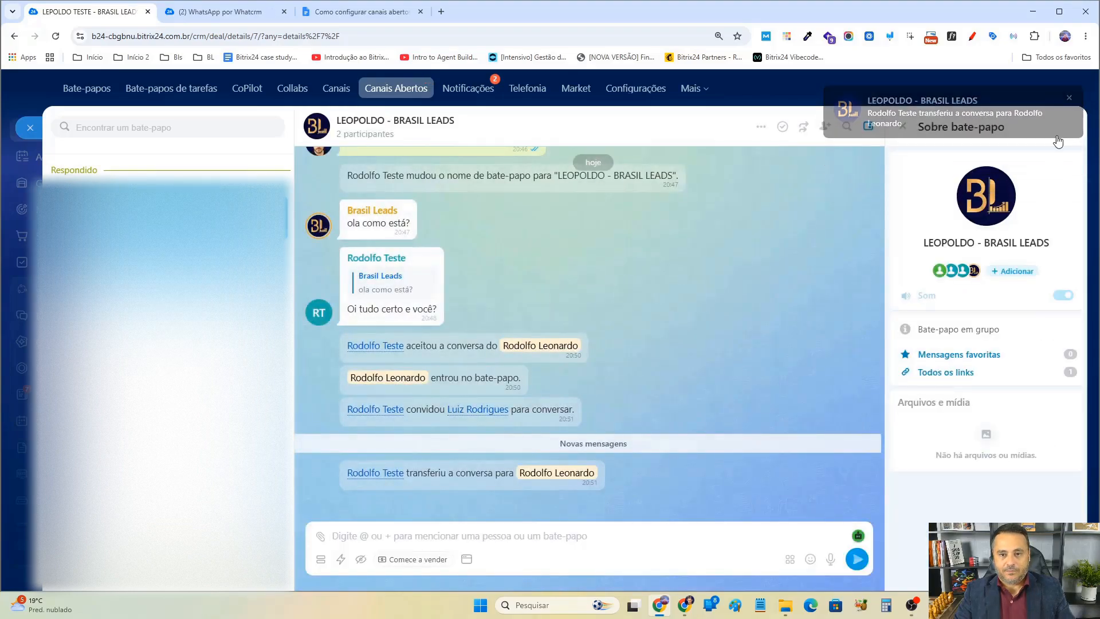
click(956, 275)
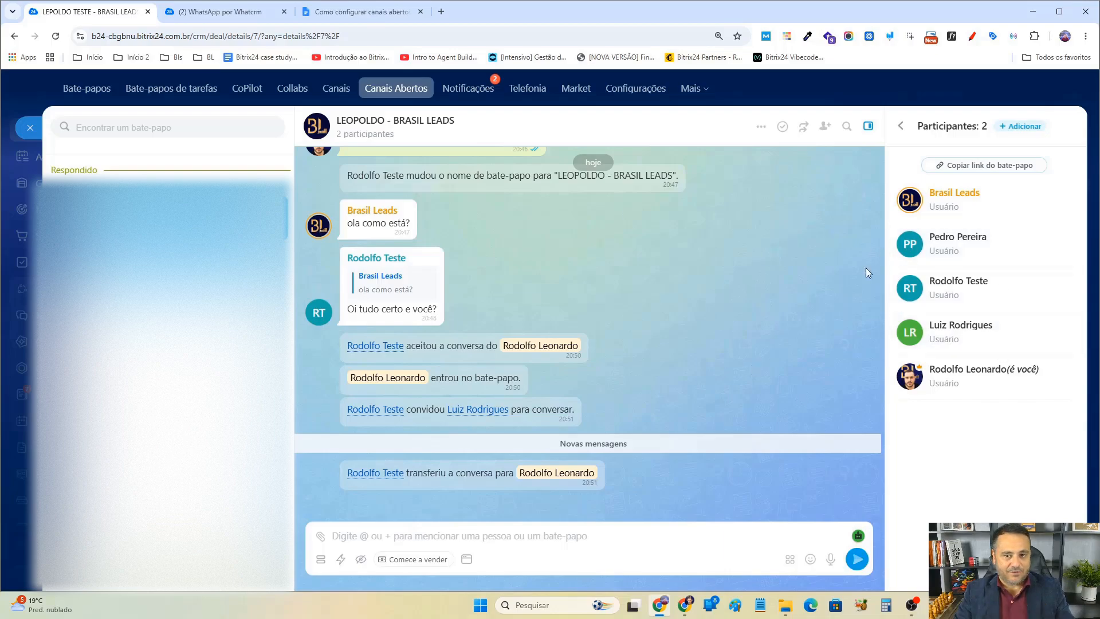
key(F5)
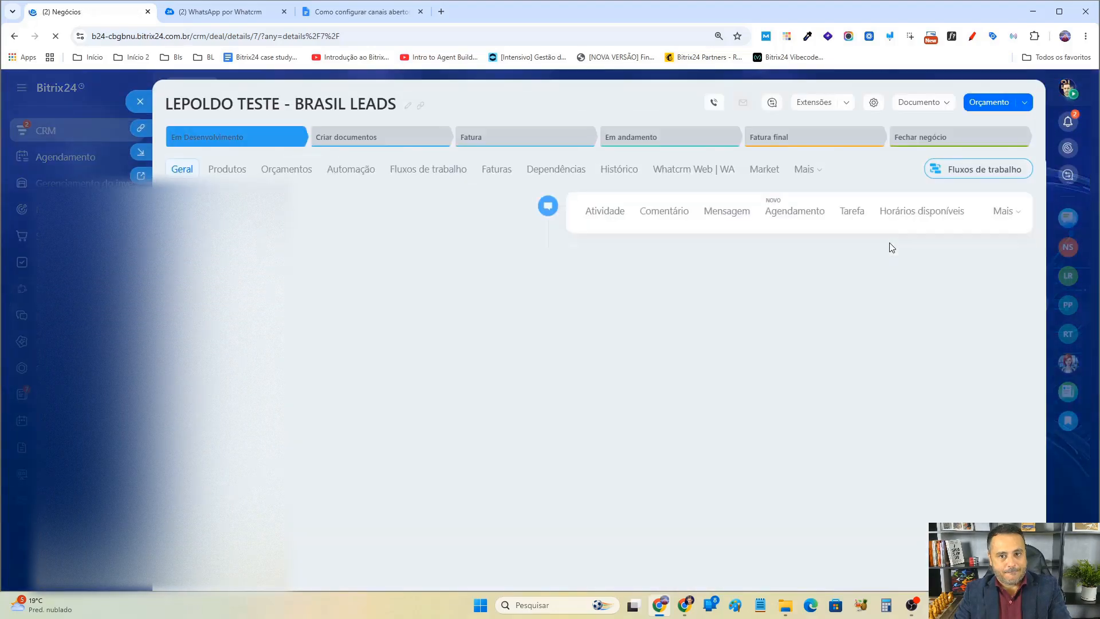
click(485, 489)
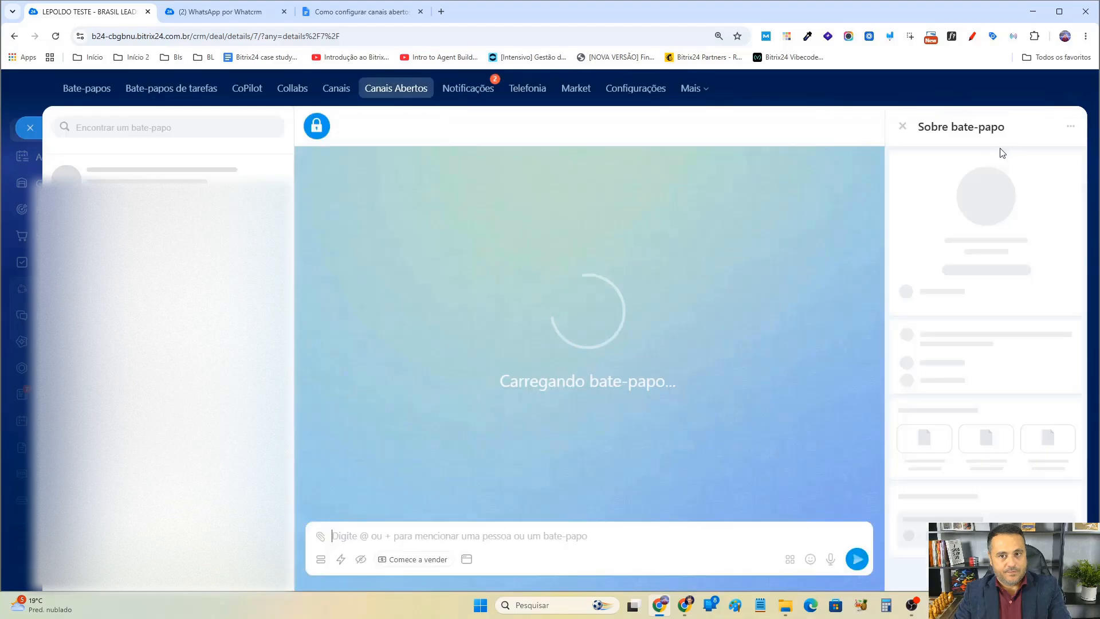
click(953, 273)
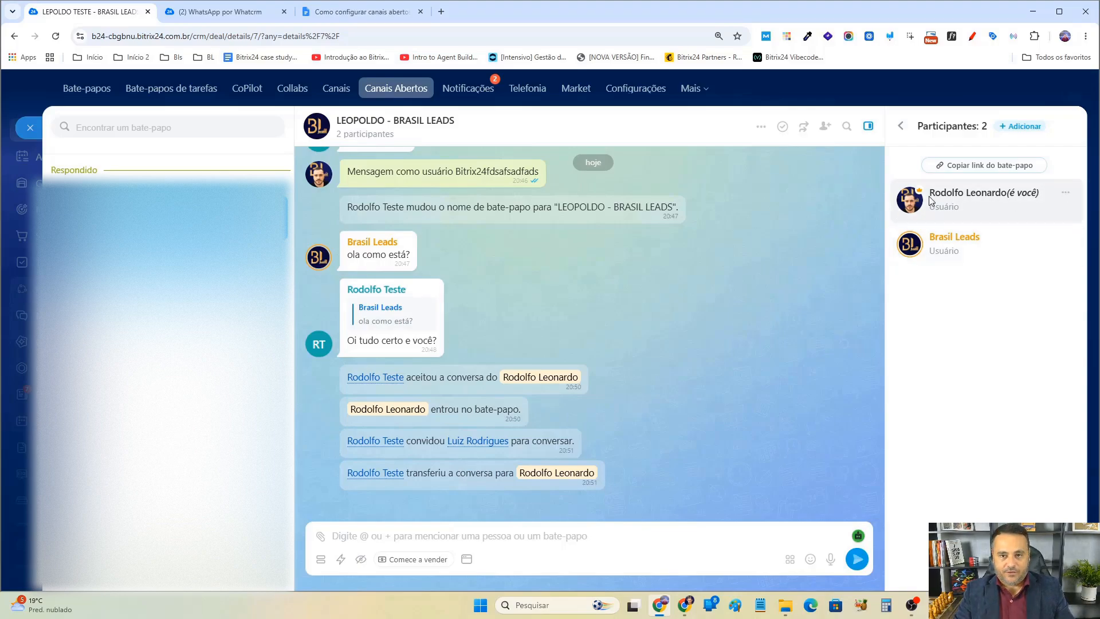
Copy the chat link and open it in a new browser tab.
click(1003, 166)
click(440, 14)
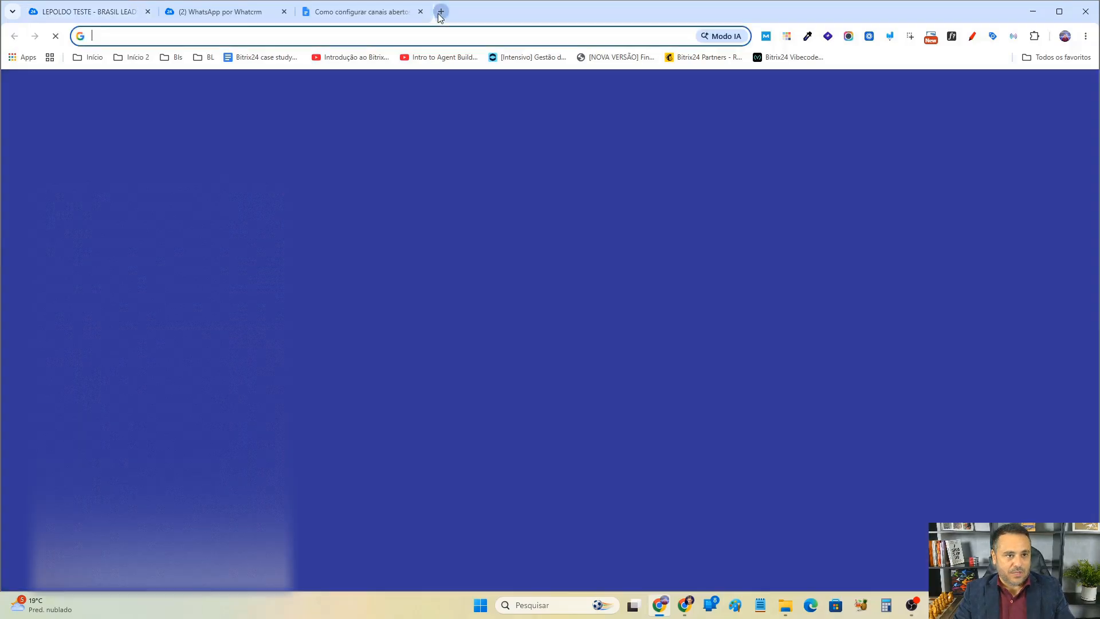
text(b24-cbgbnu.bitrix24.com.br/online/?IM_DIALOG=chat41)
key(Return)
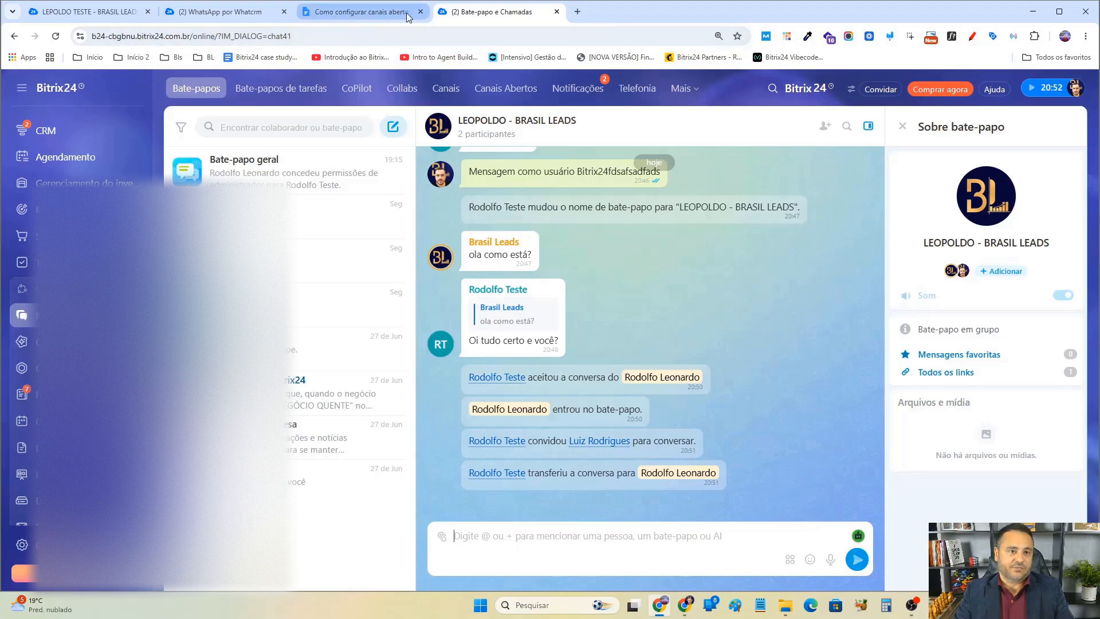
Open the LEOPOLDO - BRASIL LEADS conversation in Open Channels and dictate a message by voice, allowing microphone access.
click(508, 89)
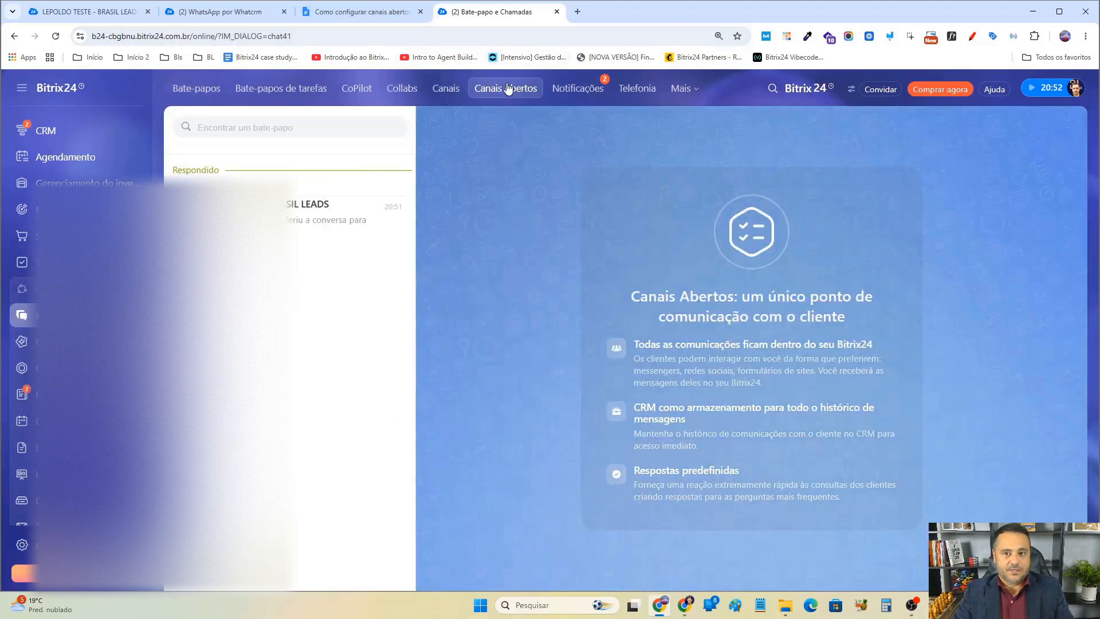
click(351, 216)
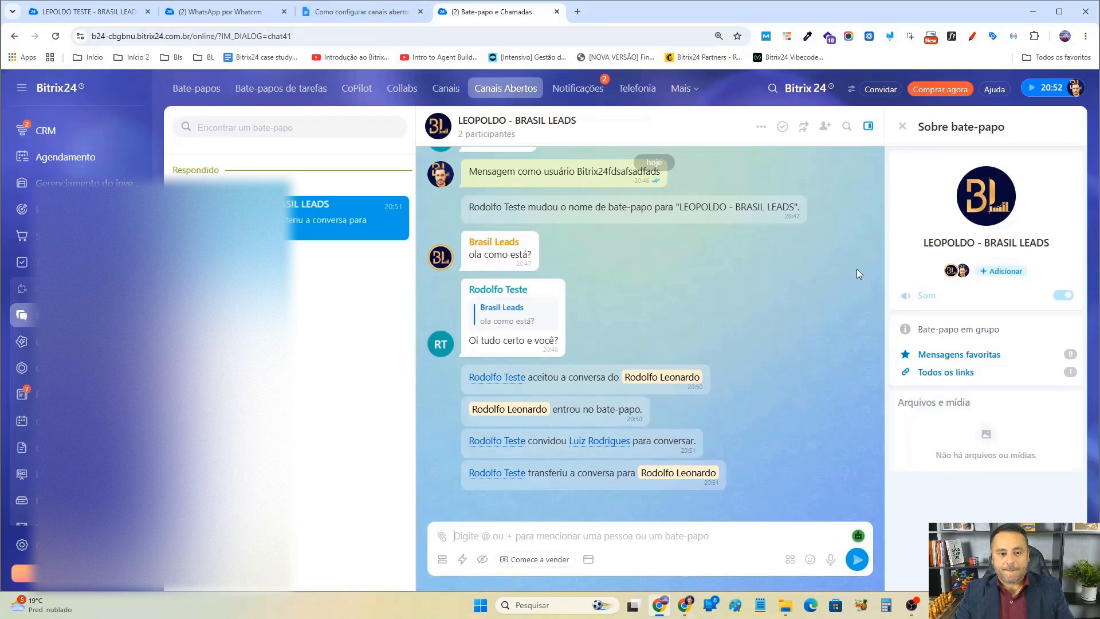
mouse_move(658, 612)
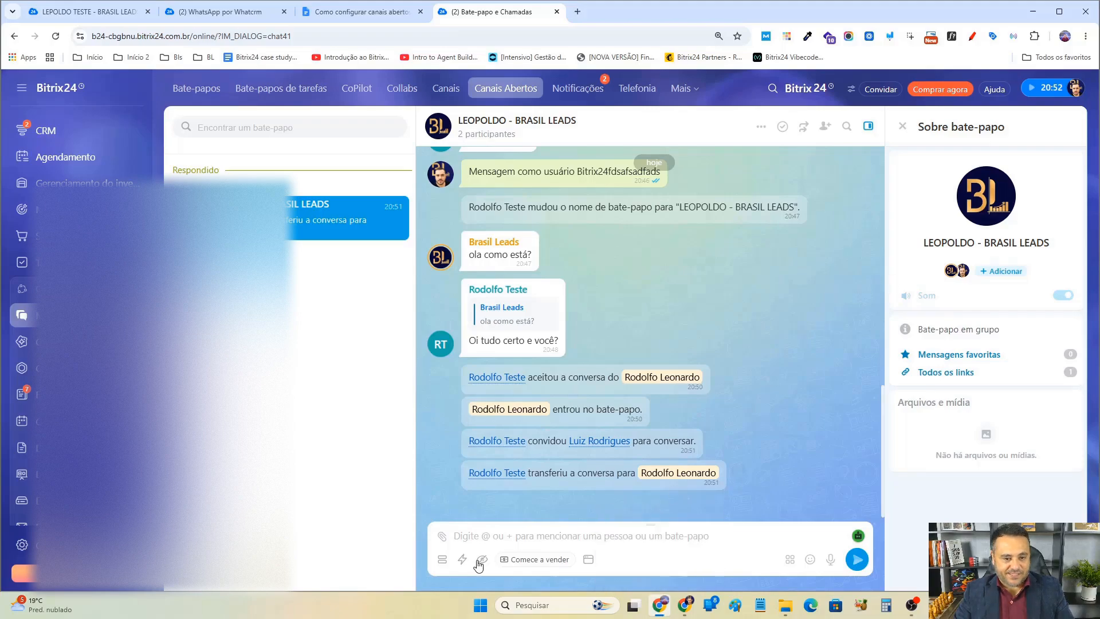
click(830, 562)
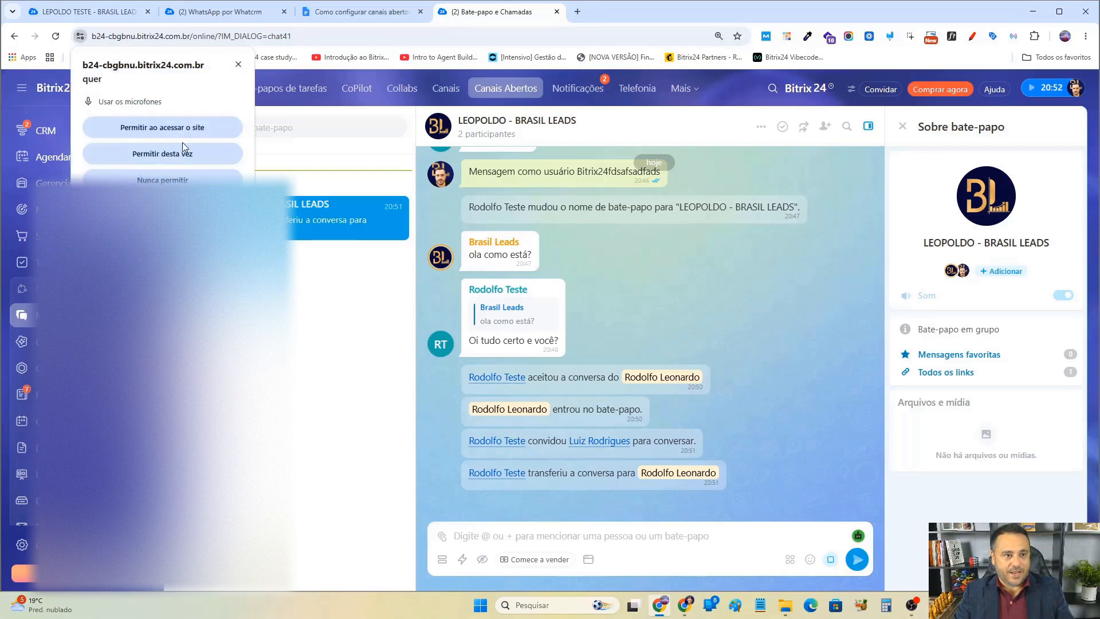
click(145, 129)
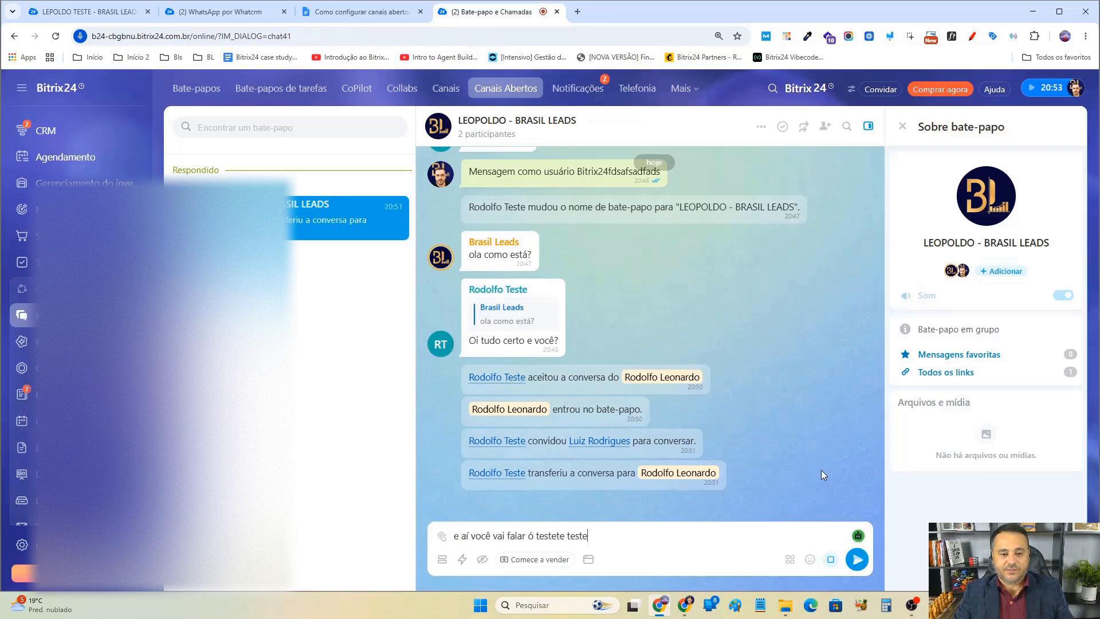
click(831, 560)
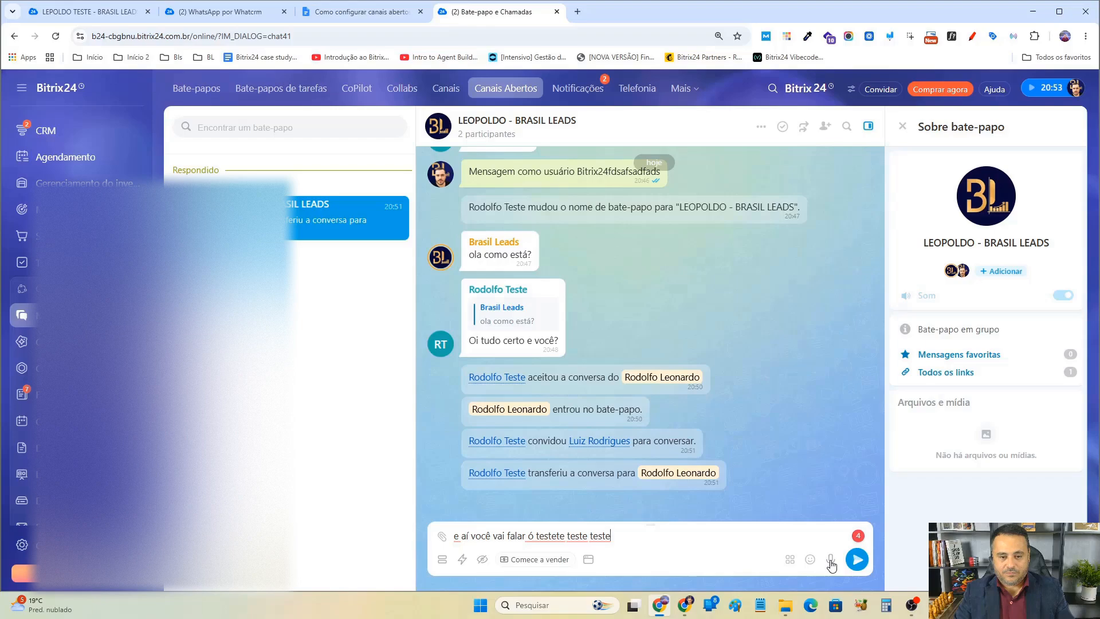
Correct the dictated text to "e aí você vai falar ó teste teste teste" and send it.
drag(457, 536, 609, 535)
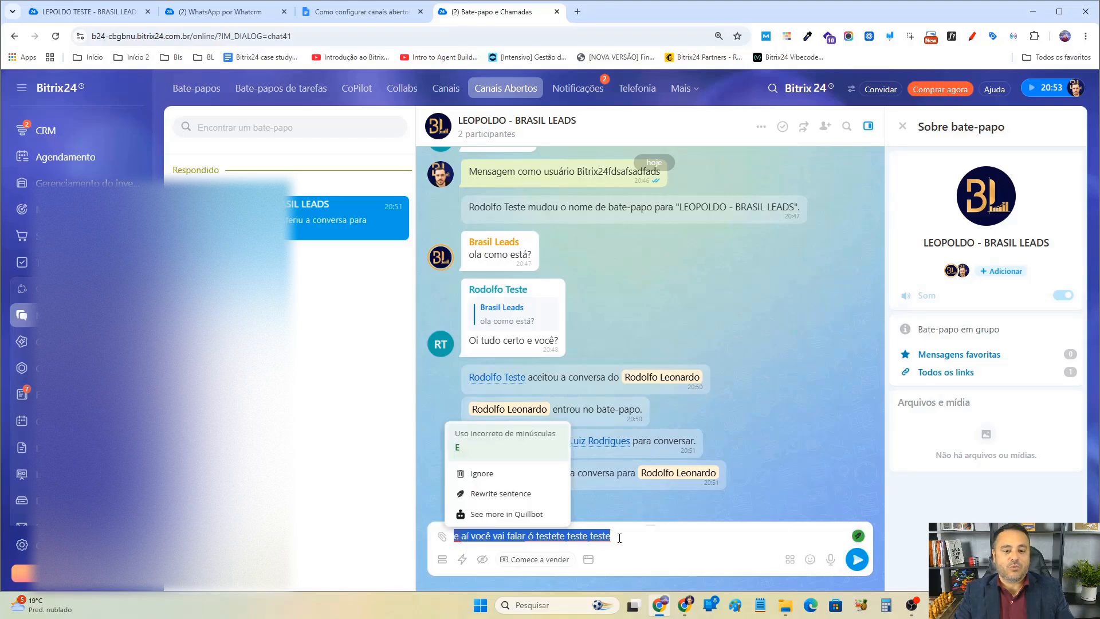
triple_click(577, 536)
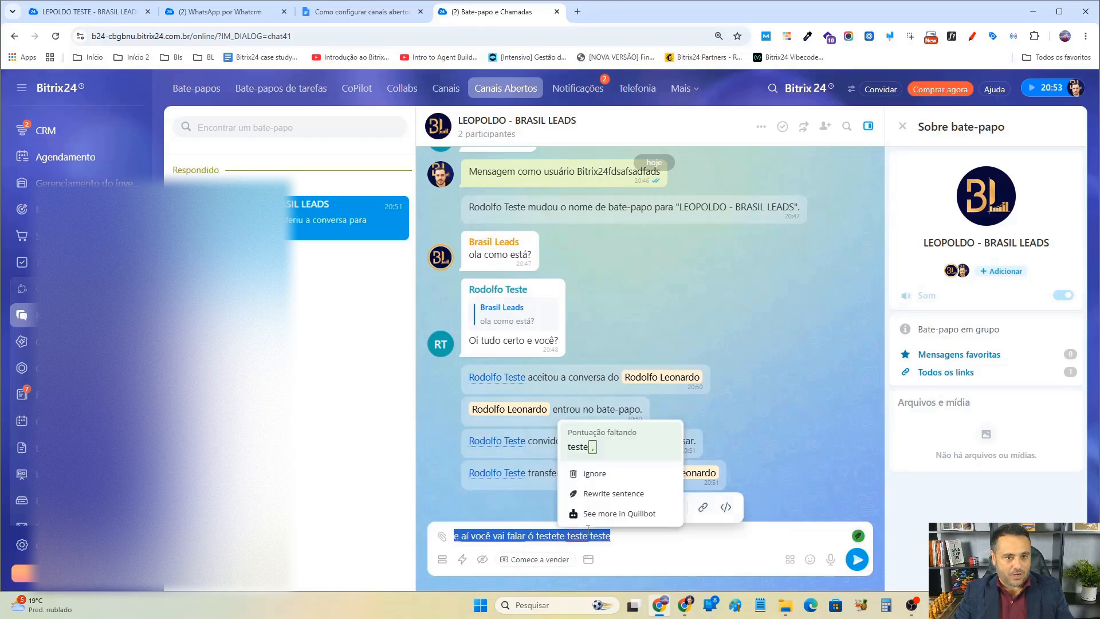
click(645, 540)
drag(476, 541, 631, 534)
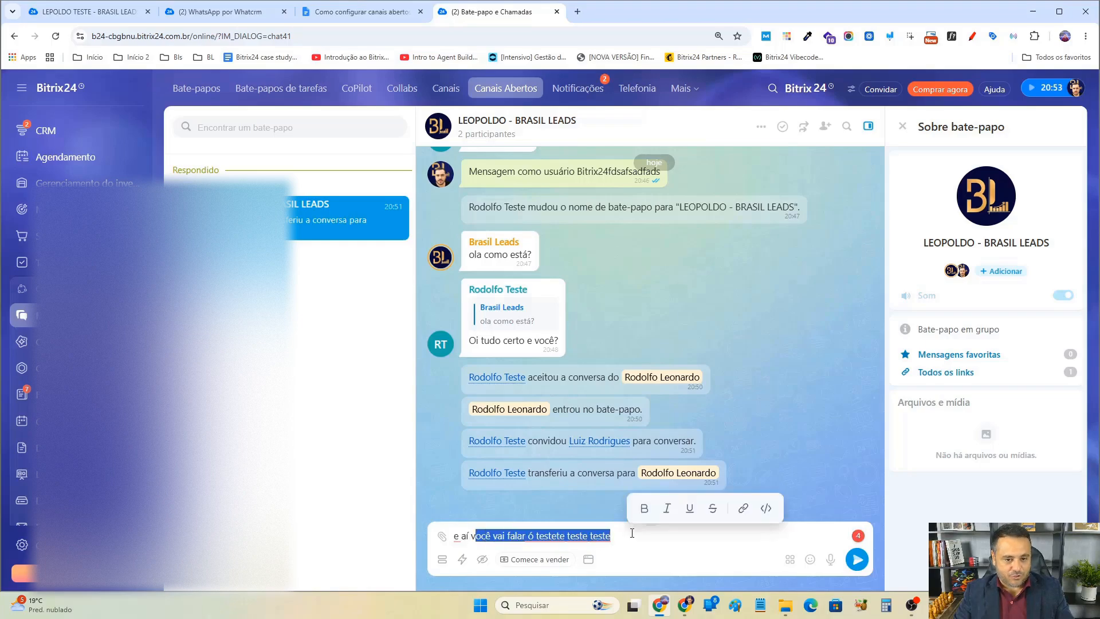
click(575, 537)
click(554, 536)
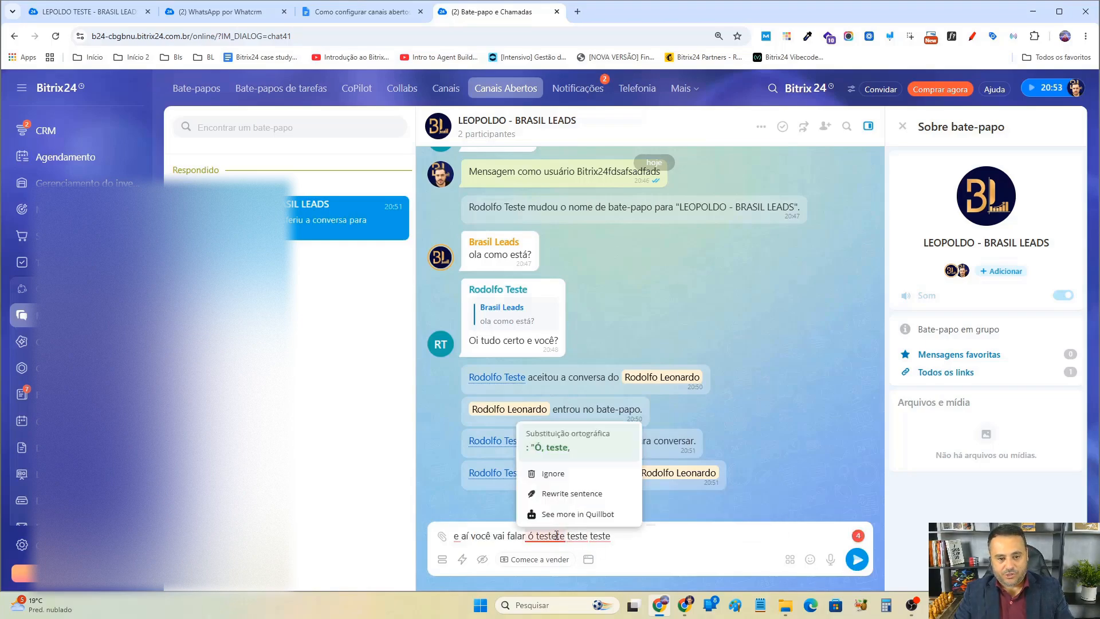
key(Delete)
key(Delete)
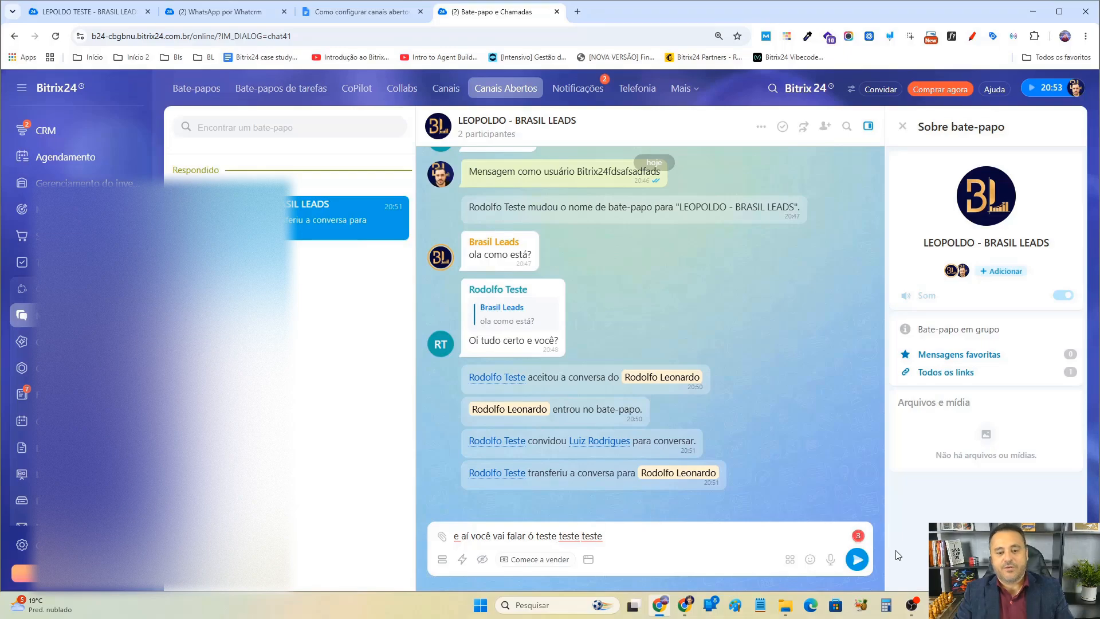
click(853, 559)
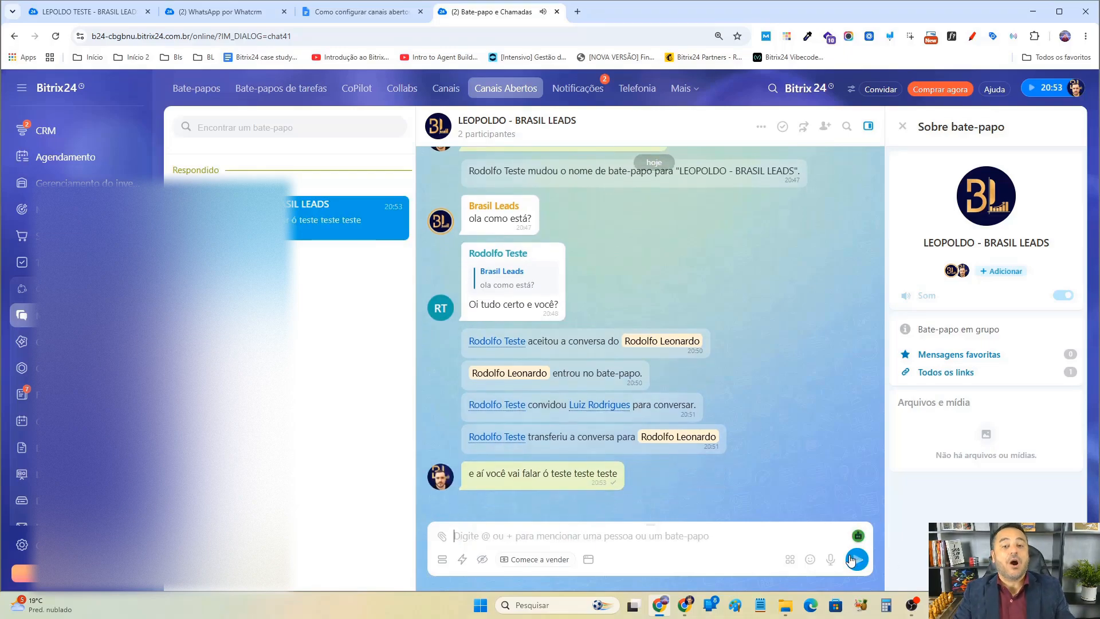
Record a short WhatsApp voice message, preview it and send it to the client.
click(792, 562)
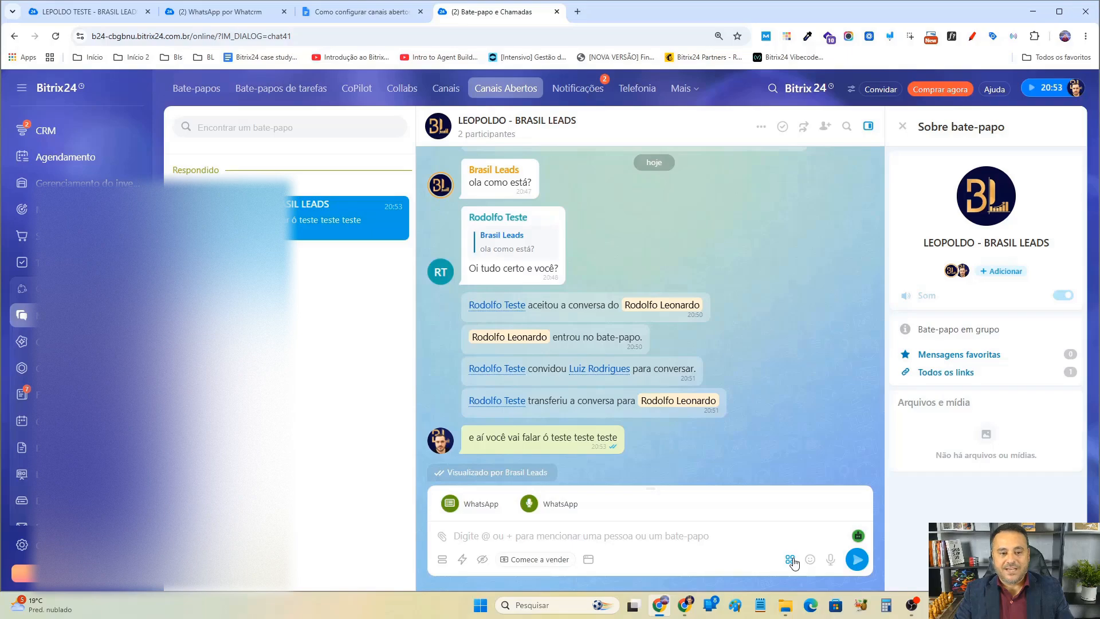
click(547, 510)
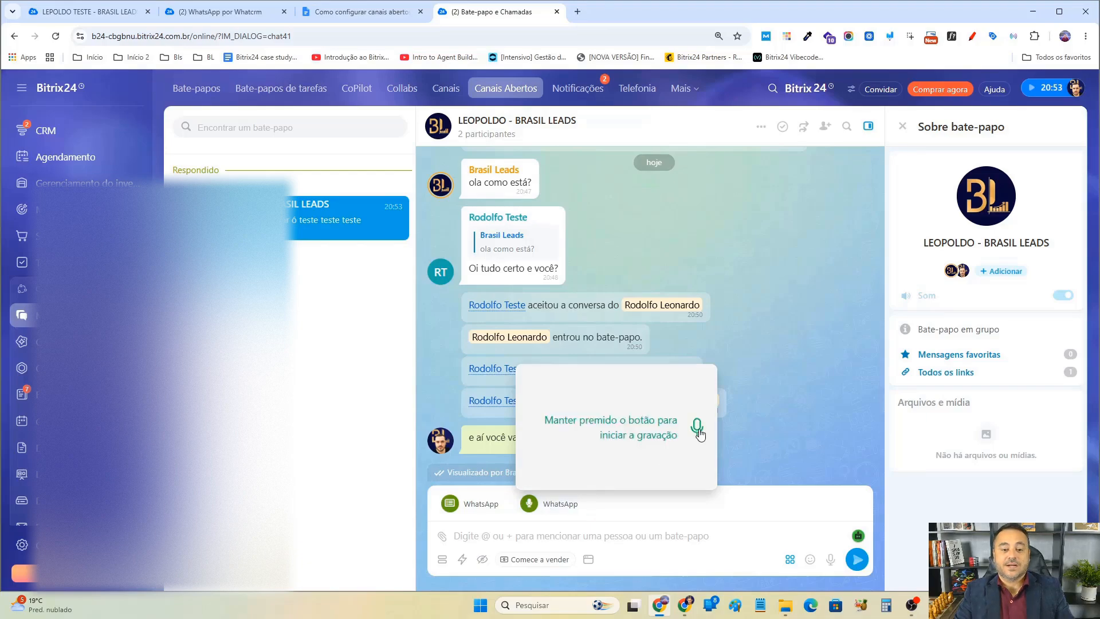
drag(698, 427, 699, 433)
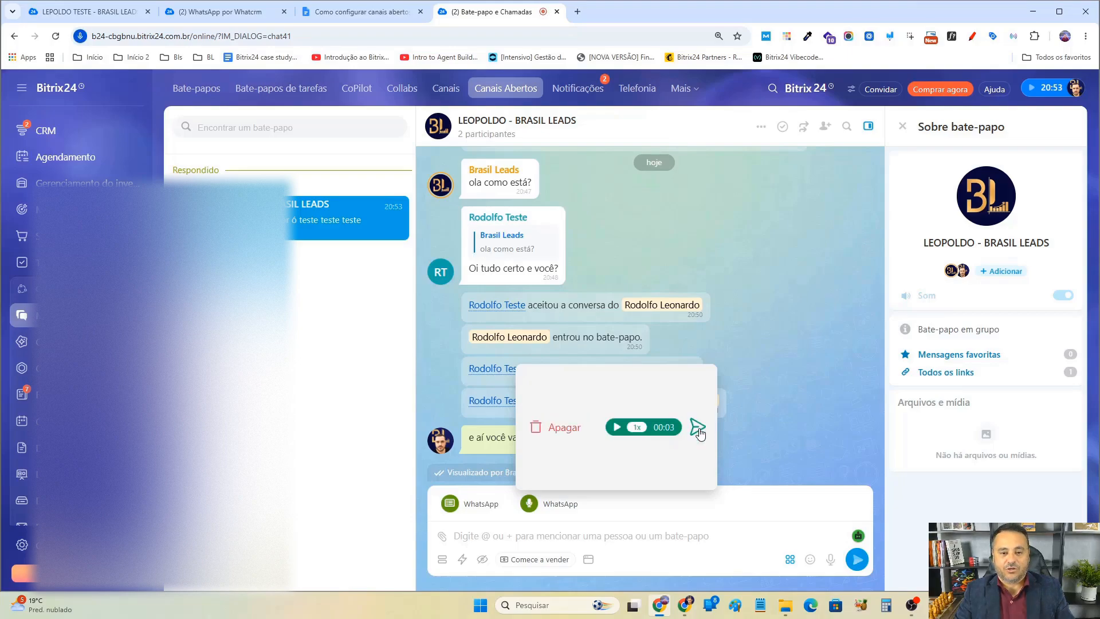
click(617, 428)
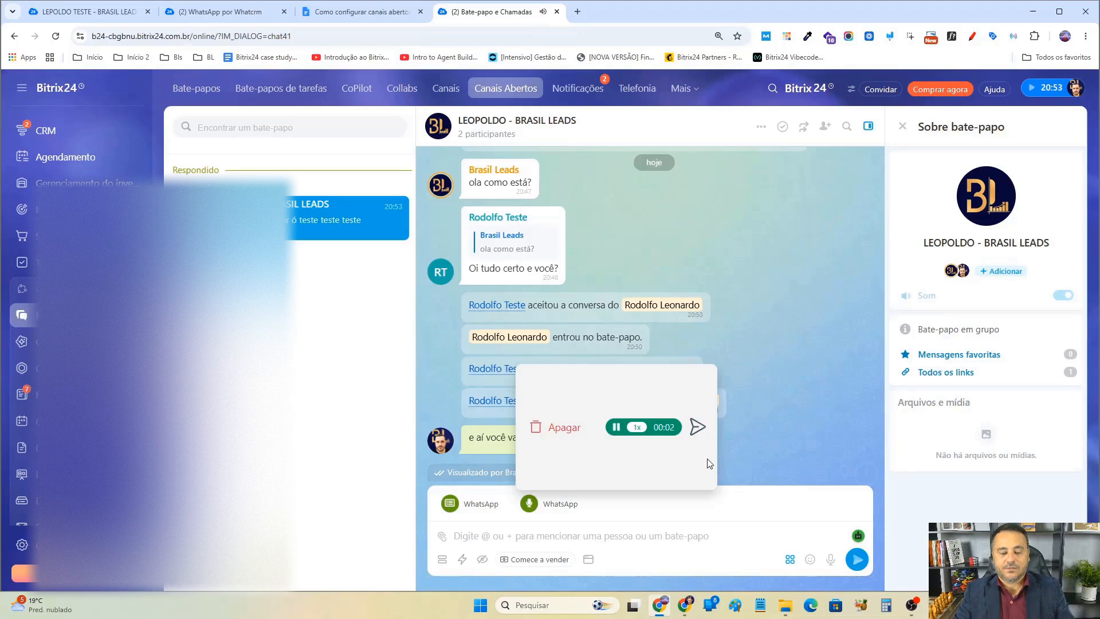
click(698, 428)
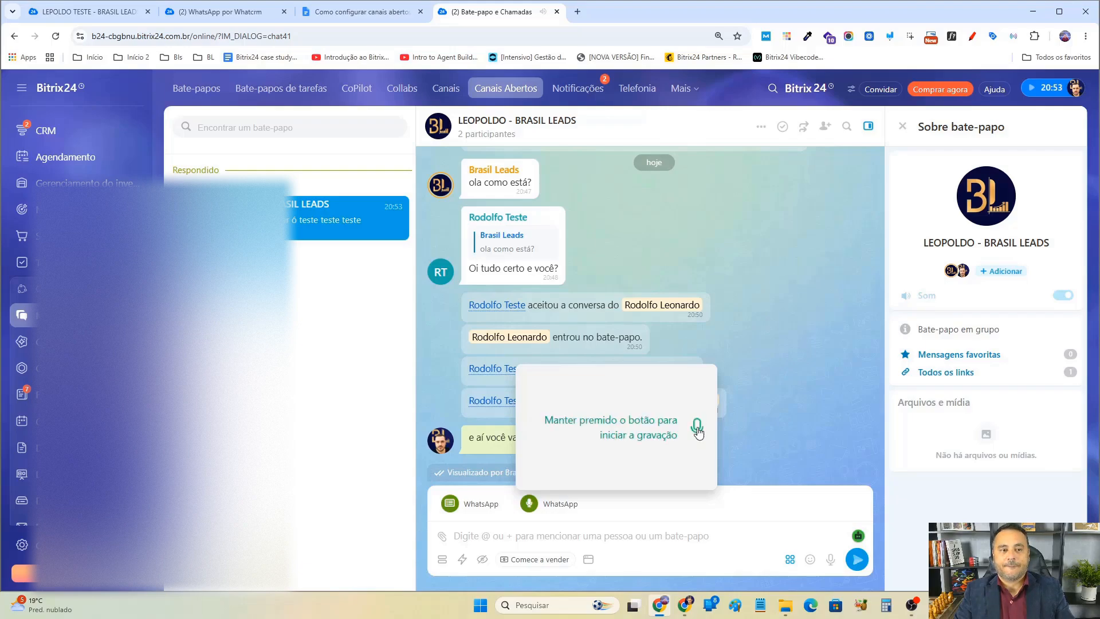
Switch to WhatsApp Web, play the received voice message there, and return to Bitrix24.
click(687, 609)
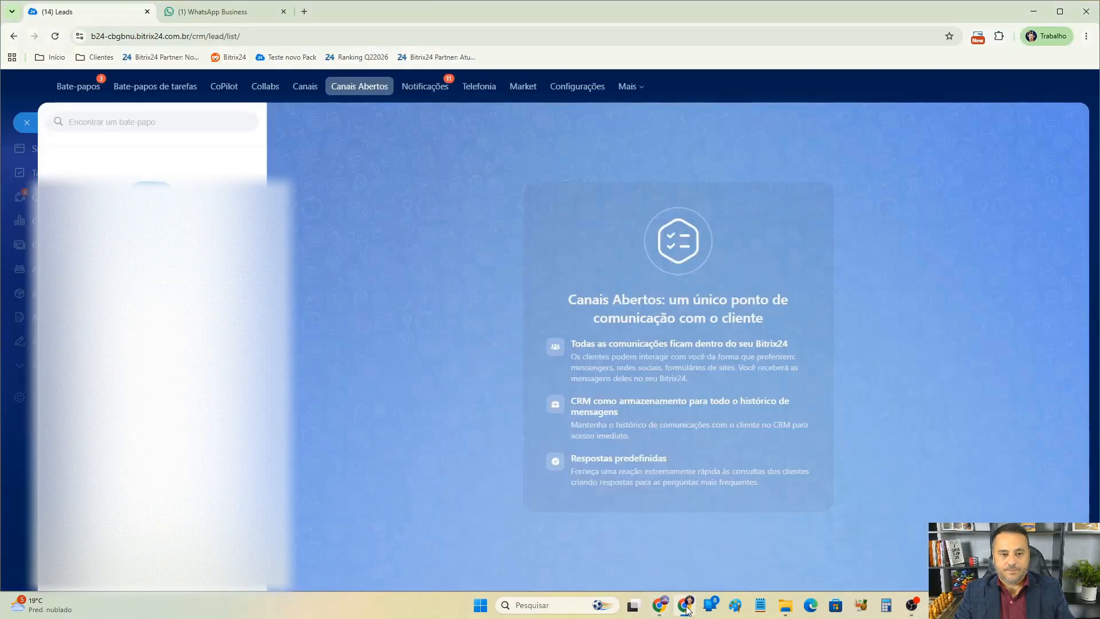
key(ctrl+Tab)
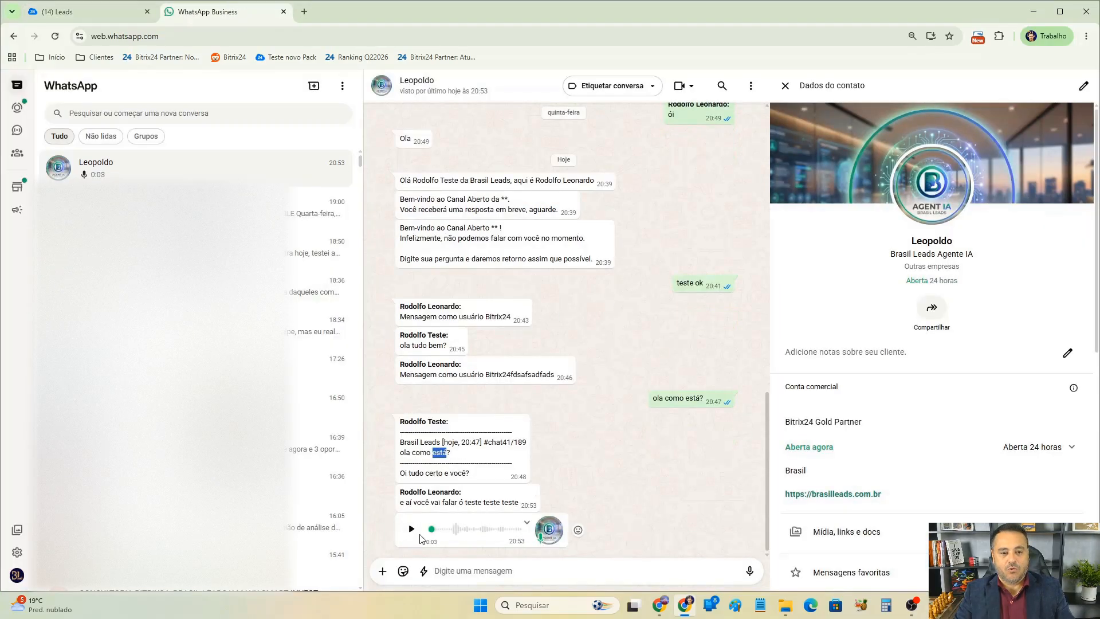
click(411, 528)
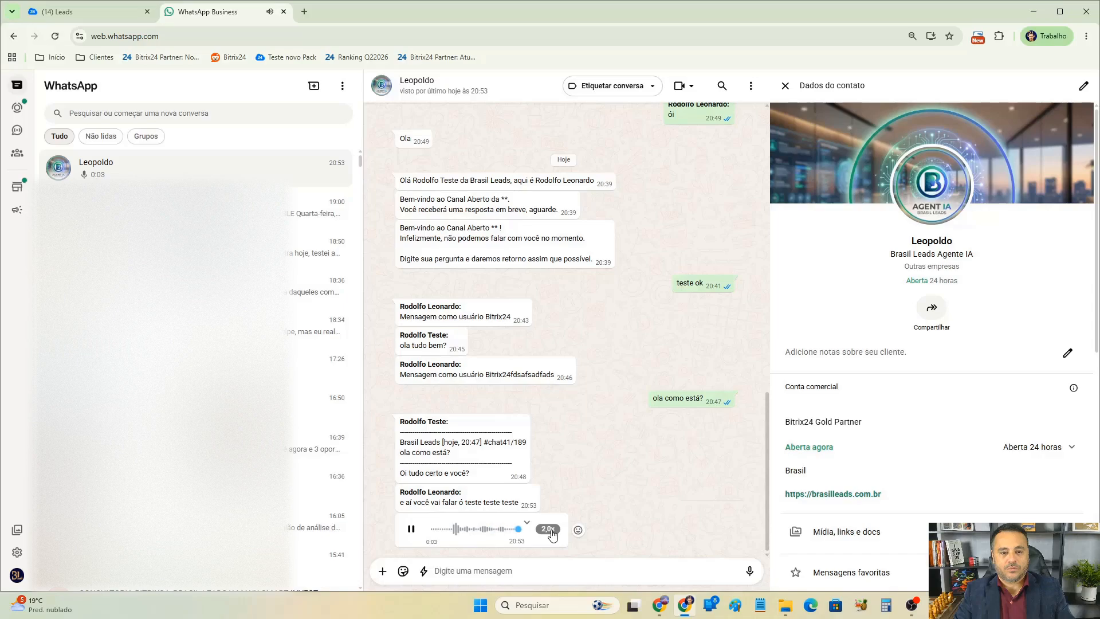
click(660, 606)
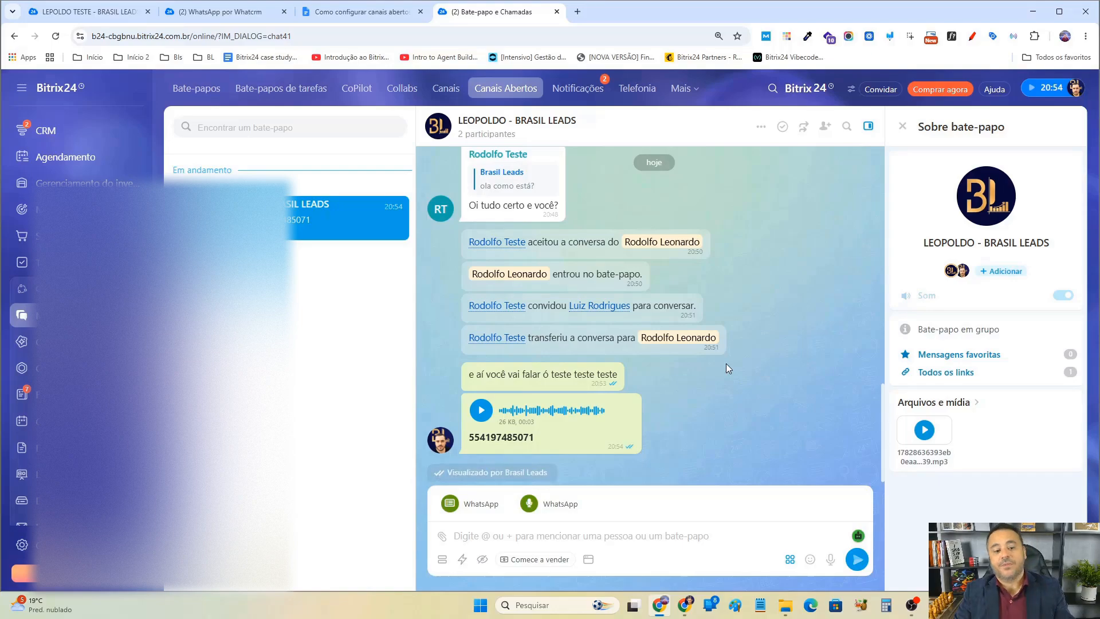
click(465, 504)
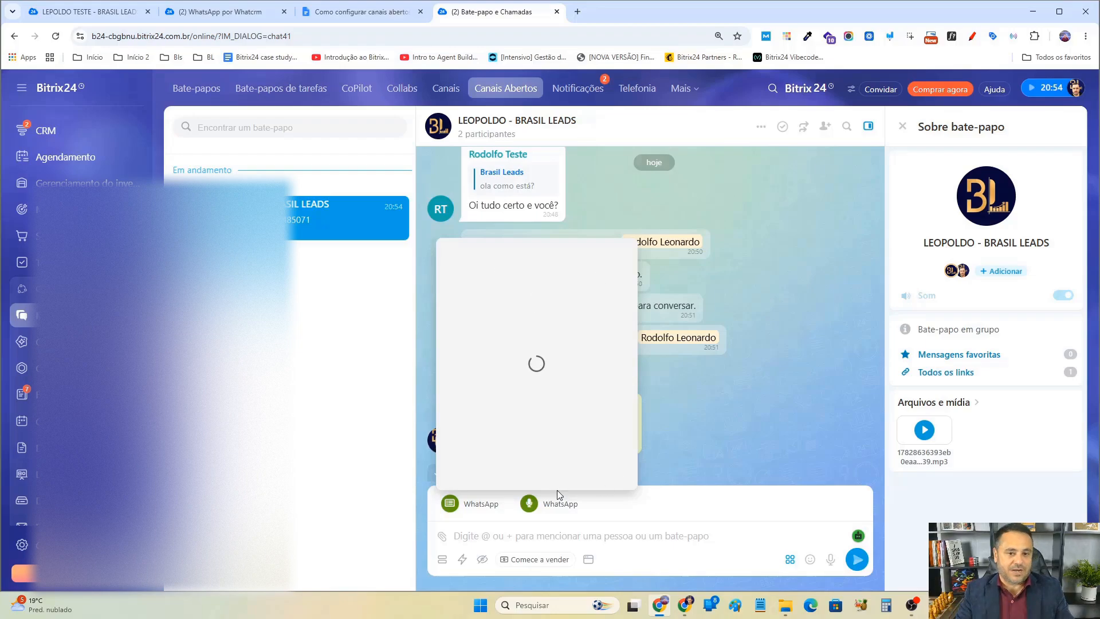
click(771, 396)
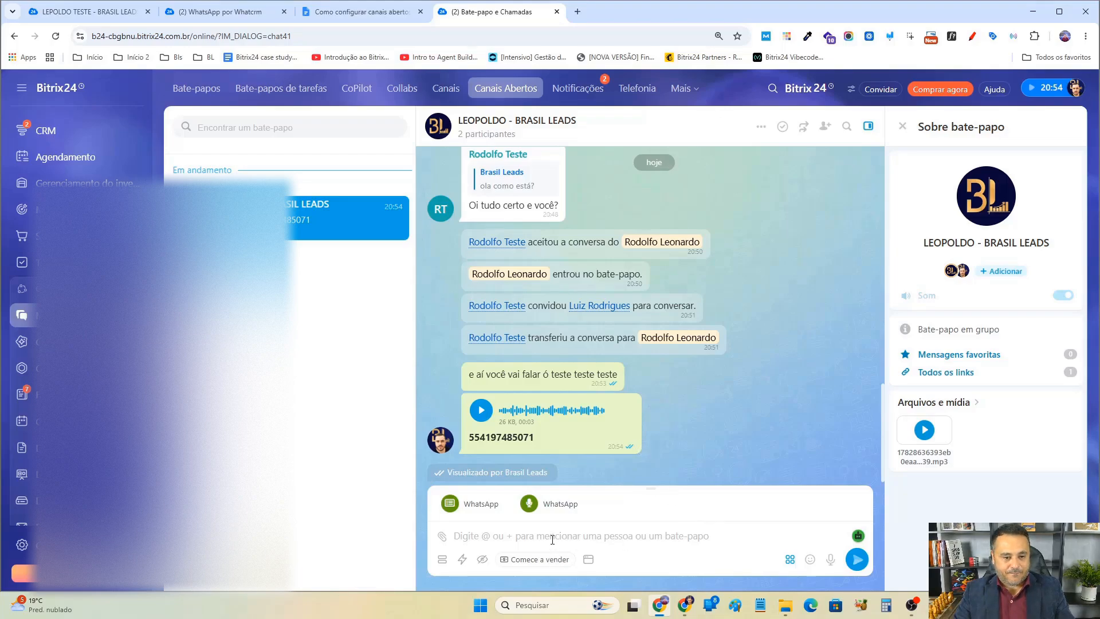
click(442, 536)
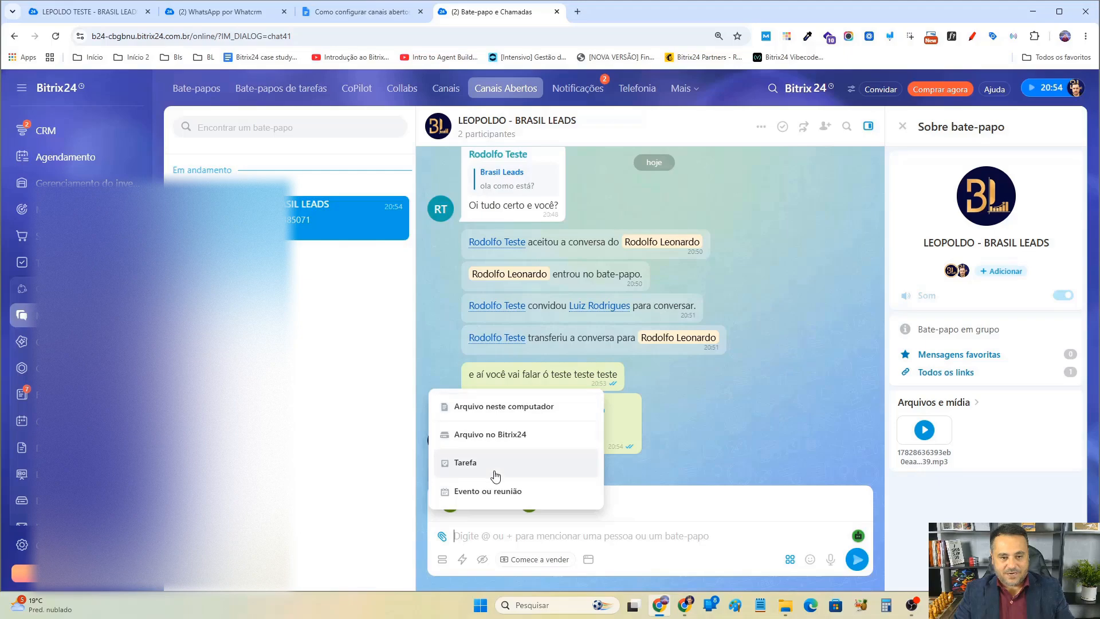
click(737, 446)
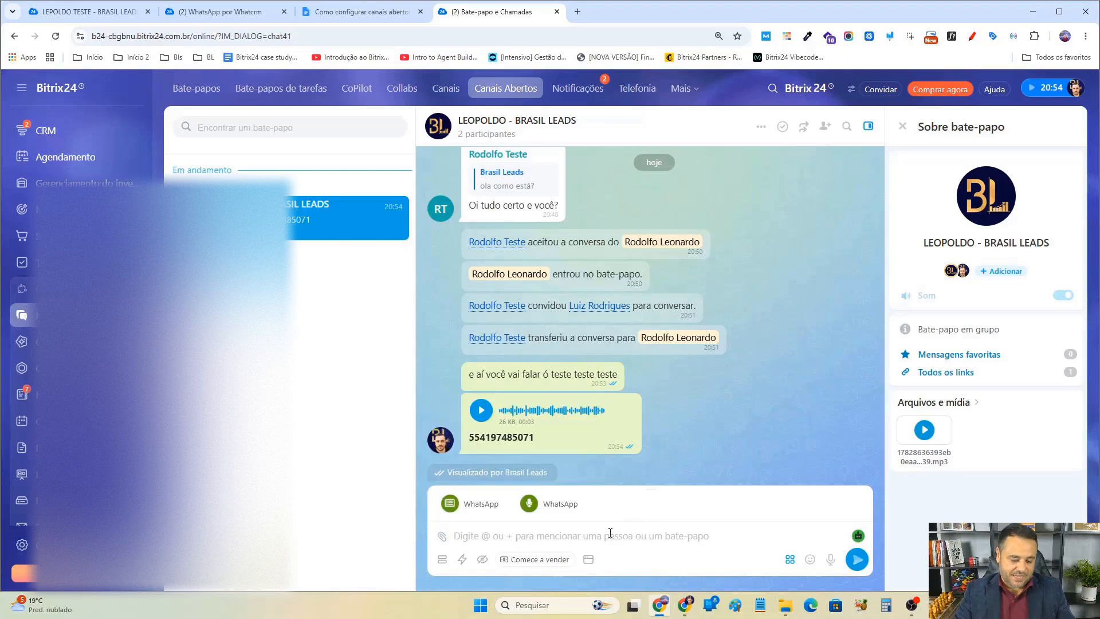
Send a handshake sticker from the Adesivos hands set and view it in WhatsApp Web.
click(810, 559)
scroll(767, 390, down, 1)
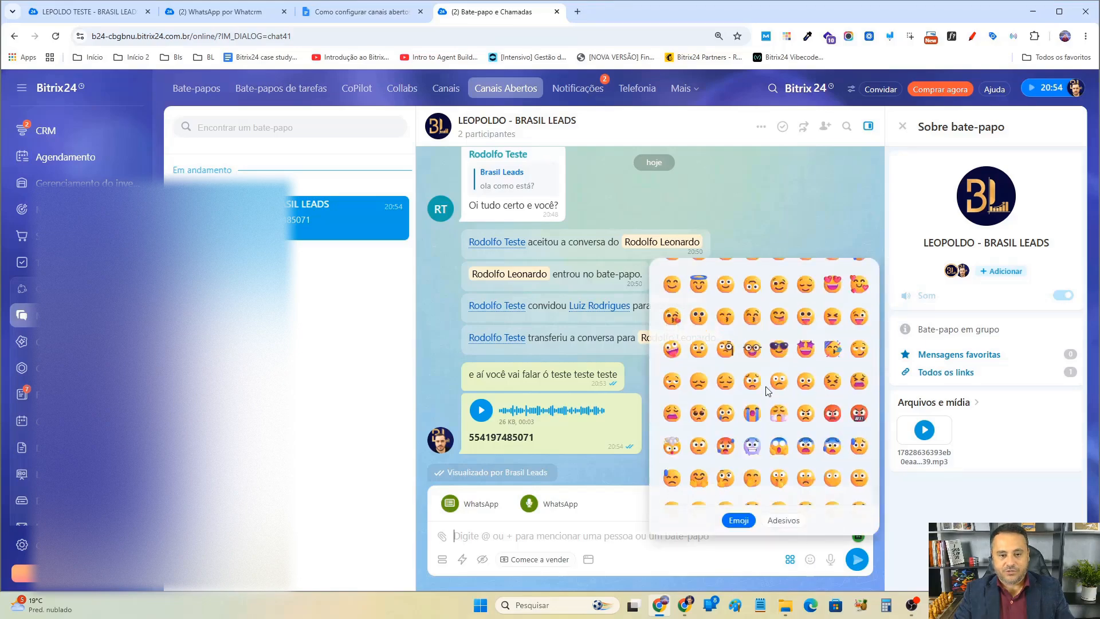
scroll(770, 407, down, 5)
click(785, 521)
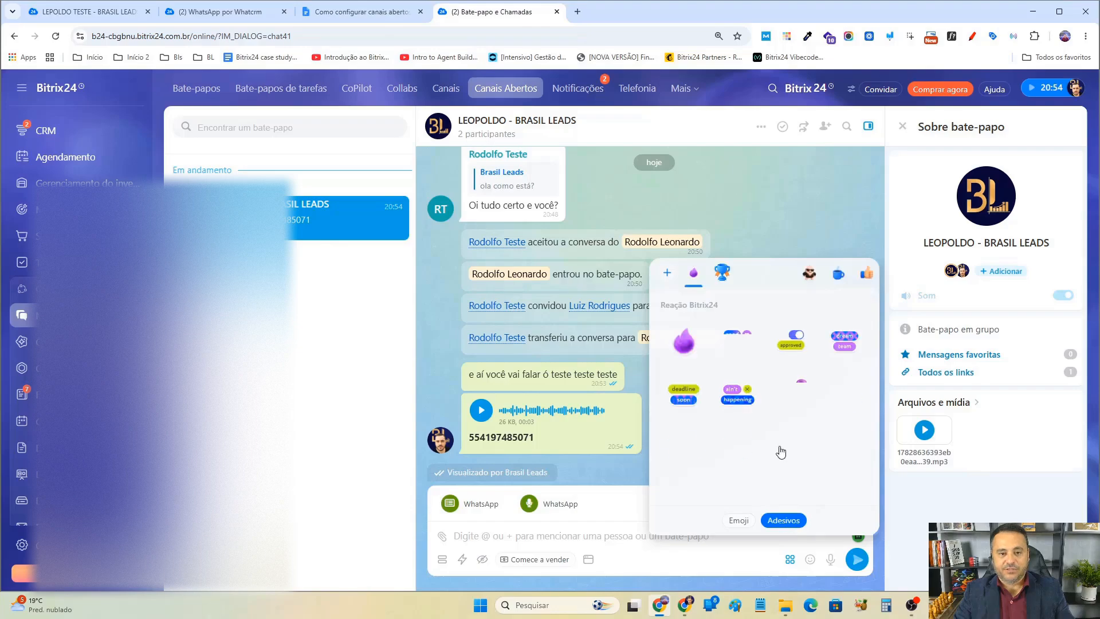
click(866, 274)
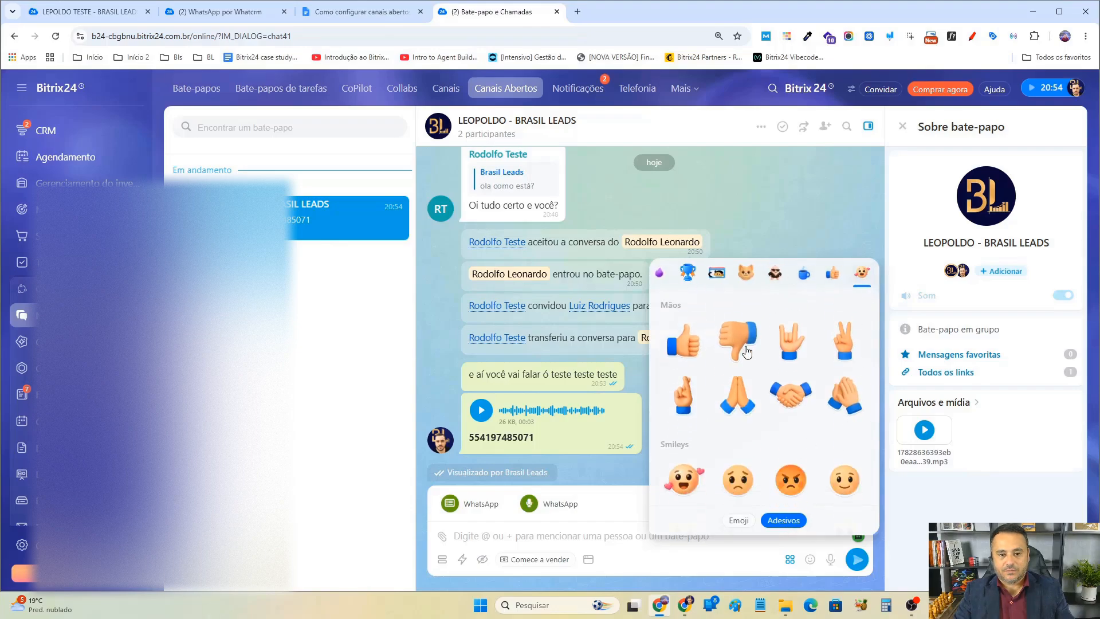
click(793, 395)
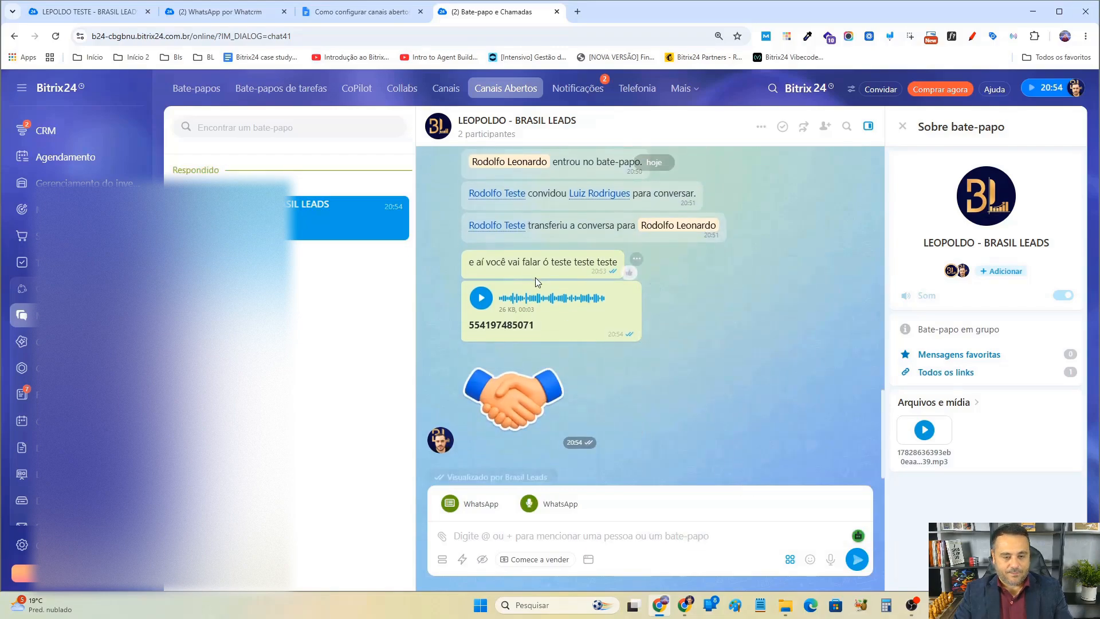
key(alt+Tab)
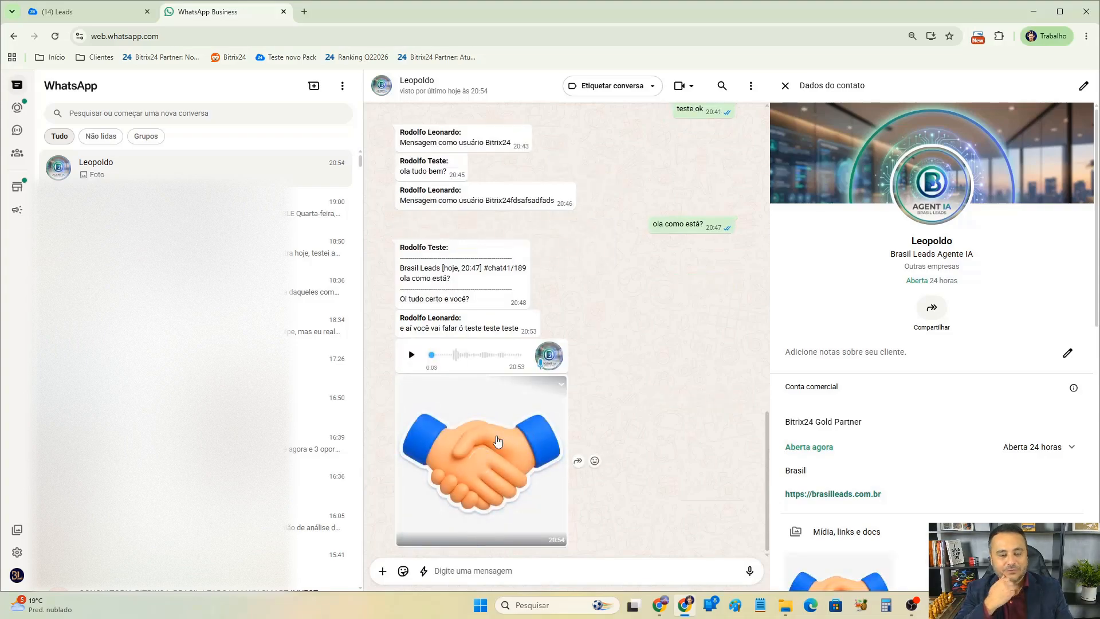
key(alt+Tab)
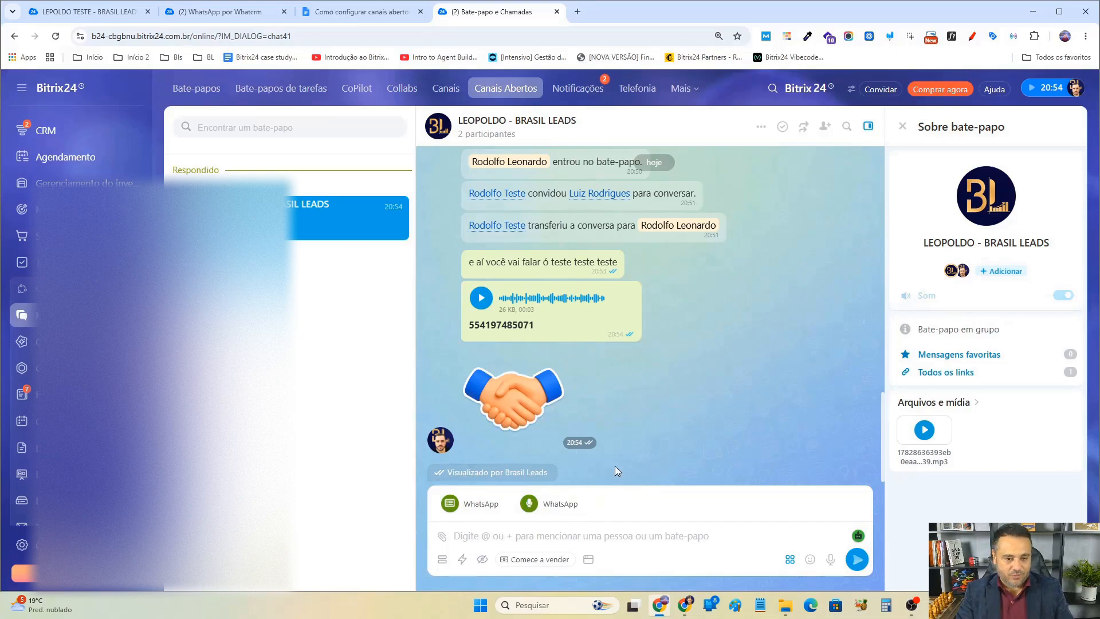
Insert magnifying glass, clapping hands and fist emojis with the system emoji picker and send them.
key(super+period)
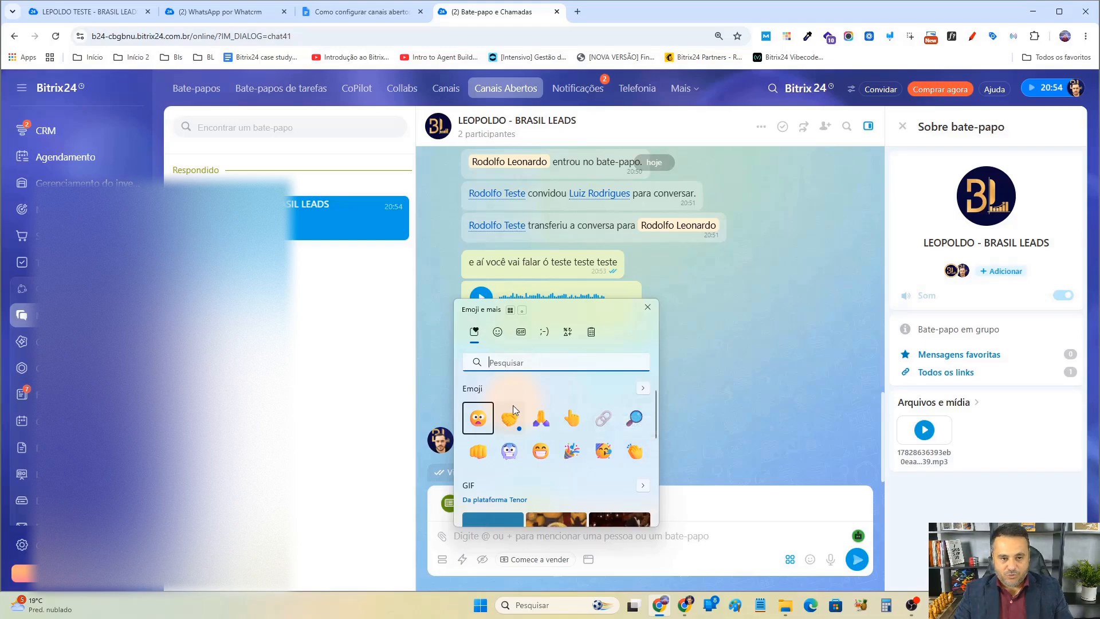
click(634, 418)
click(634, 451)
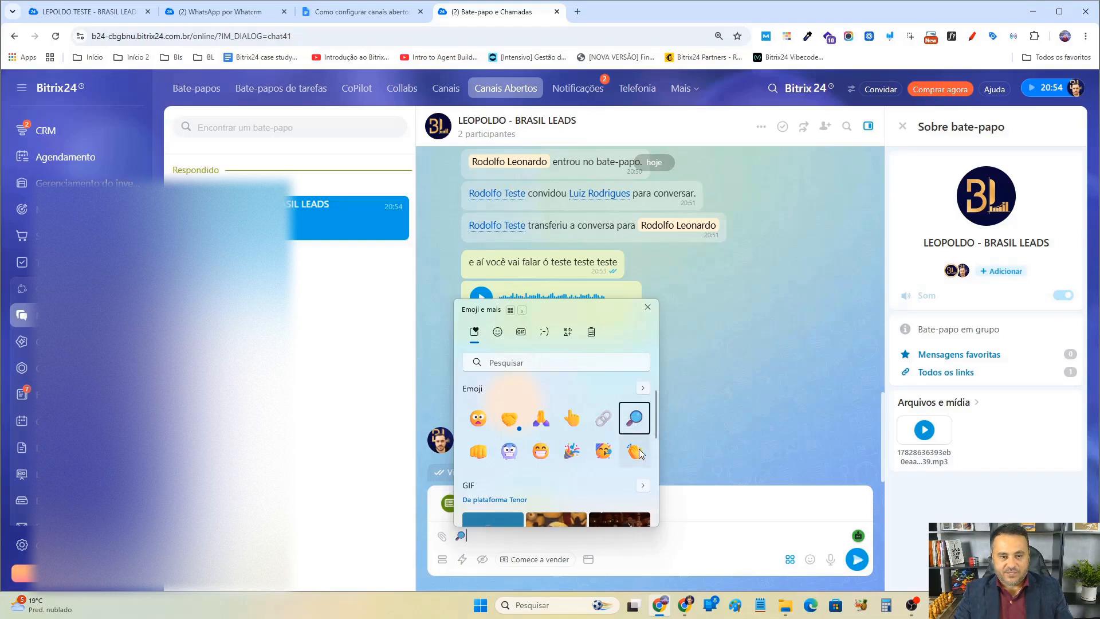
click(487, 451)
click(688, 499)
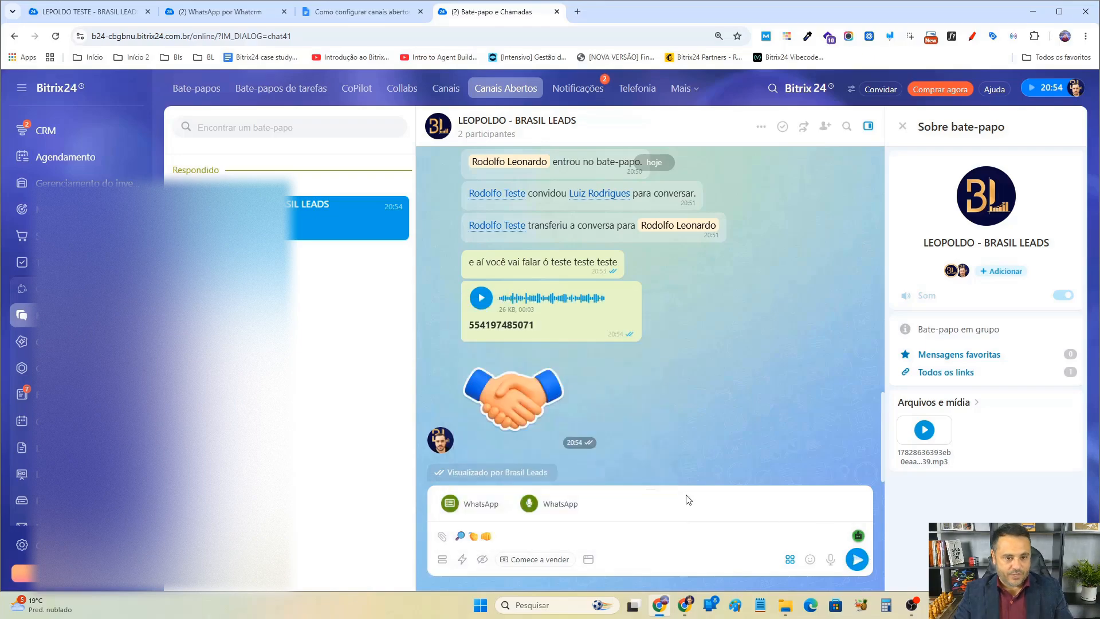
click(858, 560)
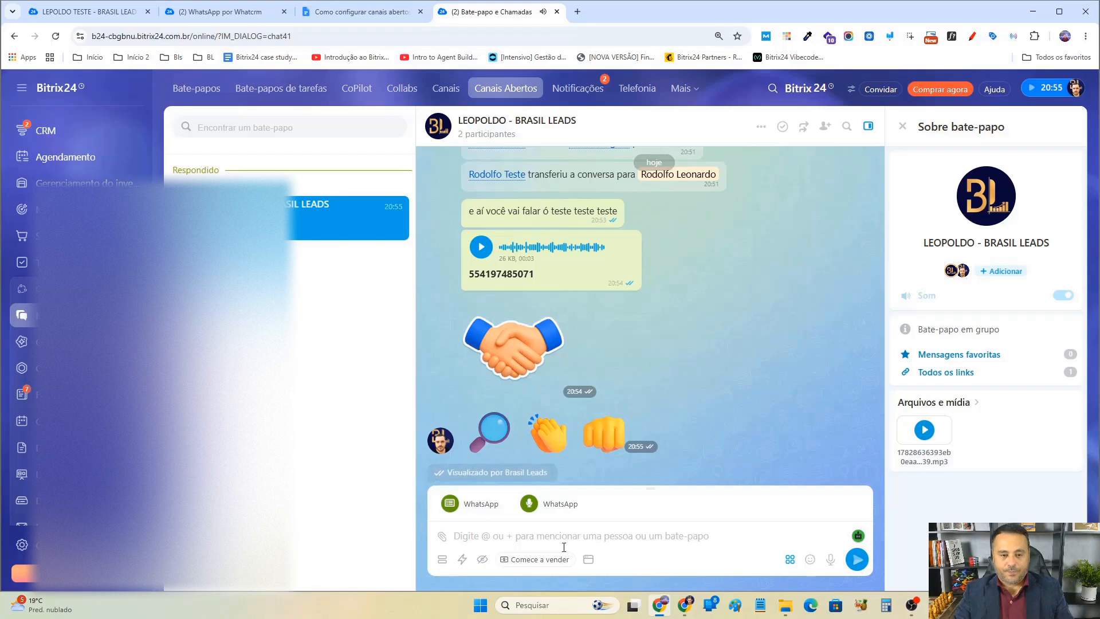
Explore the sales panel and the Chat Bots catalogue available from the message box, closing both without changes.
click(539, 559)
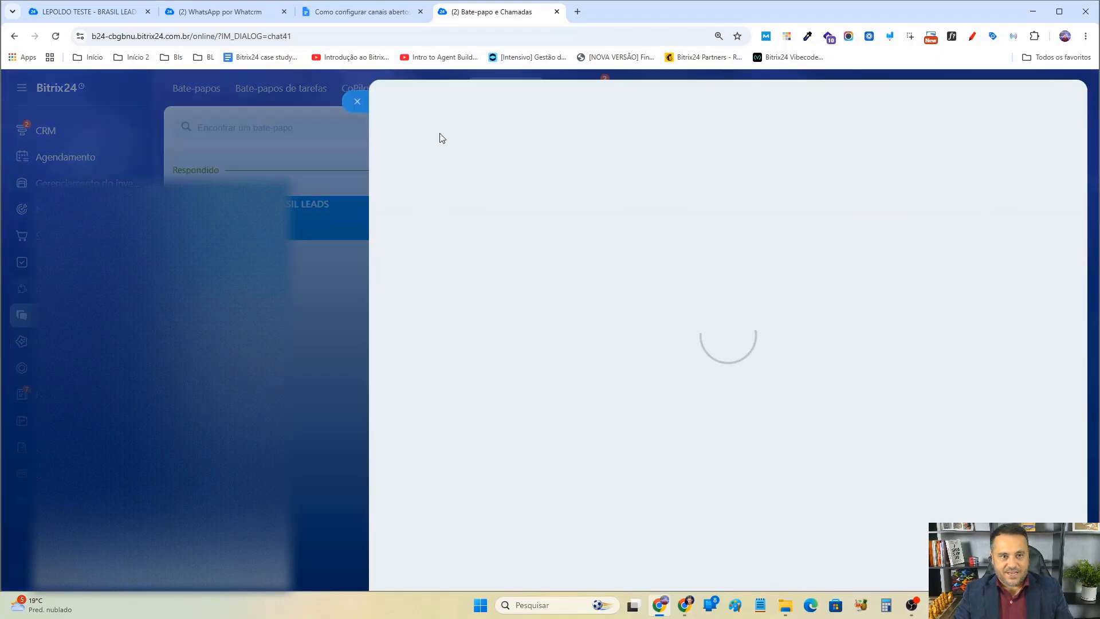
click(359, 102)
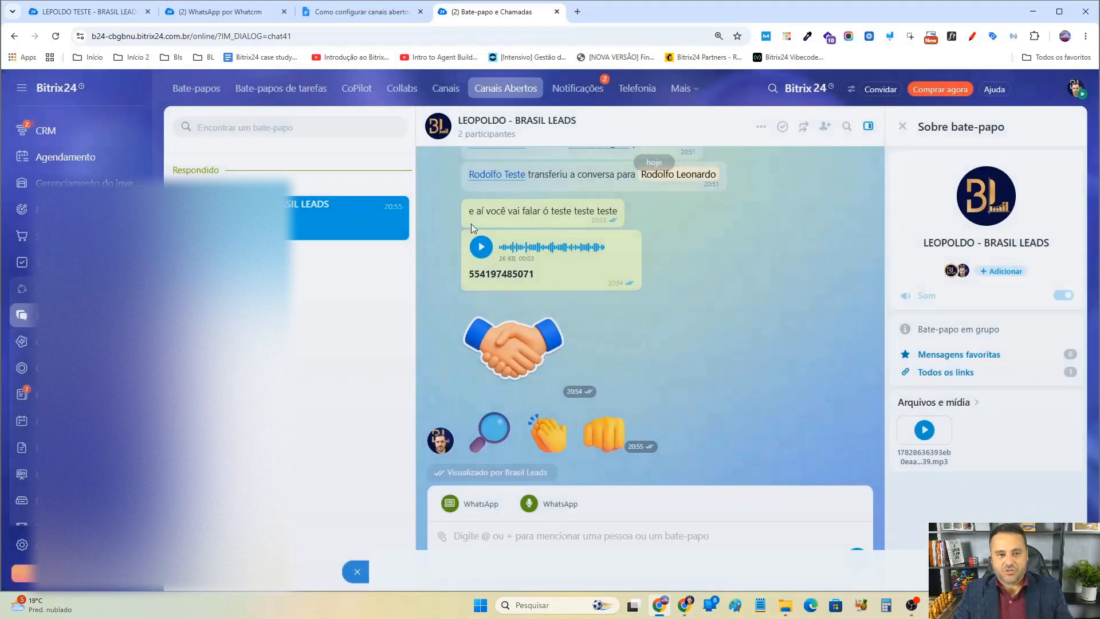
click(588, 560)
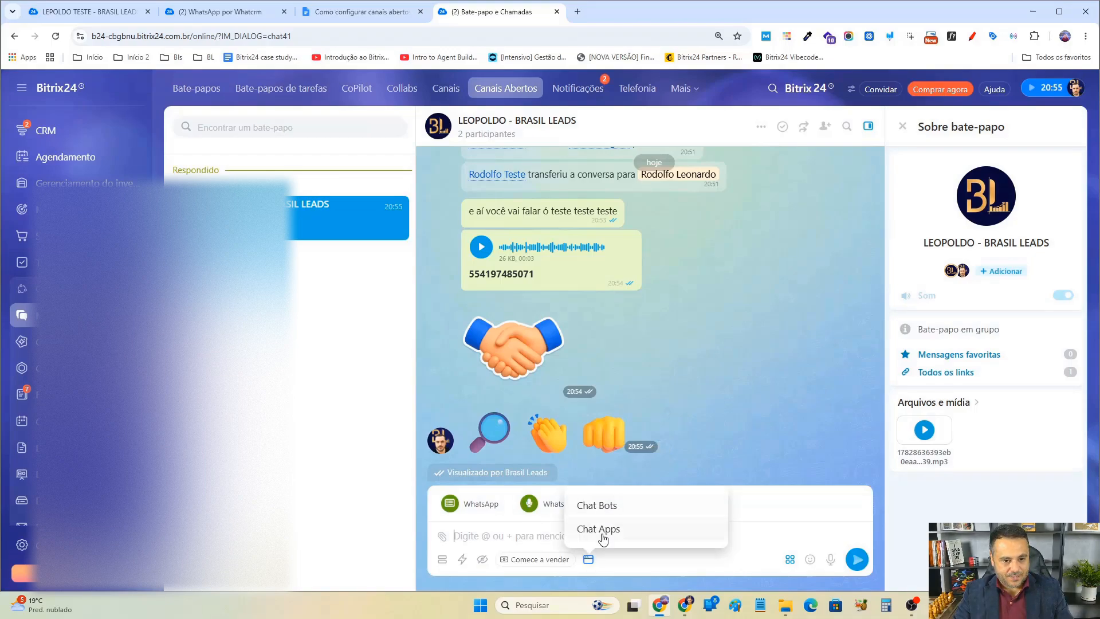
click(600, 507)
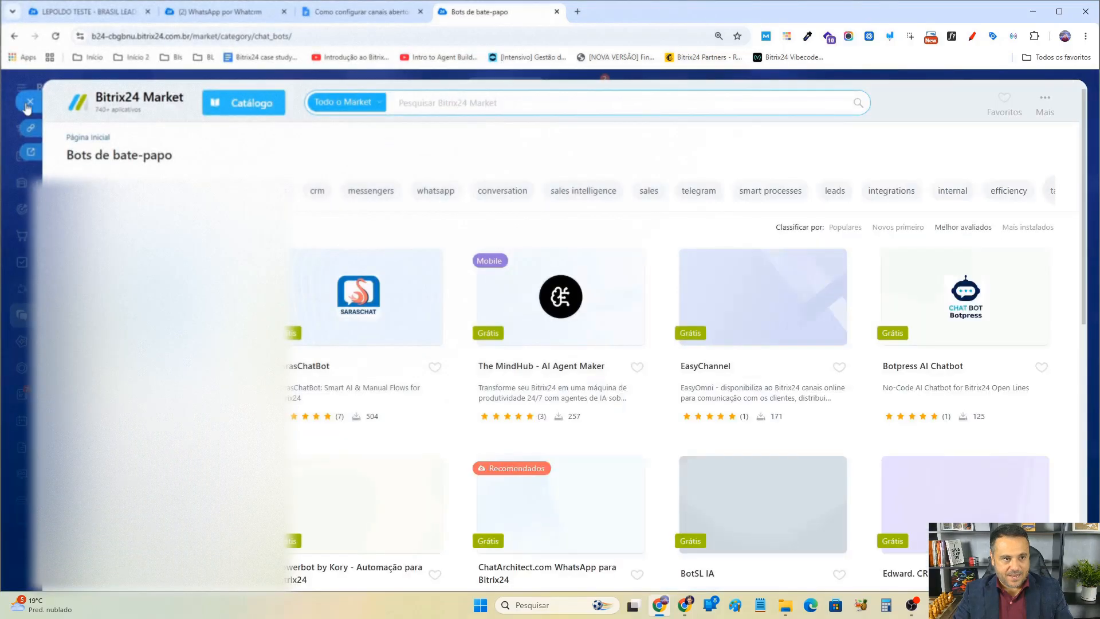
click(27, 104)
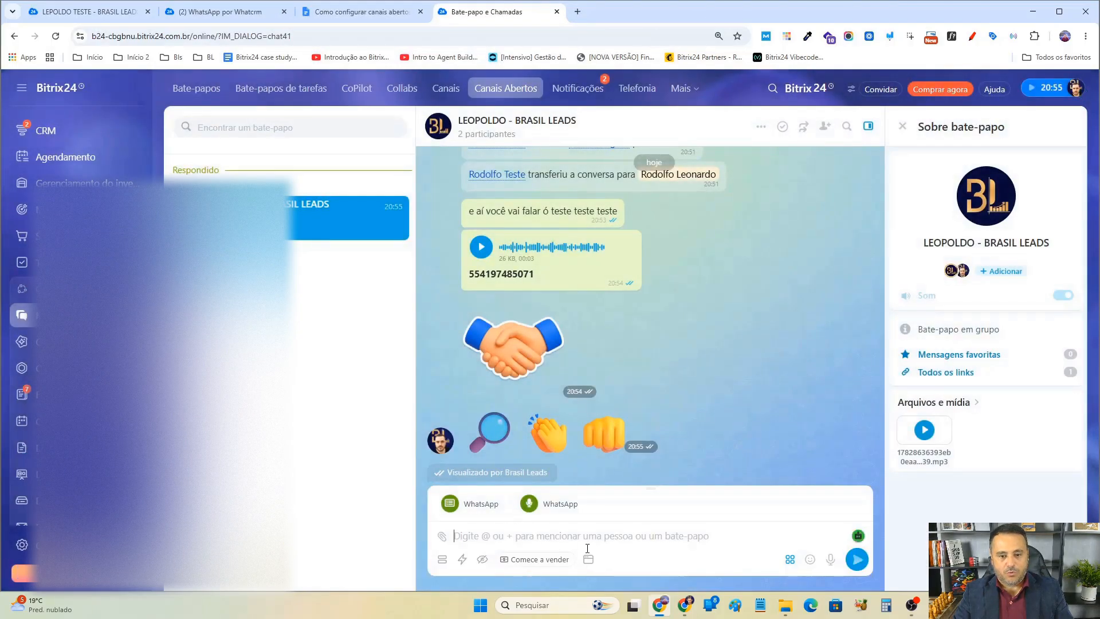
Send the Formulário de feedback CRM form to the client in the chat.
click(444, 562)
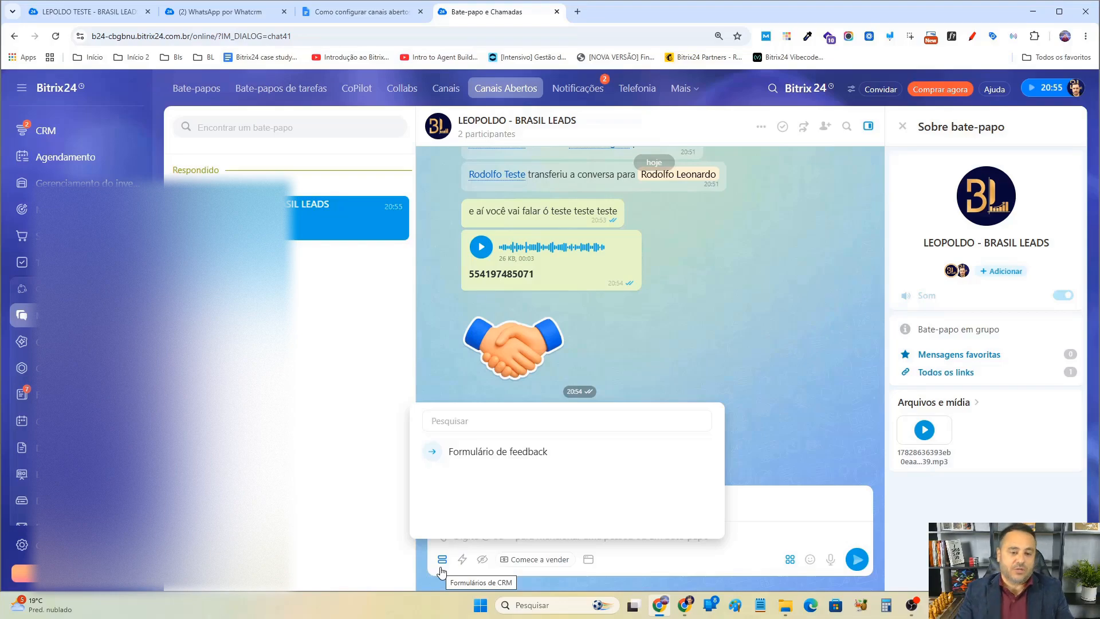
click(474, 452)
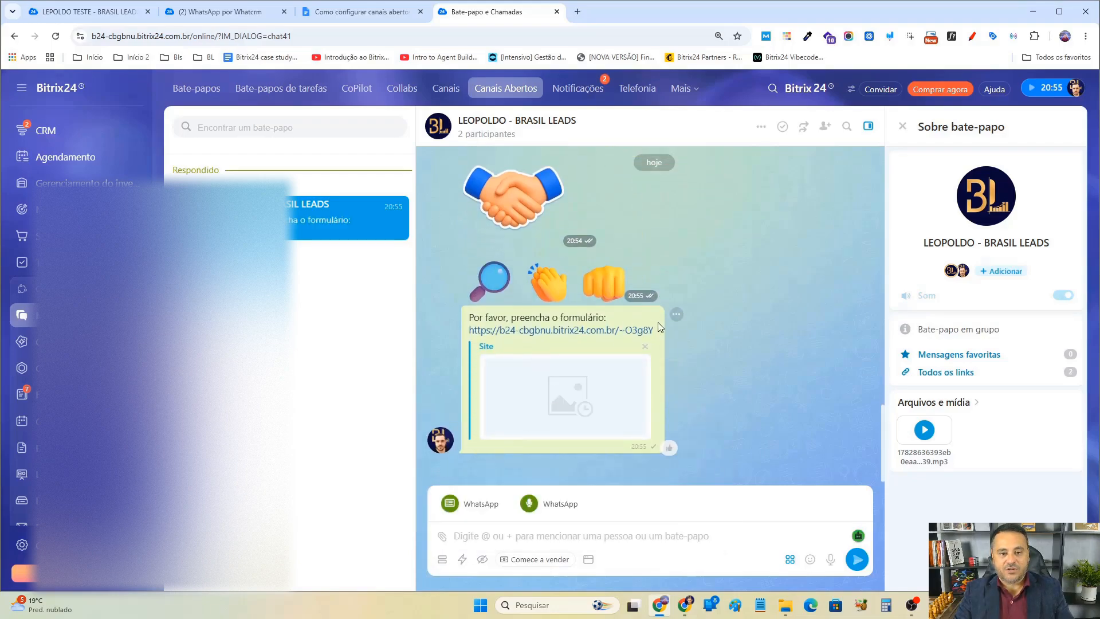
Open the form link received in WhatsApp Web, close its page, and return to Bitrix24.
click(685, 606)
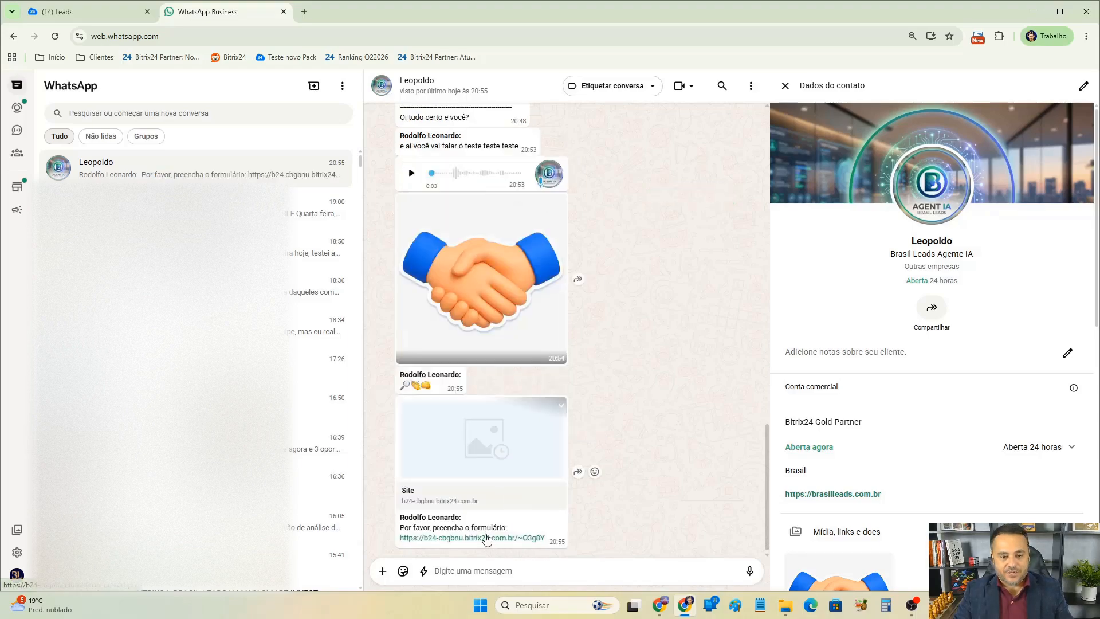
click(486, 539)
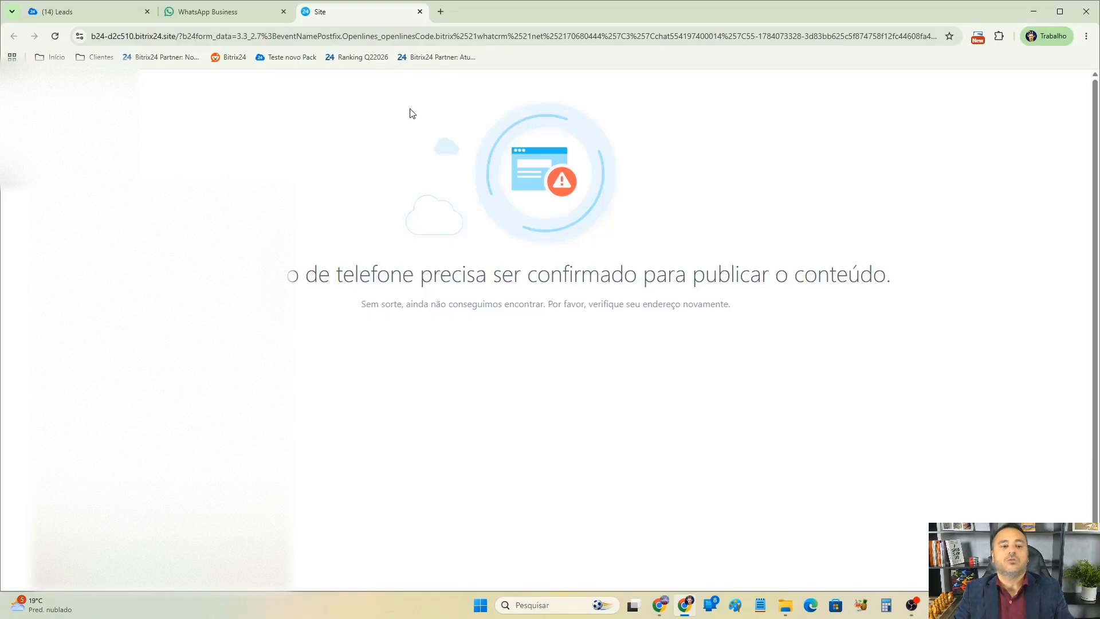
click(419, 12)
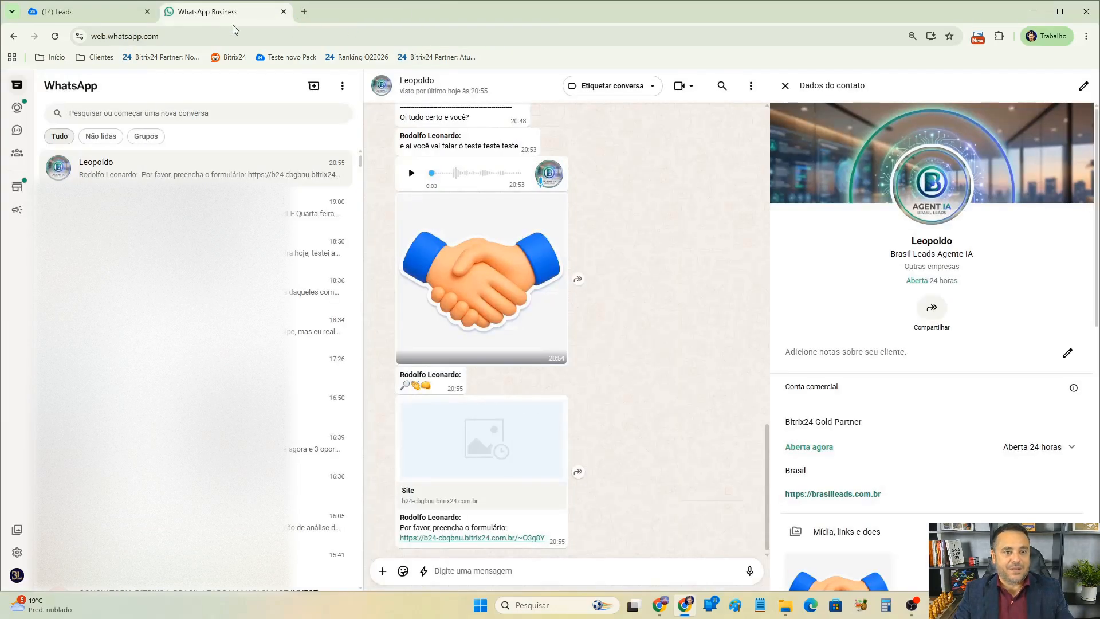
click(110, 13)
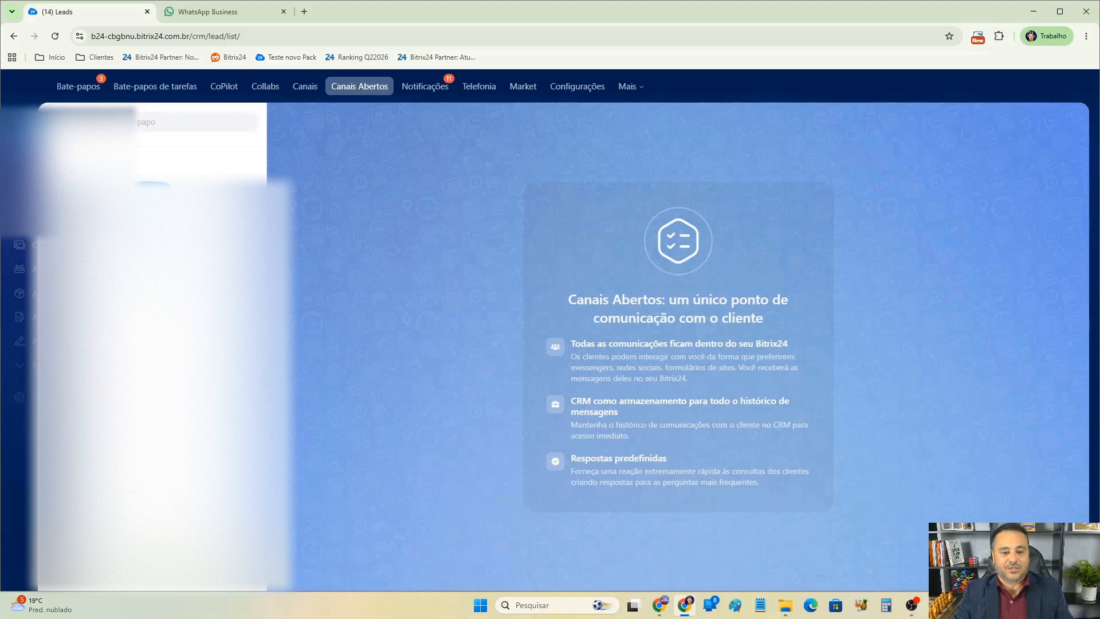
key(alt+Tab)
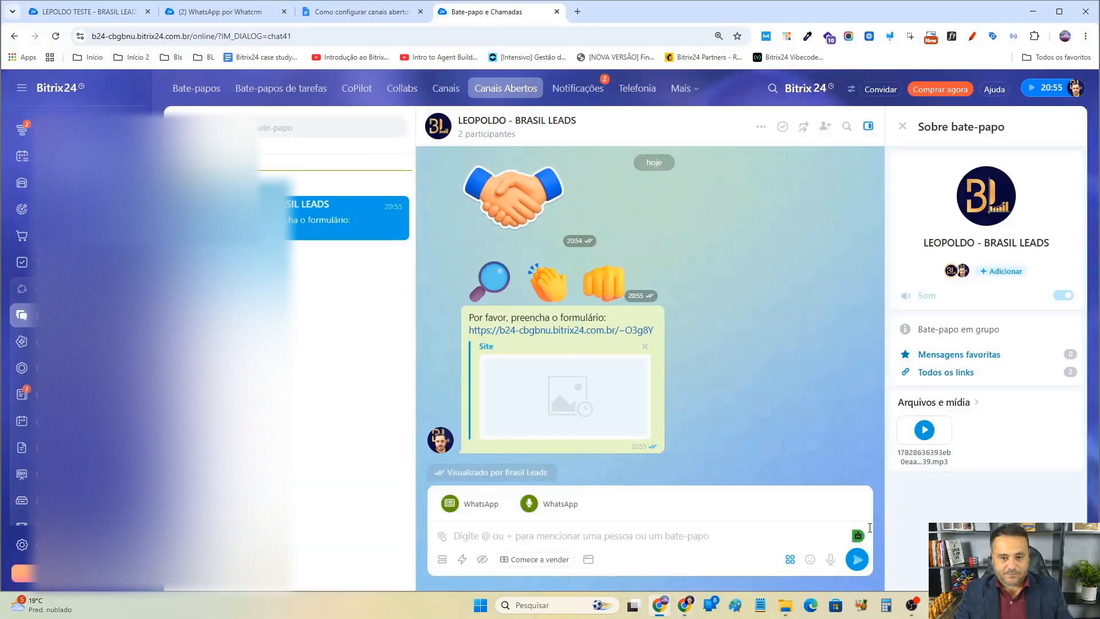
Play the voice message from the chat's files and media panel, then close the player.
click(791, 559)
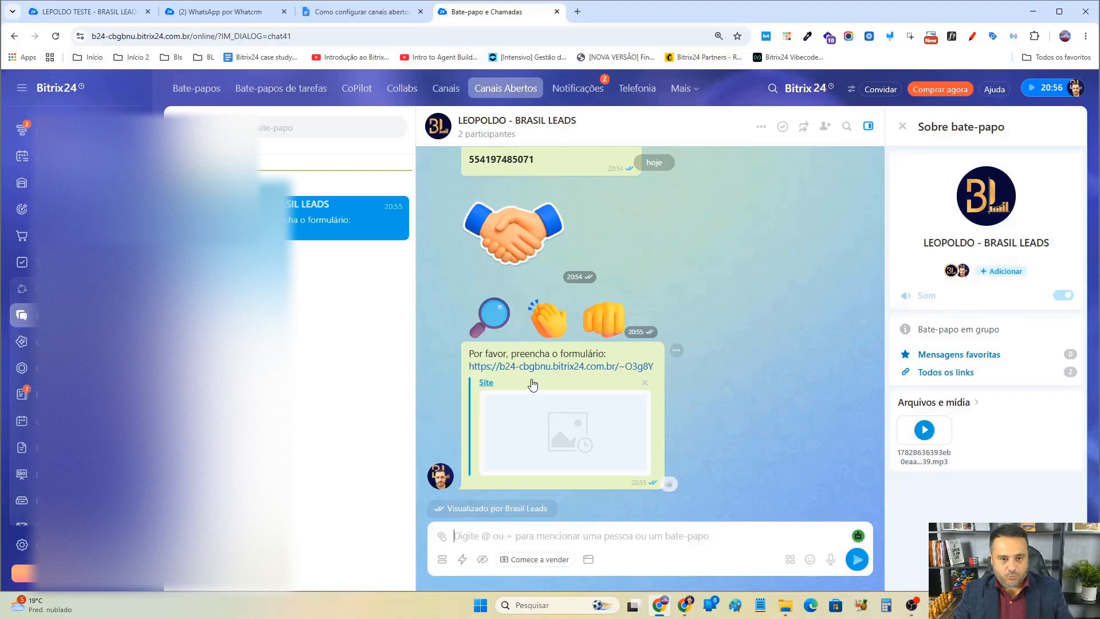
scroll(754, 376, up, 1)
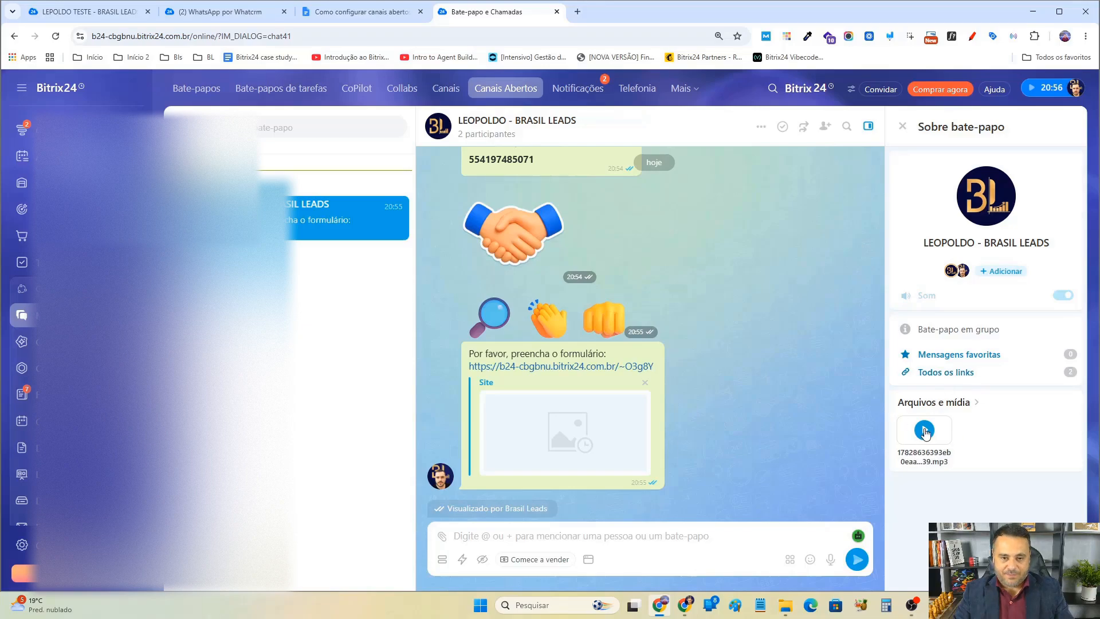
click(926, 430)
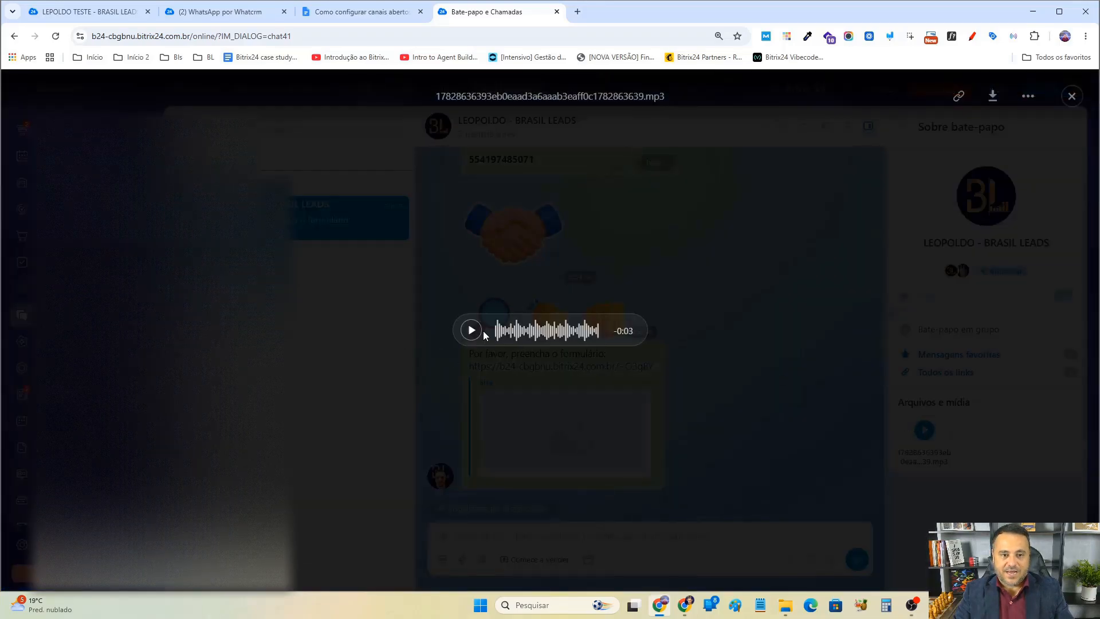
click(481, 331)
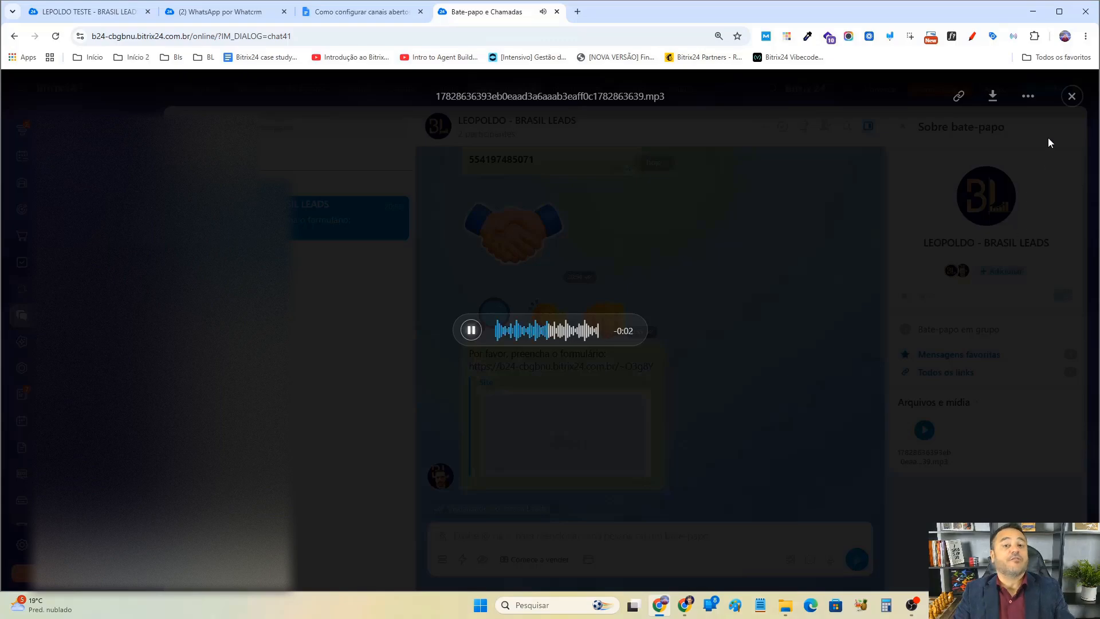
click(1073, 96)
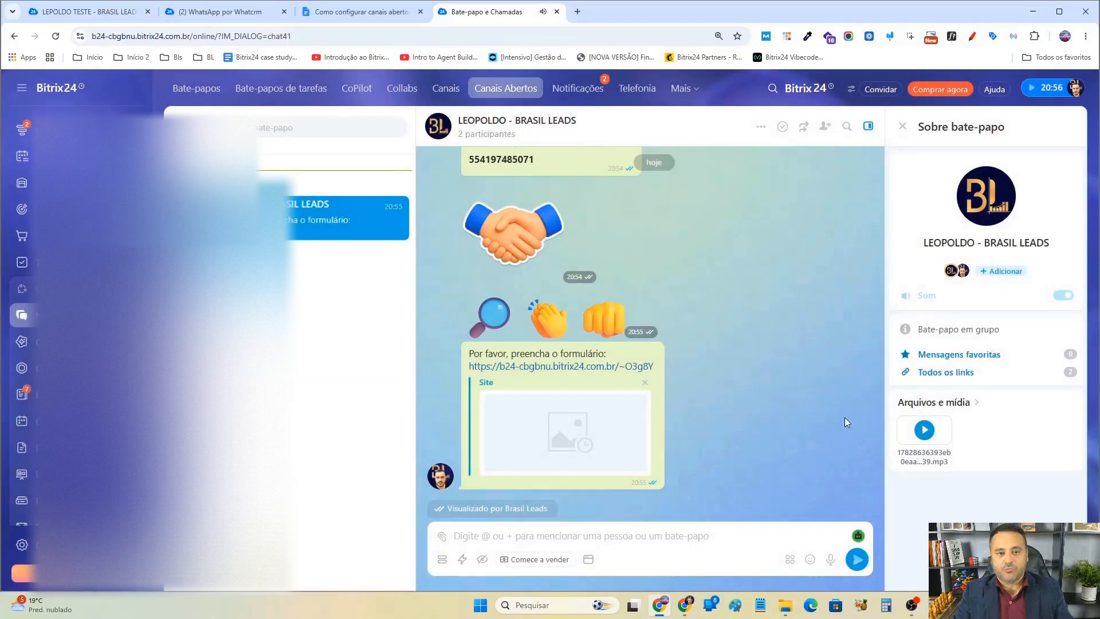
Add the message "e aí você vai falar ó teste teste teste" to the chat's favourites.
scroll(781, 420, up, 5)
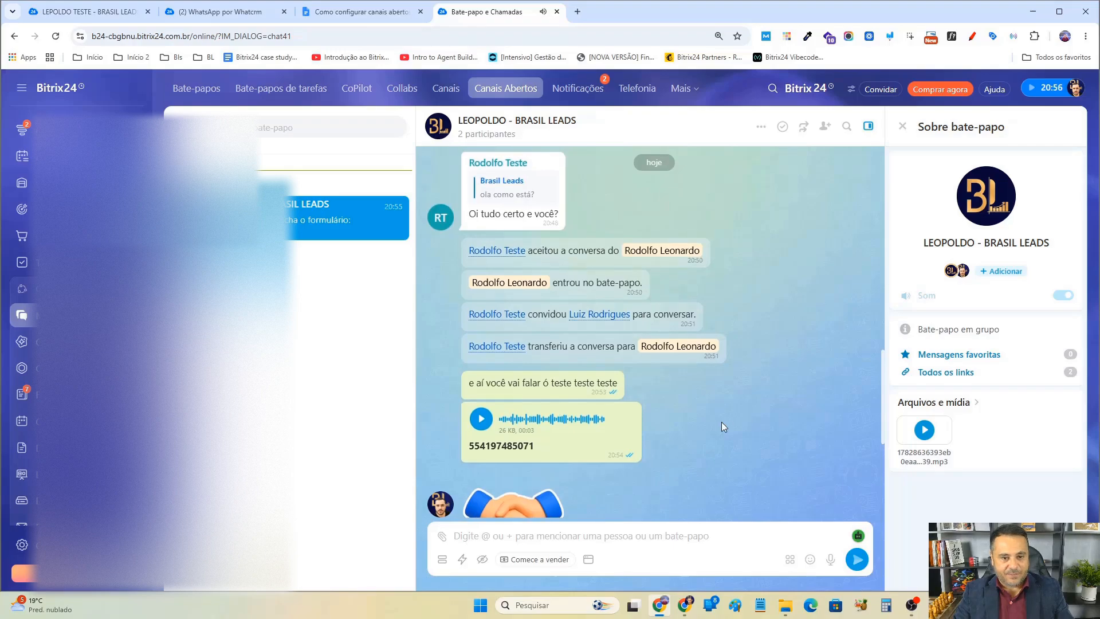
click(638, 382)
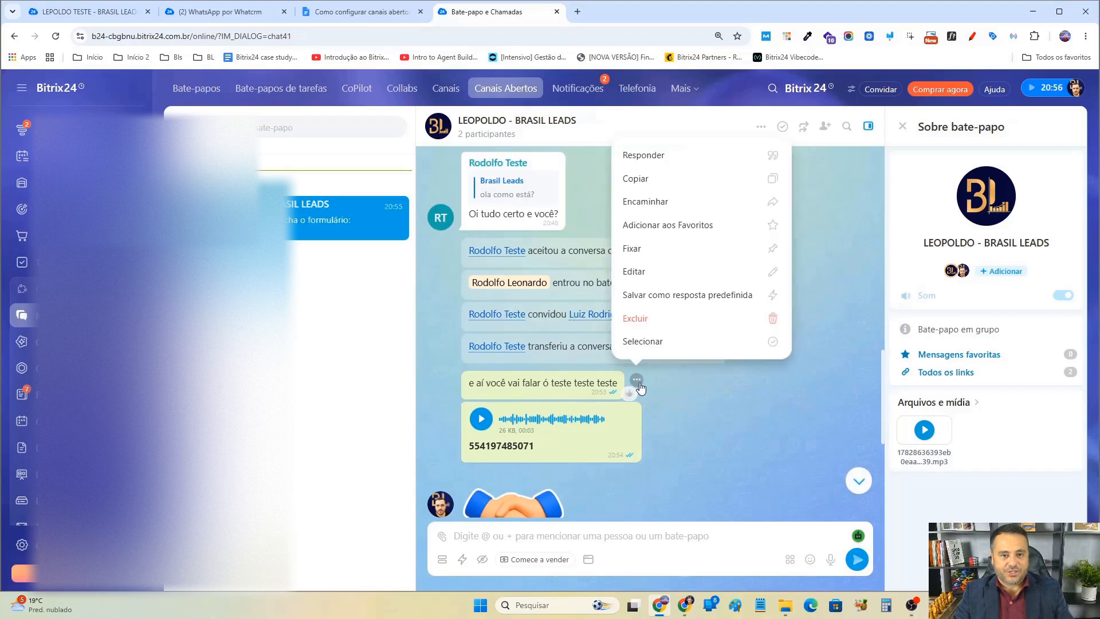
scroll(691, 397, up, 1)
scroll(657, 456, down, 1)
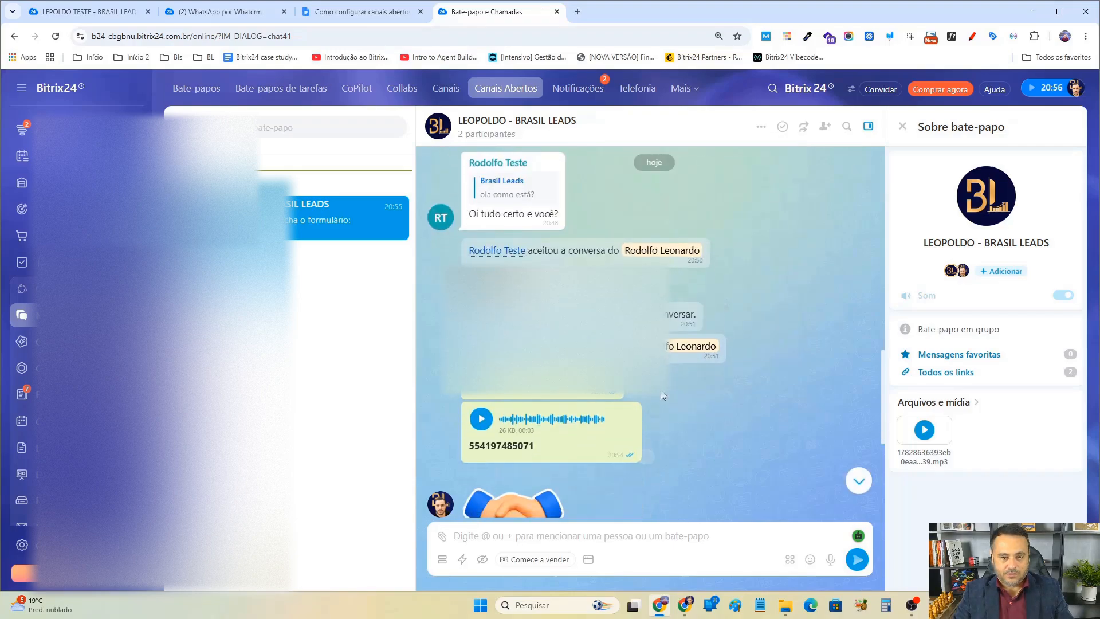
click(653, 401)
click(692, 241)
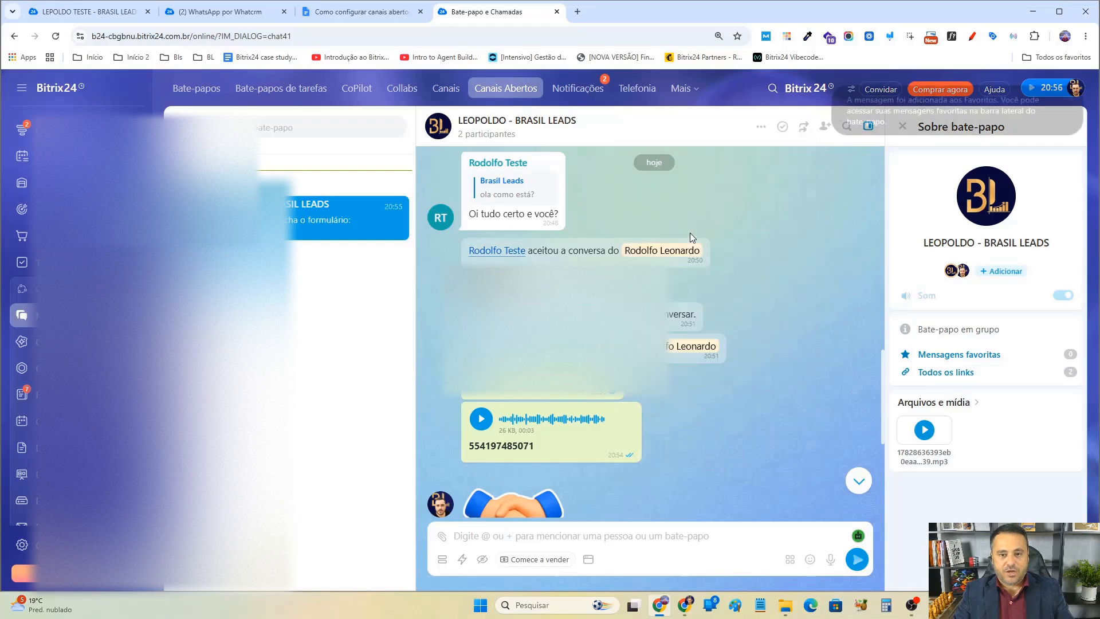
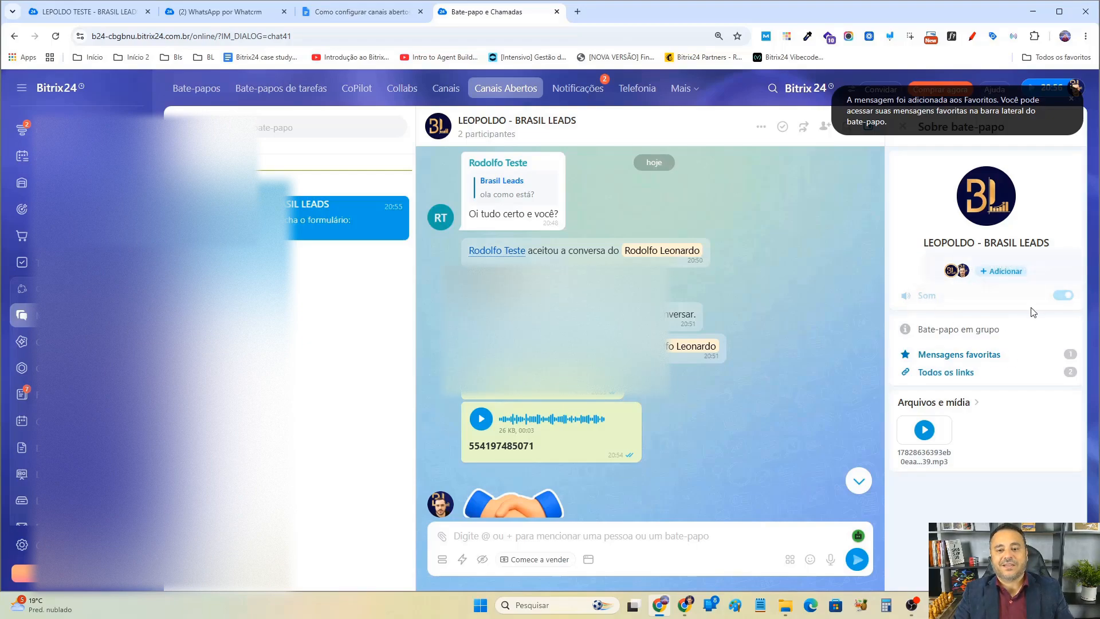
Try to mute the sound notifications for this open channel chat.
click(1057, 296)
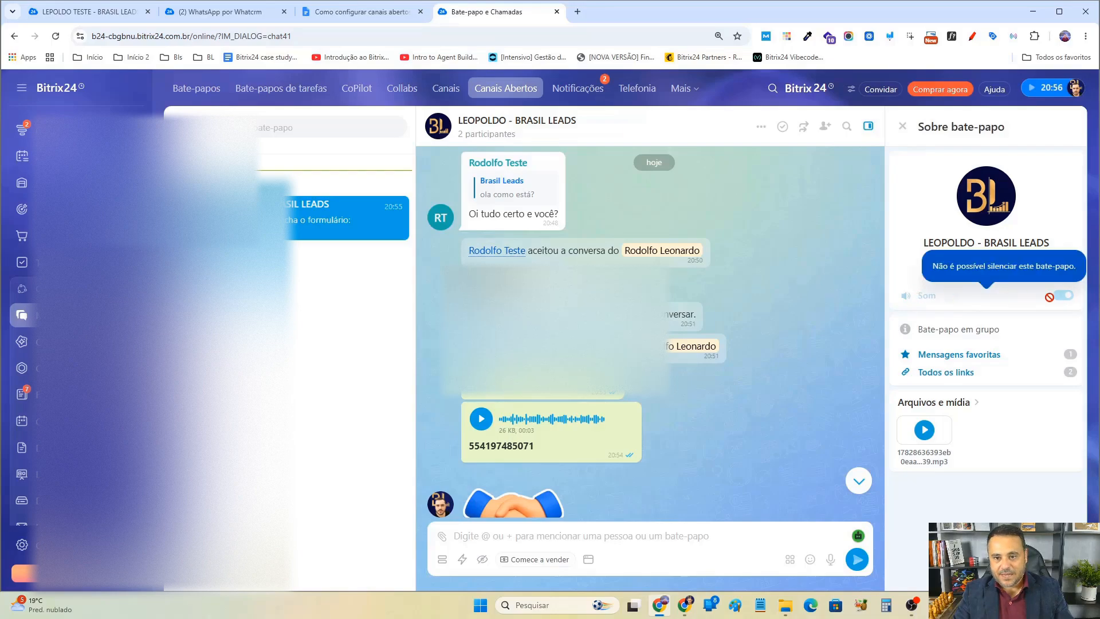
mouse_move(689, 603)
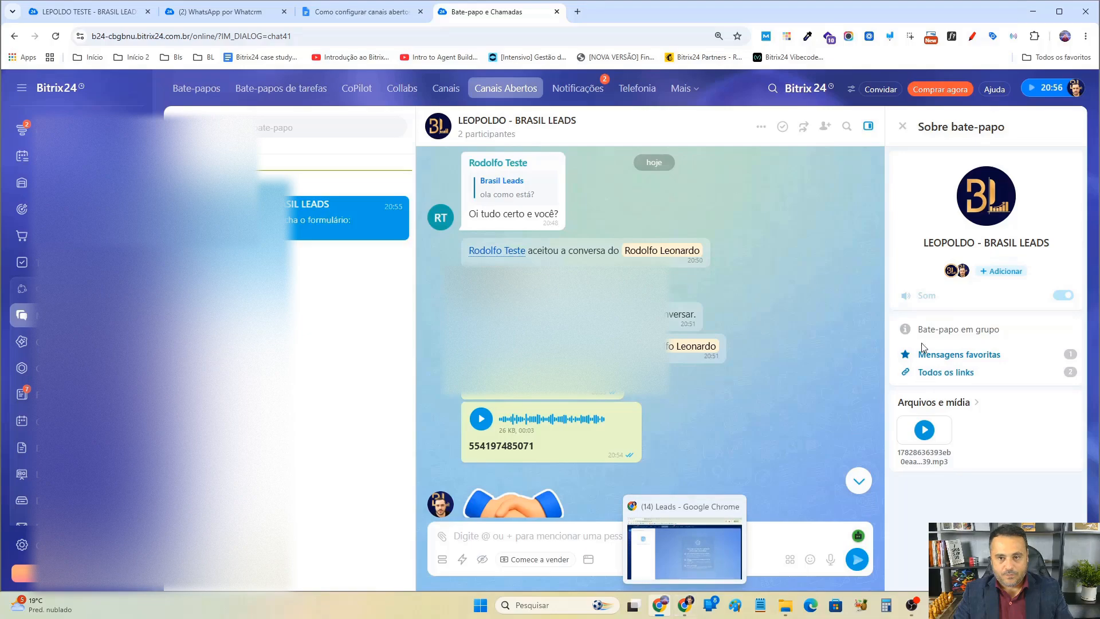
Open the chat's participant list and invite another colleague to the conversation.
click(952, 273)
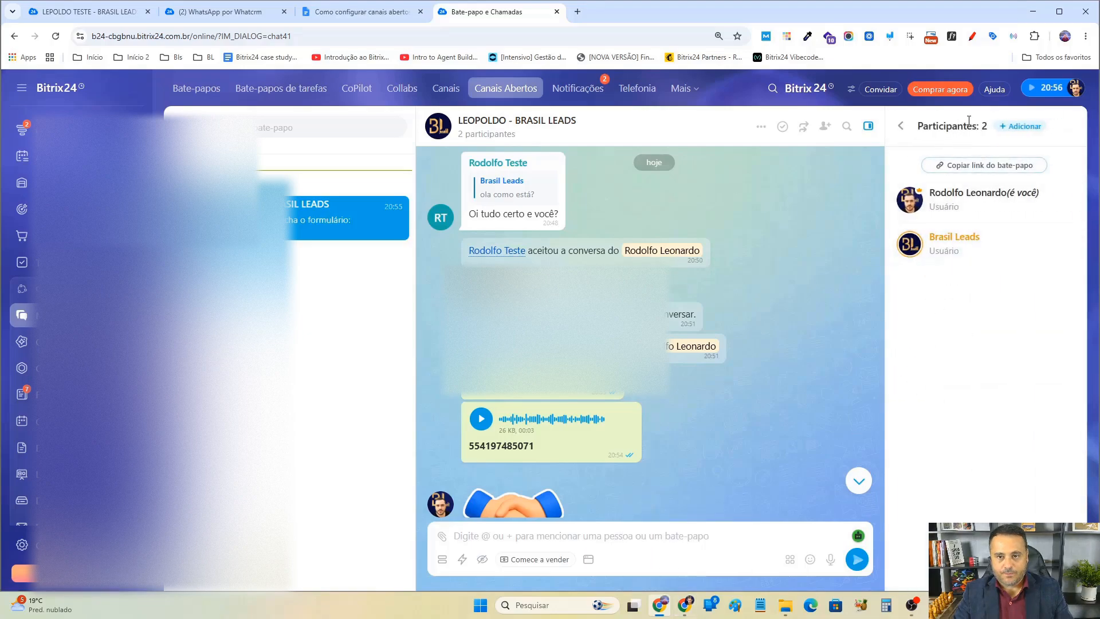
click(1021, 126)
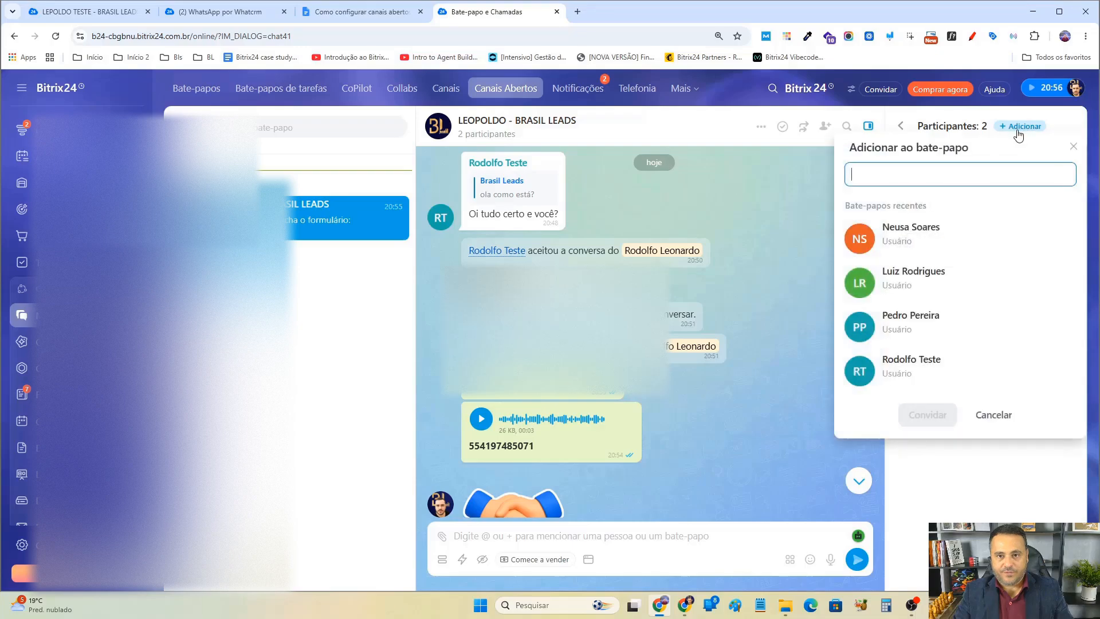
click(924, 367)
click(928, 415)
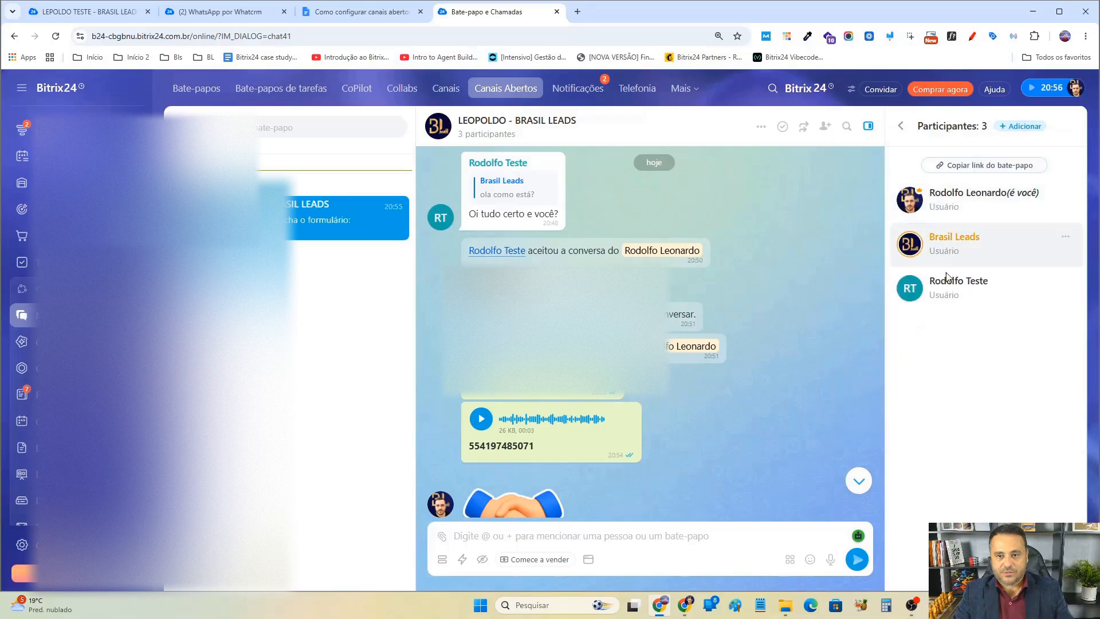
click(907, 126)
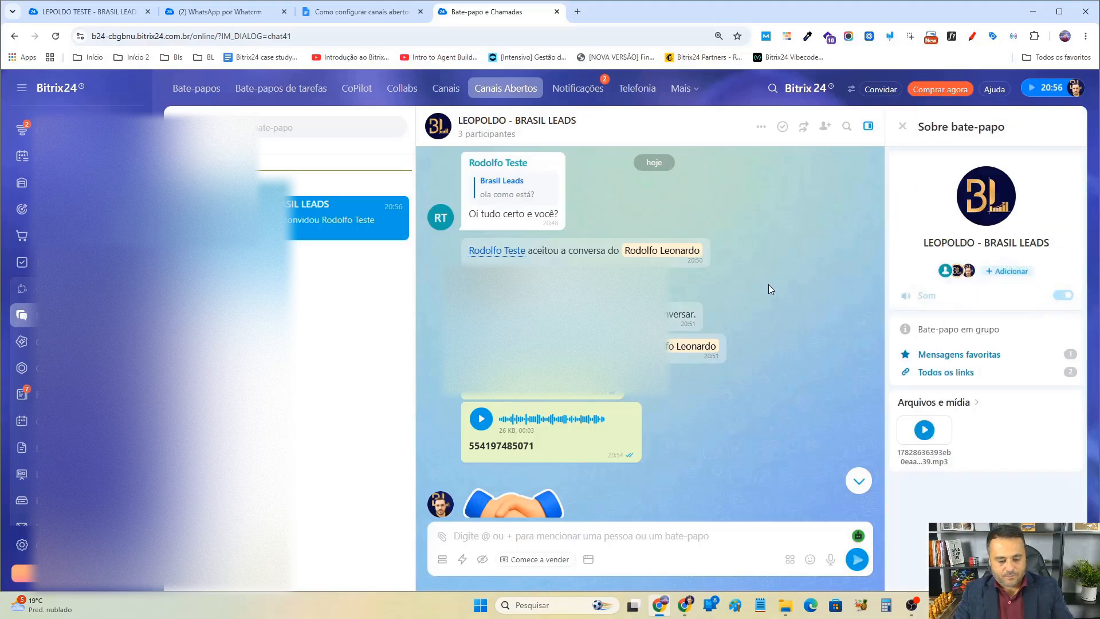
Reload the chat page and open the same chat in the colleague's browser window.
key(F5)
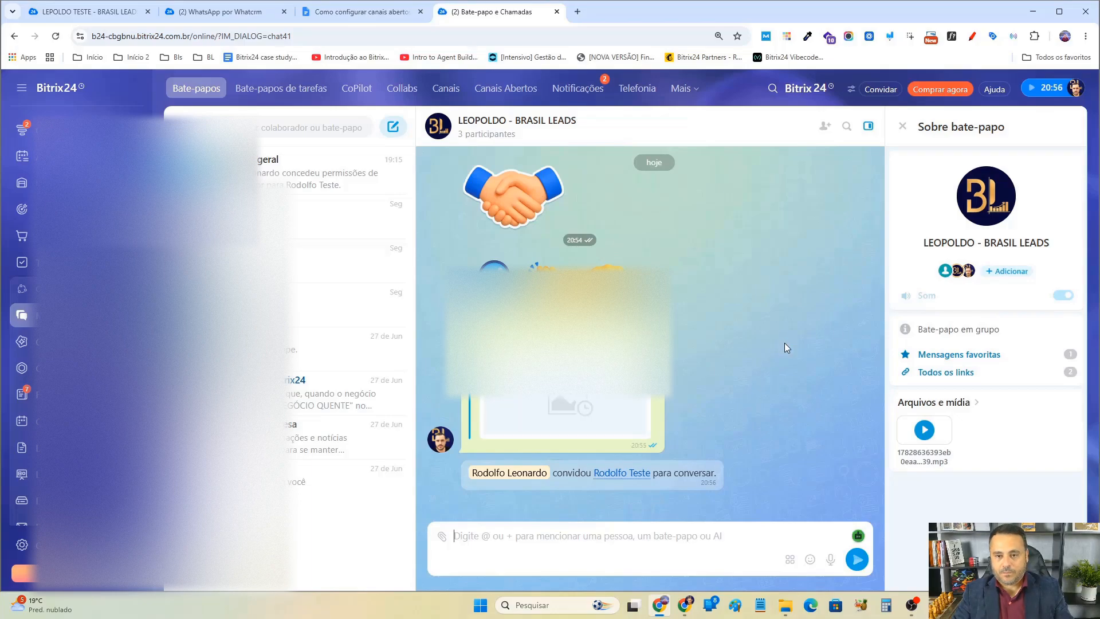
click(684, 605)
click(154, 222)
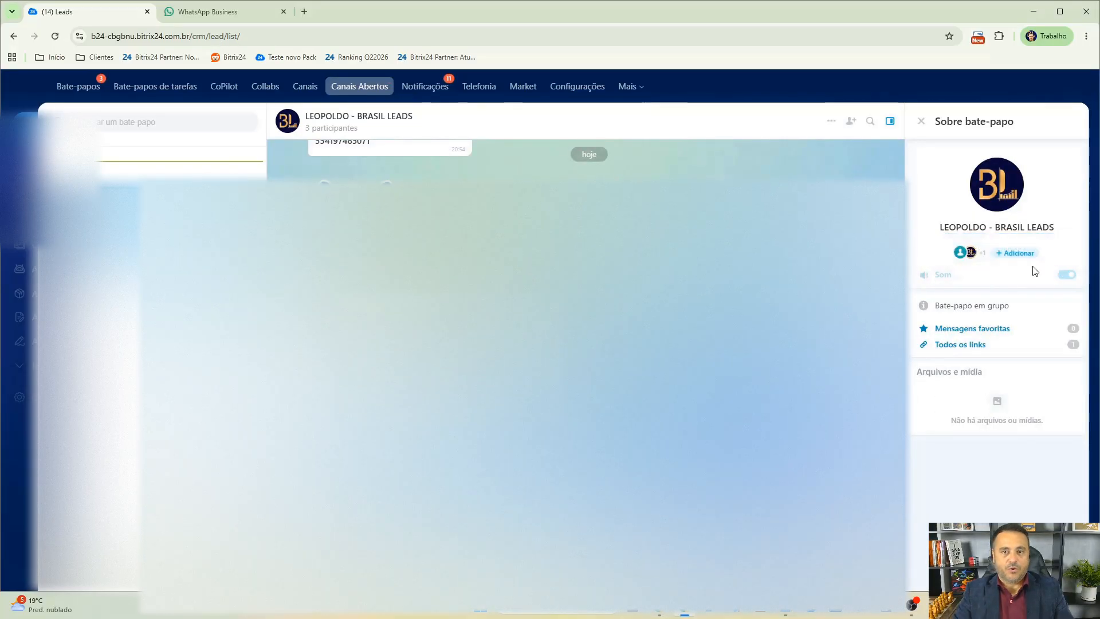
Search the chat's messages for "por favor" and close the search.
click(871, 121)
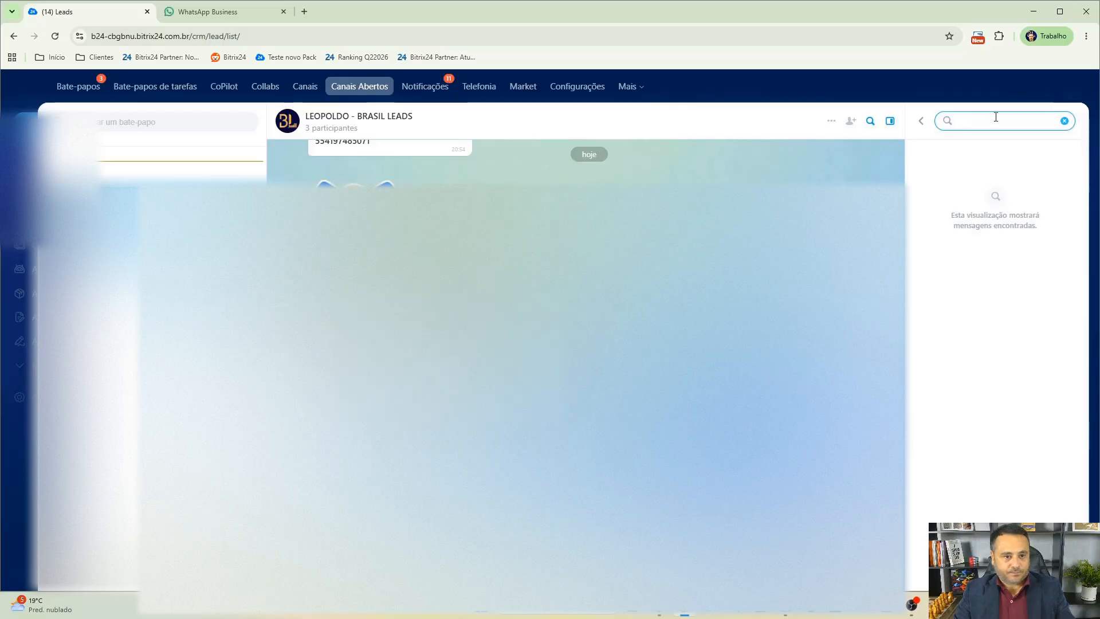
text(por favor)
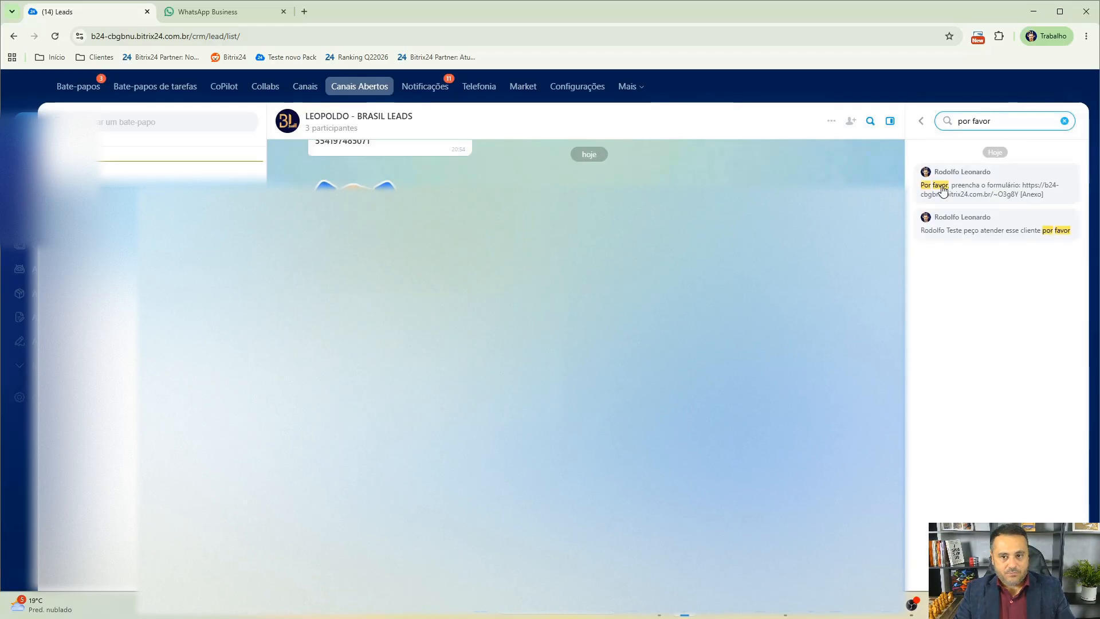
click(921, 121)
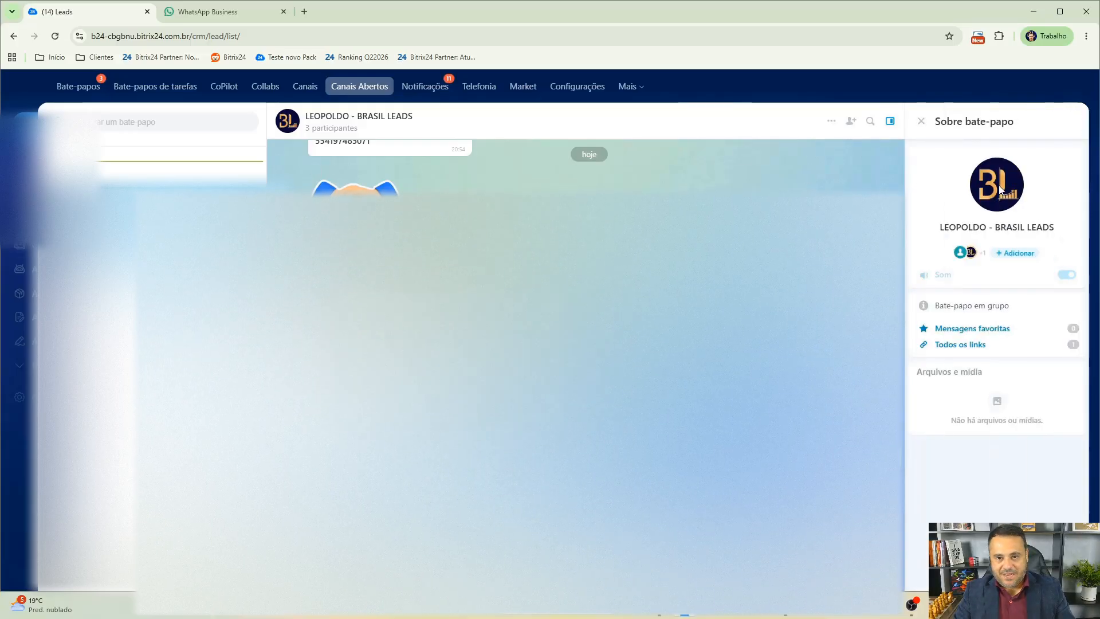
Change the chat's icon to a photo from the Downloads folder.
click(290, 120)
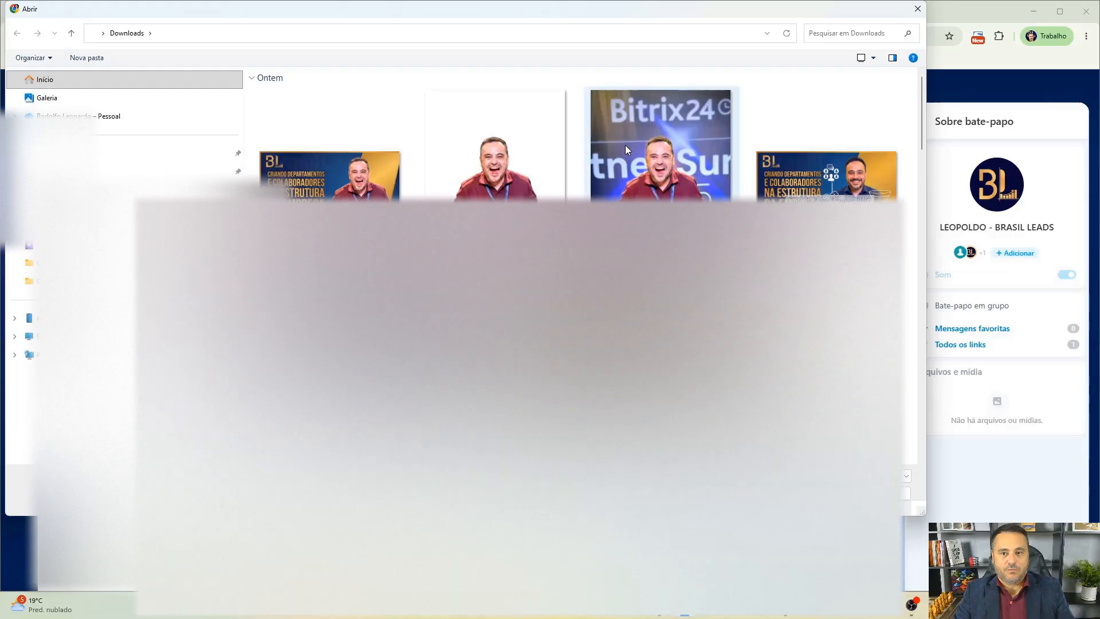
double_click(500, 170)
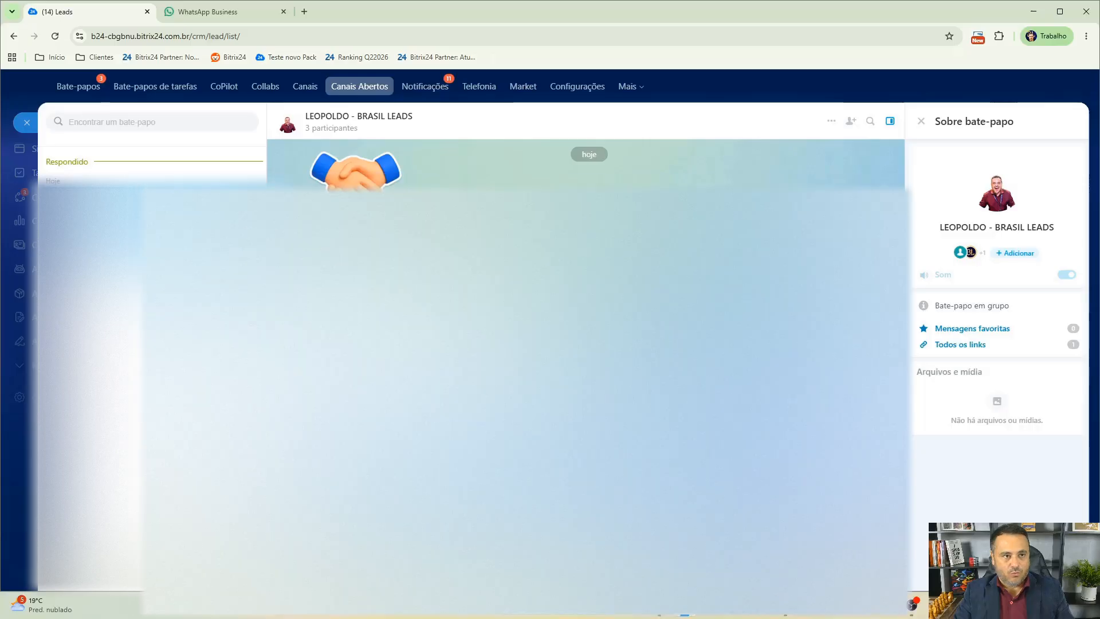
Check the WhatsApp Web conversation and return to the Bitrix24 chat.
click(210, 14)
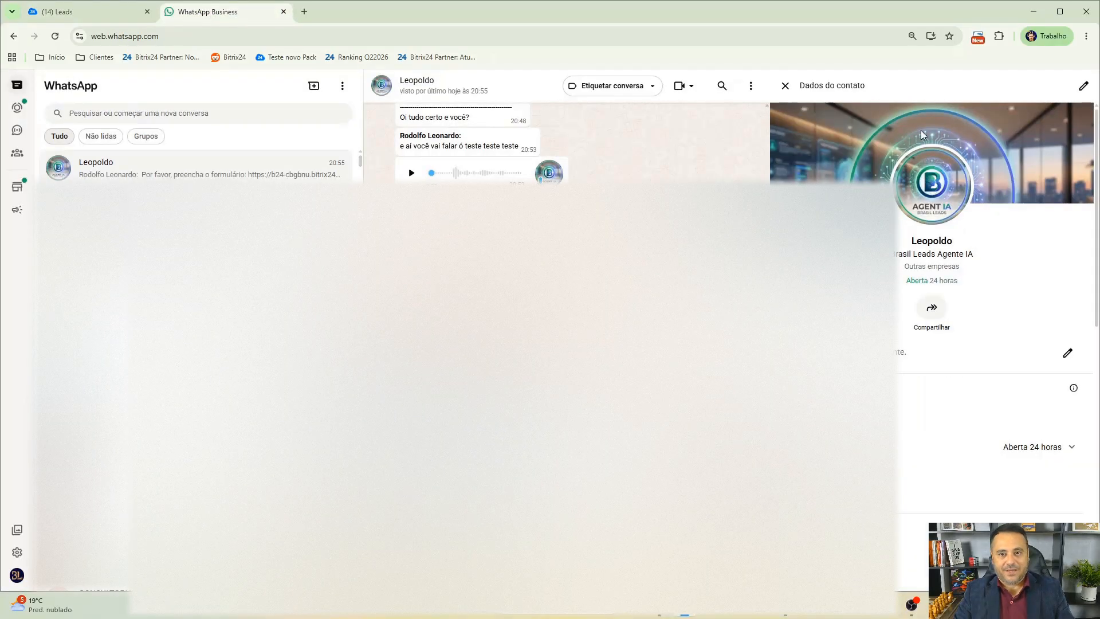
click(98, 13)
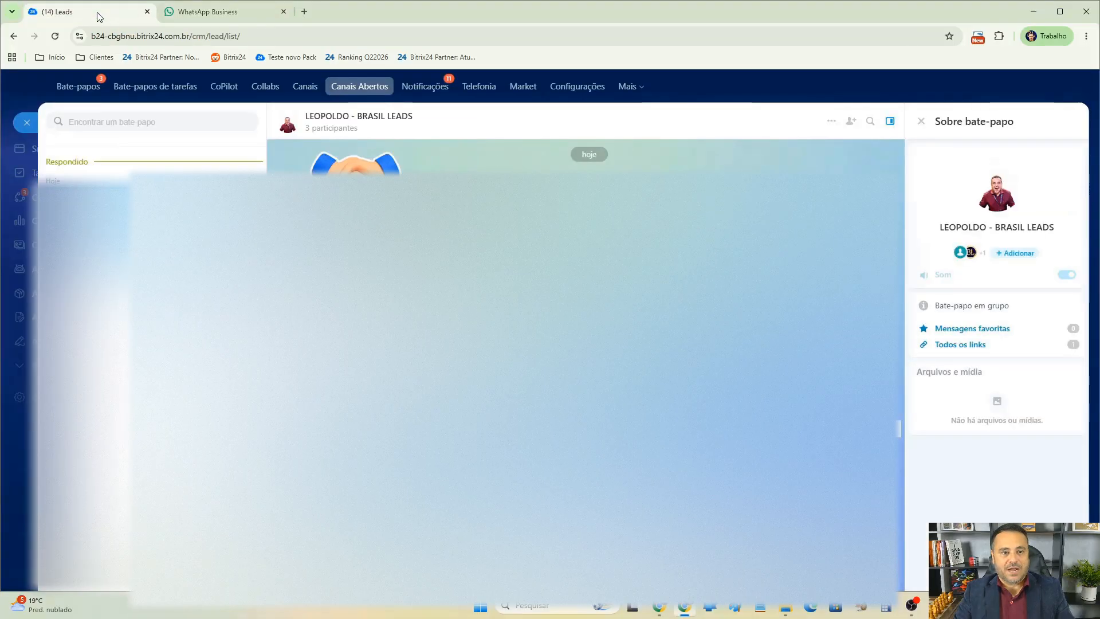
click(292, 130)
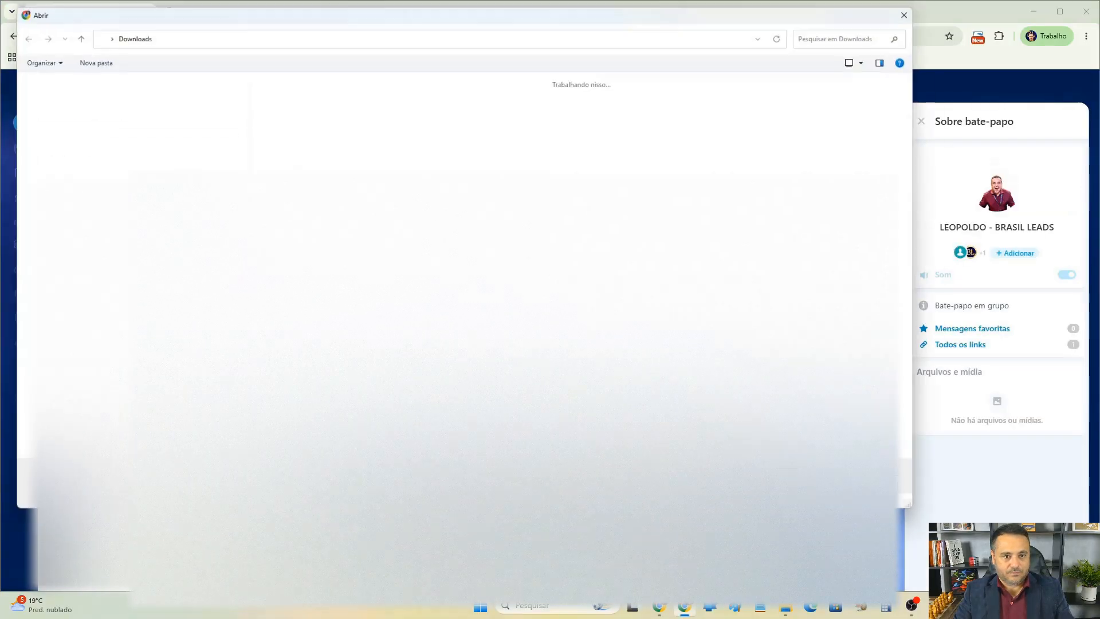
click(886, 494)
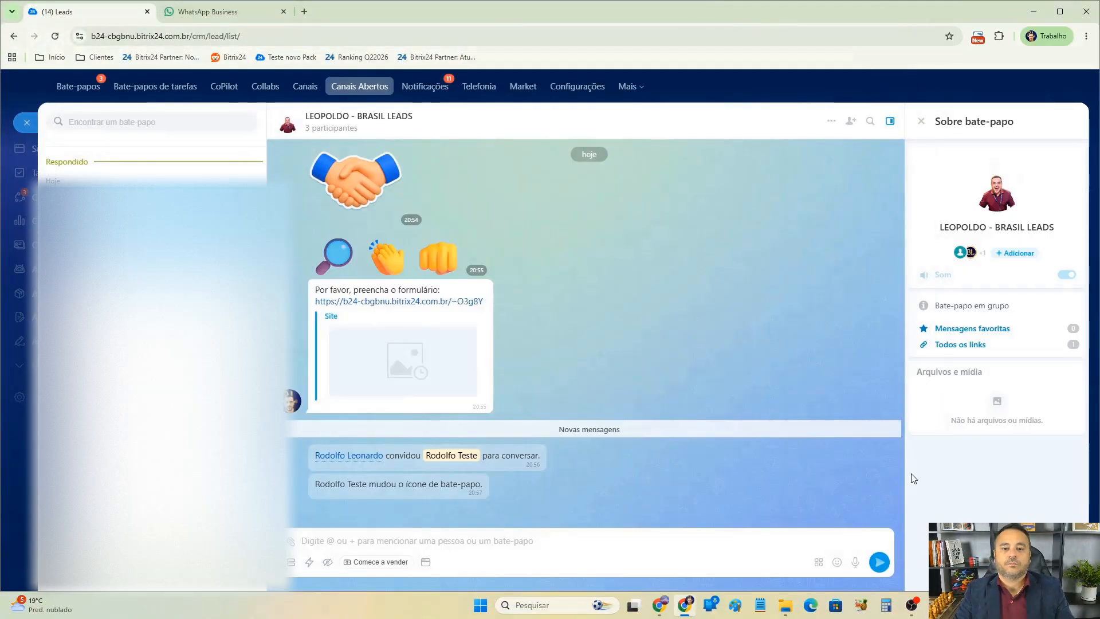
Open the deal linked to the chat from the chat's menu, then close it.
click(831, 120)
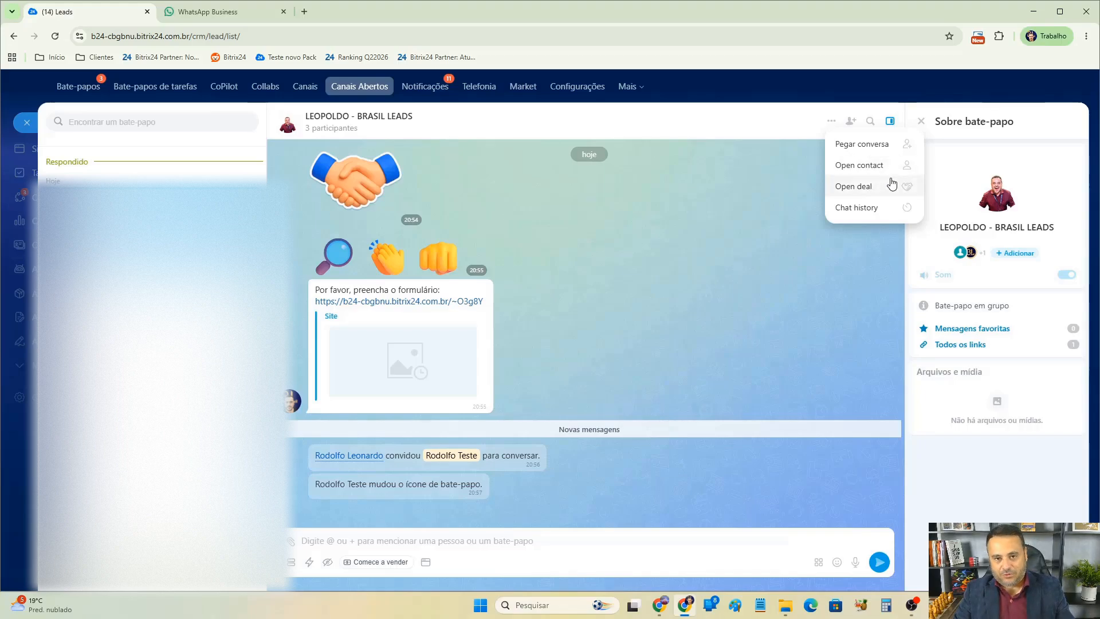
click(831, 123)
click(831, 123)
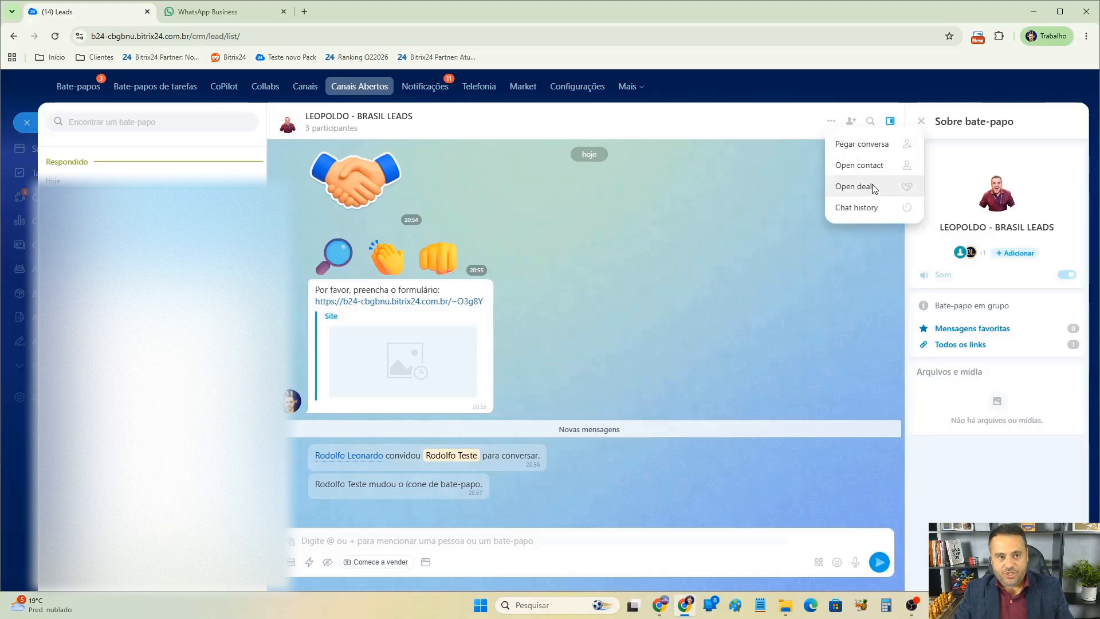
click(870, 184)
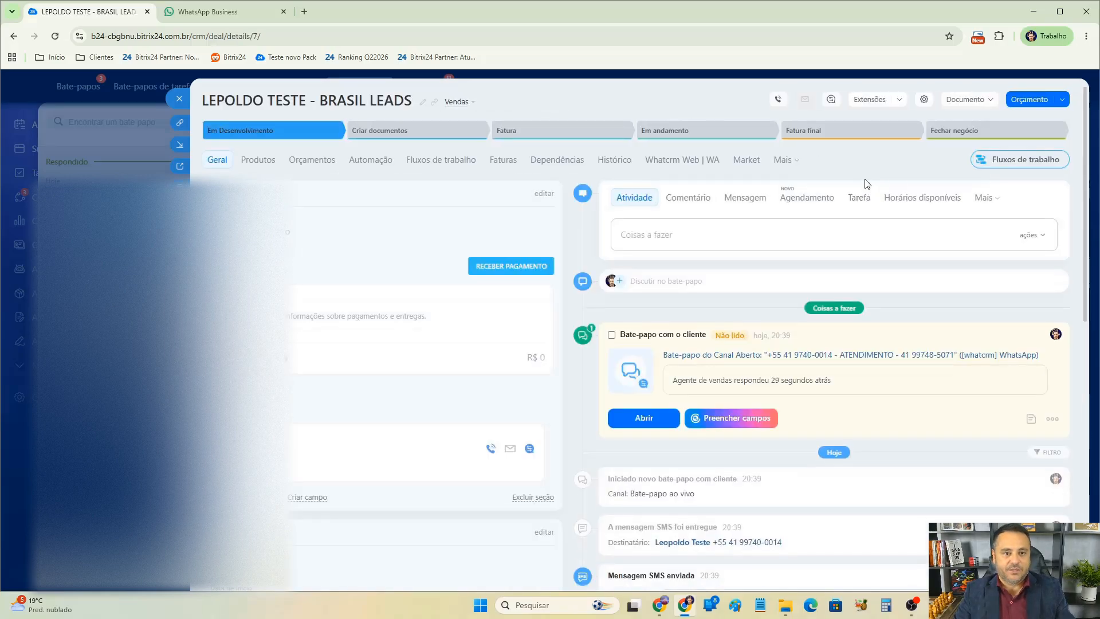
click(180, 99)
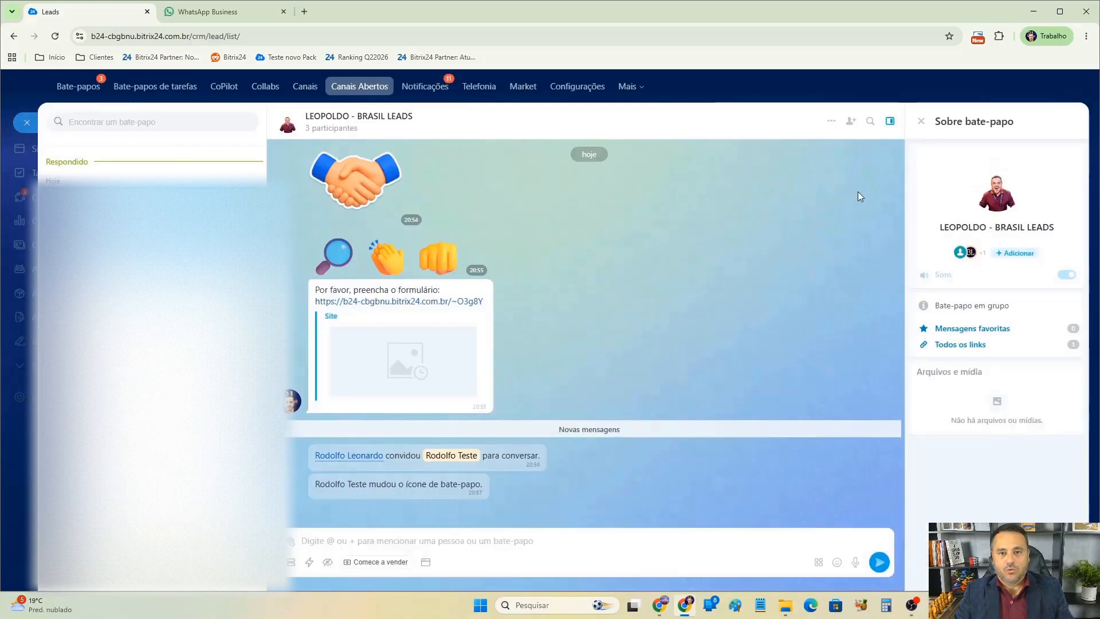
Open the contact linked to the chat from the chat's menu, then close it.
click(831, 121)
click(871, 166)
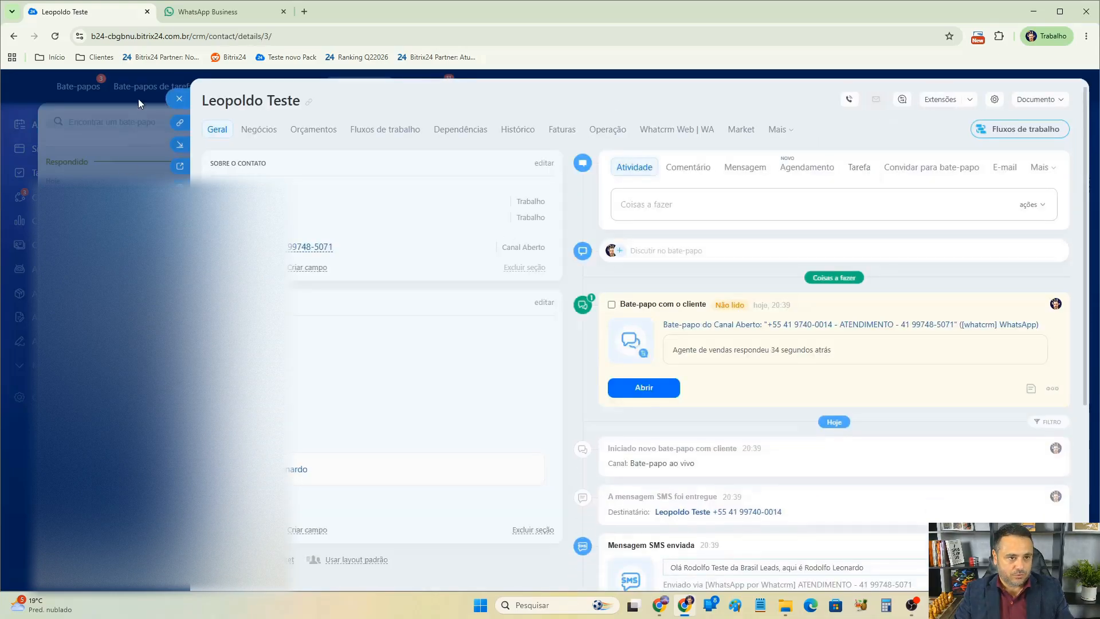
click(180, 98)
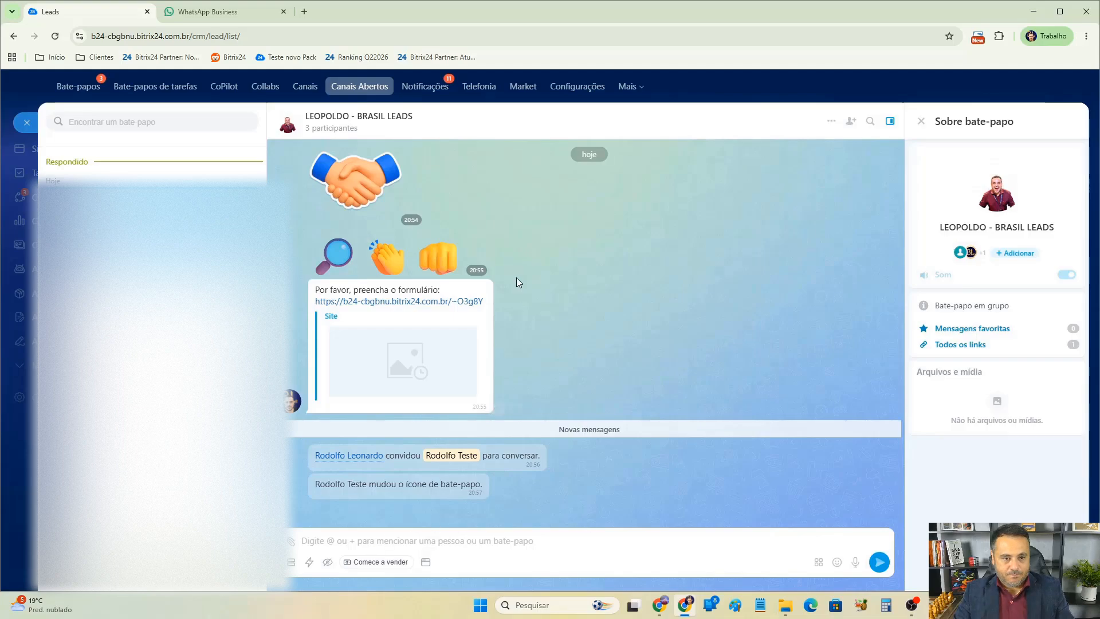
Send the message "oi" from the client's WhatsApp Web conversation.
click(504, 288)
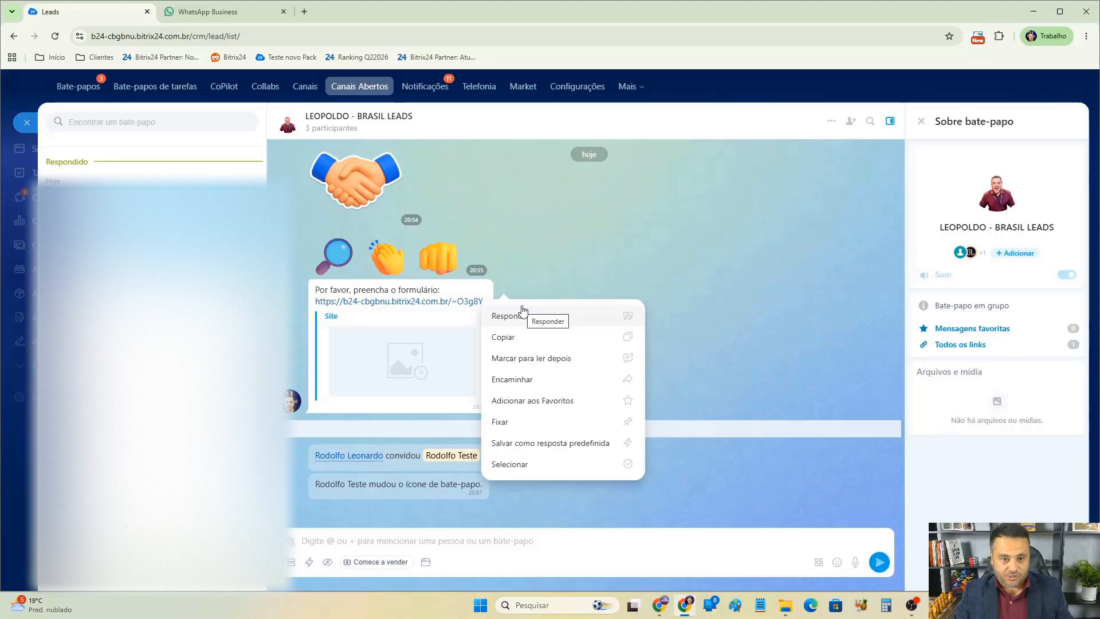
click(609, 245)
click(207, 11)
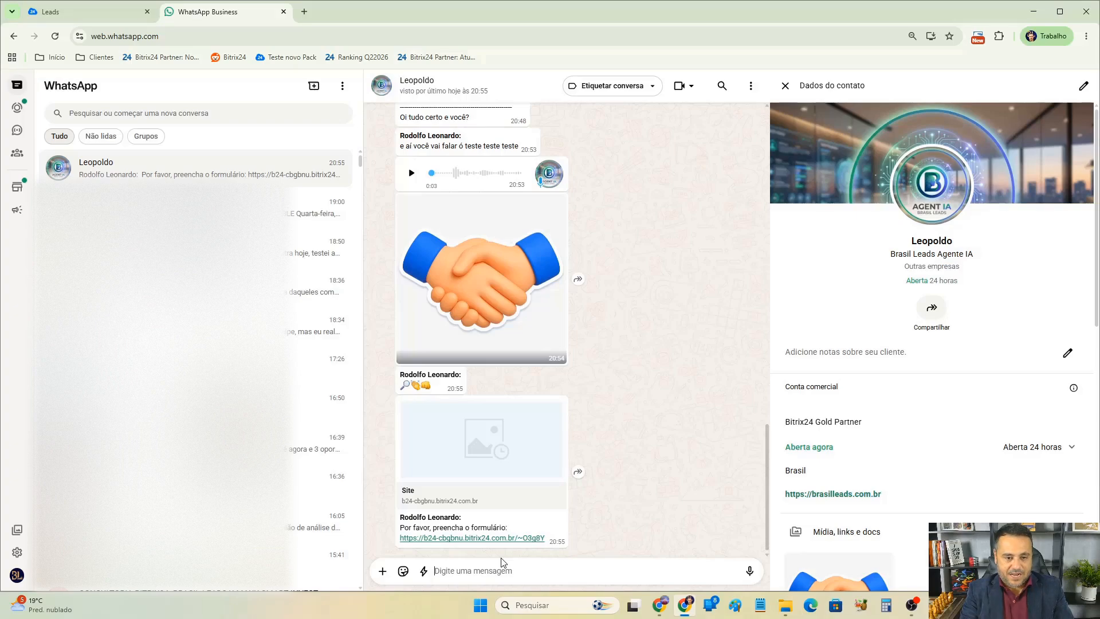
text(oi)
key(Return)
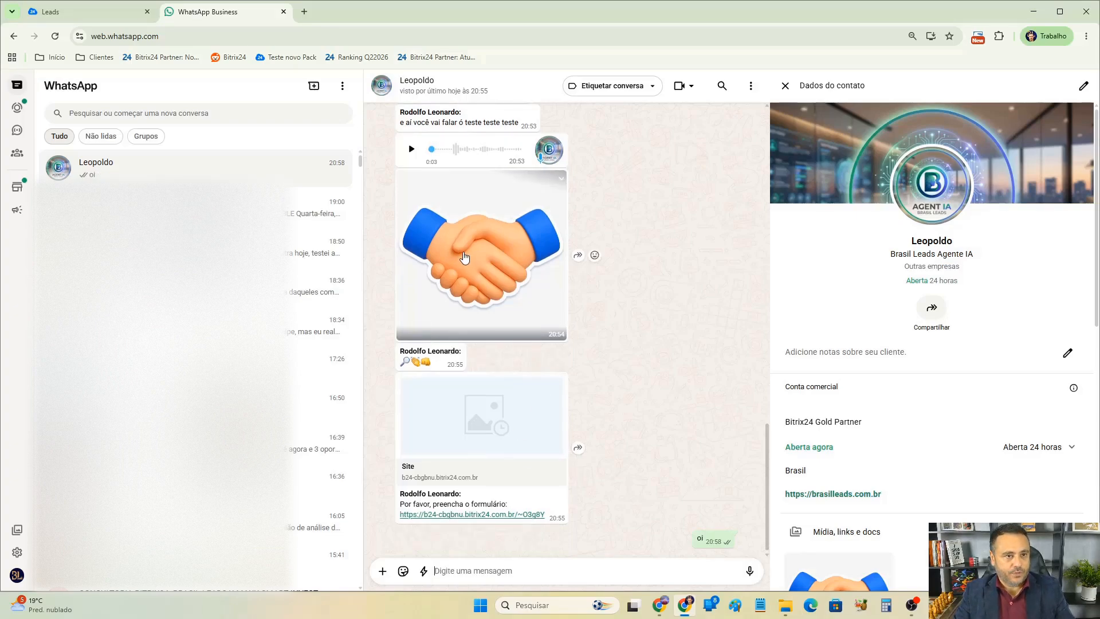
Reply in Bitrix24 to the client's "oi" with the quoted message "oi como está?".
key(alt+Tab)
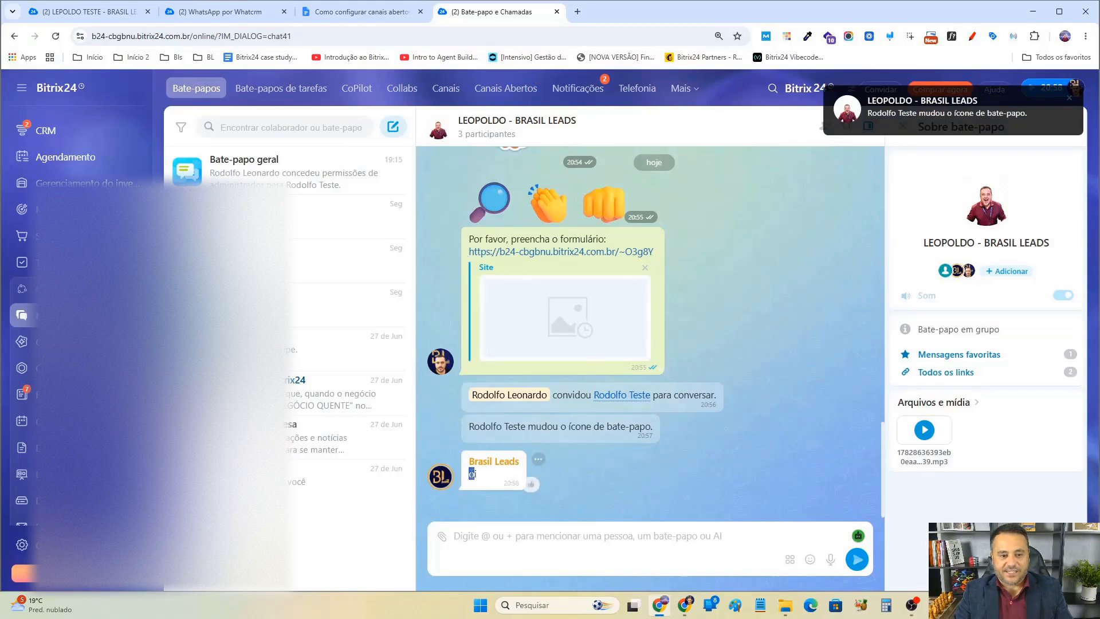
double_click(474, 474)
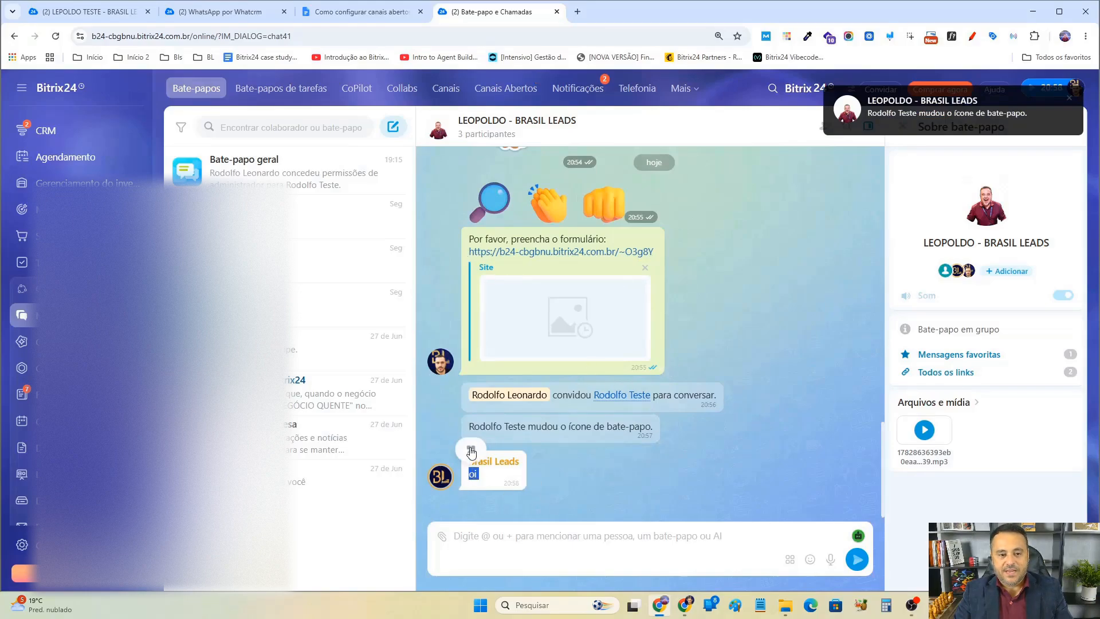
click(539, 464)
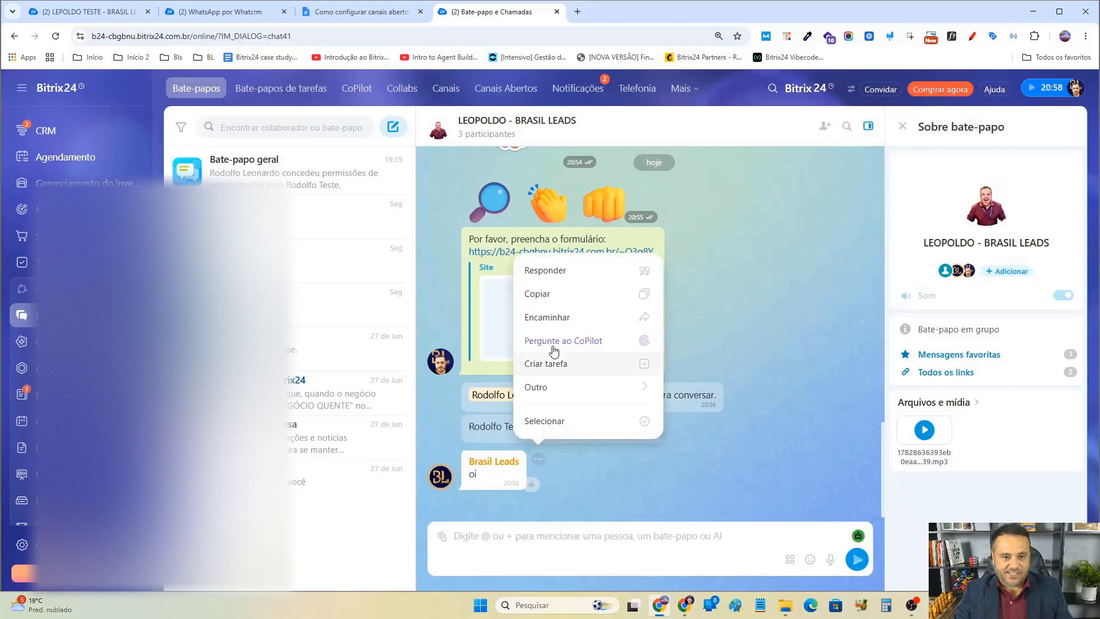
click(544, 271)
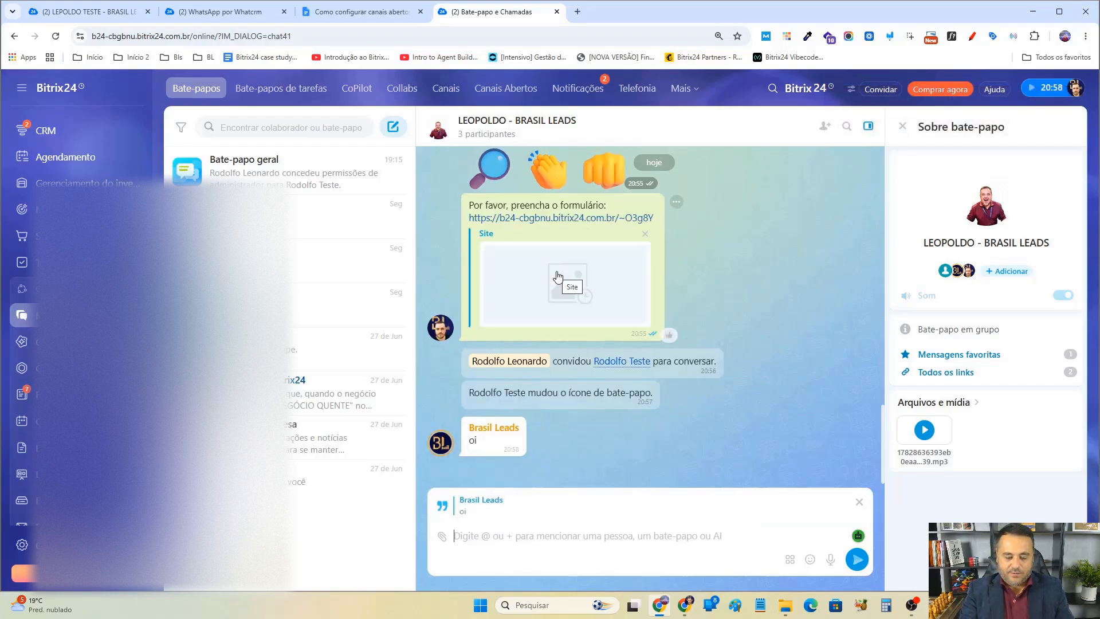
text(oi como está)
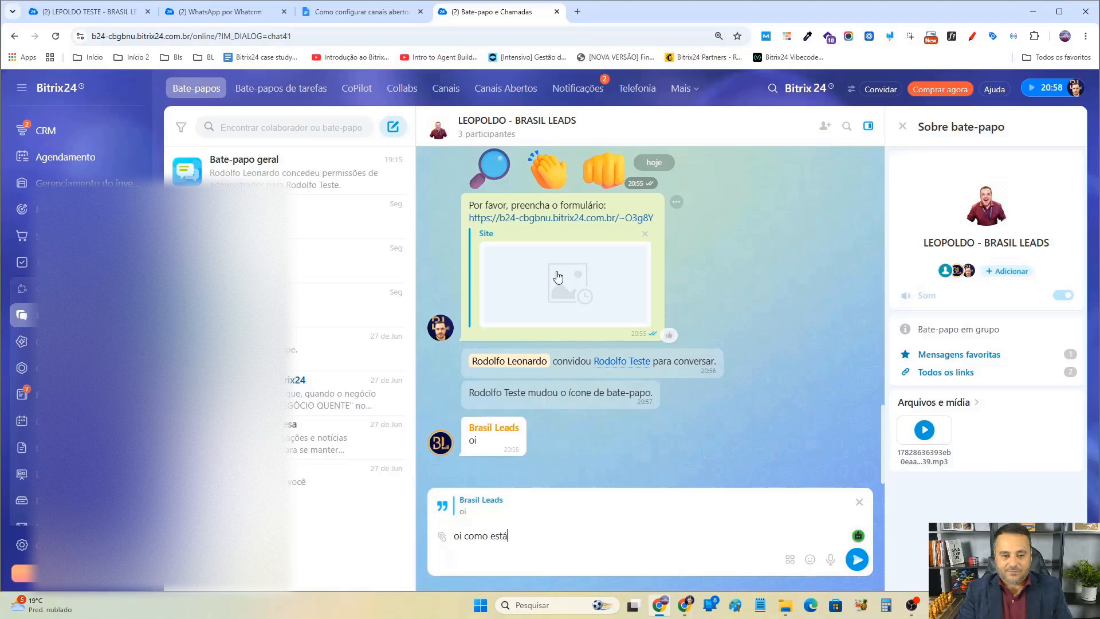
text(?)
key(Return)
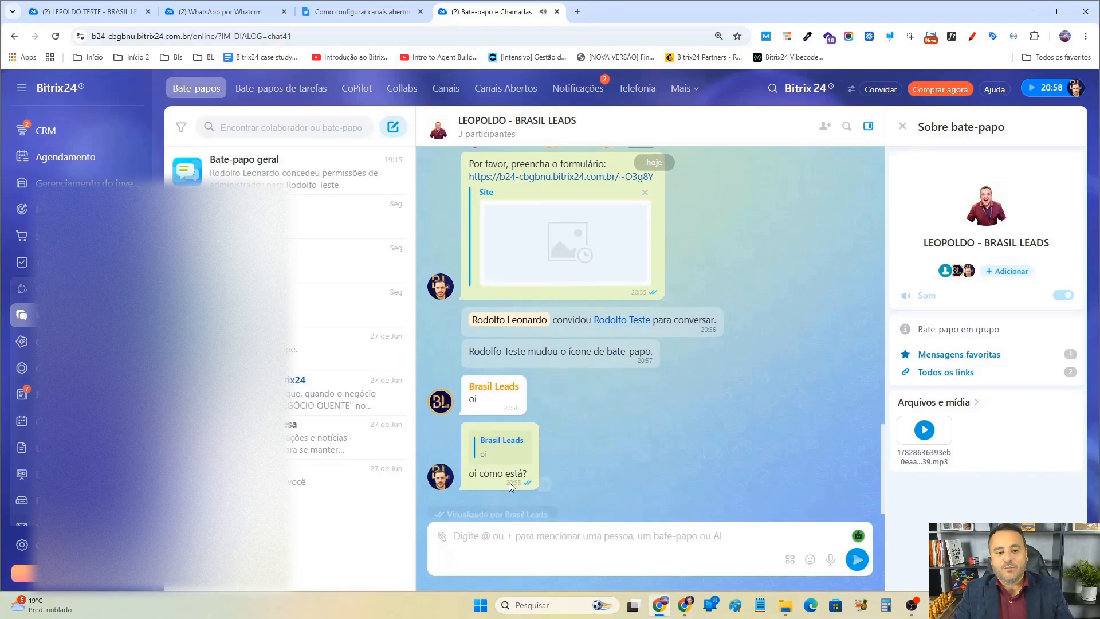
Check the quoted reply in WhatsApp Web and return to the Bitrix24 chat.
click(682, 607)
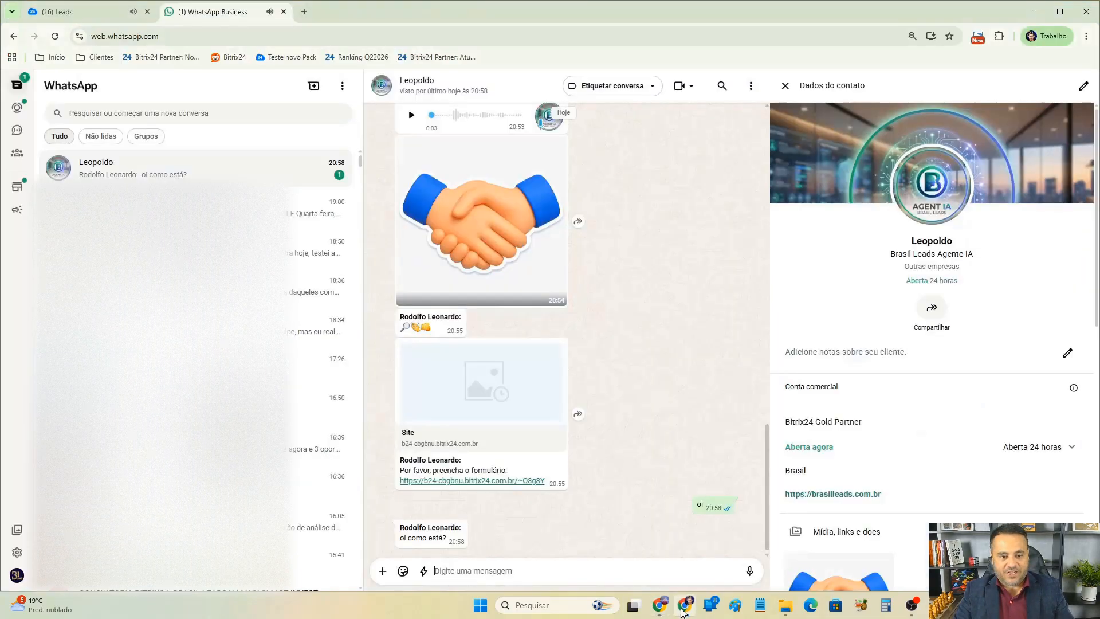
drag(403, 508, 470, 550)
click(581, 528)
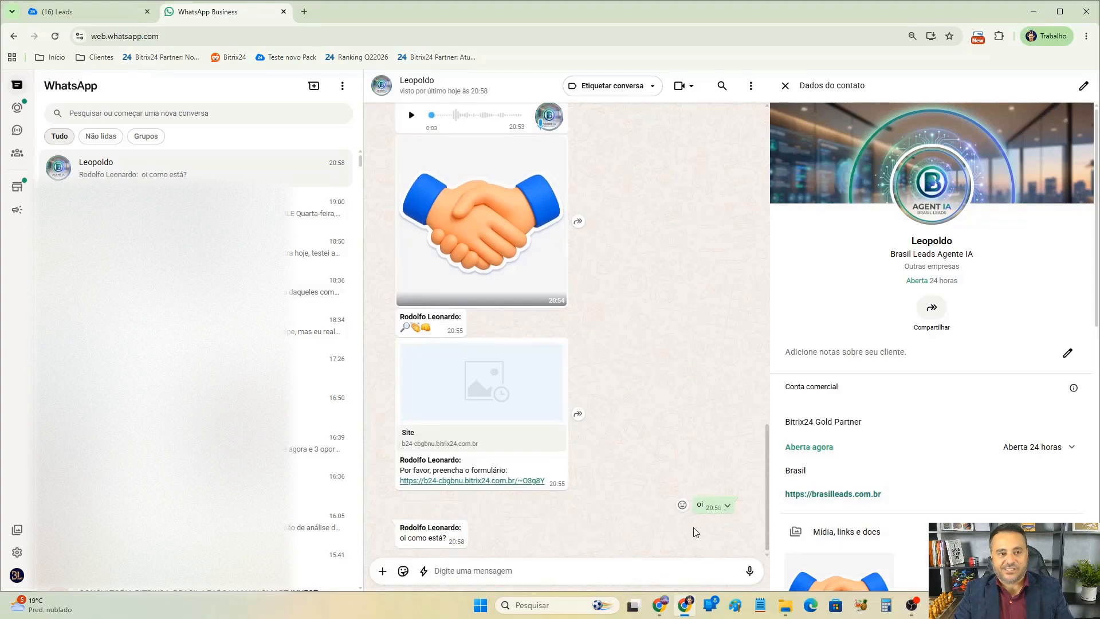
click(660, 606)
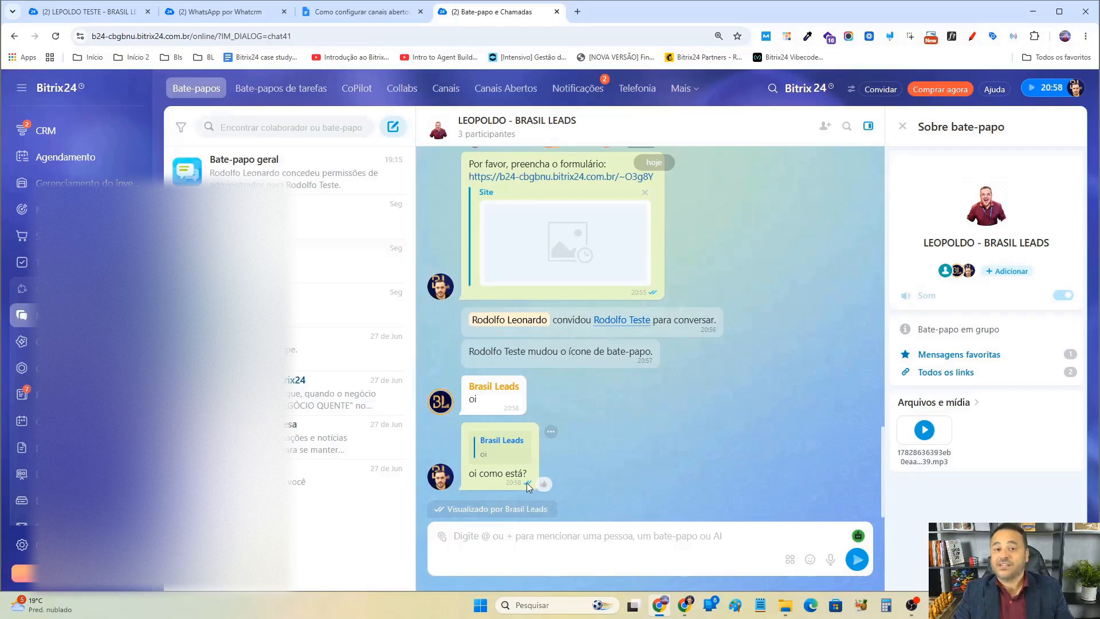
Forward the client's "oi" message to Rodolfo Teste and send it.
double_click(471, 400)
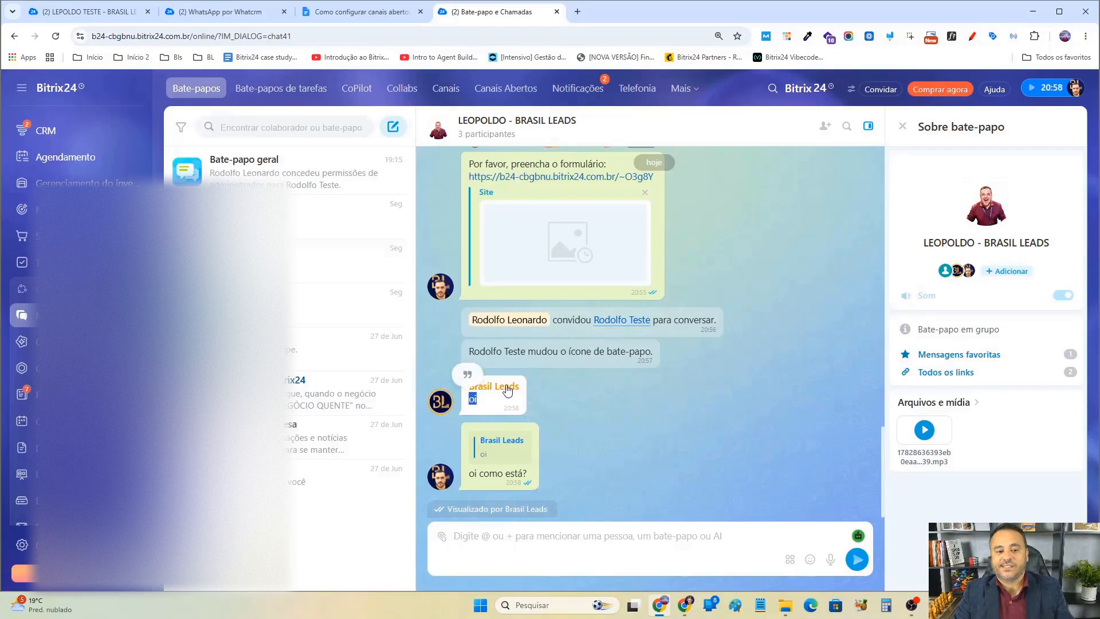
click(540, 385)
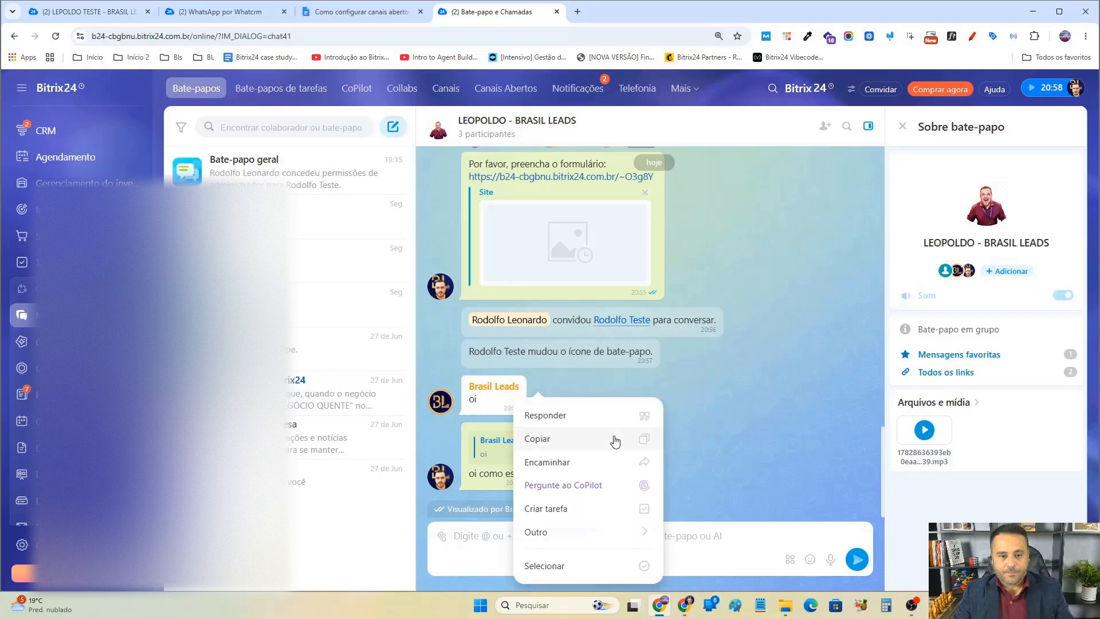
click(571, 461)
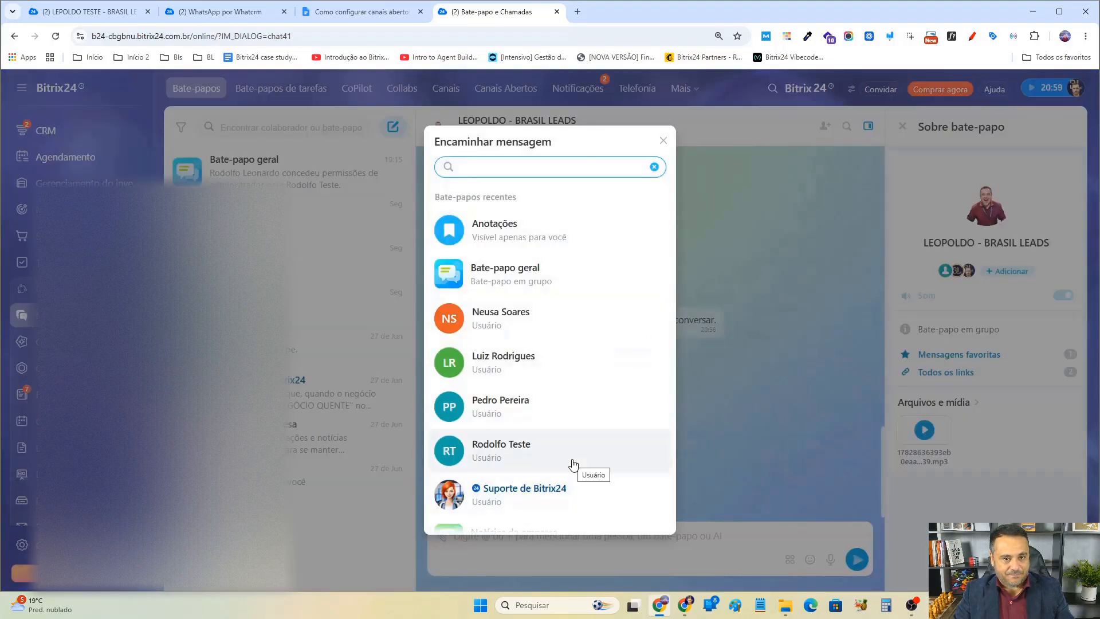
scroll(546, 435, down, 1)
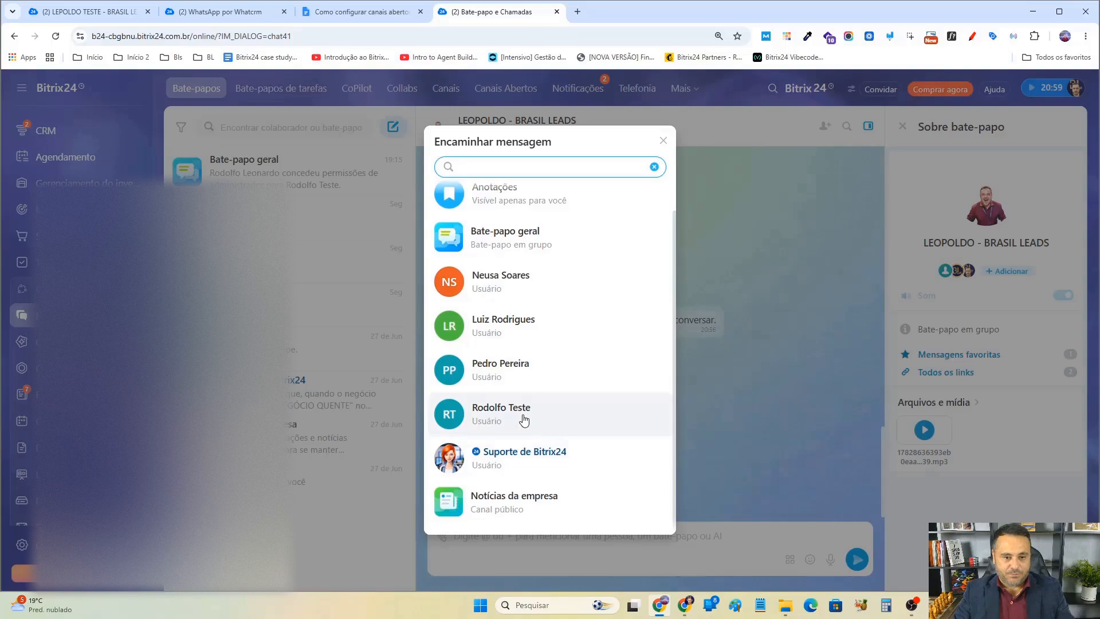
click(522, 416)
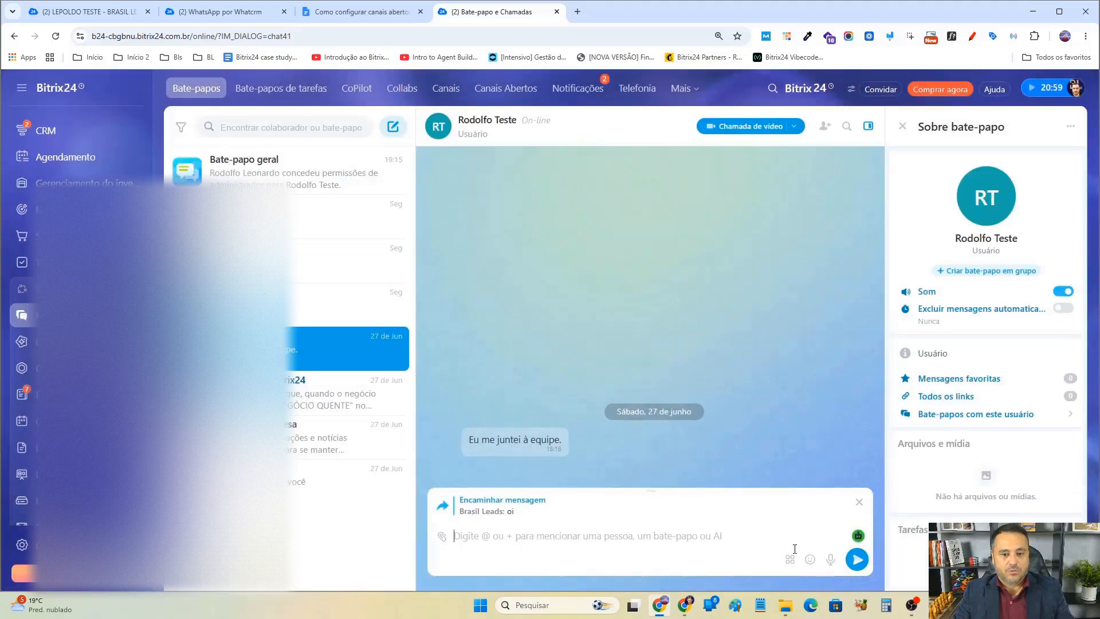
click(857, 559)
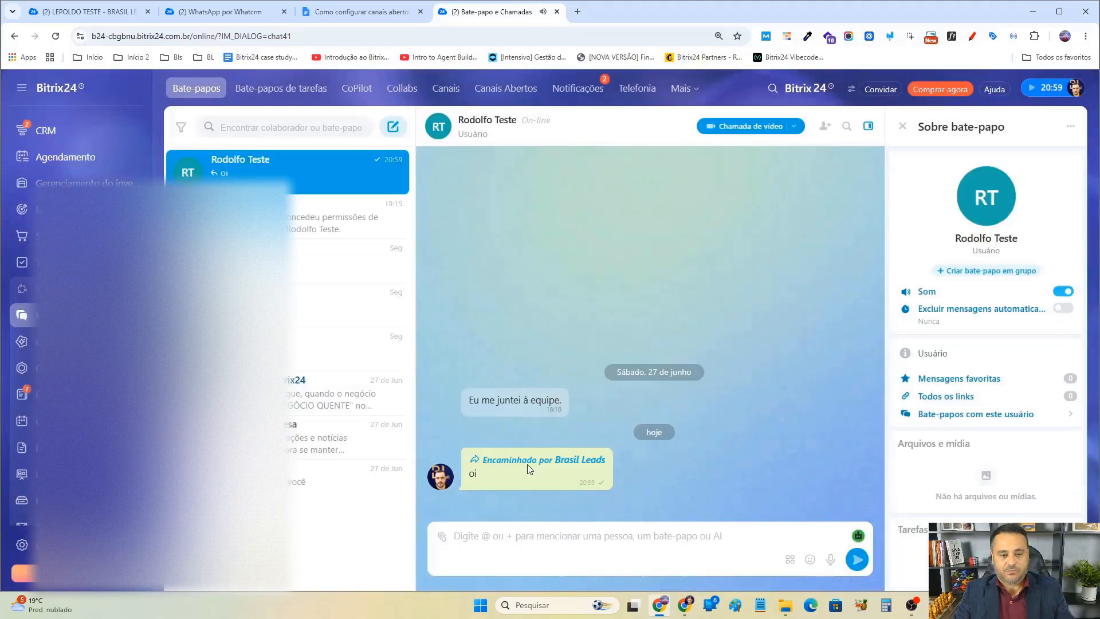
Check the forwarded-message notifications in the other browser window and return to Bitrix24.
click(684, 605)
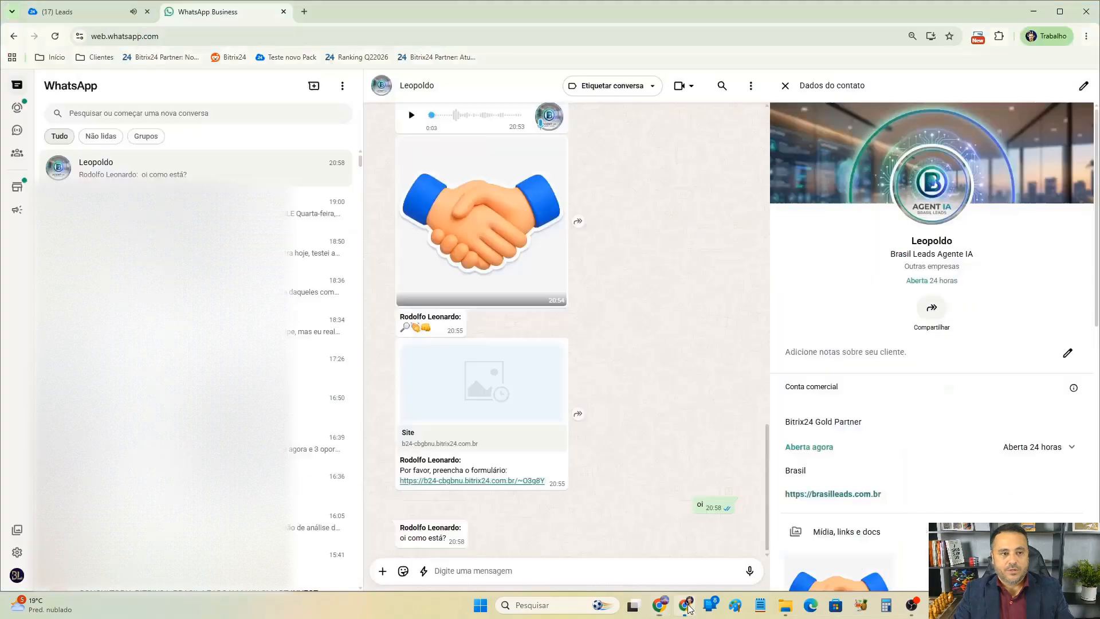
click(126, 11)
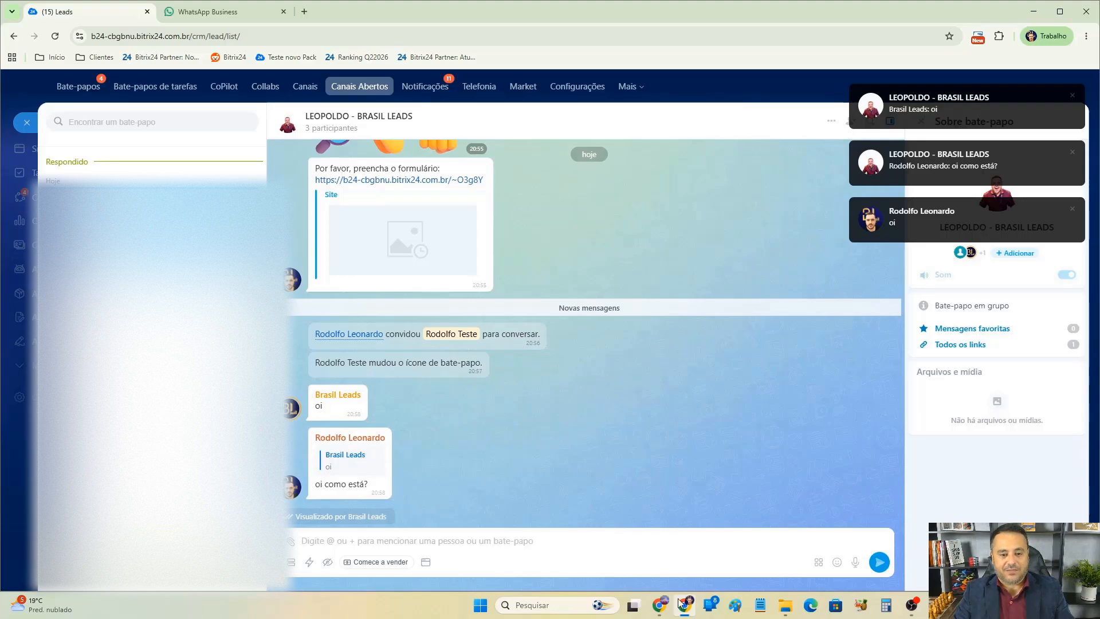
click(660, 605)
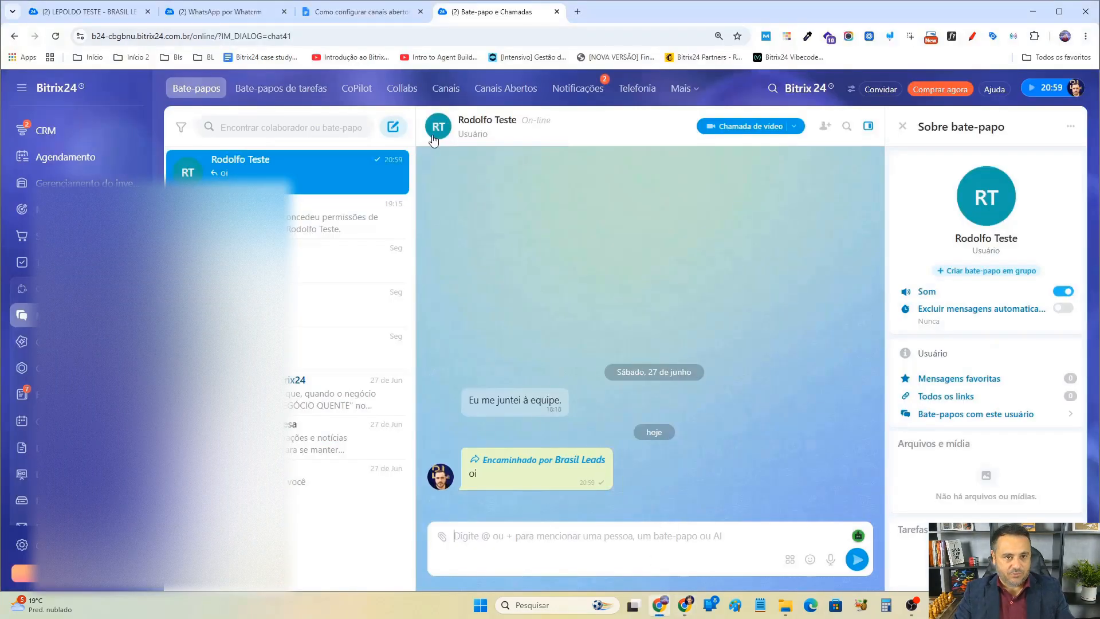
Open the LEOPOLDO - BRASIL LEADS chat under Open Channels and review the actions available for the client's message.
click(505, 88)
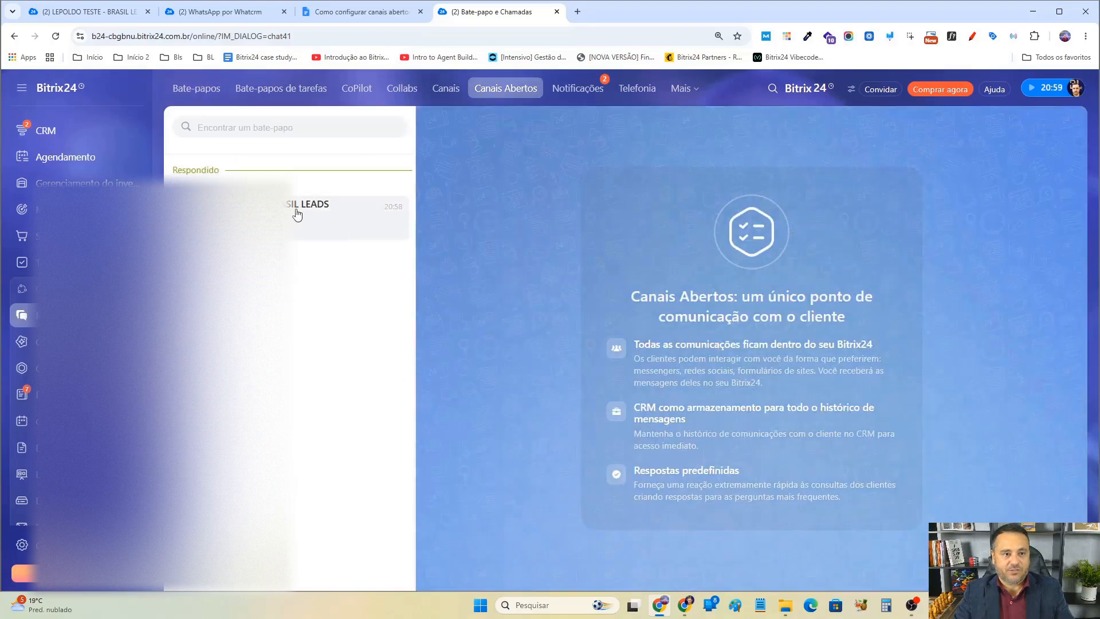
click(377, 235)
click(538, 385)
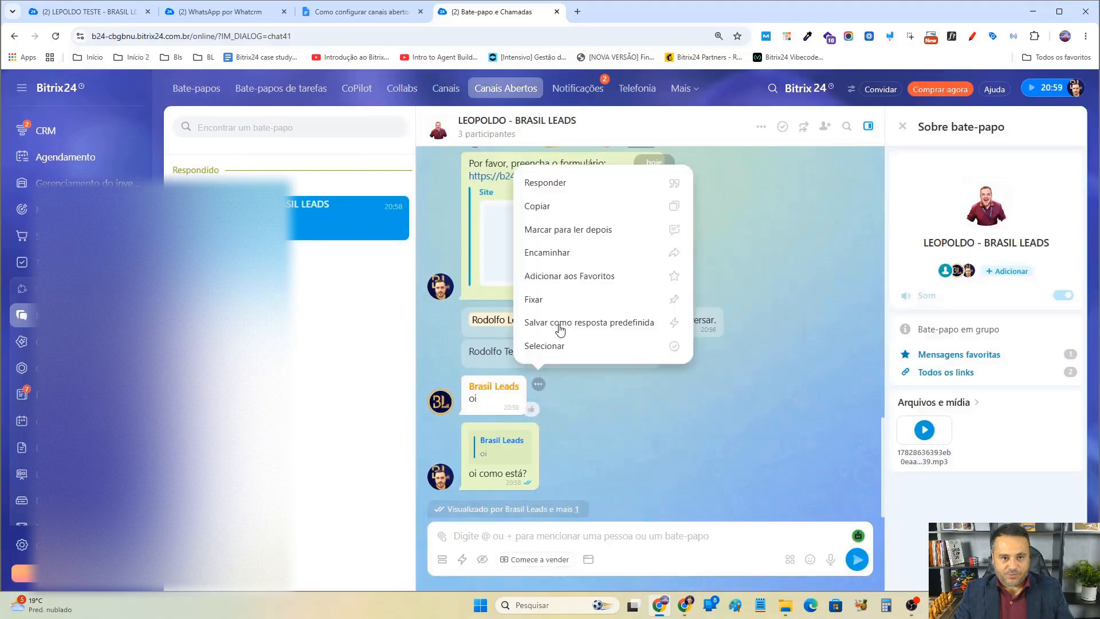
click(654, 445)
scroll(665, 453, up, 2)
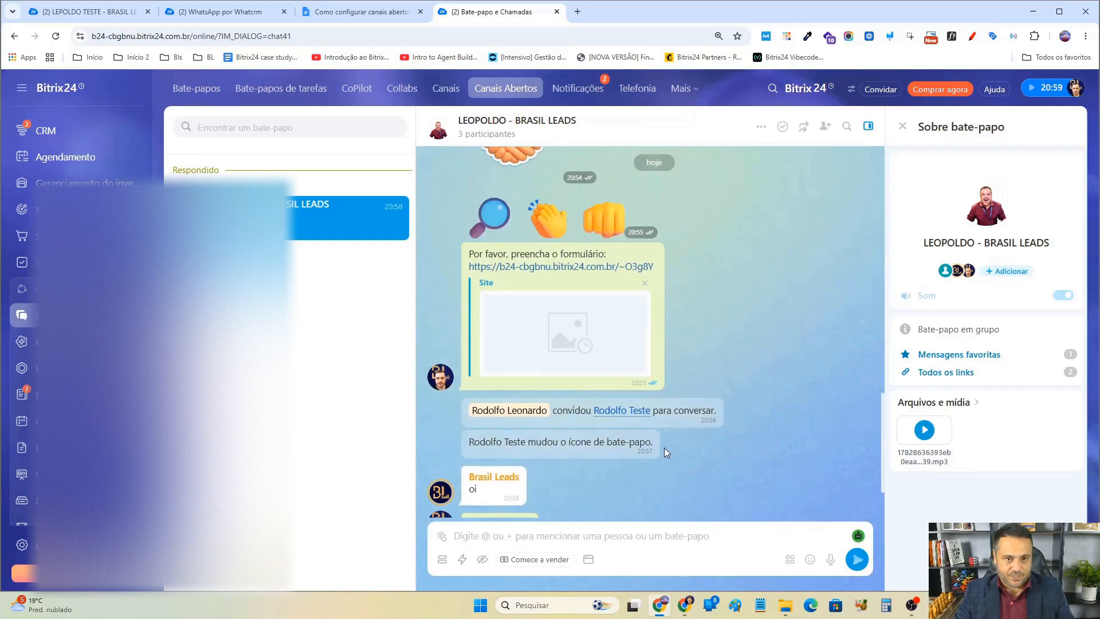
scroll(665, 453, down, 3)
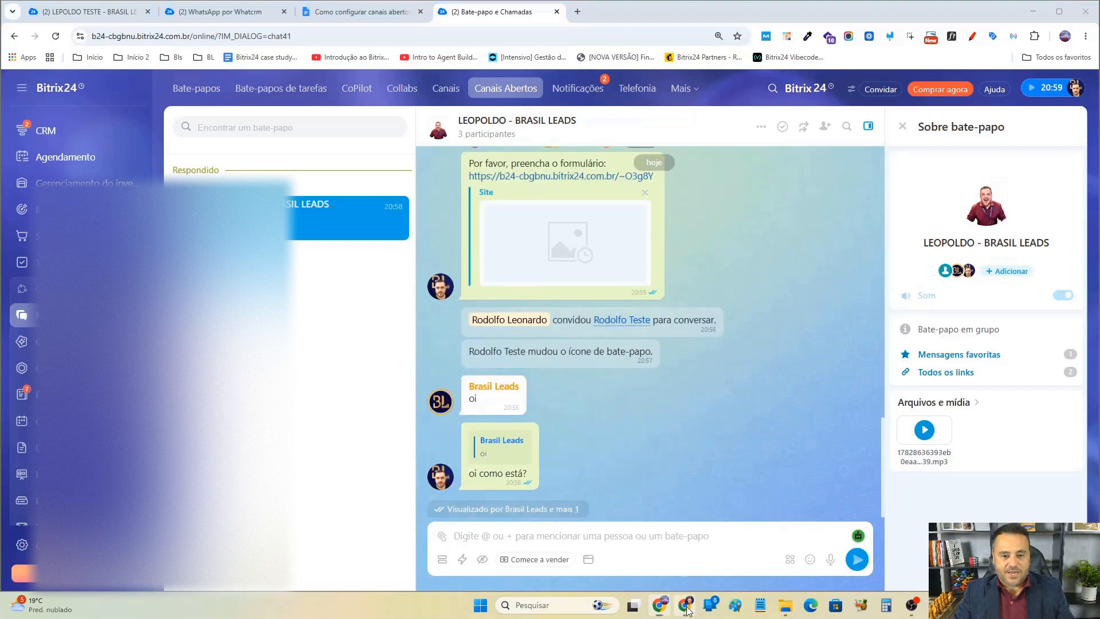
Send from the client's WhatsApp Web the message "SEgue dados da minha empresa:" listing cnpj, razao social, cpf, nome completo.
click(685, 605)
click(234, 10)
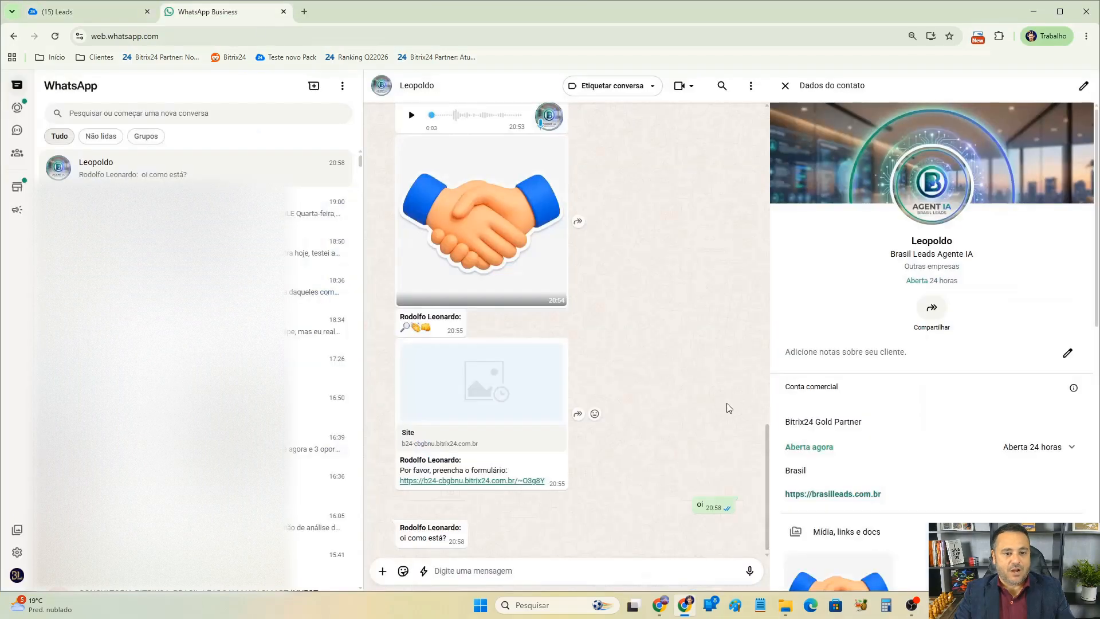
click(566, 572)
text(ksegue)
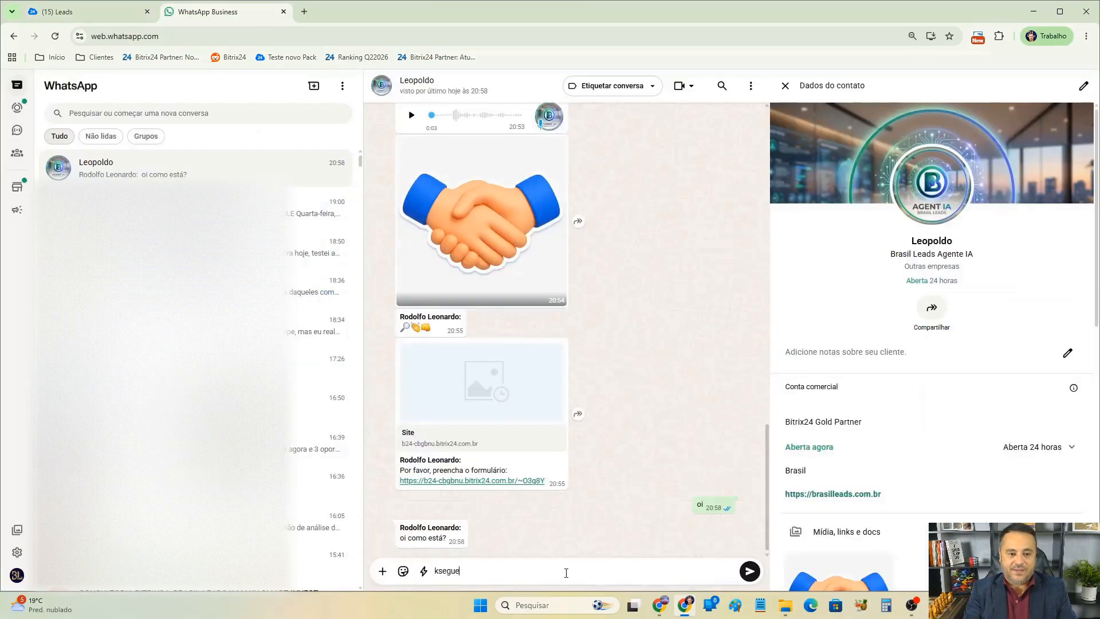
text(m)
key(BackSpace)
key(BackSpace)
key(BackSpace)
key(BackSpace)
key(BackSpace)
key(BackSpace)
key(BackSpace)
text(SE)
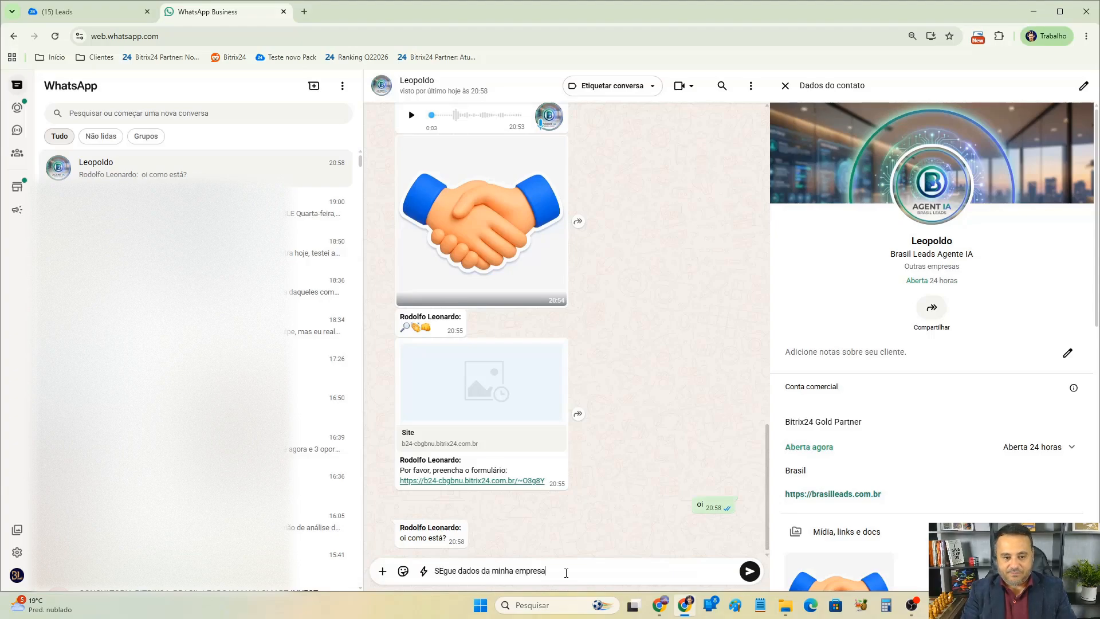
key(shift+Return)
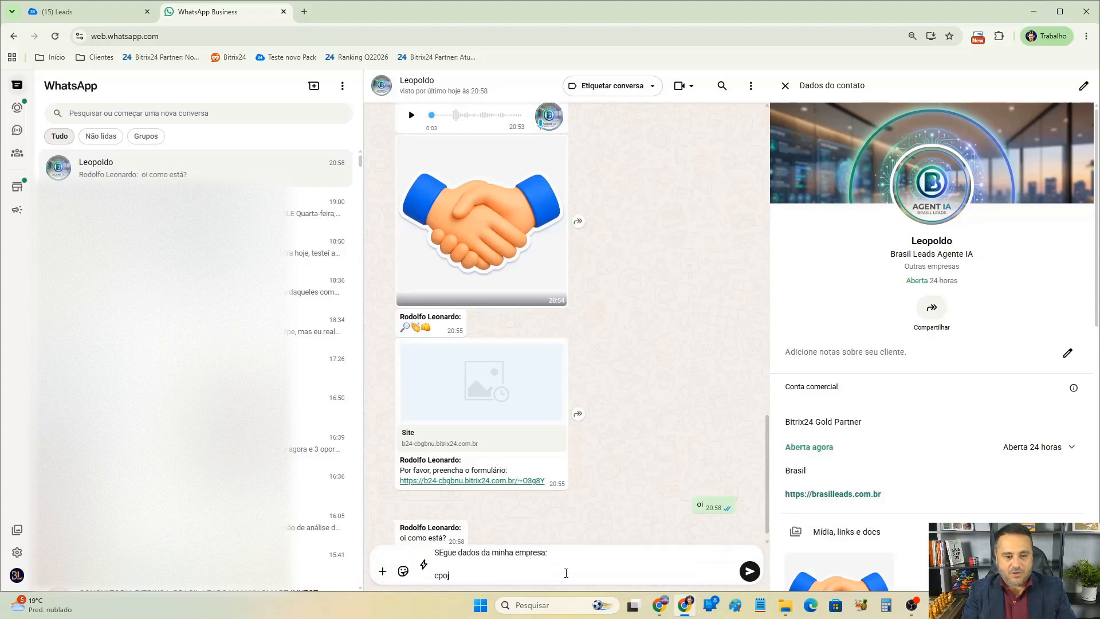
text(cnpj)
key(shift+Return)
text(razao)
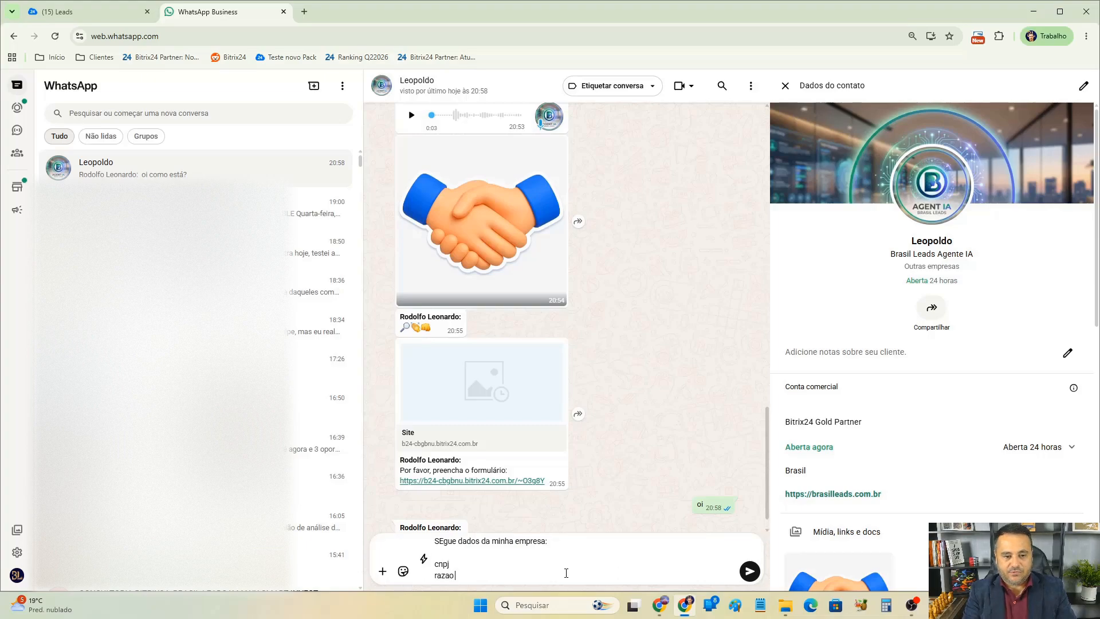
text( social)
key(shift+Return)
text(cpf)
key(shift+Return)
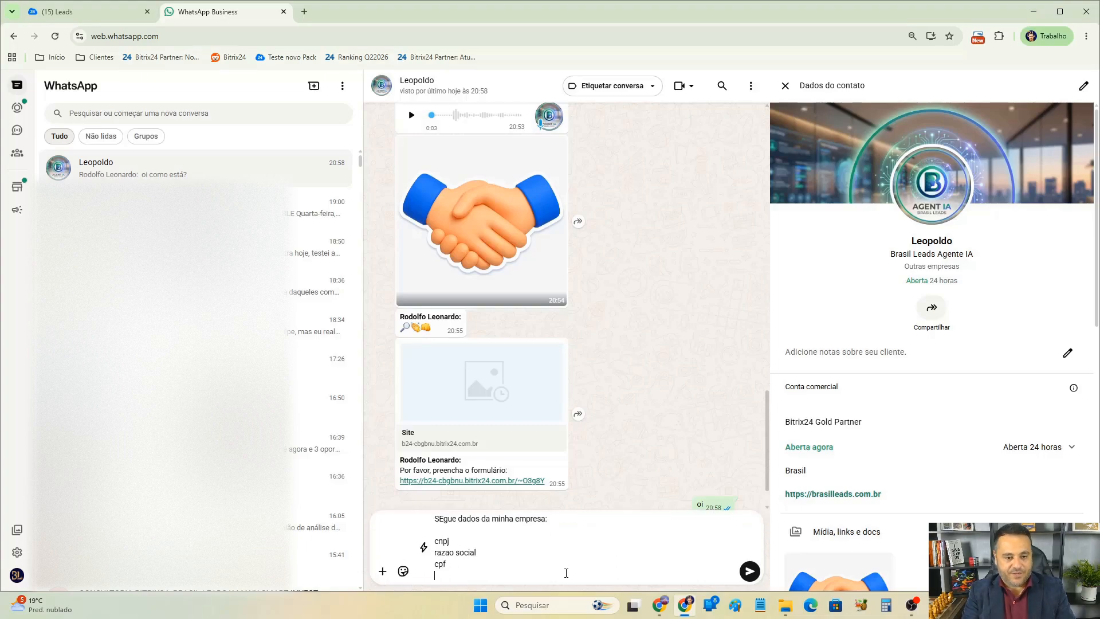
text(nome comple)
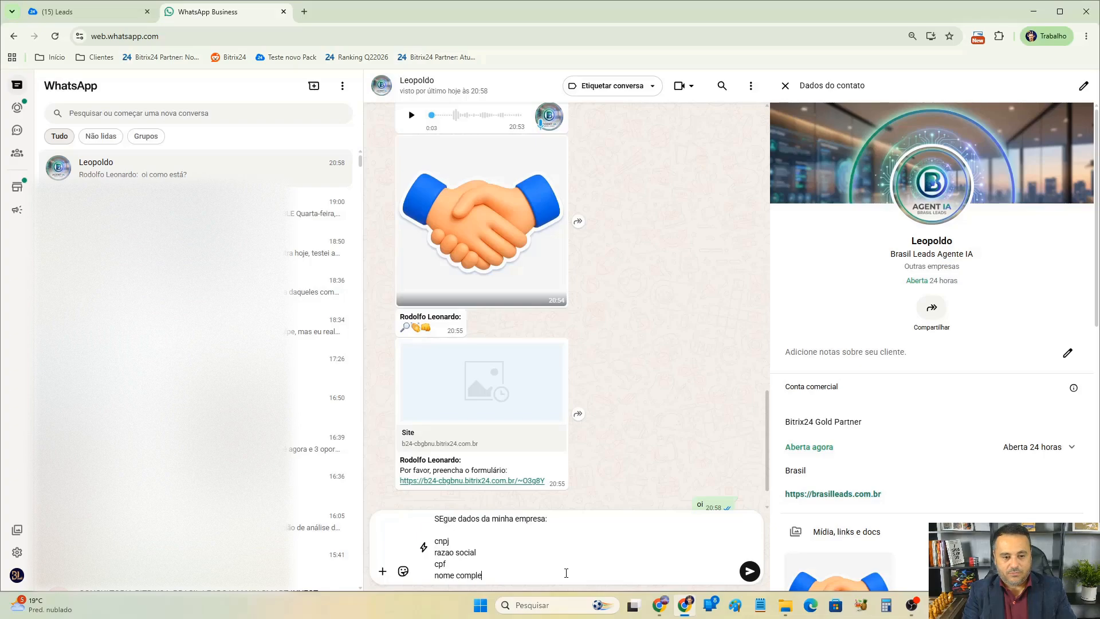
text(to)
key(Return)
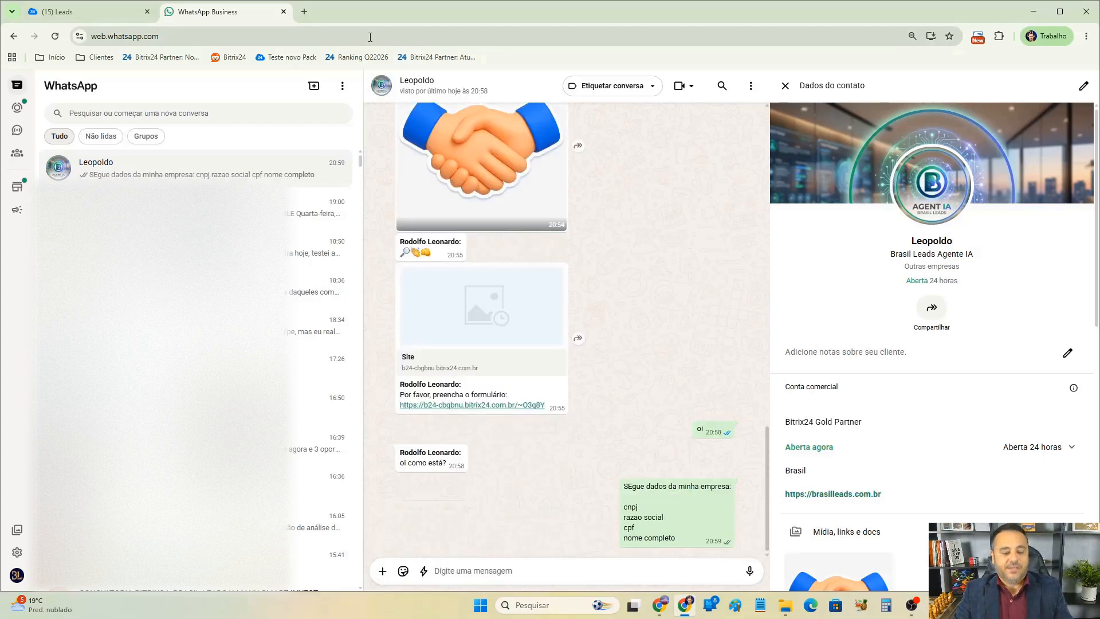
Pin the client's company-data message in the Bitrix24 chat.
key(alt+Tab)
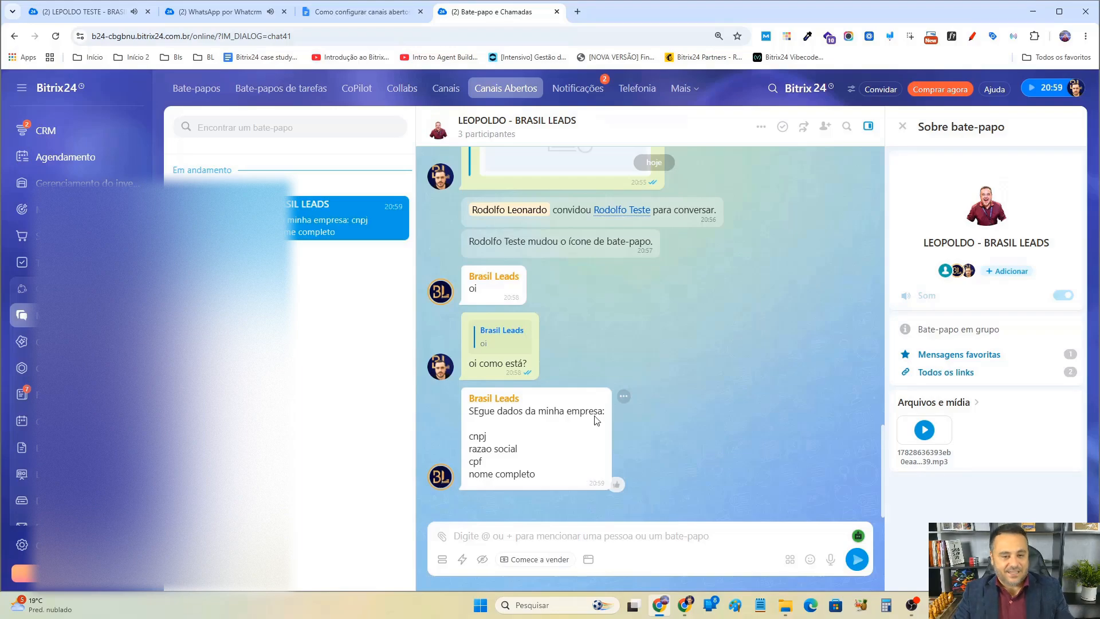
click(624, 403)
click(635, 313)
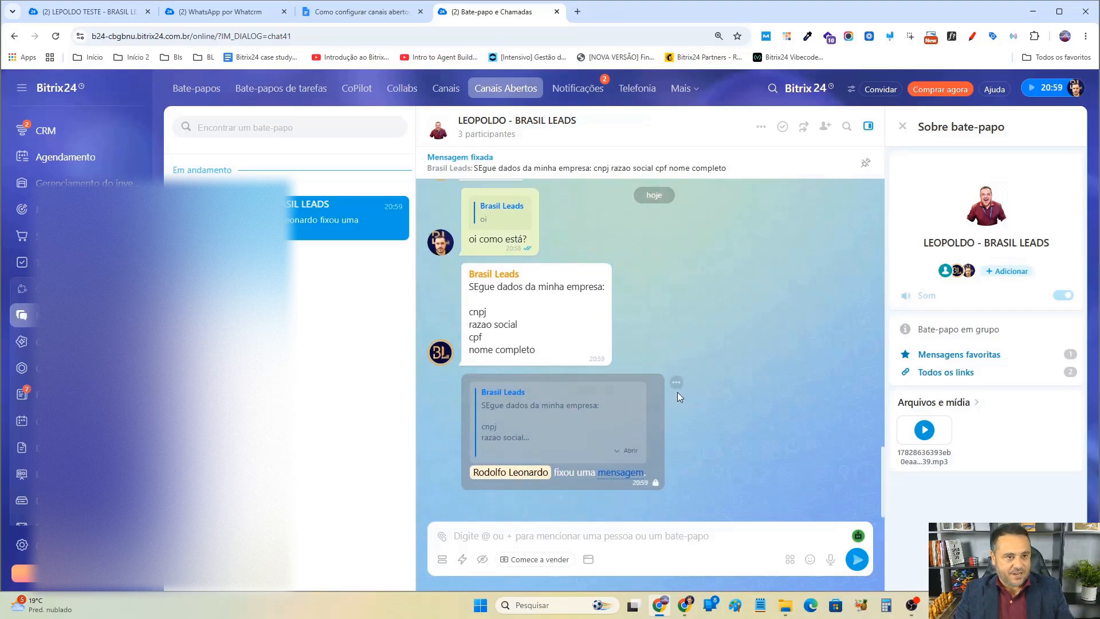
Edit the client's "oi" message in WhatsApp Web to read "oi 2".
key(alt+Tab)
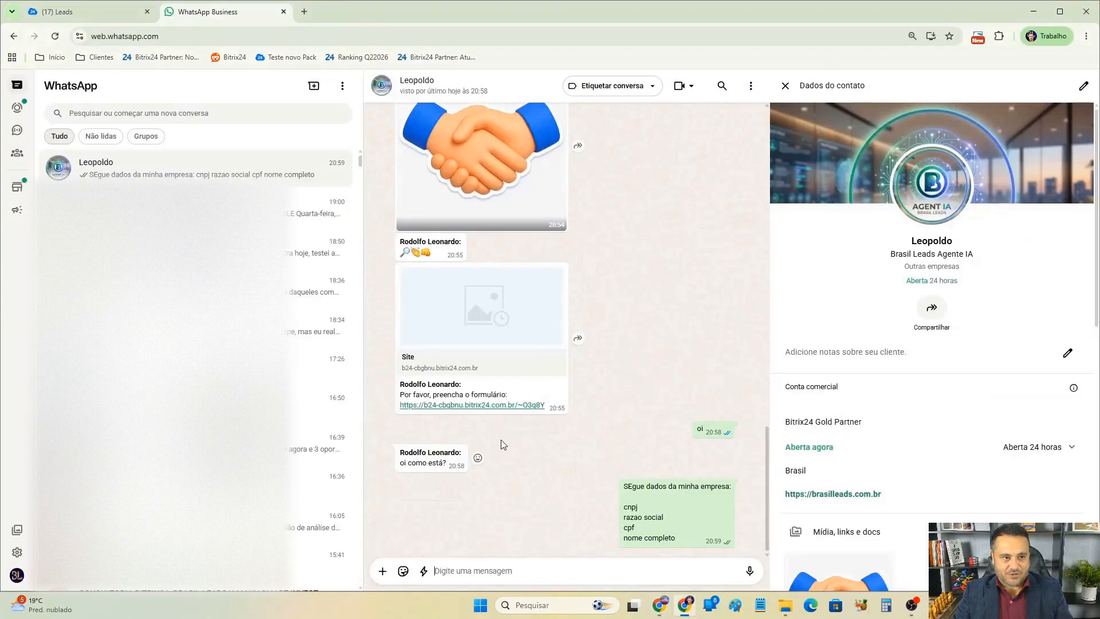
click(729, 430)
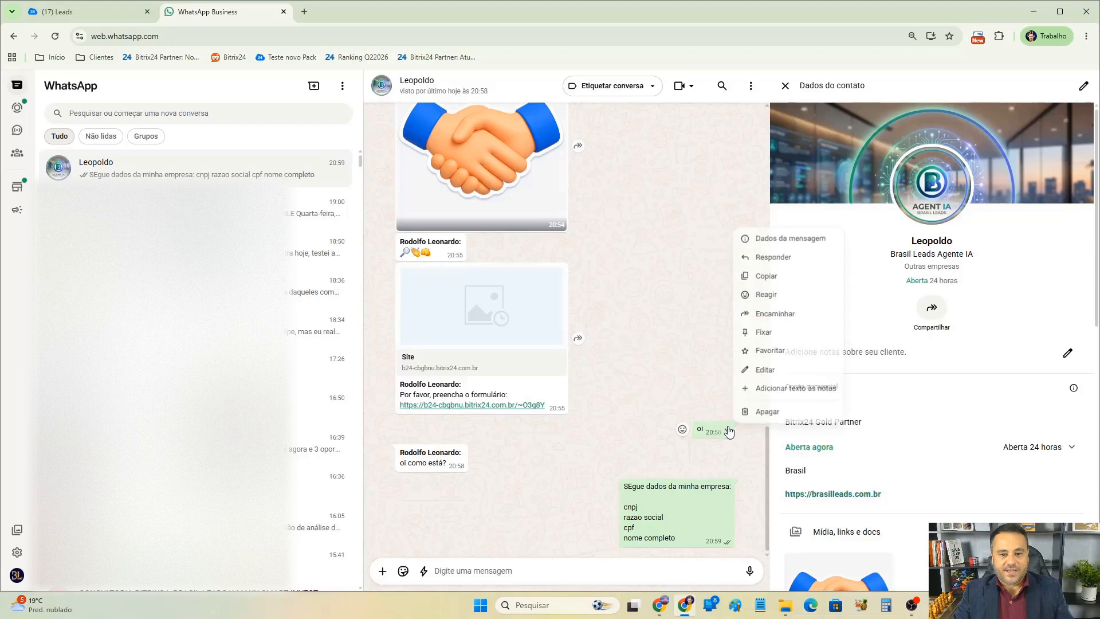
click(775, 366)
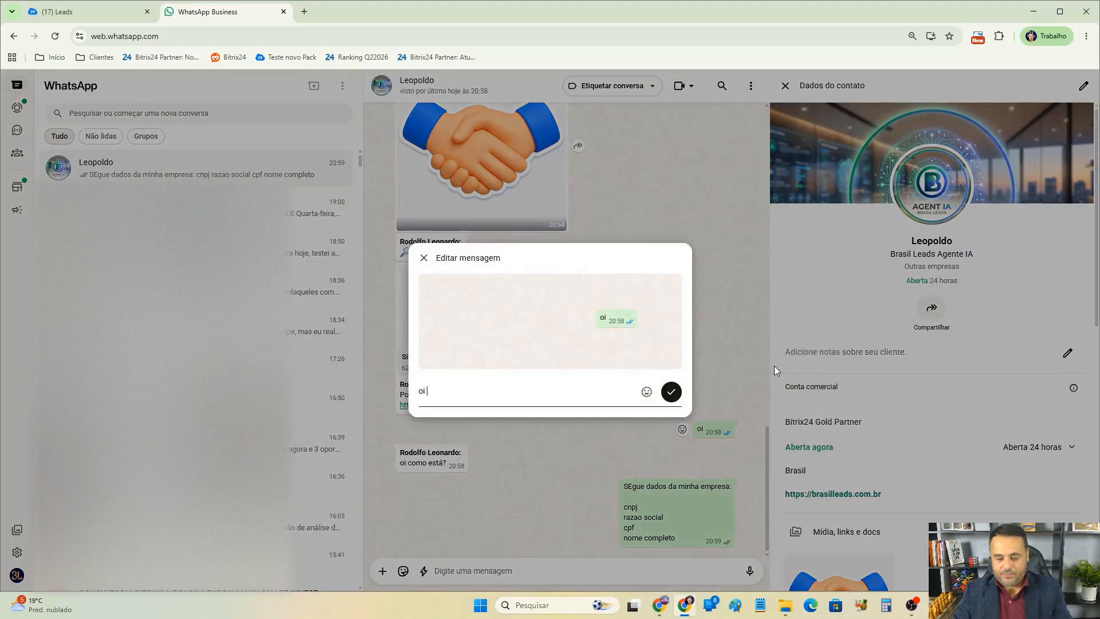
key(Return)
Compare the edited message in the Bitrix24 chat with WhatsApp Web.
key(alt+Tab)
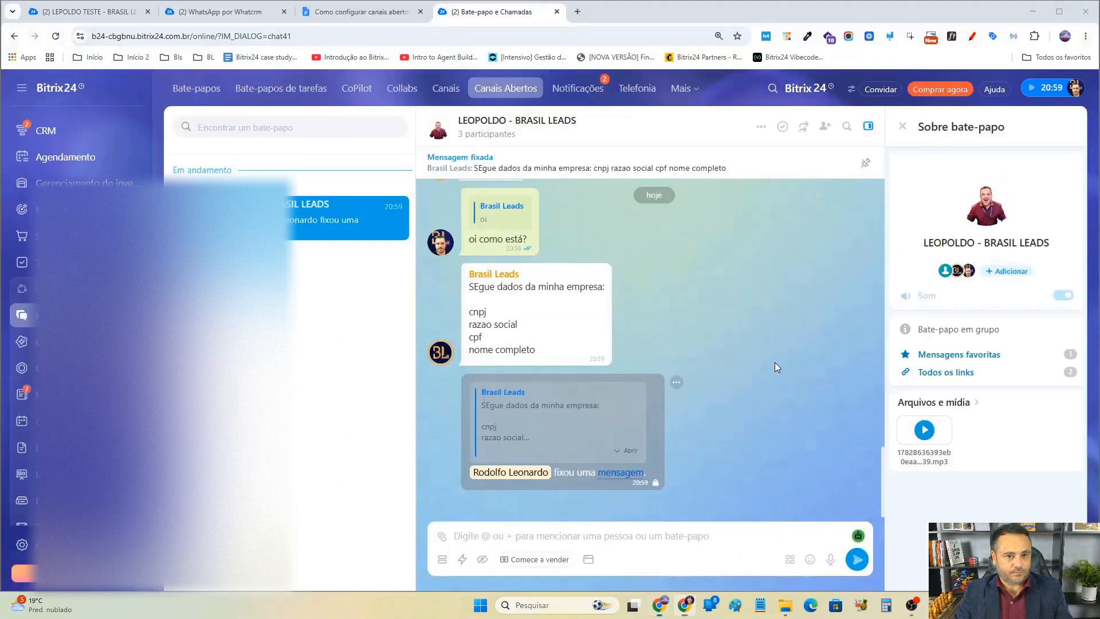
scroll(775, 362, up, 3)
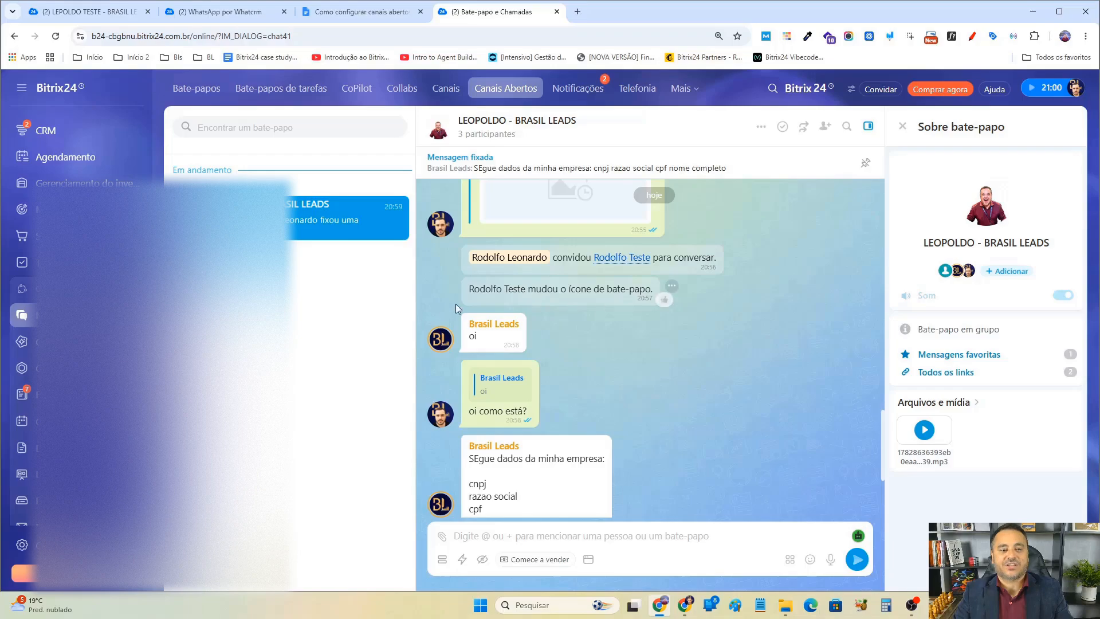
key(alt+Tab)
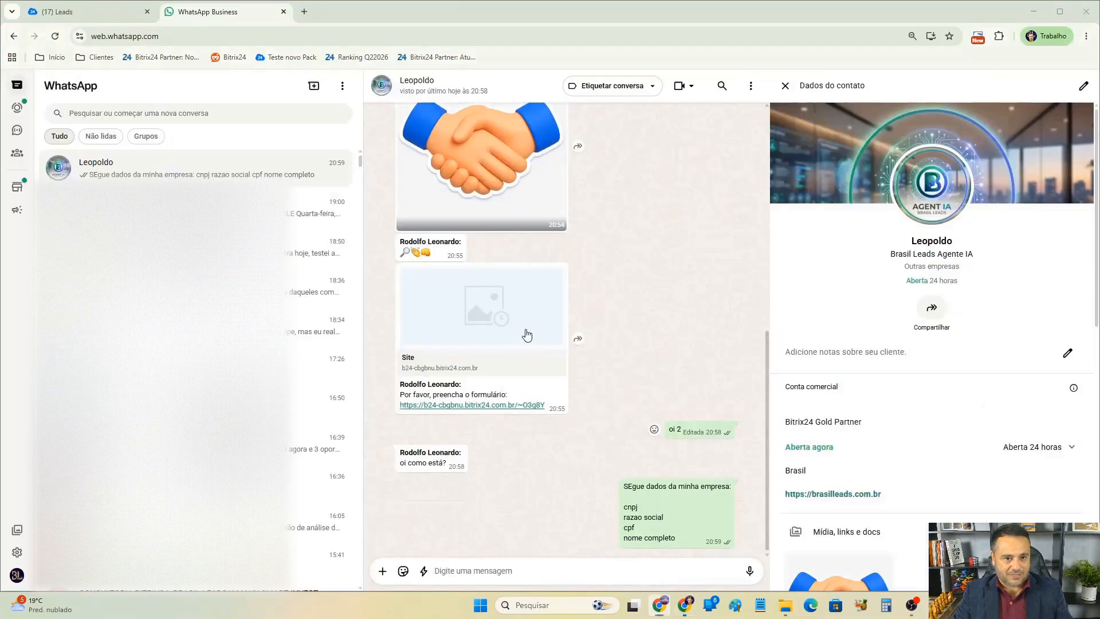
key(alt+Tab)
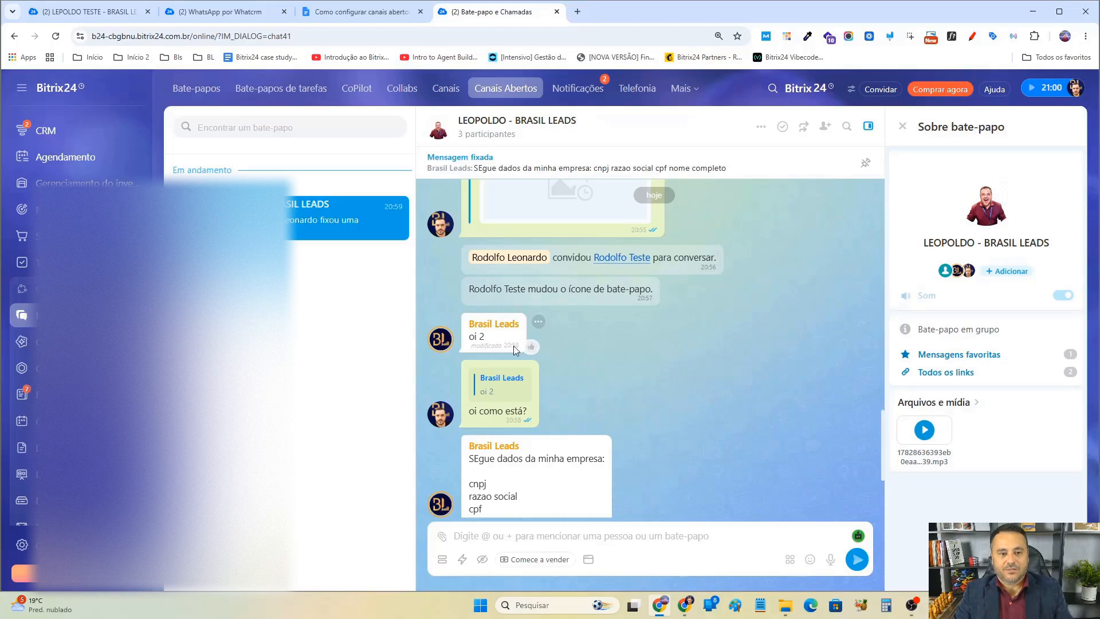
Delete the client's "oi 2" message for everyone in WhatsApp Web.
key(alt+Tab)
click(728, 431)
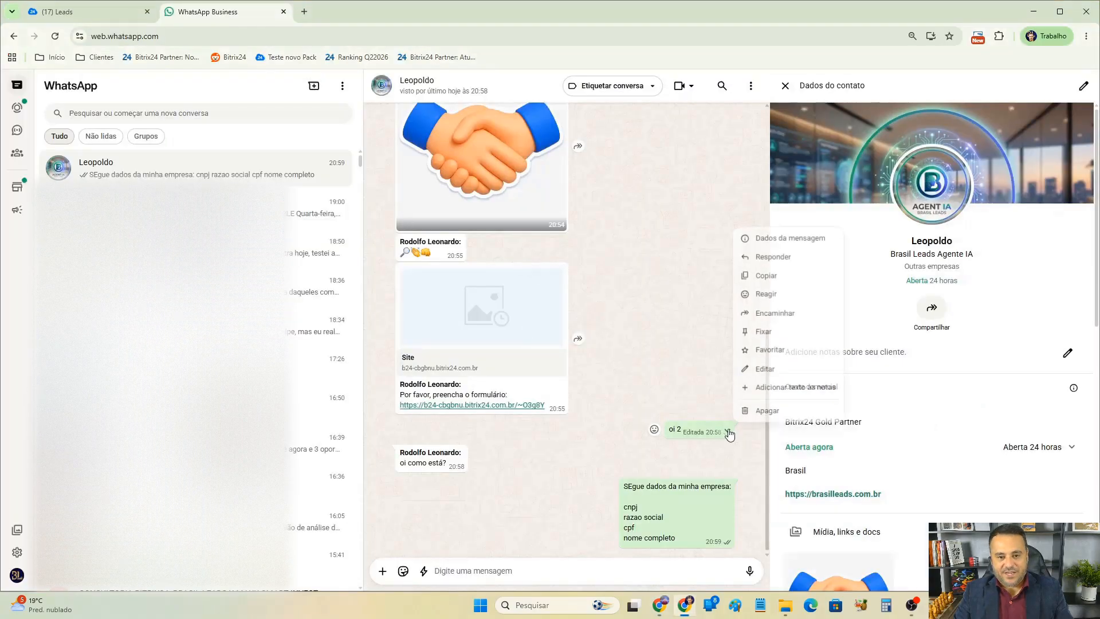
click(765, 410)
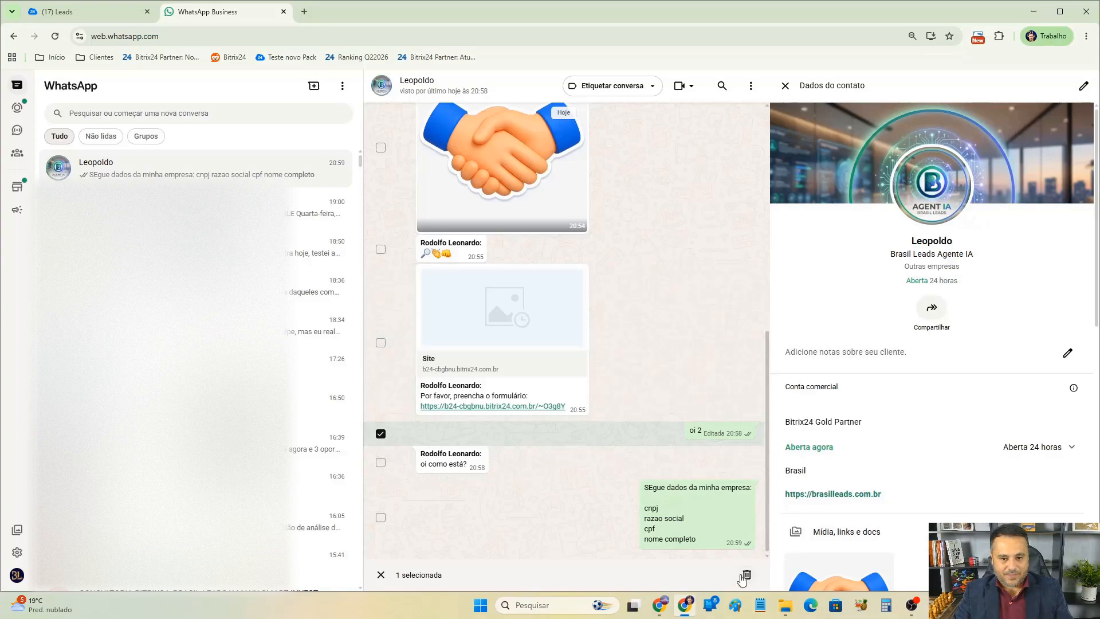
click(747, 578)
click(623, 325)
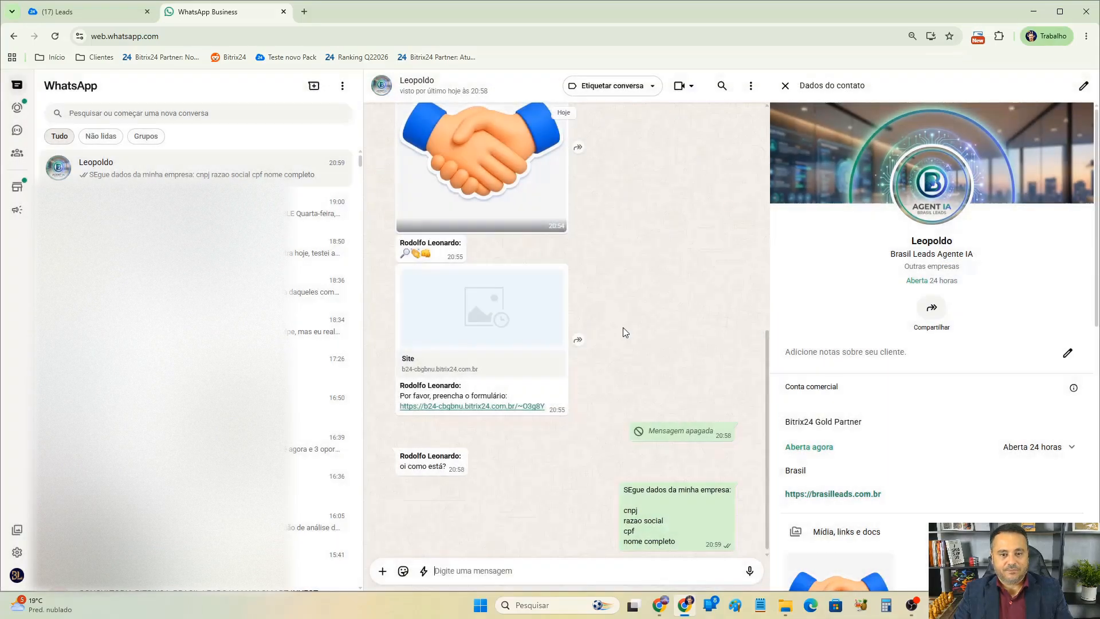
Check the deleted message in the Bitrix24 chat.
key(alt+Tab)
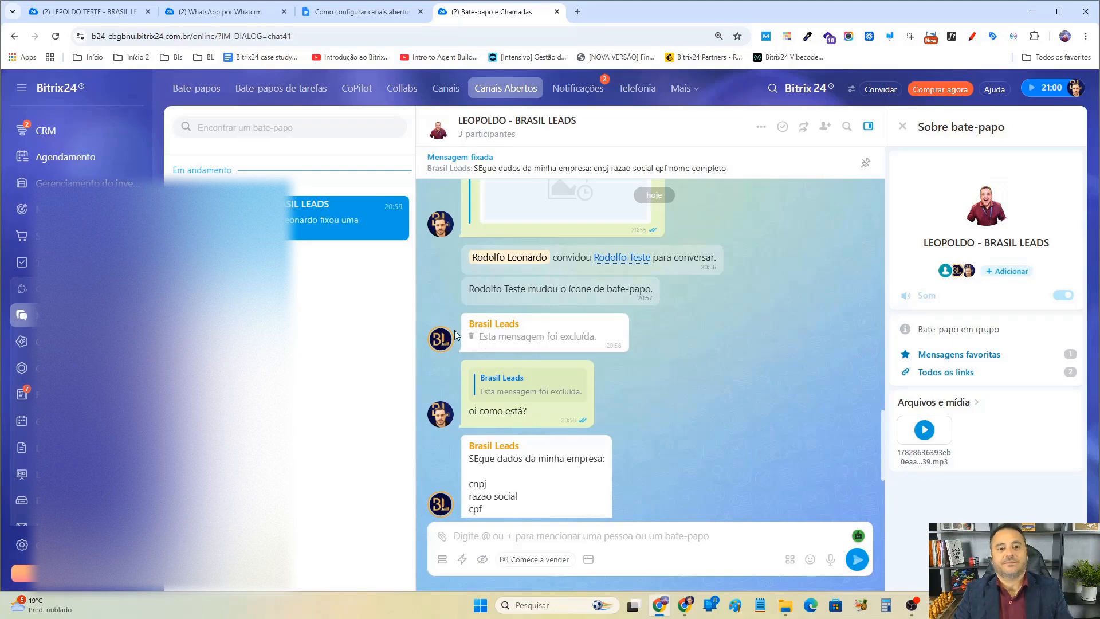
scroll(777, 412, down, 3)
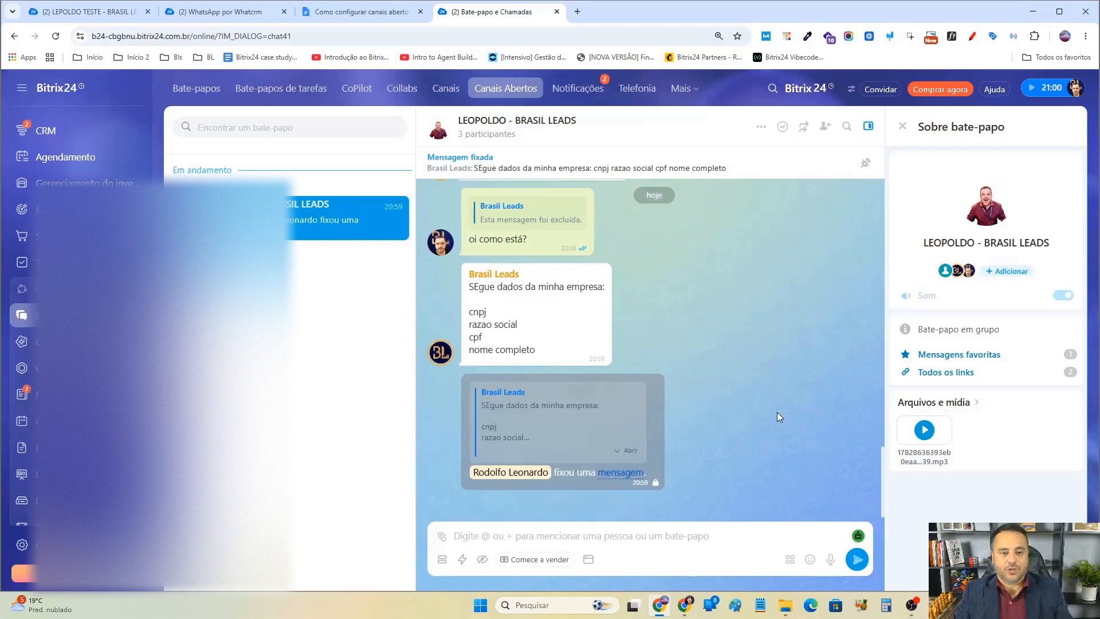
Mark the client's company-data message in the Bitrix24 chat to read later.
scroll(777, 411, up, 3)
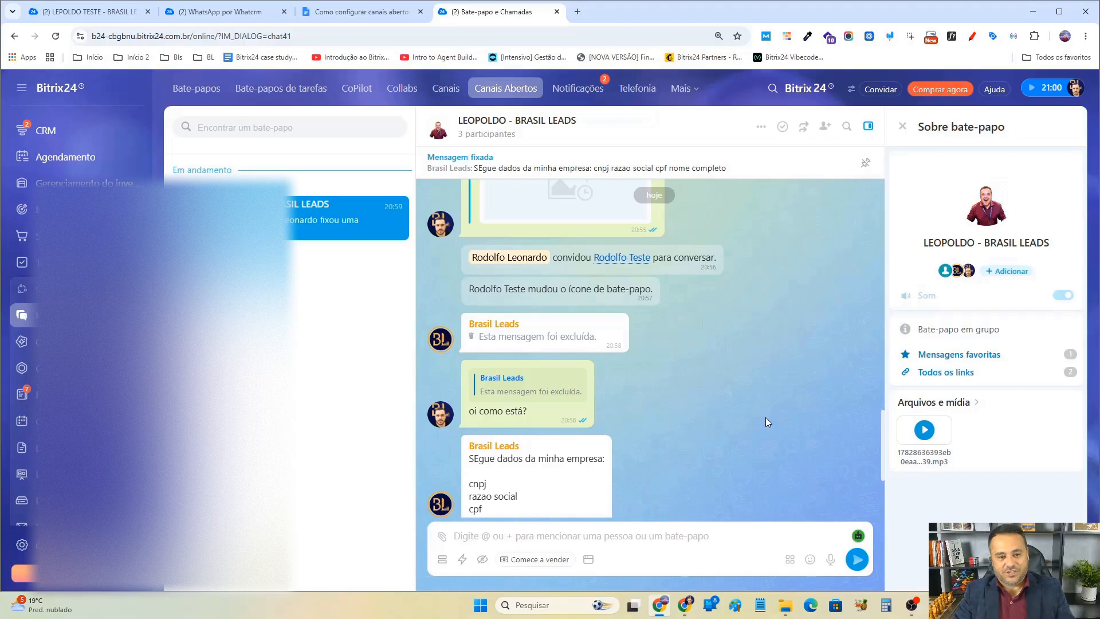
scroll(745, 412, down, 2)
scroll(716, 406, up, 2)
scroll(704, 404, down, 1)
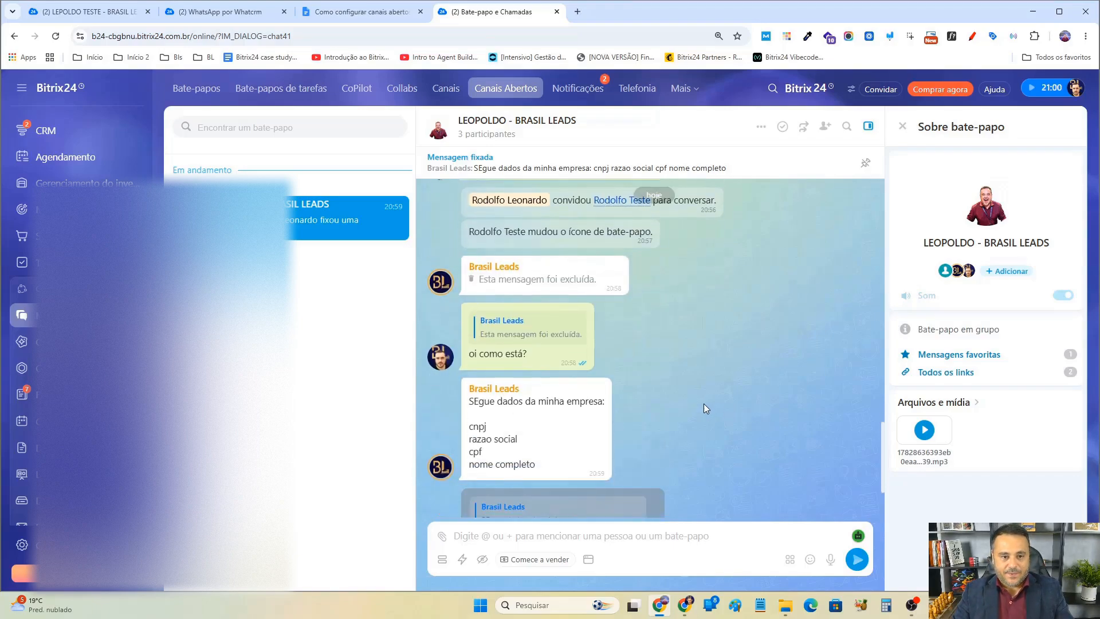
scroll(704, 403, up, 1)
scroll(703, 404, down, 1)
click(622, 387)
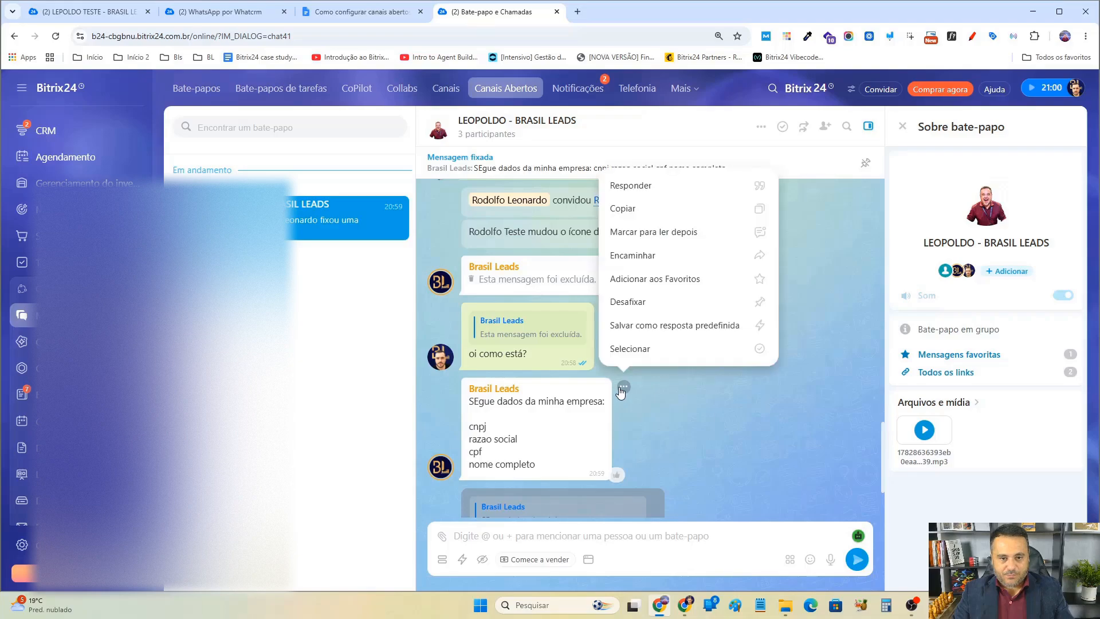
scroll(709, 383, up, 1)
scroll(702, 380, down, 2)
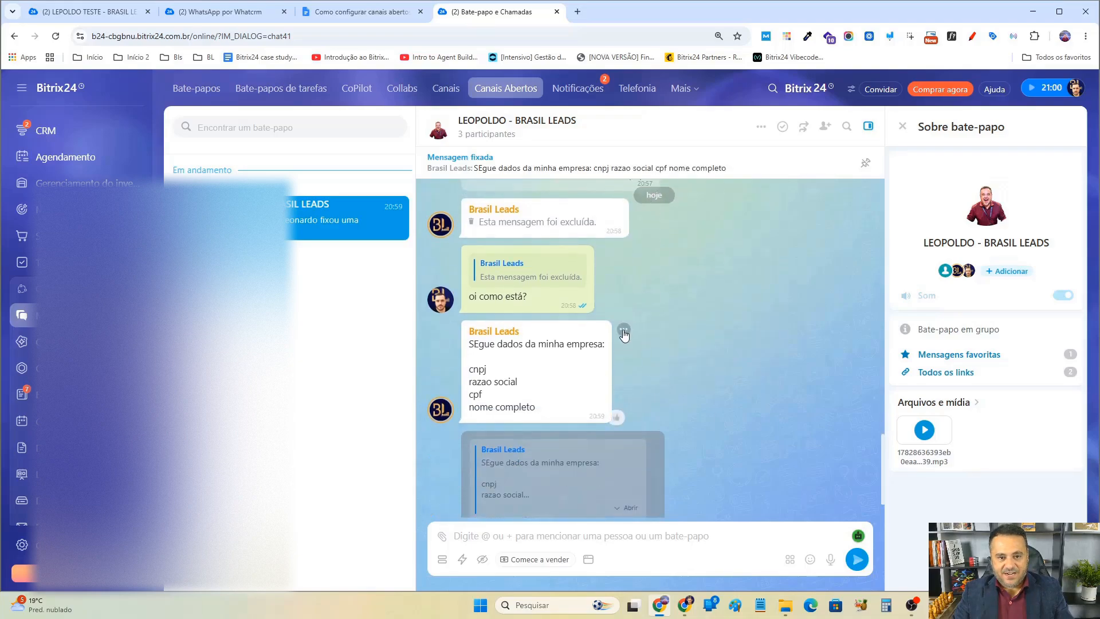
click(623, 331)
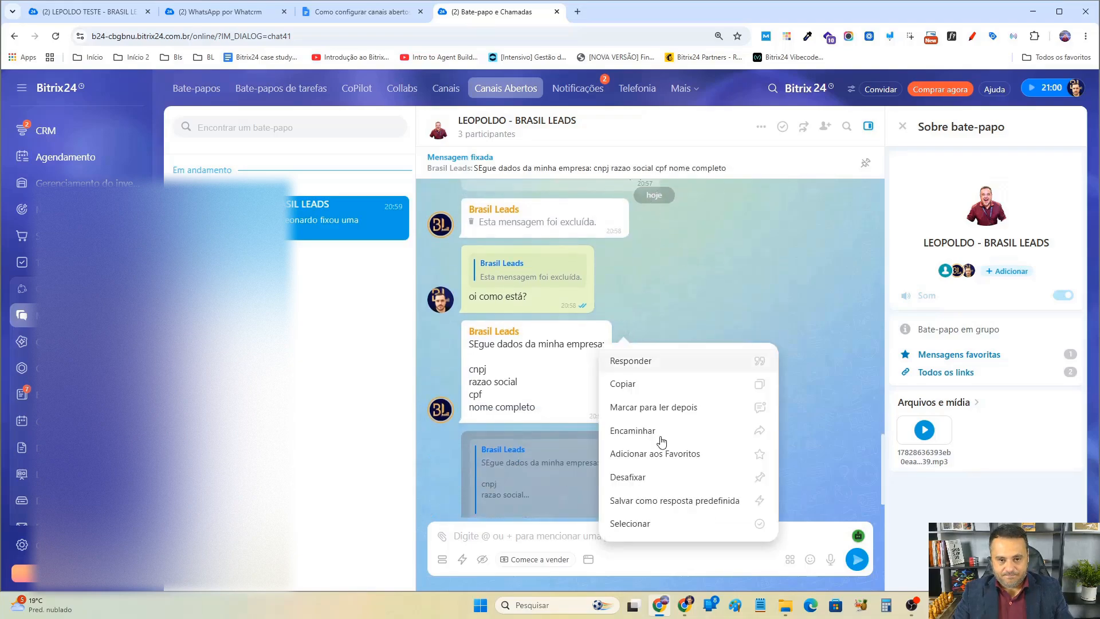
click(676, 407)
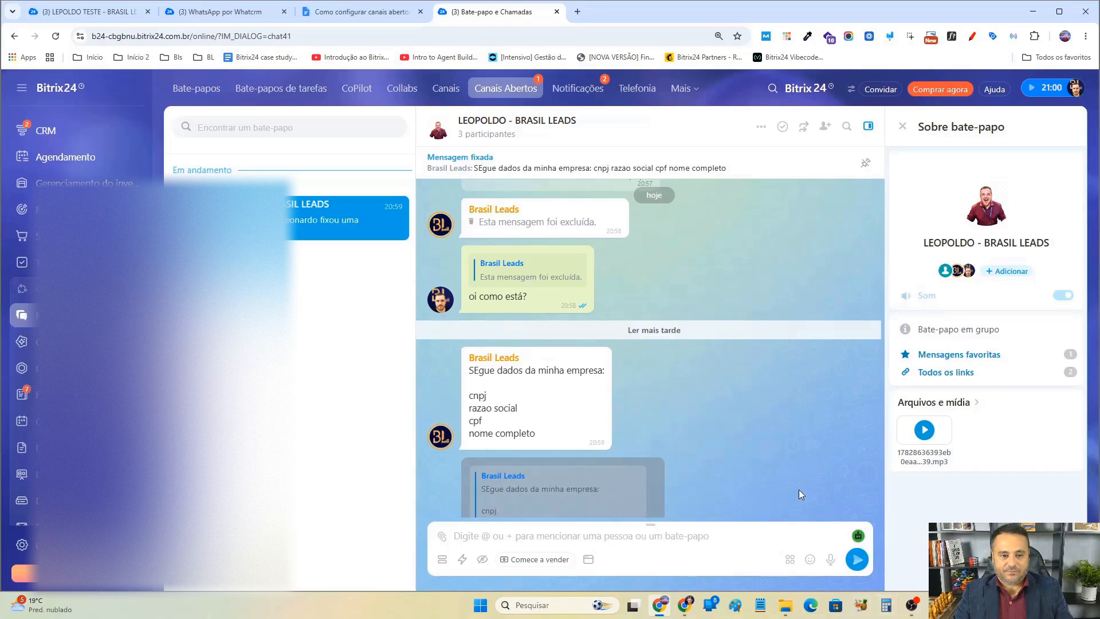
Reload the Bitrix24 page and reopen the LEOPOLDO - BRASIL LEADS open channel chat.
scroll(797, 487, down, 2)
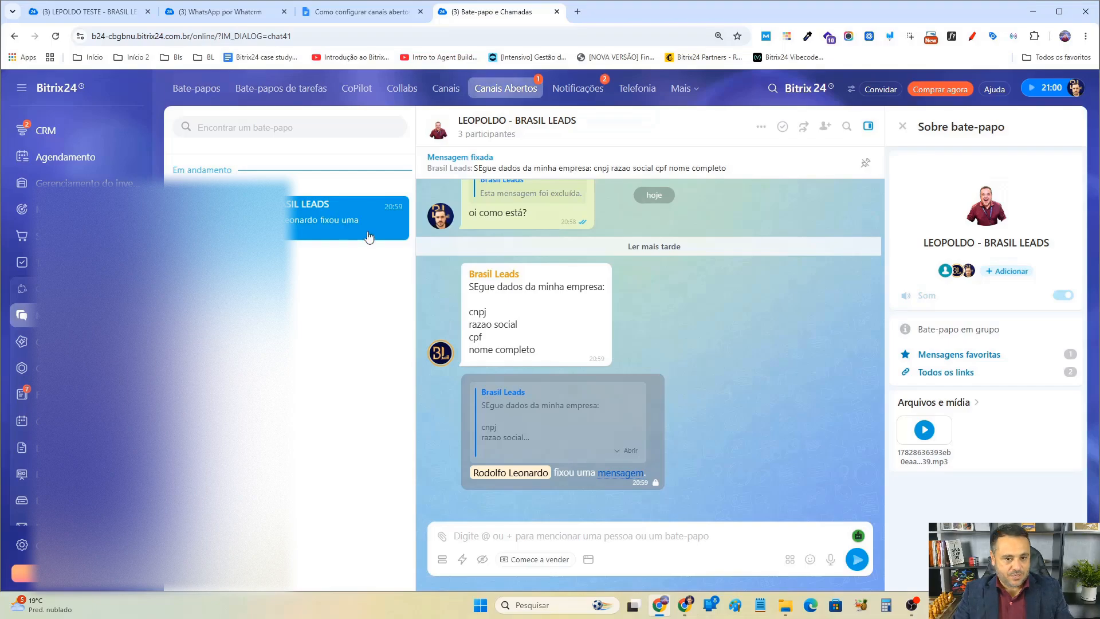
scroll(731, 370, up, 2)
scroll(731, 370, down, 4)
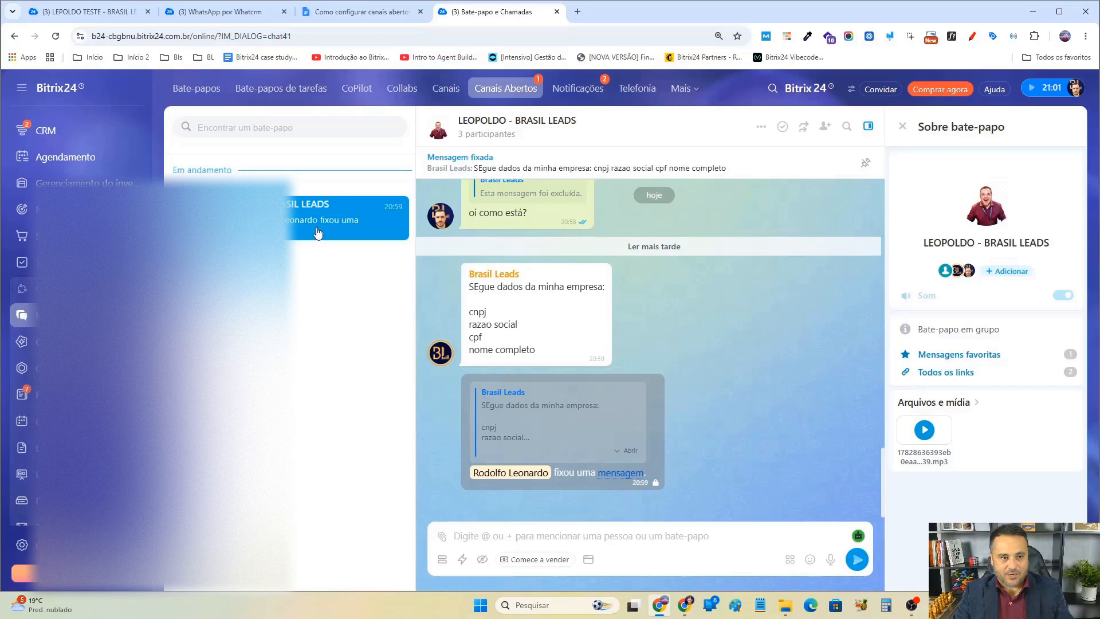
click(623, 273)
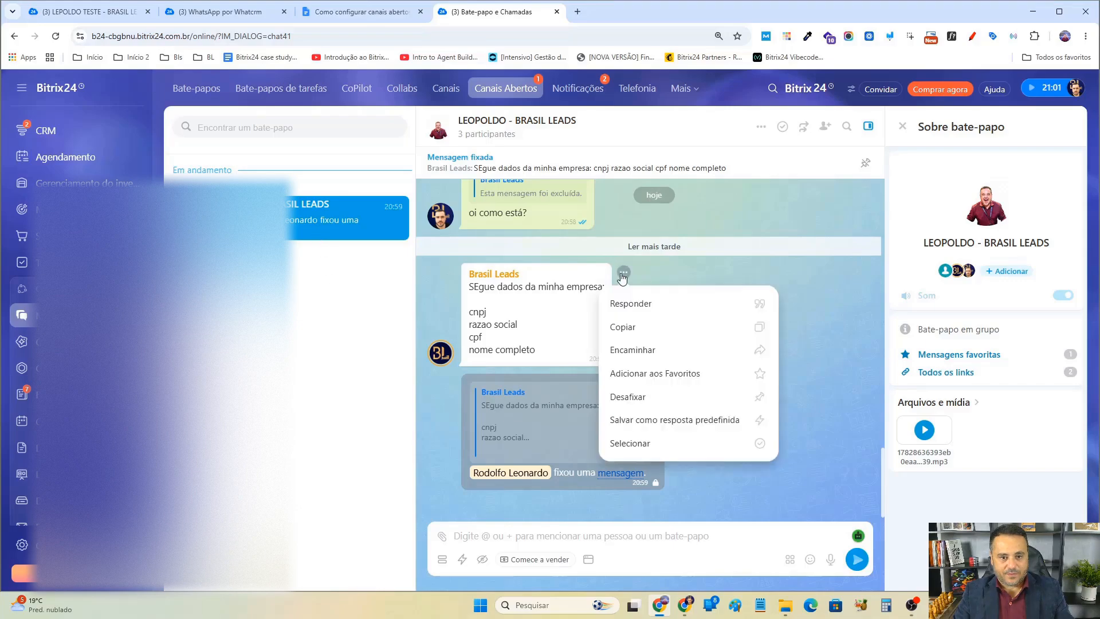
click(728, 265)
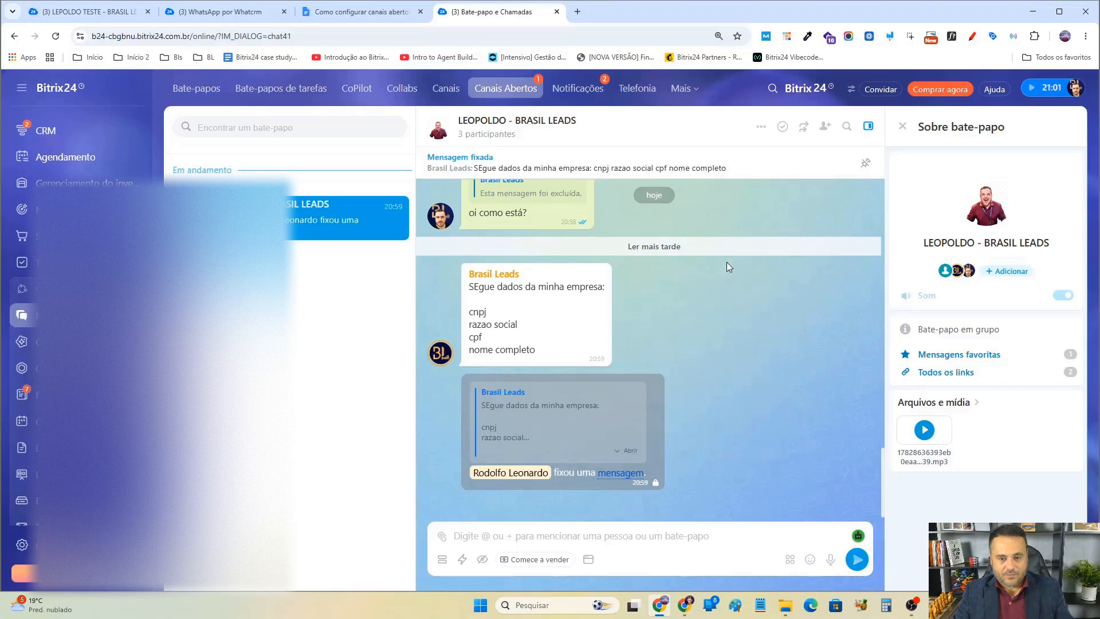
key(F5)
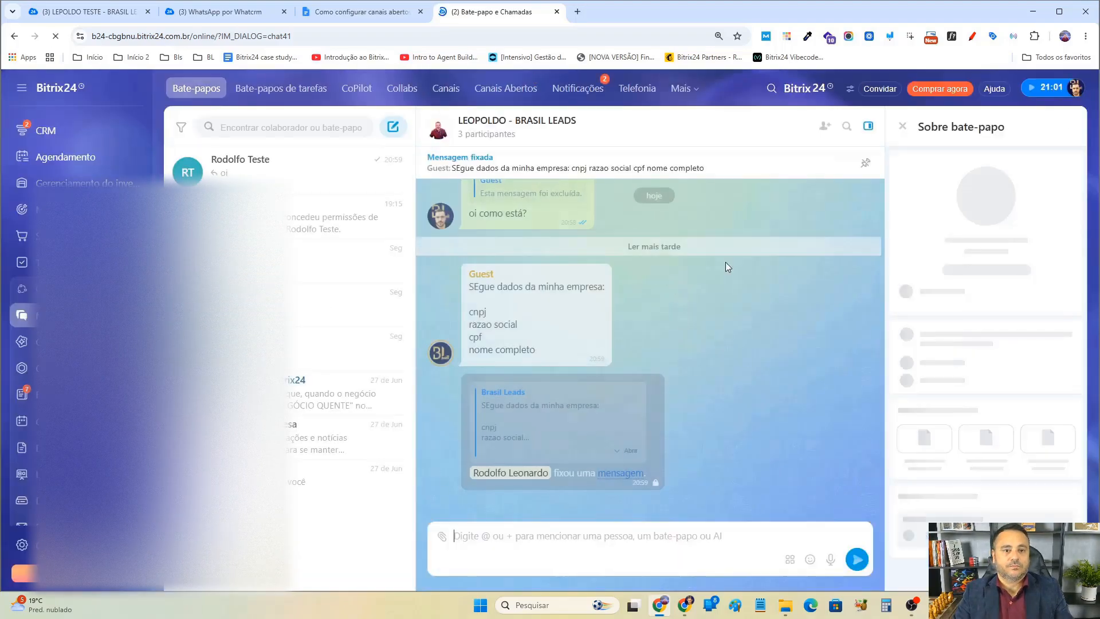
click(505, 89)
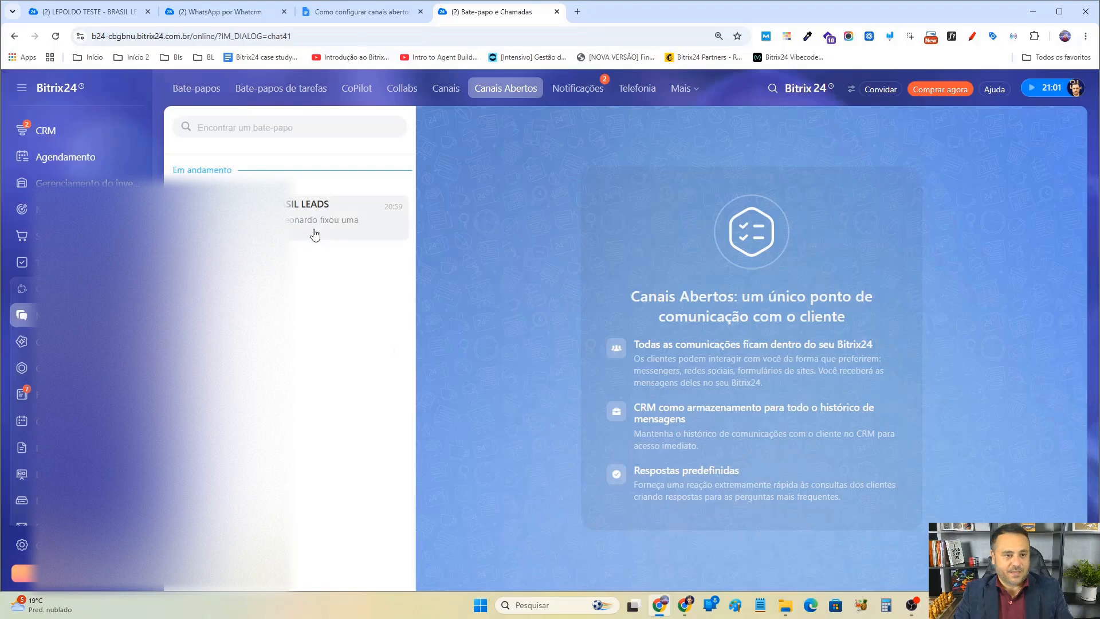
click(314, 229)
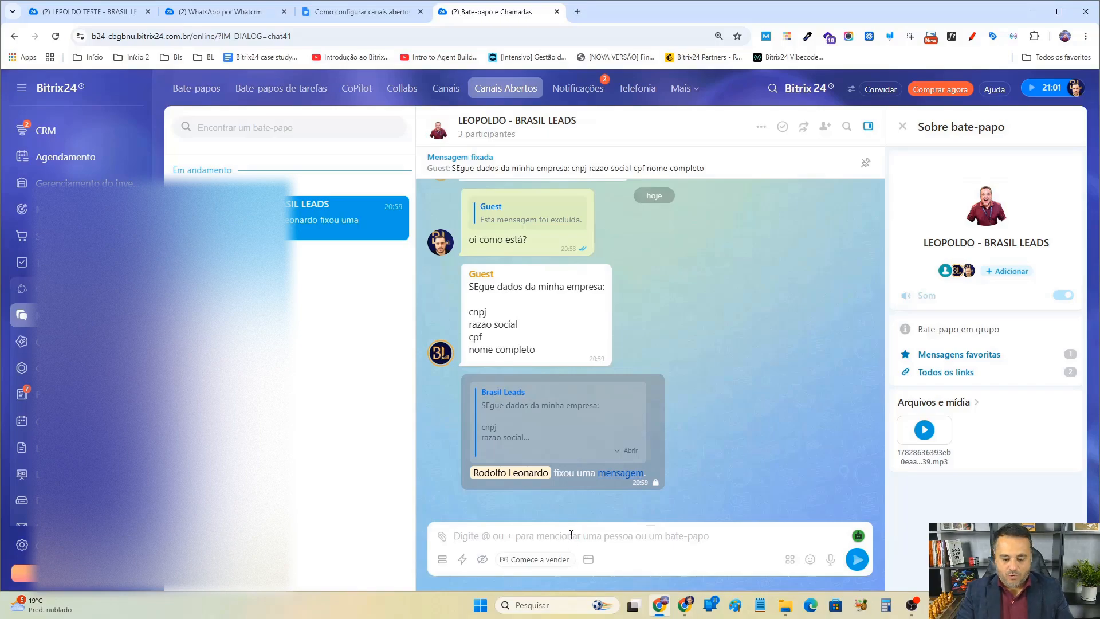
Send the message "oi" in the Bitrix24 chat and delete it.
text(oi)
key(Return)
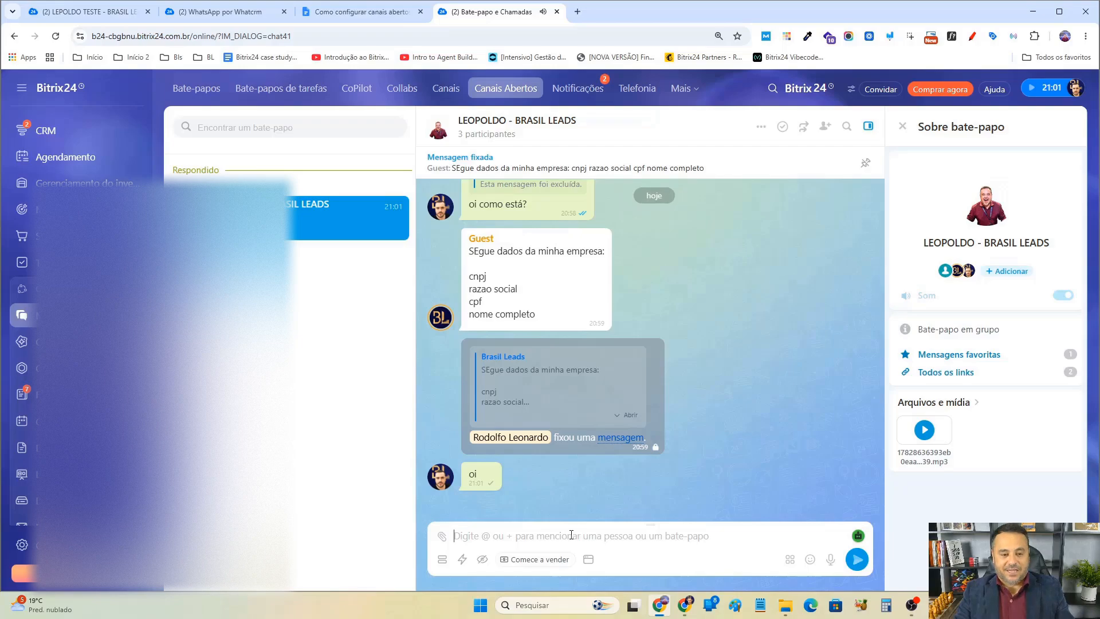
click(513, 473)
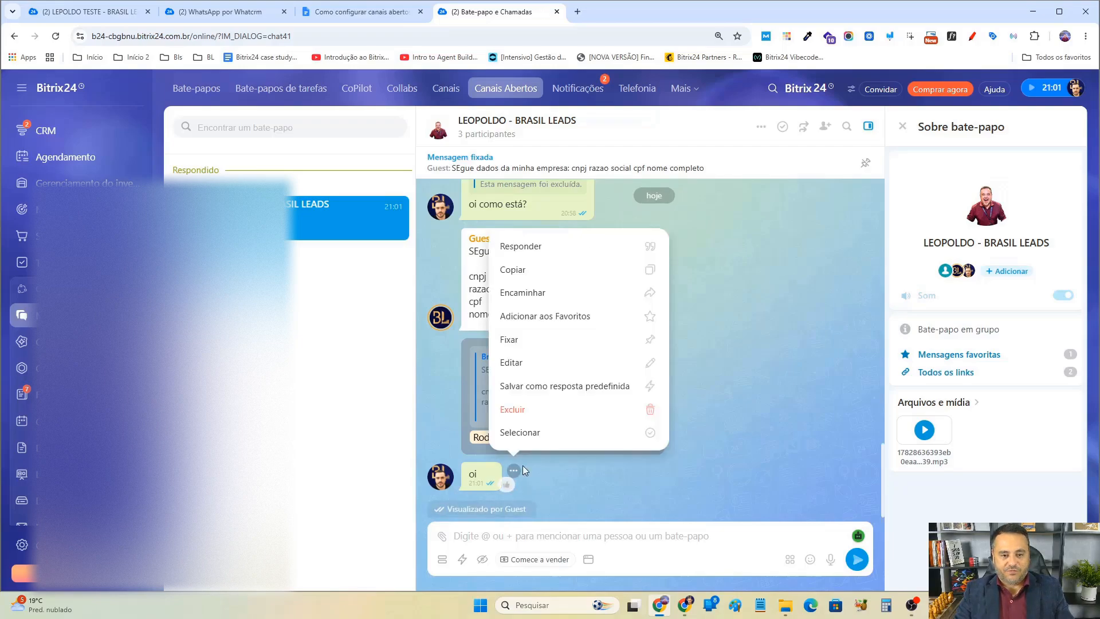
click(538, 412)
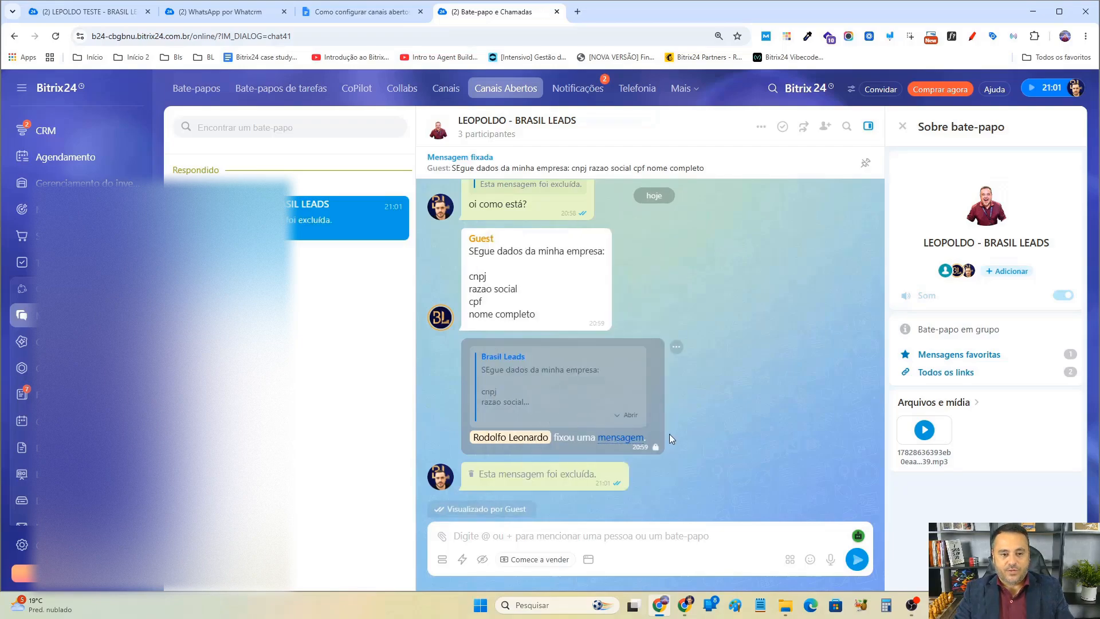
Switch to the other browser window's Bitrix24 lead chat and send the message "ola".
click(685, 605)
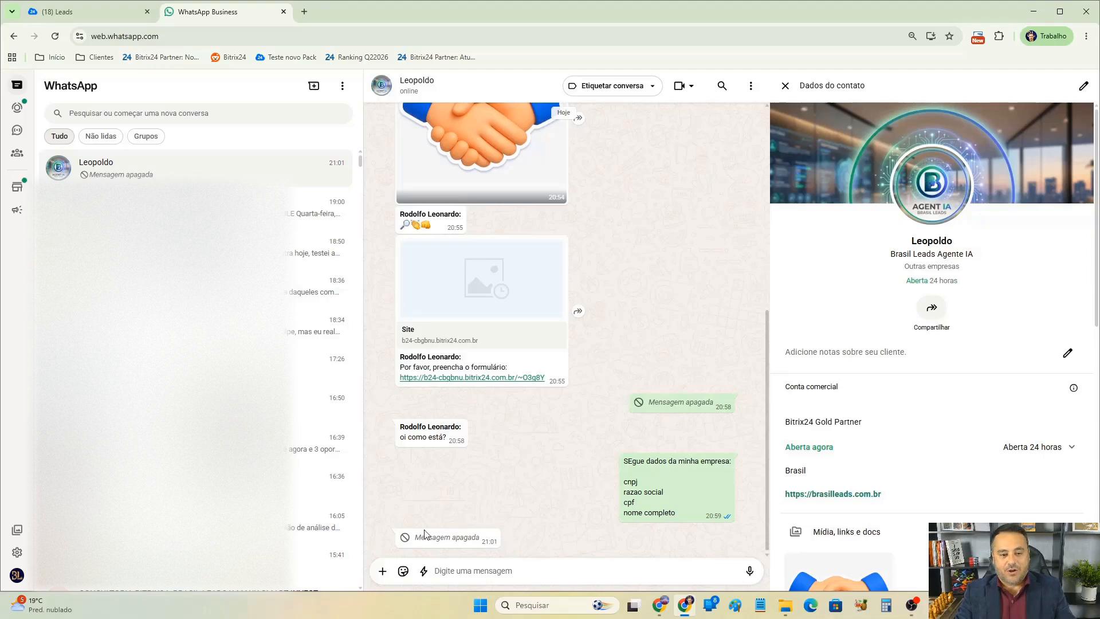
click(62, 11)
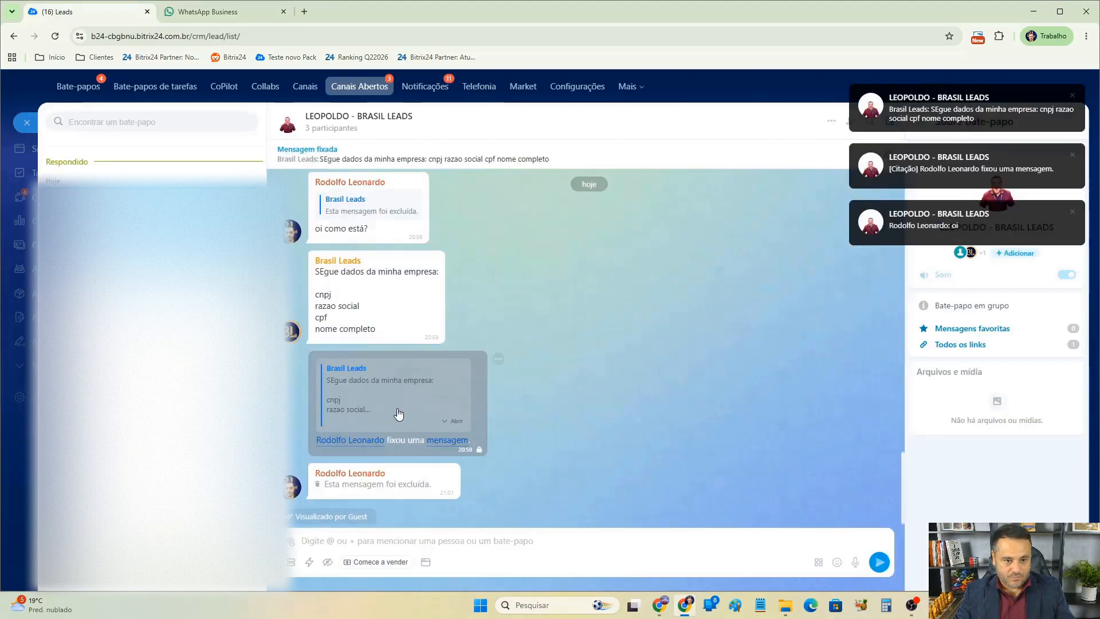
click(445, 542)
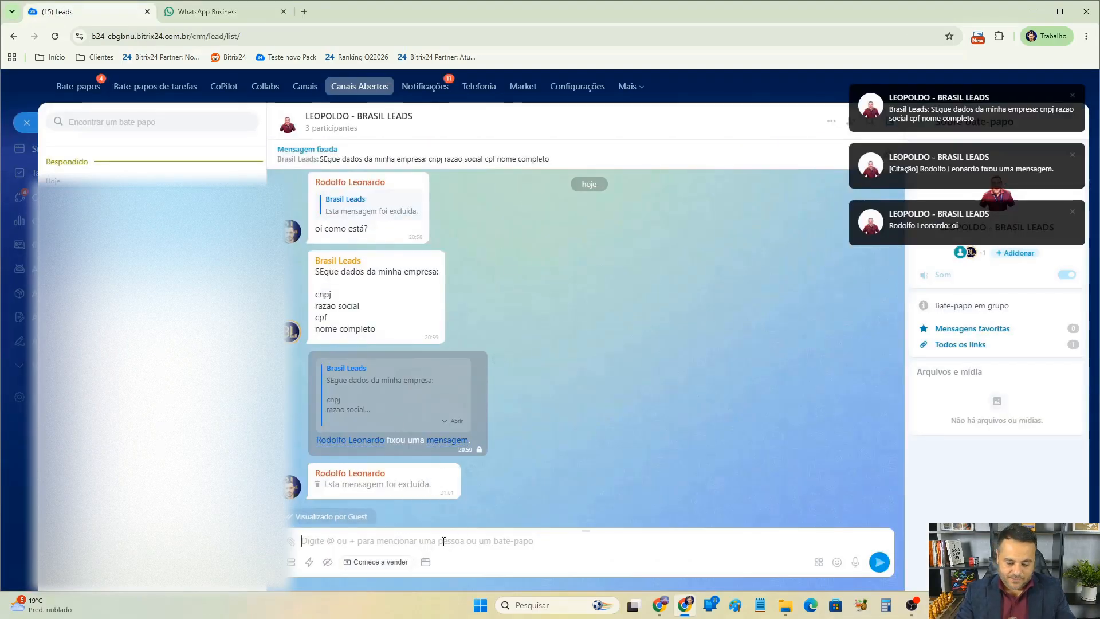
text(ola)
key(Return)
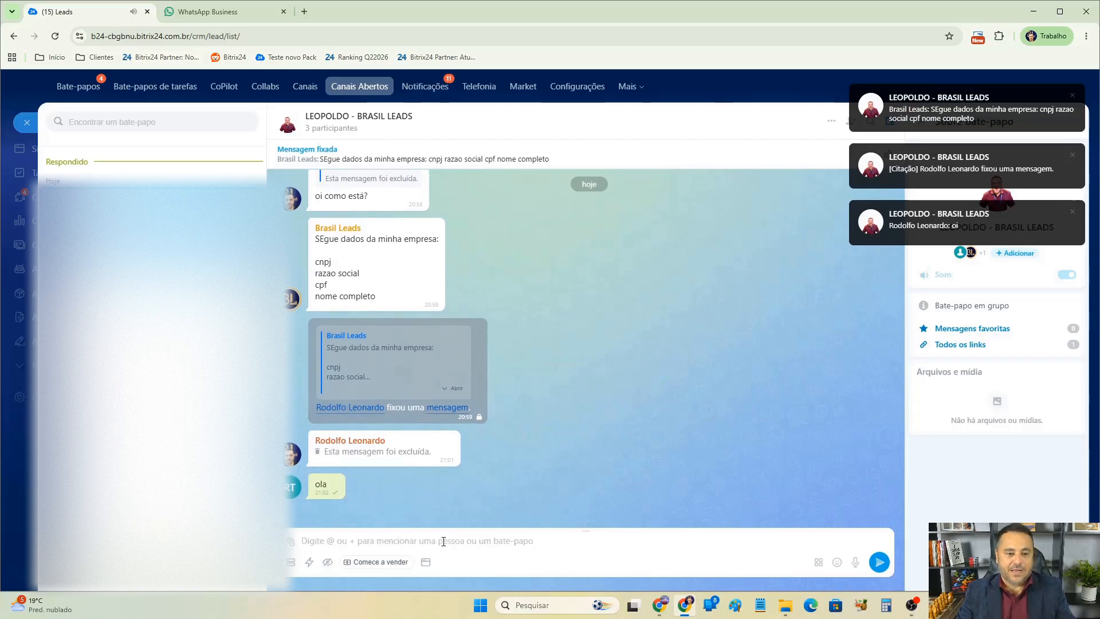
Edit the "ola" message in the Bitrix24 chat to read "ola editado".
click(356, 487)
click(370, 387)
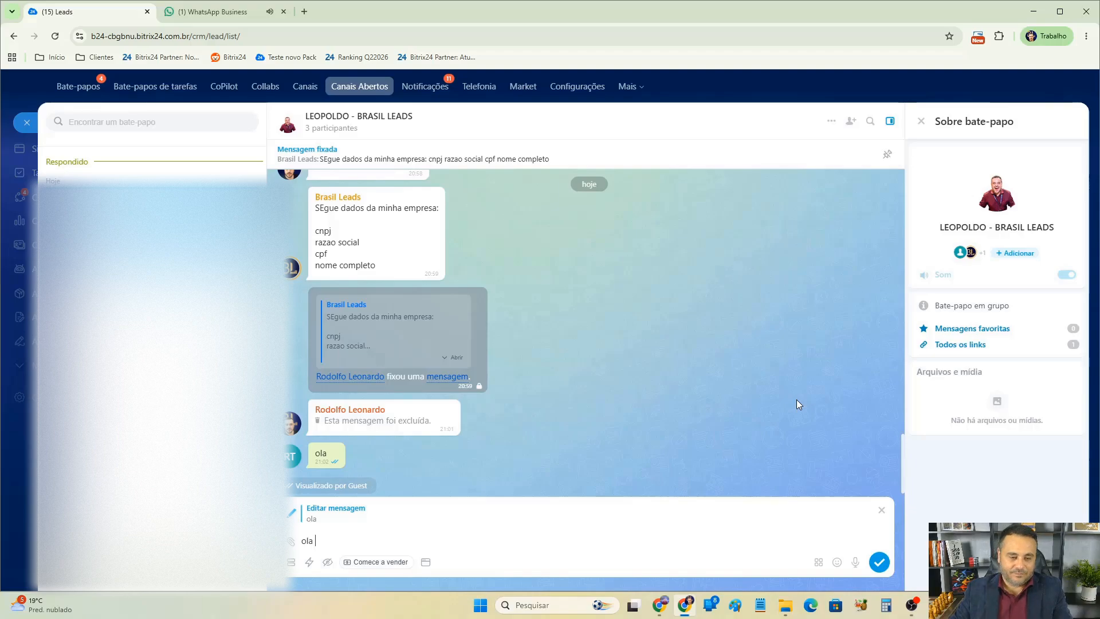
text(editada)
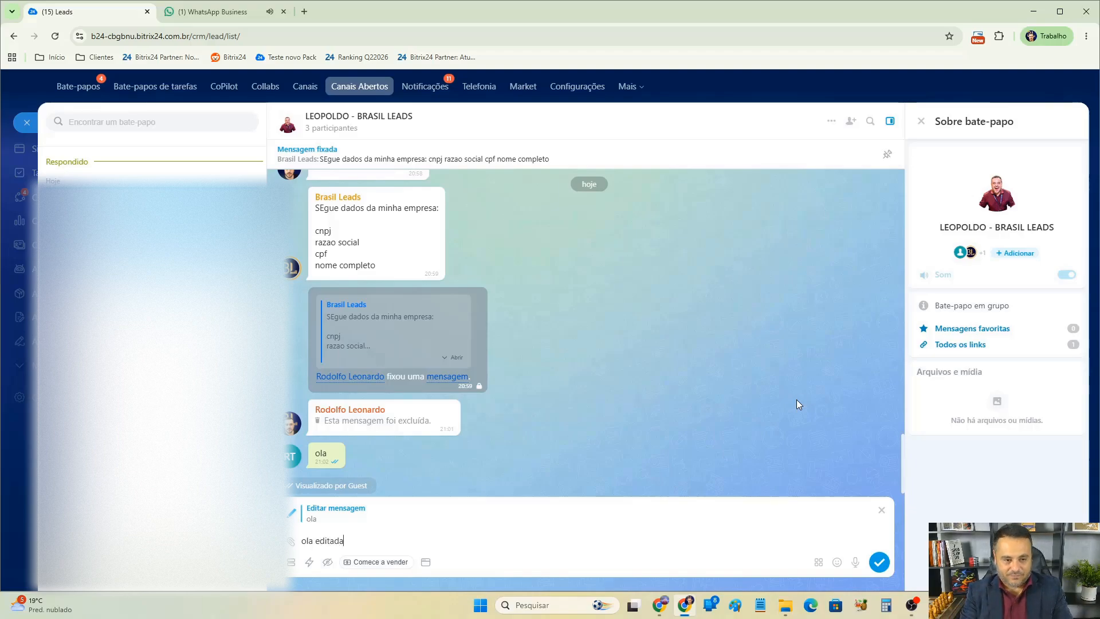
text(o)
key(Return)
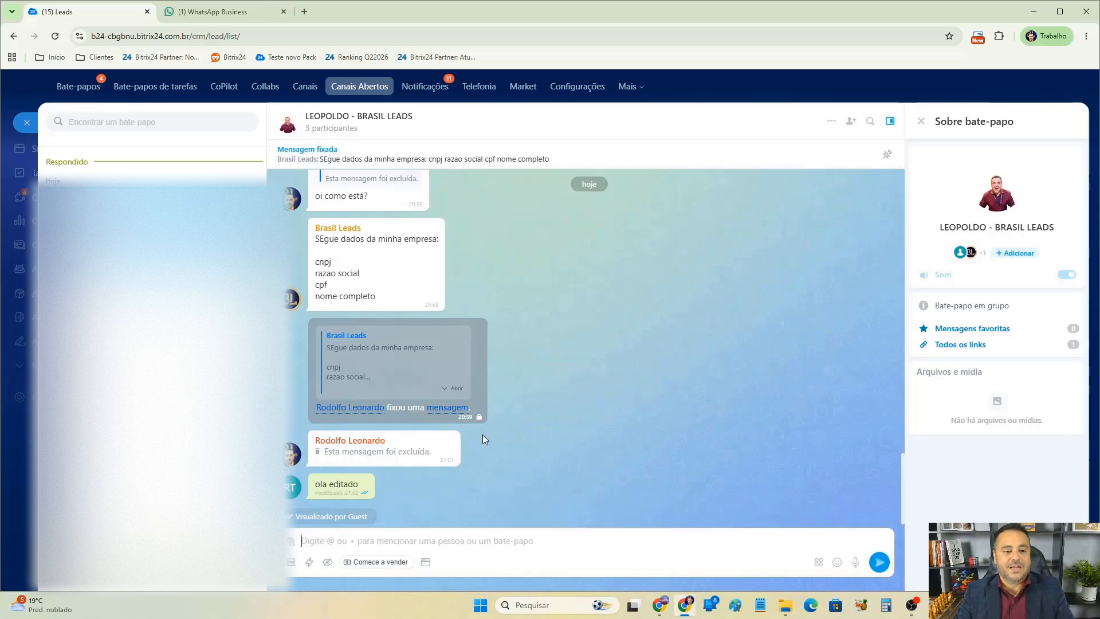
Compare the edited message in WhatsApp Web with the Bitrix24 chat.
click(198, 18)
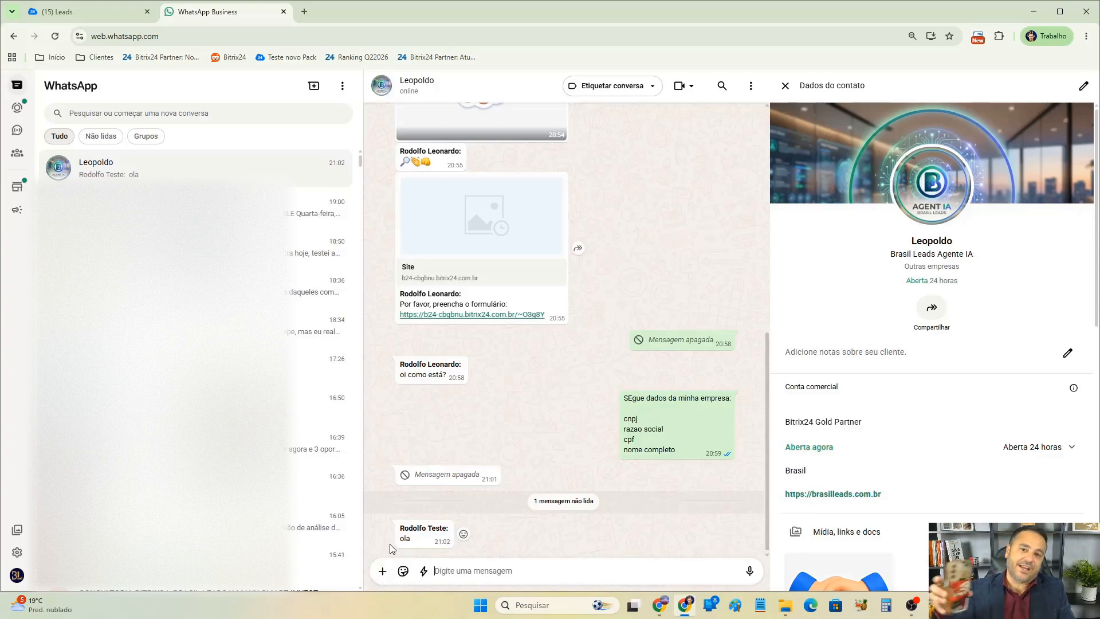
click(80, 12)
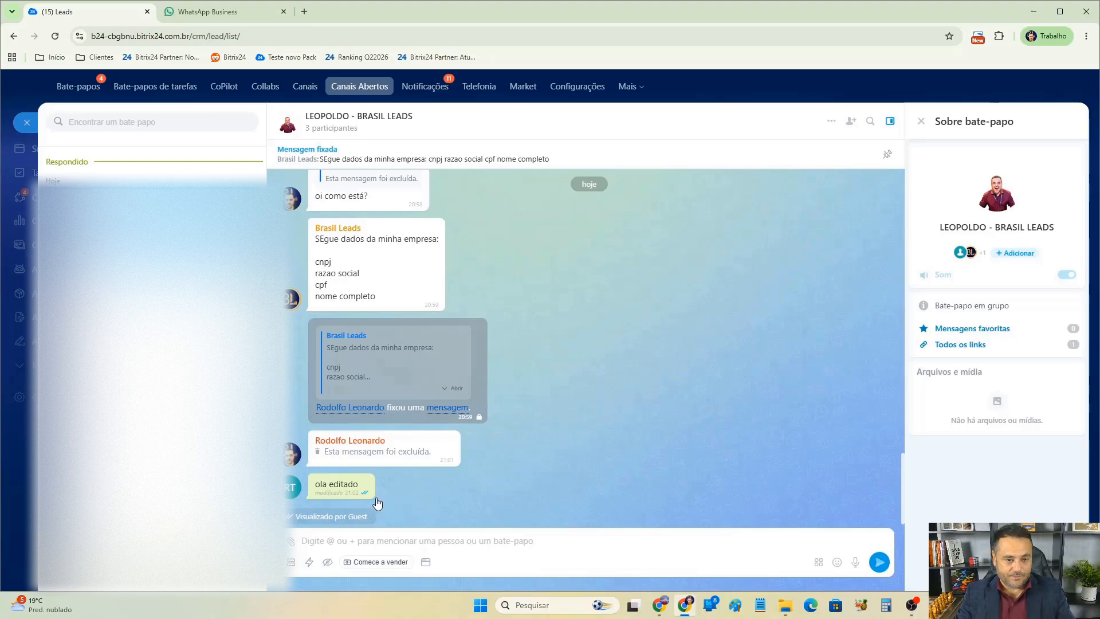
mouse_move(376, 499)
key(ctrl+Tab)
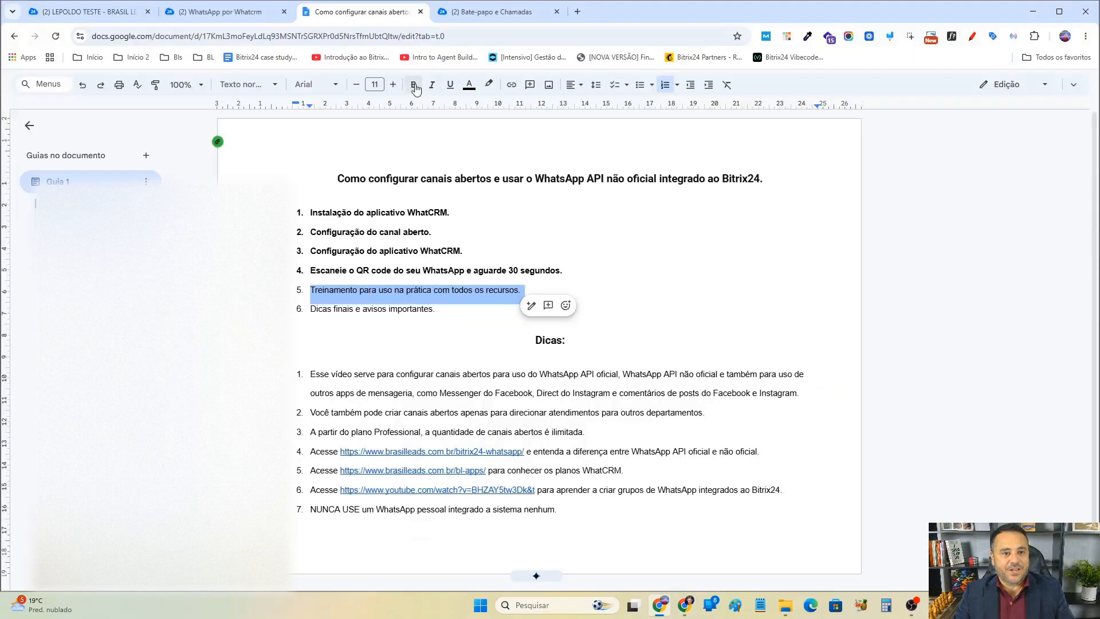
Switch to the Google Docs outline and bold agenda items 5 and 6.
click(414, 86)
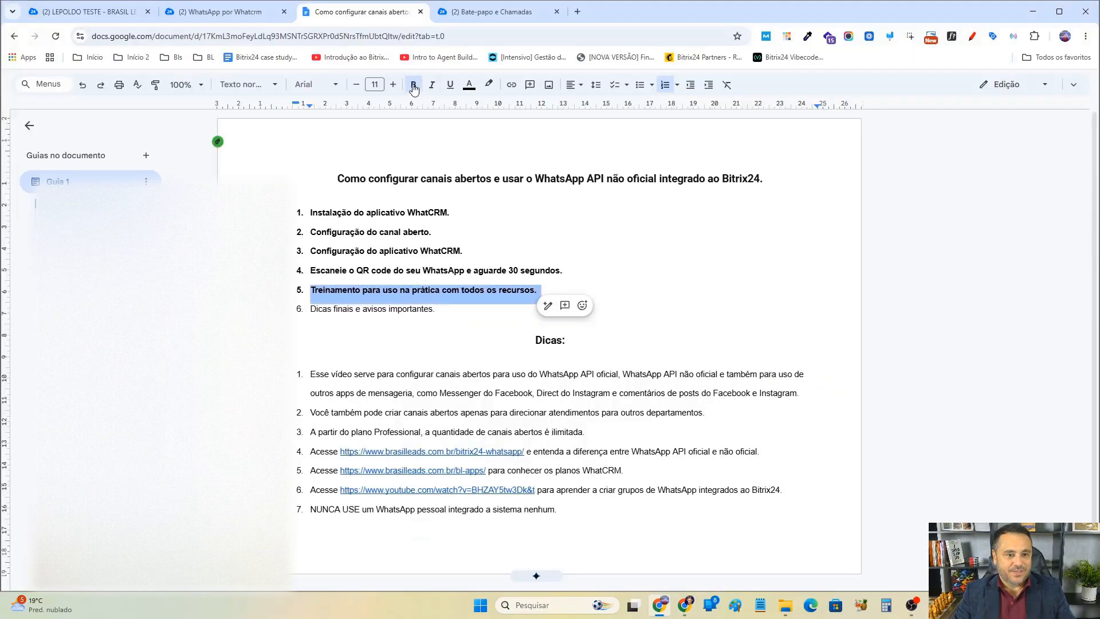
double_click(403, 310)
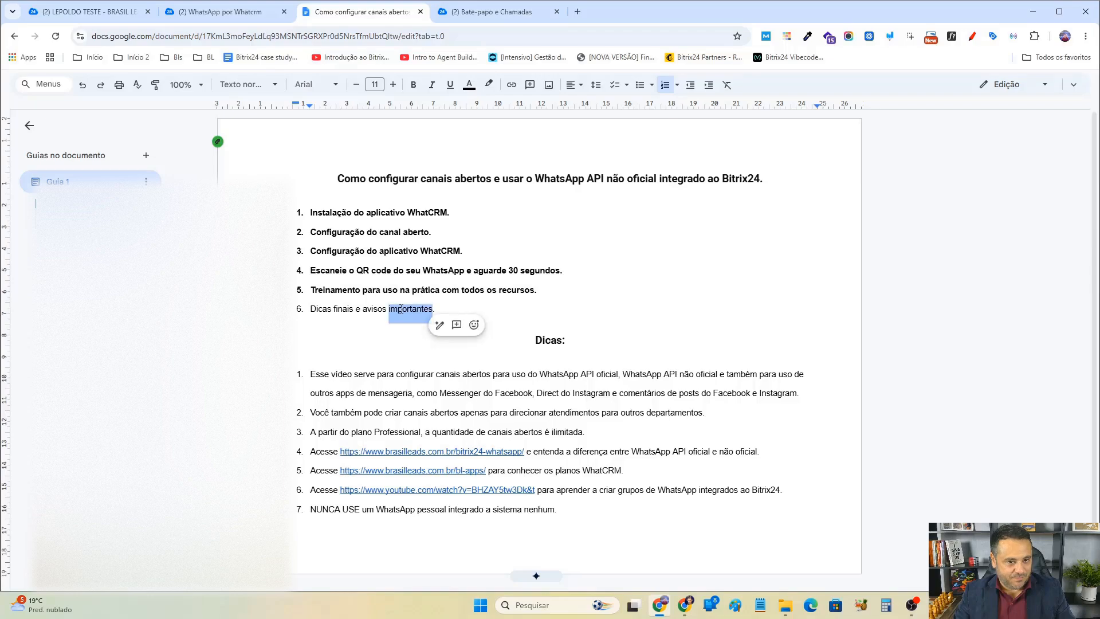
triple_click(406, 312)
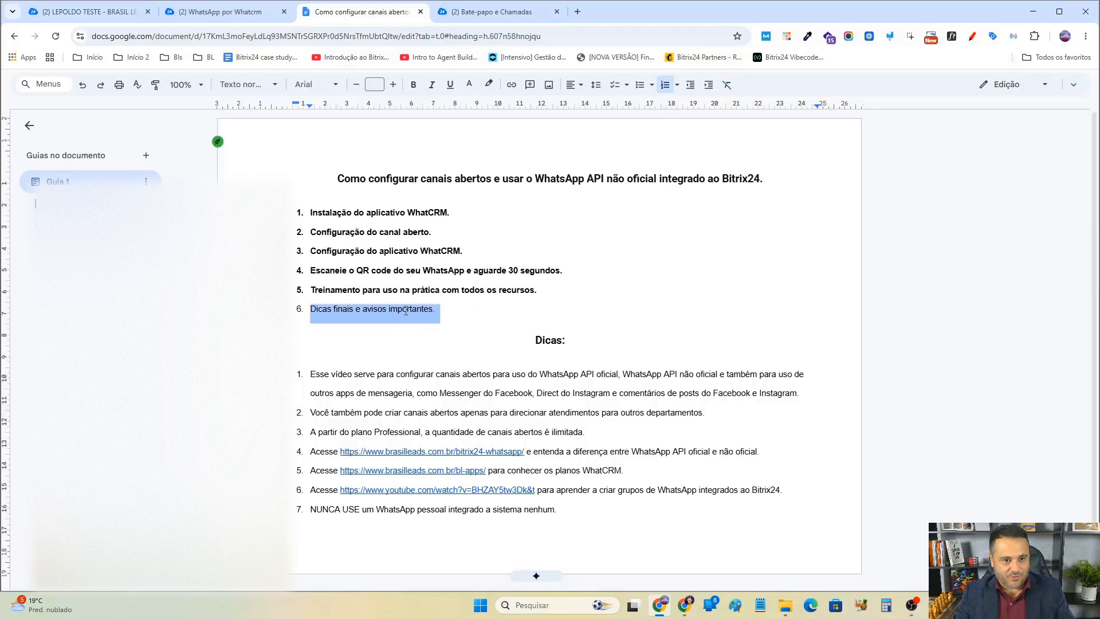
click(414, 85)
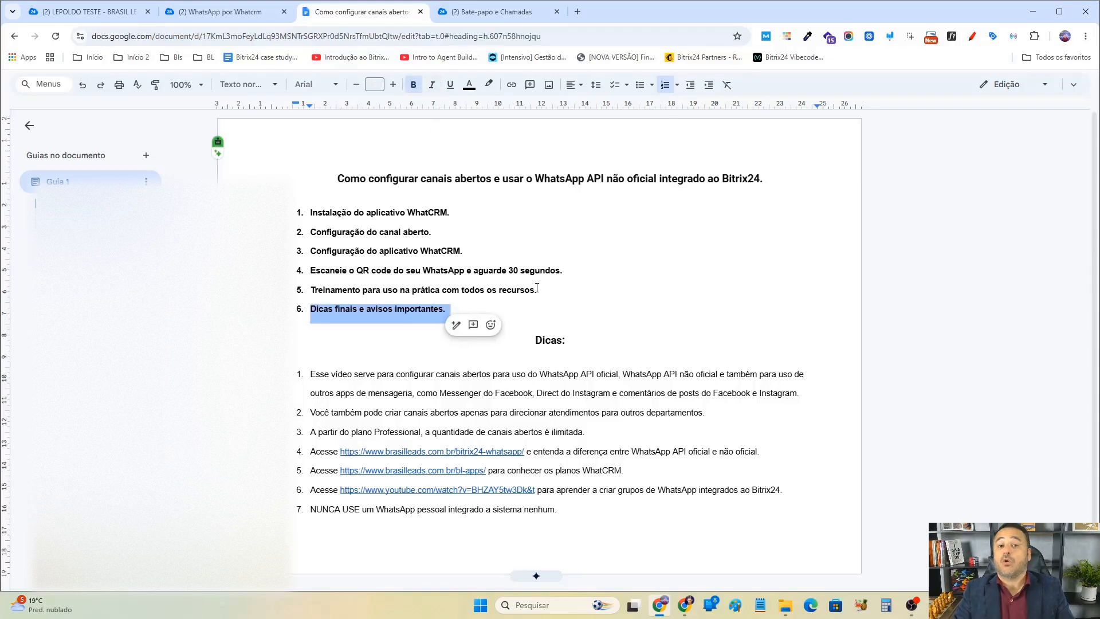
click(432, 376)
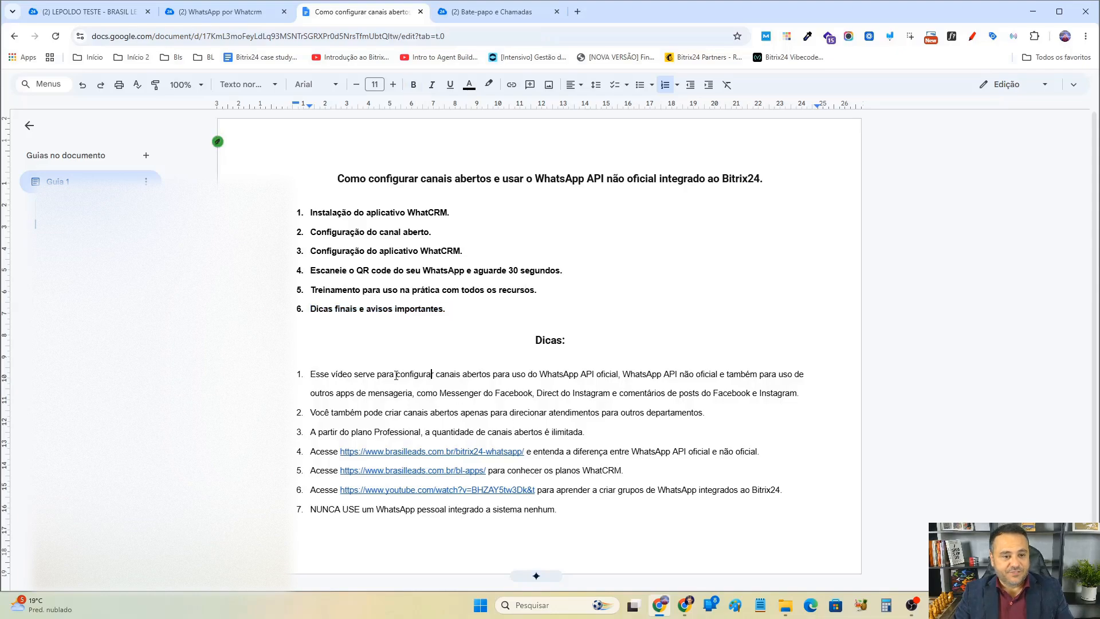
Bold the first tip under "Dicas" about configuring open channels.
drag(310, 375, 780, 386)
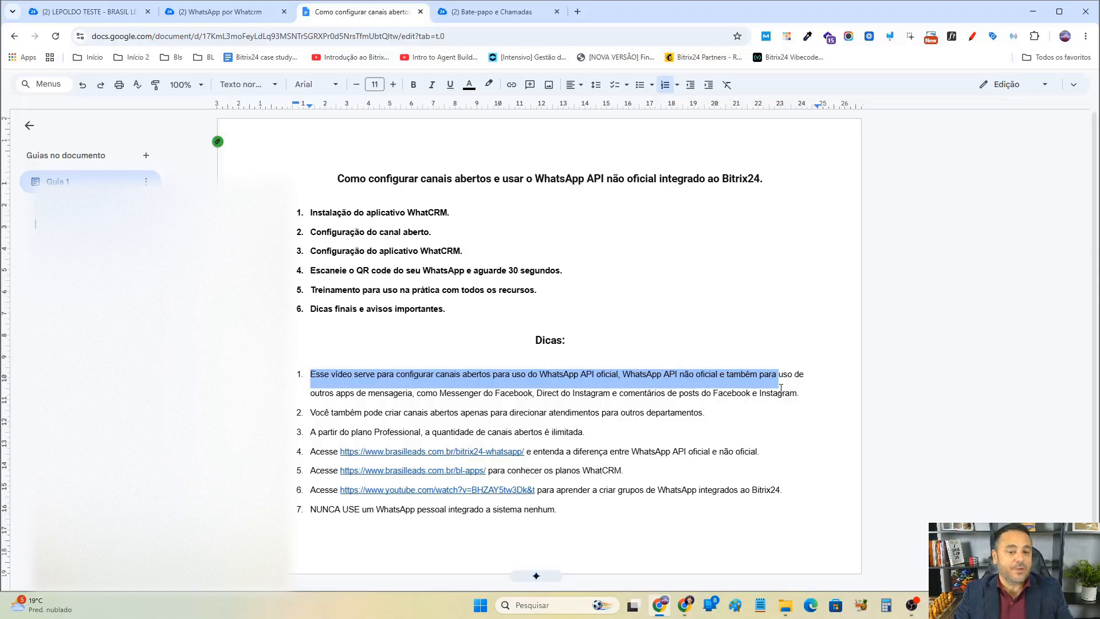
drag(780, 388, 804, 391)
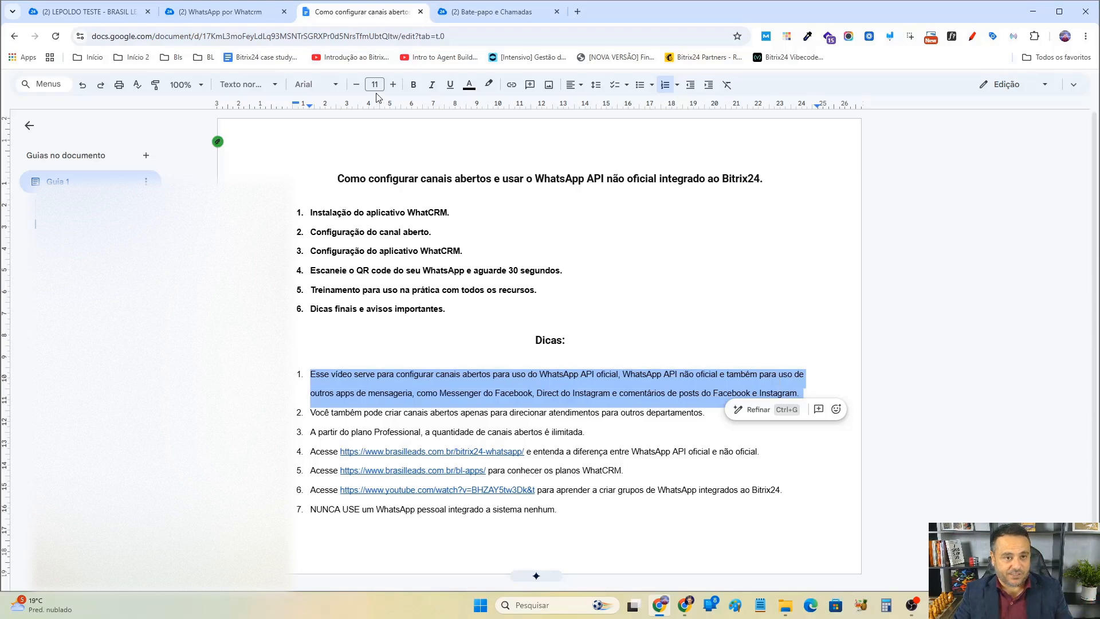
click(414, 84)
key(Right)
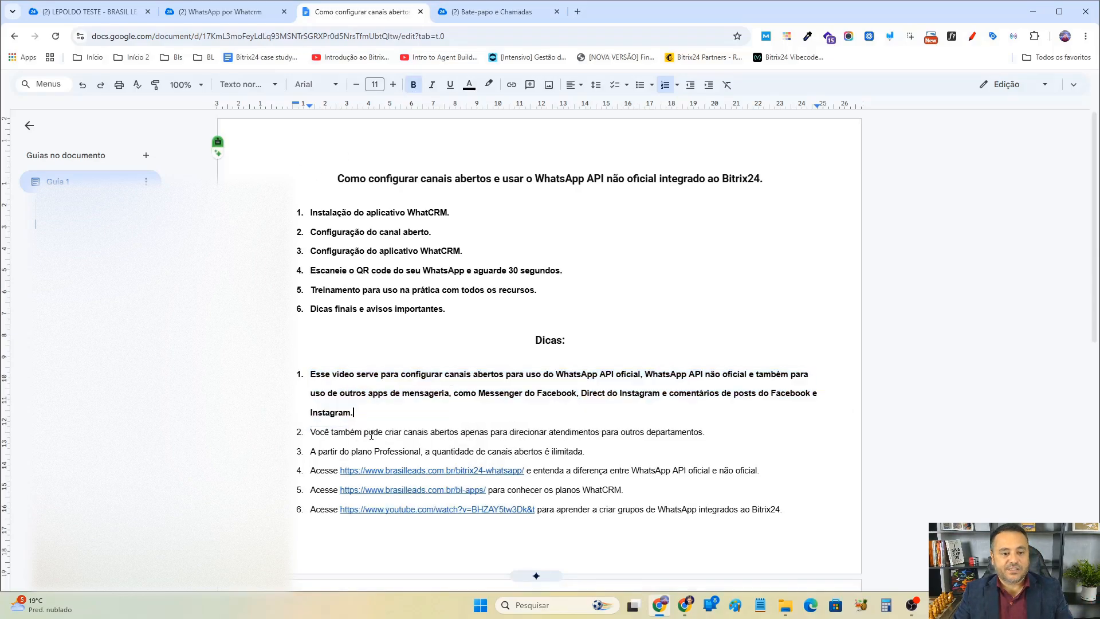
Return to Bitrix24 and create a new open channel for the [whatcrm] WhatsApp connector in the Contact Center.
triple_click(554, 433)
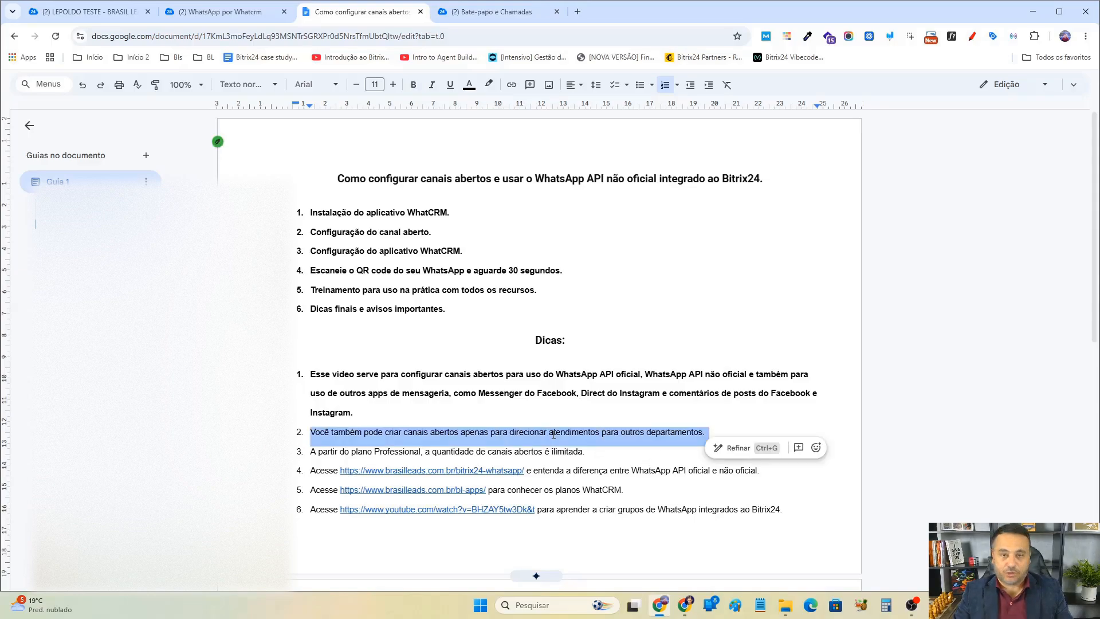
click(220, 12)
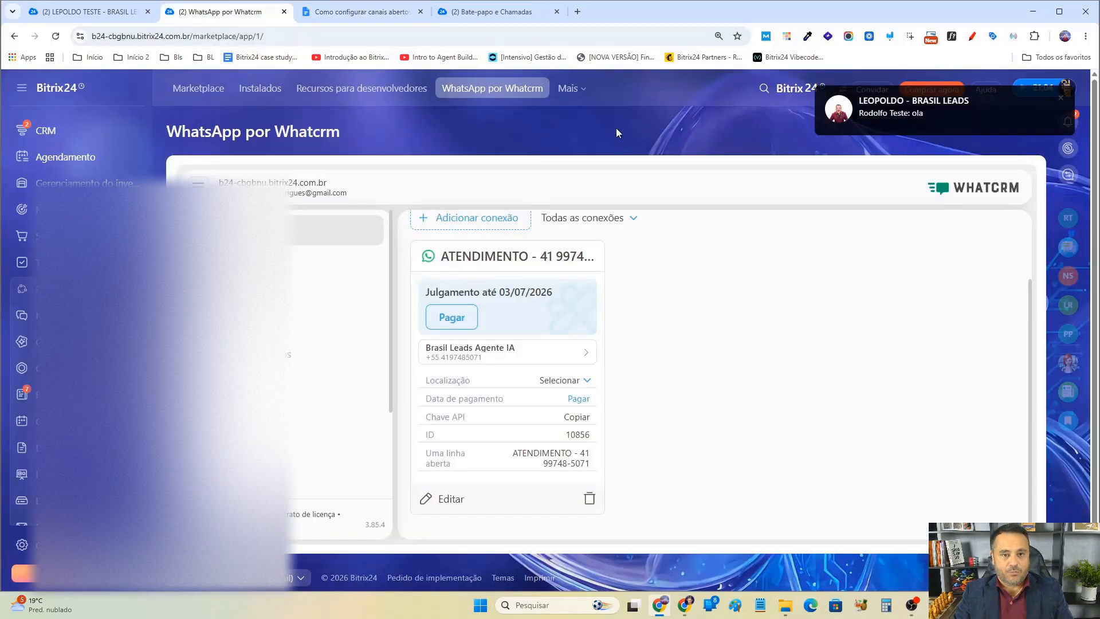
click(91, 12)
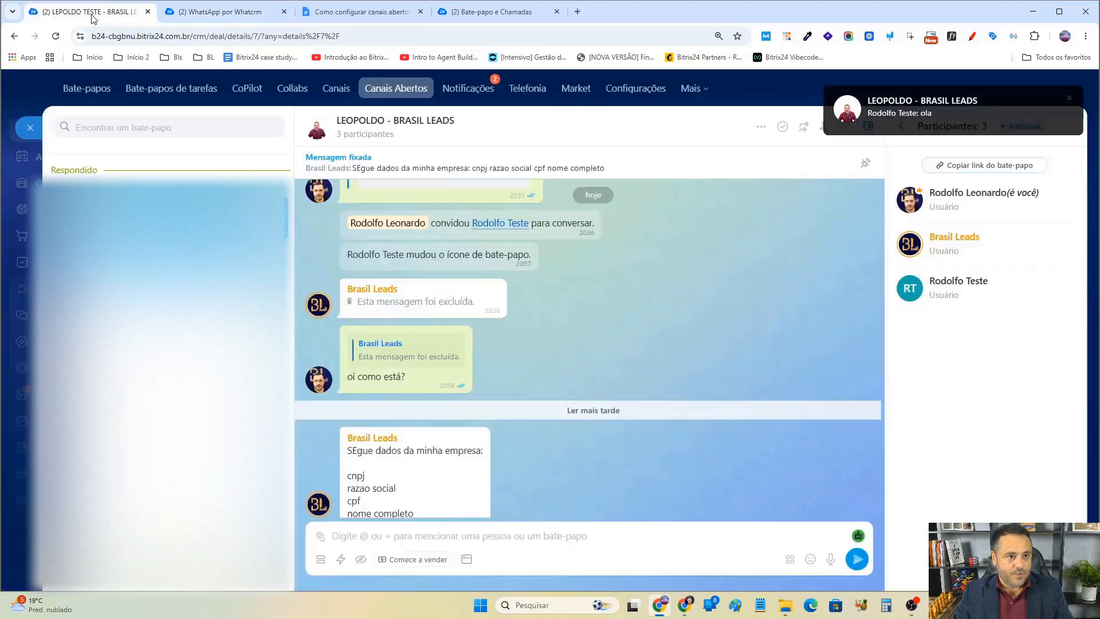
click(29, 127)
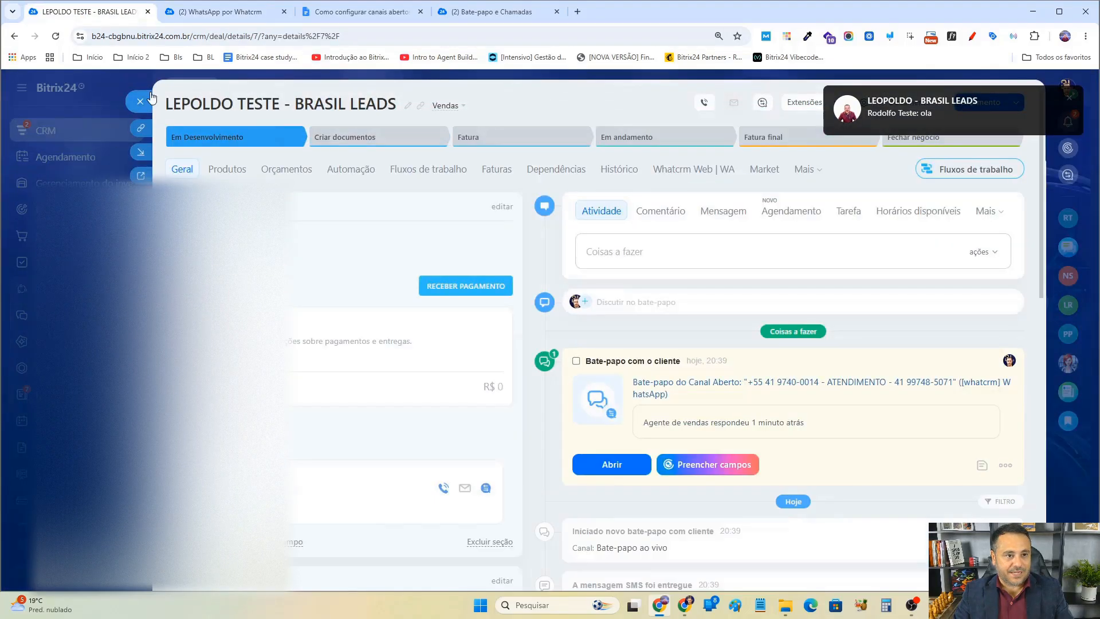
click(150, 98)
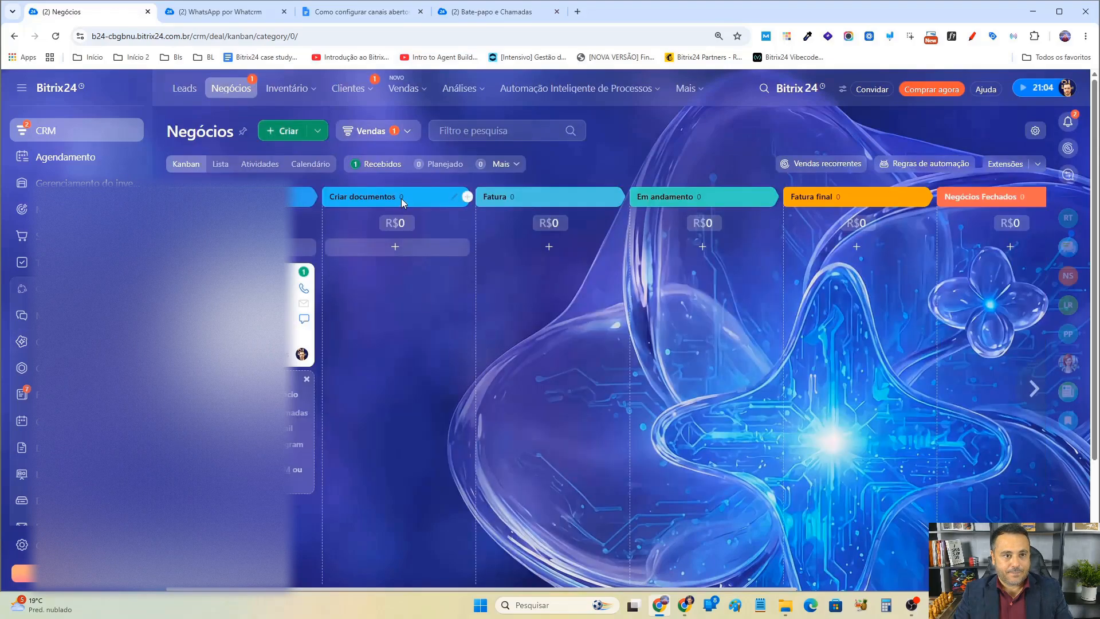
click(351, 88)
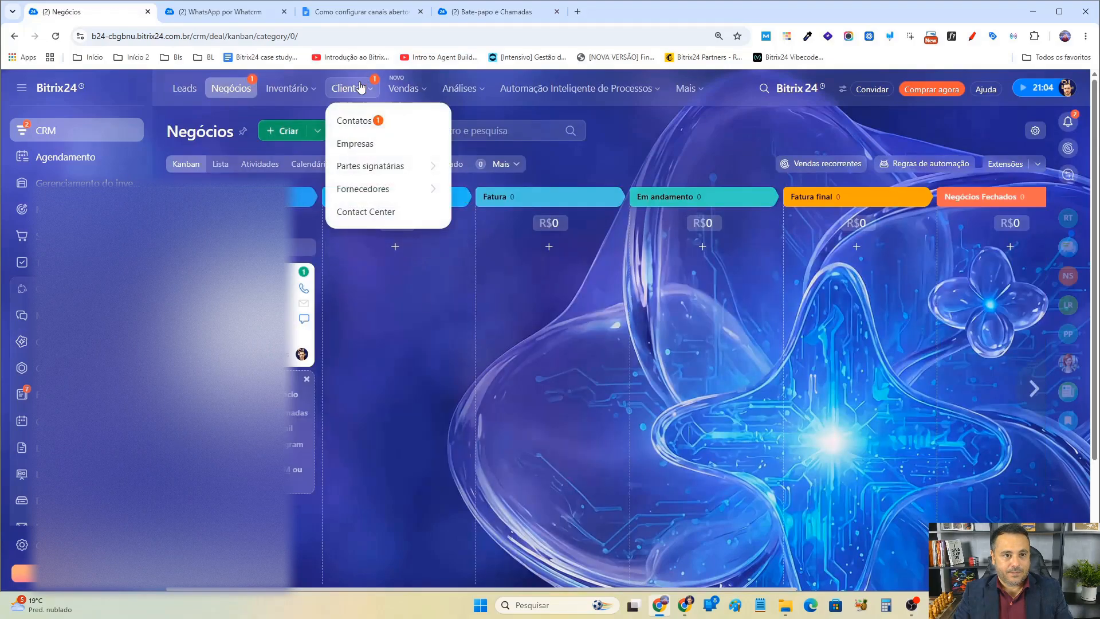
click(373, 212)
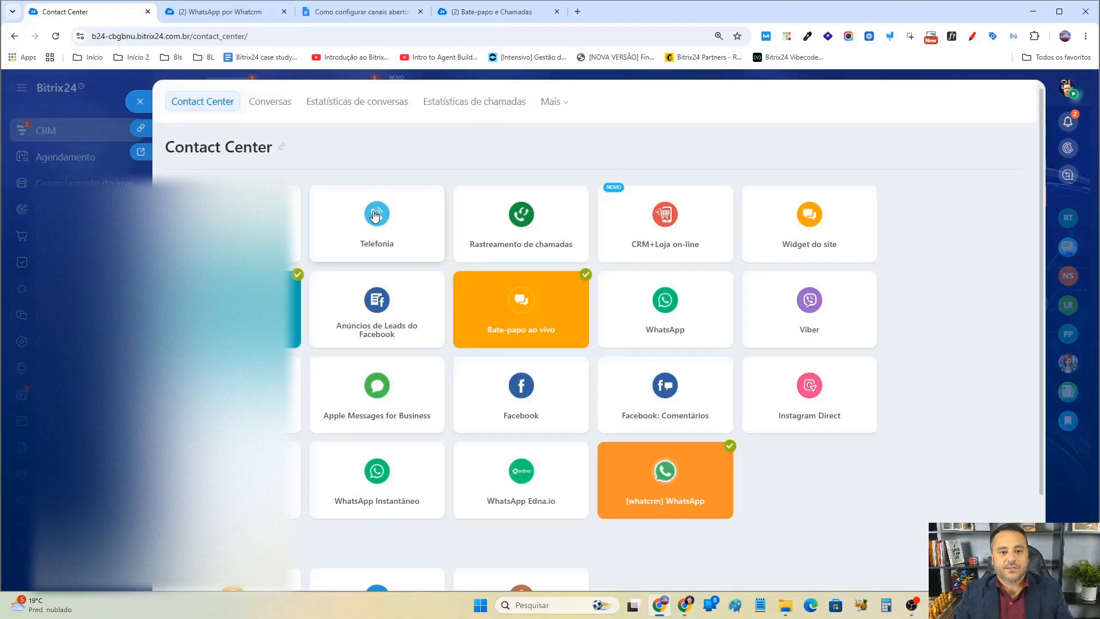
click(714, 483)
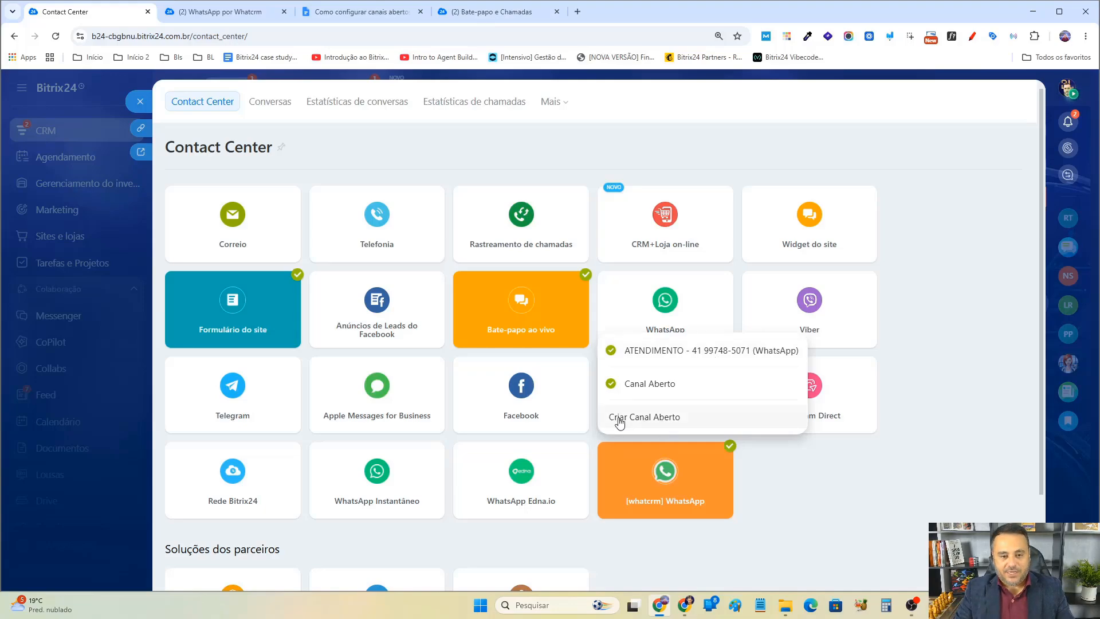
click(656, 418)
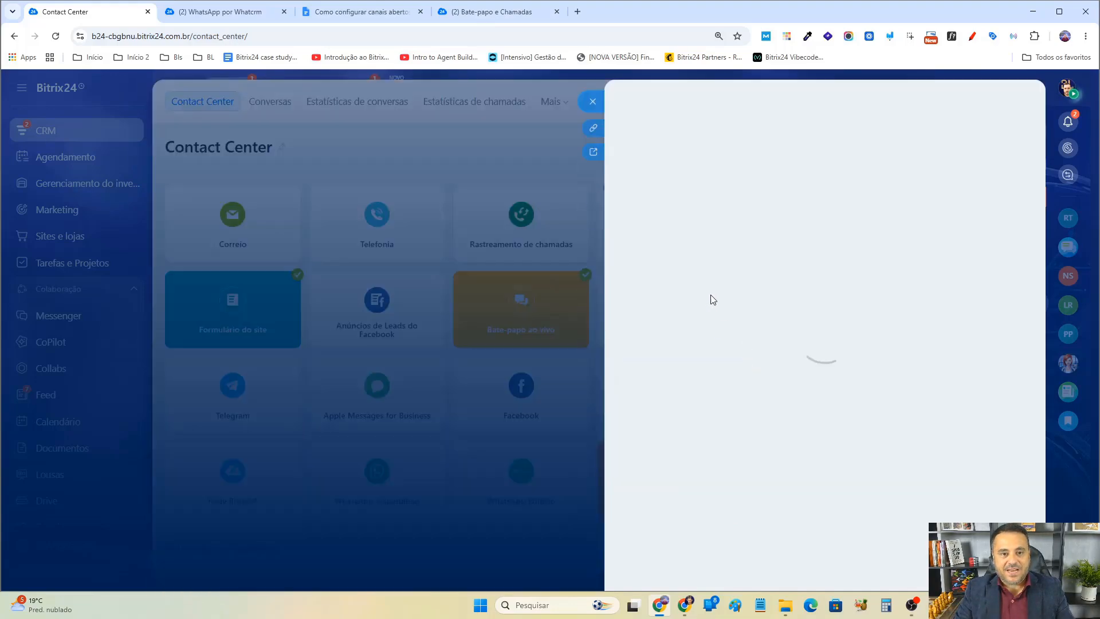
Open the new channel's settings and rename the open channel to "CANAL DO OPERACIONAL".
click(975, 345)
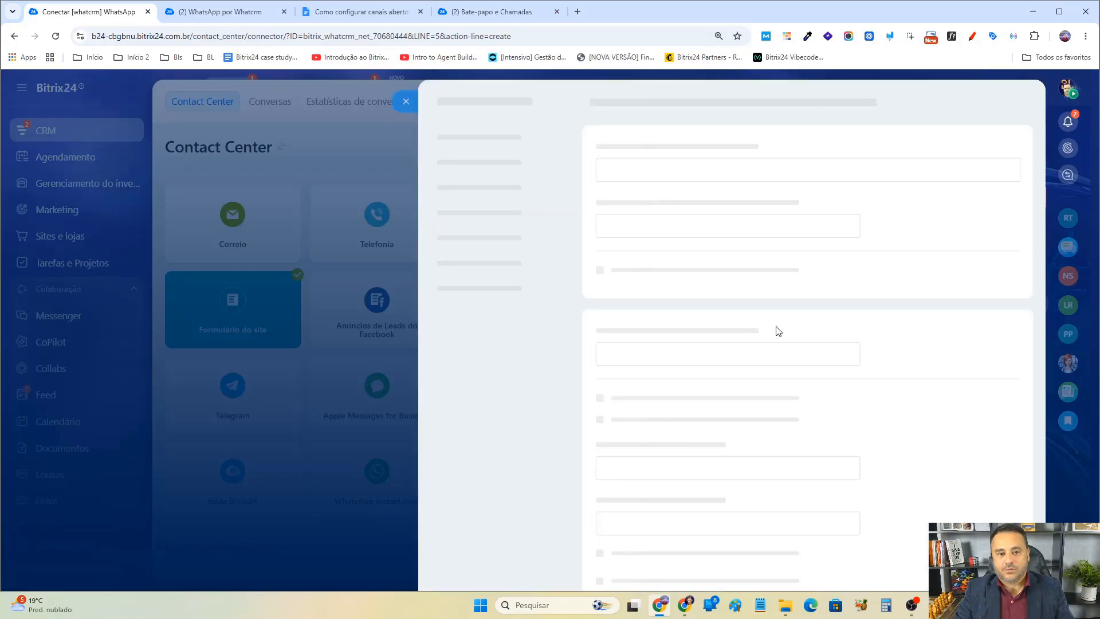
click(495, 310)
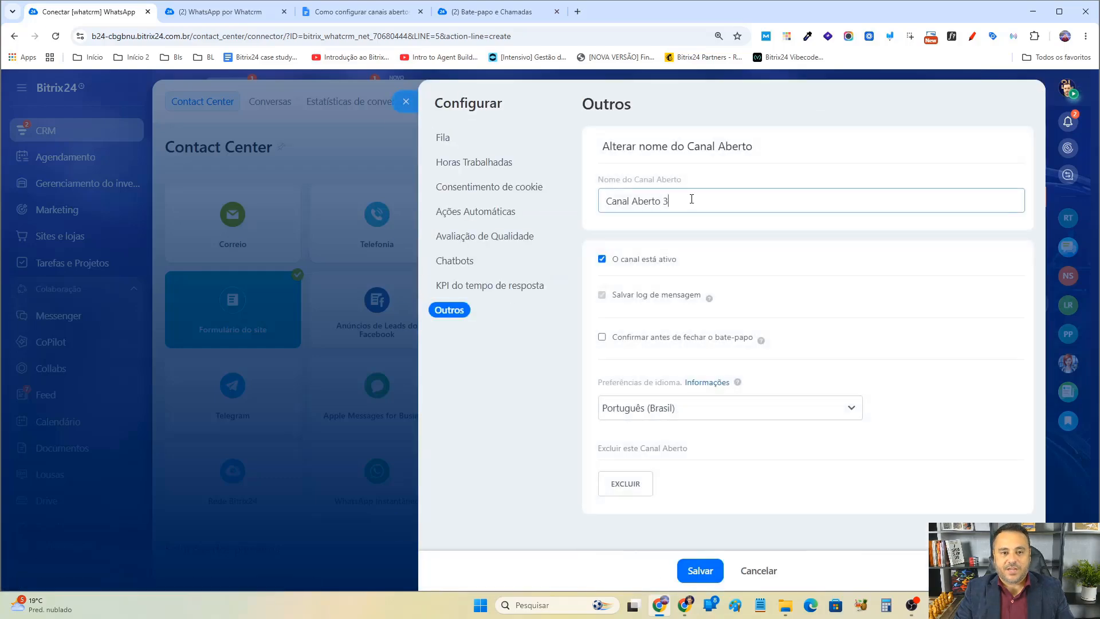
triple_click(691, 198)
text(CANAL DO )
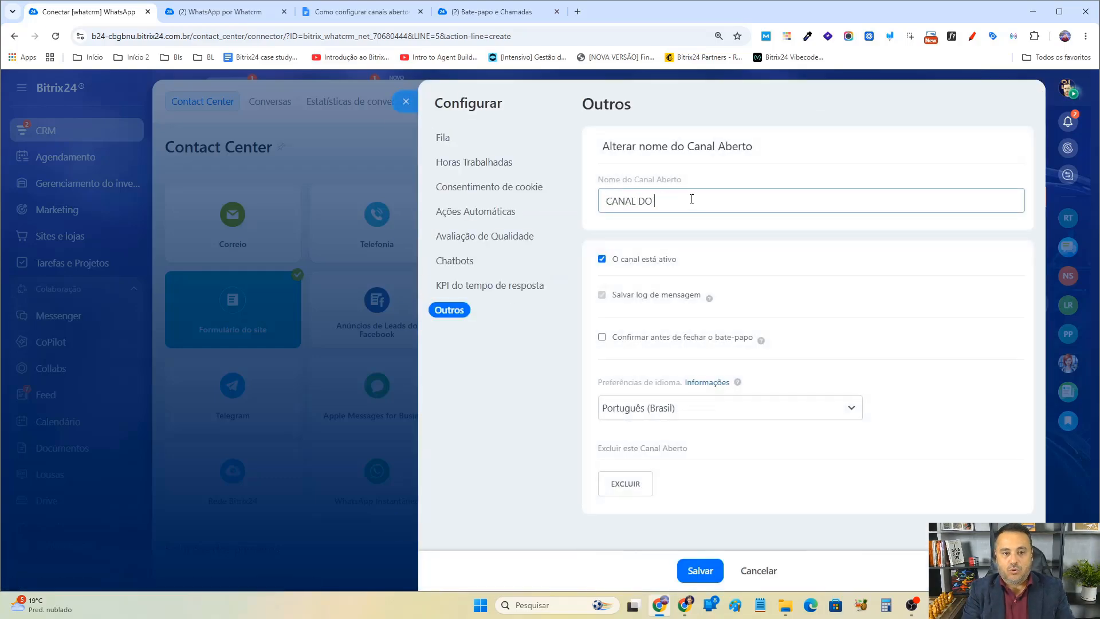
text(OPERACIONAL)
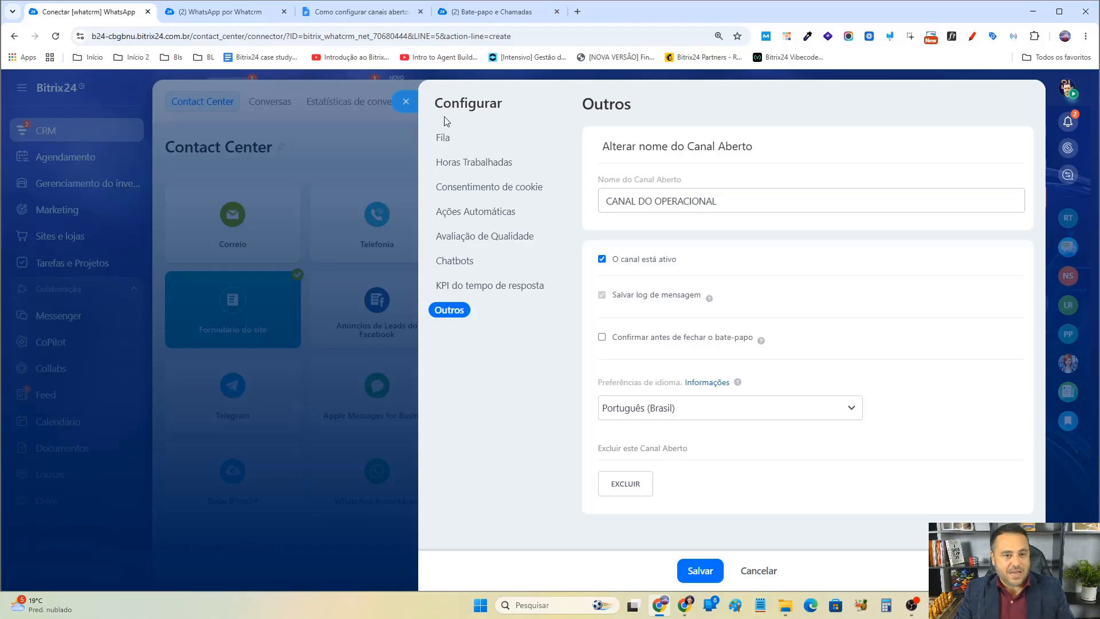
Add a test user to the agent queue and disable checking clients in the CRM database.
click(455, 140)
click(700, 170)
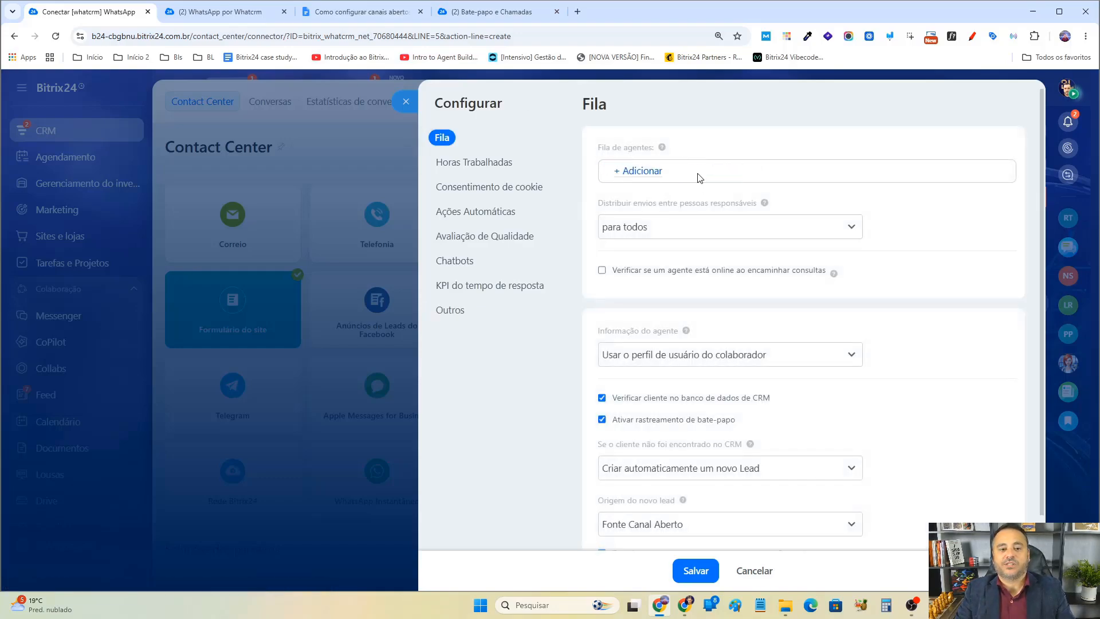
click(643, 178)
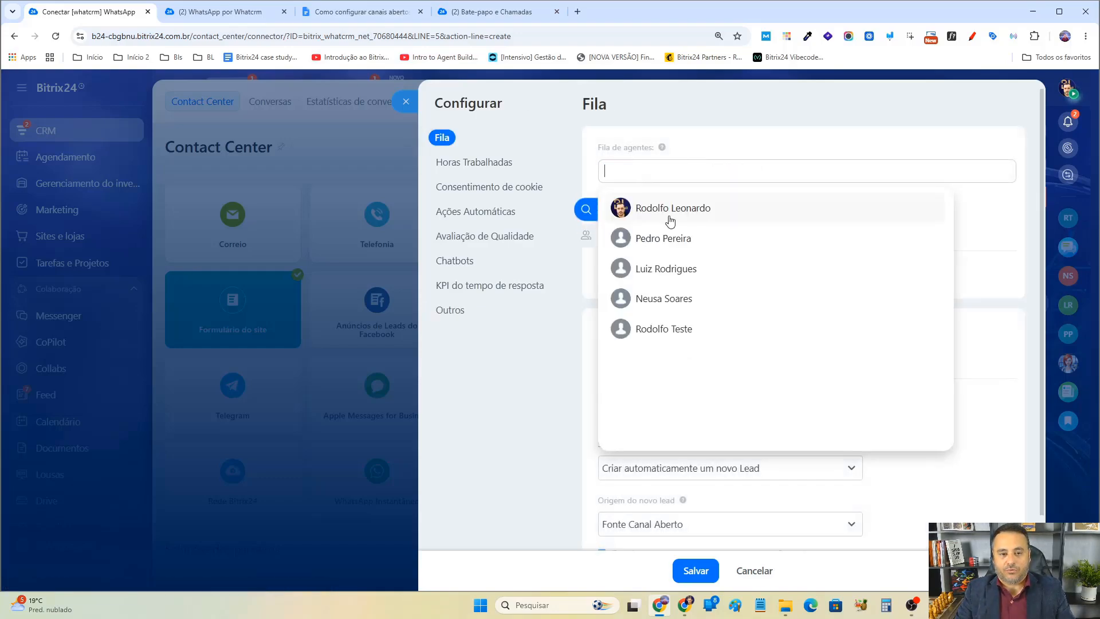
click(676, 327)
click(1017, 205)
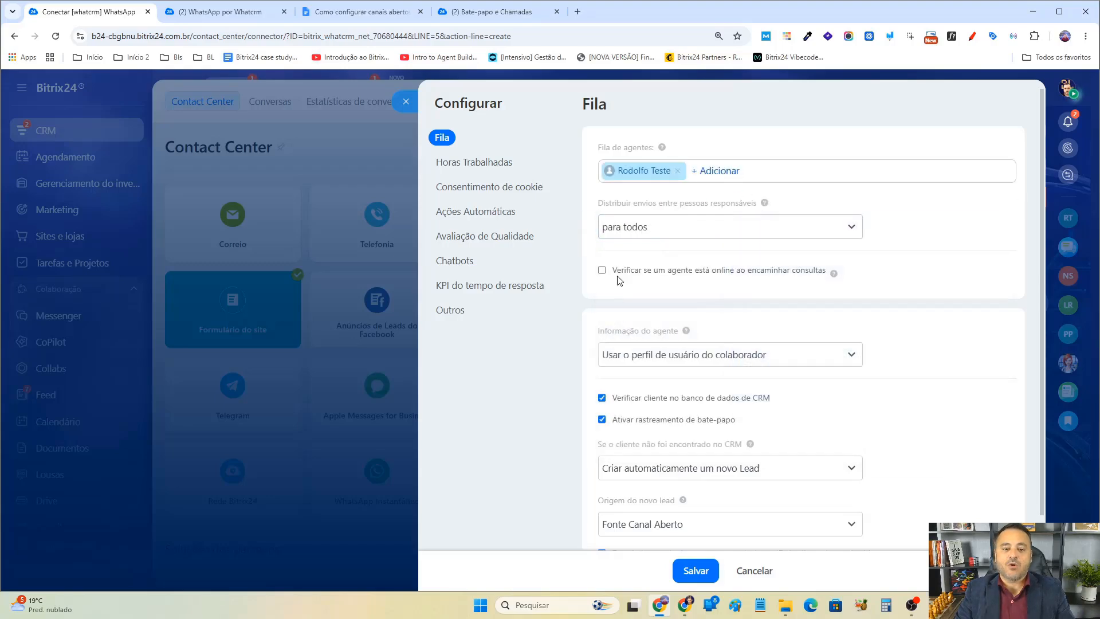
scroll(764, 381, down, 1)
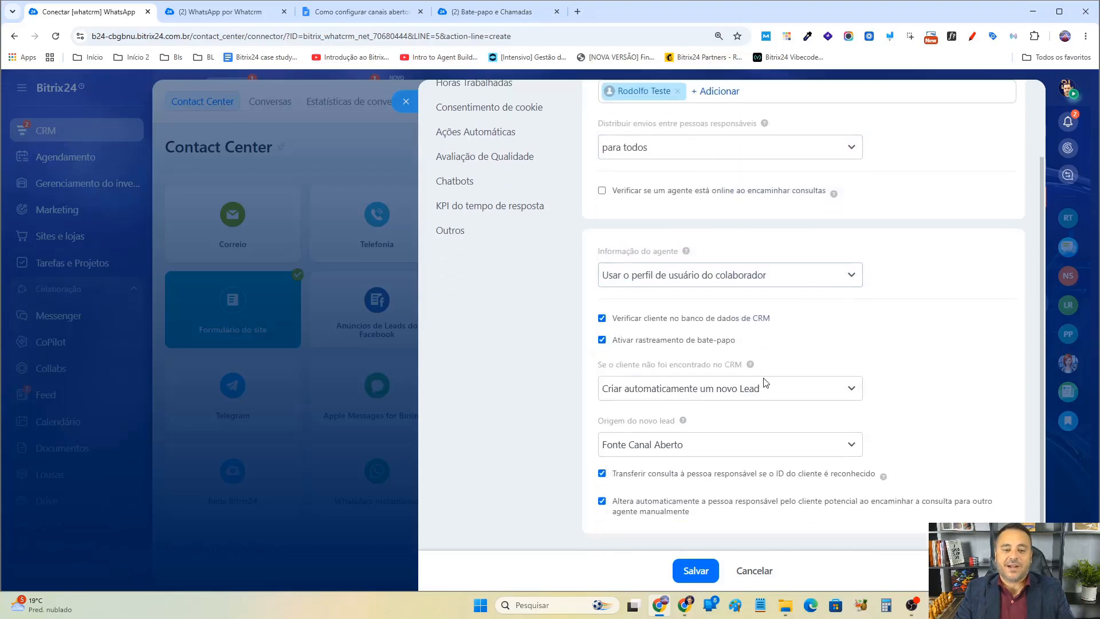
click(714, 316)
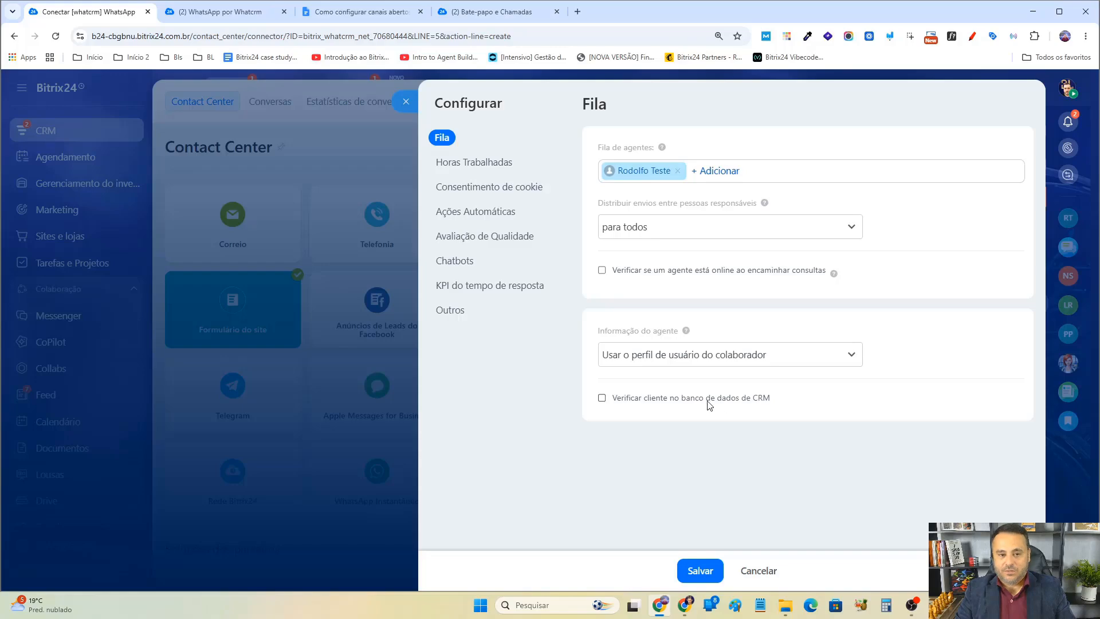
In automatic actions, set the completed-consultation action to "Não fazer nada" and the closing wait to "Fechar imediatamente".
click(485, 162)
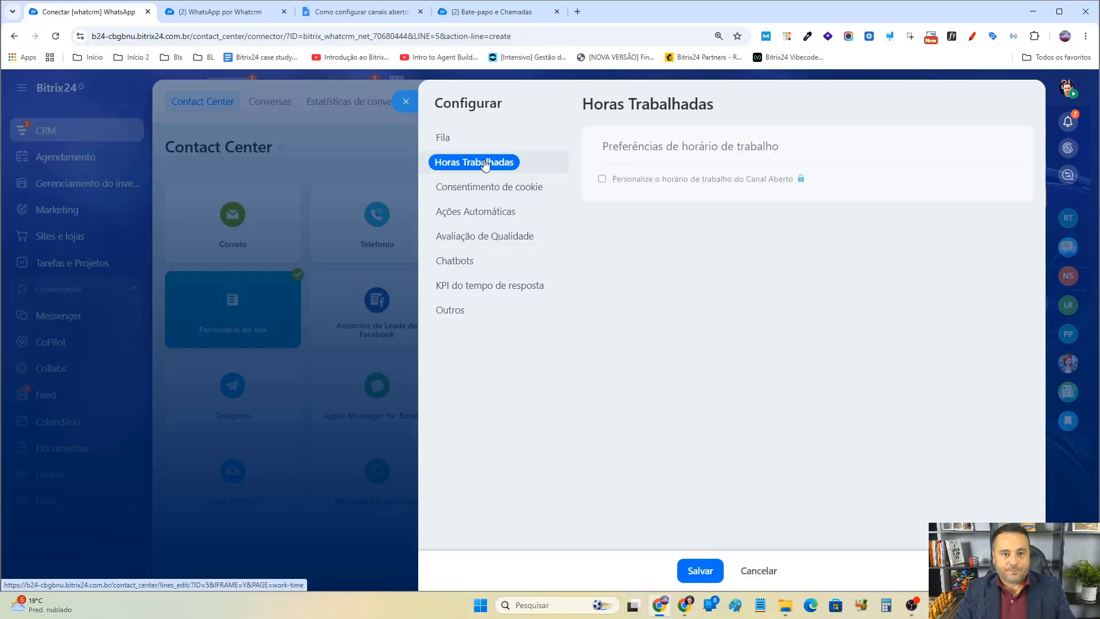
click(485, 189)
click(490, 213)
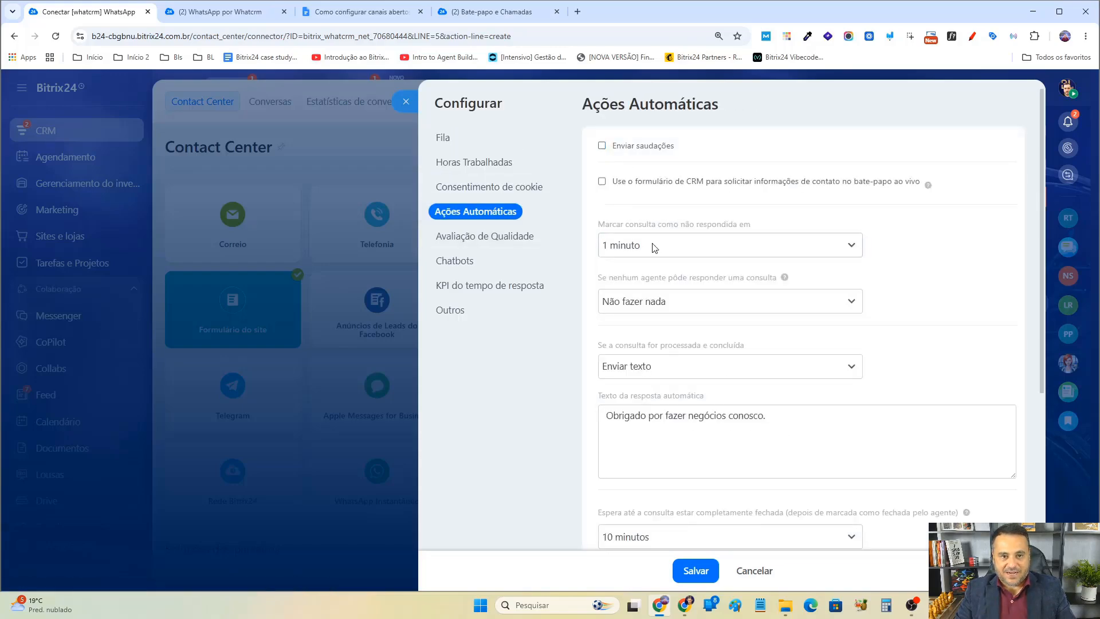
click(668, 371)
click(666, 404)
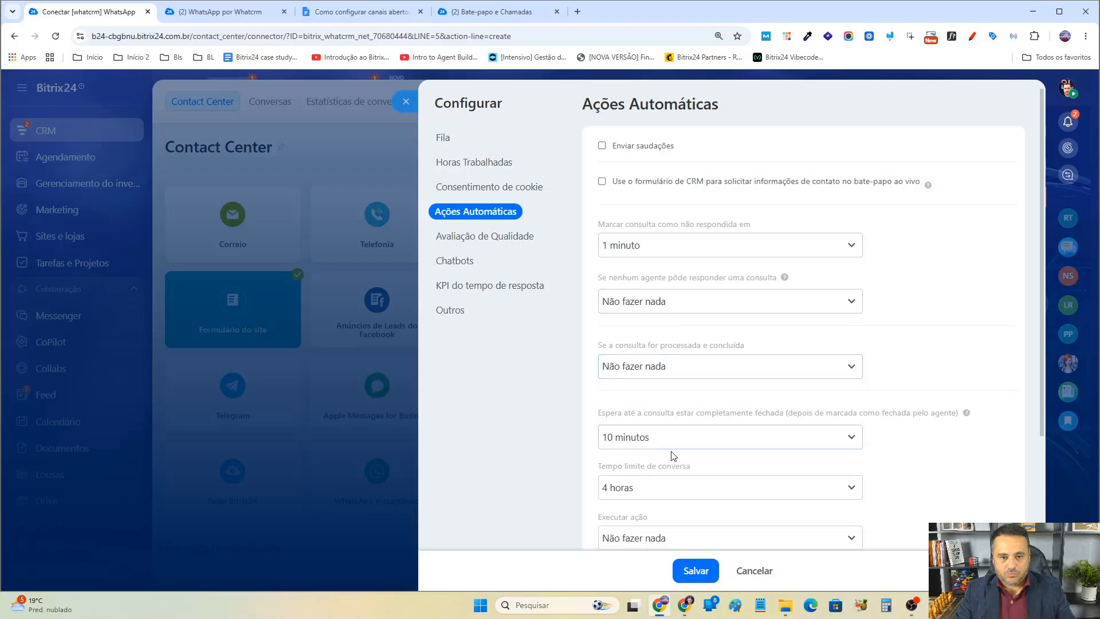
click(671, 440)
click(659, 458)
Set the conversation time limit to 1 mês in the automatic actions.
scroll(657, 385, down, 2)
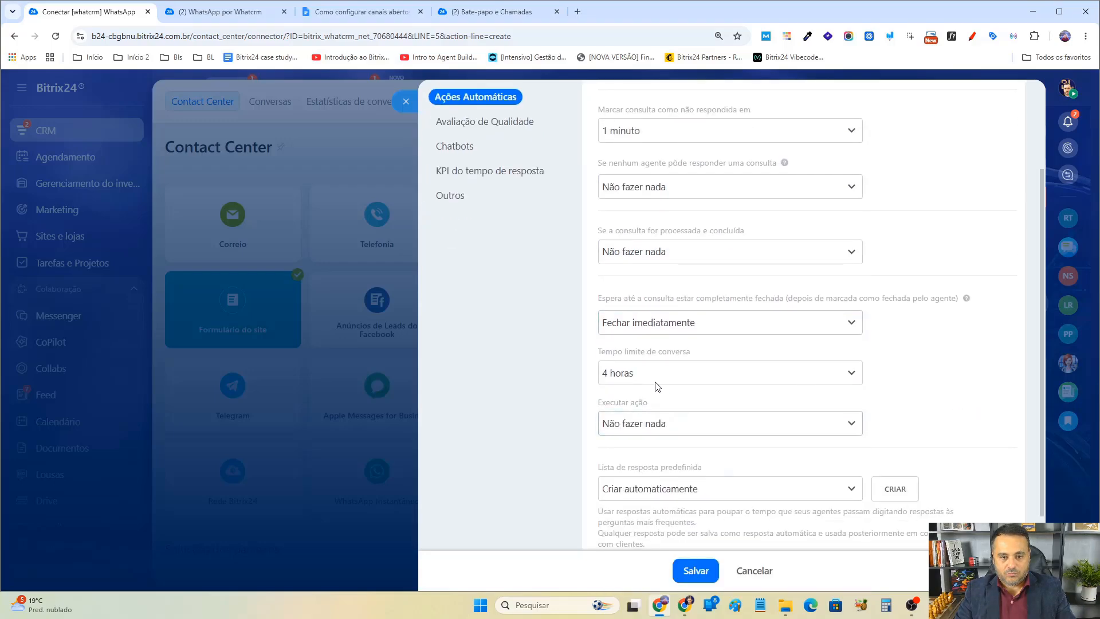
click(657, 385)
click(659, 493)
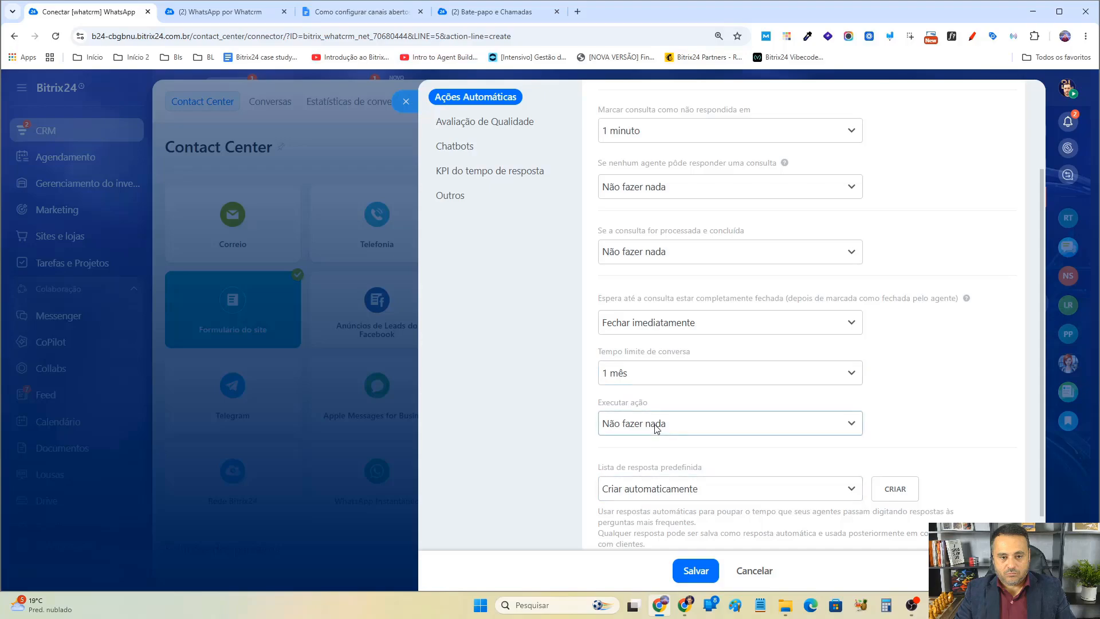
scroll(659, 436, down, 2)
scroll(636, 452, up, 3)
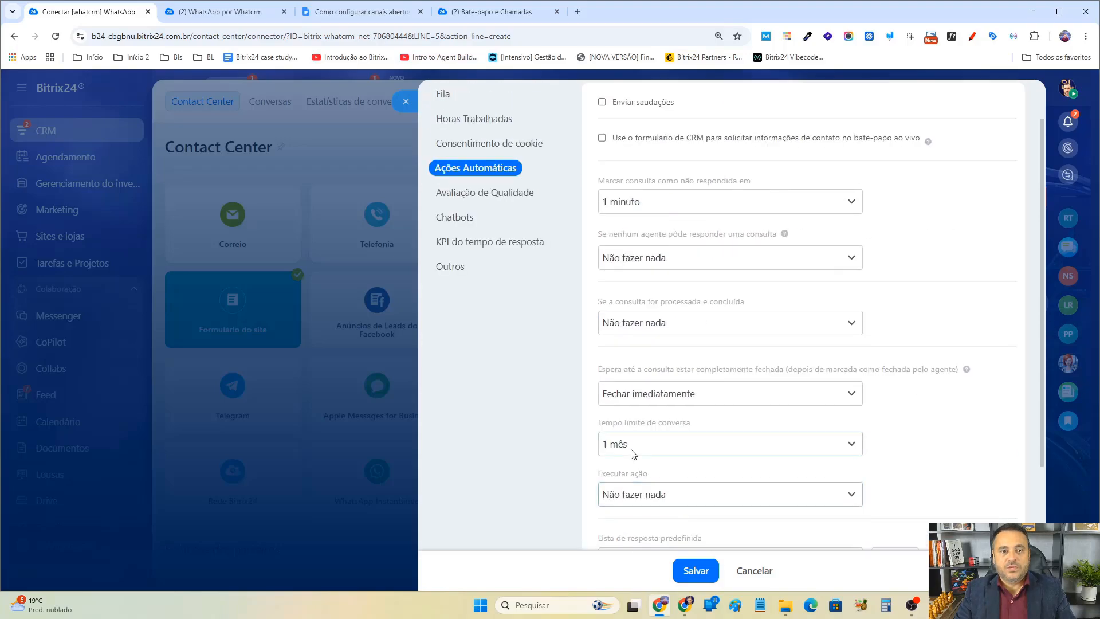
scroll(633, 454, up, 1)
Disable asking customers to rate agent performance, view the response time KPI section, and close the channel settings.
click(475, 238)
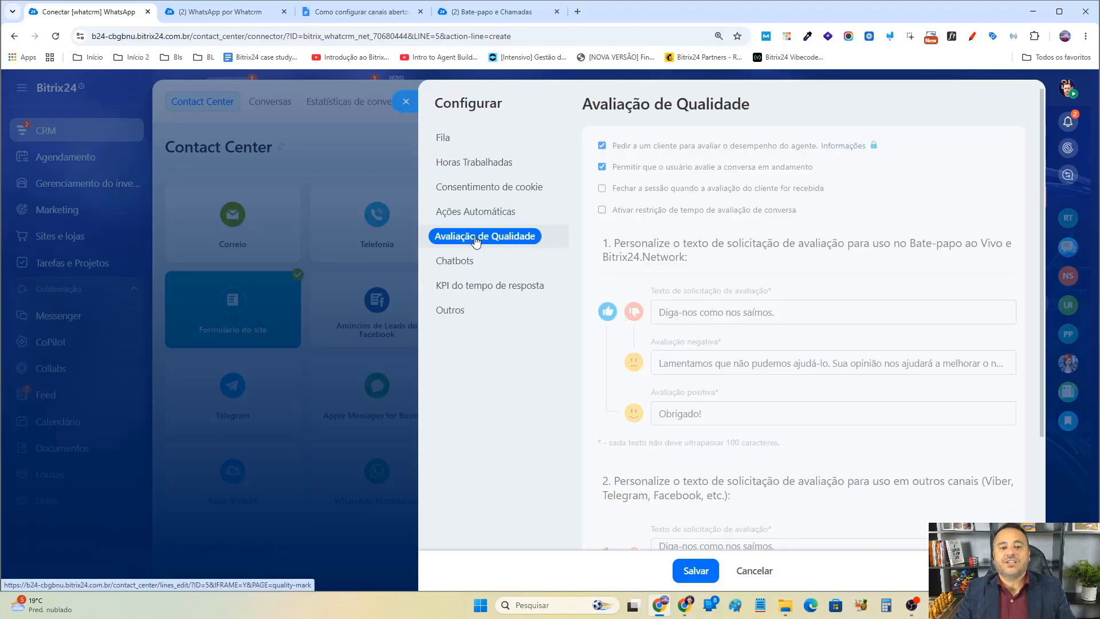
click(672, 149)
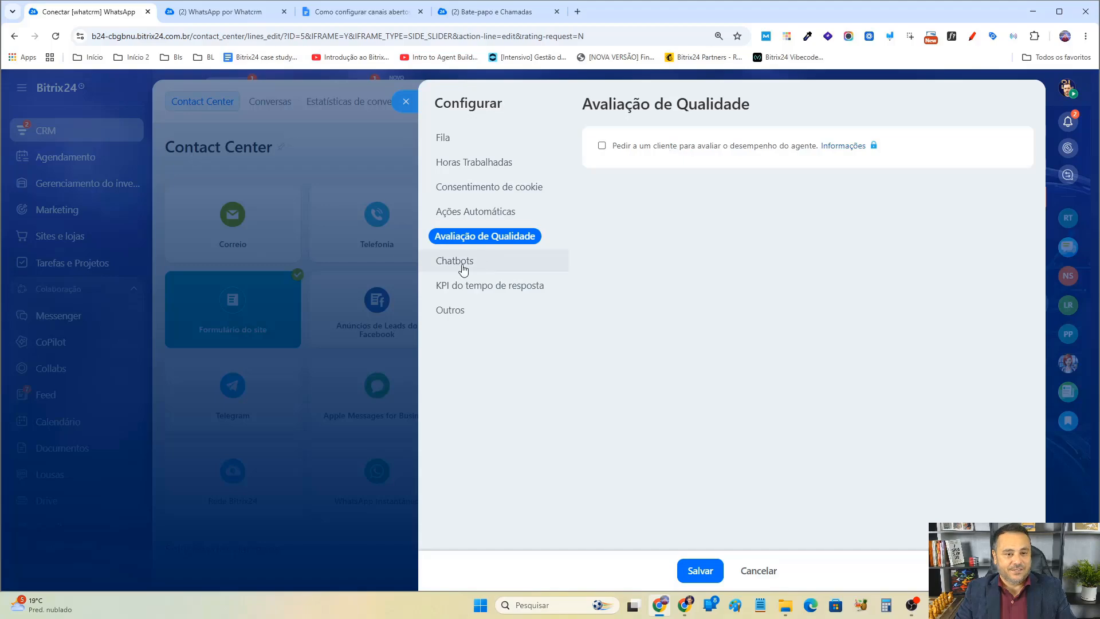
click(559, 264)
click(544, 286)
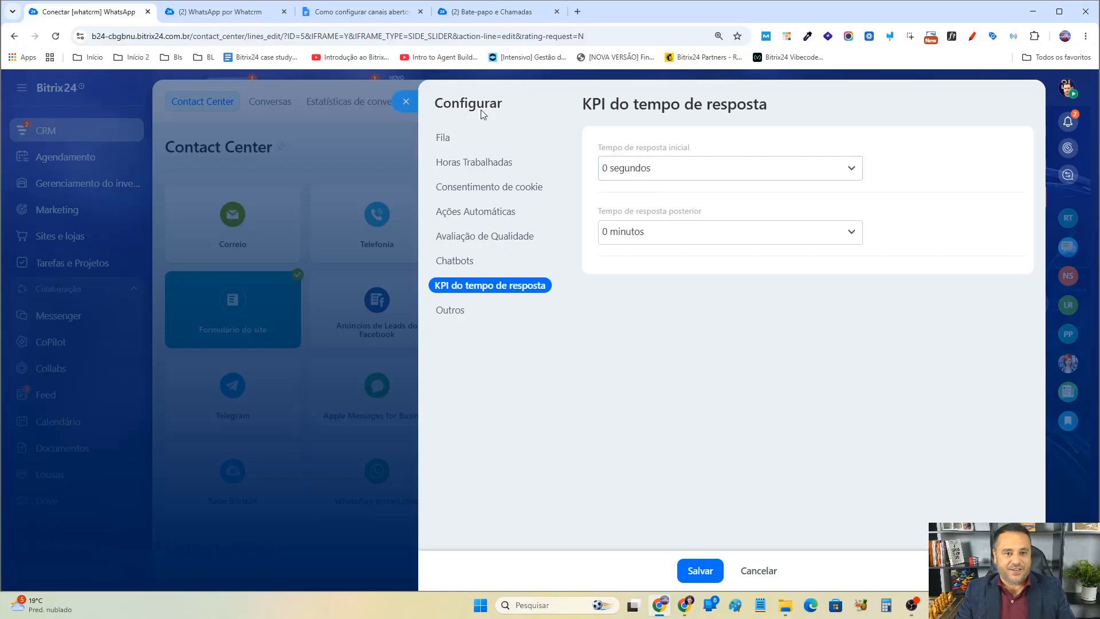
click(408, 109)
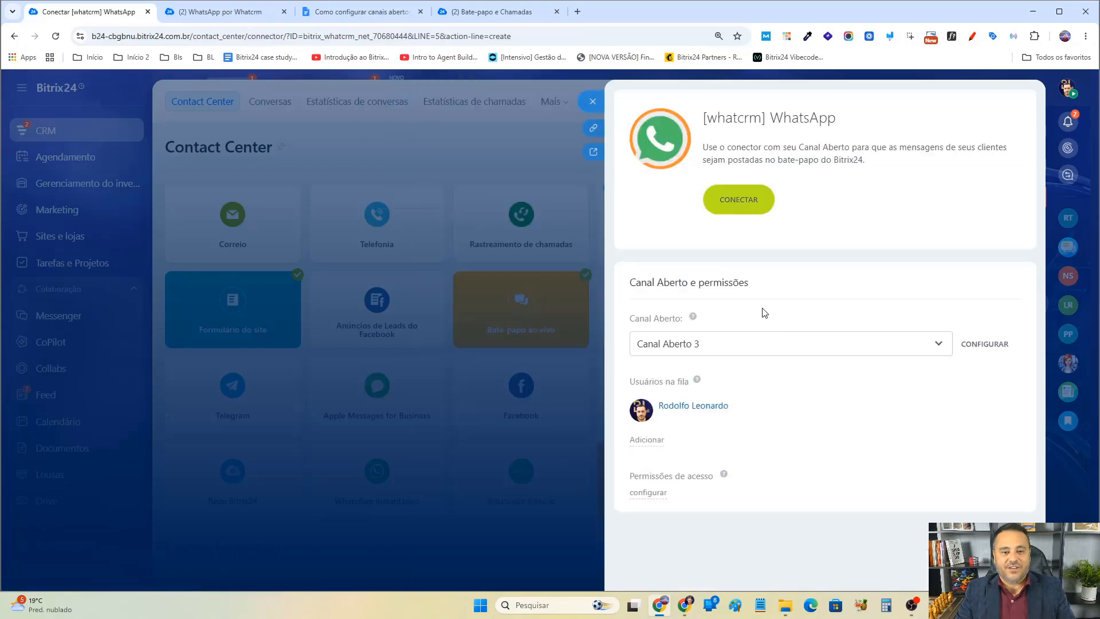
Open the client's chat in Open Channels and forward the conversation to the Canal Aberto 3 queue.
click(593, 104)
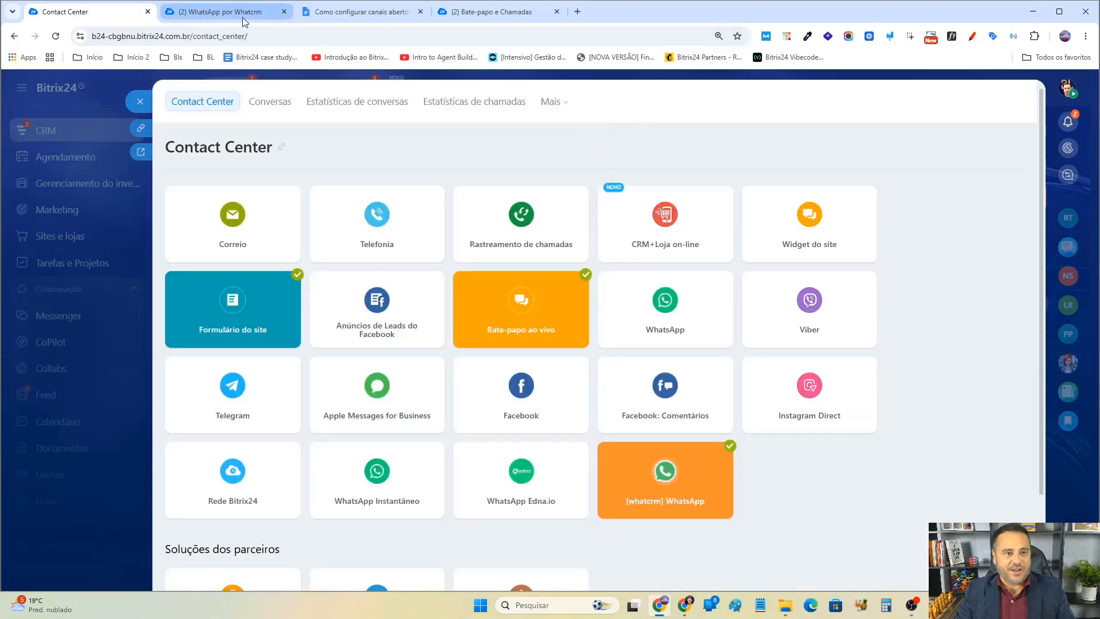
click(252, 18)
click(86, 11)
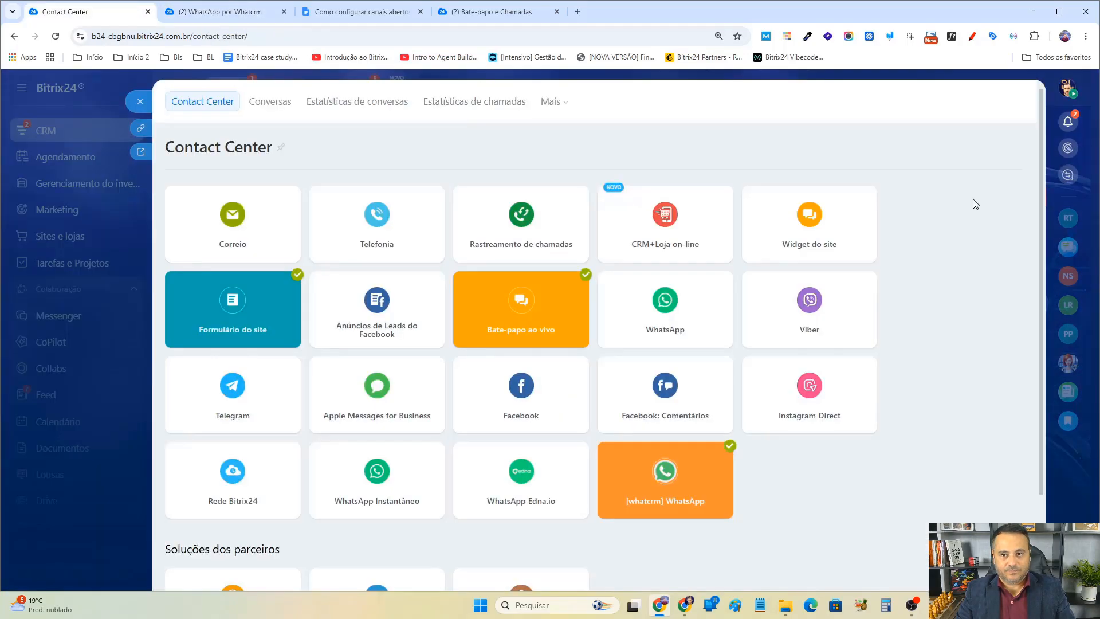
click(1067, 177)
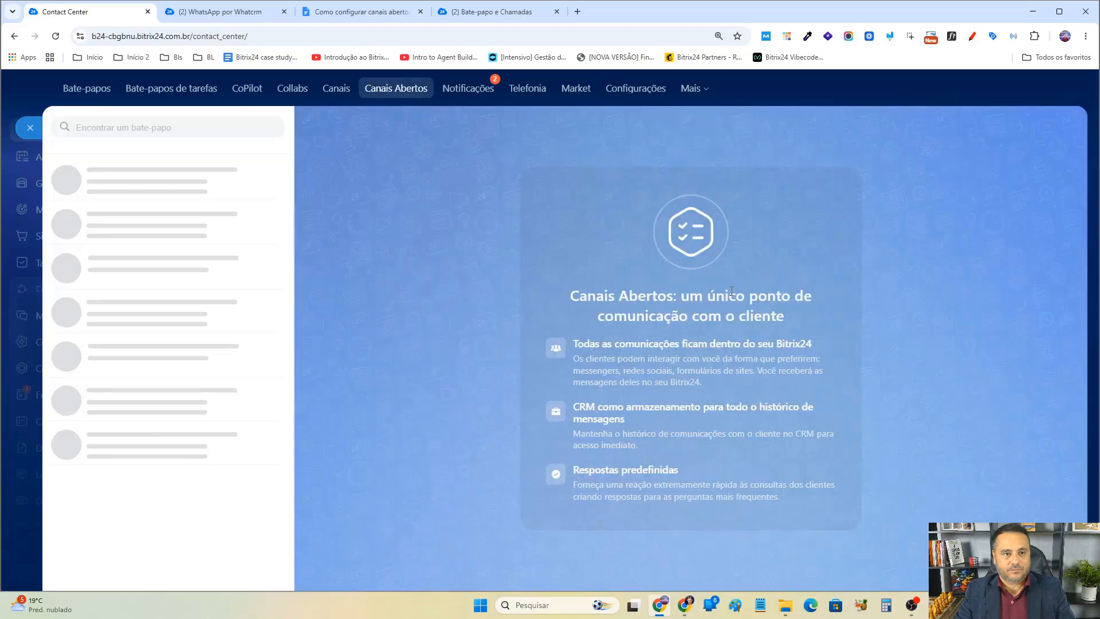
click(258, 220)
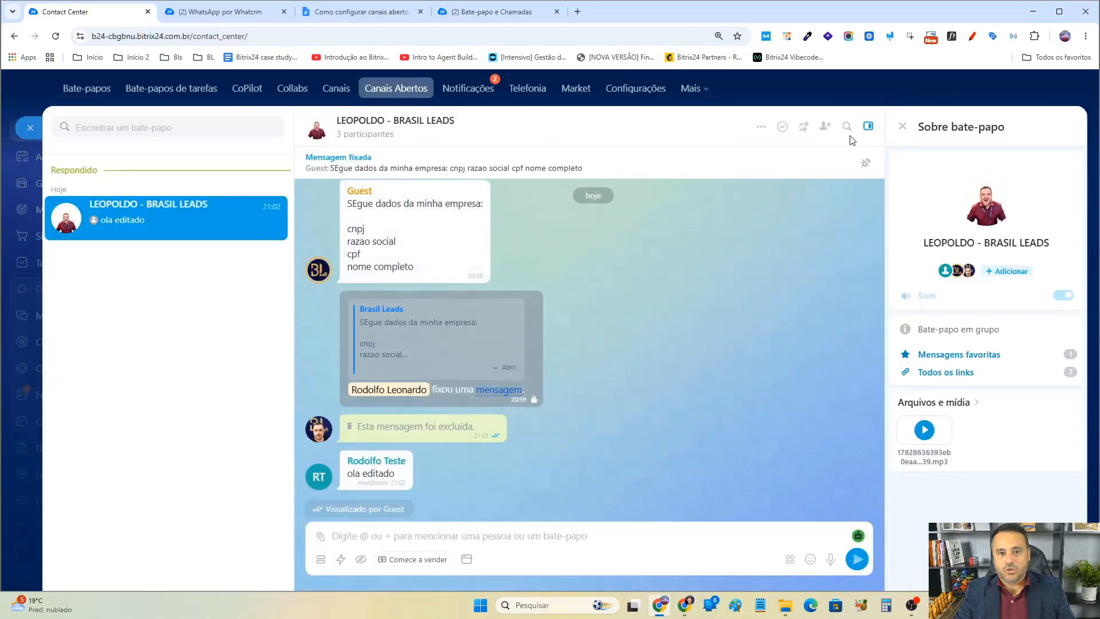
click(805, 127)
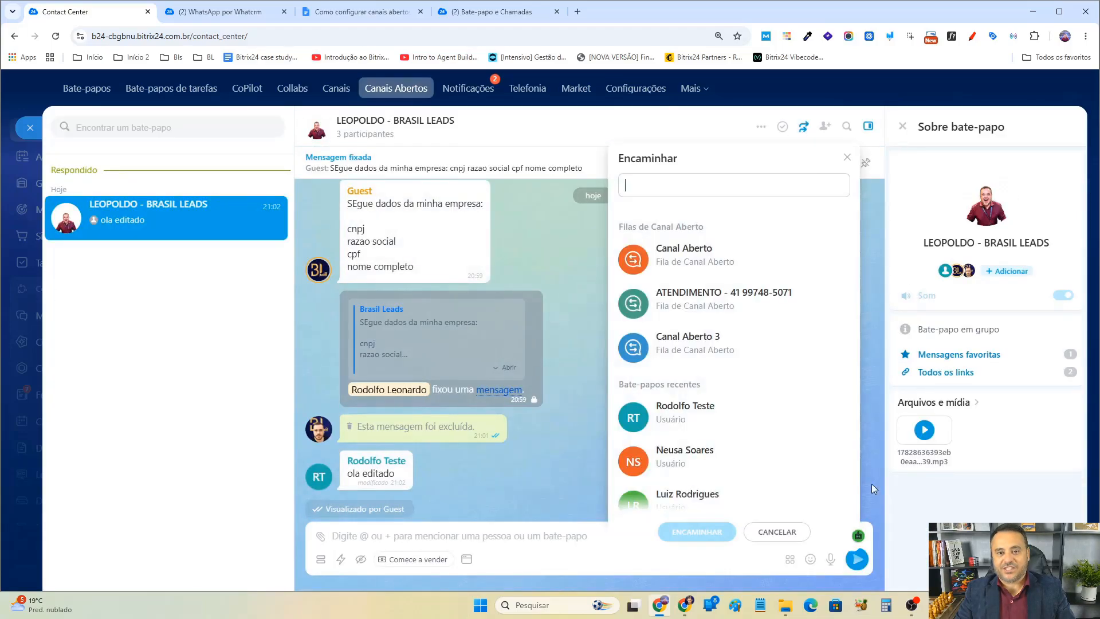
click(745, 342)
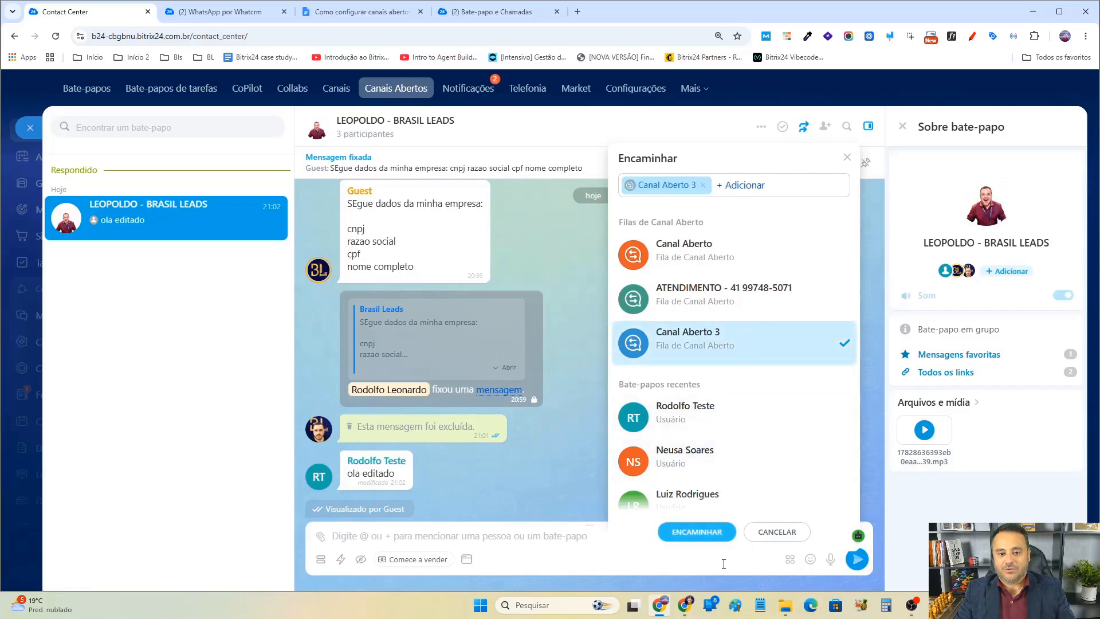
click(703, 533)
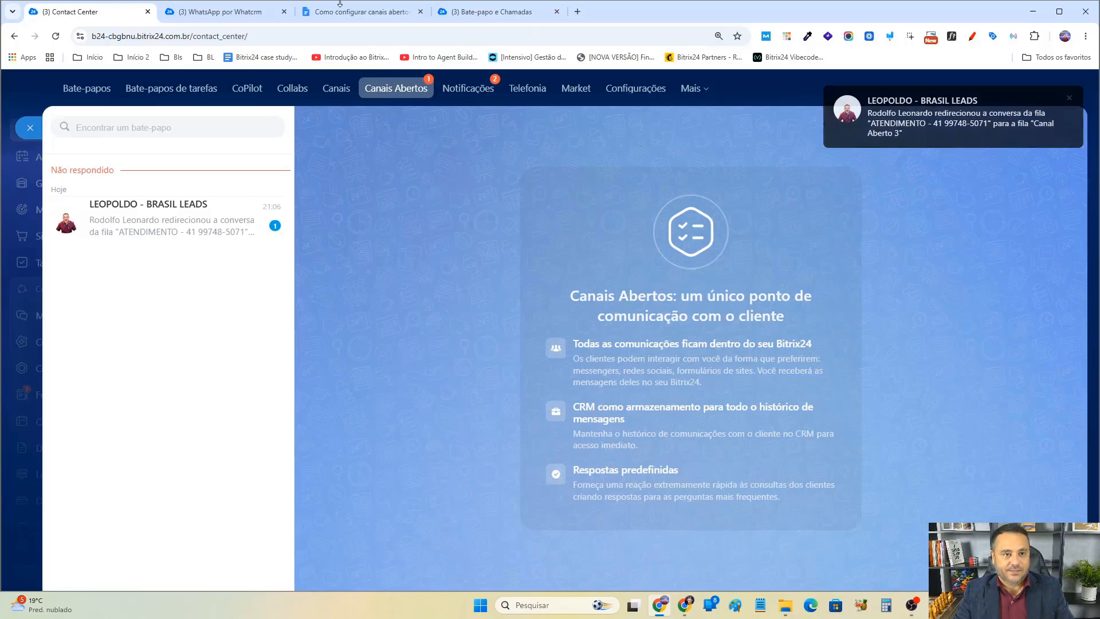
Bold tips 2 and 3 in the Dicas list of the tutorial document.
click(361, 11)
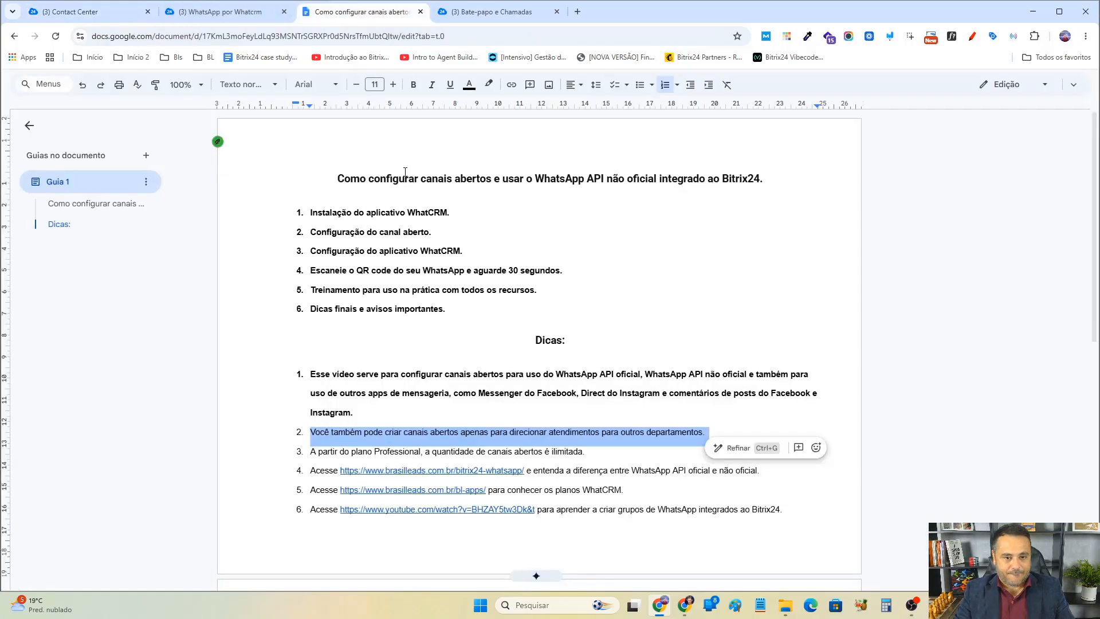
click(413, 84)
scroll(396, 328, down, 2)
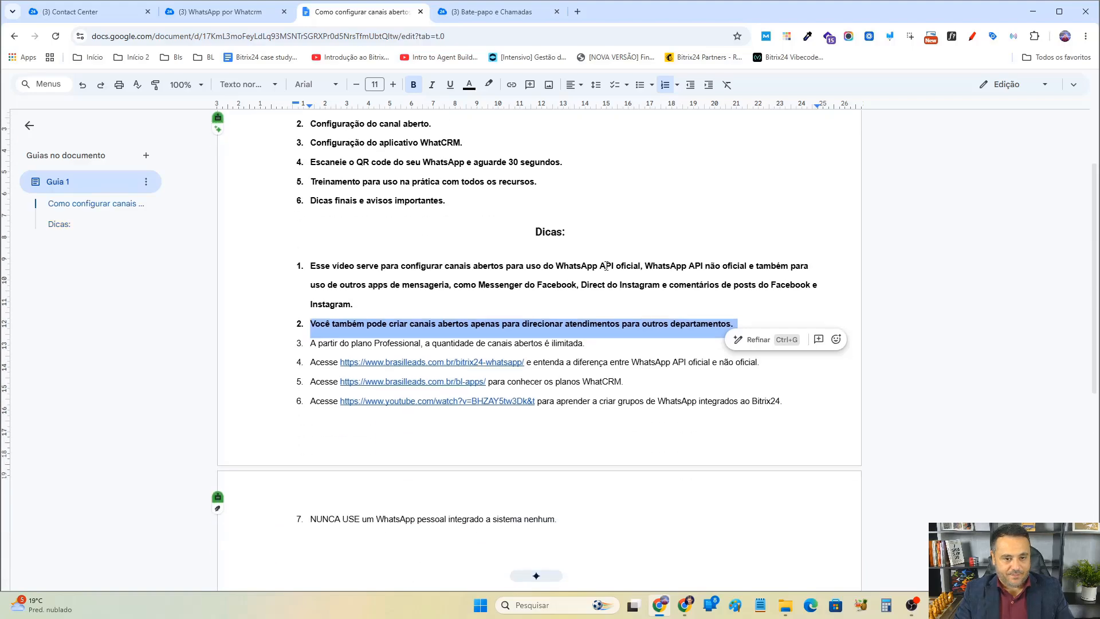
triple_click(334, 336)
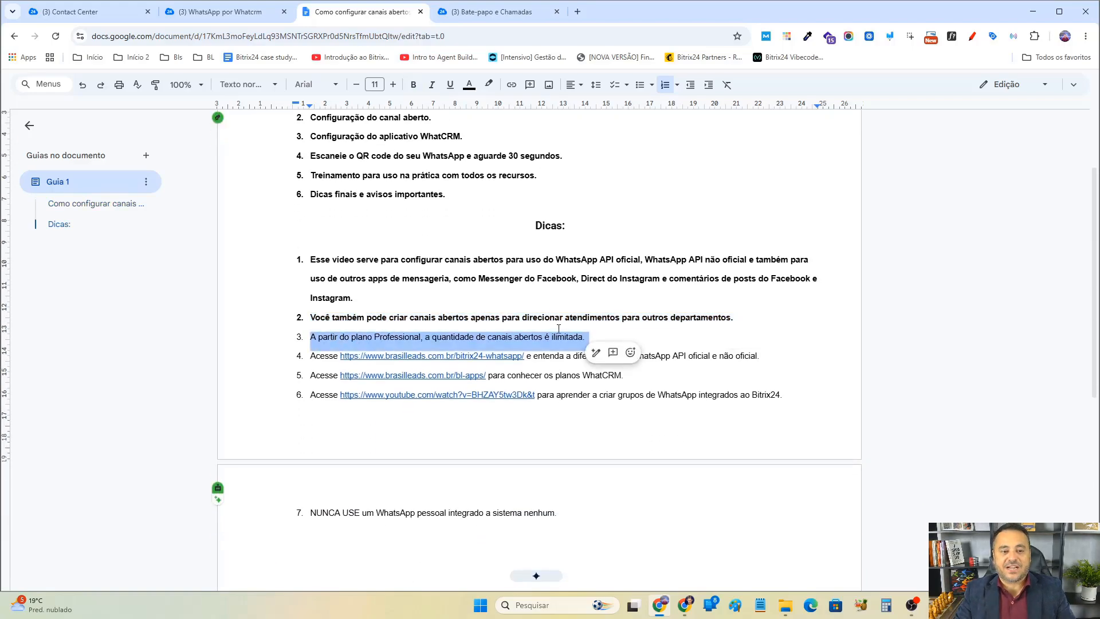
click(413, 84)
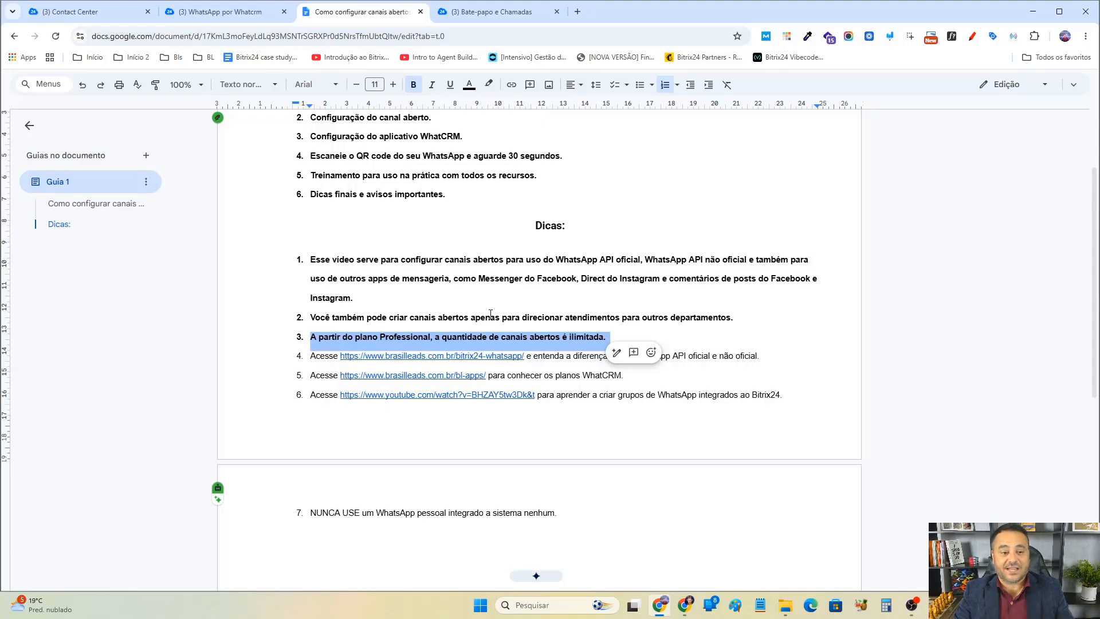
Open the tip 4 link and read the article comparing the official and unofficial WhatsApp APIs.
click(405, 356)
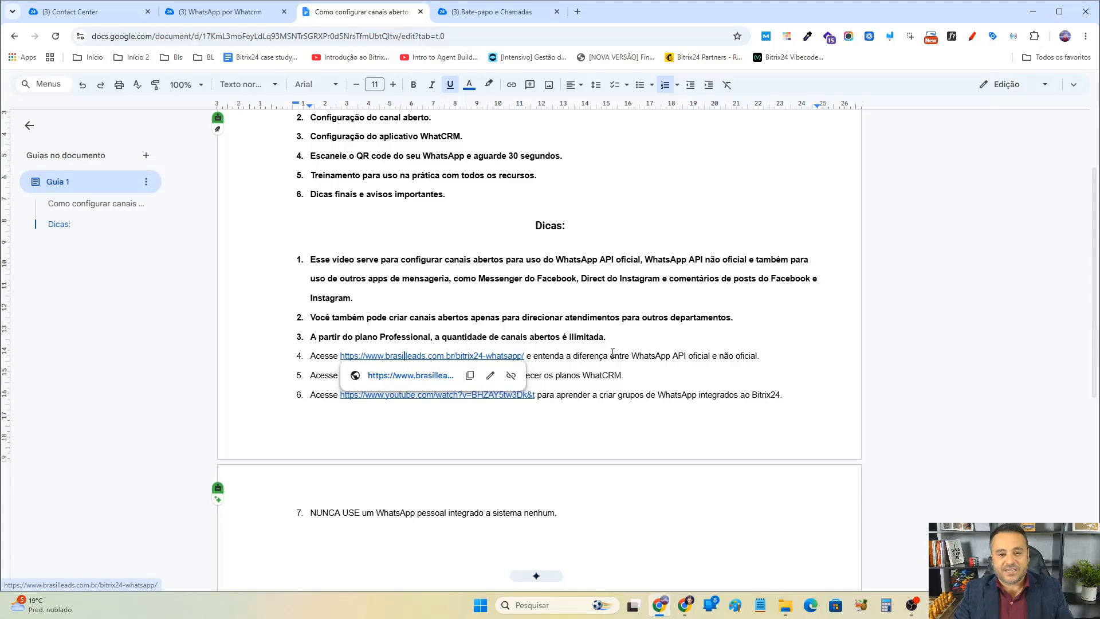
click(442, 376)
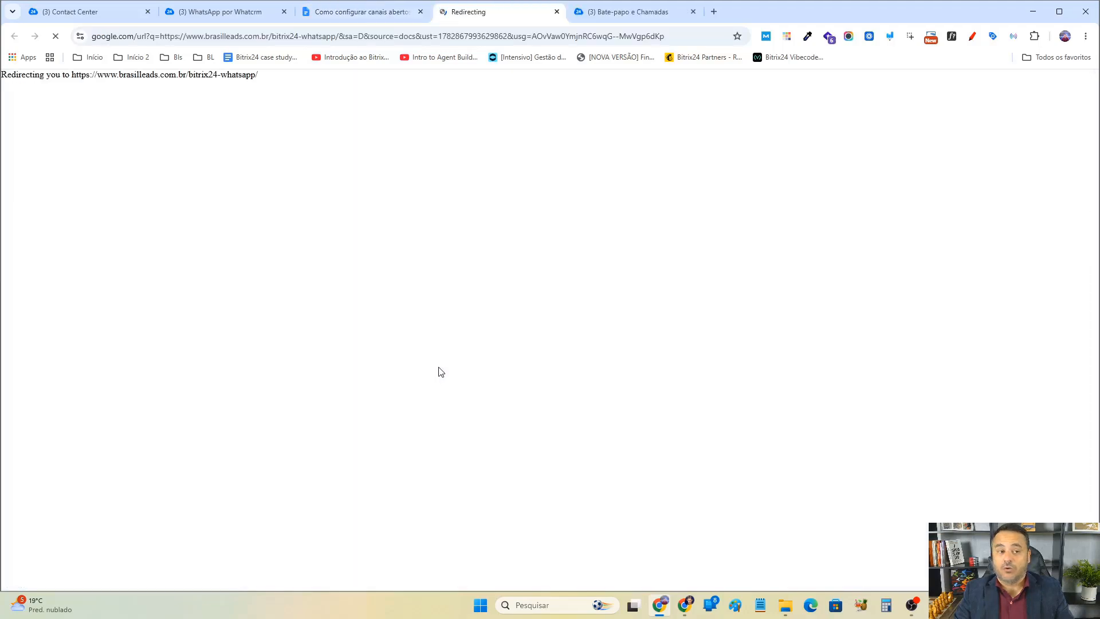
scroll(680, 246, down, 2)
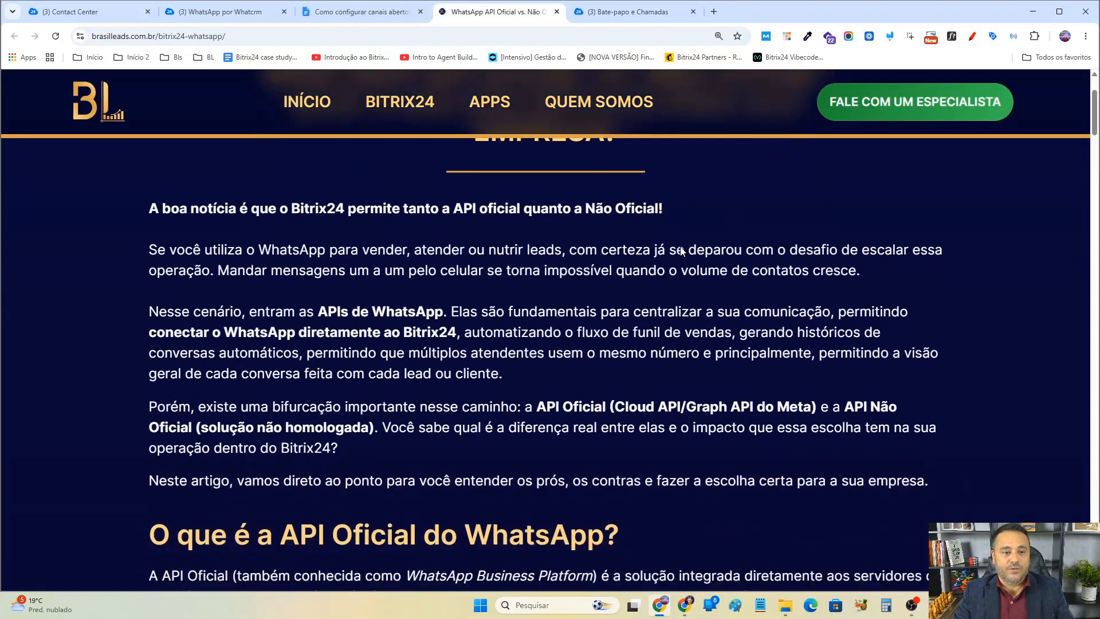
scroll(681, 251, down, 15)
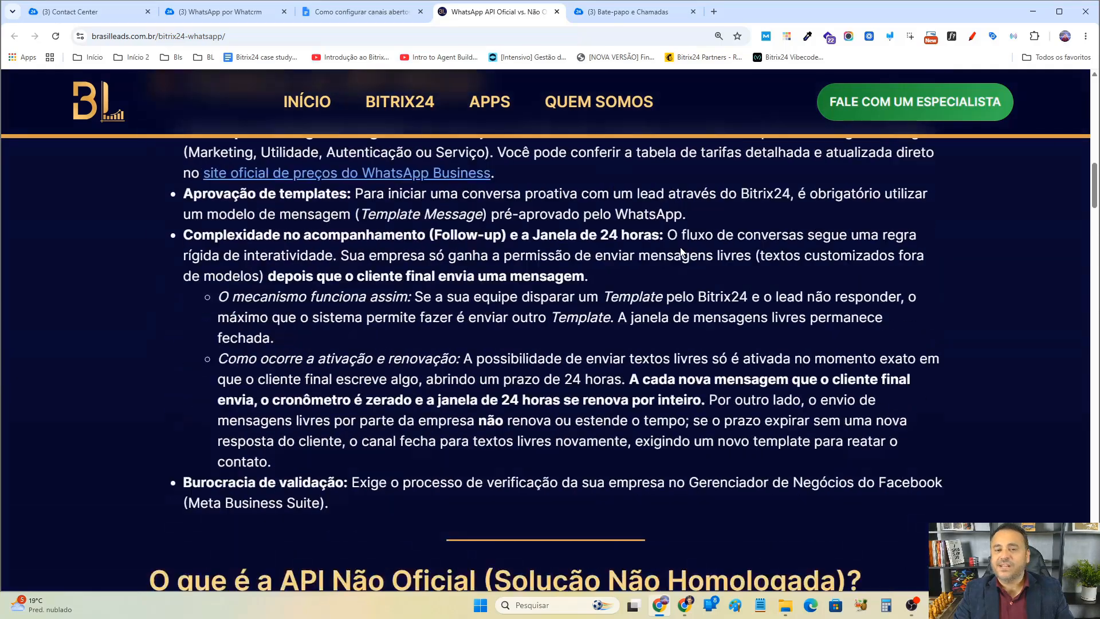
scroll(681, 252, down, 6)
scroll(681, 250, down, 20)
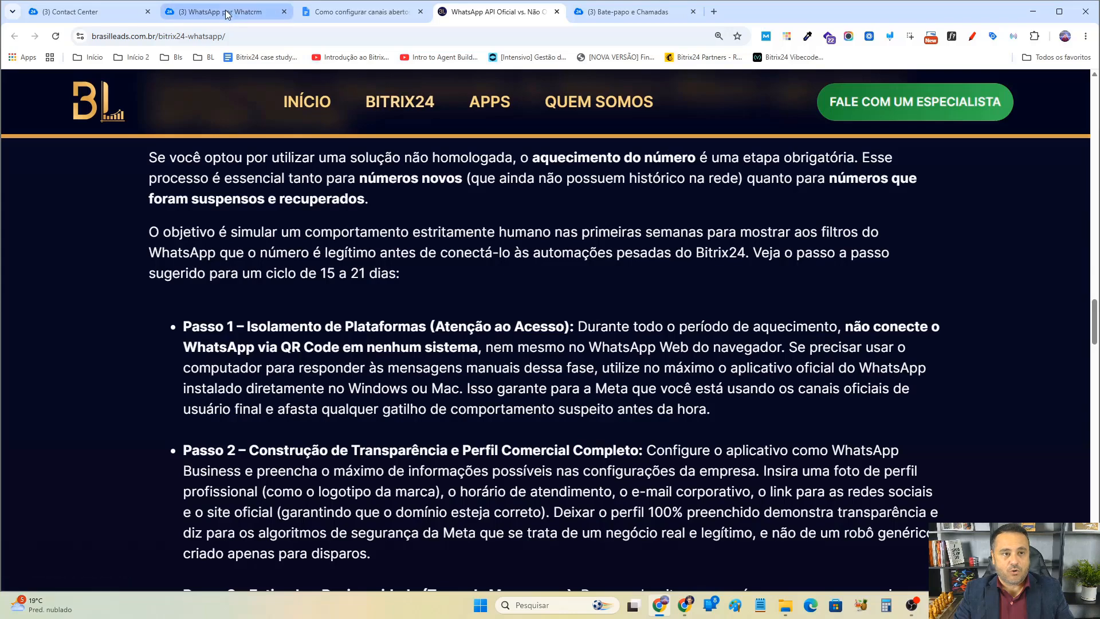
click(228, 11)
click(348, 14)
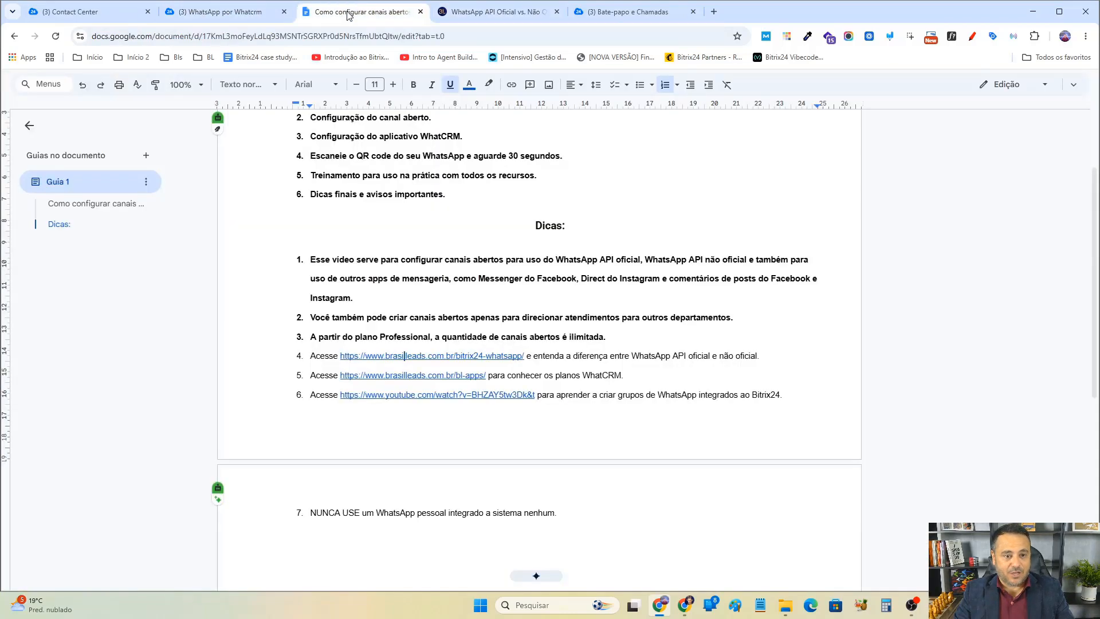
Open the tip 5 link and review the WhatCRM connector plans, highlighting each plan's name, price and features.
click(410, 377)
click(401, 390)
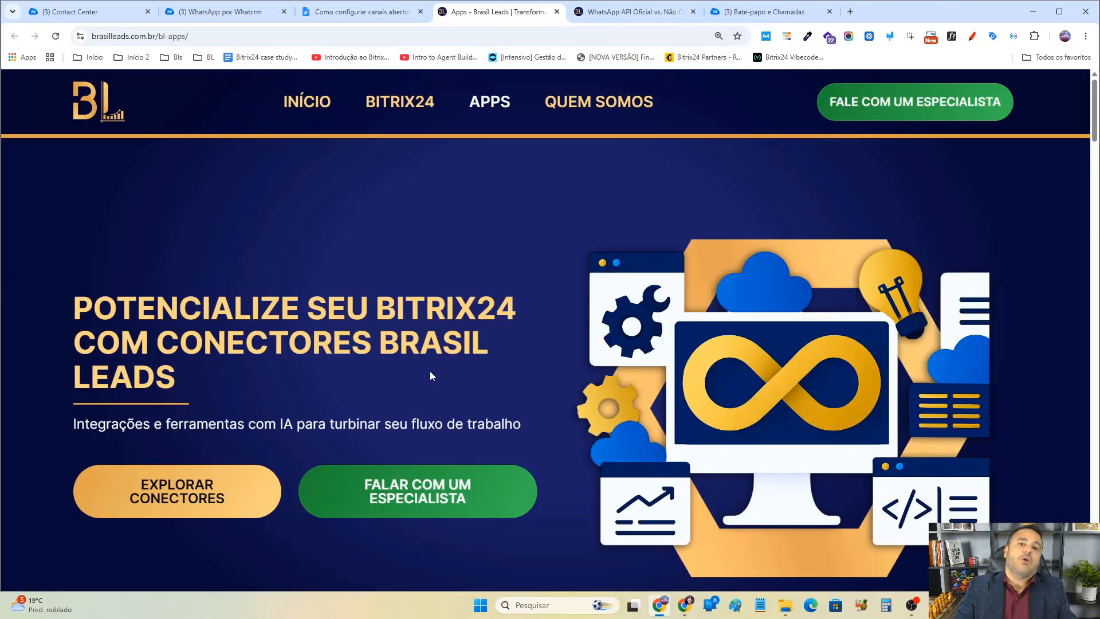
scroll(431, 375, down, 10)
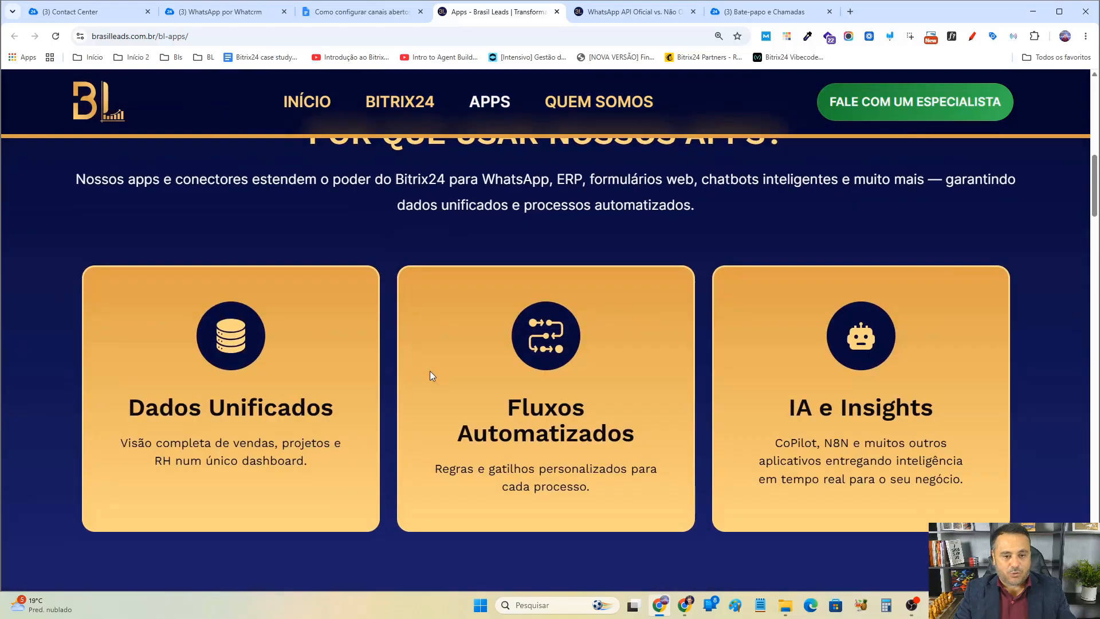
scroll(431, 376, down, 8)
scroll(431, 376, up, 1)
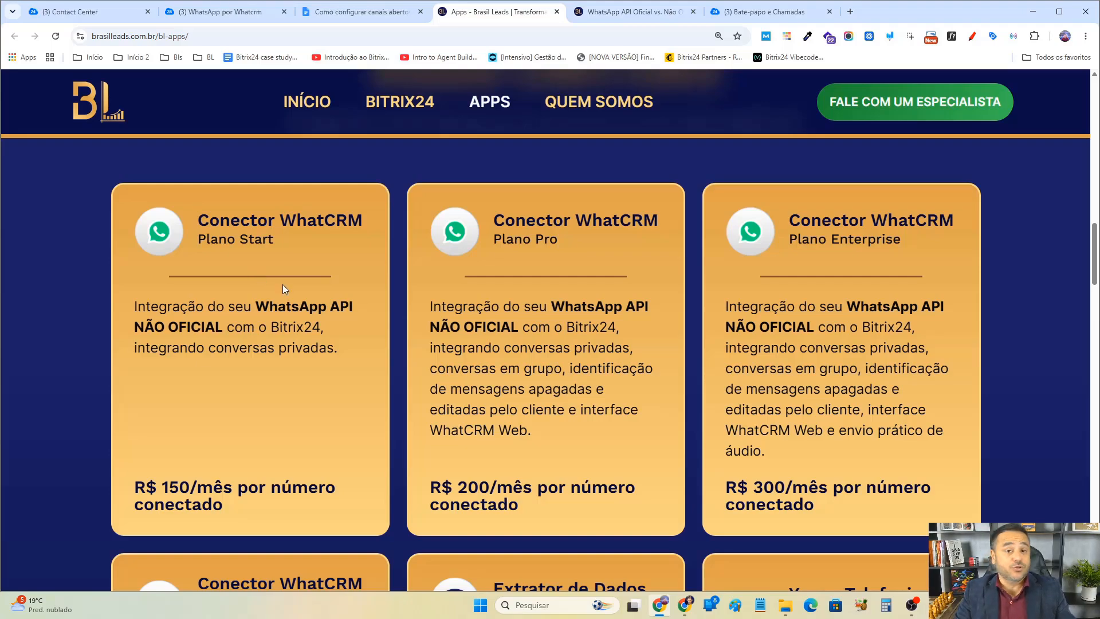
drag(146, 487, 221, 493)
drag(438, 487, 530, 491)
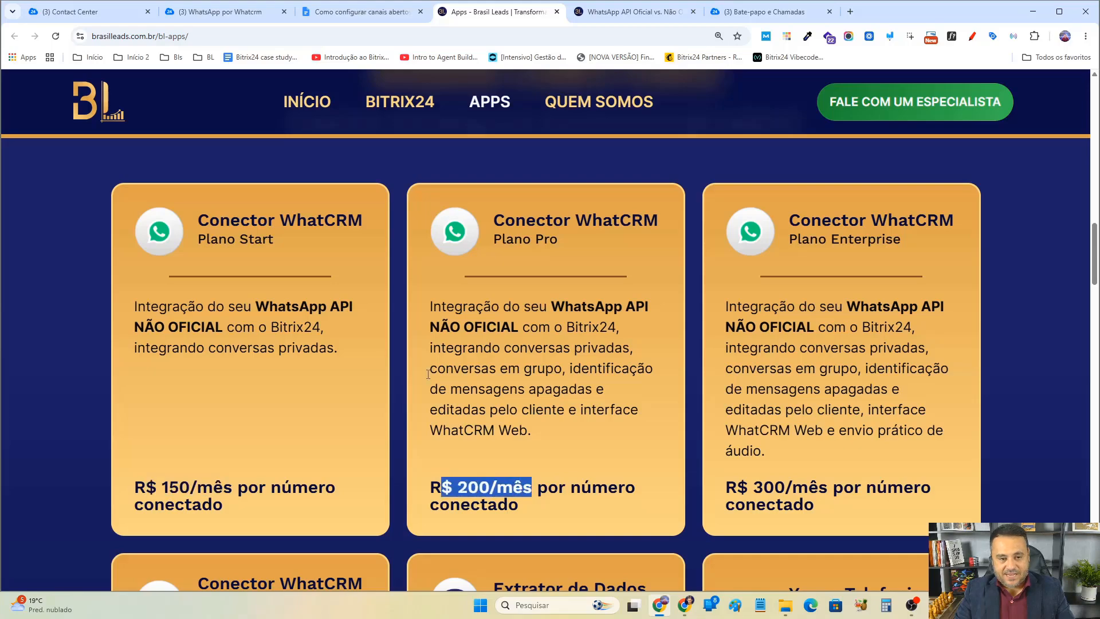
drag(224, 327, 275, 350)
click(505, 422)
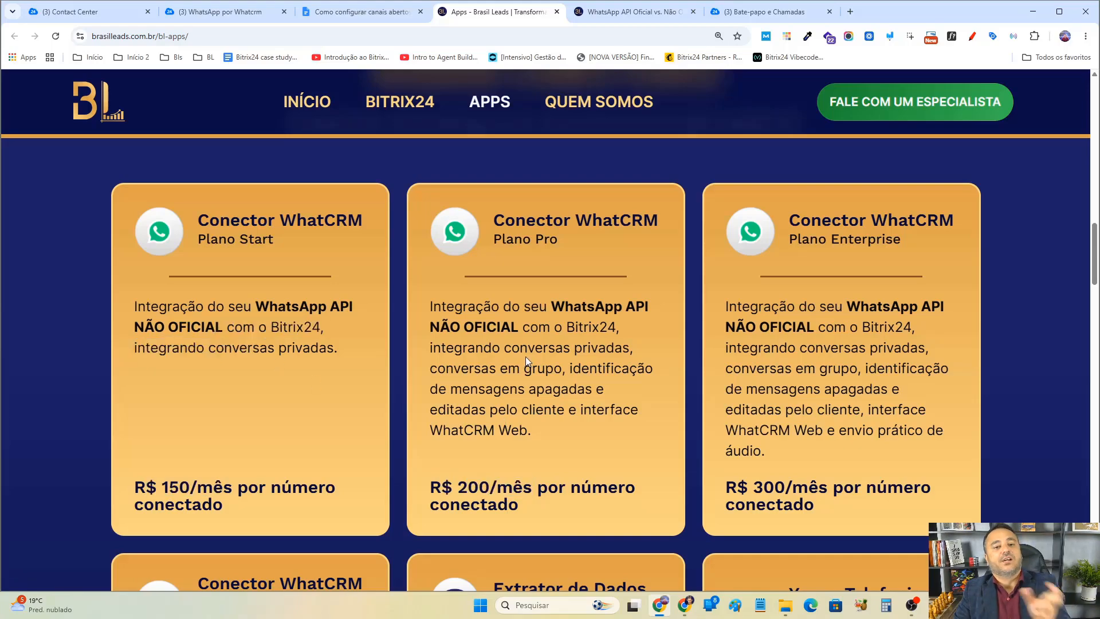
drag(496, 240, 561, 241)
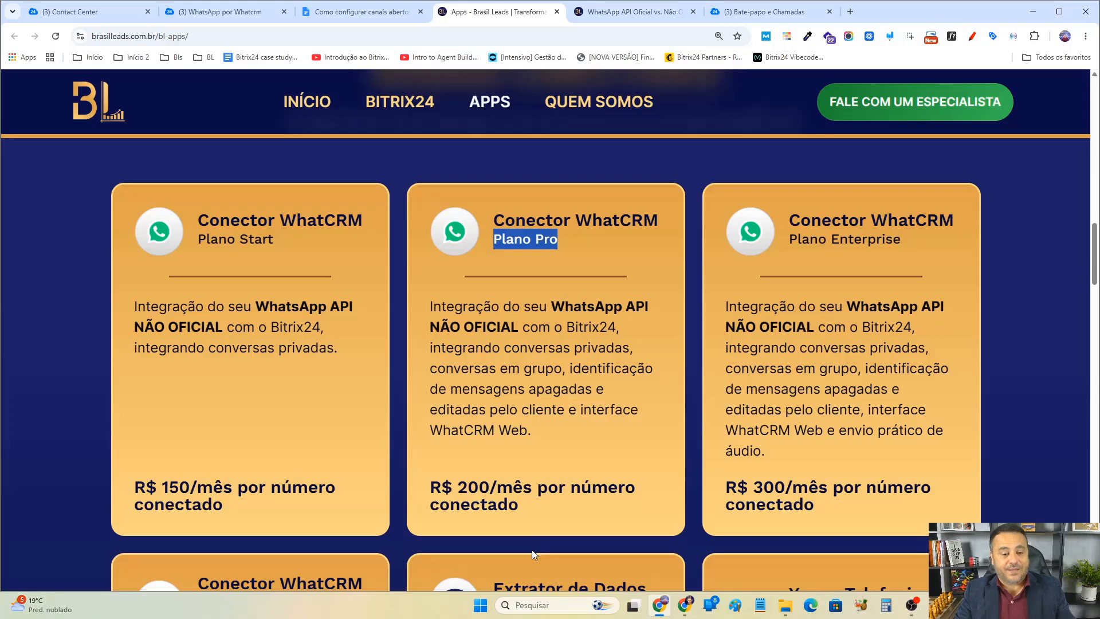
drag(476, 348, 544, 390)
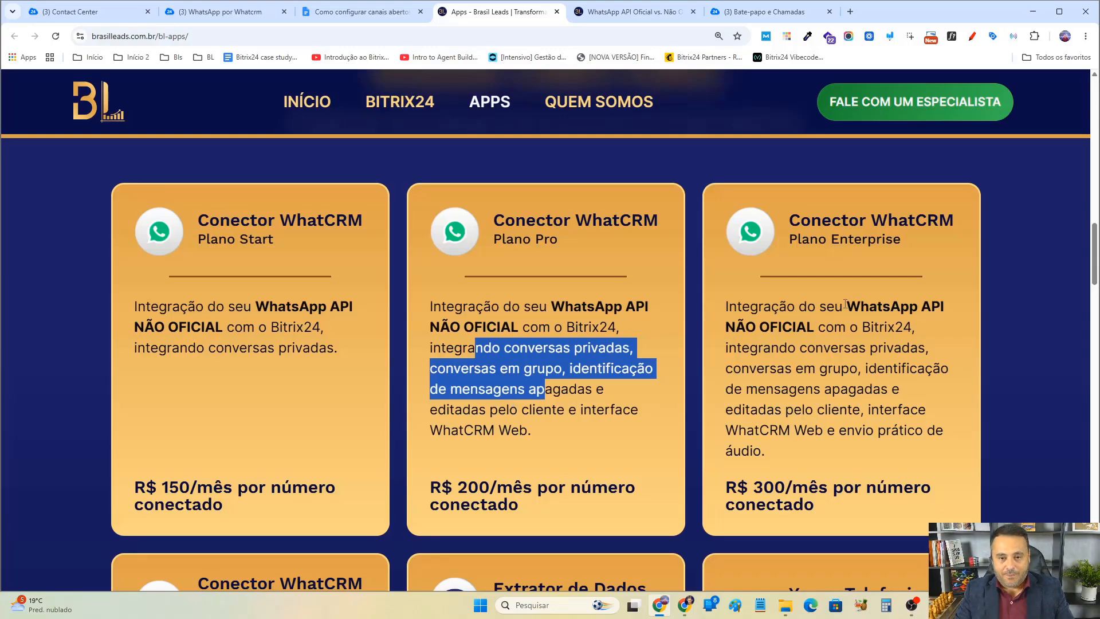
drag(782, 328, 850, 410)
click(818, 399)
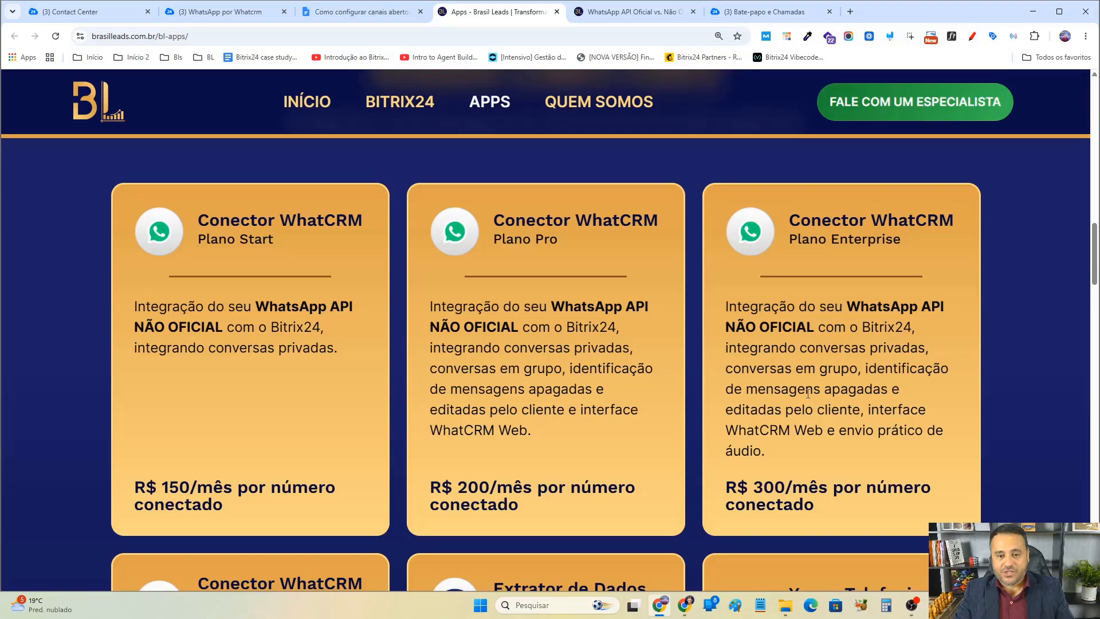
drag(810, 240, 905, 247)
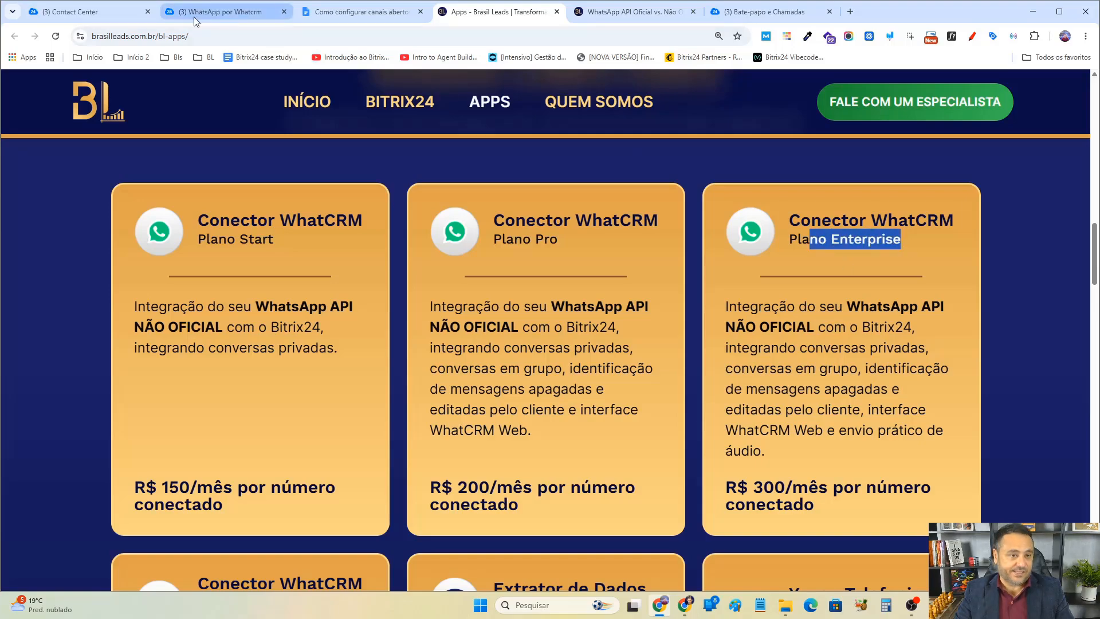
Open the client's chat in Open Channels, accept the conversation, and show the chat's app options.
click(228, 13)
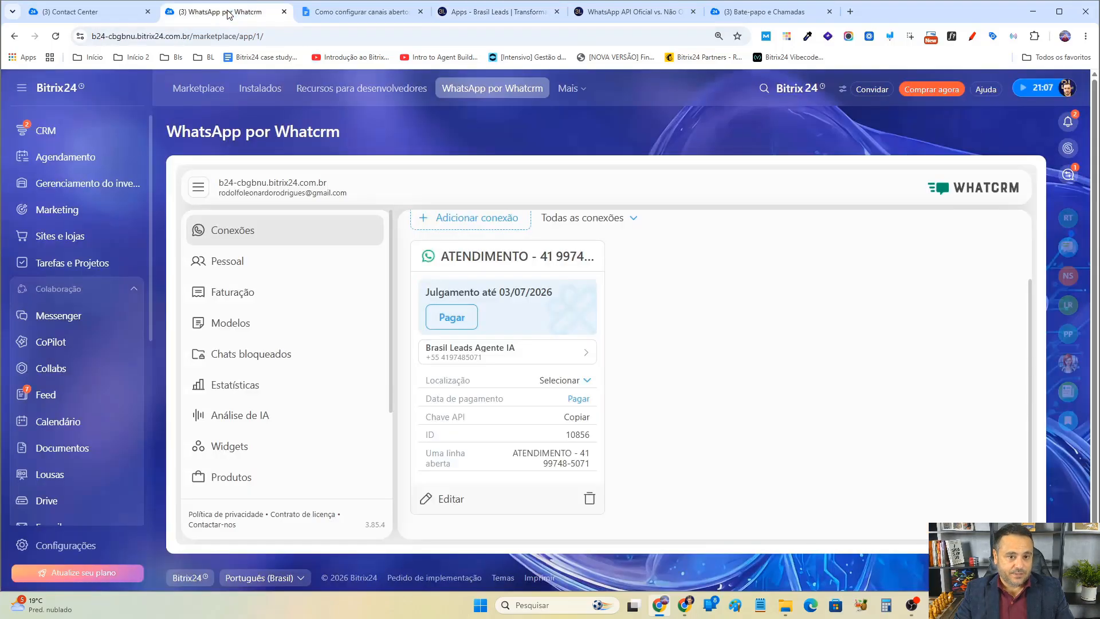
click(1069, 174)
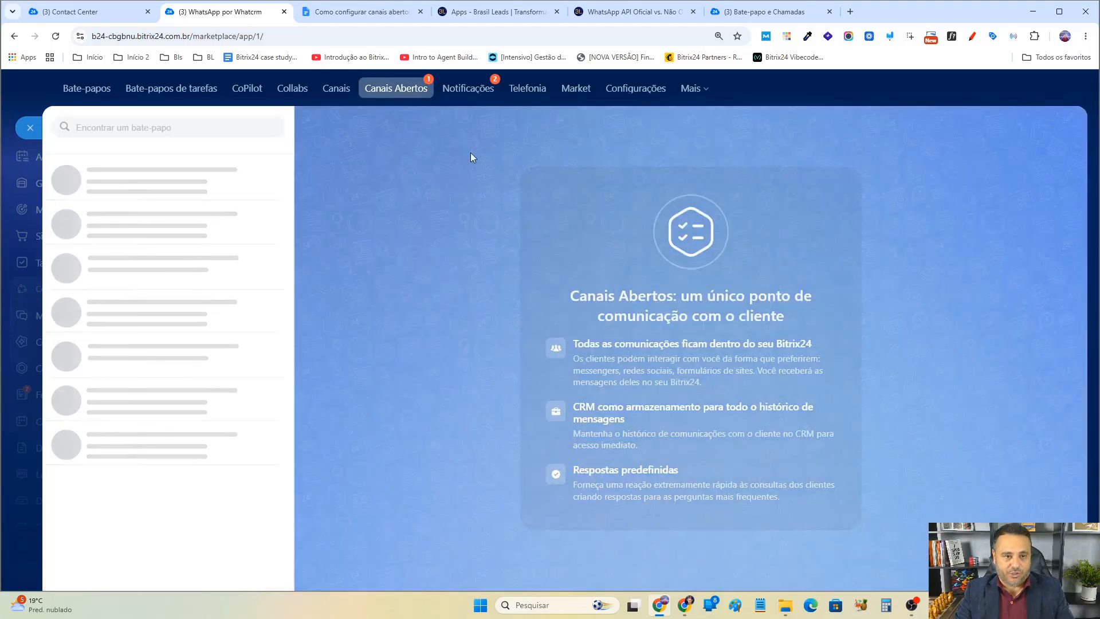
click(197, 226)
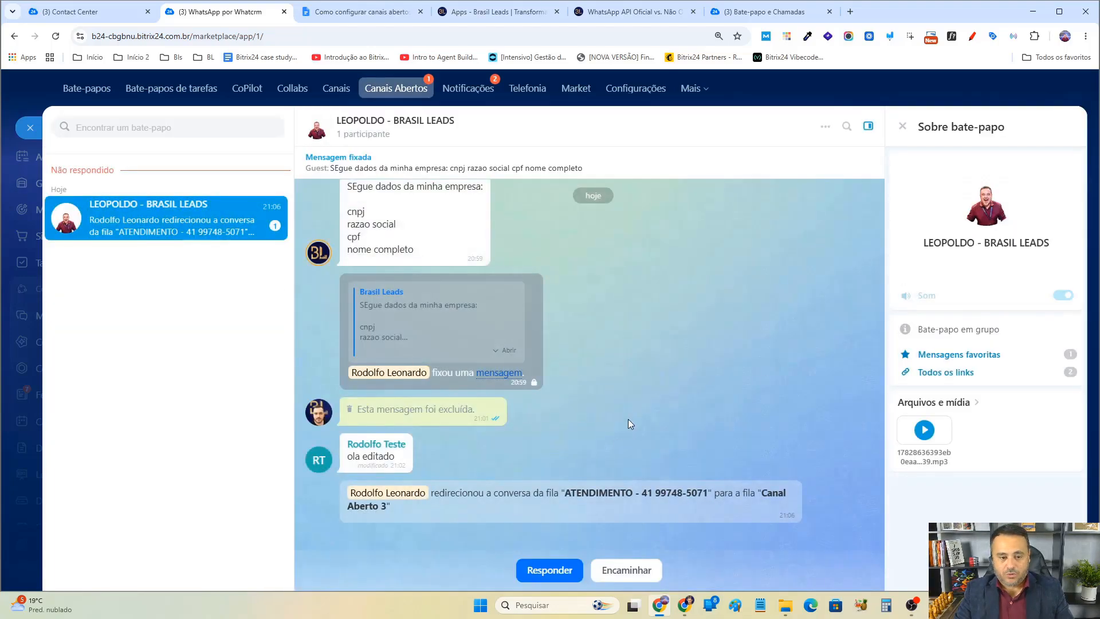
click(551, 569)
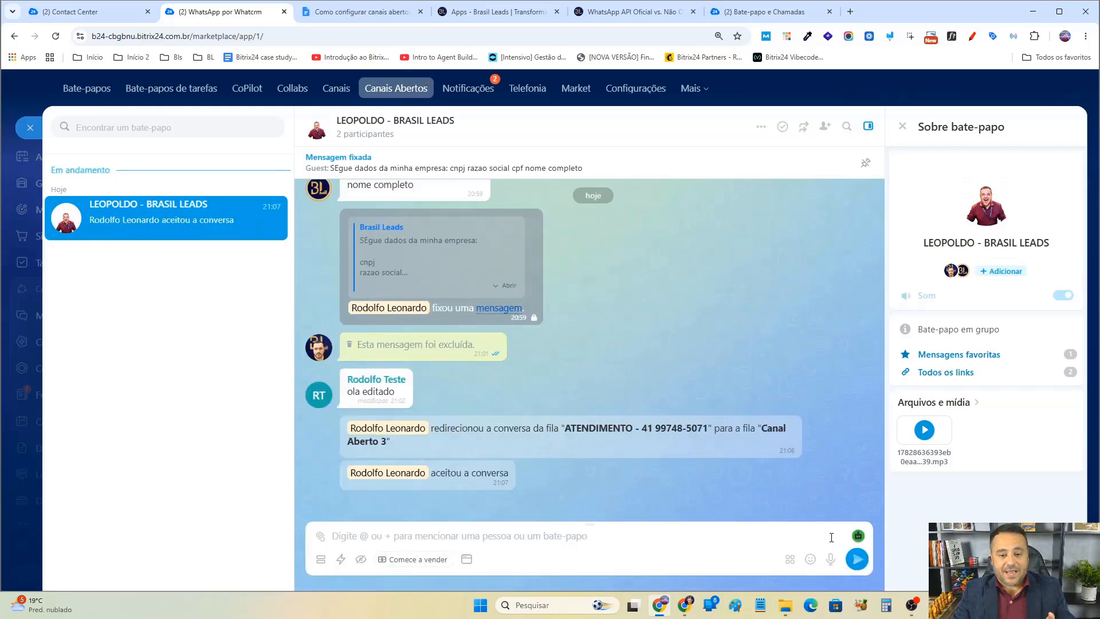
click(790, 560)
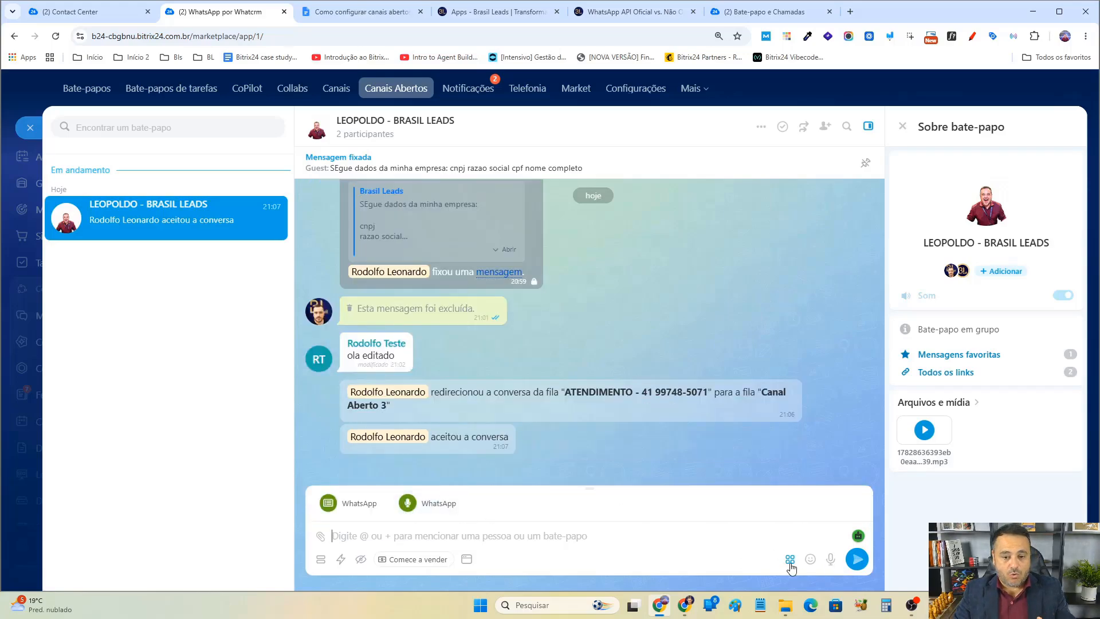
Review the WhatCRM plan cards again, highlighting the Start plan description and the Enterprise audio feature.
click(603, 12)
click(513, 12)
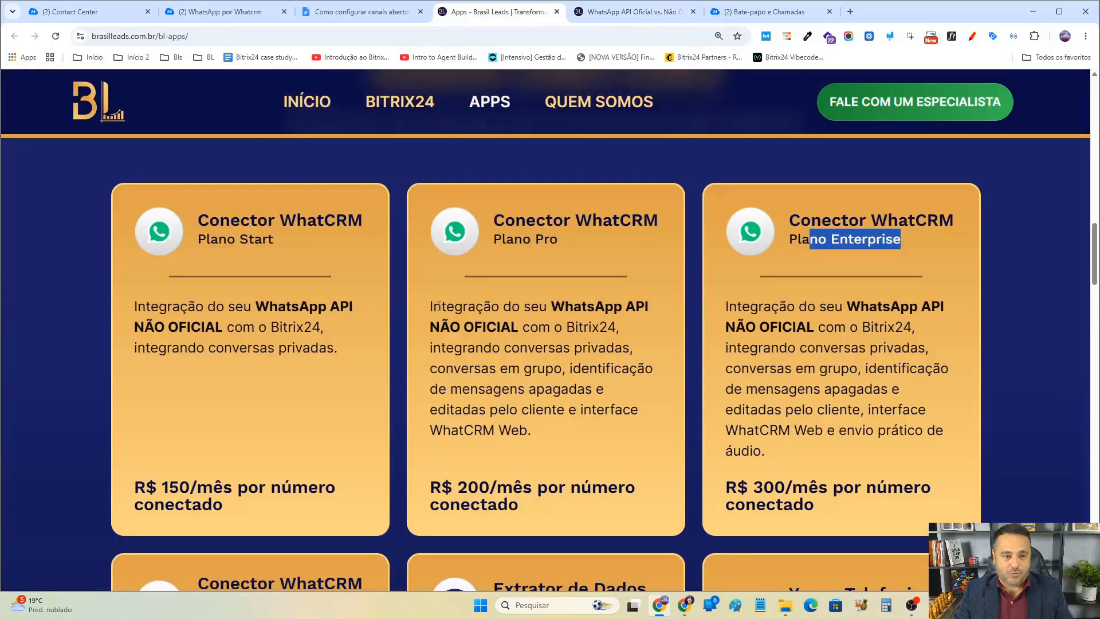
drag(162, 350, 266, 507)
click(270, 408)
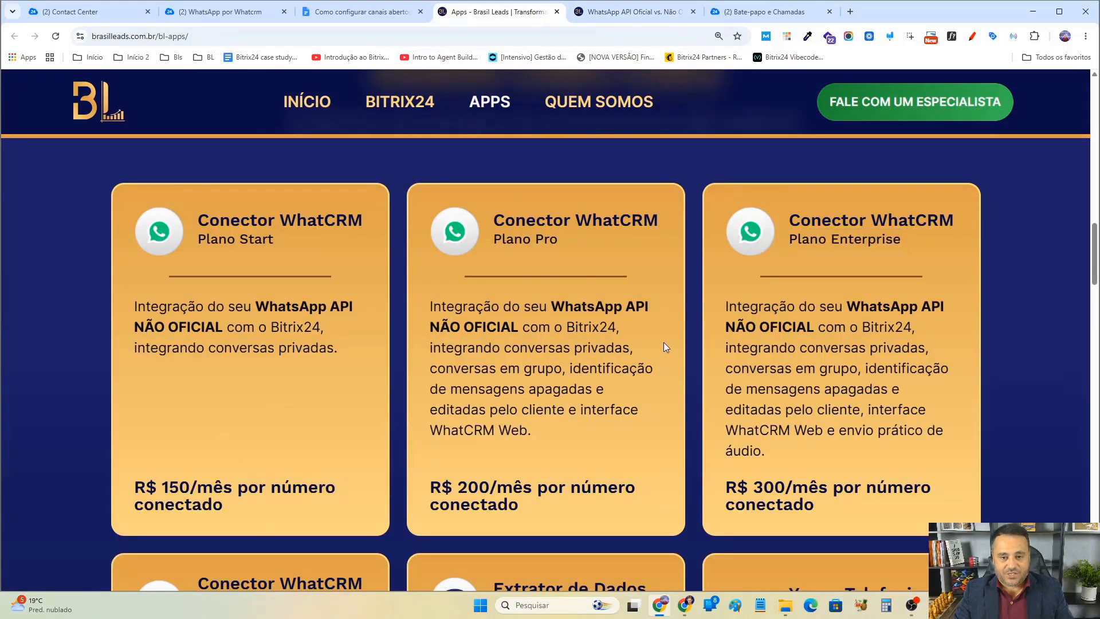
drag(837, 430, 916, 462)
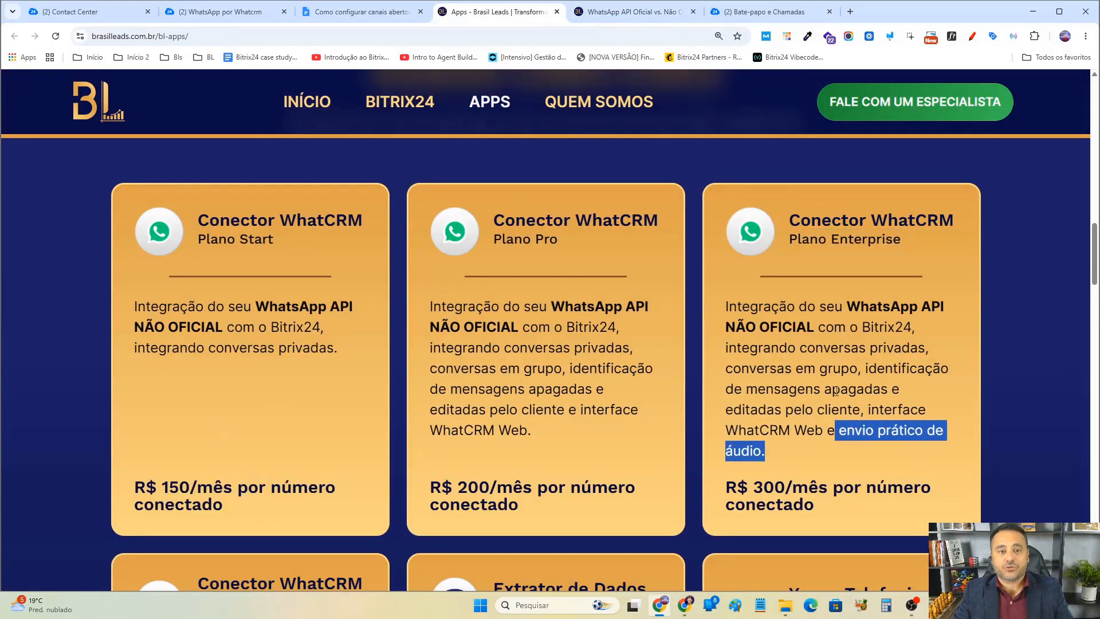
Open the client's contact card from the chat's options menu.
click(232, 15)
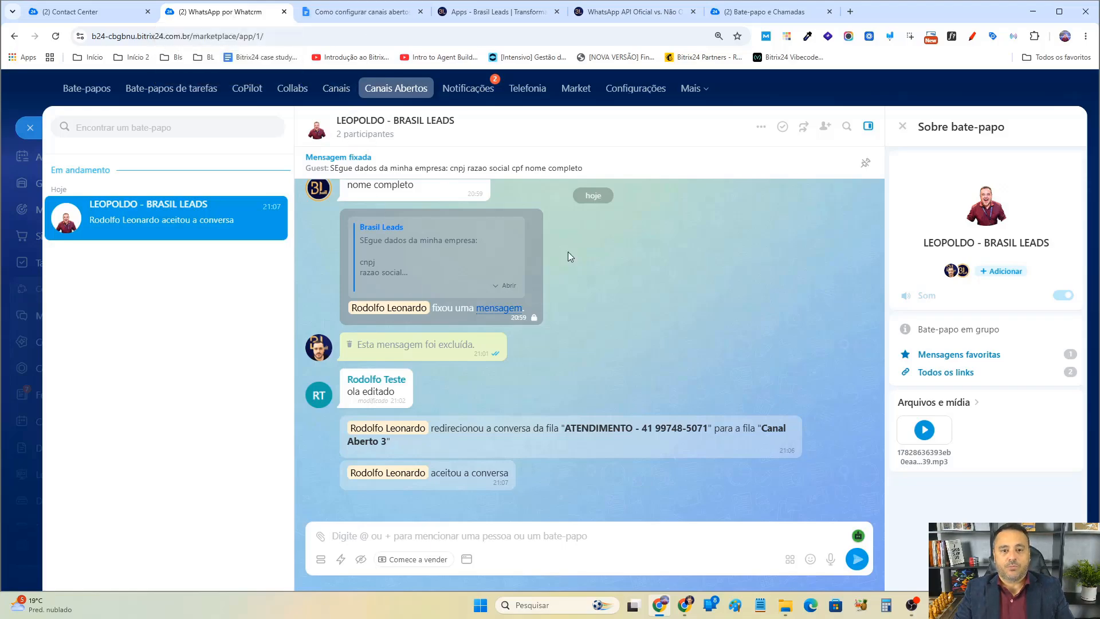
click(761, 127)
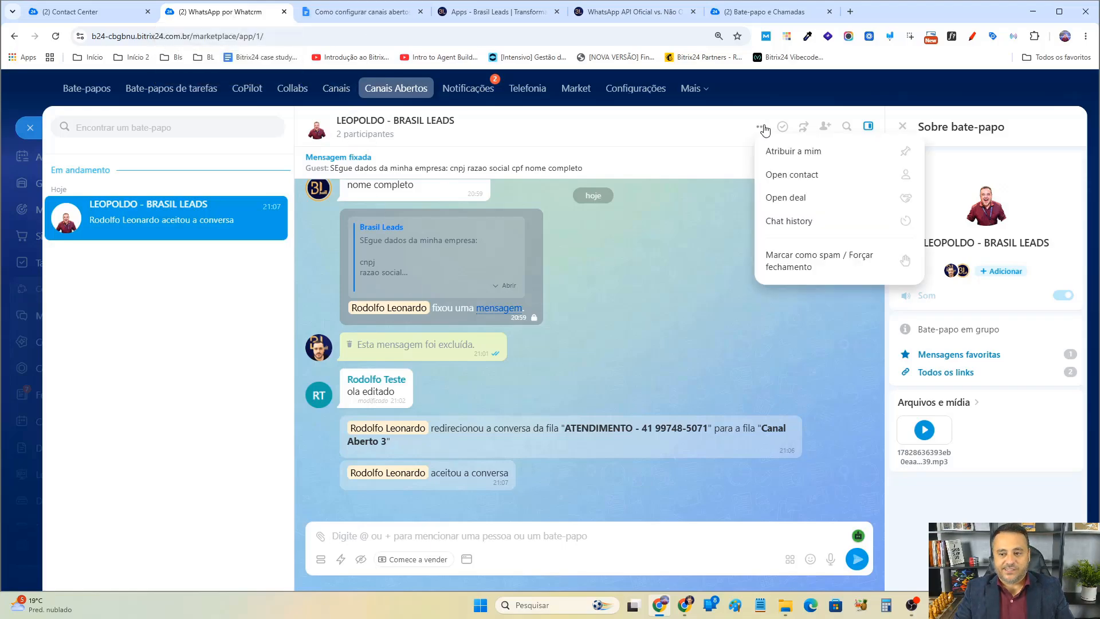
click(803, 174)
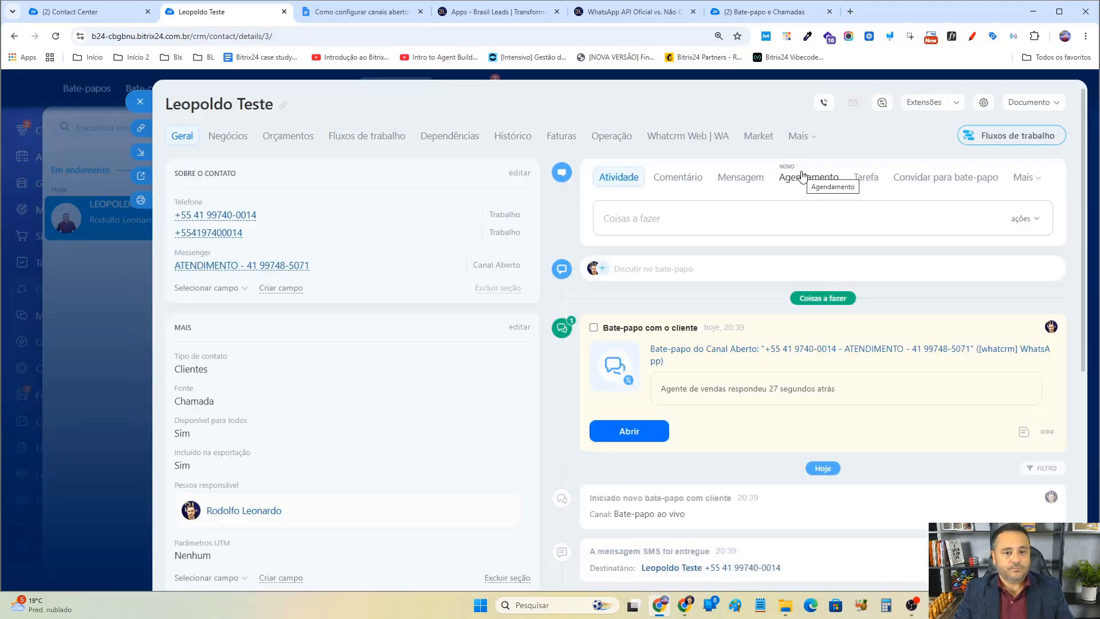
Open the contact's Whatcrm Web | WA view and record and send a short voice message.
click(1021, 177)
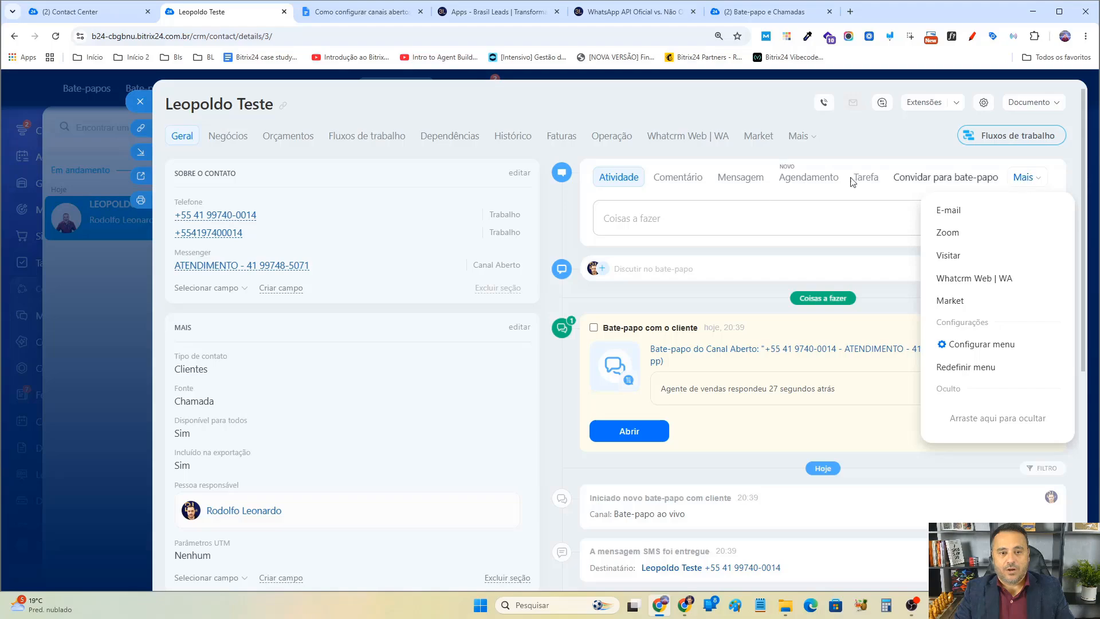
click(1023, 177)
click(982, 278)
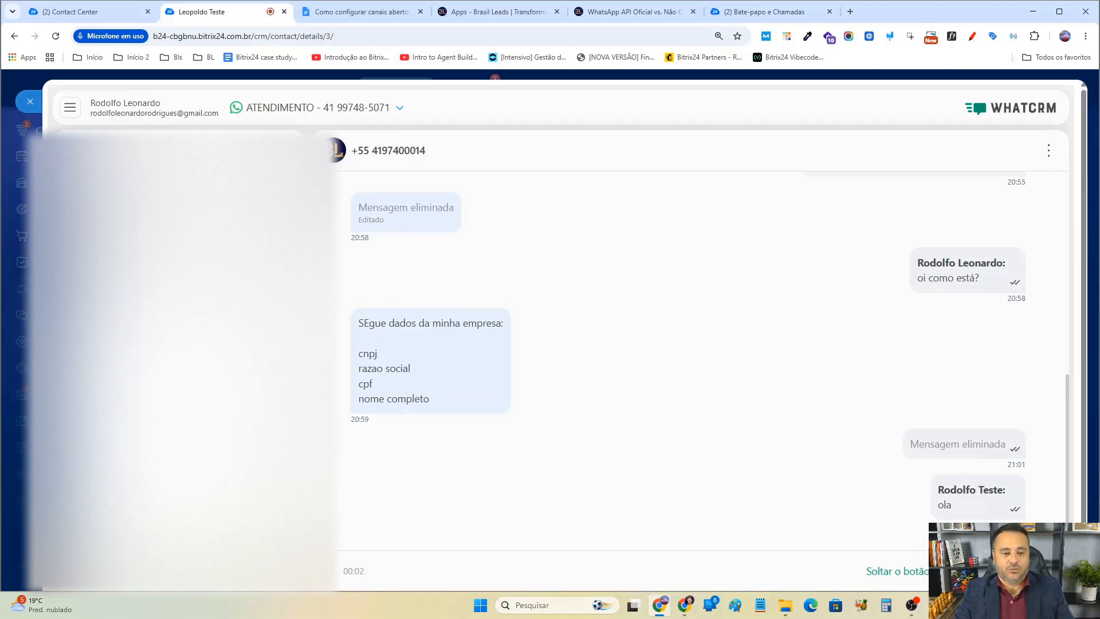
click(1049, 571)
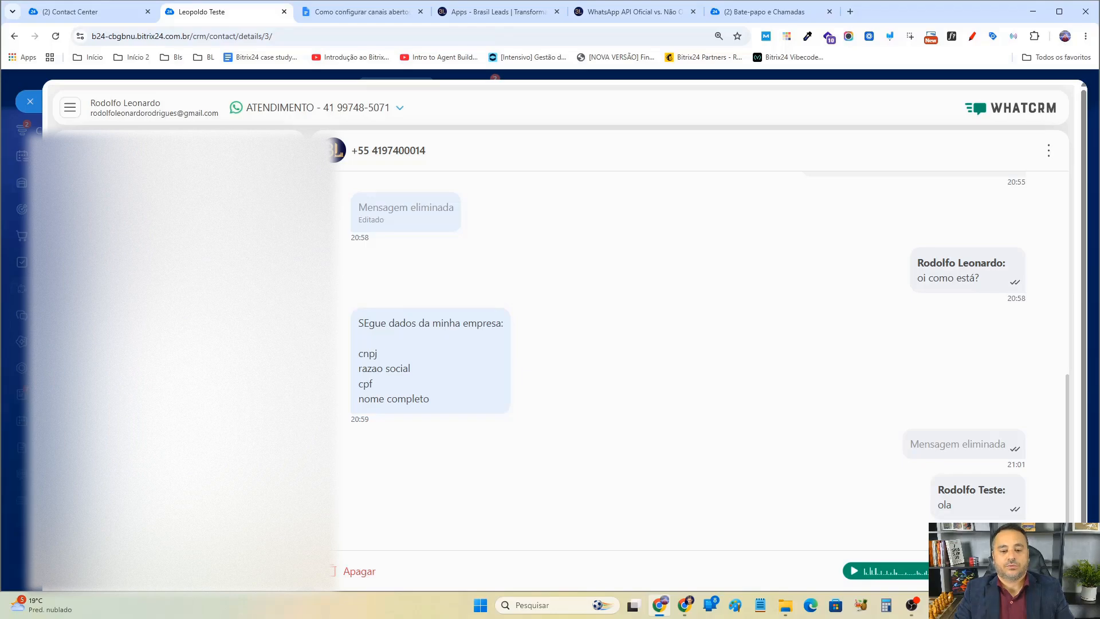
Switch to the other Chrome window showing the second Bitrix24 portal's Open Channels.
mouse_move(687, 607)
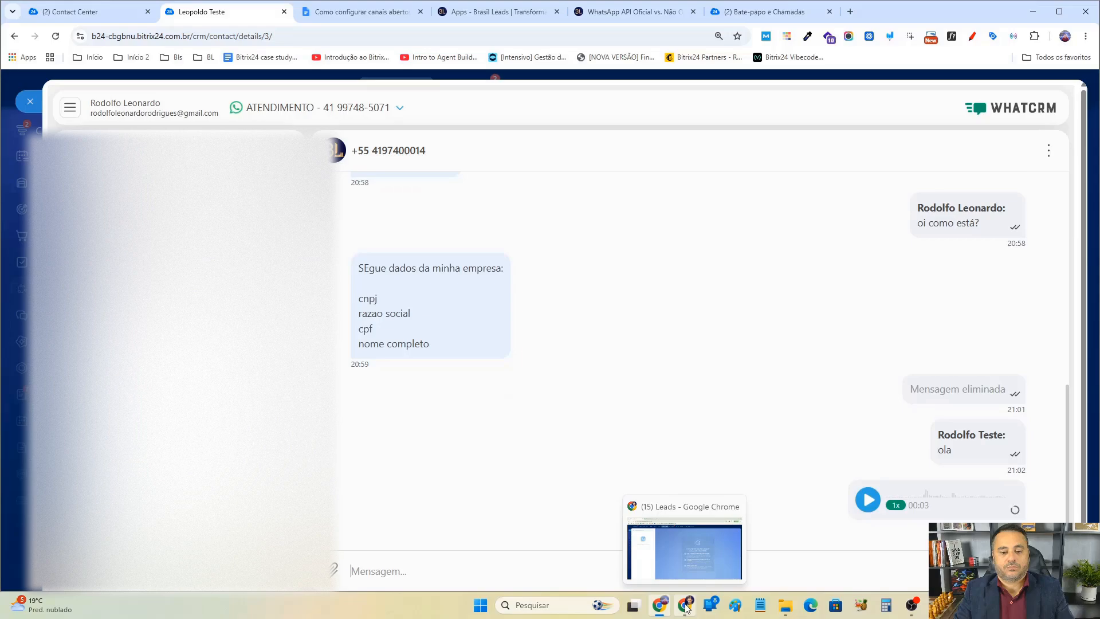
click(686, 606)
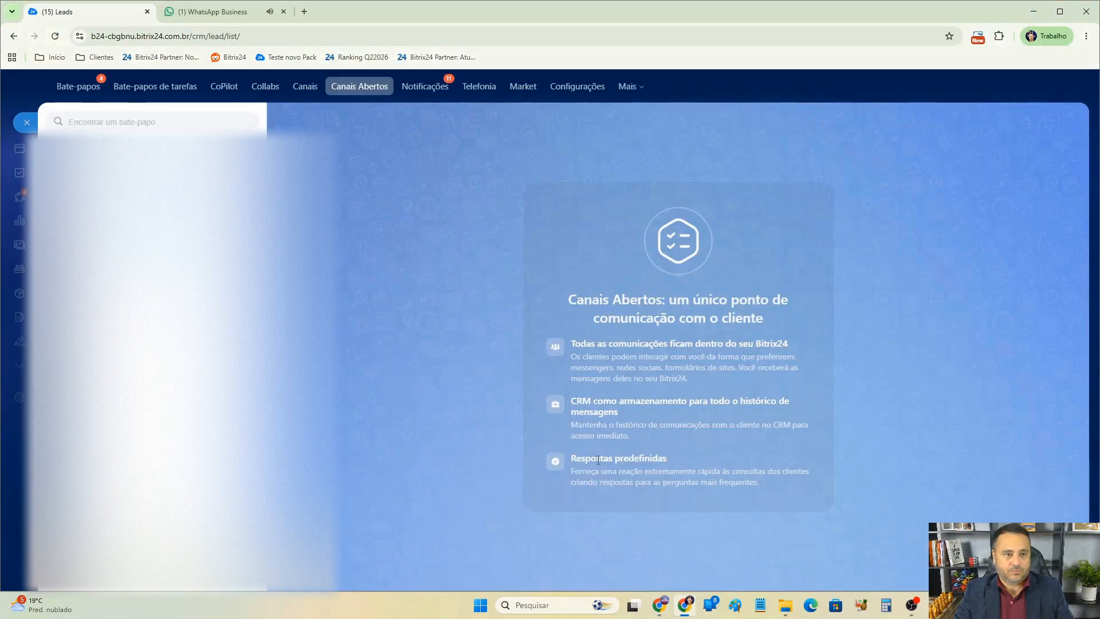
Switch to the Brasil Leads apps page and review the WhatCRM Enterprise official-API connector card, highlighting its name and price.
click(212, 11)
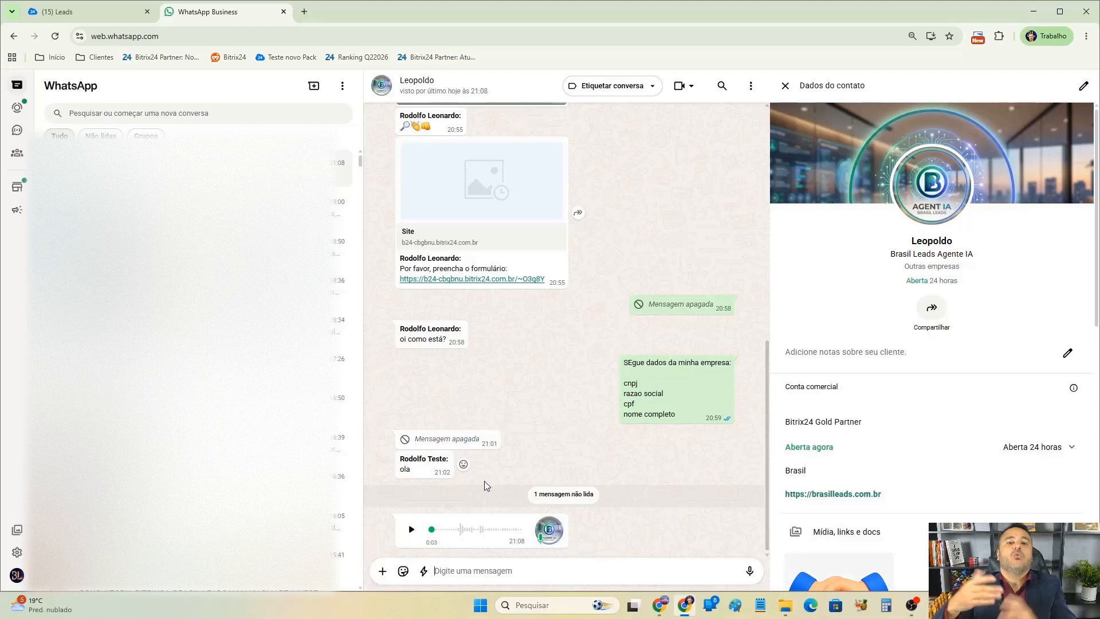
click(659, 606)
scroll(625, 361, down, 9)
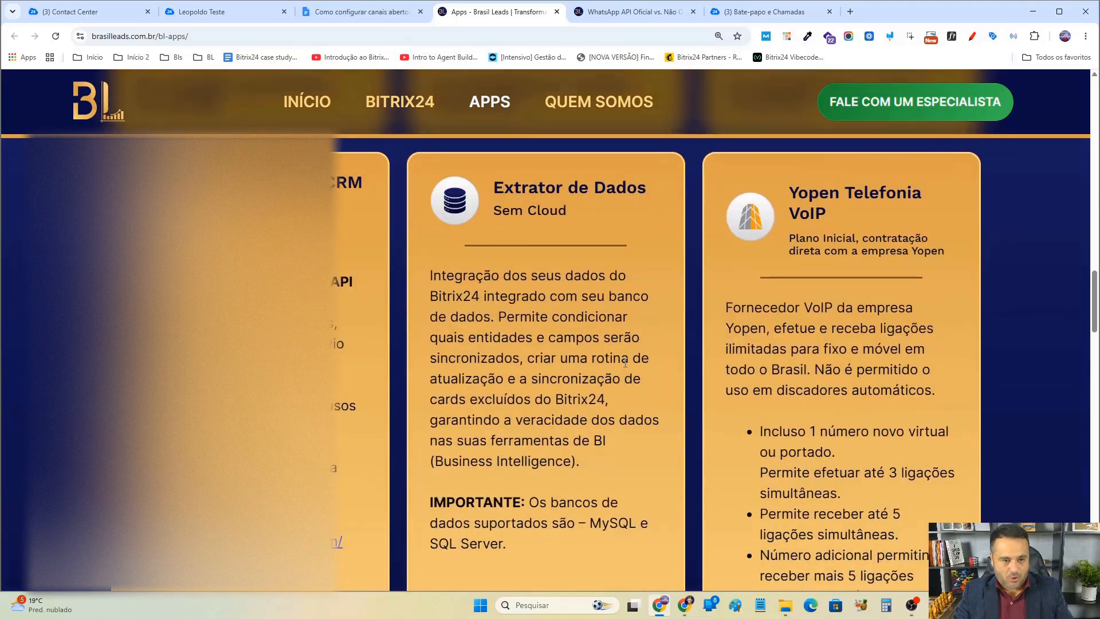
scroll(674, 355, up, 4)
scroll(675, 358, down, 6)
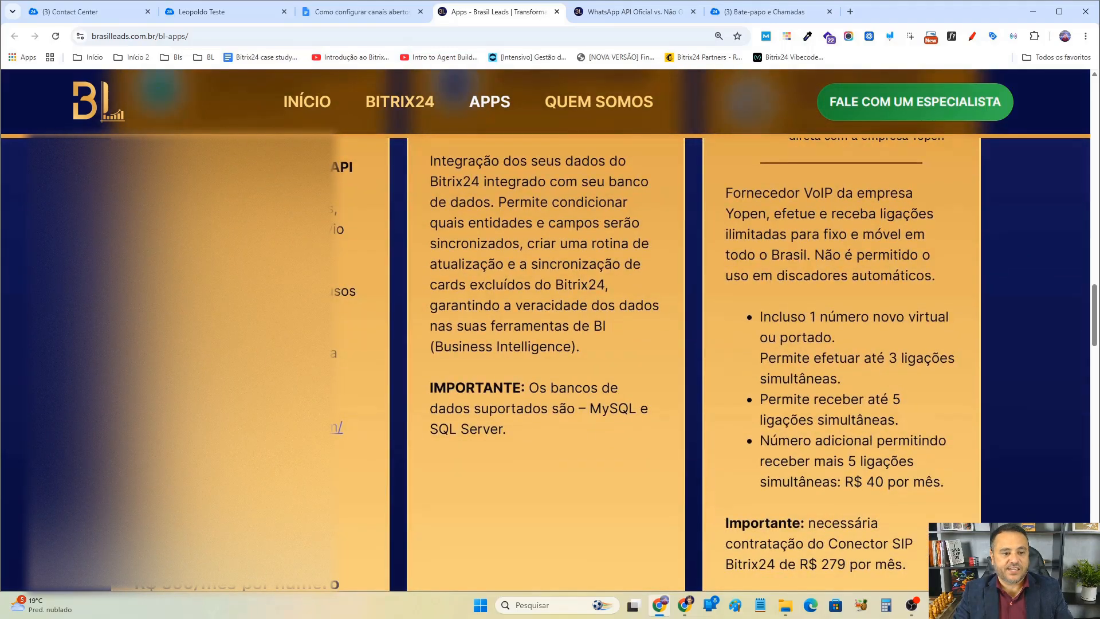
scroll(262, 445, up, 3)
scroll(263, 446, down, 1)
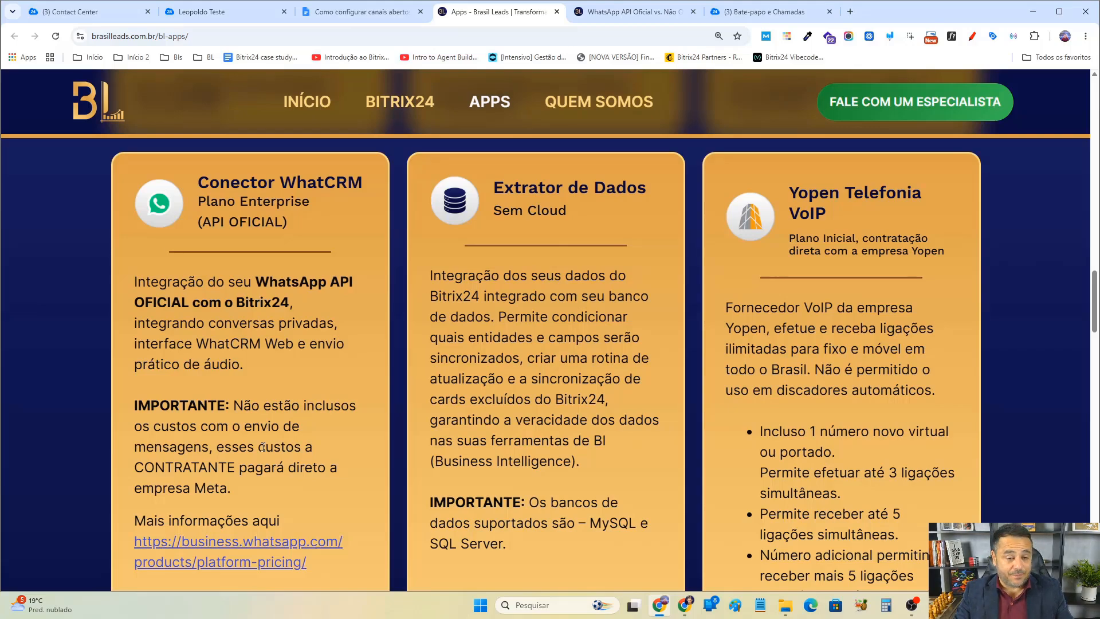
scroll(262, 447, down, 3)
scroll(433, 445, up, 3)
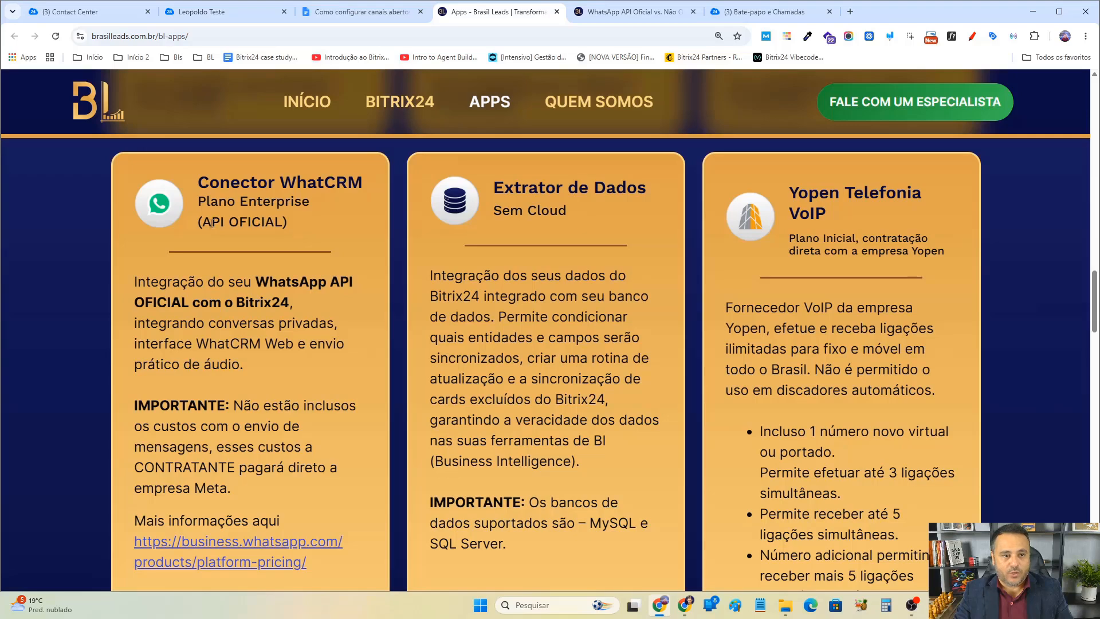
drag(203, 223, 283, 224)
scroll(202, 492, down, 4)
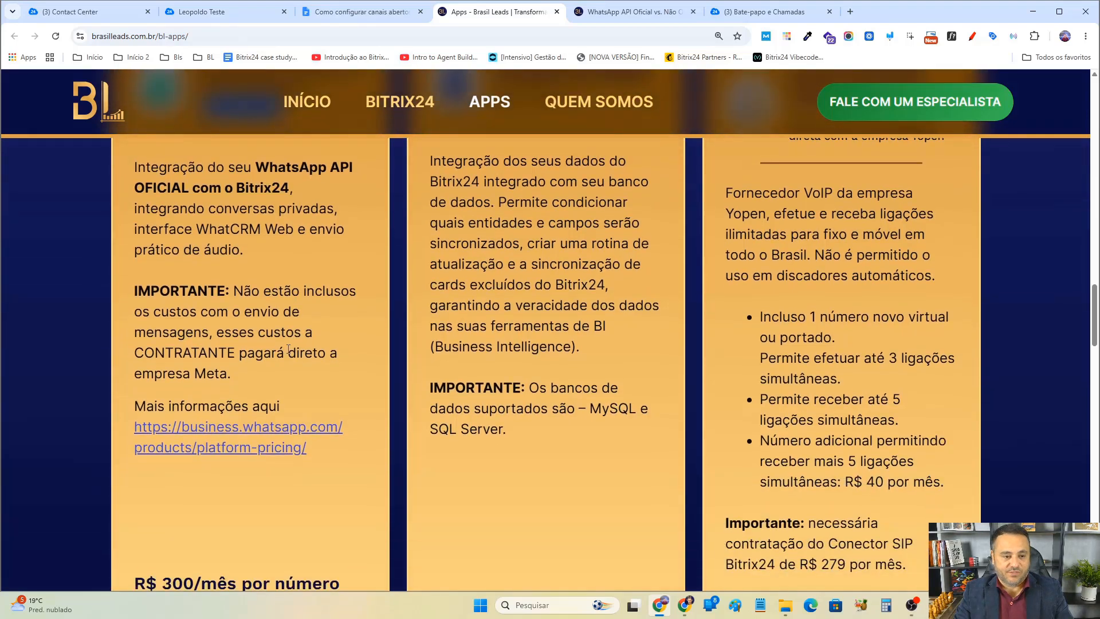
drag(146, 466, 253, 485)
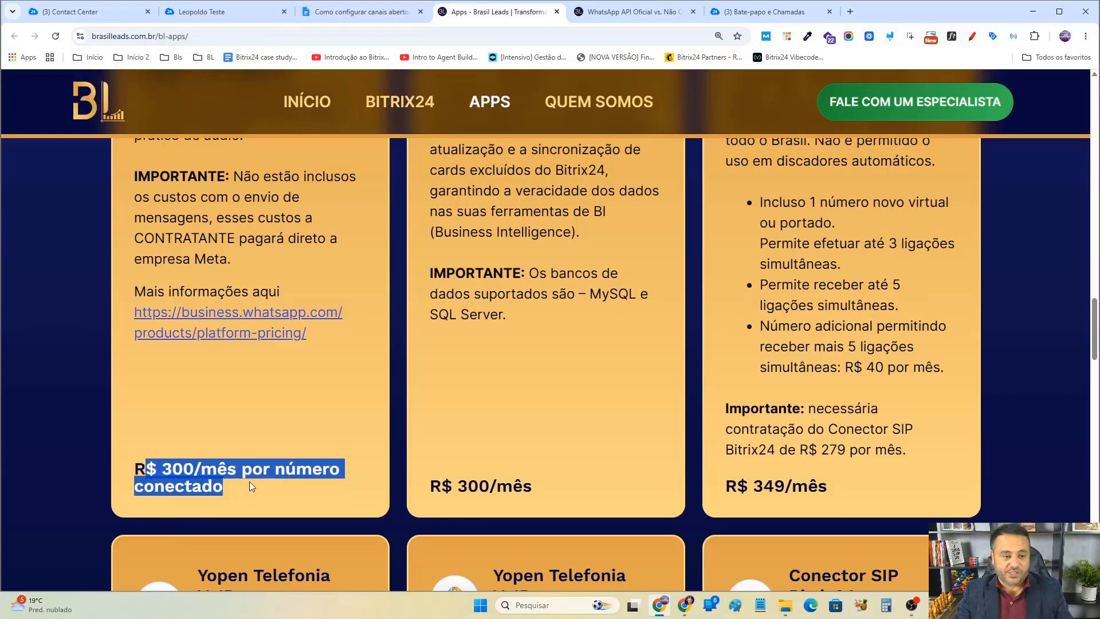
Highlight the monthly prices of the official-API connector and the WhatCRM Start plan on the apps page.
scroll(297, 463, up, 1)
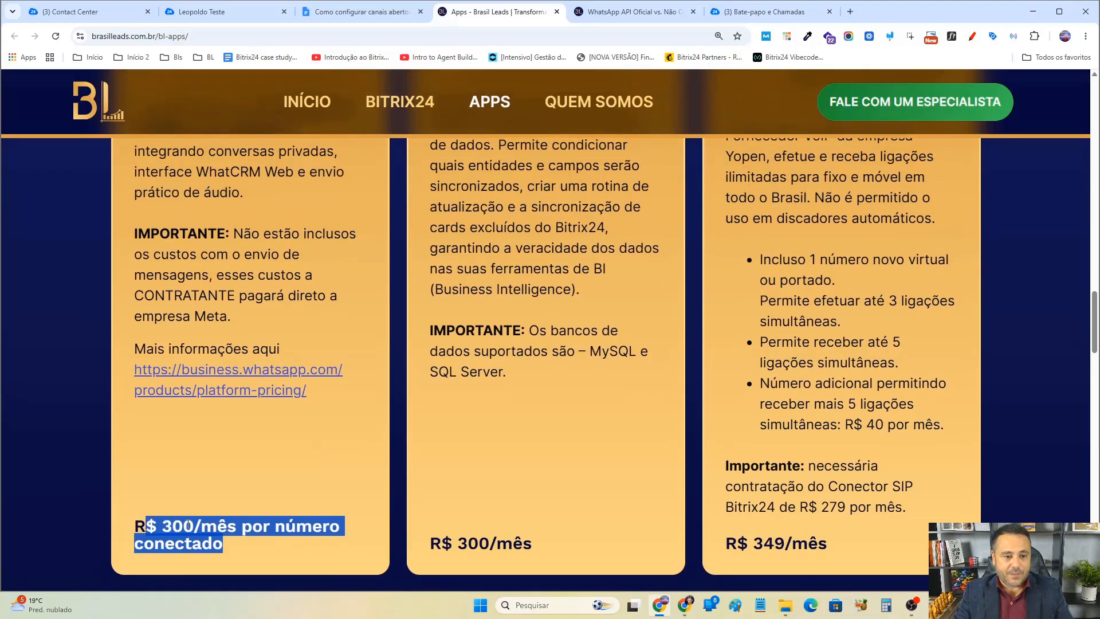
drag(157, 526, 240, 536)
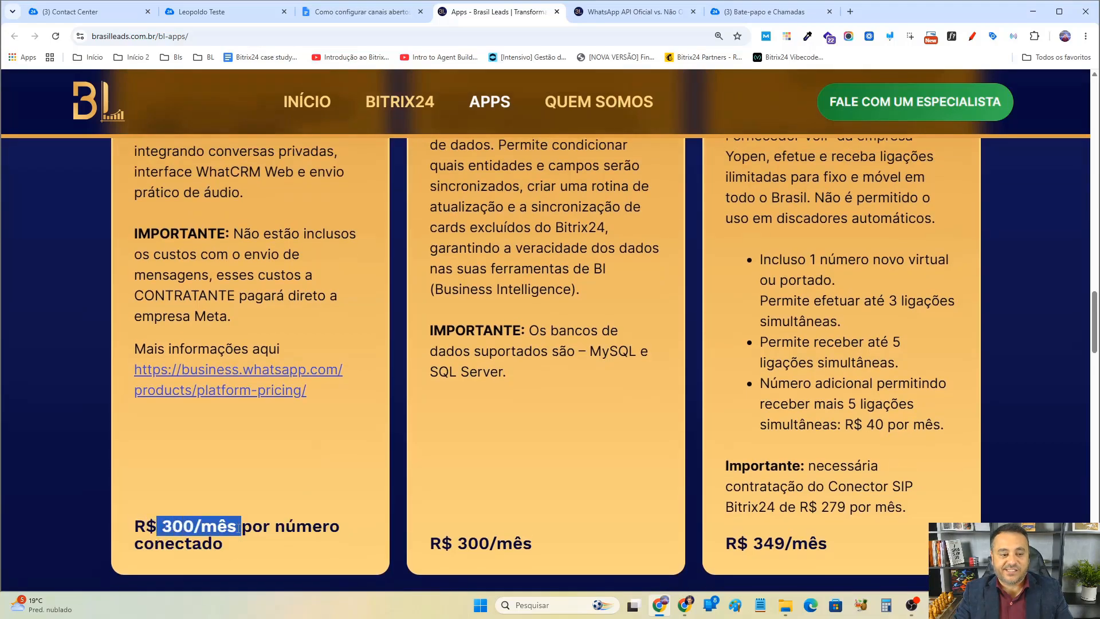
click(239, 528)
scroll(345, 509, up, 13)
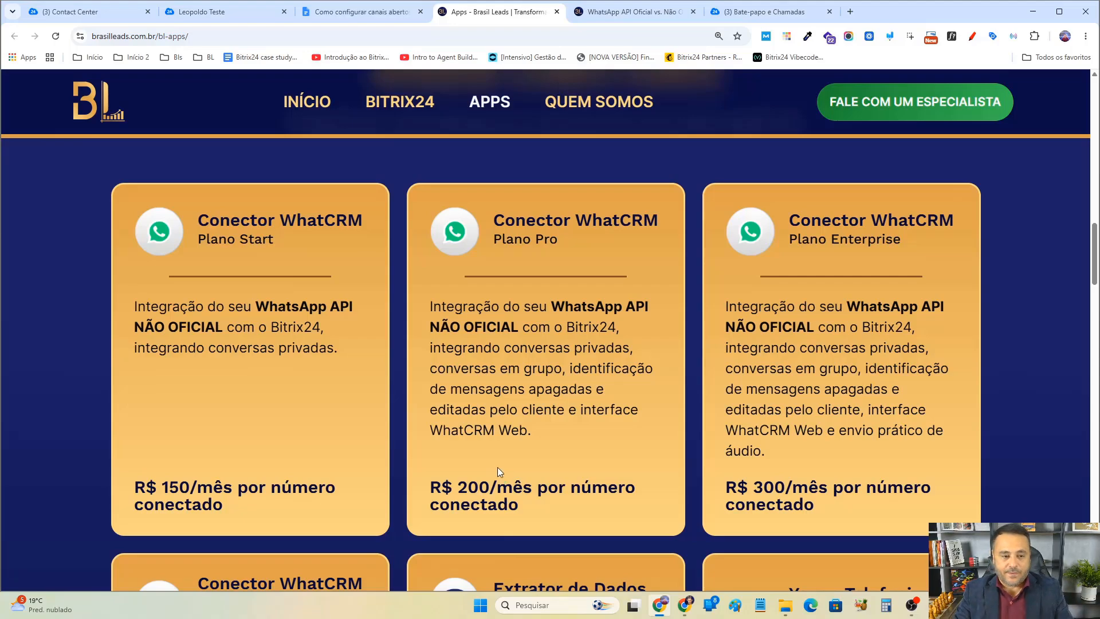
drag(159, 487, 213, 487)
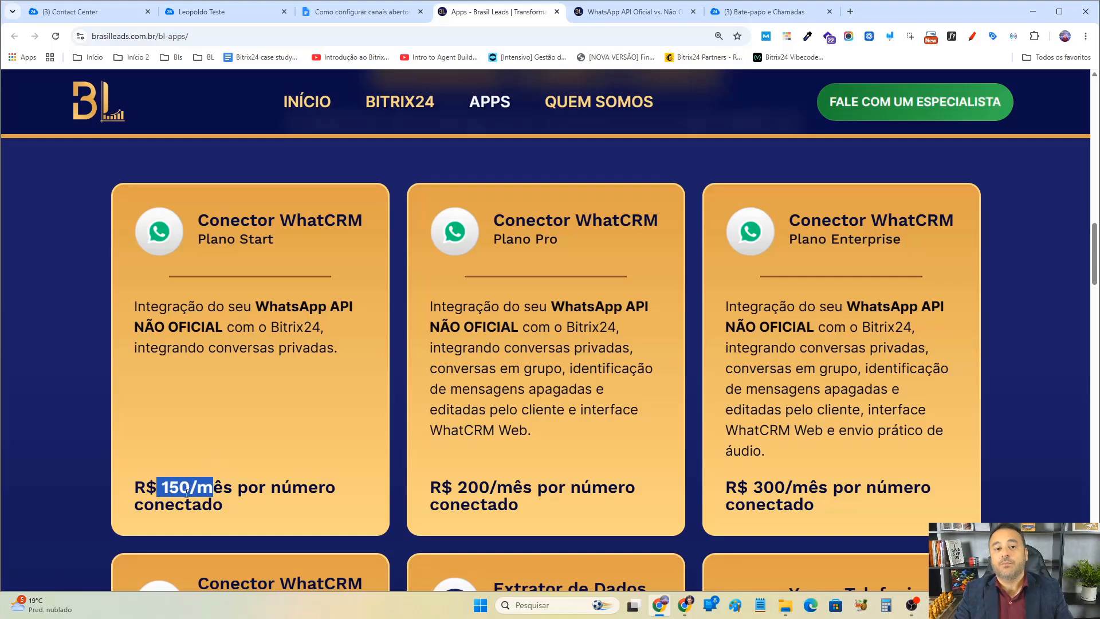
Switch to the tutorial document and bold the fifth and sixth items of the Dicas list.
click(356, 12)
triple_click(520, 378)
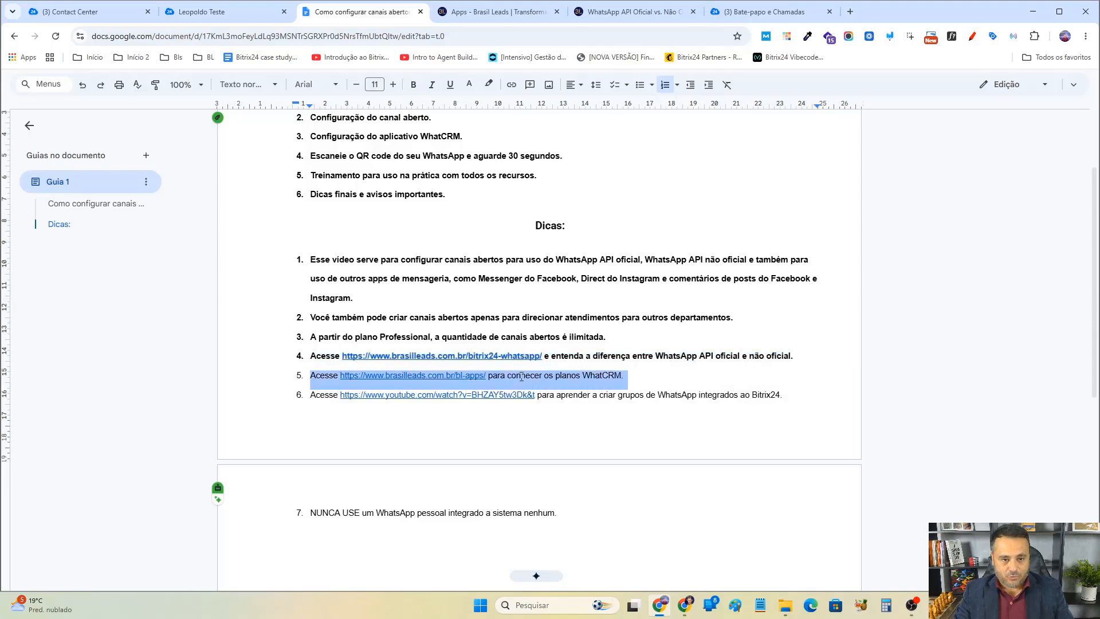
click(413, 85)
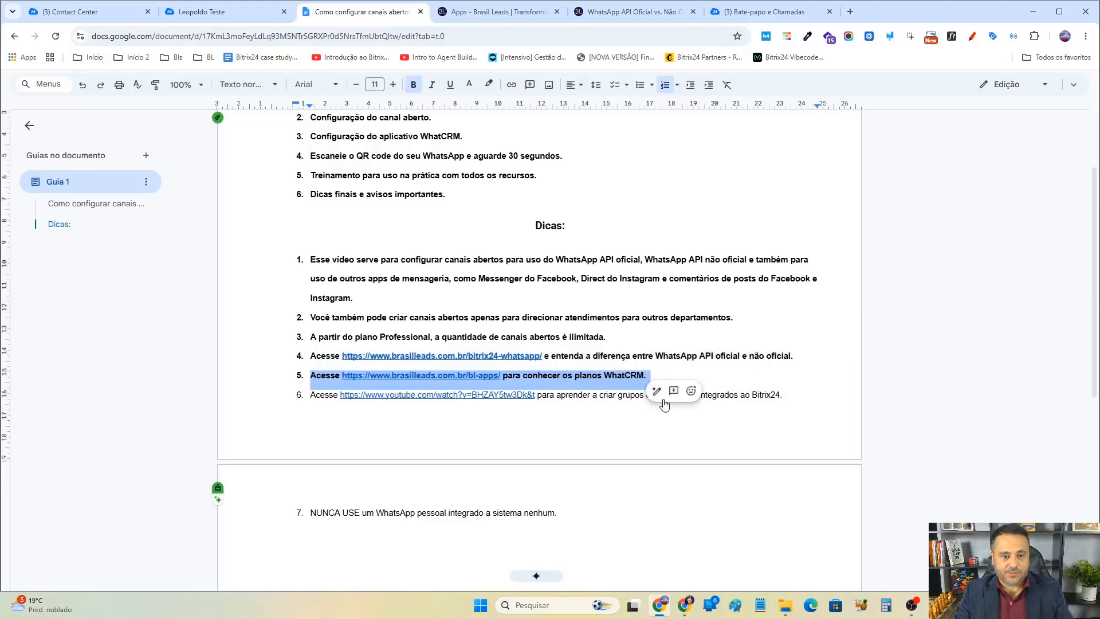
click(321, 395)
triple_click(321, 396)
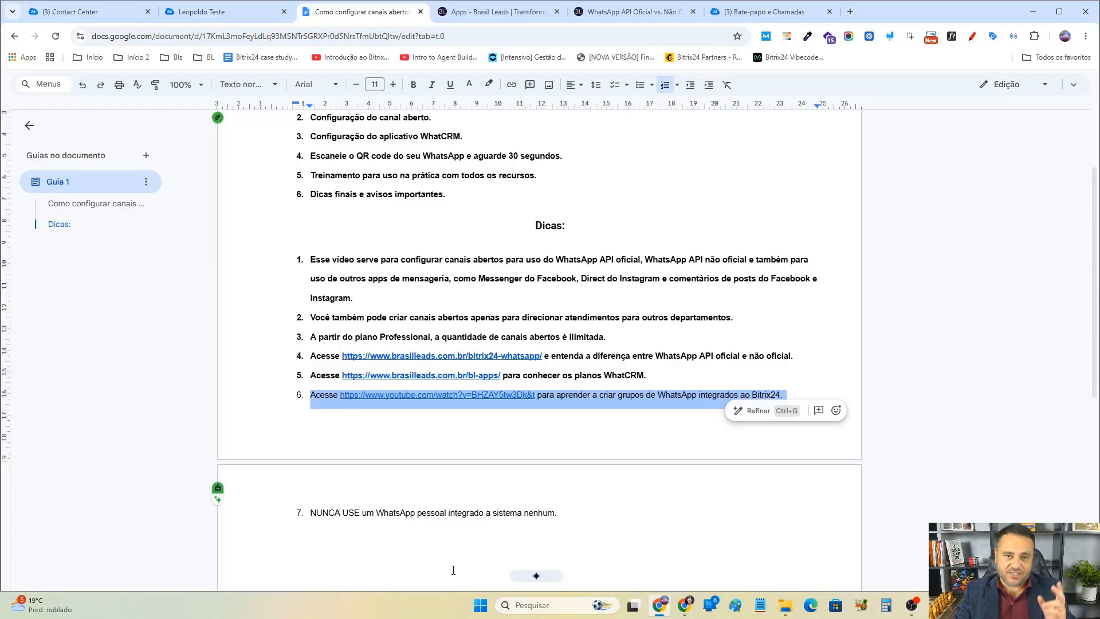
click(413, 84)
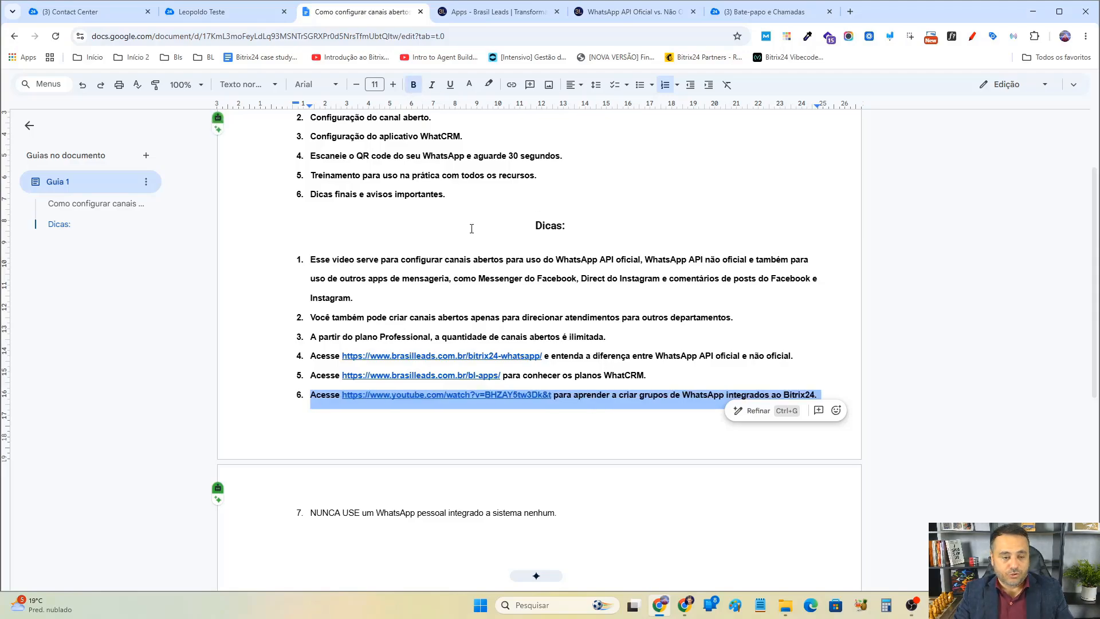
Bold the seventh Dicas item, "NUNCA USE um WhatsApp pessoal integrado a sistema nenhum.".
scroll(471, 228, down, 2)
triple_click(368, 398)
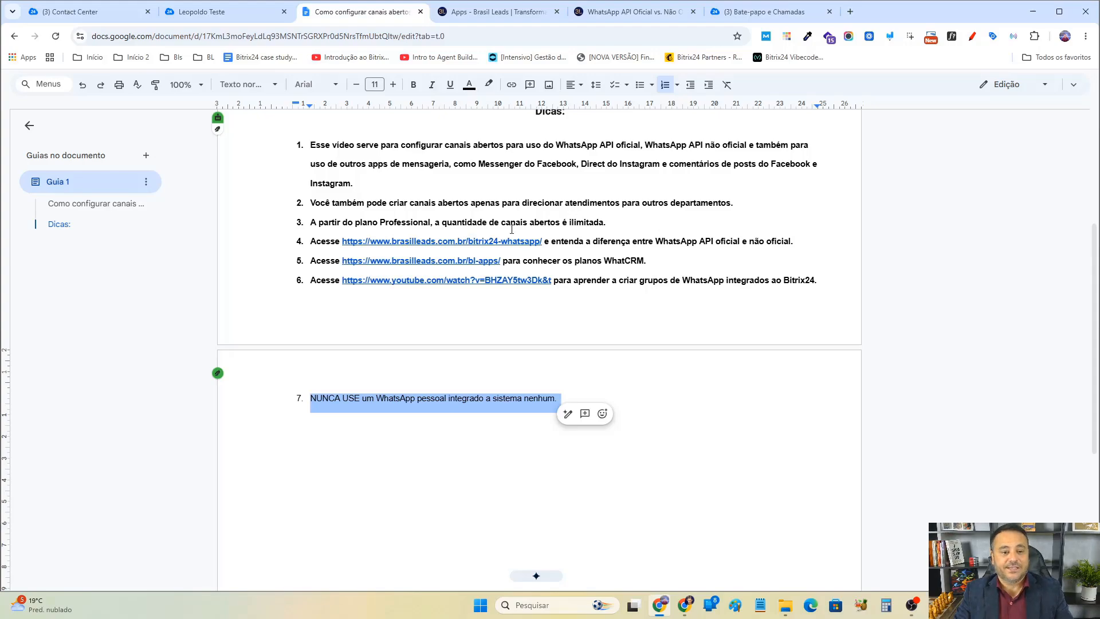
click(413, 84)
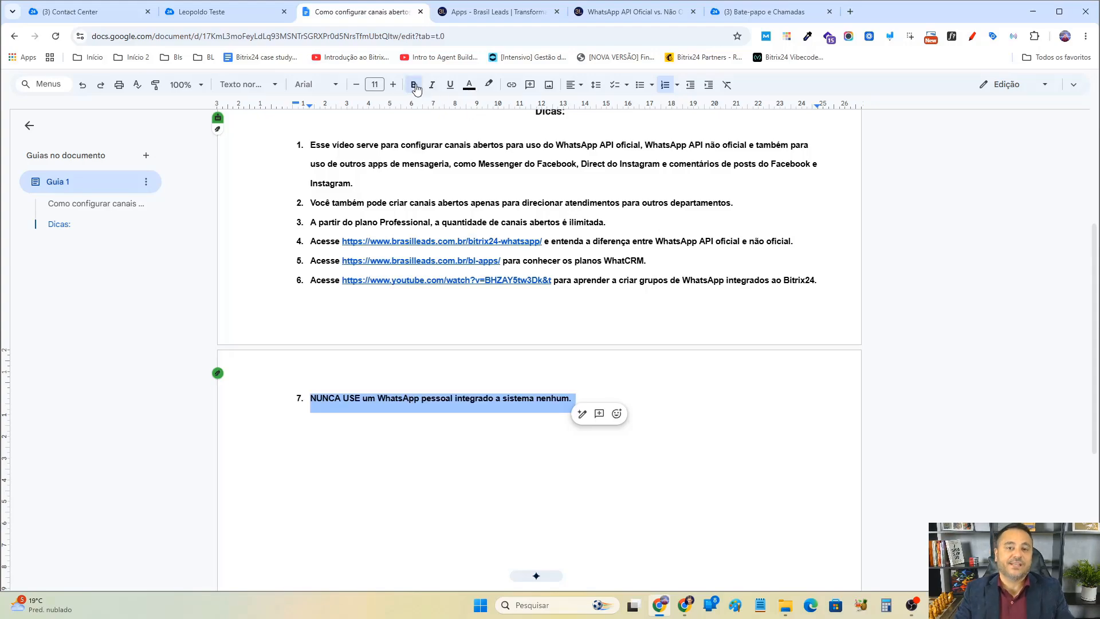
scroll(580, 289, up, 4)
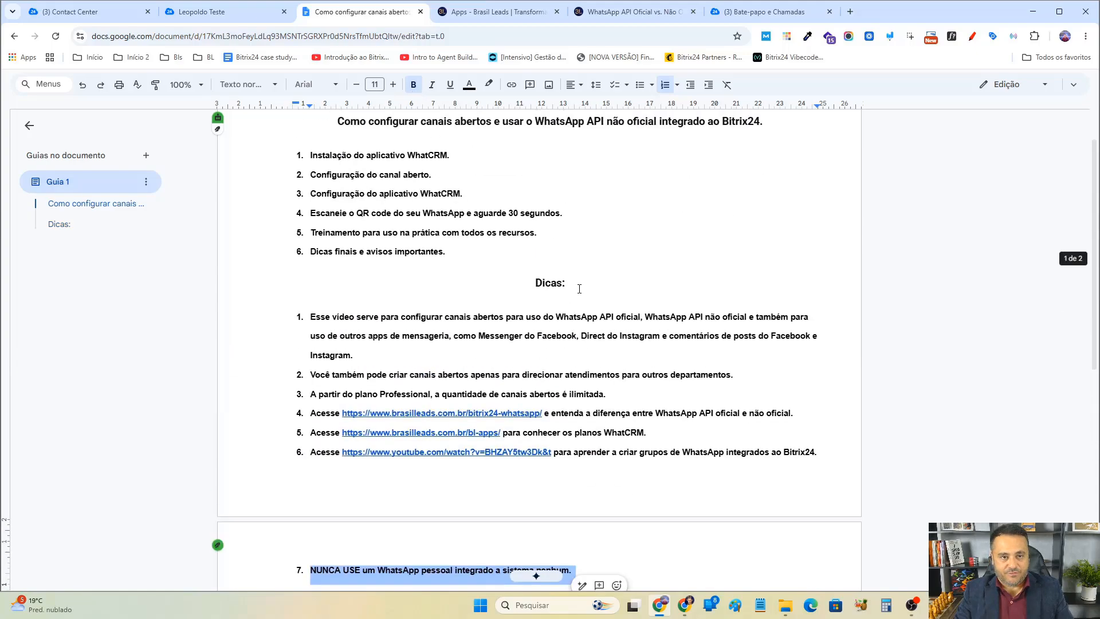